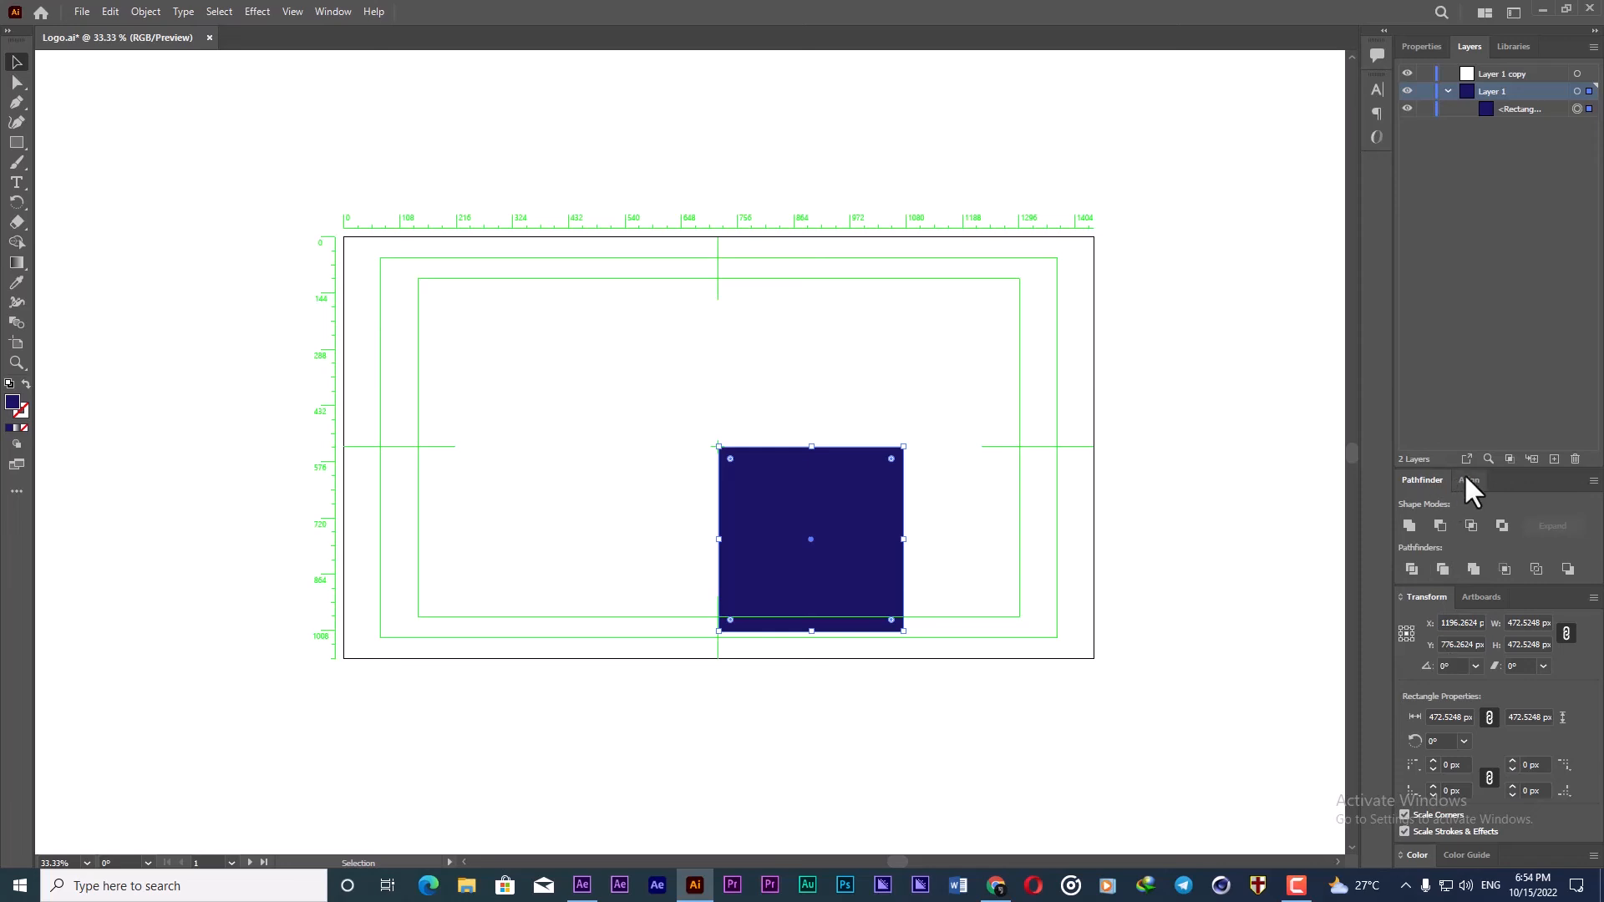
Step: Align the dark blue square to the horizontal and vertical centre of the artboard
click(1469, 480)
click(1439, 473)
click(1558, 470)
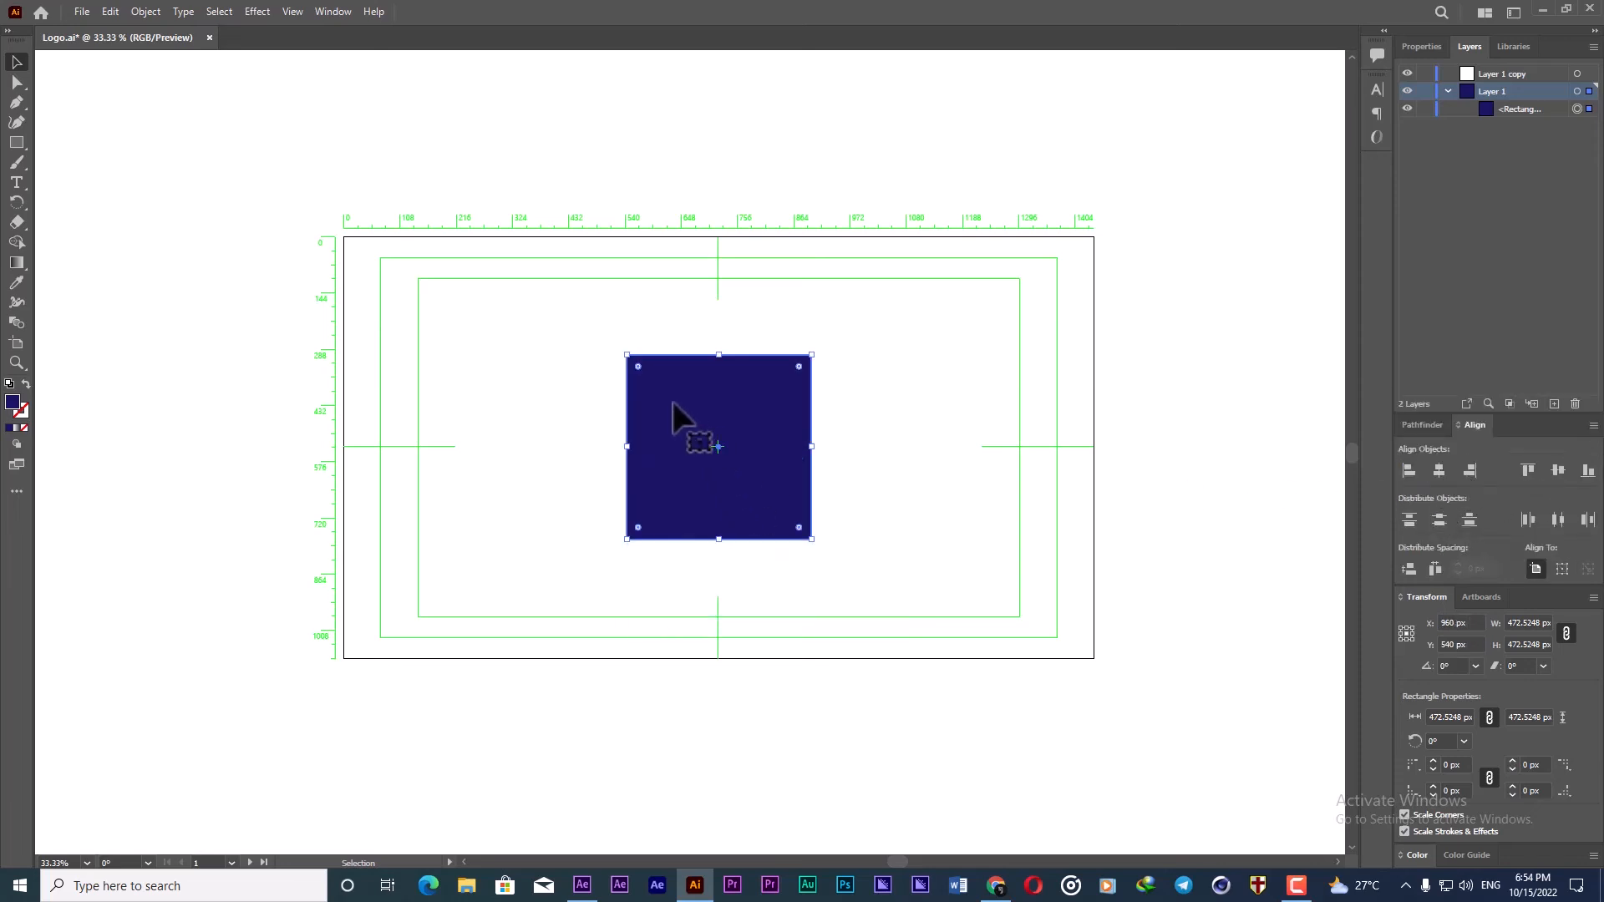
Step: Delete the layer "Layer 1 copy", keeping only Layer 1 with the centred square
key(a)
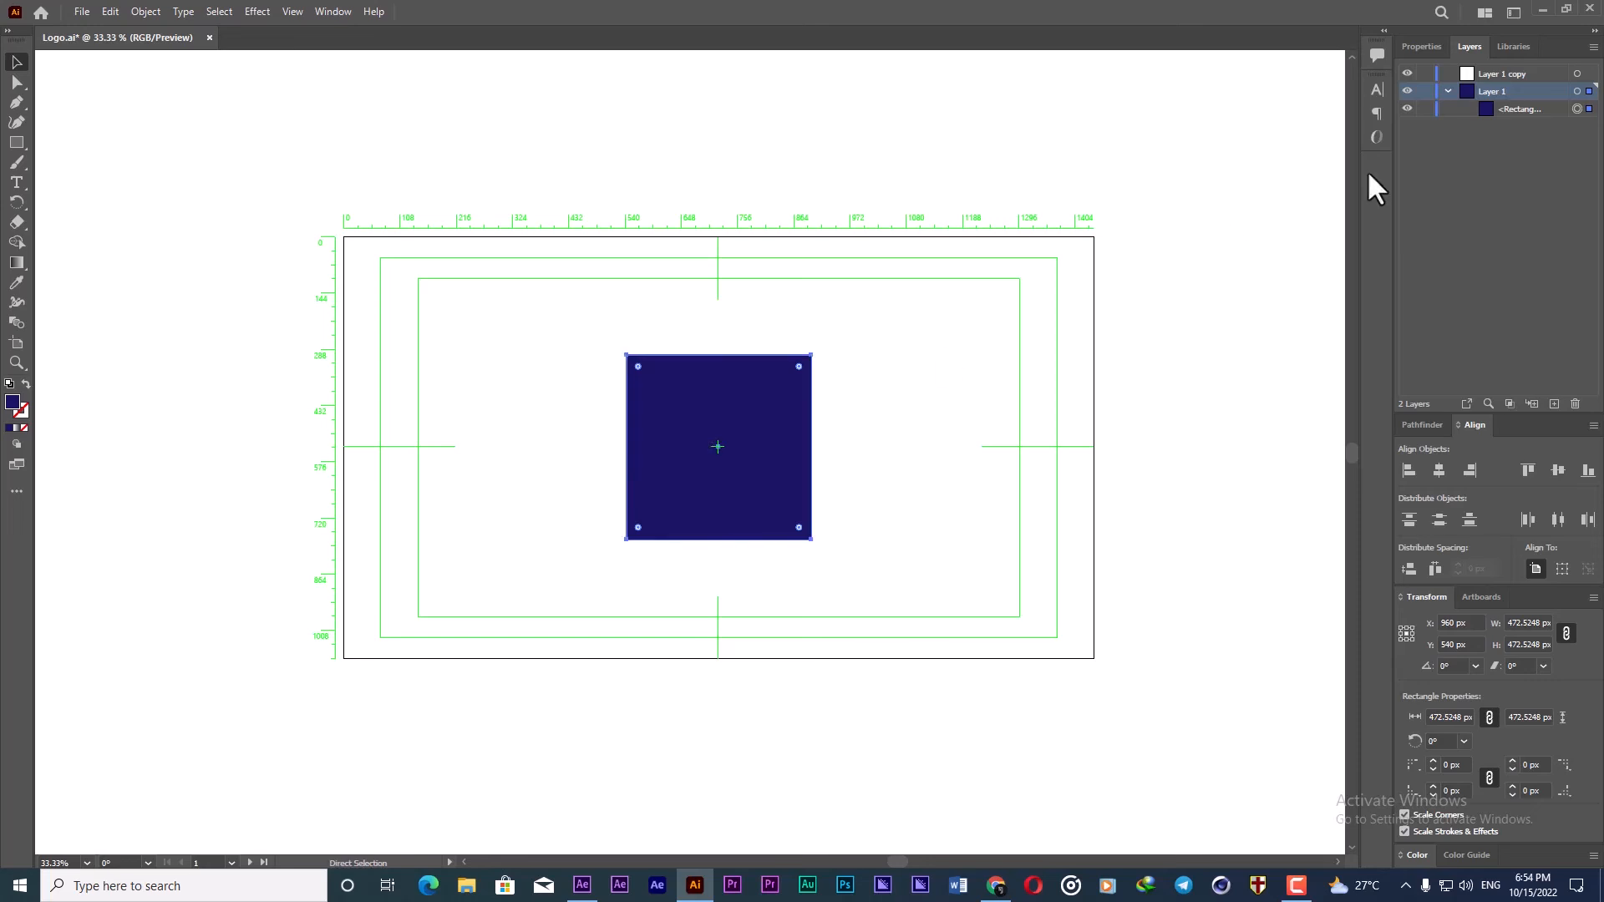
drag(1517, 74, 1576, 404)
key(a)
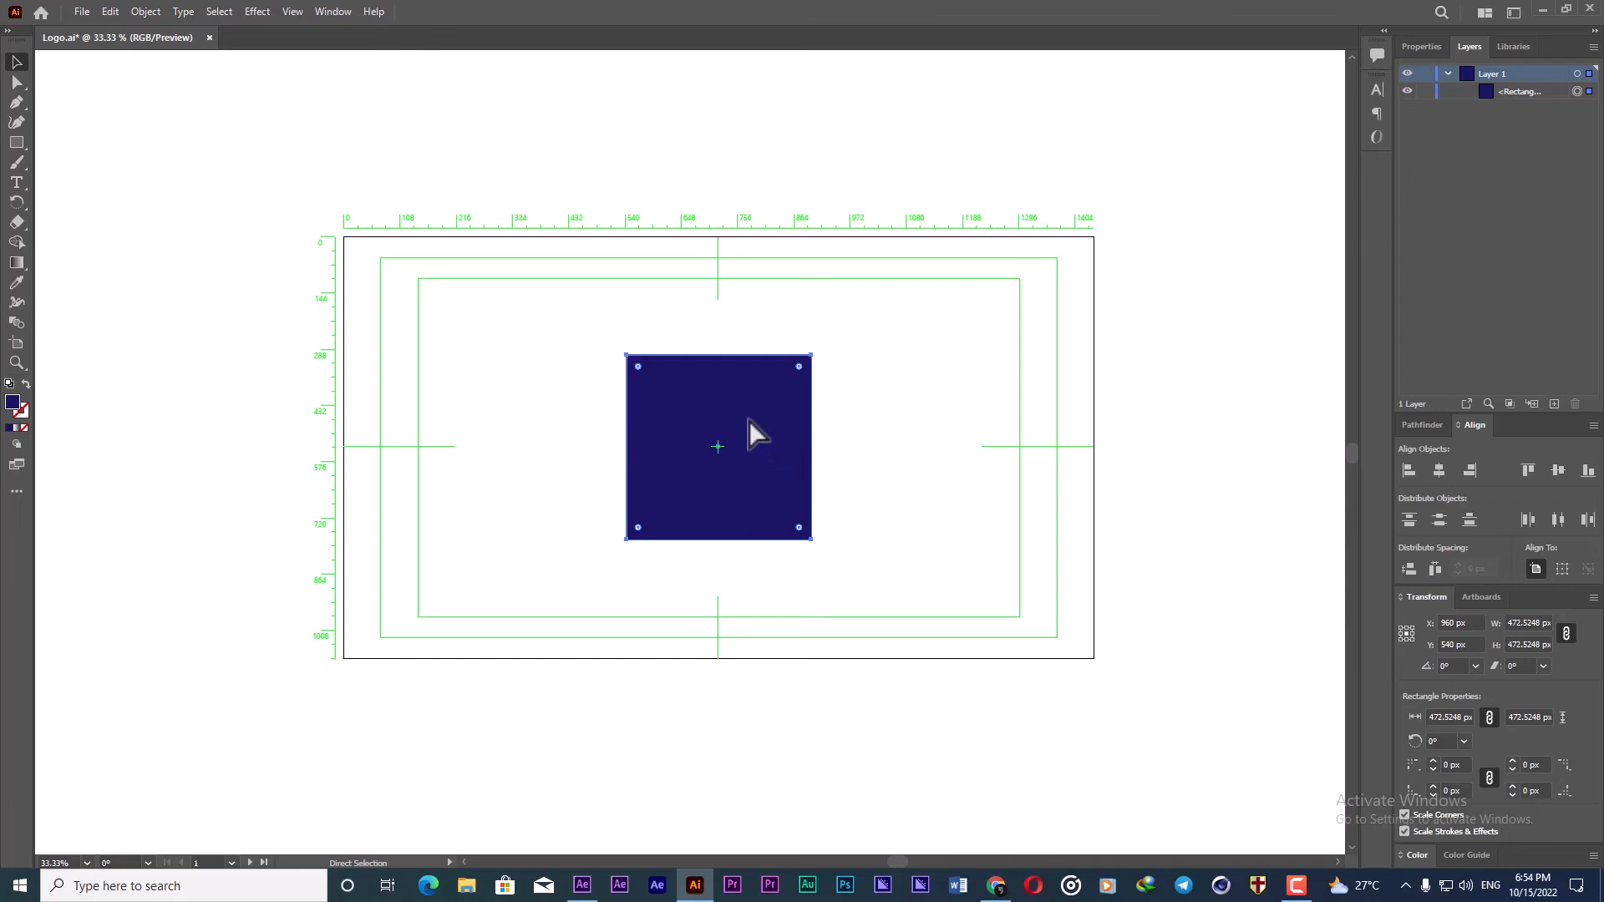
Step: Paste a copy of the square in place and rotate one of the two squares by 45°
key(ctrl+shift+v)
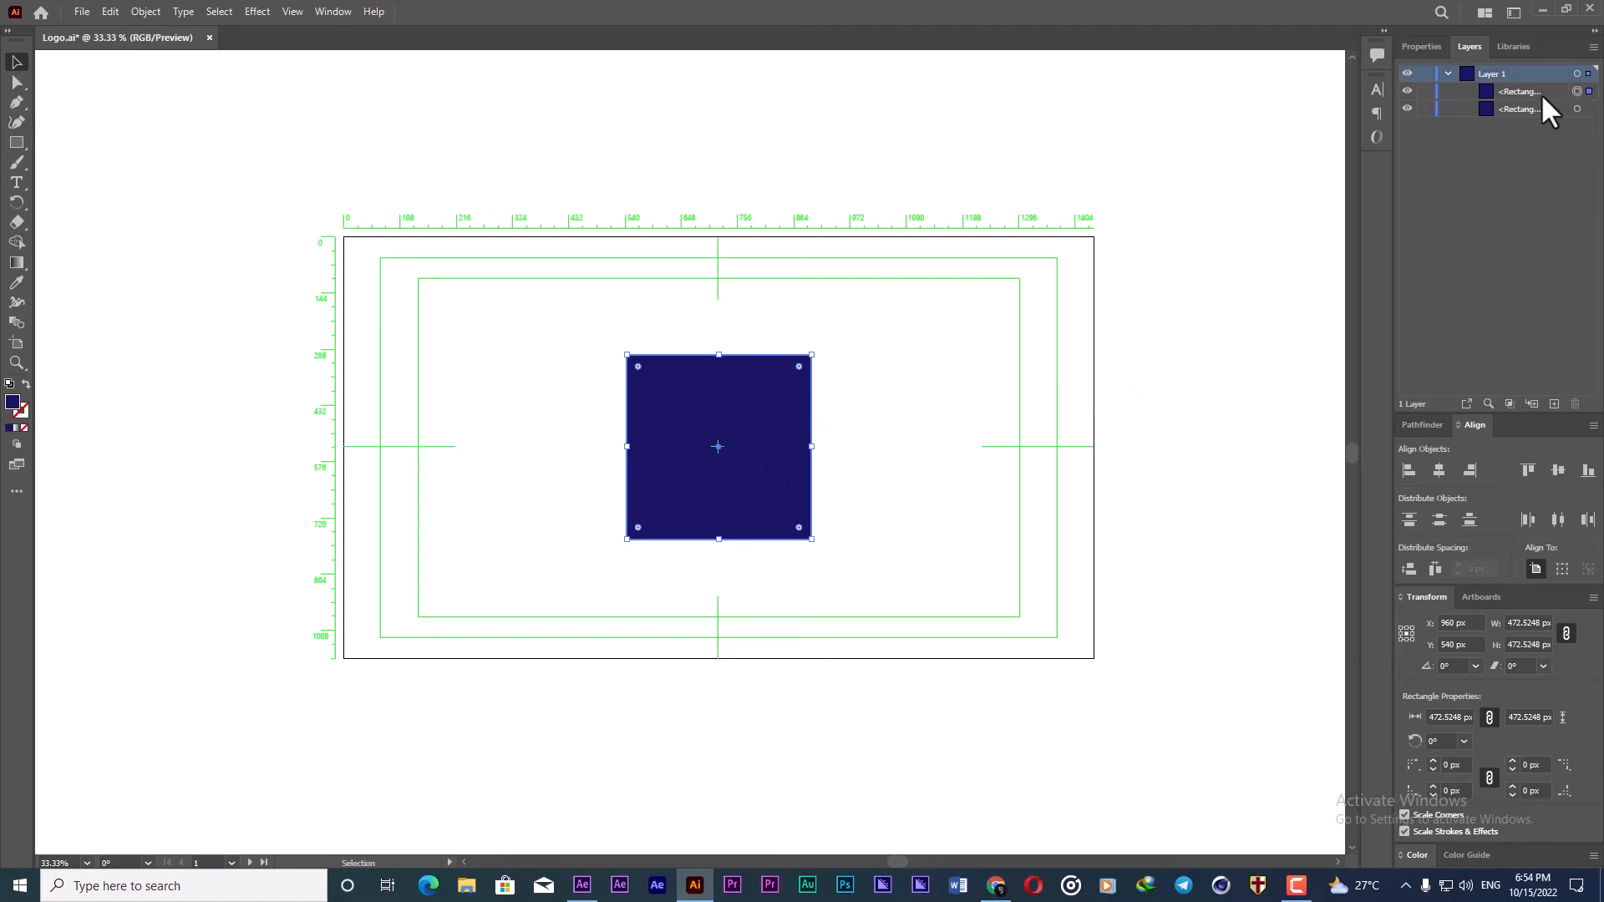
right_click(752, 408)
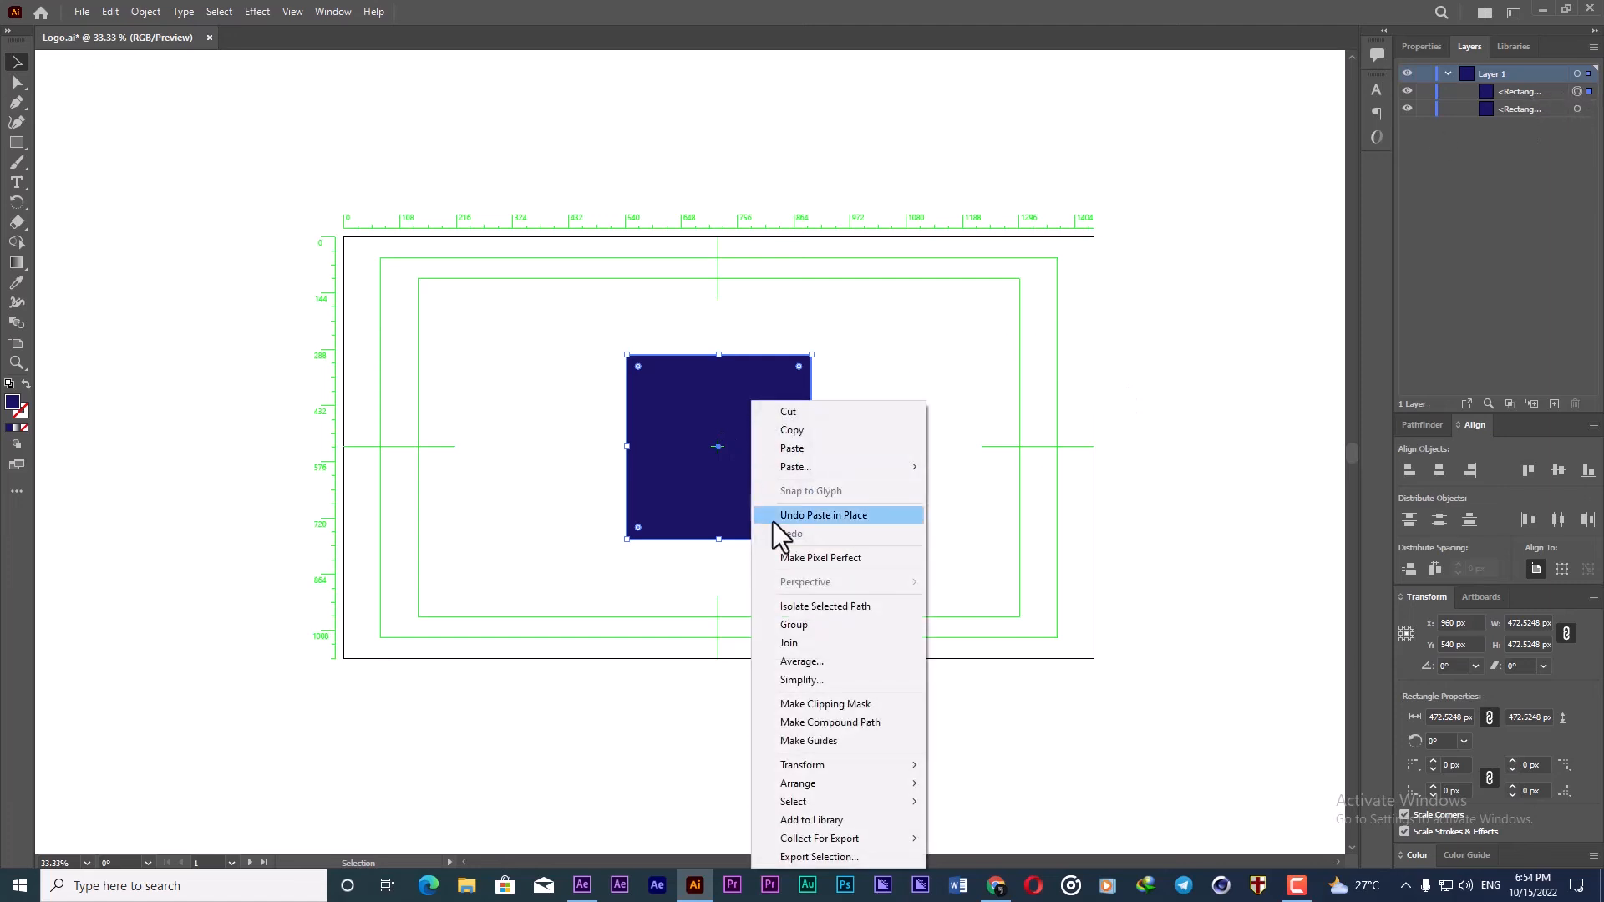
mouse_move(810, 769)
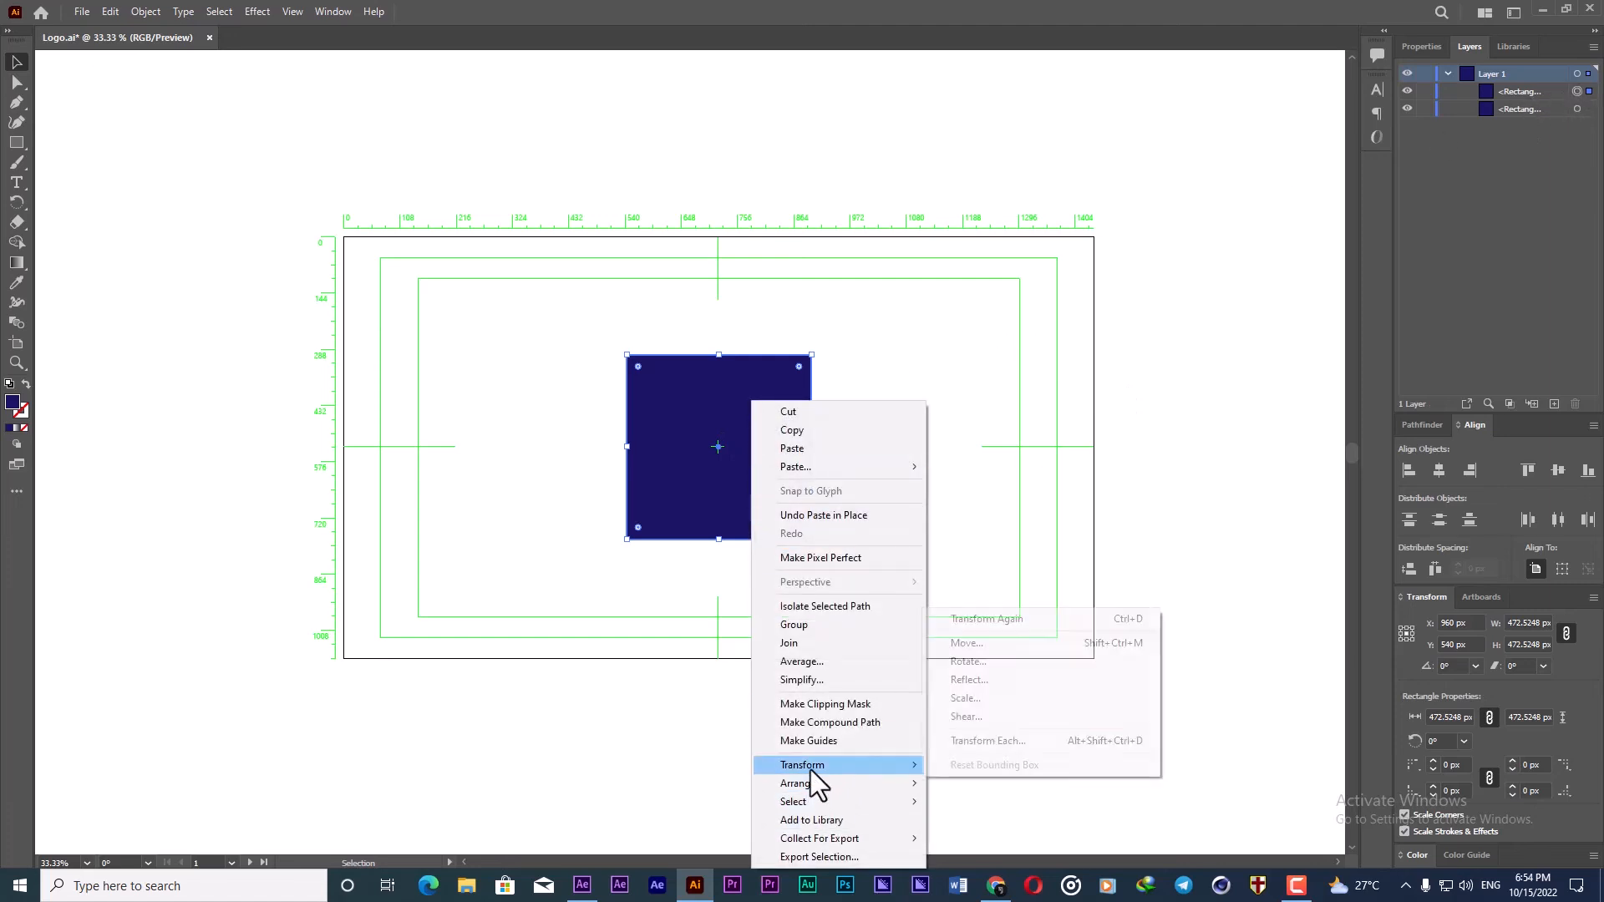
click(1004, 660)
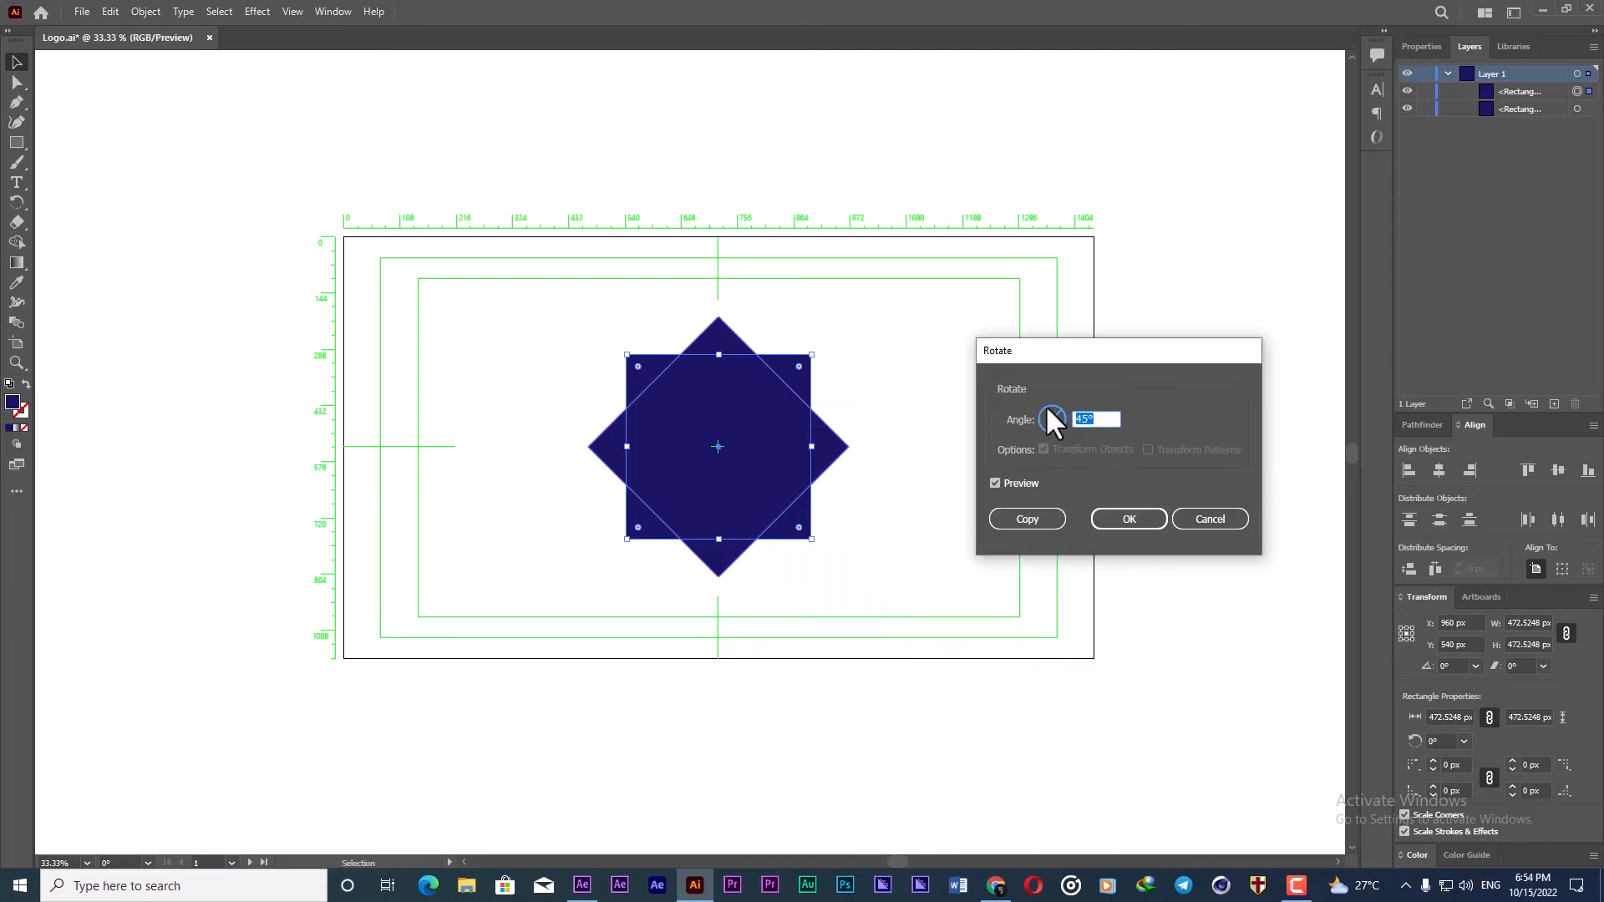
click(1112, 520)
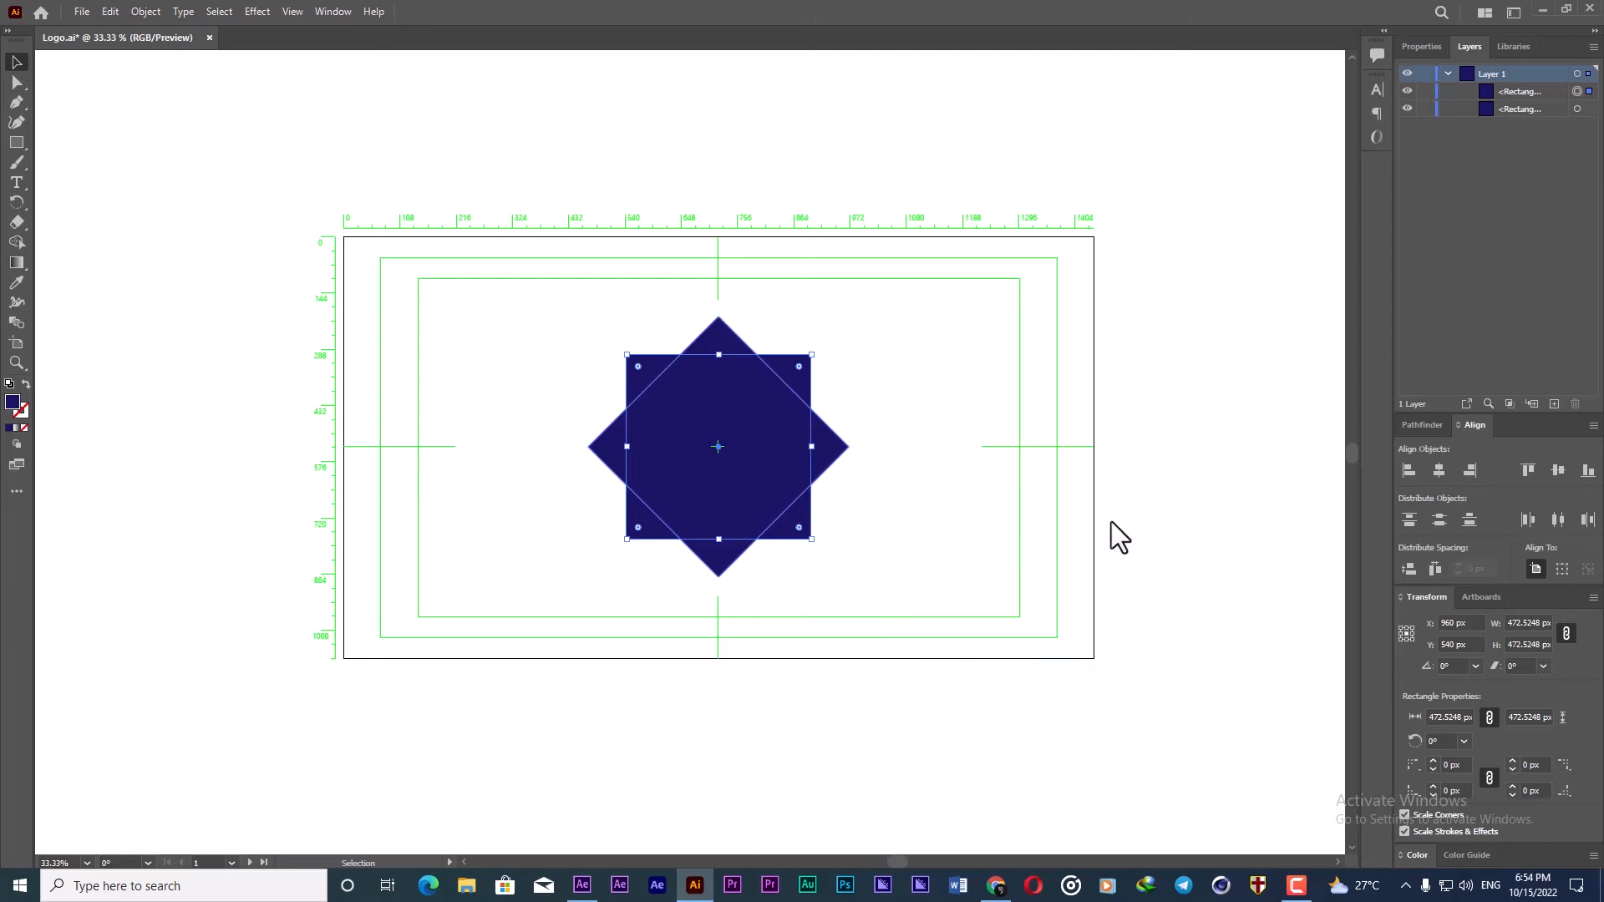
Step: Select both overlapping squares and unite them into a single eight-pointed star
drag(911, 323, 585, 565)
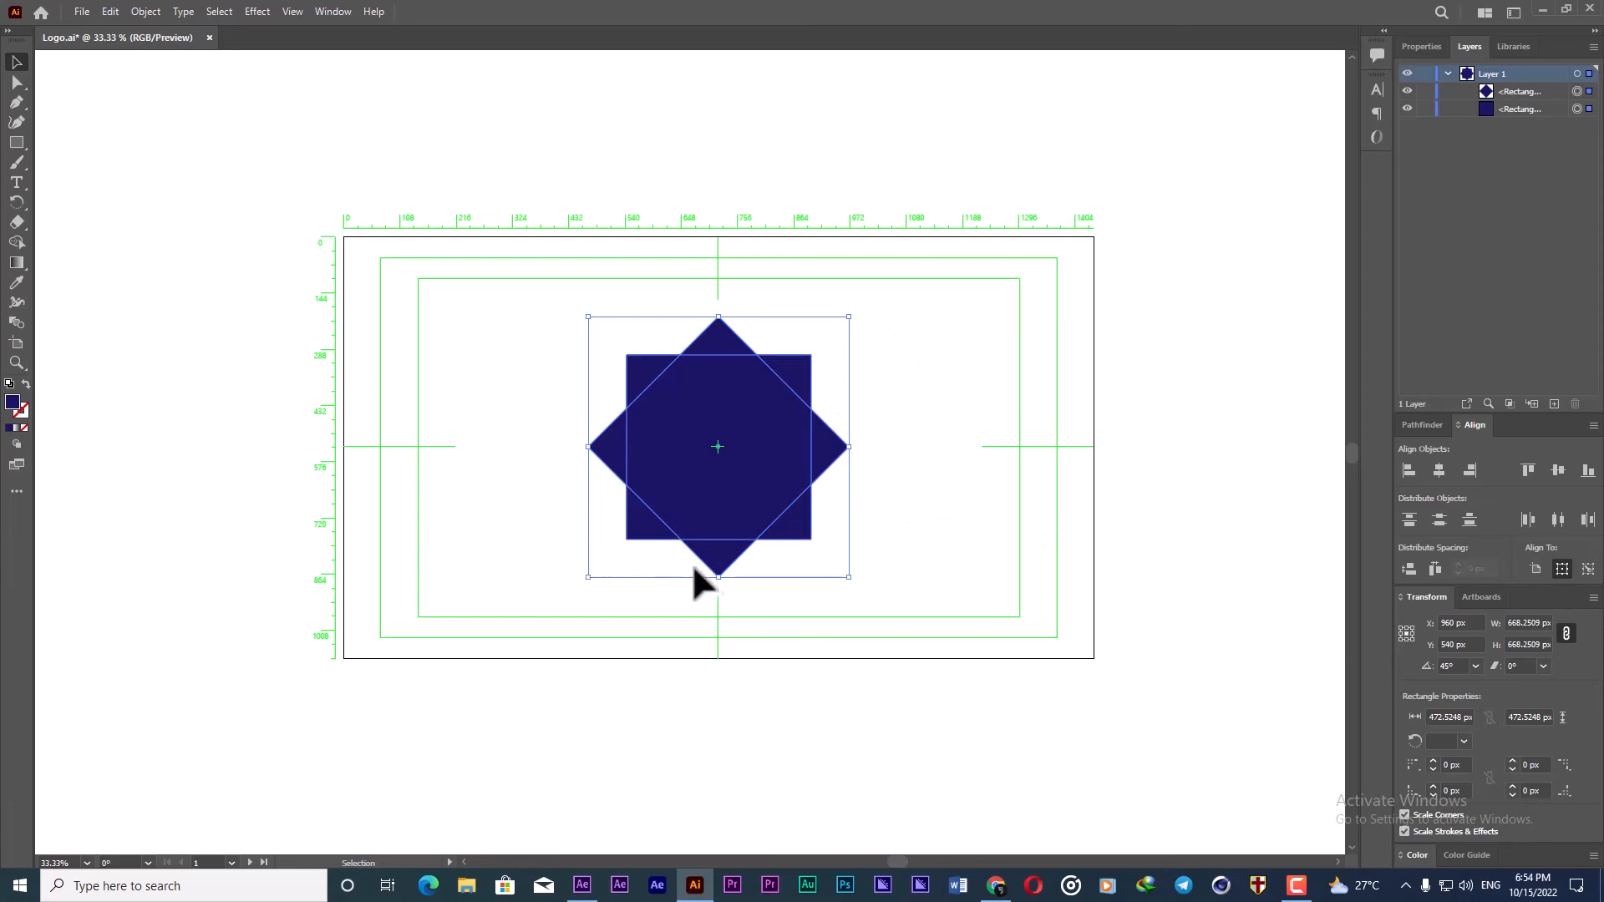
shift+click(1578, 109)
shift+click(1577, 109)
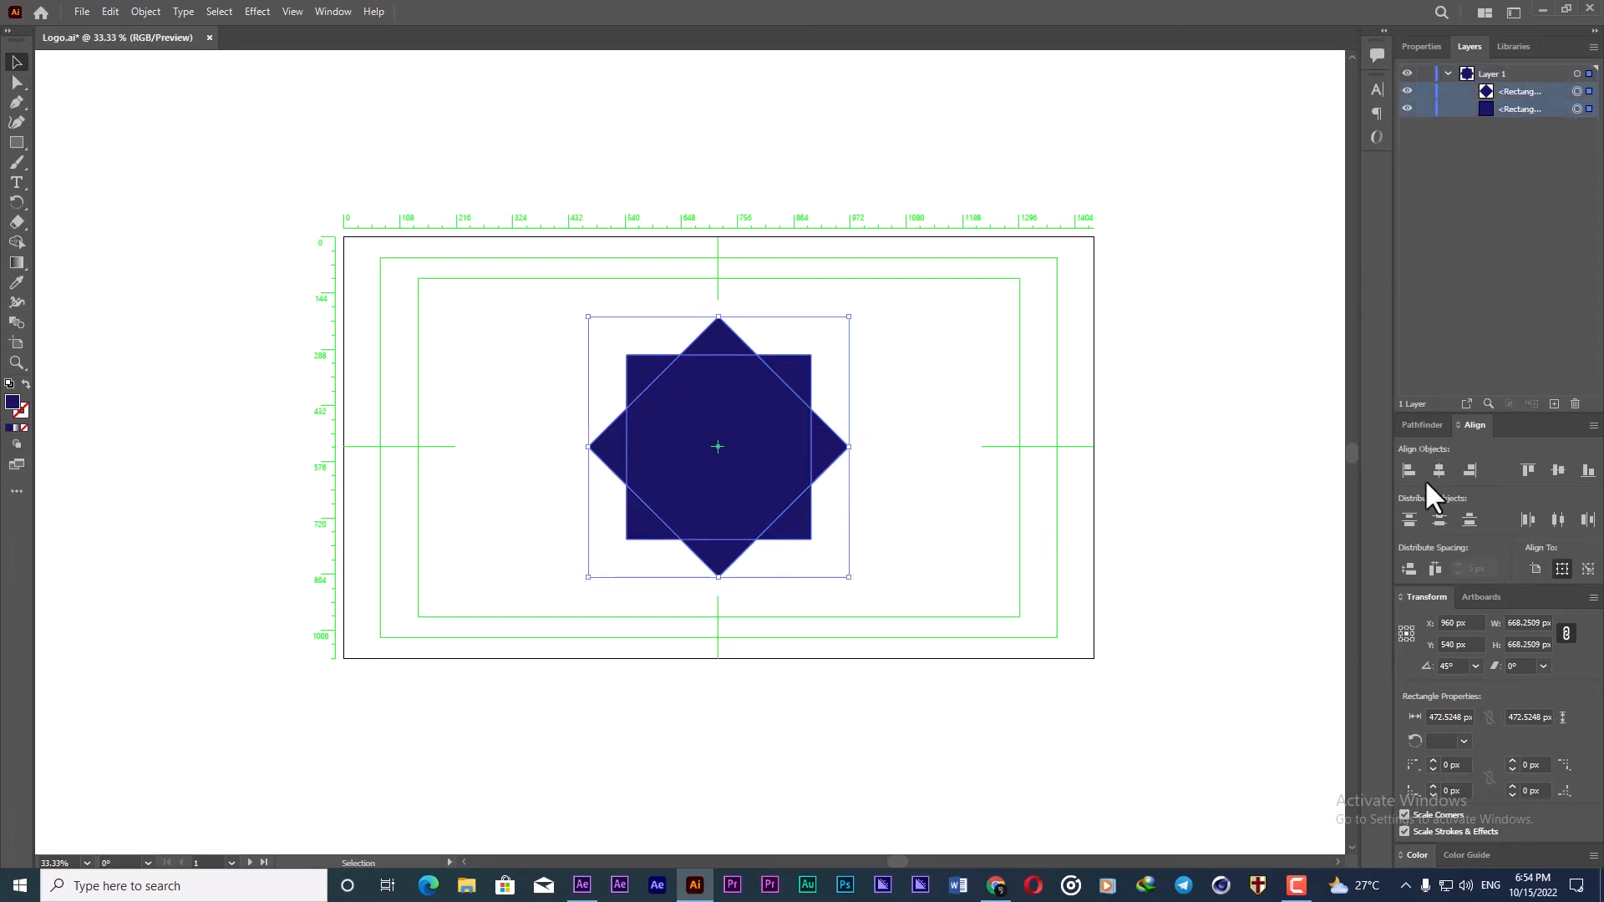
click(1424, 425)
click(1409, 524)
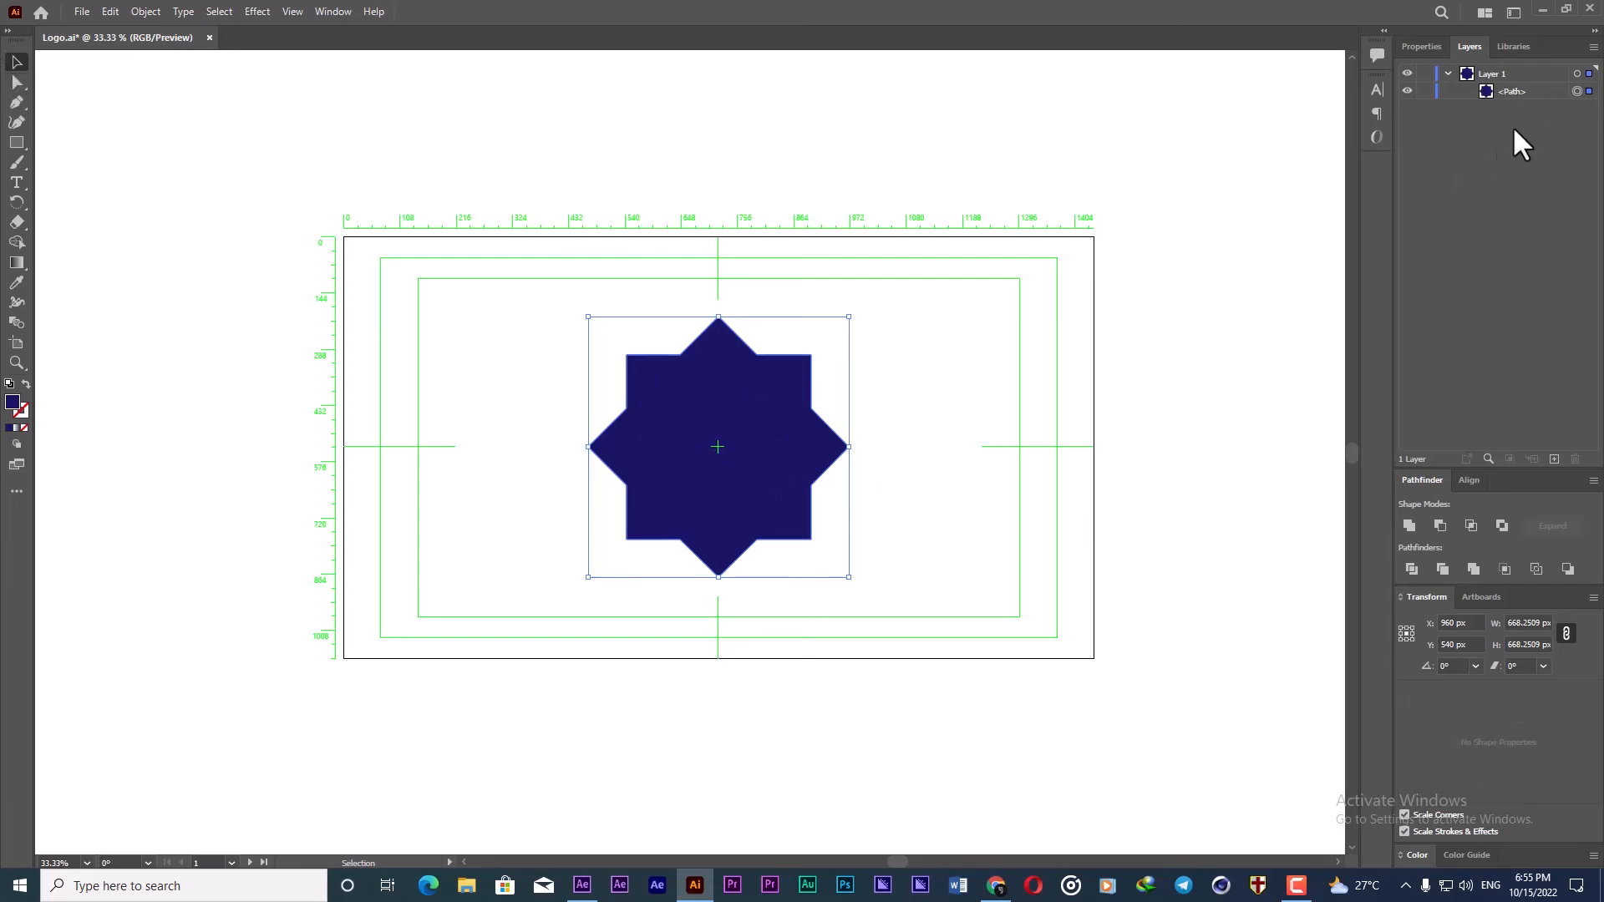
Step: Copy the eight-pointed star and paste the duplicate directly in front of the original
click(1577, 91)
key(a)
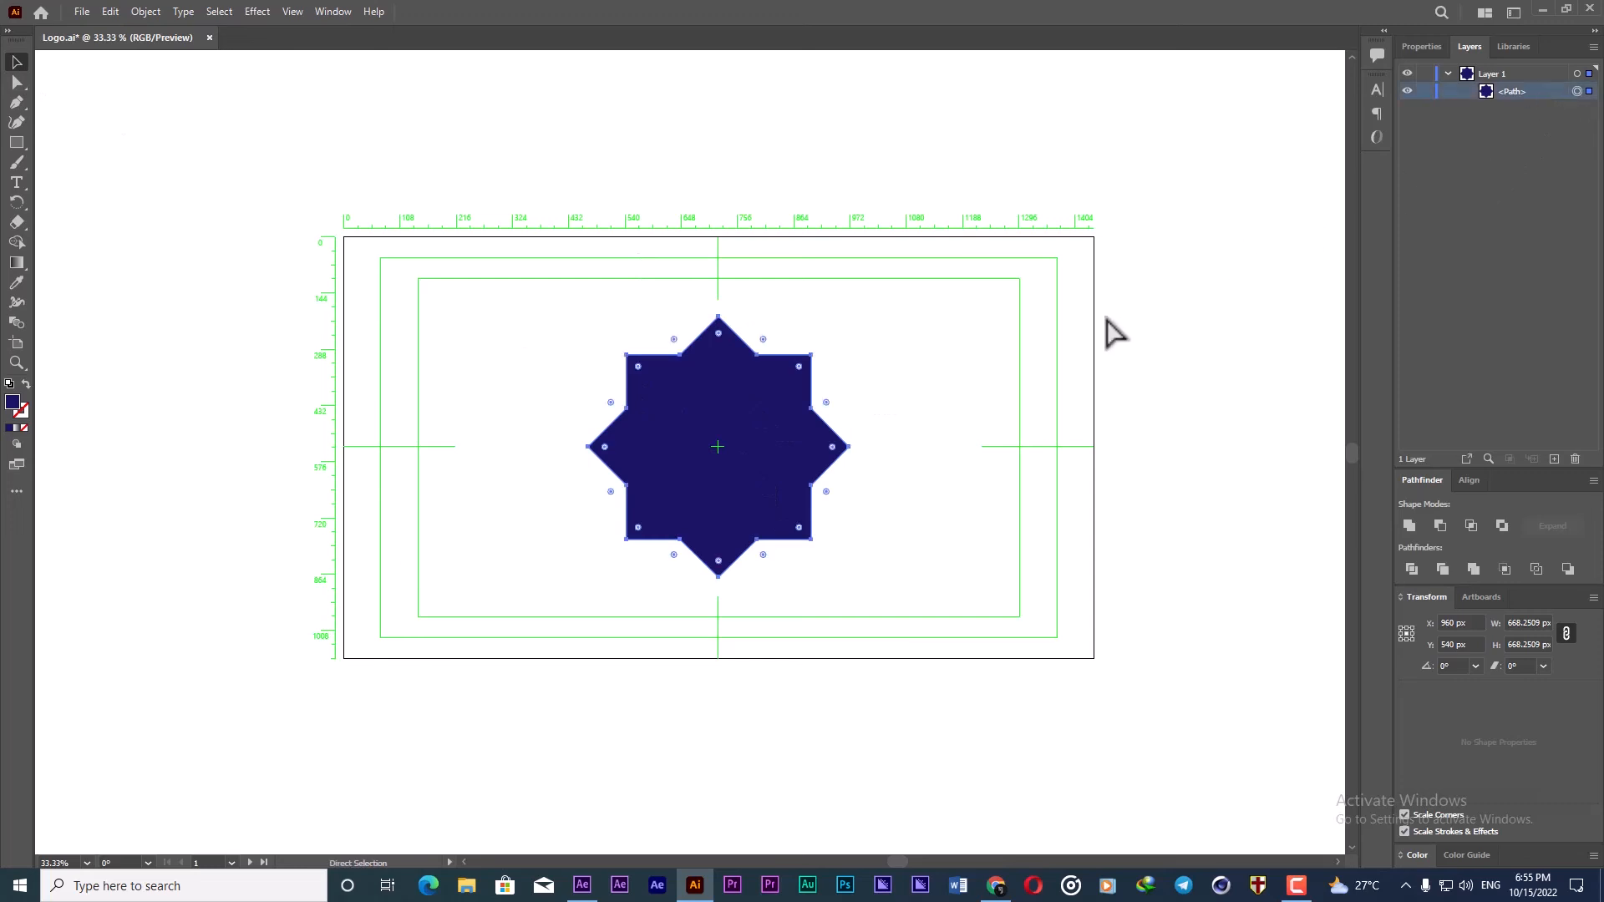
key(ctrl+c)
key(ctrl+f)
key(v)
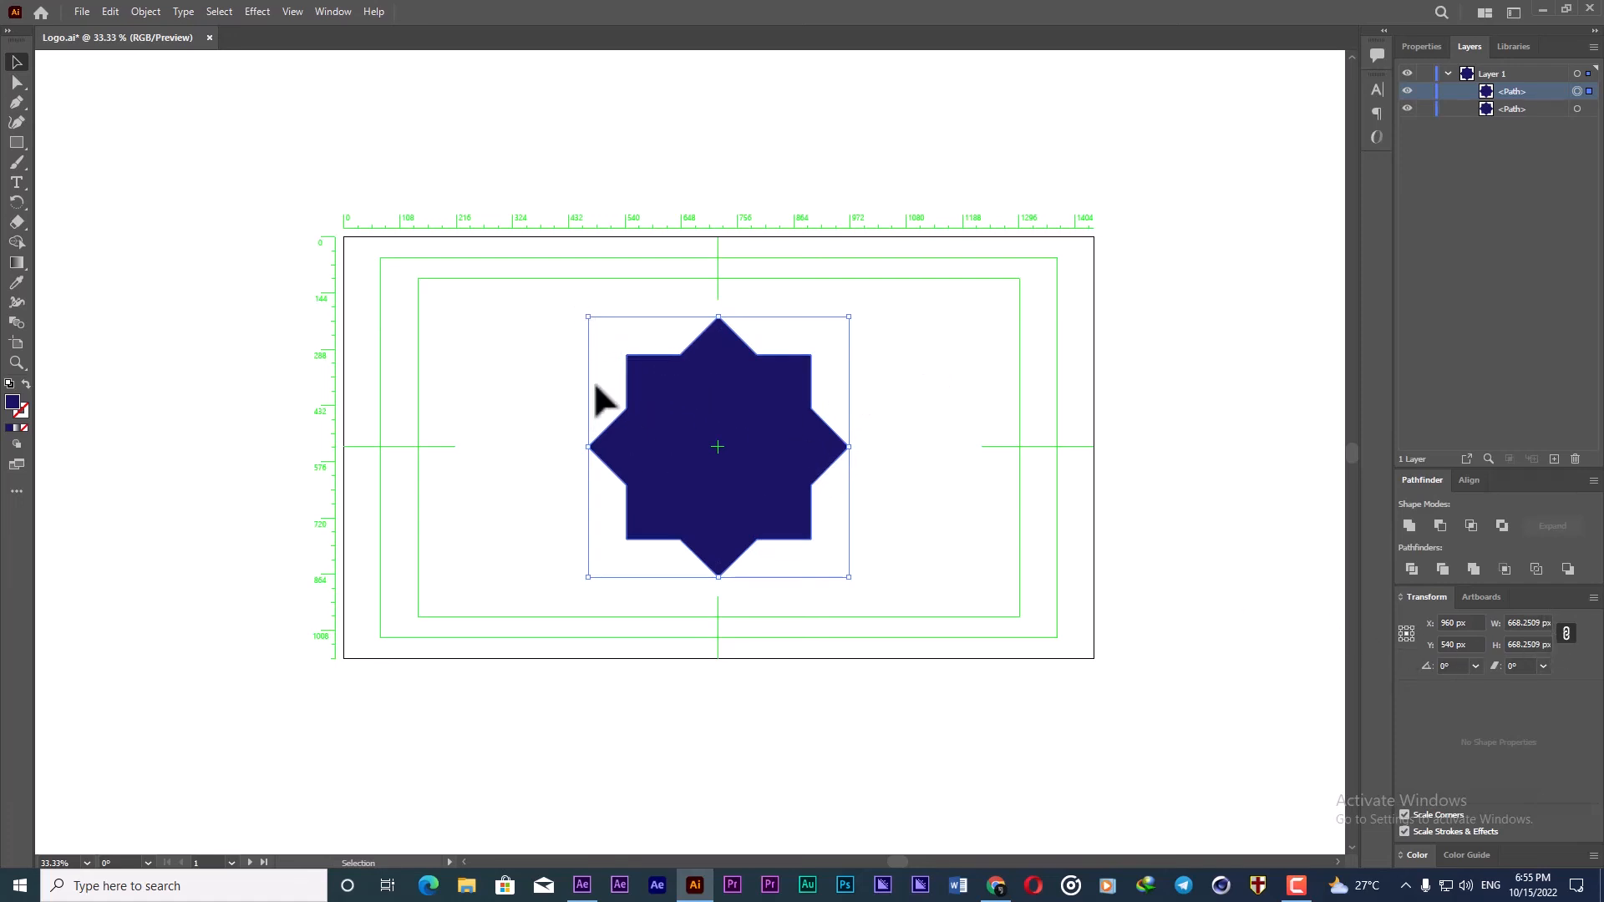
Step: Scale the front star copy proportionally about its centre to 450 px wide and high
drag(589, 317, 614, 337)
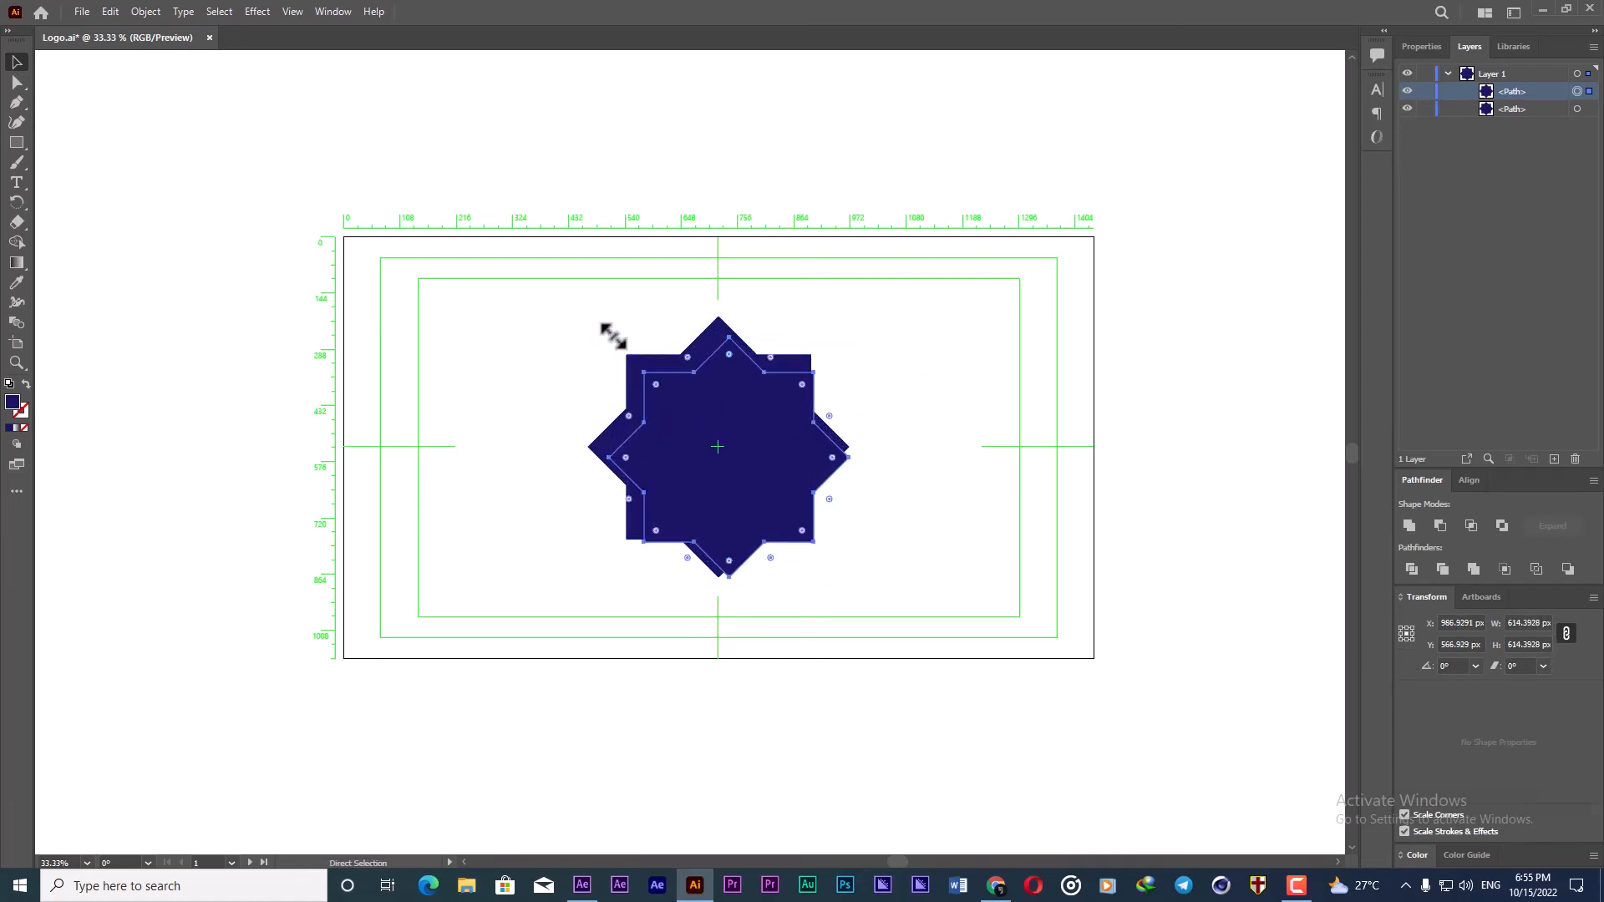
key(ctrl+z)
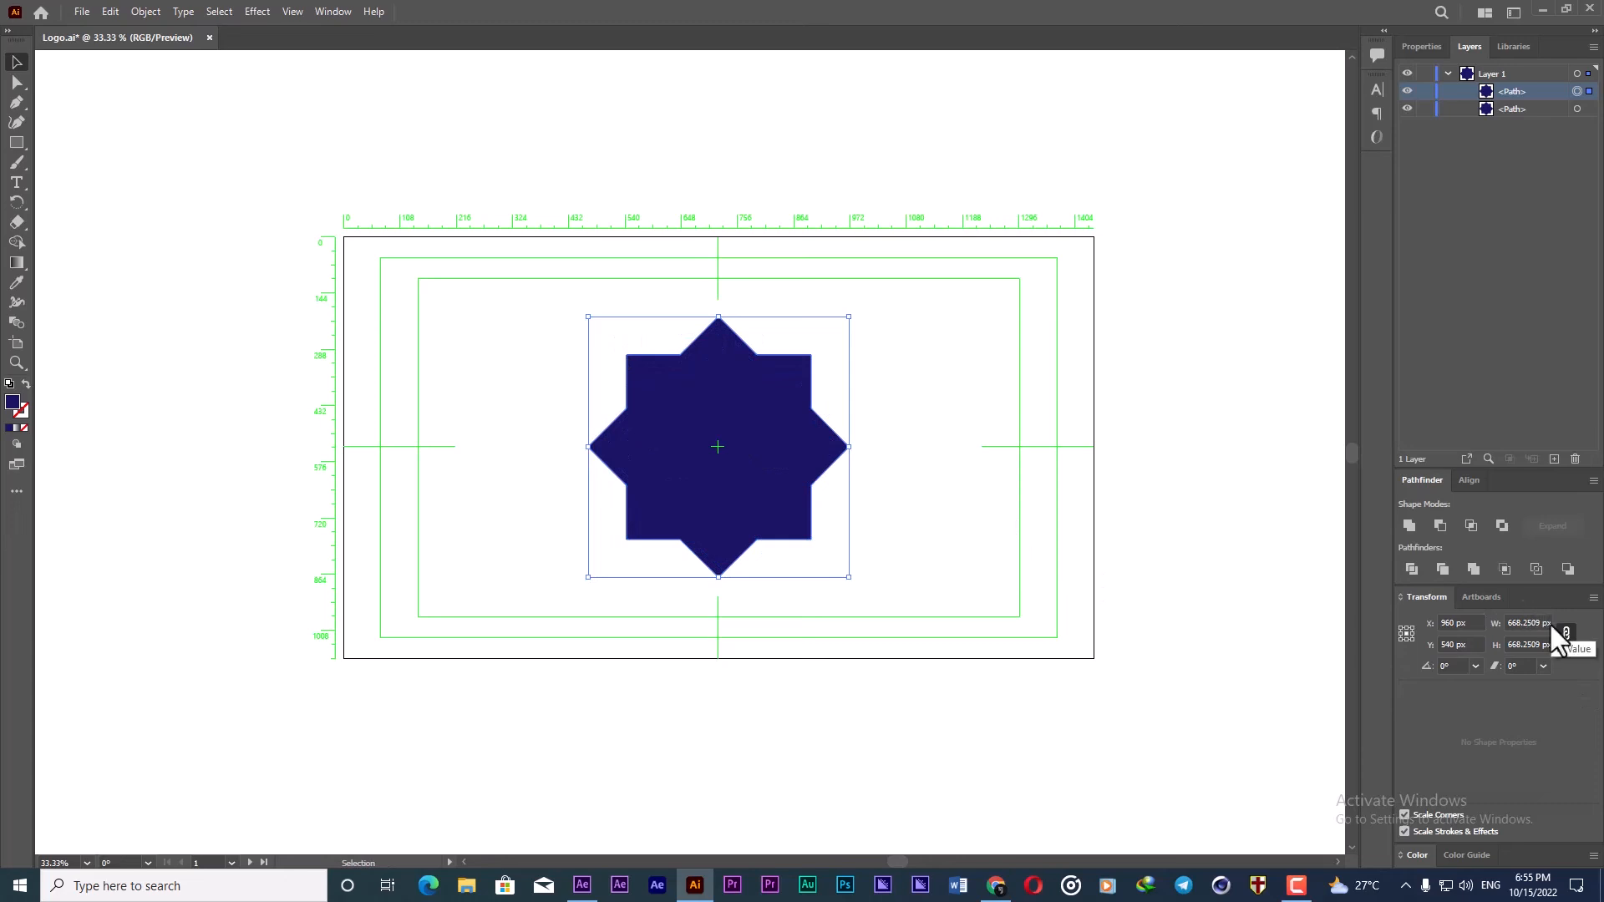
drag(1552, 622, 1508, 623)
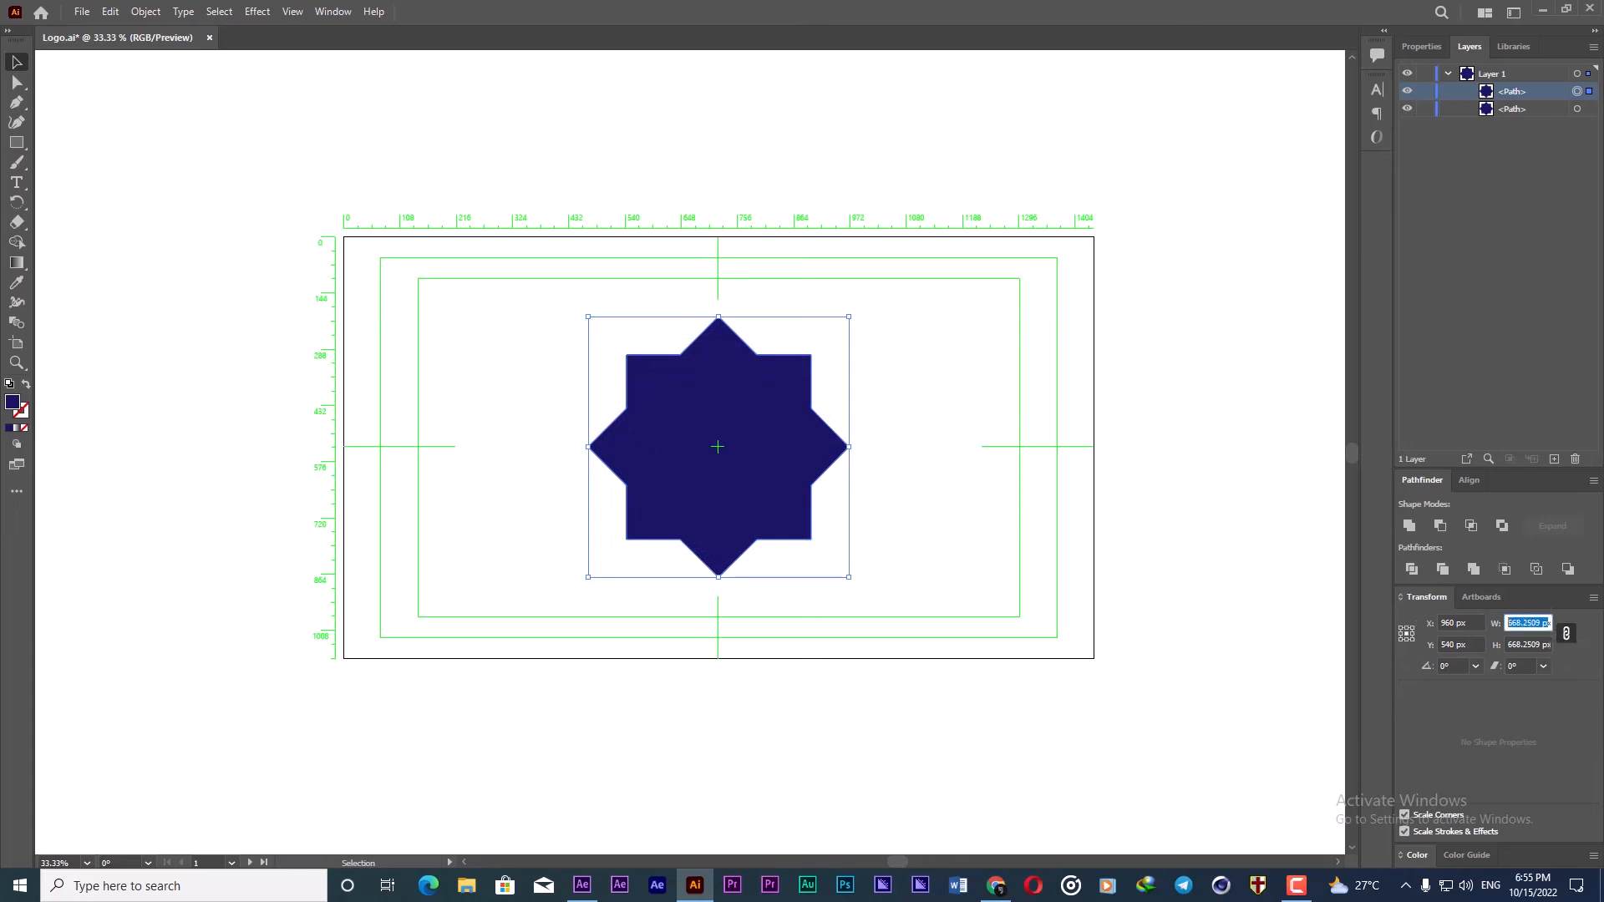
text(450)
key(Return)
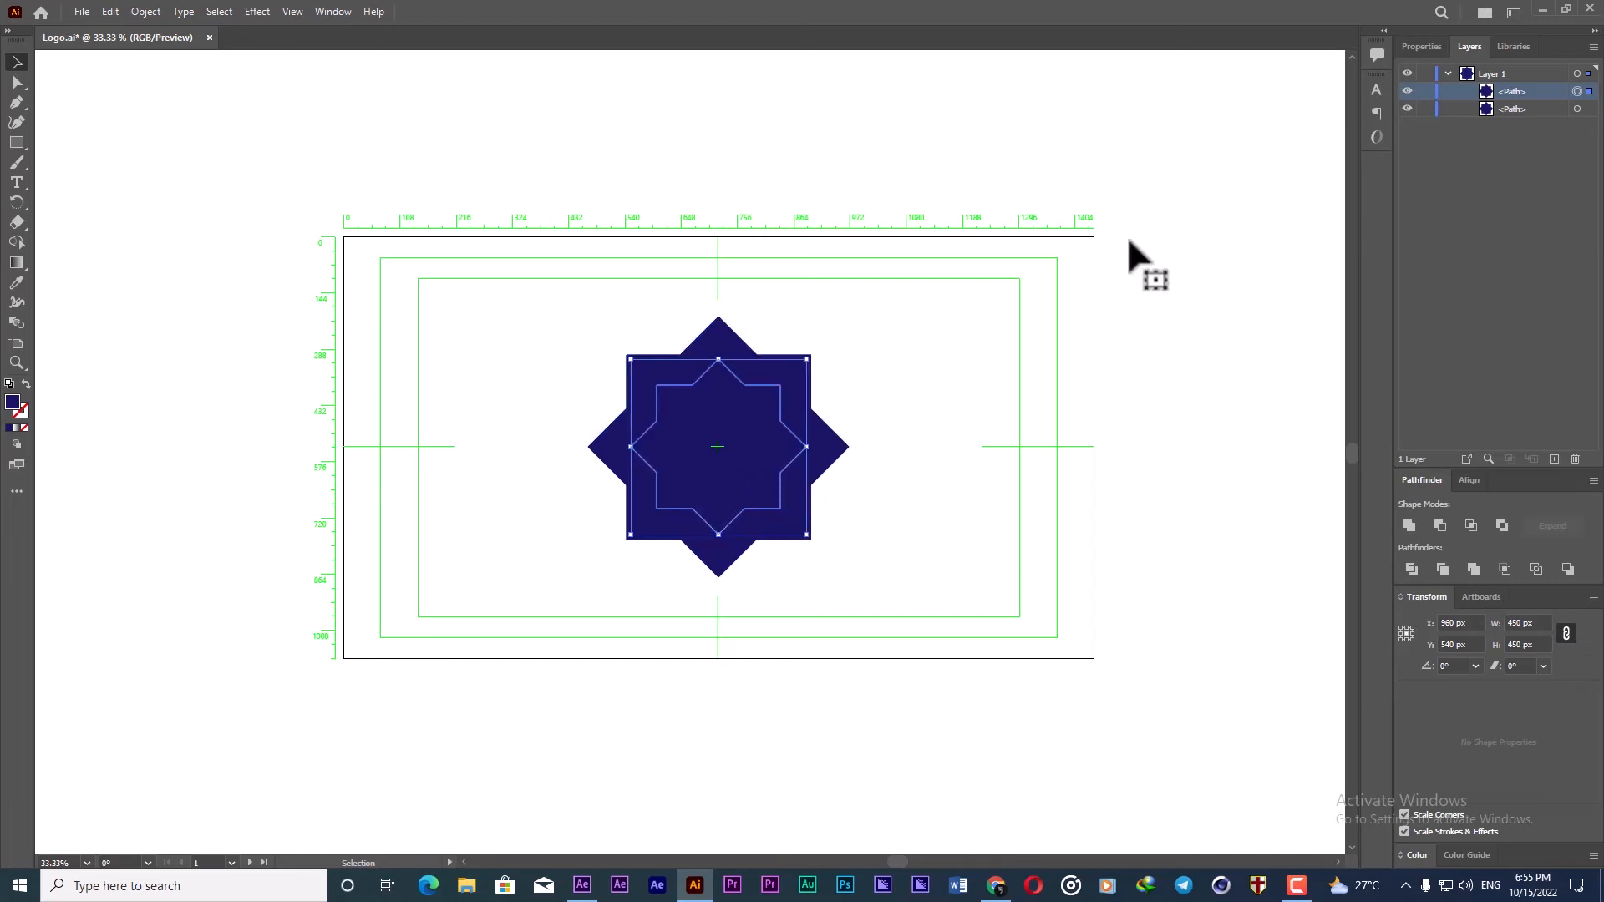
Step: Change the fill of the 450 px inner star to the cyan swatch
click(1418, 47)
click(1410, 237)
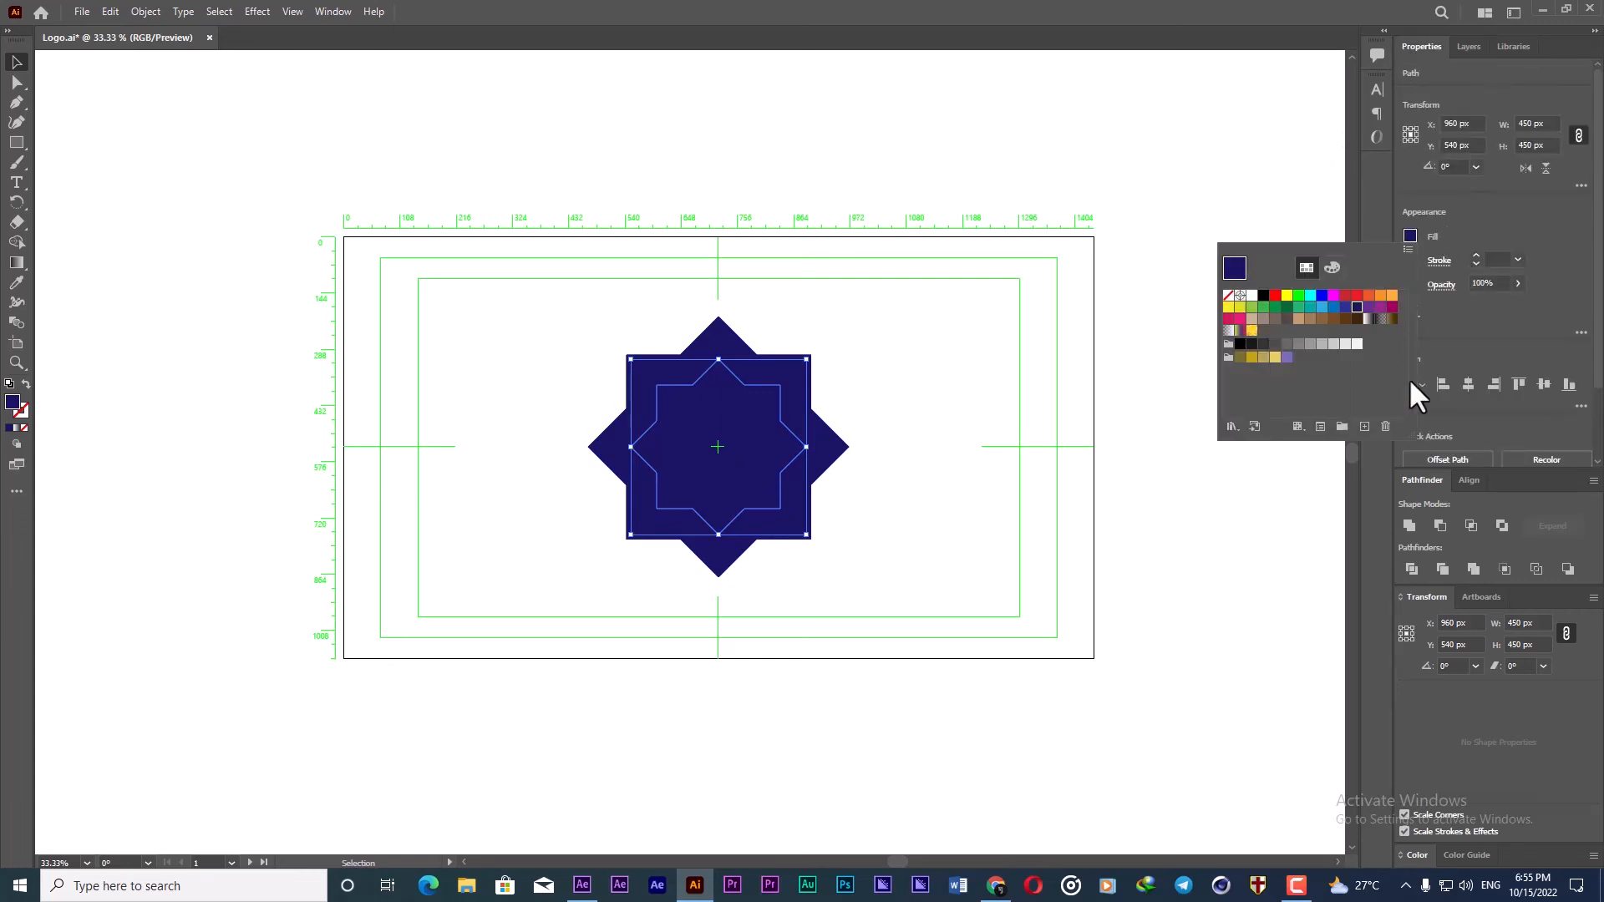
click(1310, 295)
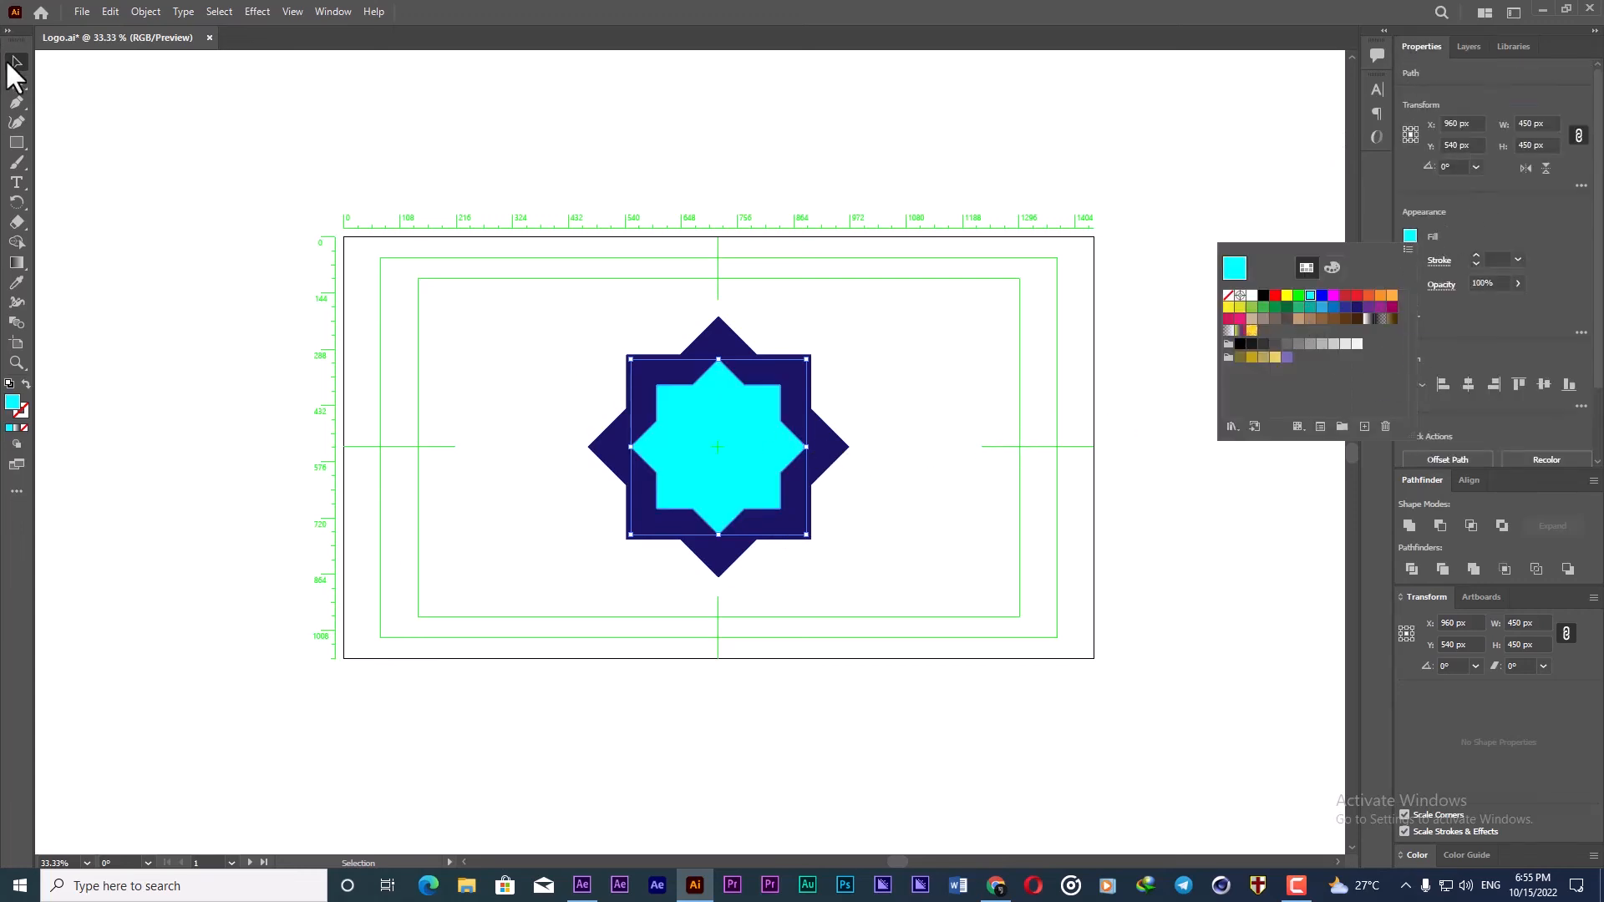
Step: Round all corners of the outer dark blue star with a radius of about 19 px
click(601, 457)
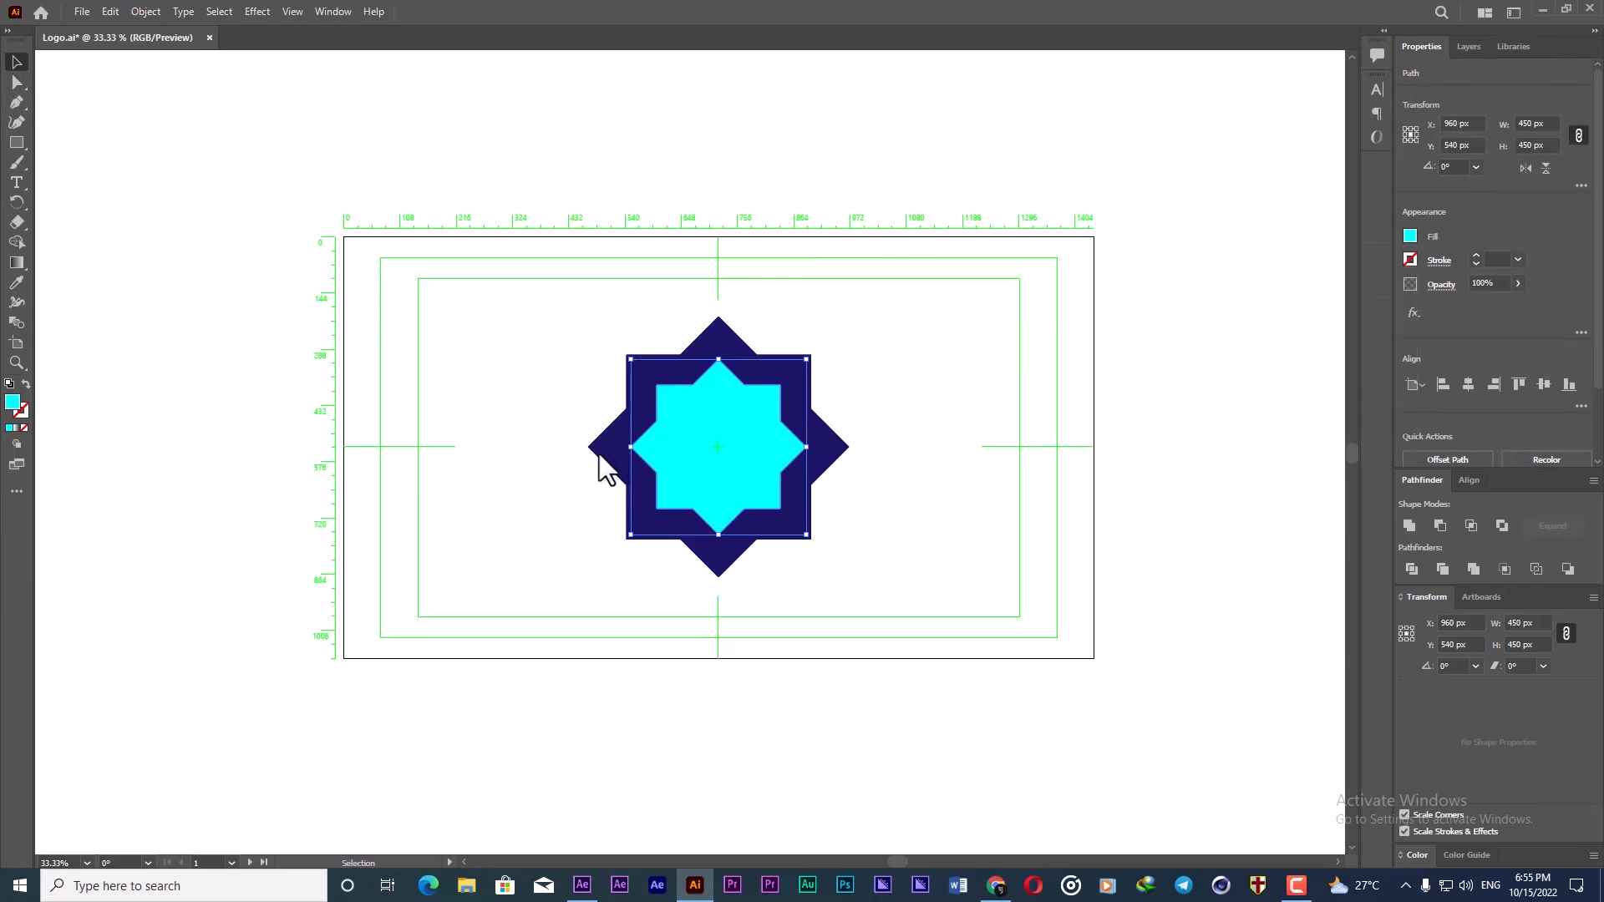
click(601, 458)
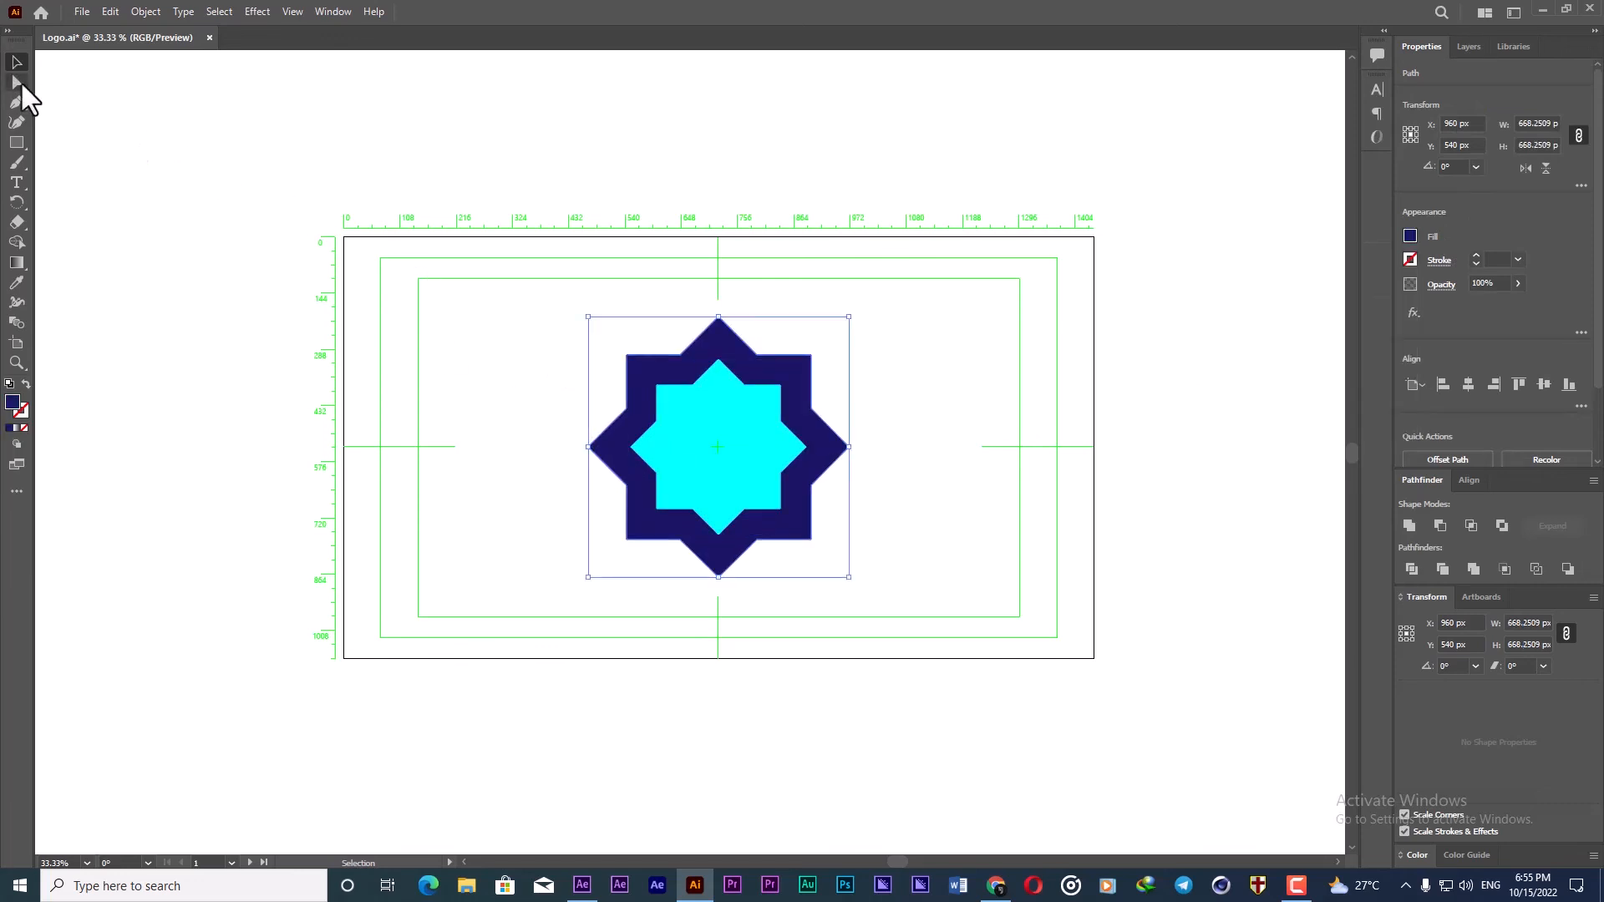
click(17, 81)
scroll(649, 376, up, 2)
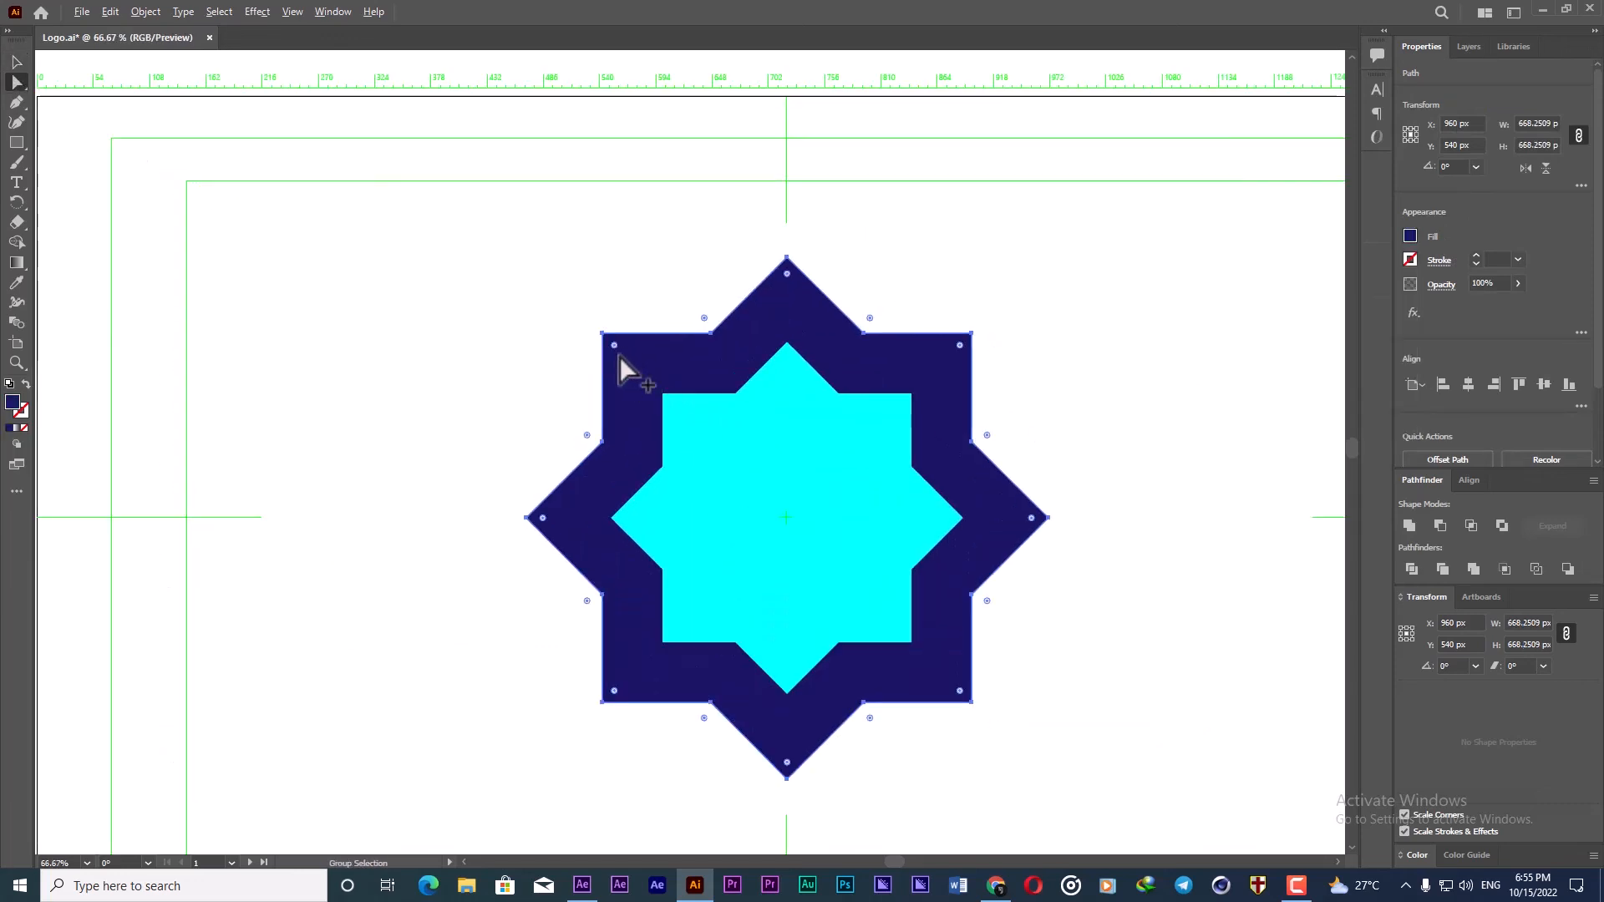
scroll(620, 356, up, 1)
drag(609, 339, 620, 343)
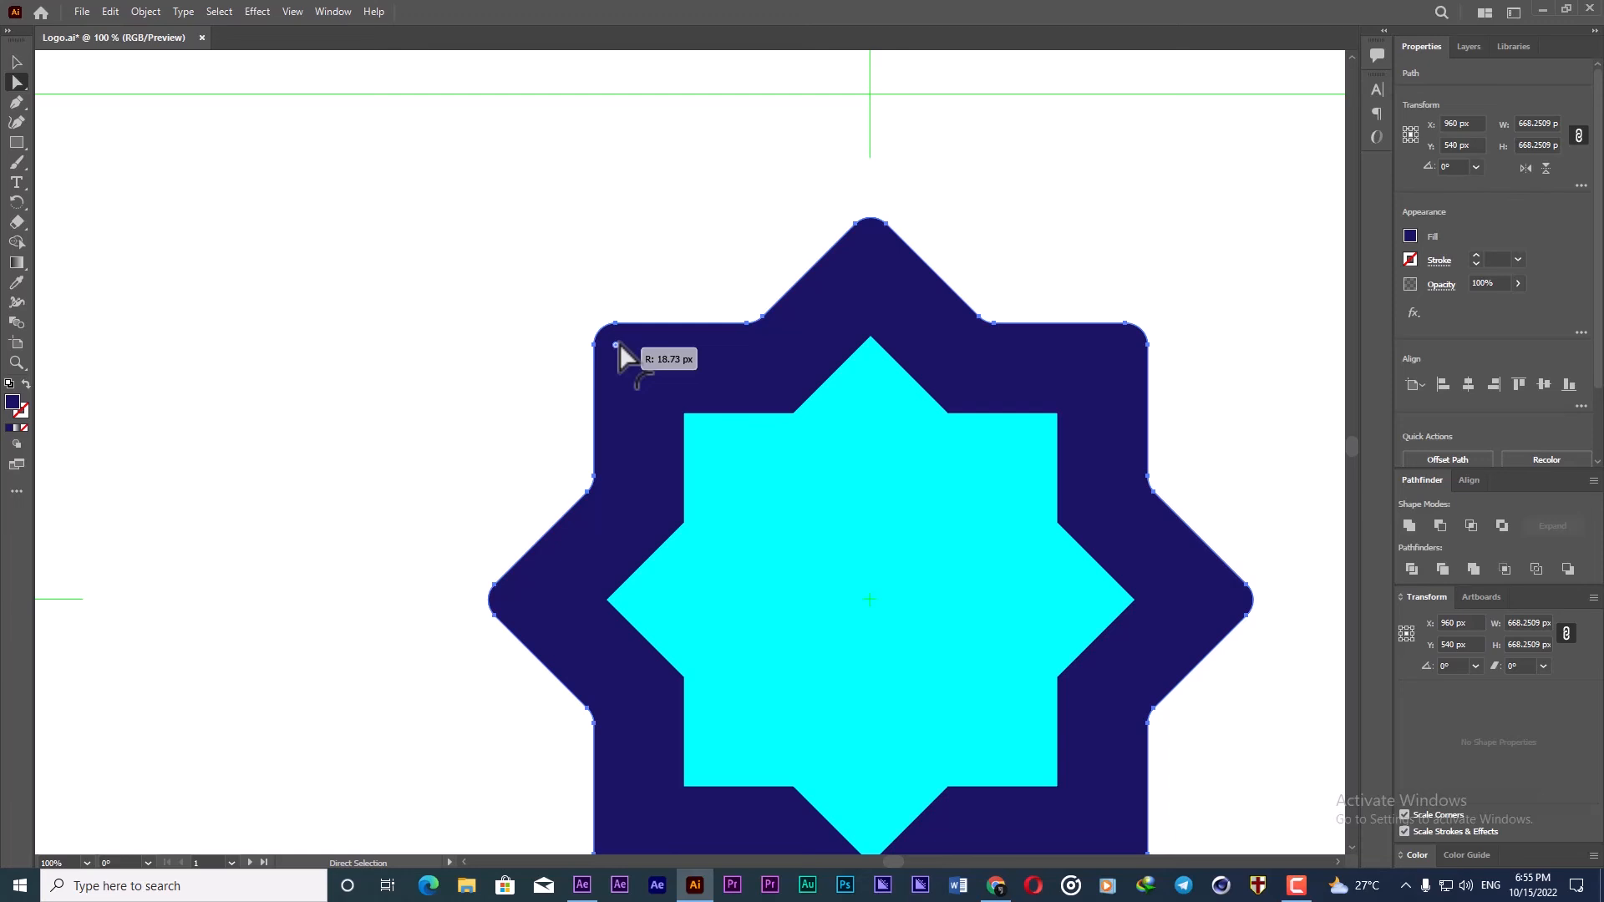
drag(620, 343, 624, 344)
scroll(1011, 576, down, 2)
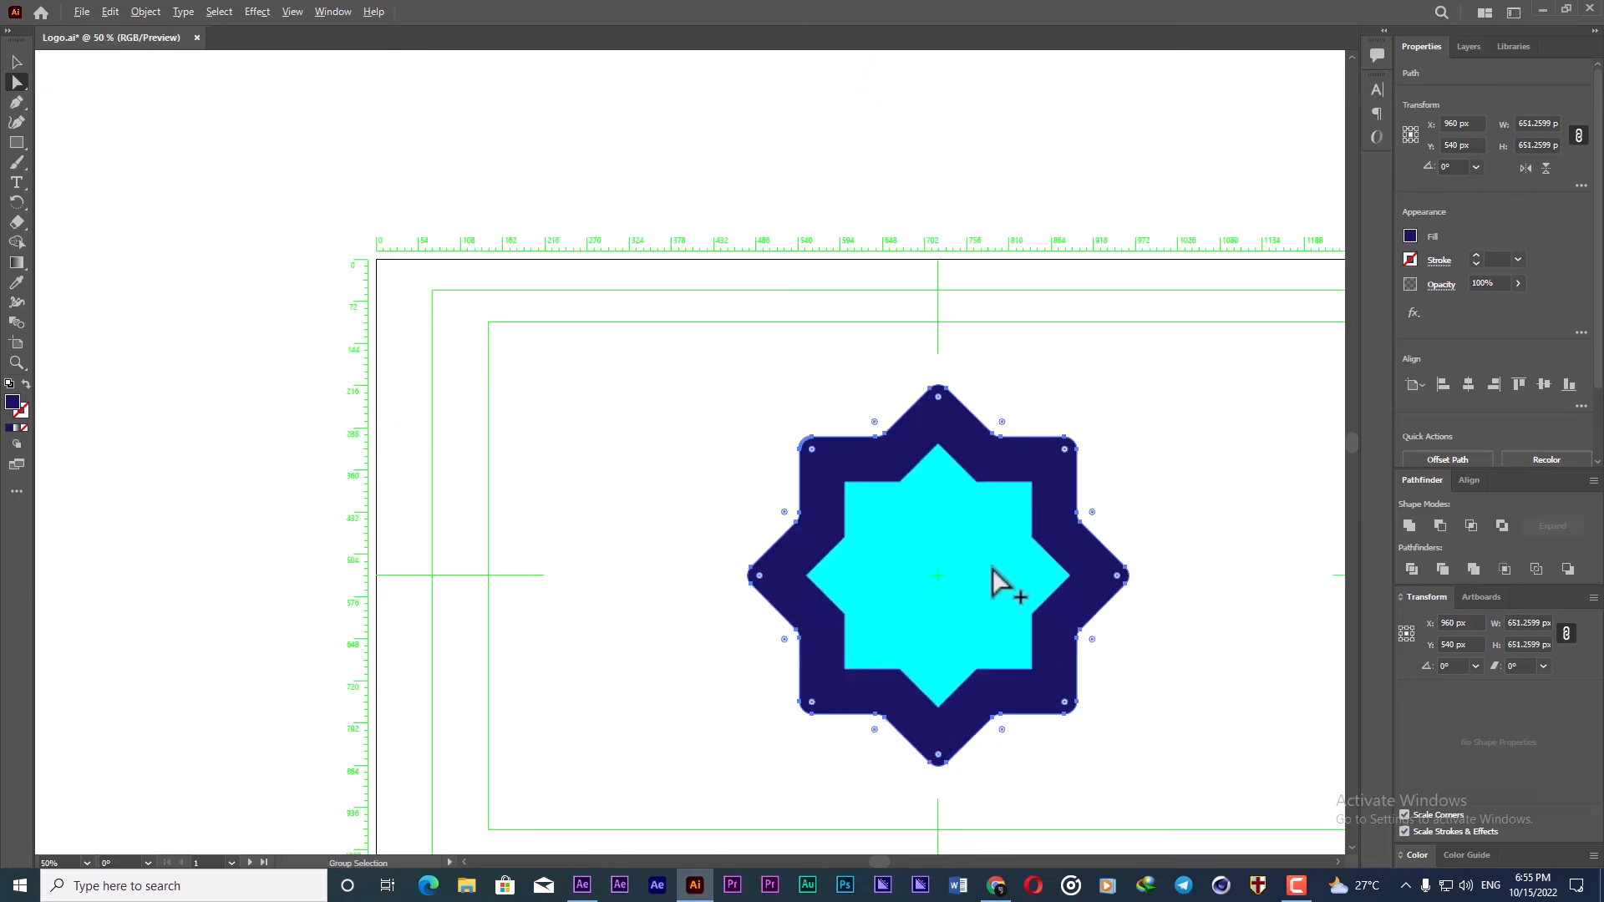
Step: Round all corners of the cyan inner star using its live corner controls
click(781, 565)
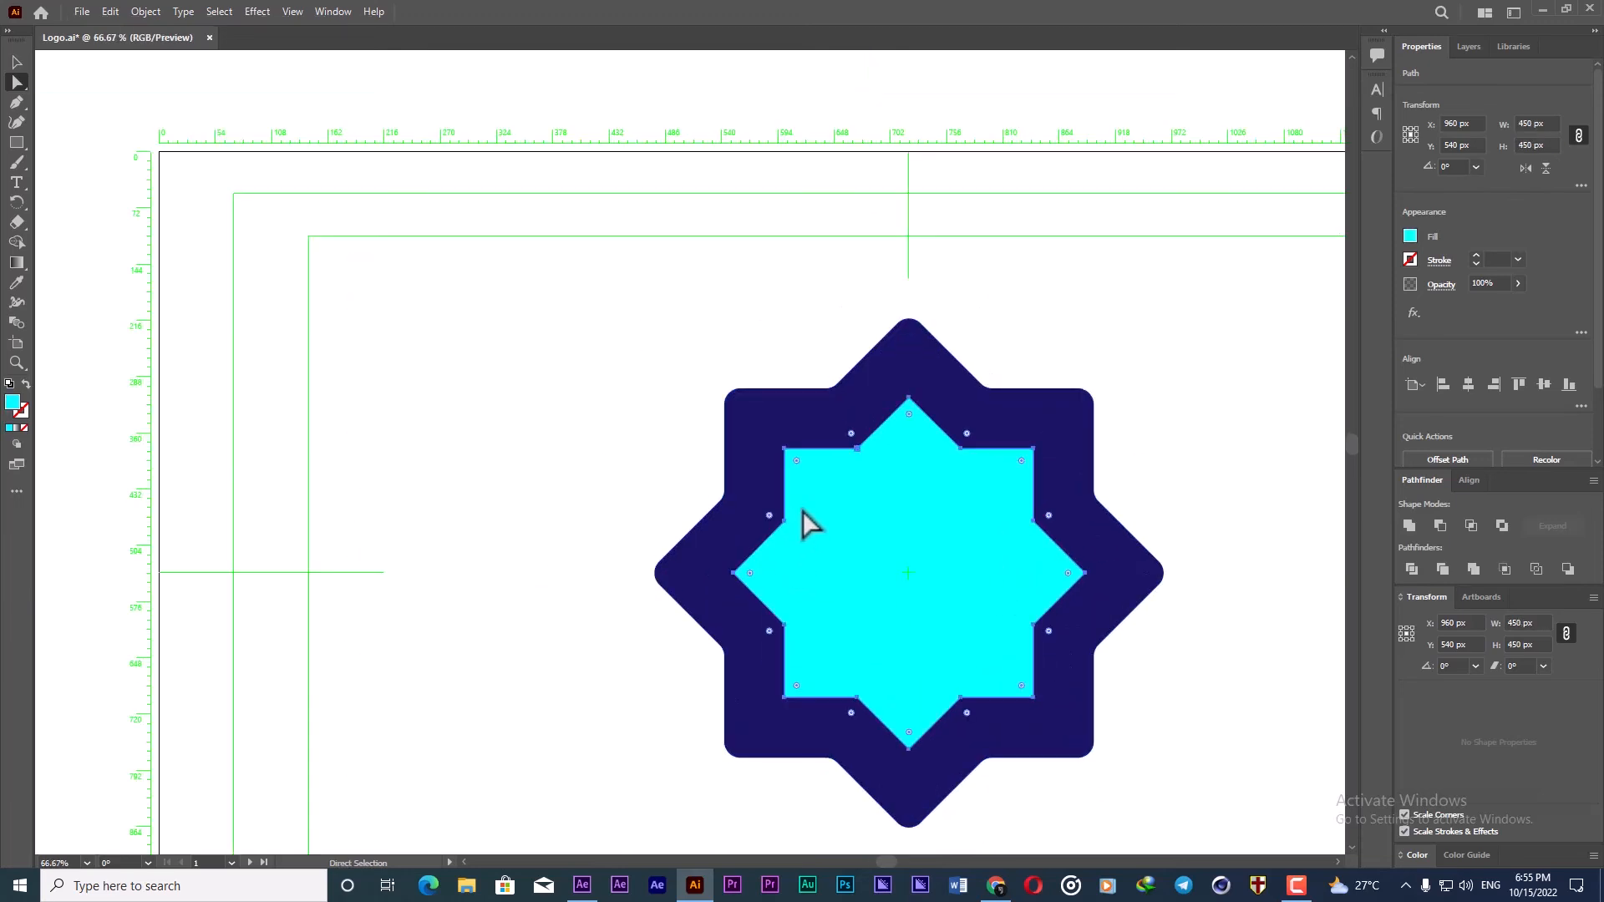
drag(798, 462, 816, 484)
scroll(836, 570, down, 1)
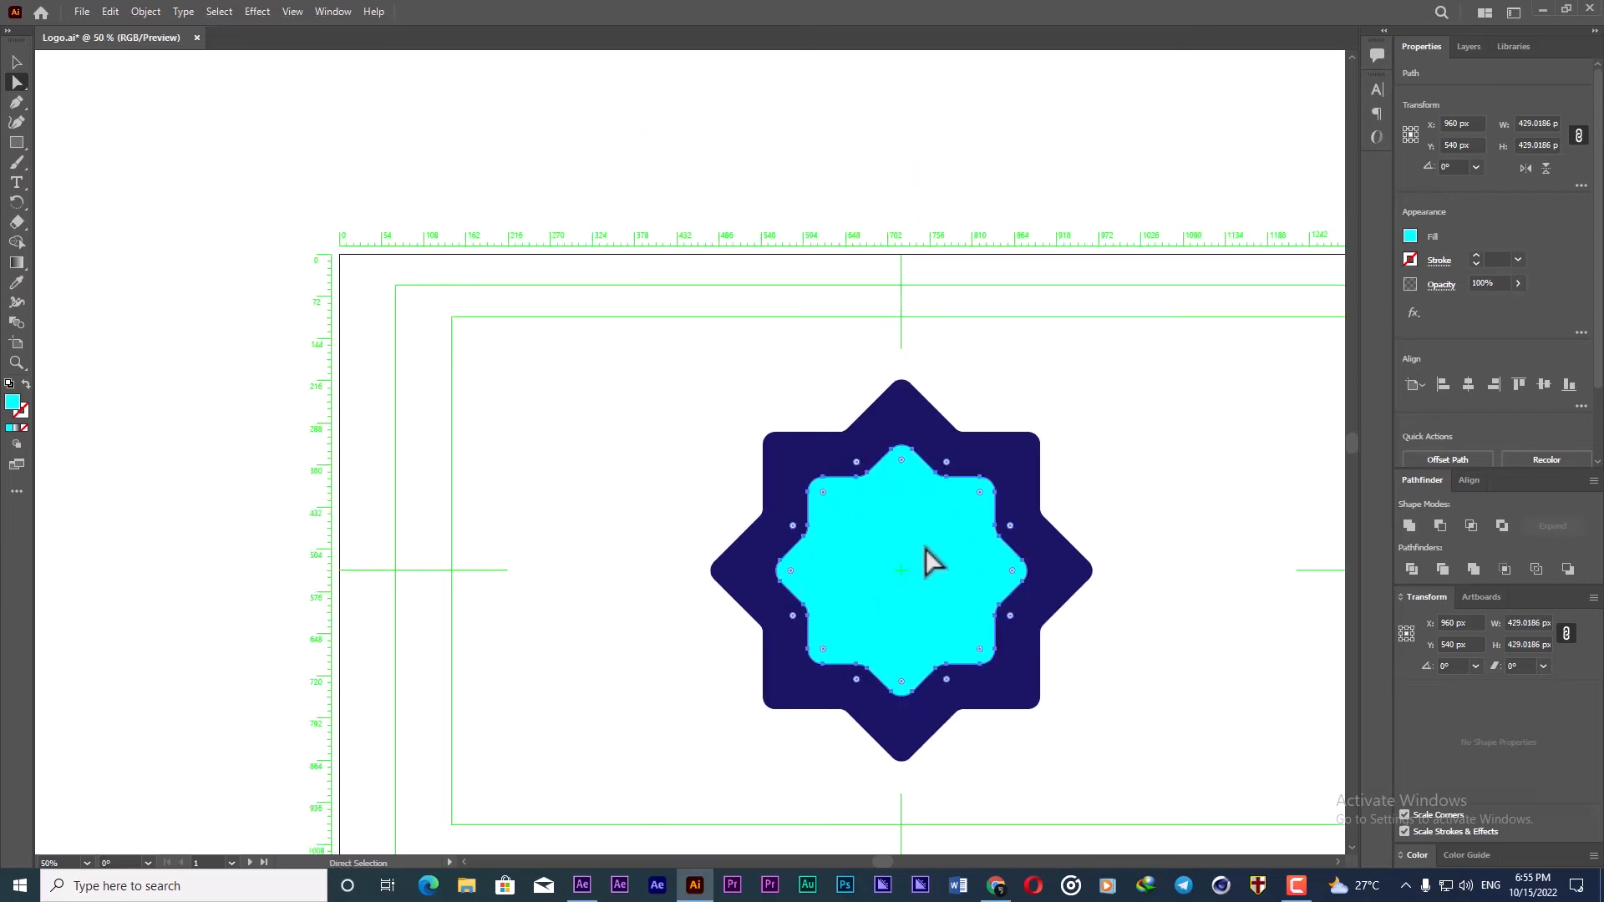
key(v)
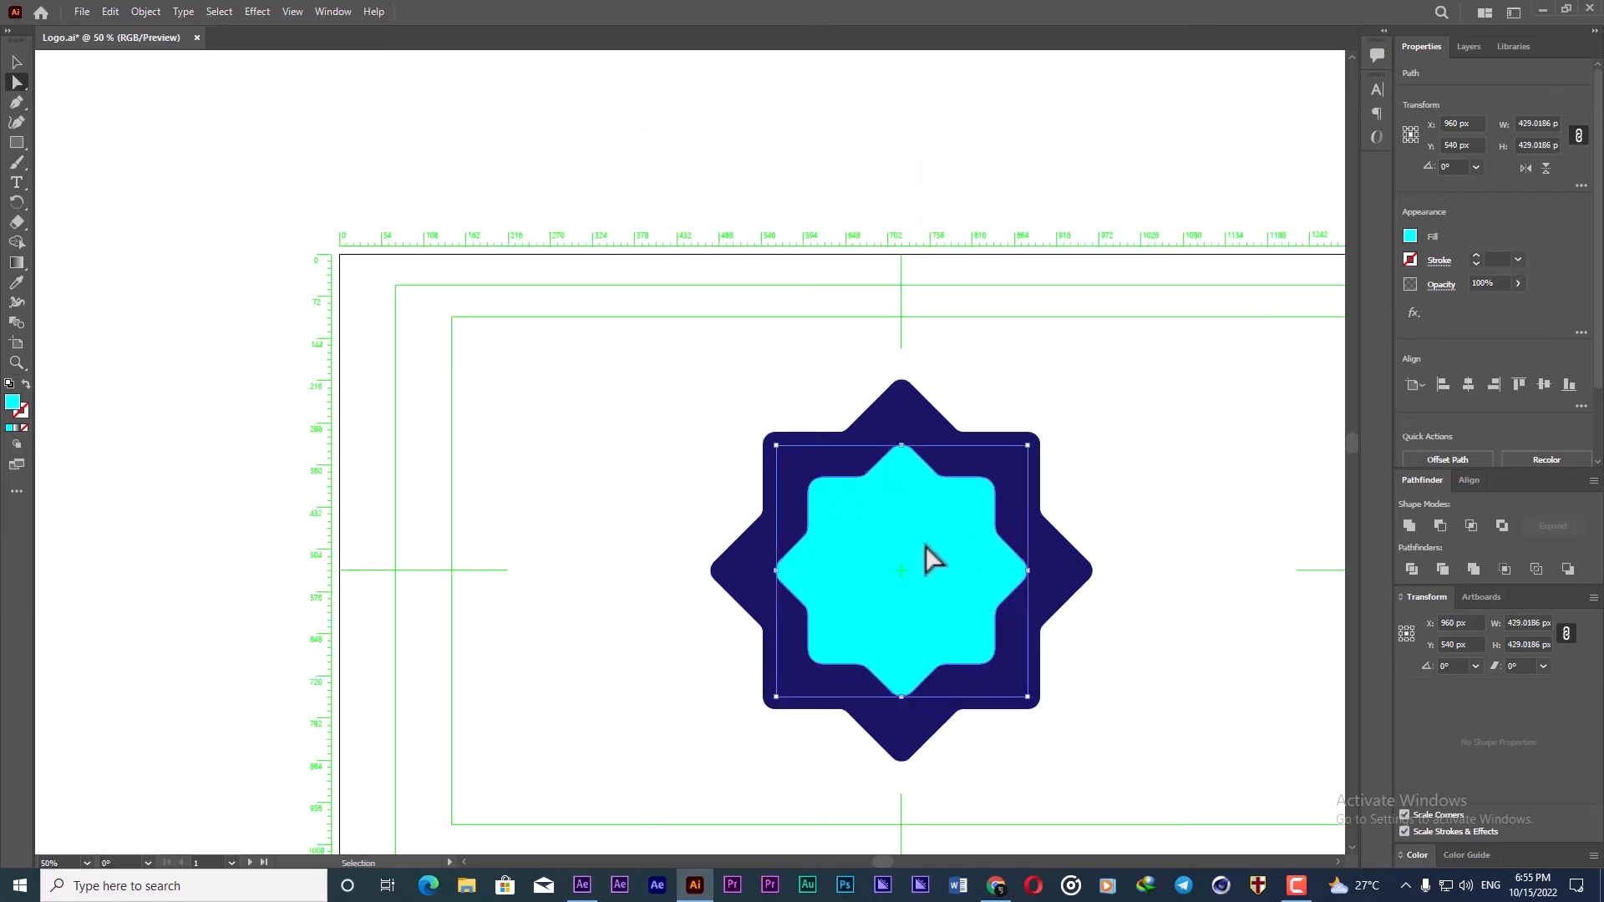
Step: Duplicate the rounded cyan star in place and scale the front copy proportionally to 300 px
click(1469, 47)
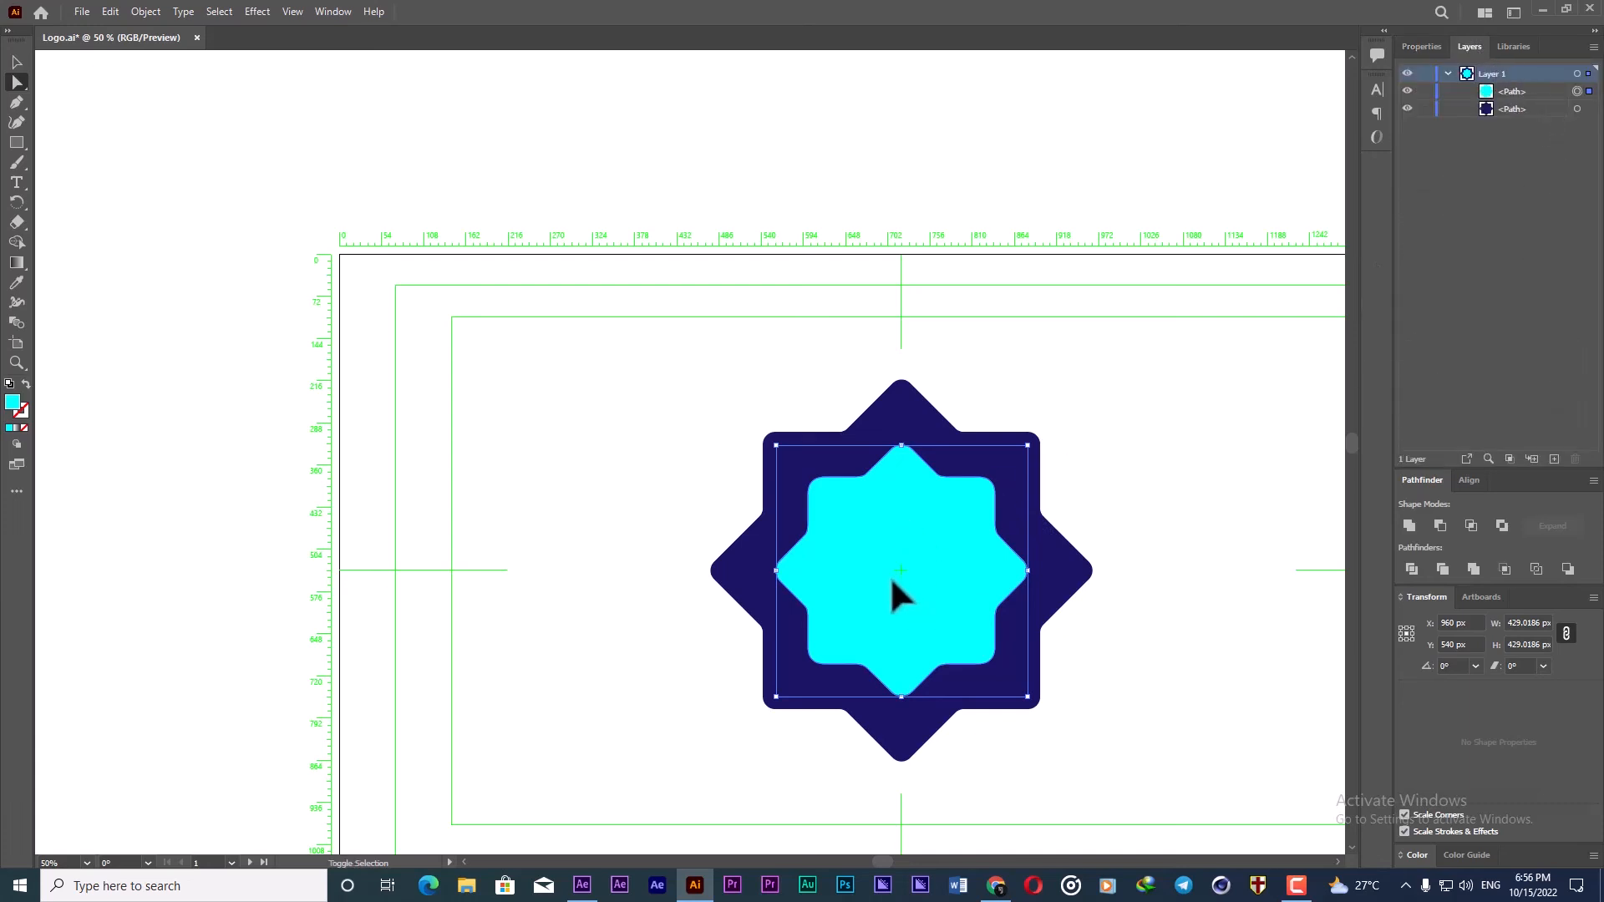
key(ctrl+c)
key(ctrl+f)
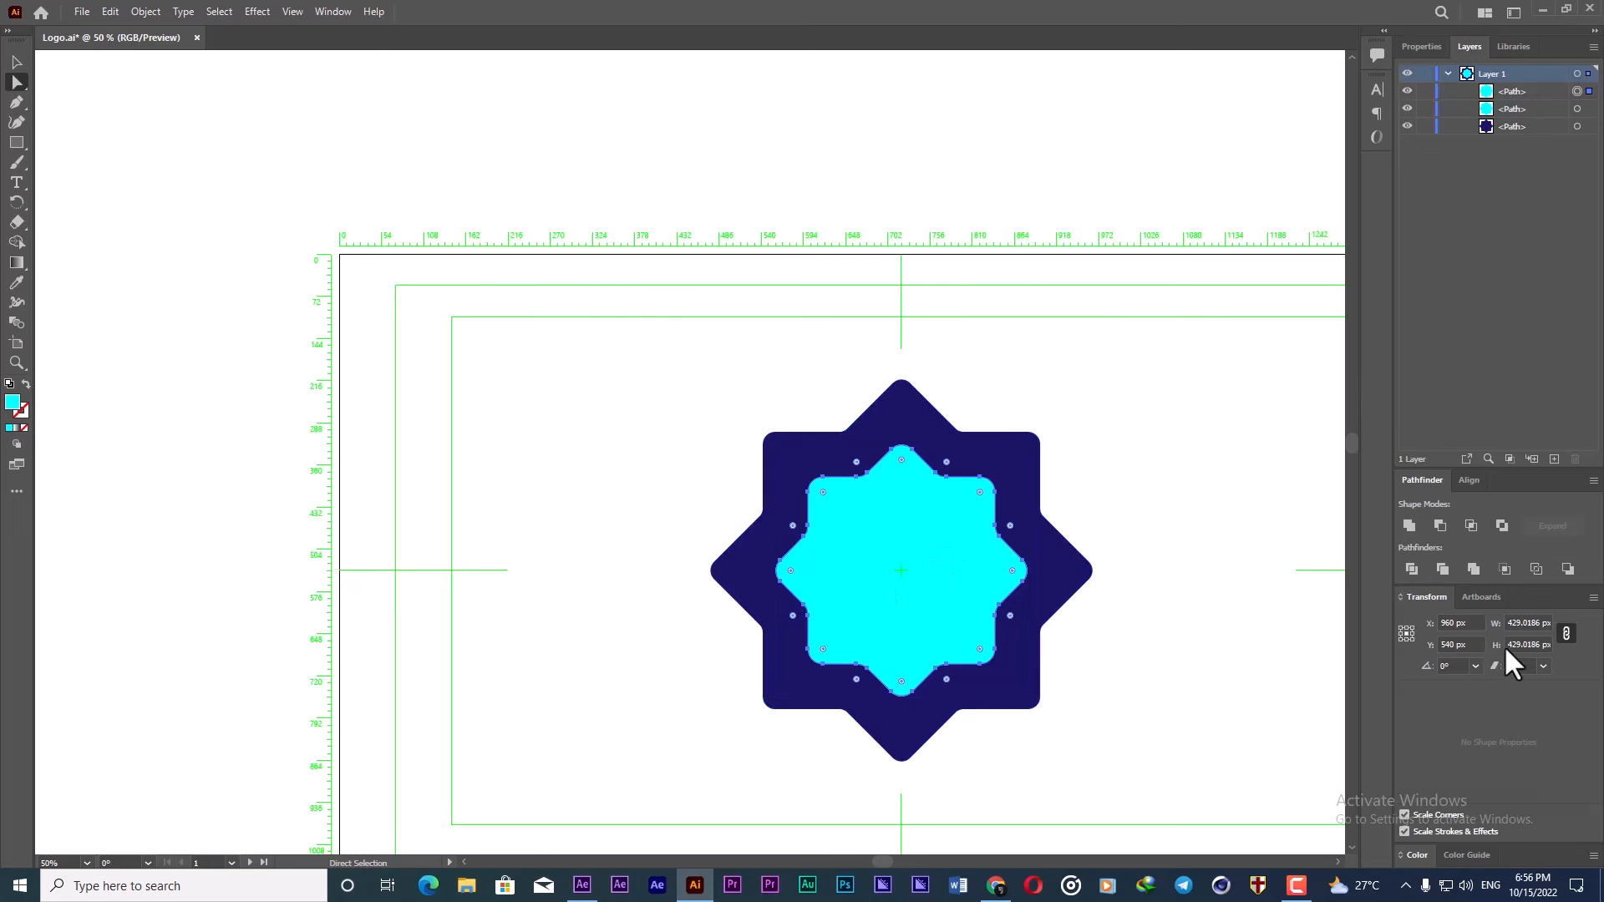
click(1536, 623)
double_click(1536, 623)
text(300)
key(Return)
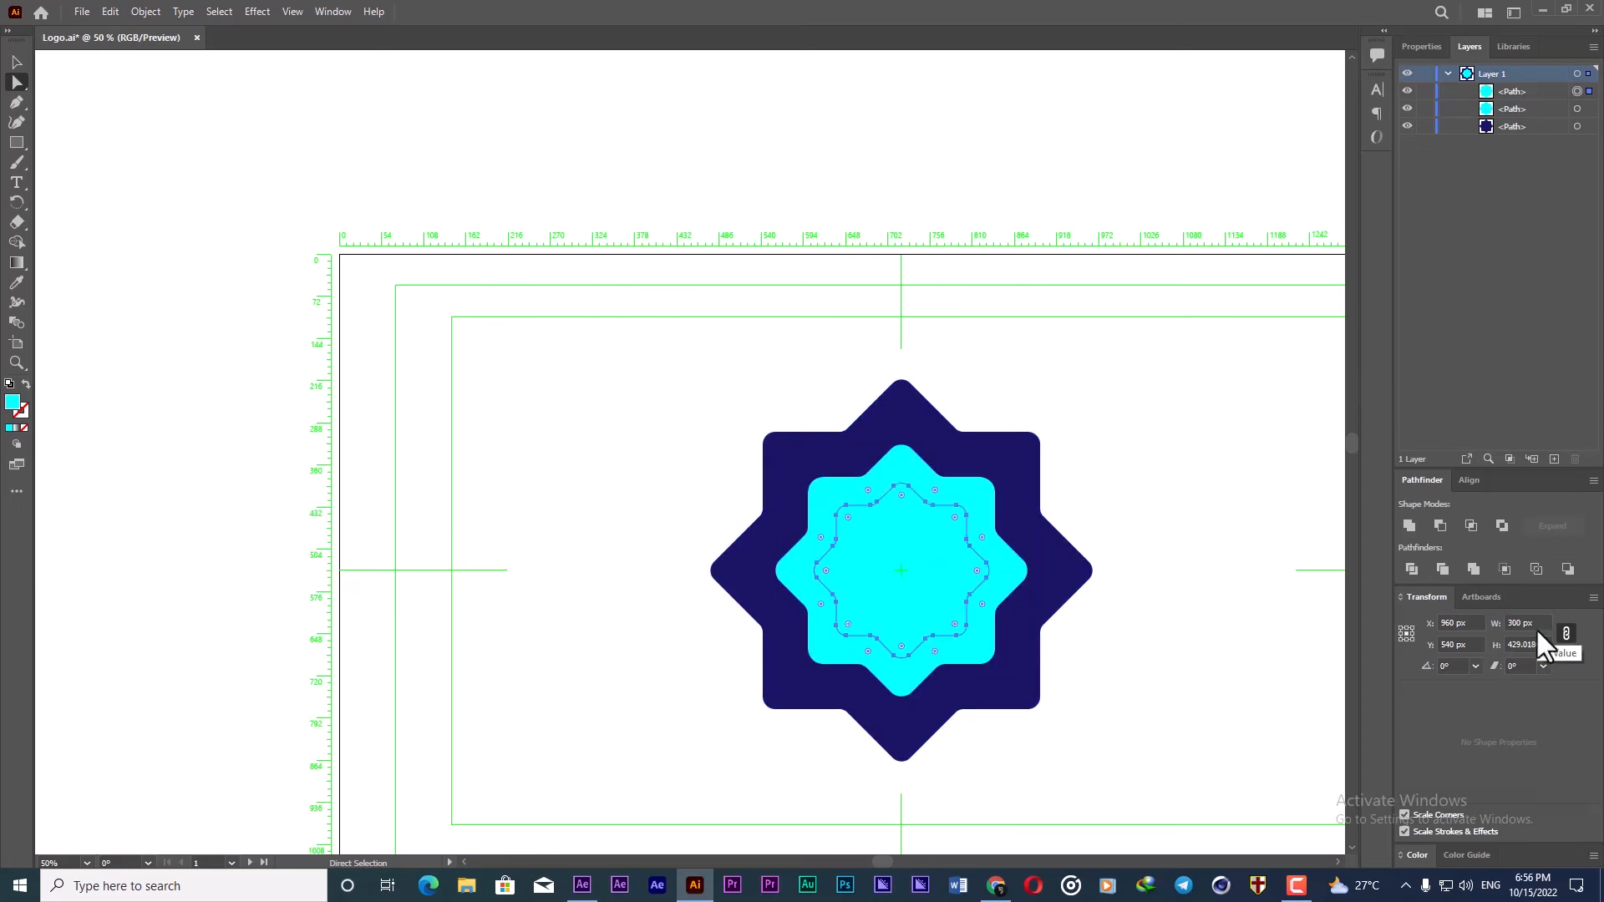
Step: Change the fill of the innermost star to white
click(1434, 47)
click(1412, 236)
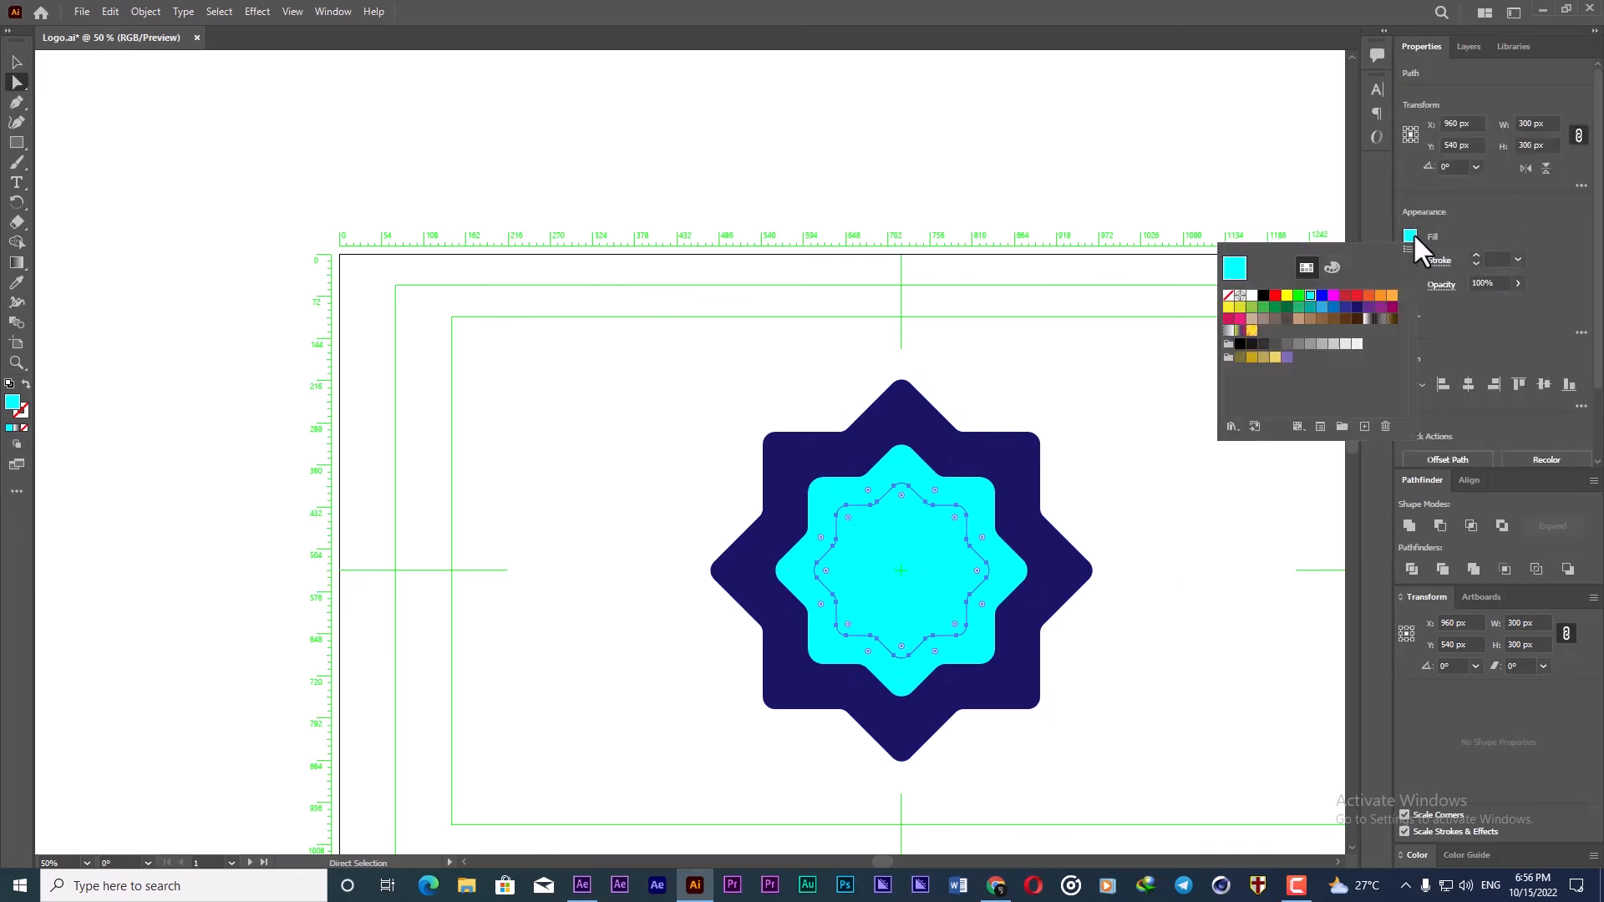
click(1253, 295)
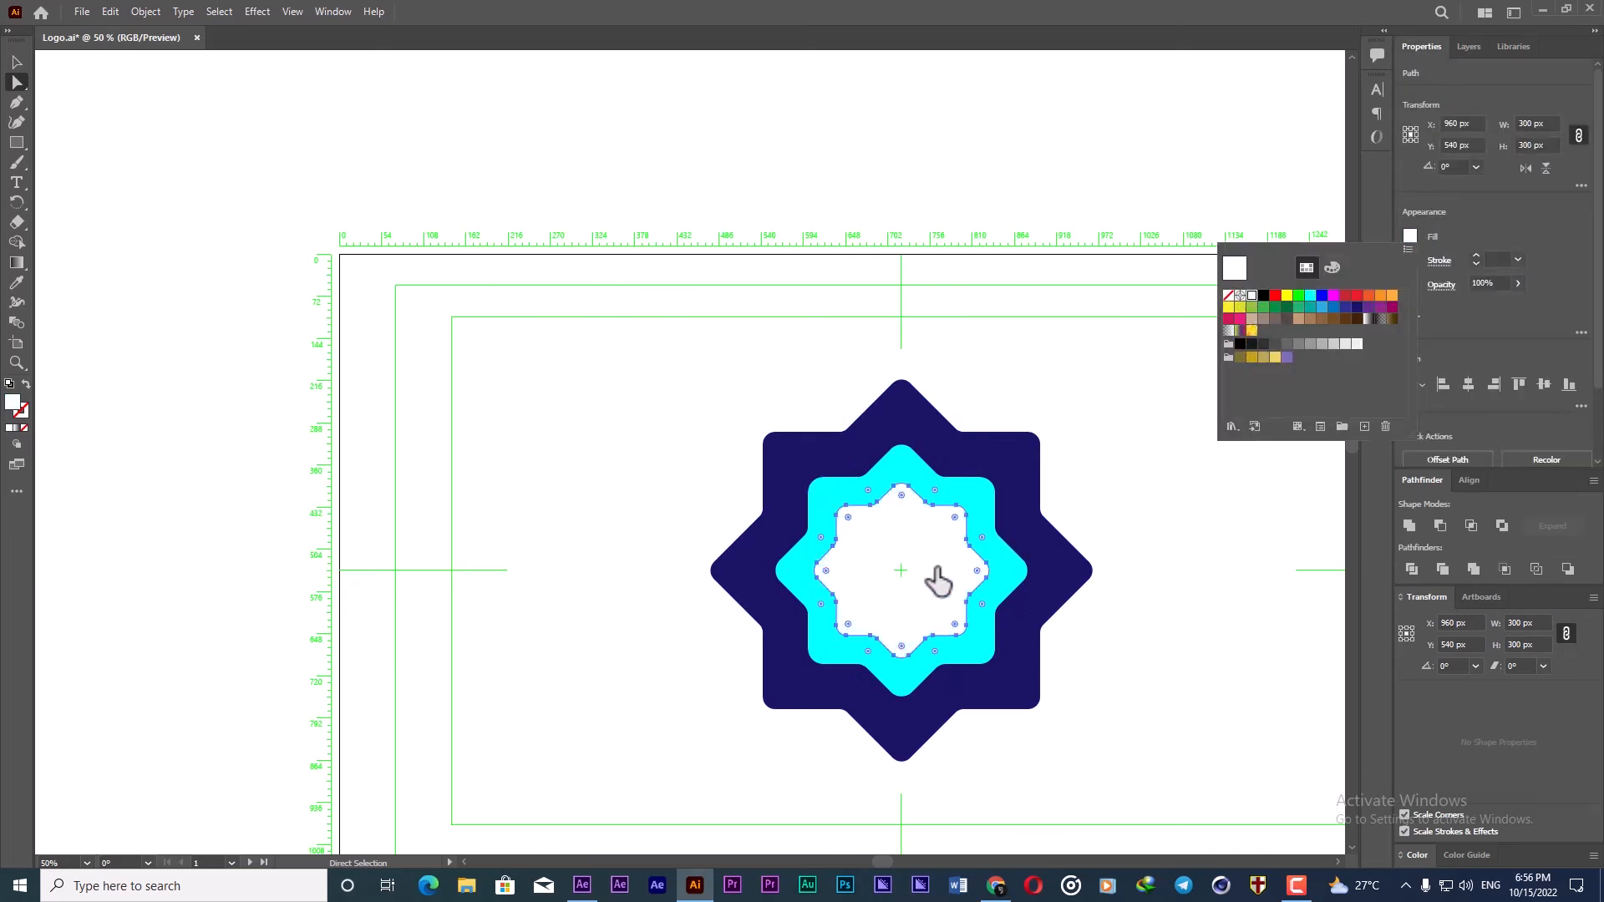
Step: Scale the white innermost star proportionally to 250 px wide and high
click(1539, 614)
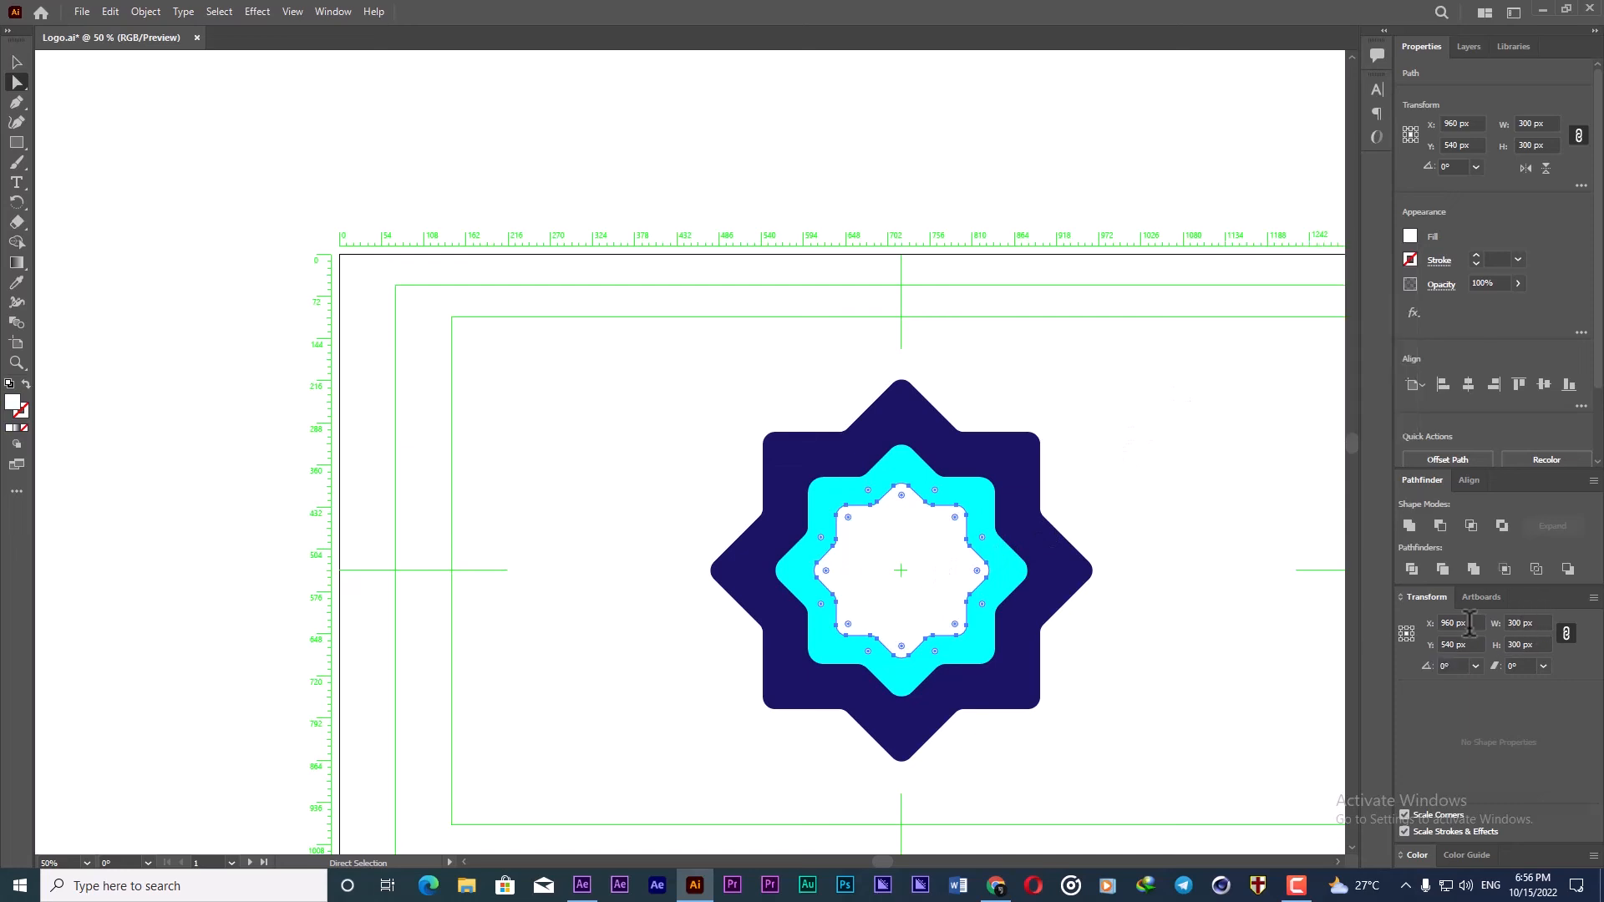
click(1523, 624)
key(Return)
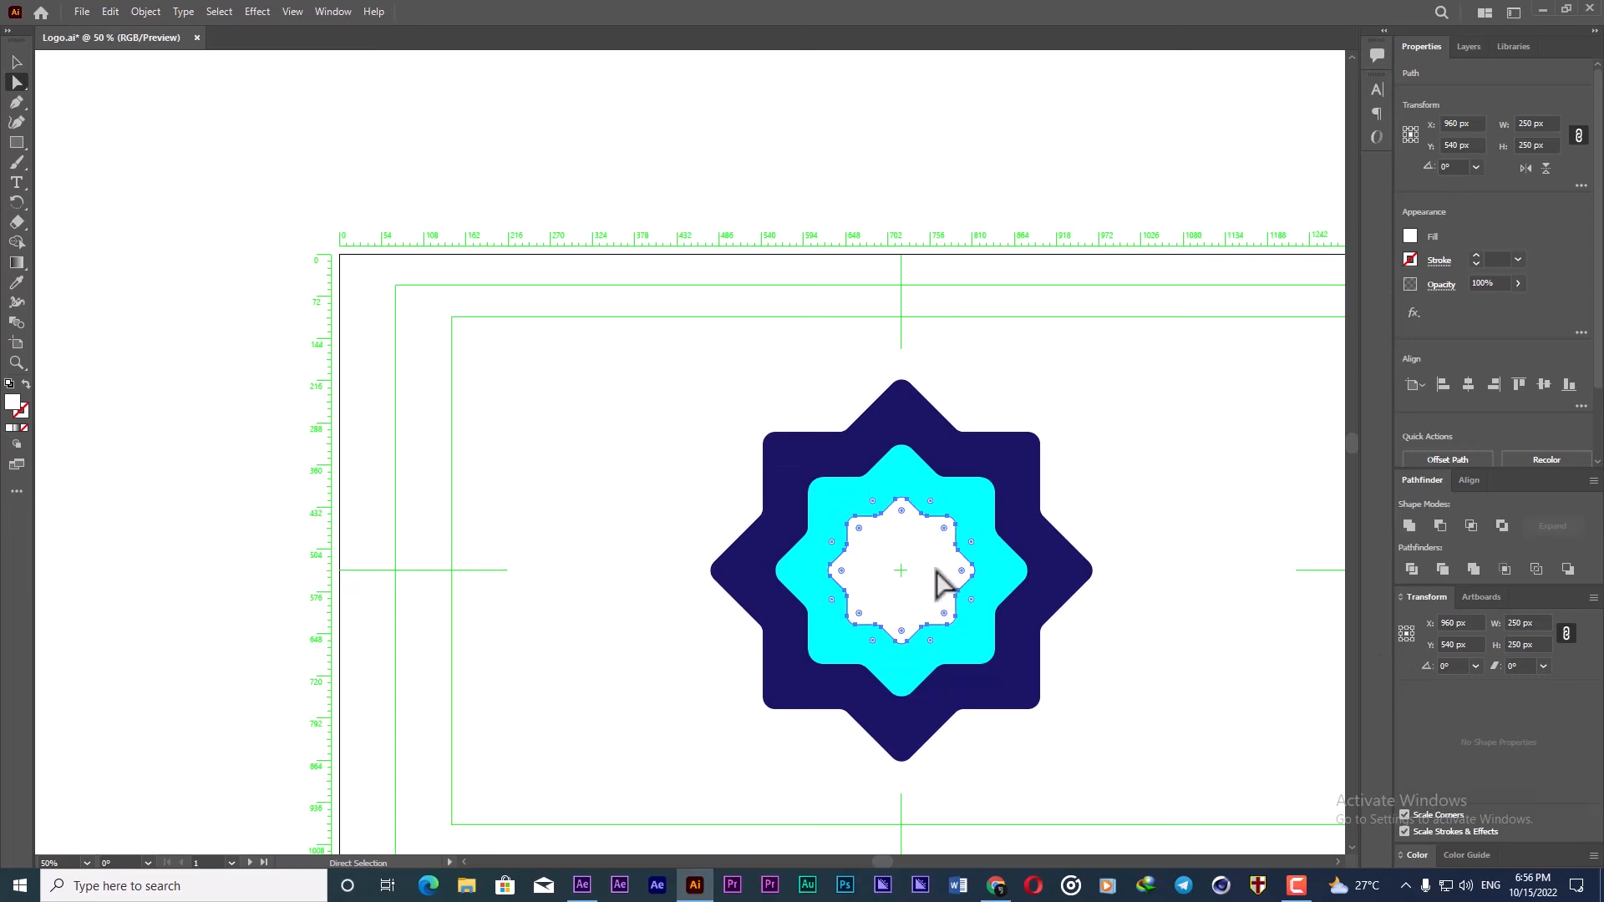
scroll(925, 581, up, 2)
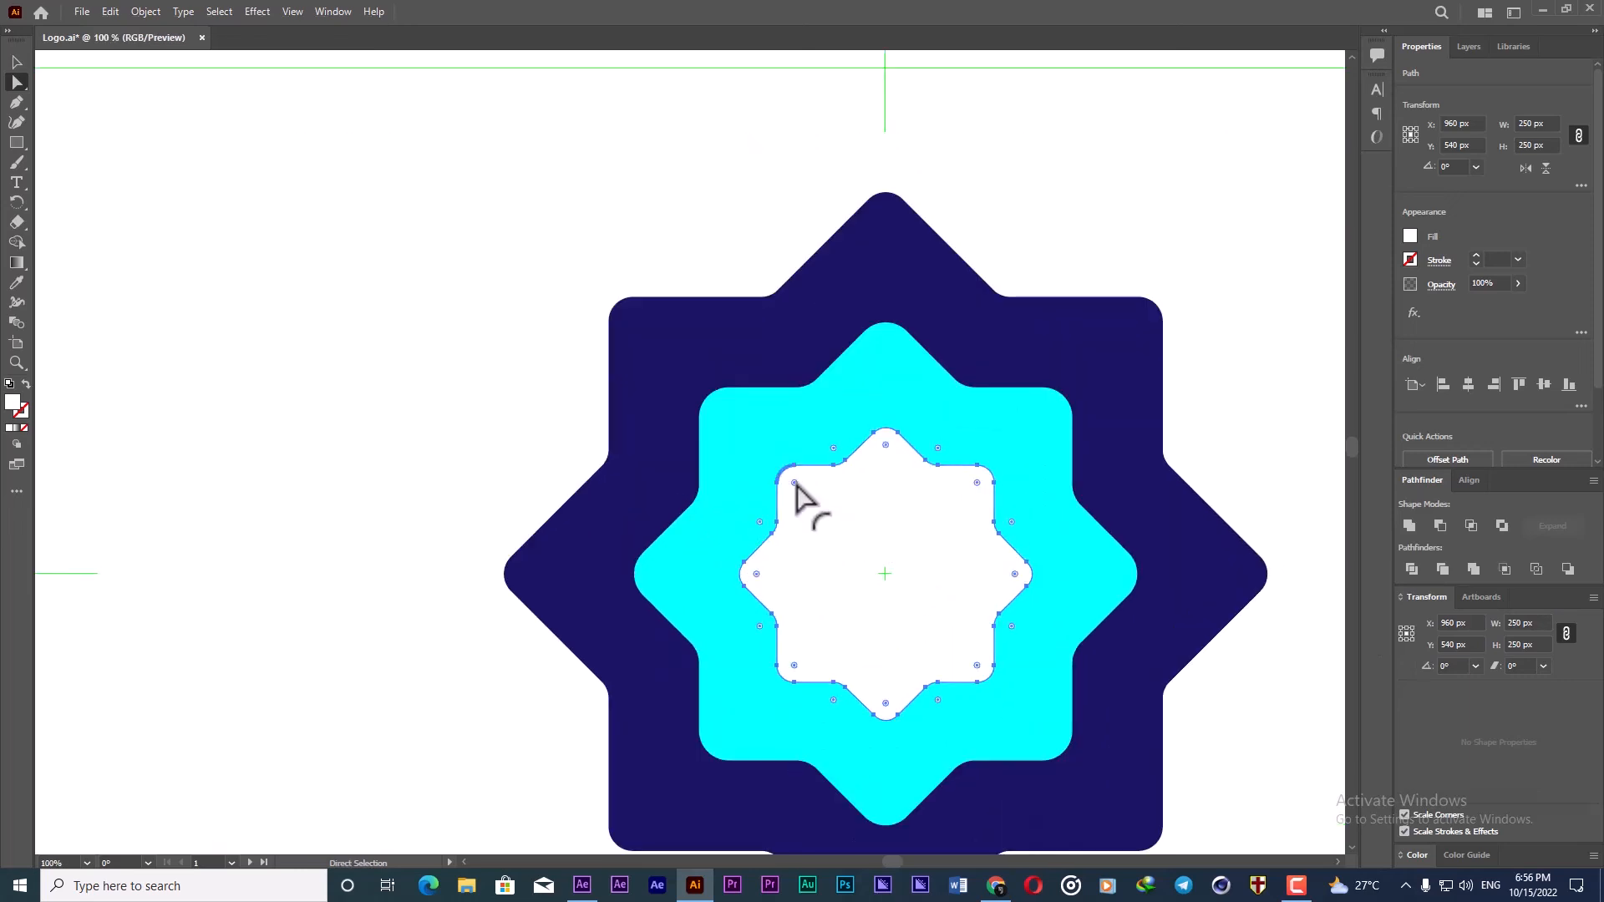
Step: Reduce the live corner radius of the white innermost star so its corners become sharper
drag(796, 487, 784, 465)
click(400, 435)
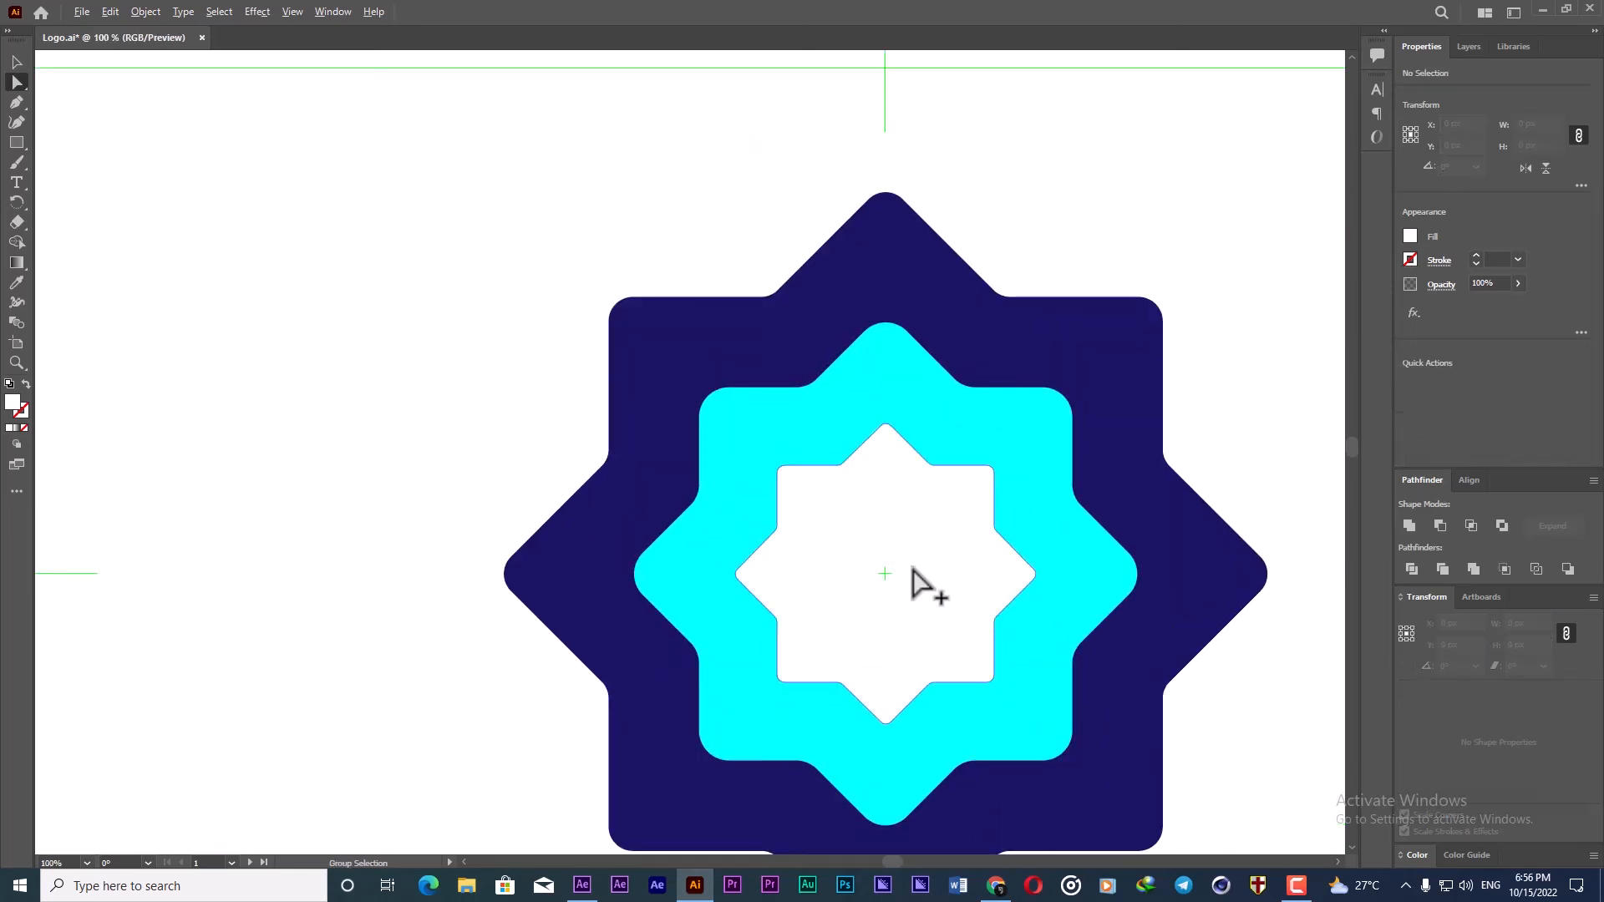
scroll(925, 580, down, 2)
drag(924, 610, 719, 481)
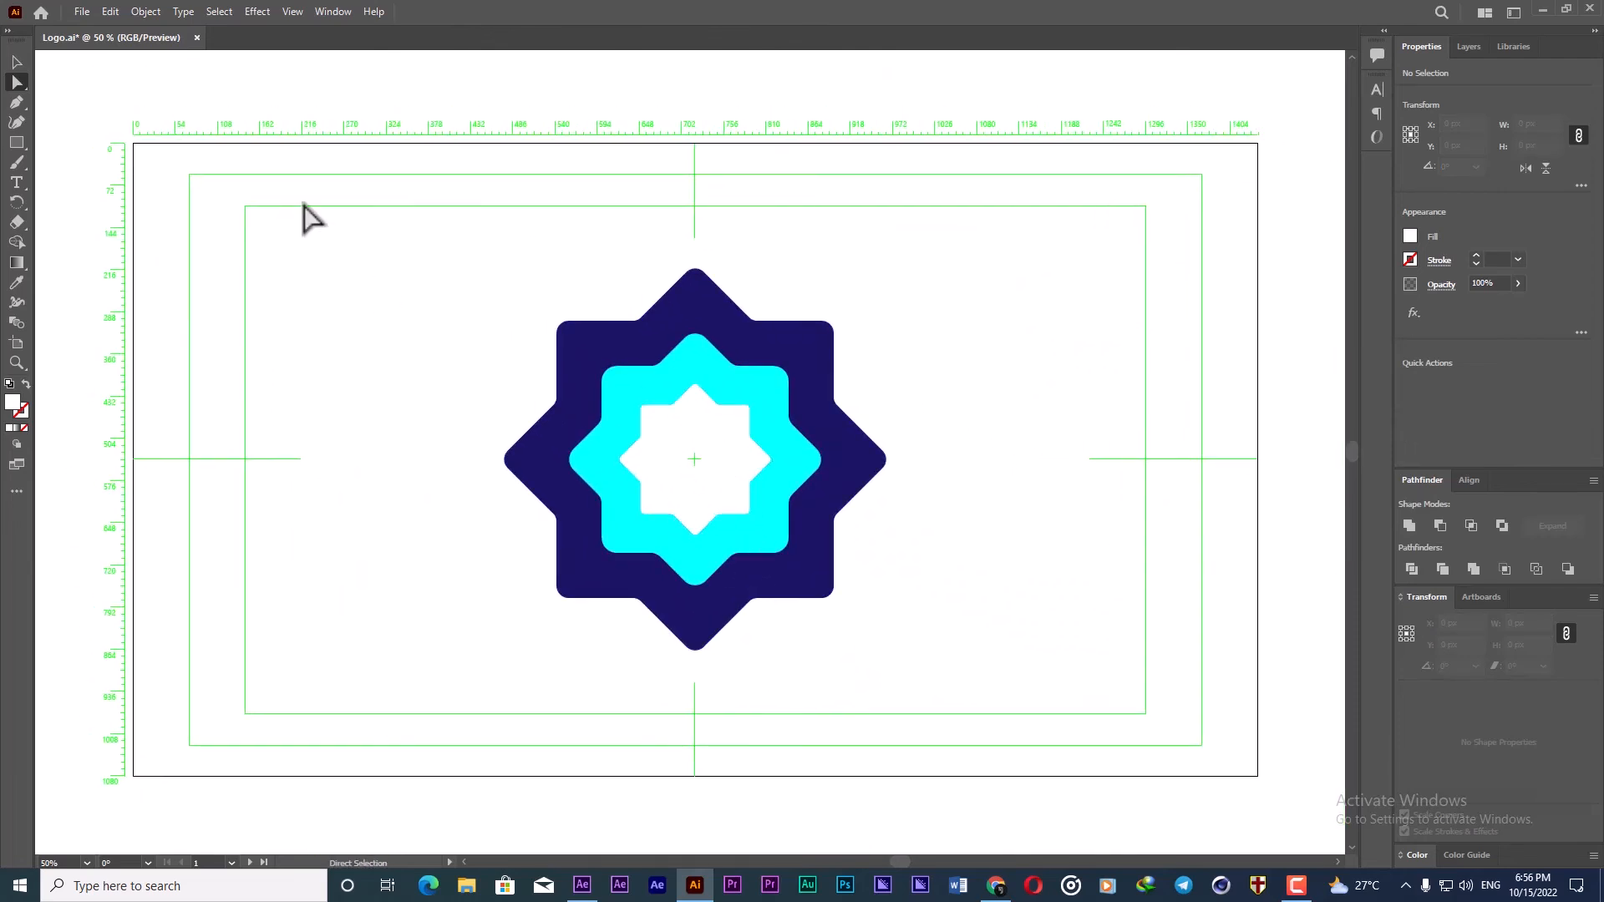
Step: Scale all three stars together proportionally to 550 px wide and high
click(16, 63)
drag(379, 220, 980, 637)
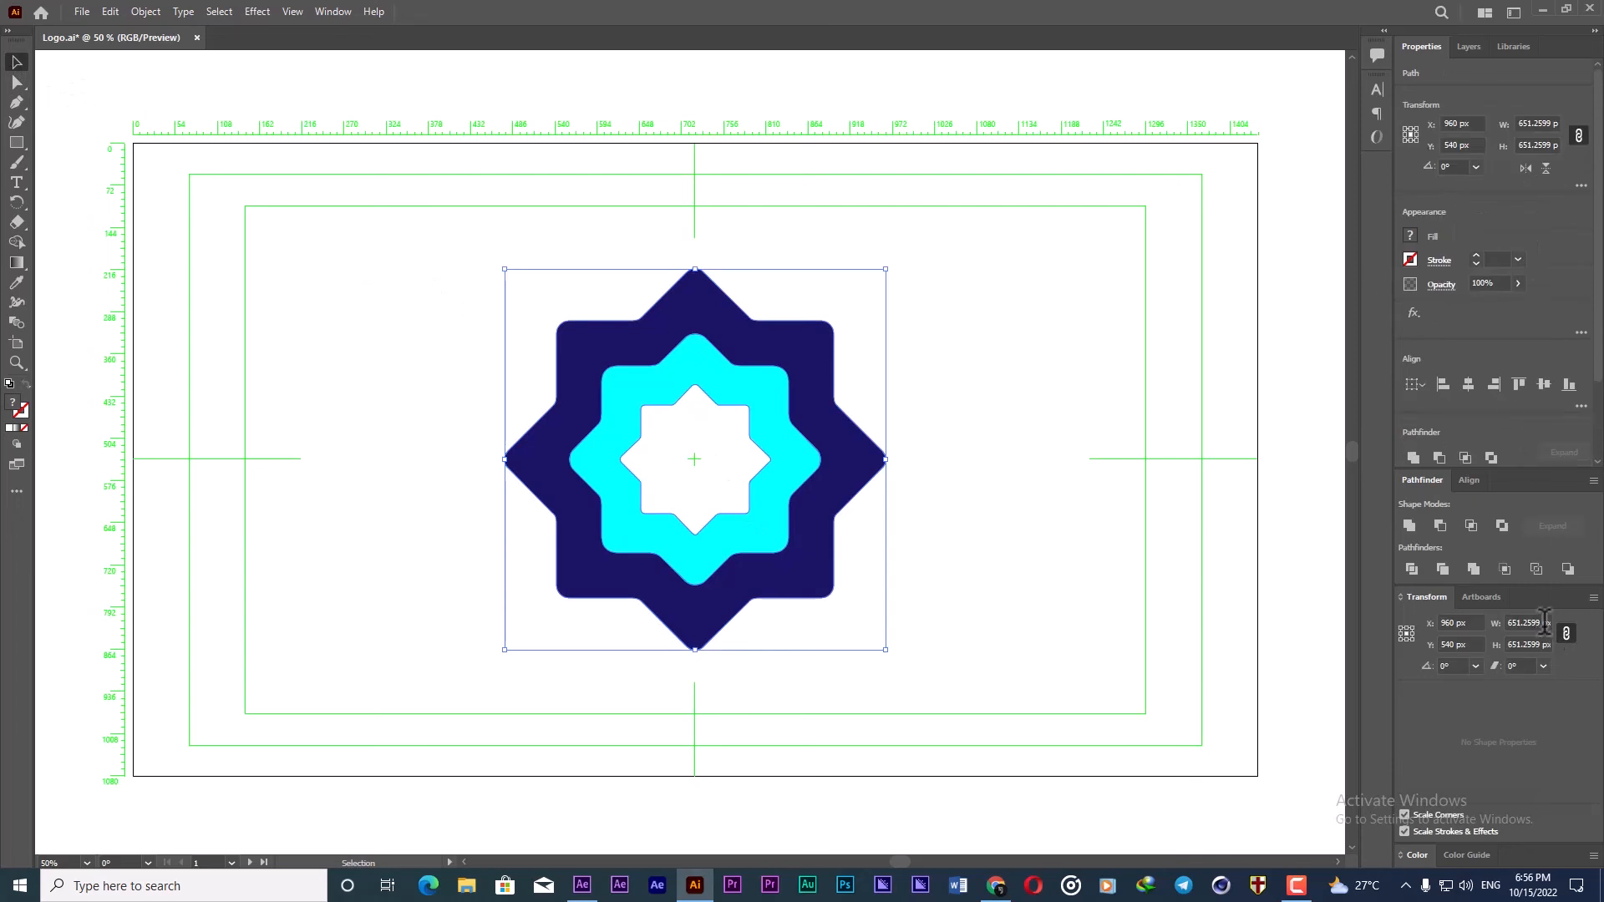
double_click(1542, 625)
text(550)
key(Return)
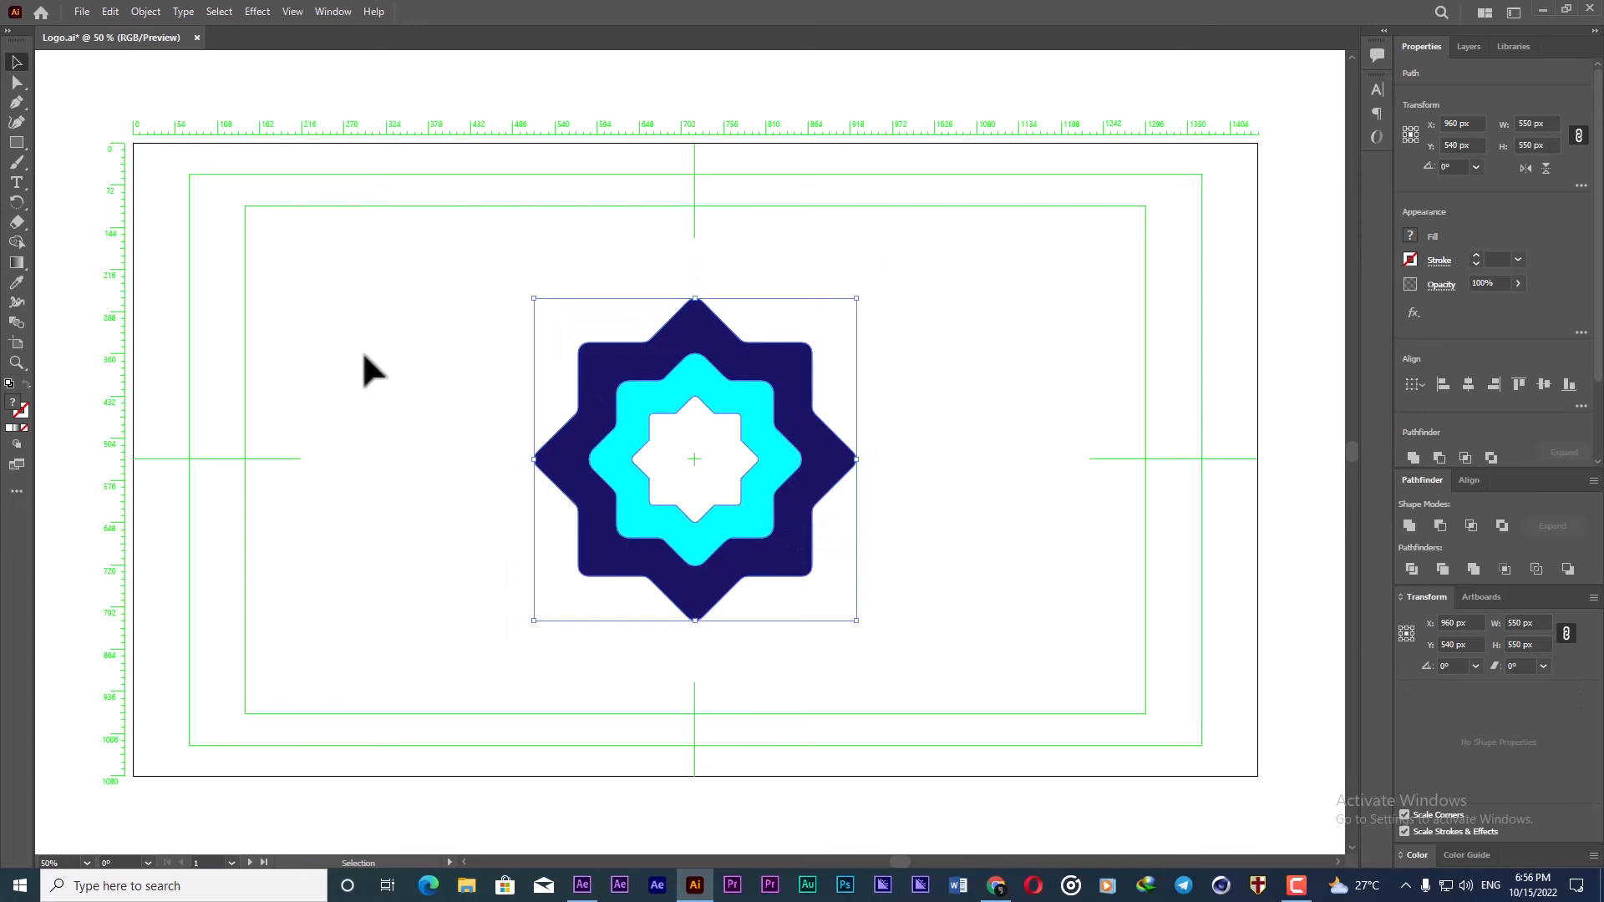
click(343, 332)
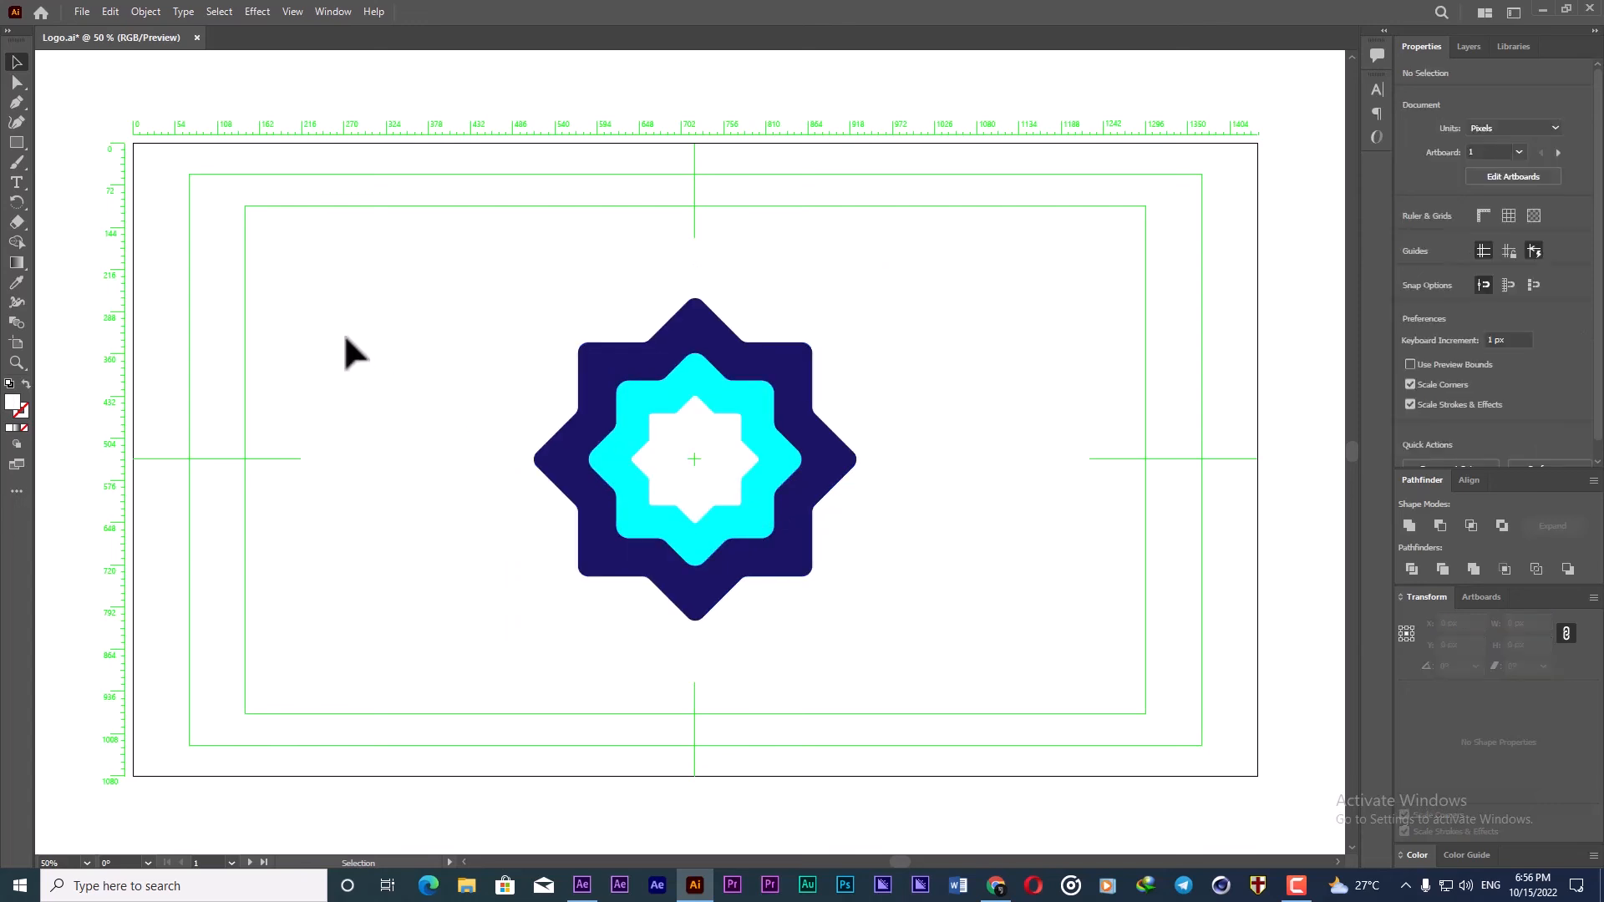
Step: Add the centred point text "MJ MOGRAPH" directly below the star emblem
click(15, 184)
click(696, 673)
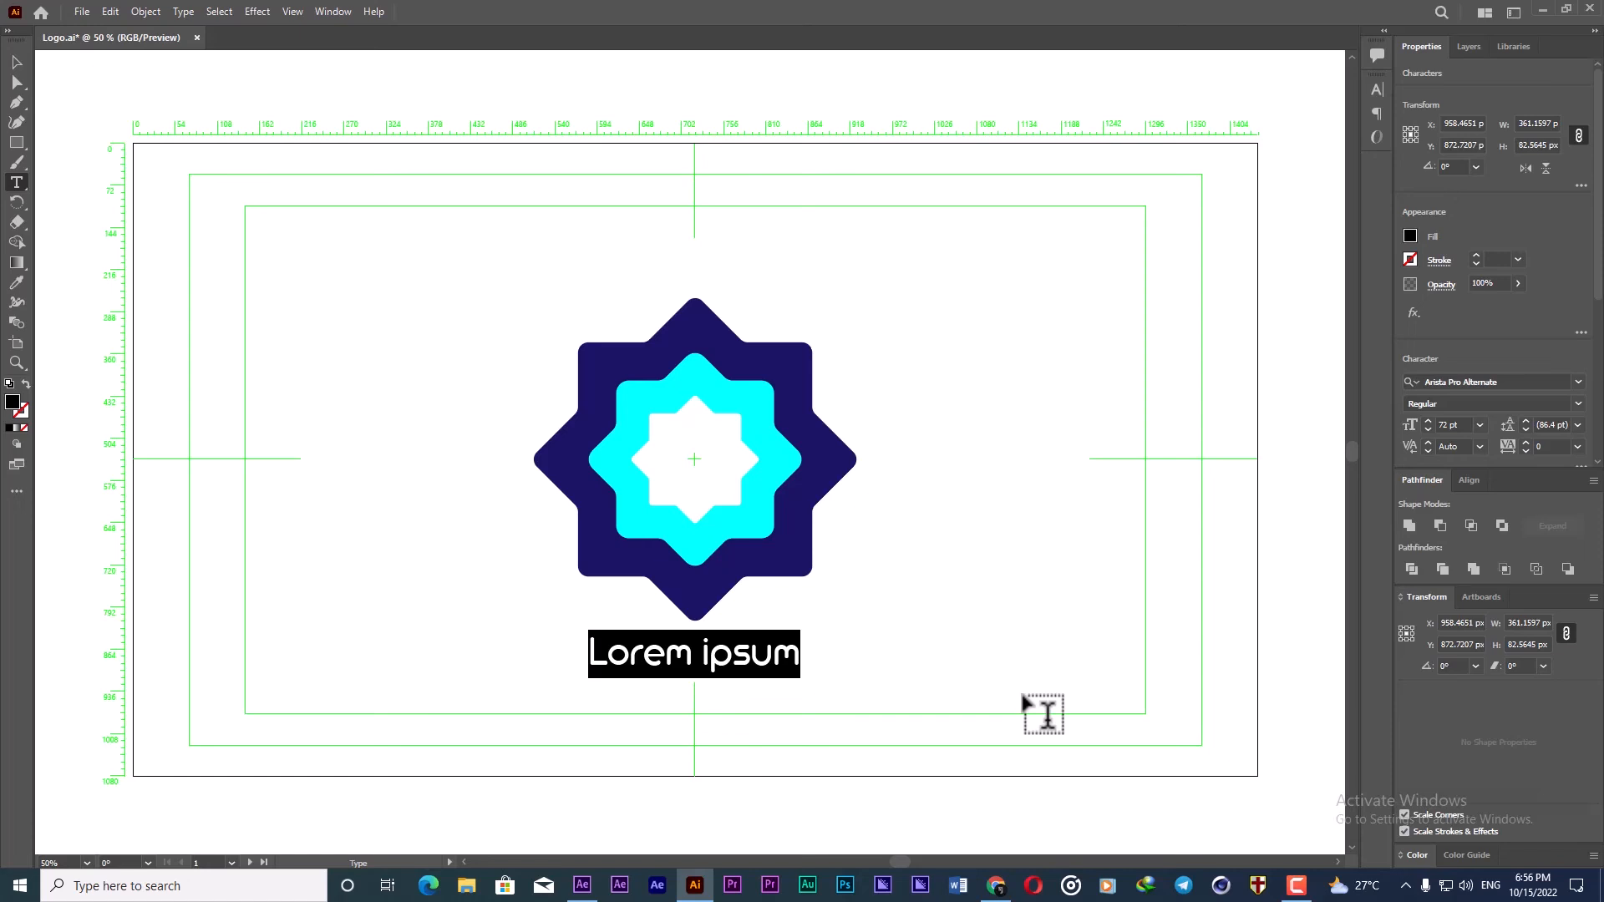
text(MJ)
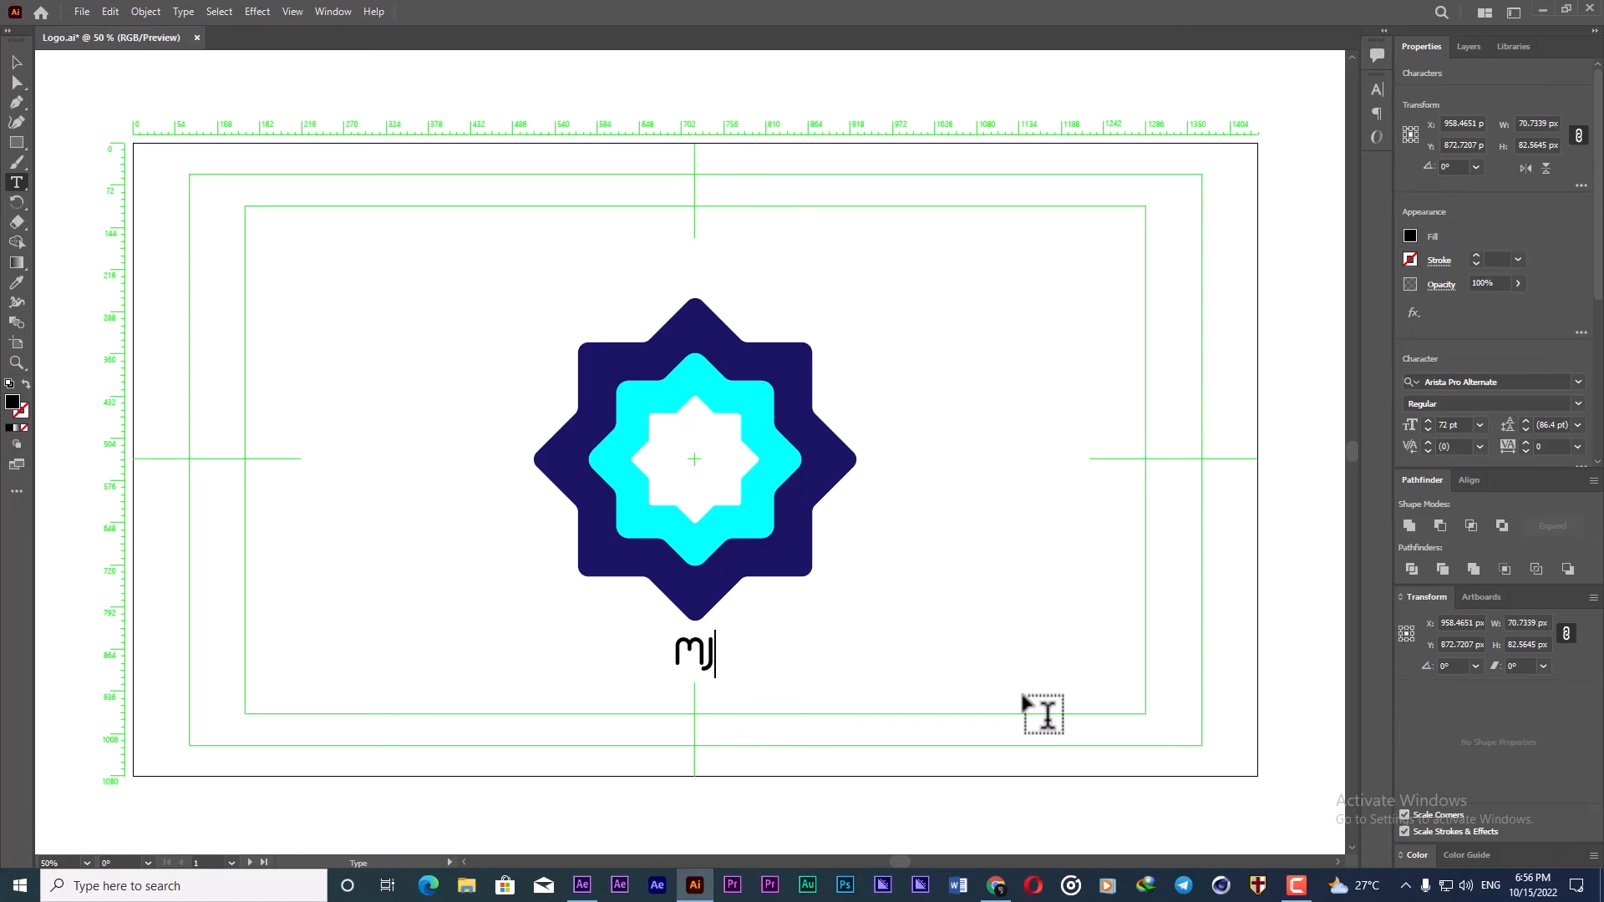
text( MO)
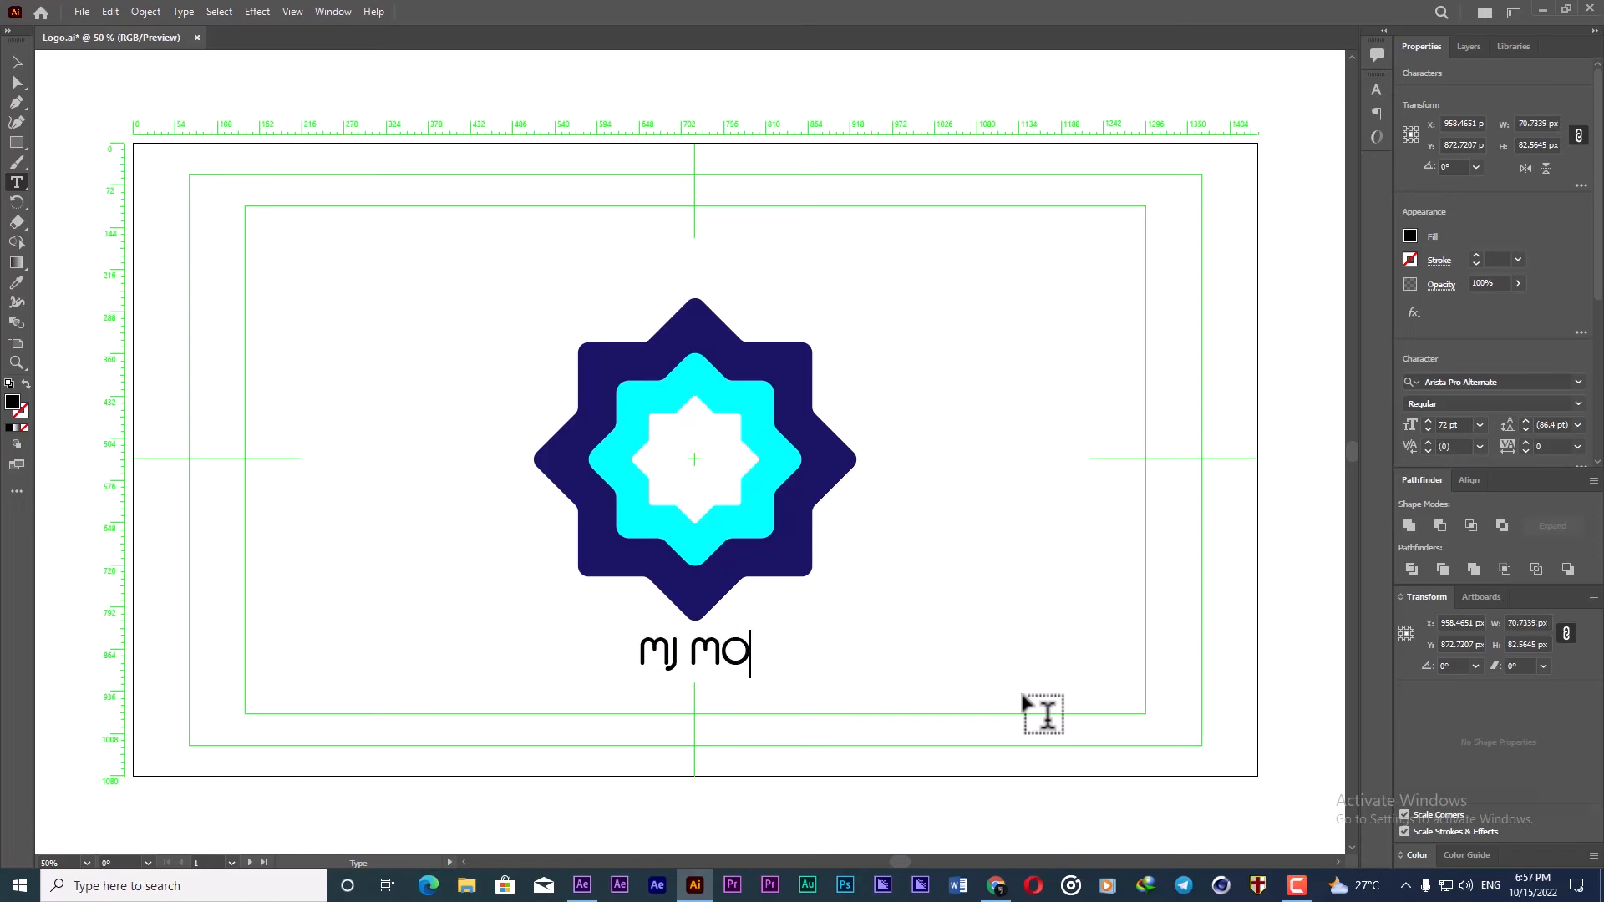
text(GRA)
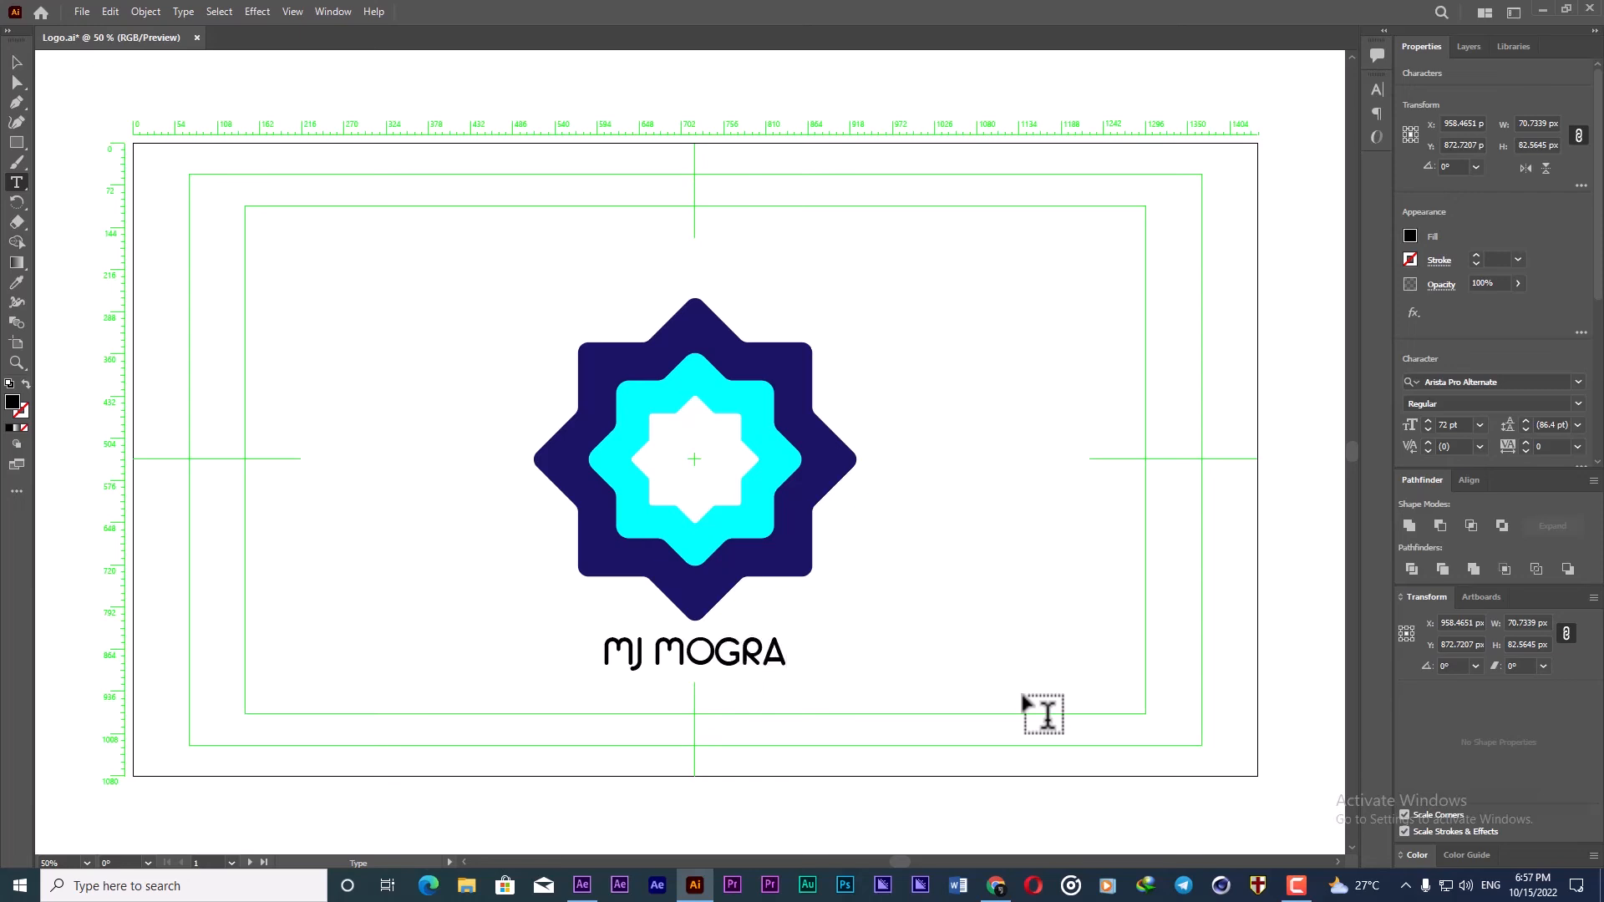
text(PH)
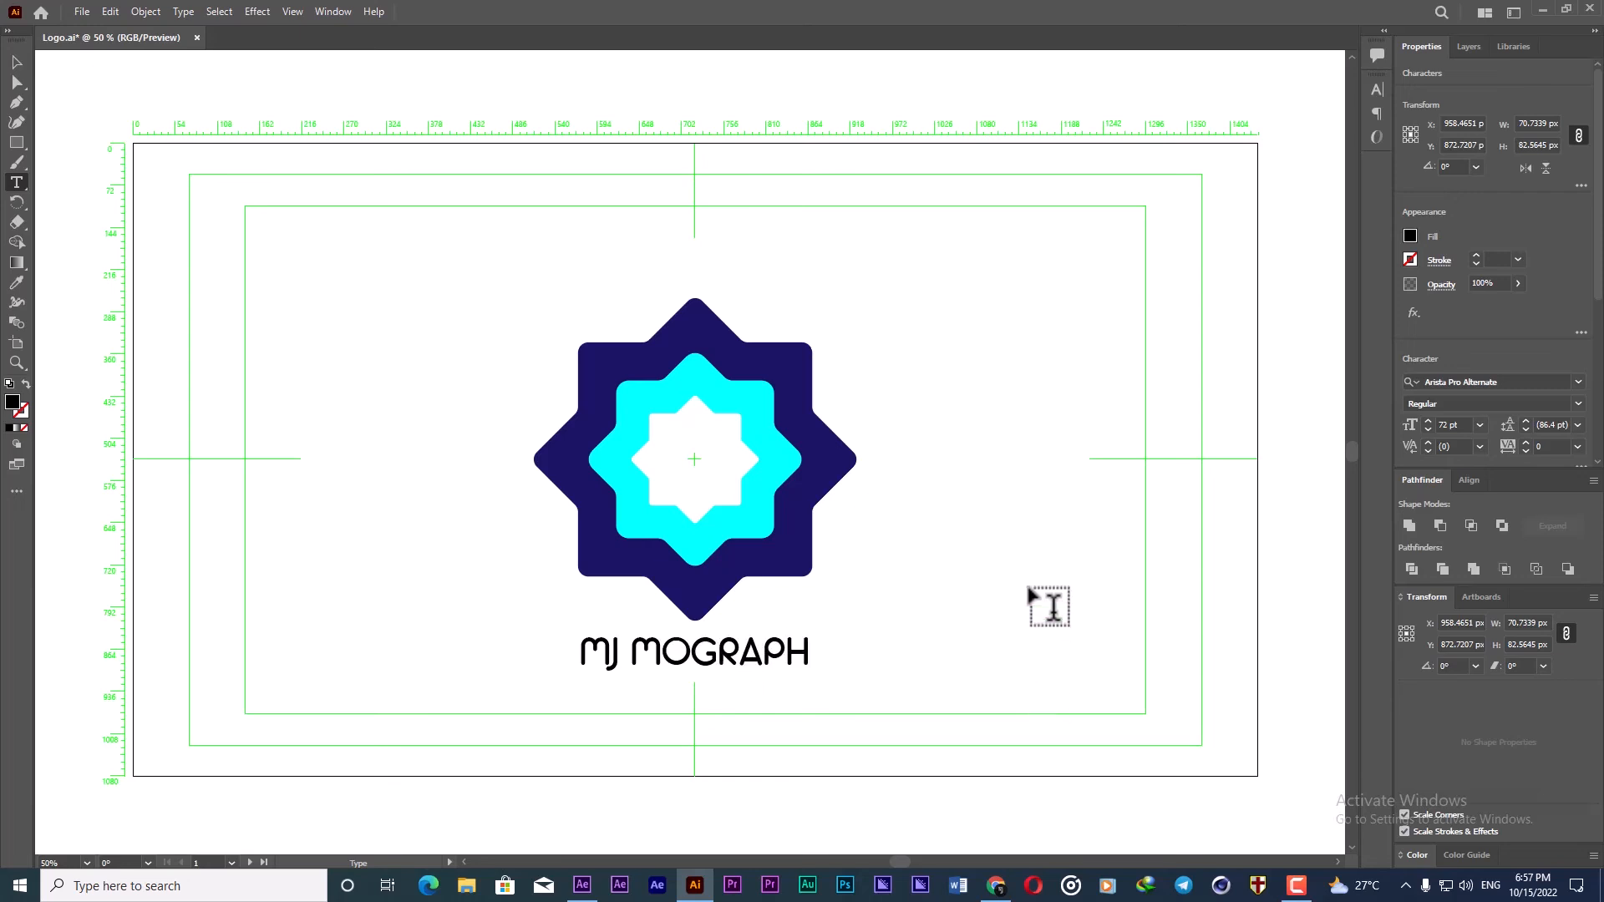
Step: Change the fill of the MJ MOGRAPH text from black to the dark blue swatch
click(16, 62)
click(939, 538)
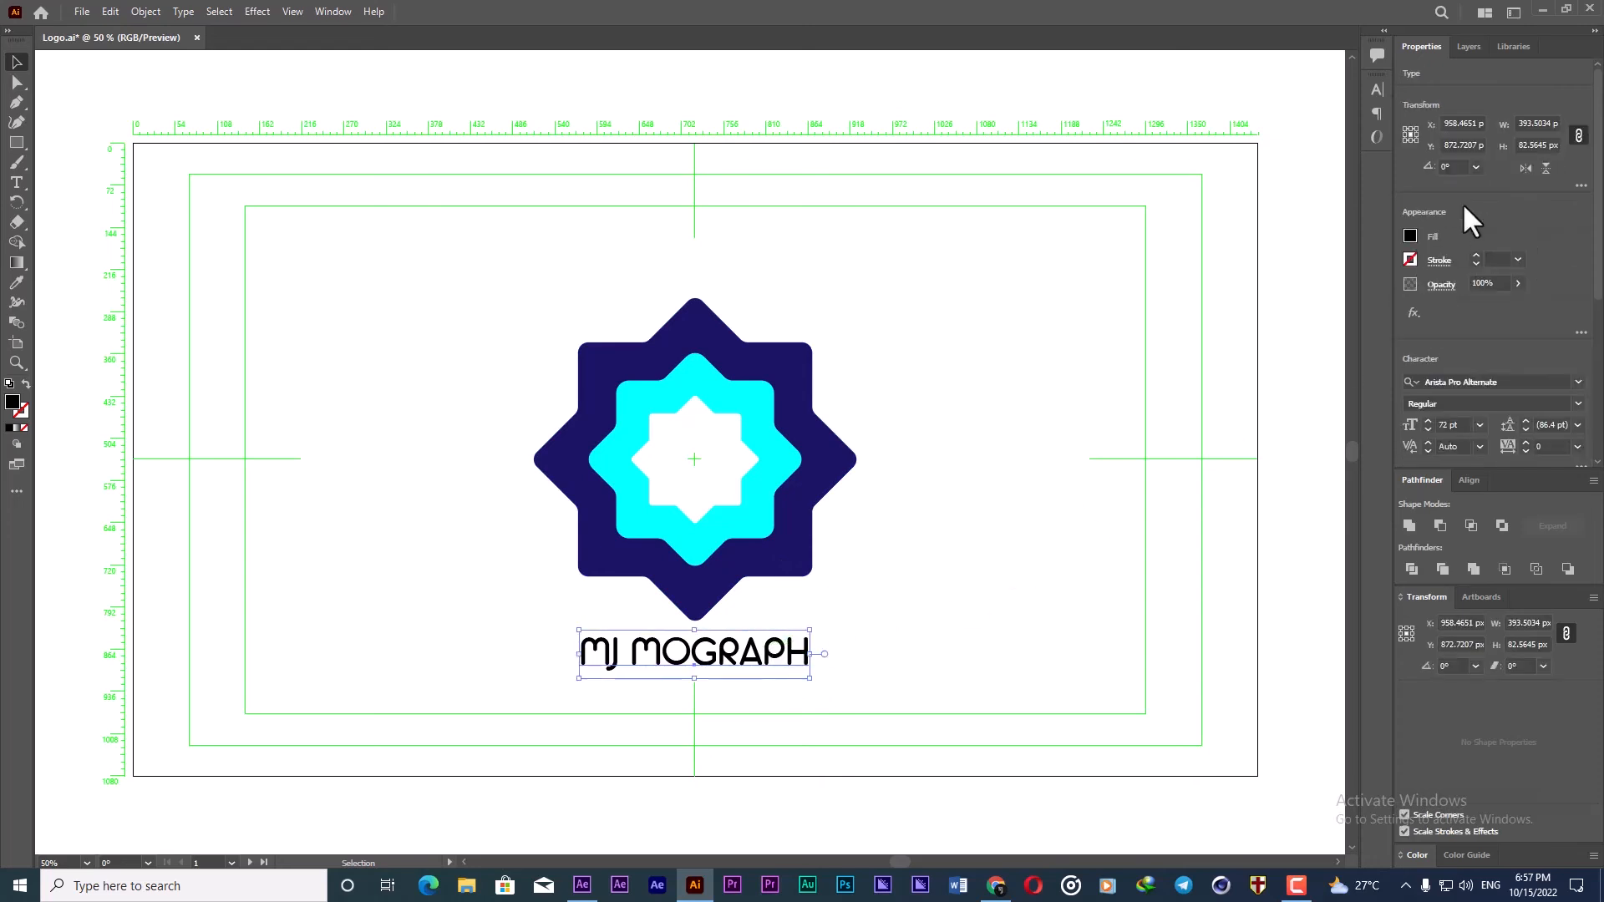
click(1411, 236)
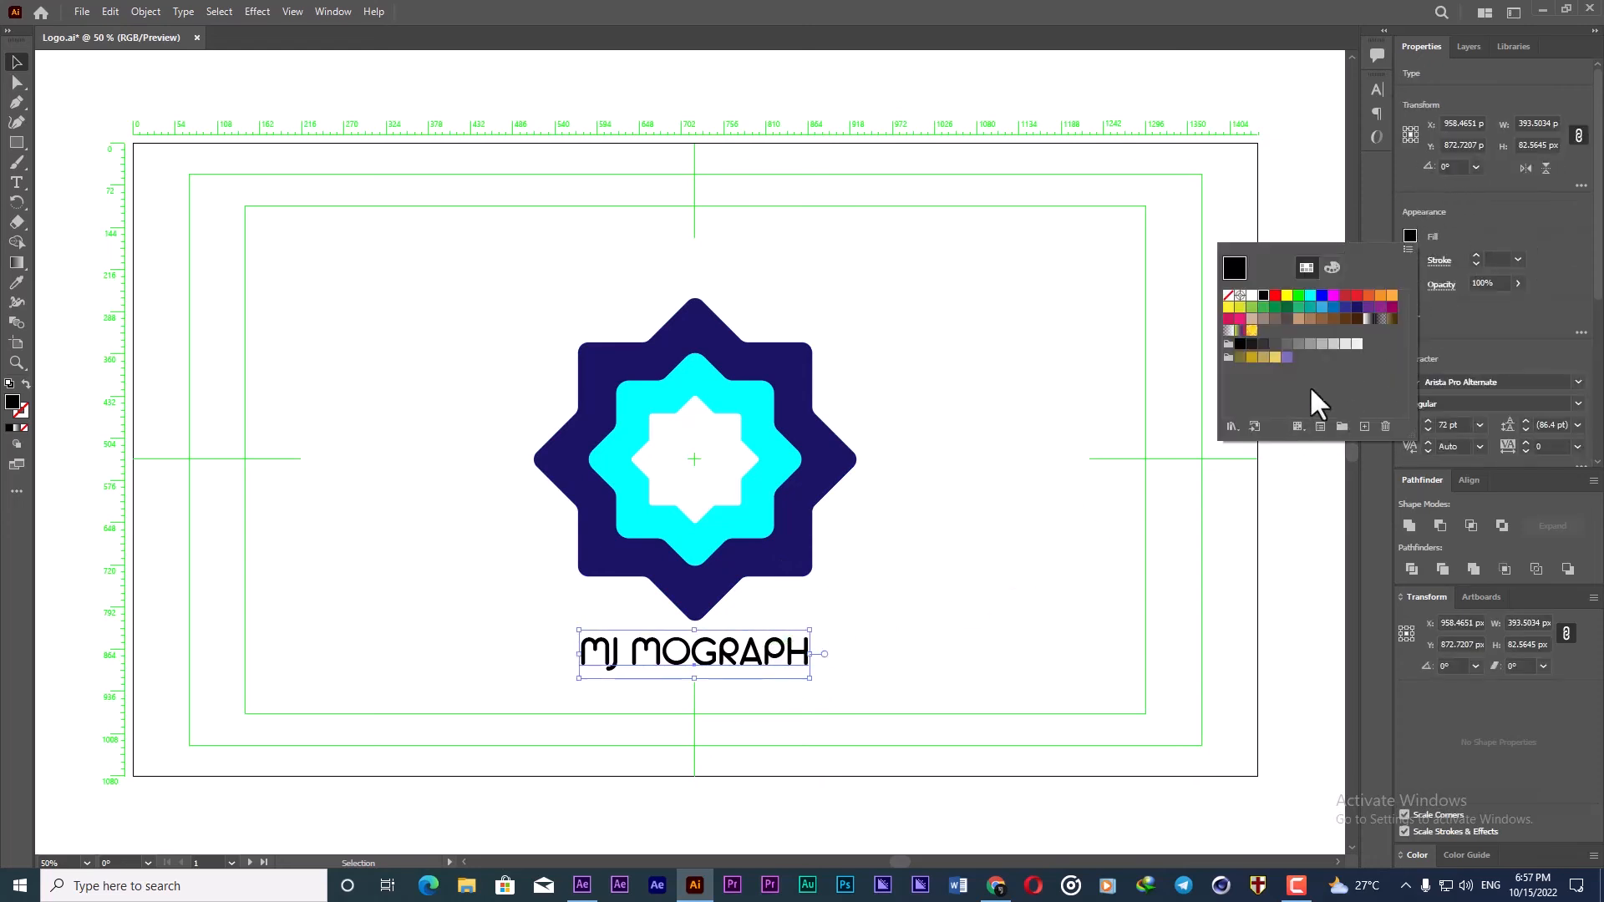
click(1345, 307)
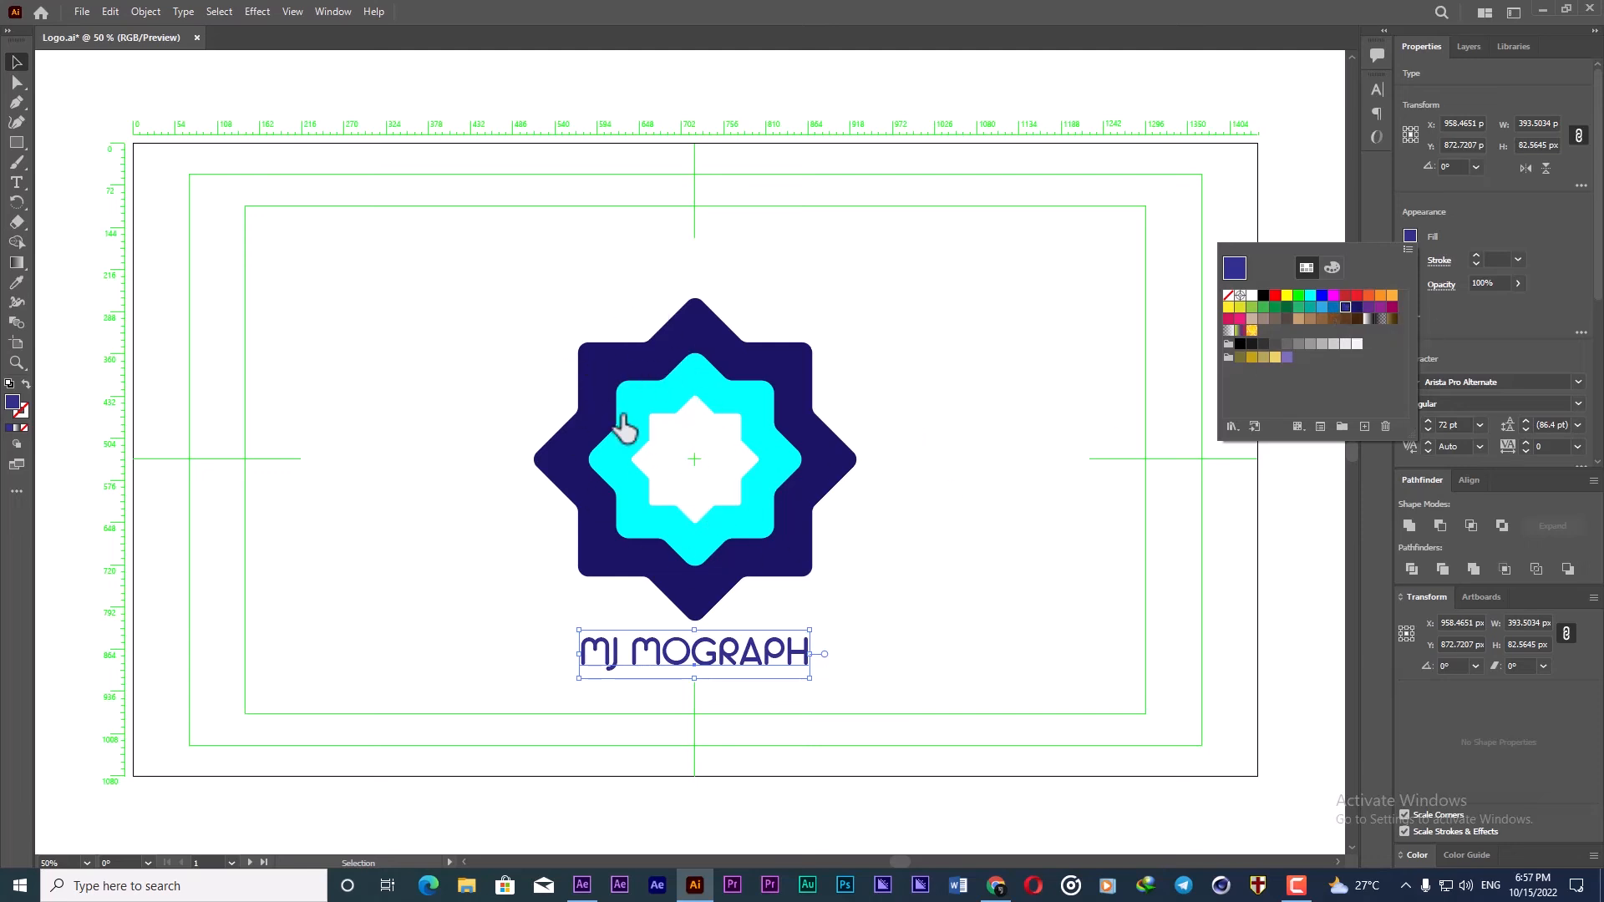
click(608, 378)
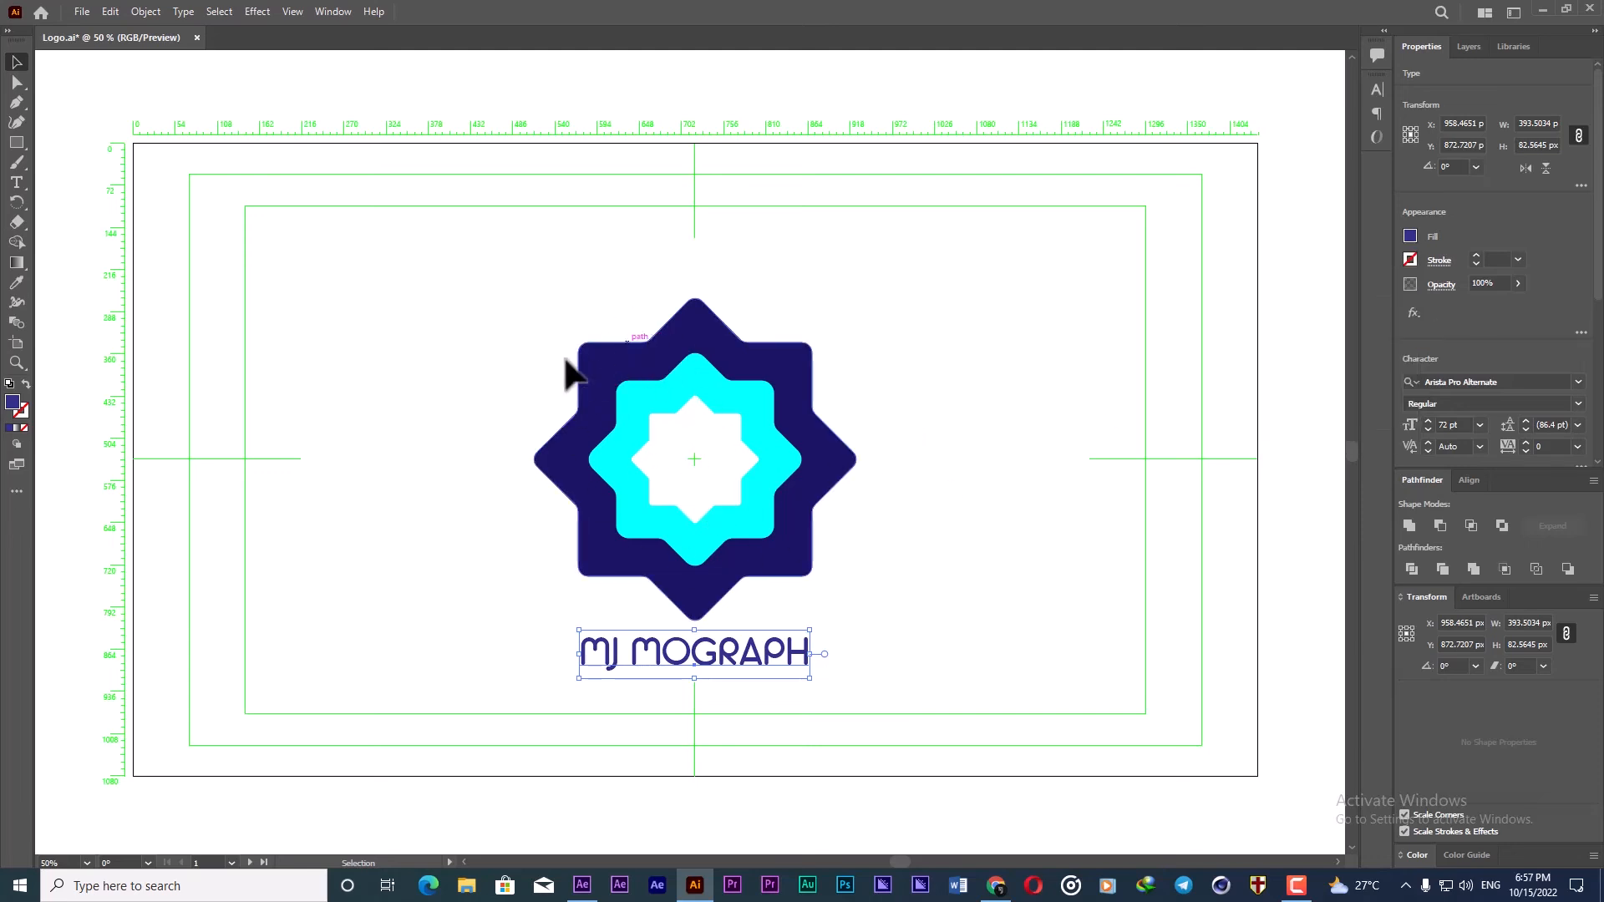
click(441, 404)
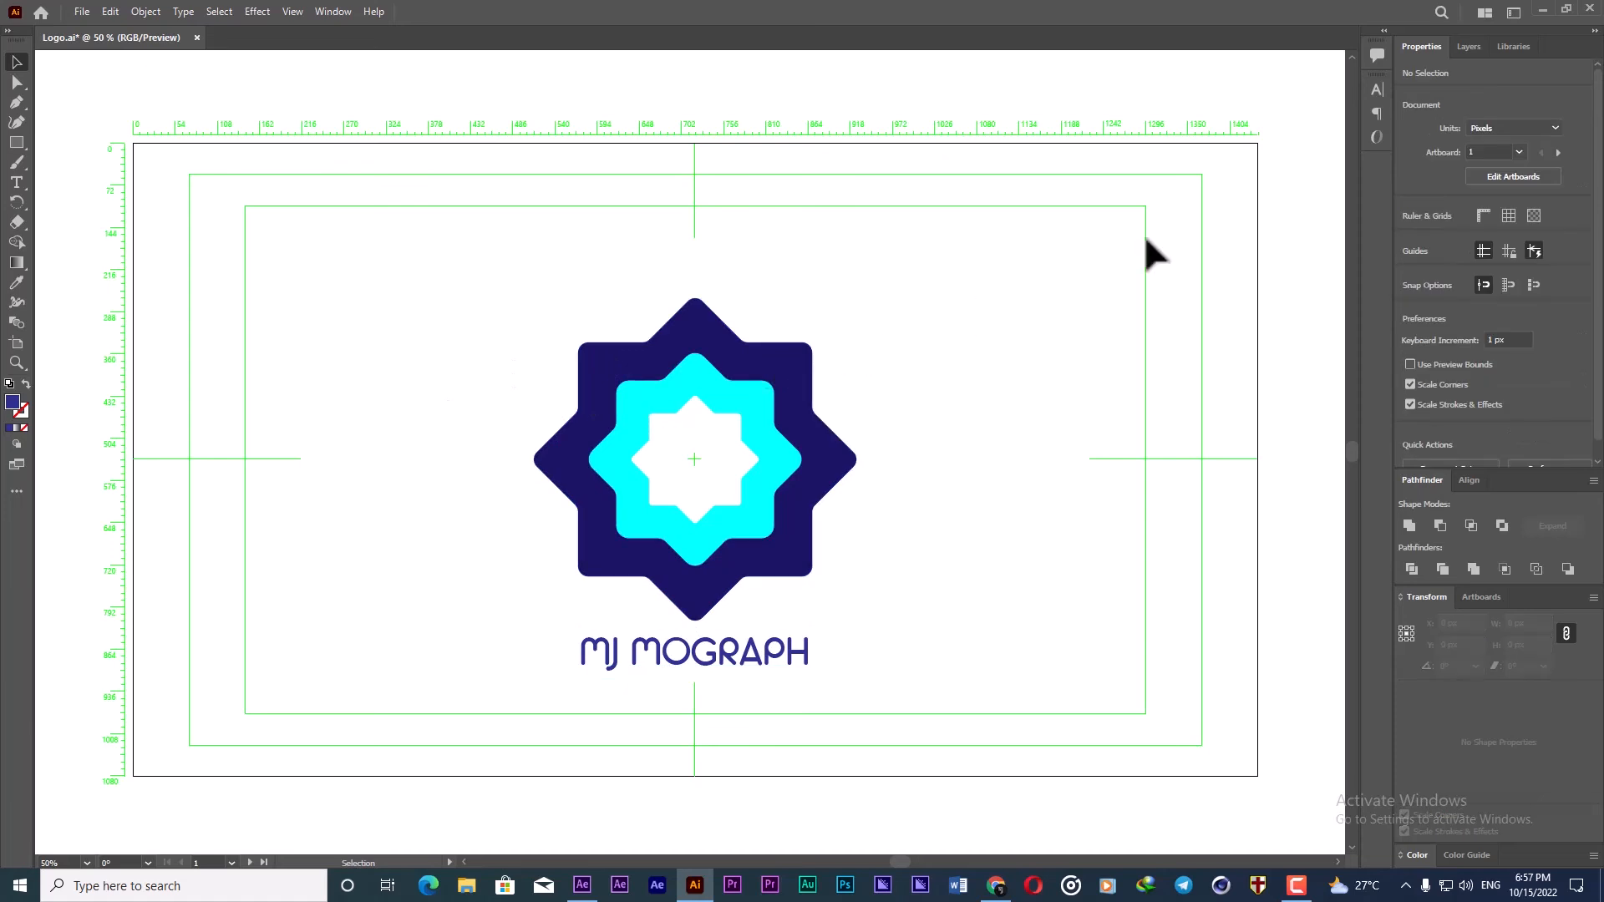
Step: Move the three stars and the text together horizontally to about X 1406 px in the artboard's right half
click(1469, 47)
drag(938, 223, 507, 718)
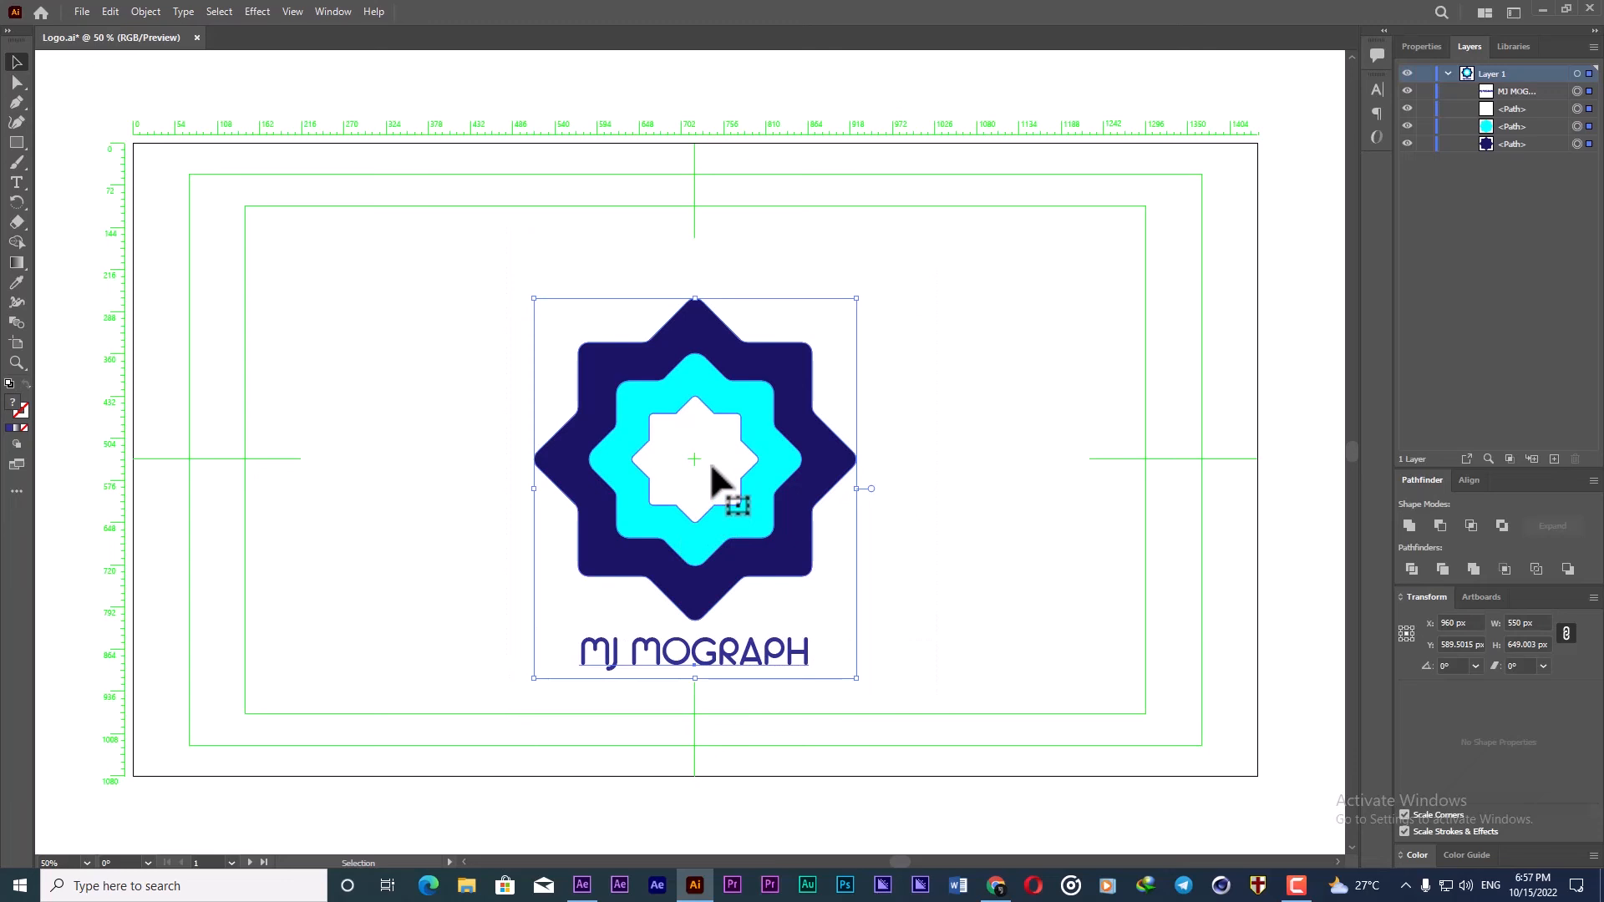
drag(712, 470, 974, 473)
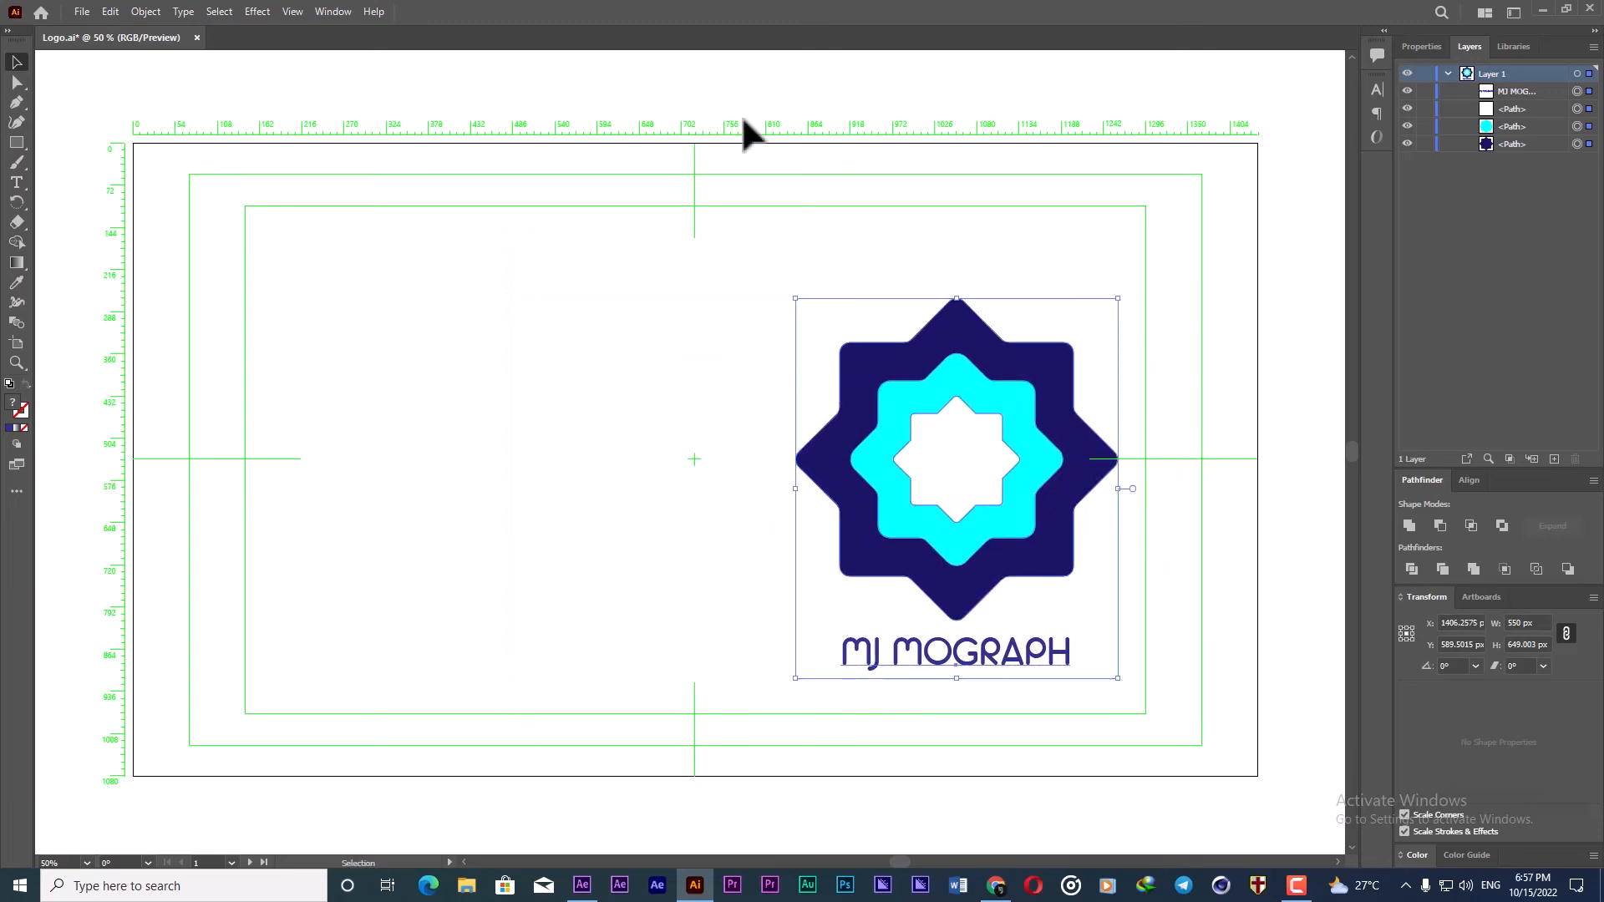
Step: Duplicate Layer 1 with the complete logo artwork
click(1576, 74)
click(1593, 47)
click(1472, 90)
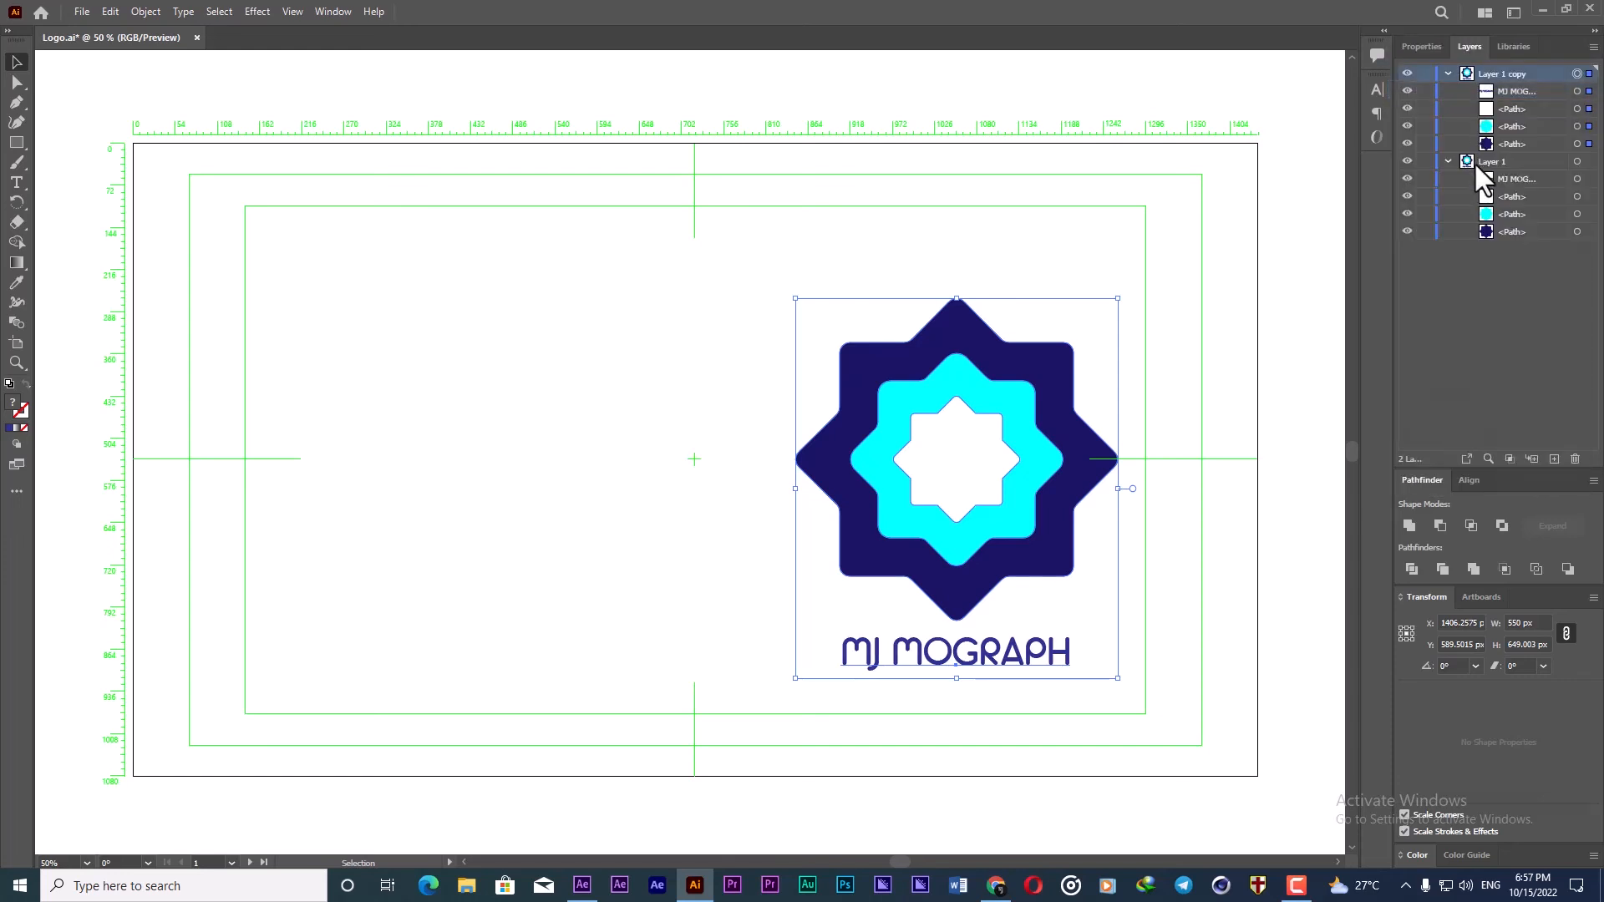
click(1516, 91)
key(Delete)
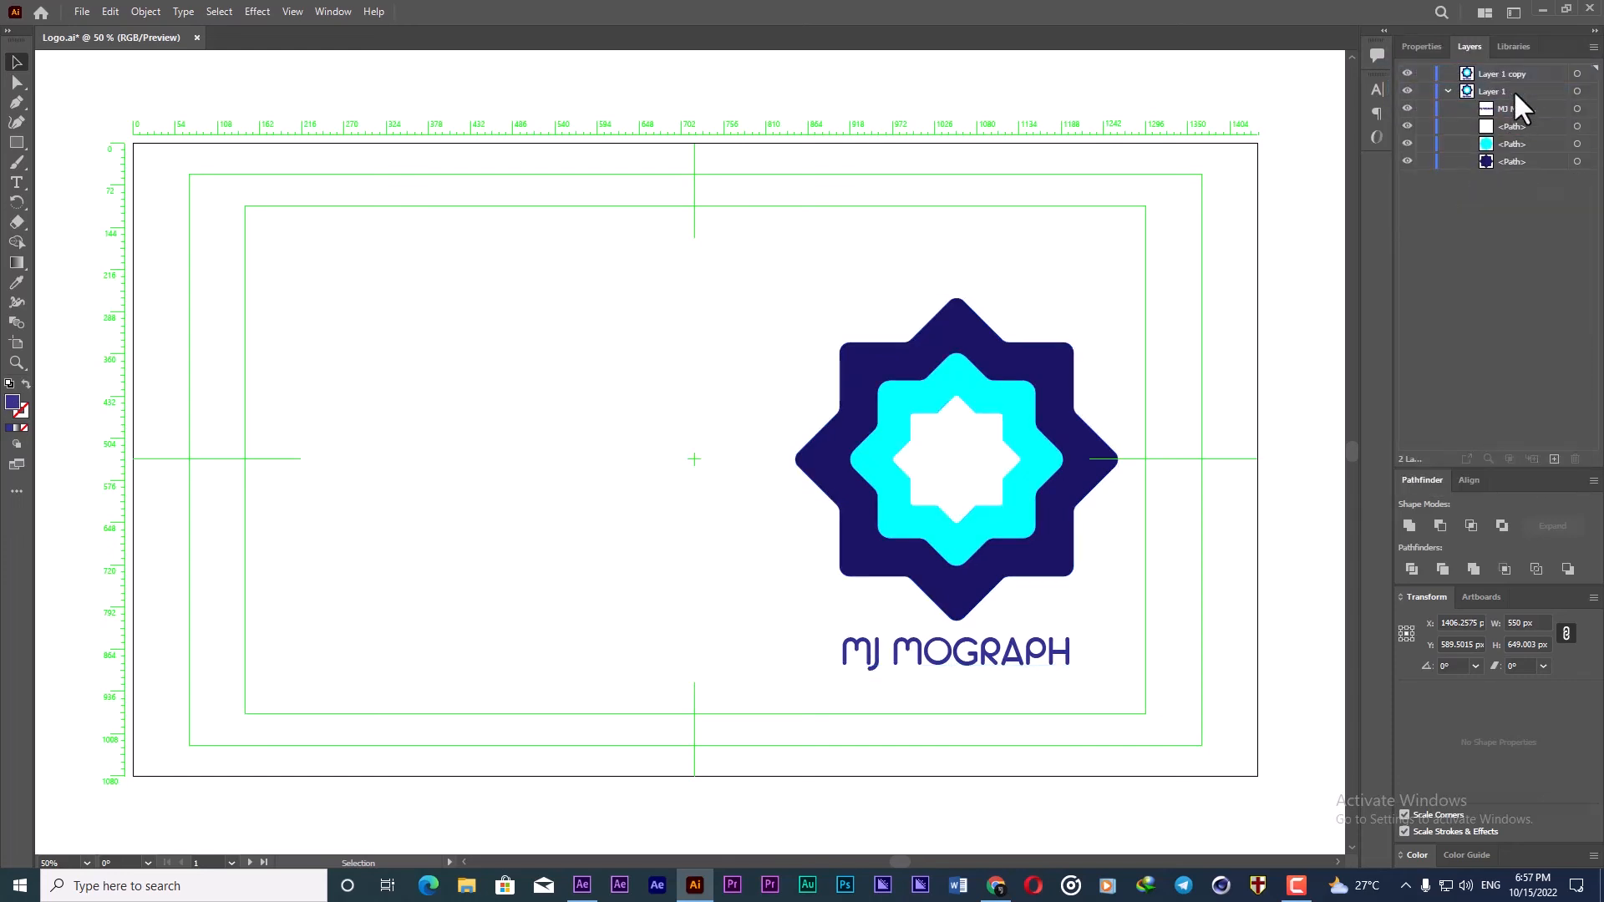
key(ctrl+z)
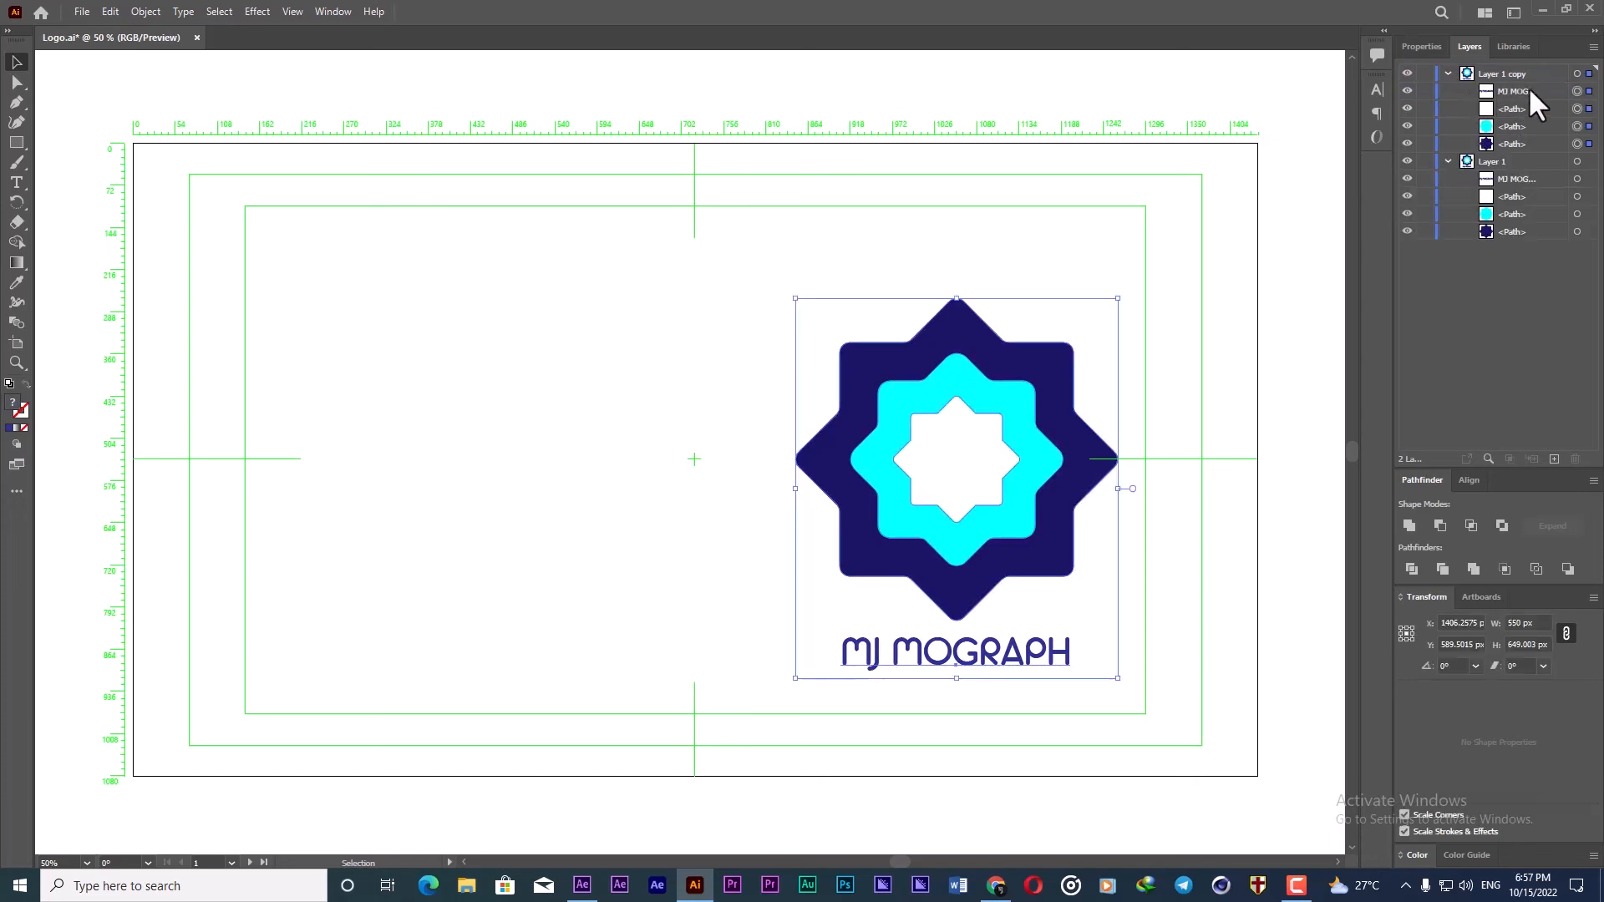
Step: Delete only the MJ MOGRAPH text from Layer 1 copy
click(1576, 90)
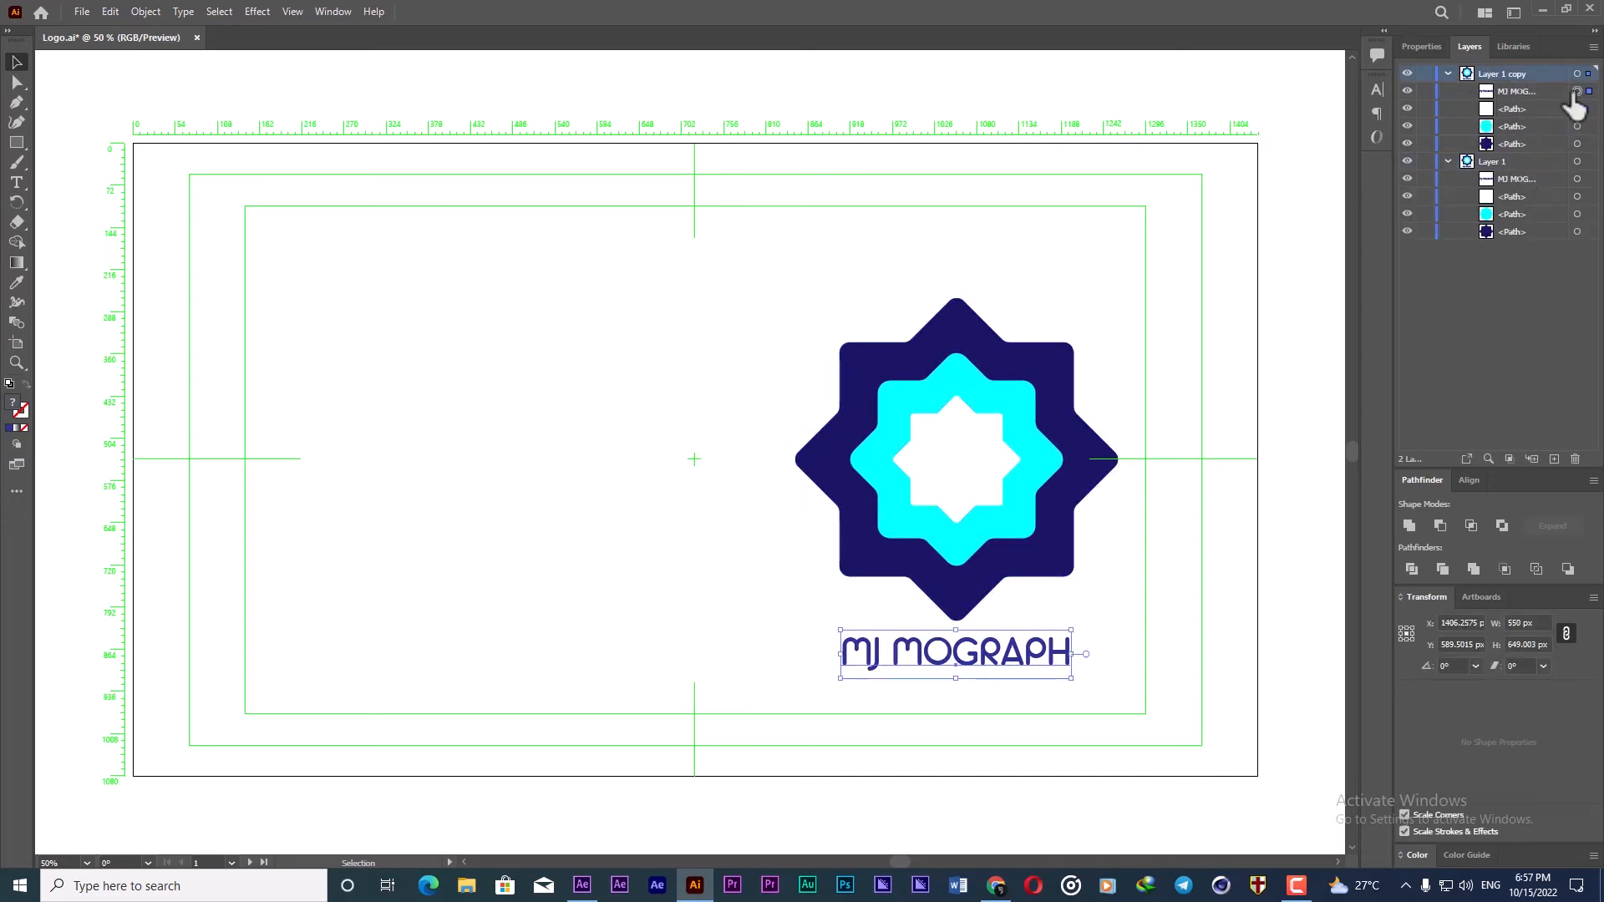
click(1521, 89)
key(Delete)
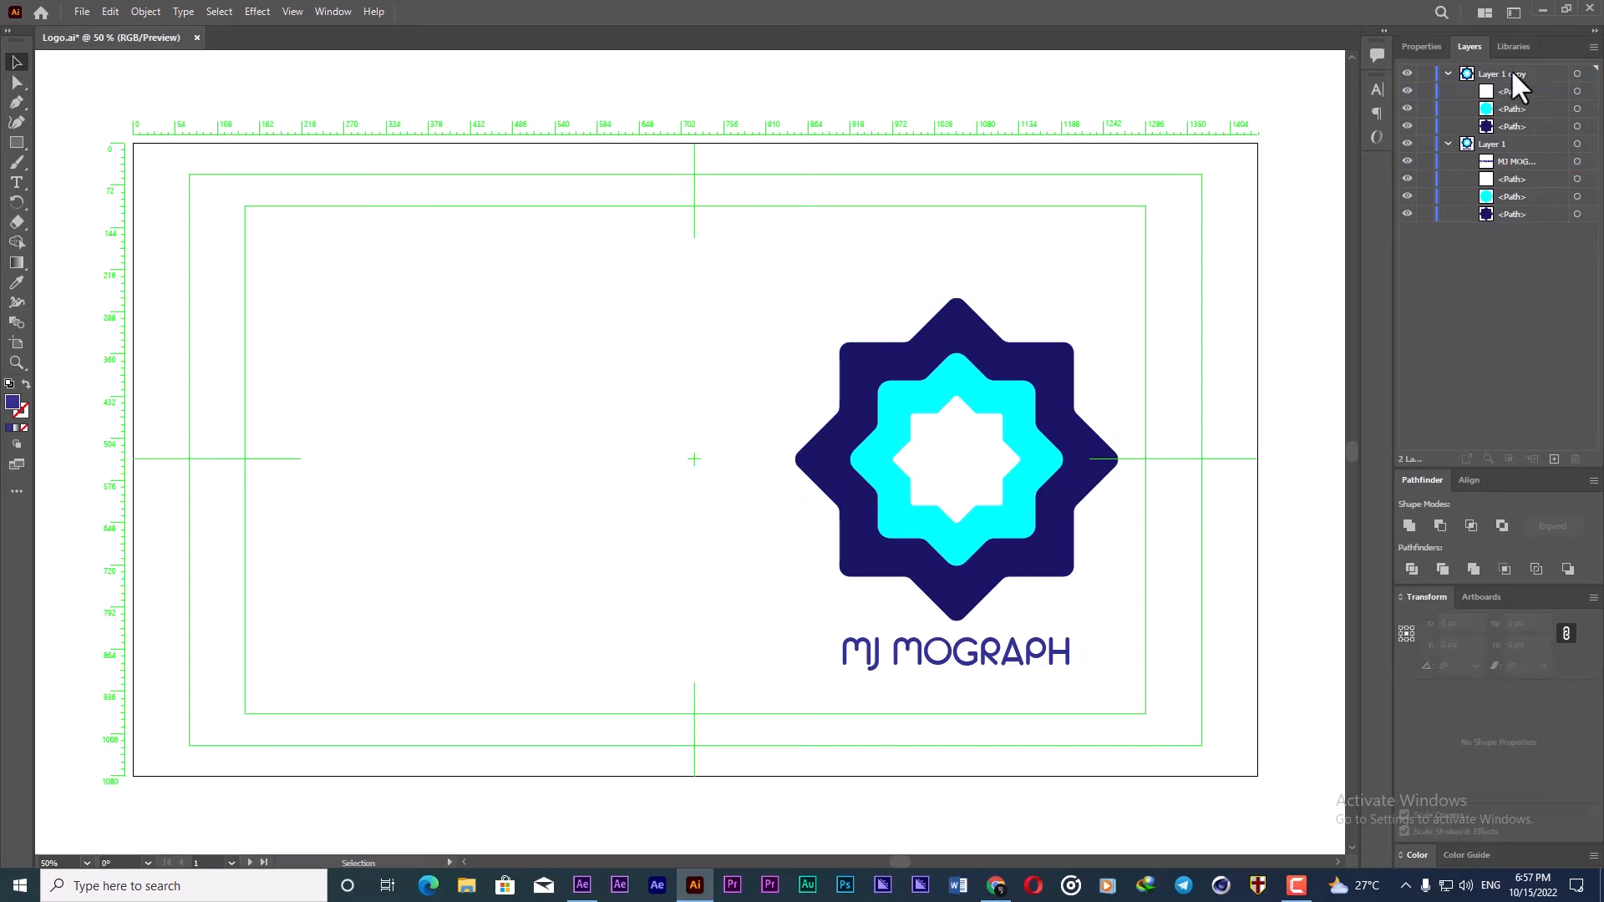
Step: Move all the stars of Layer 1 copy to about X 524 px, level with the original logo
click(1536, 73)
click(1577, 74)
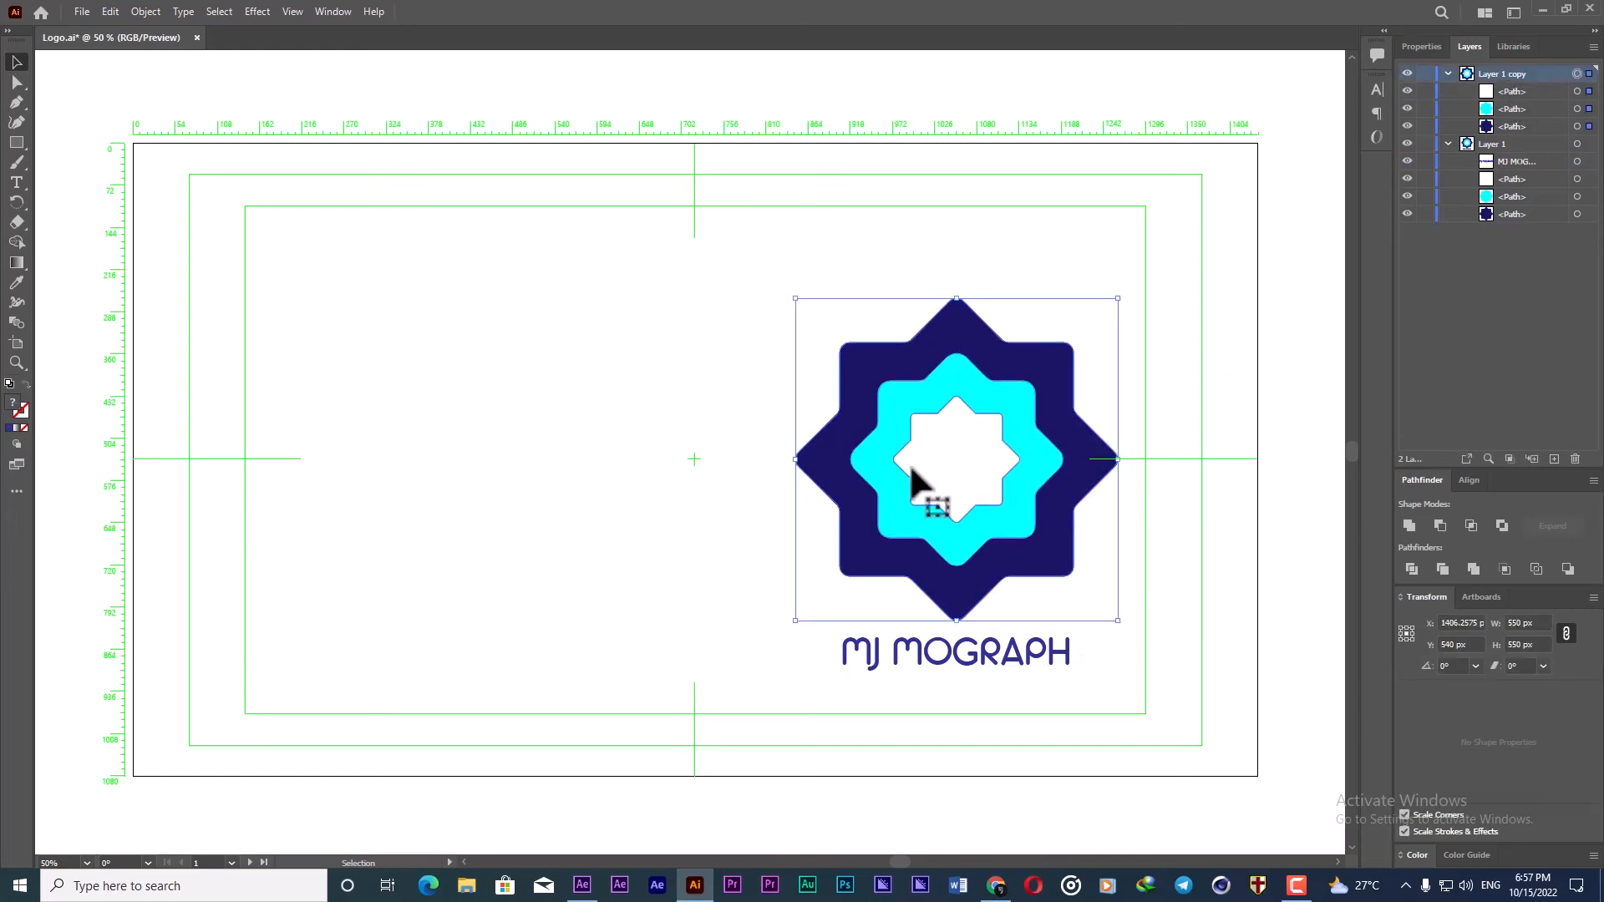
drag(967, 477, 439, 473)
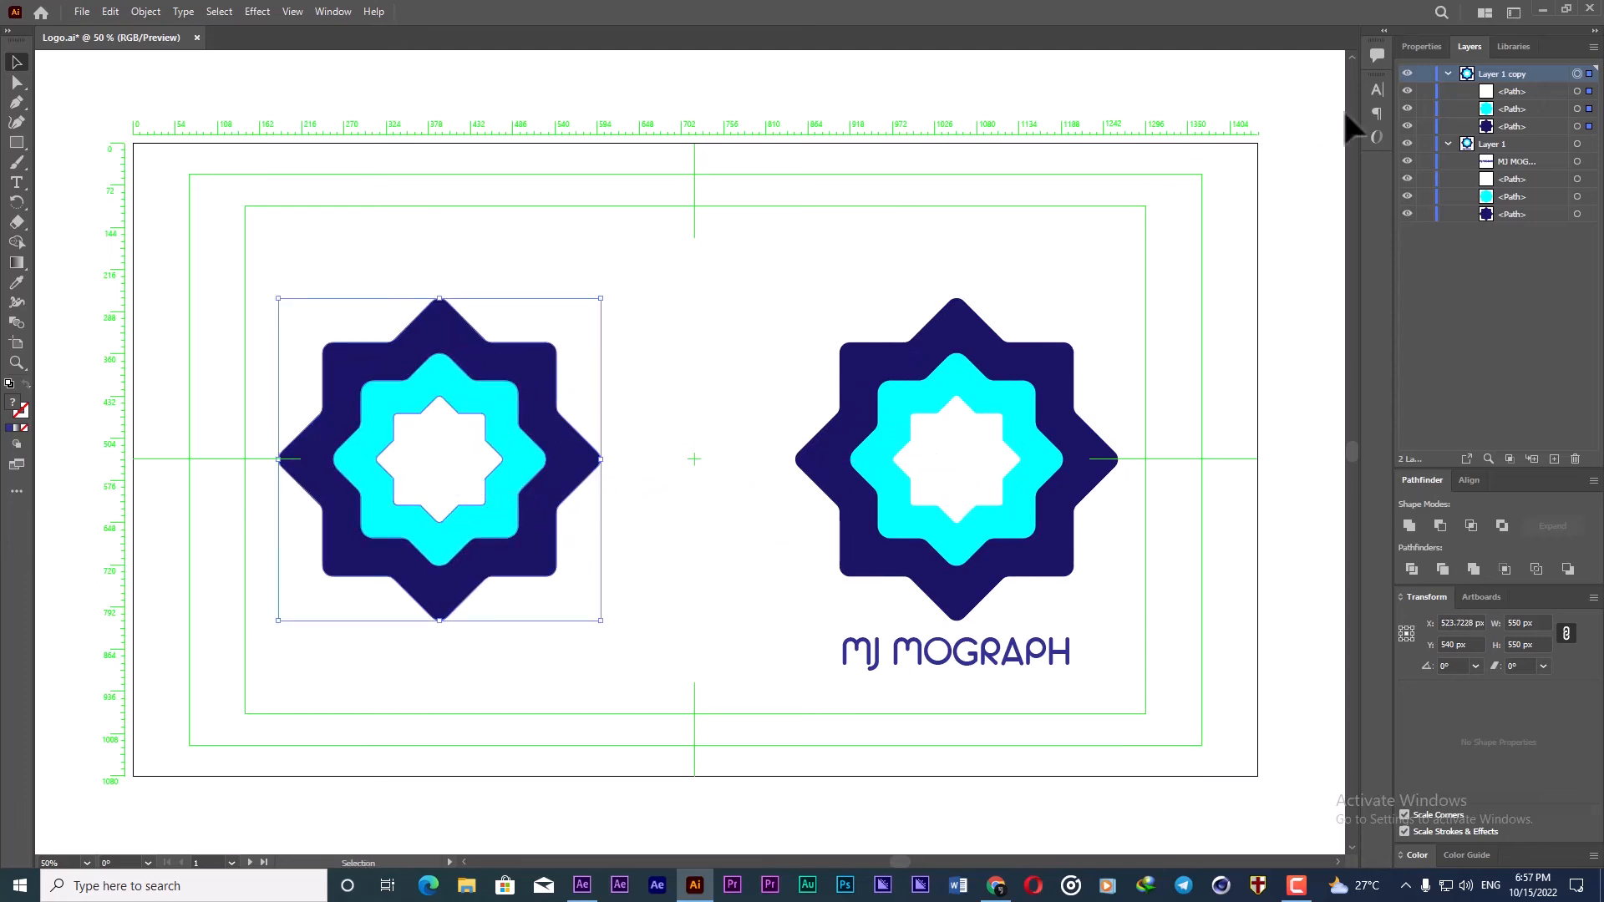
Step: Remove the fill of the duplicated outer star and give it a 10 pt dark blue stroke
click(1504, 129)
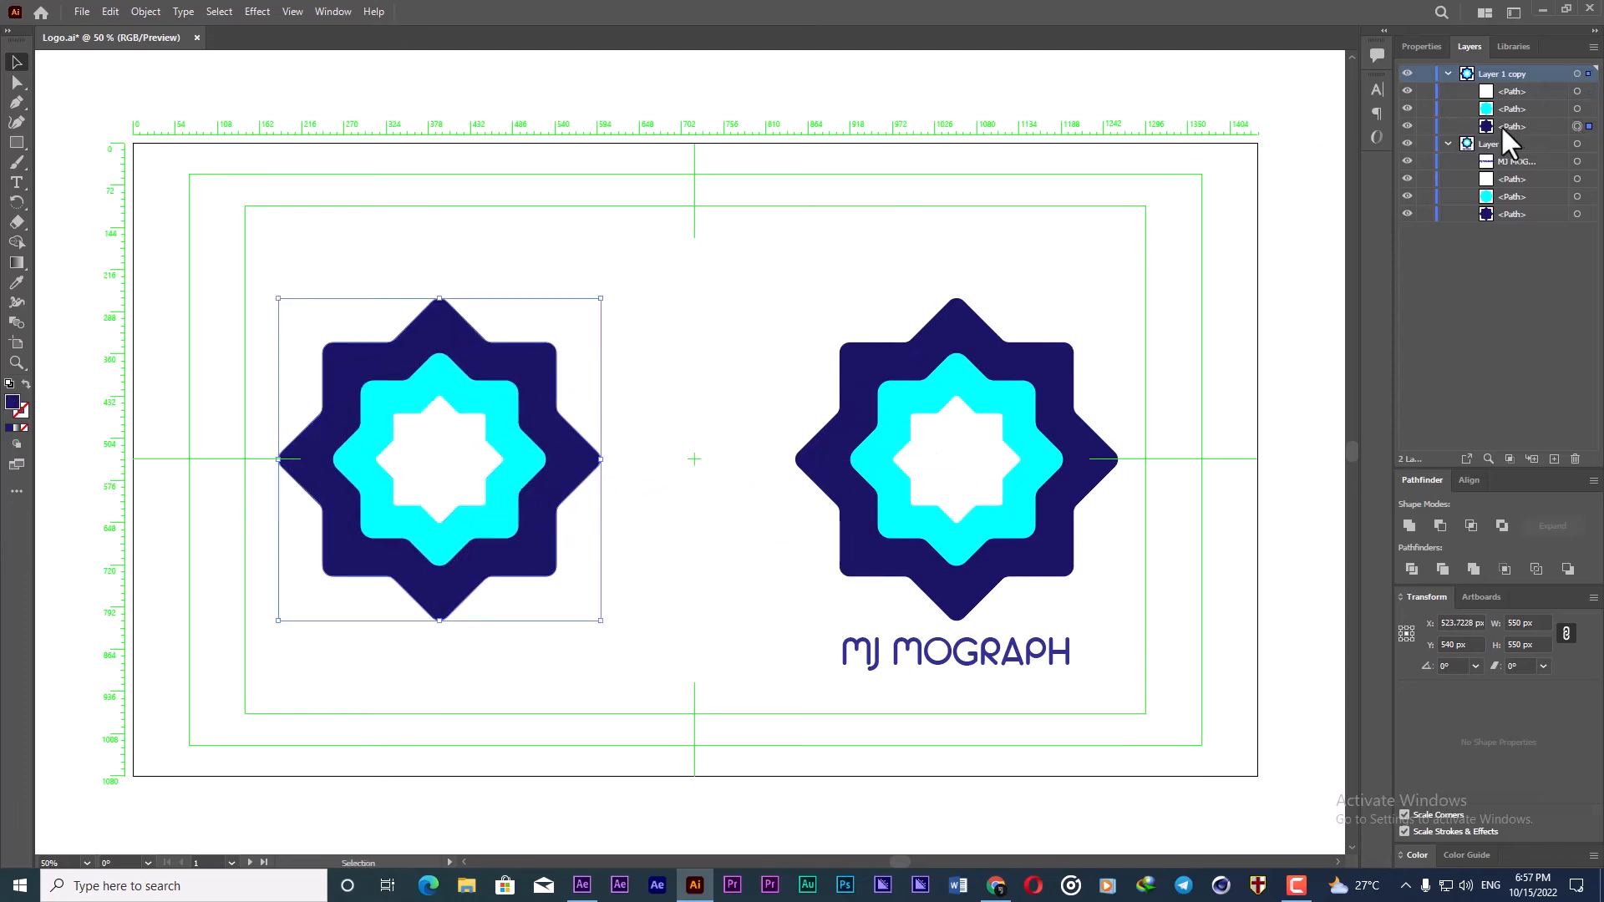
click(1422, 47)
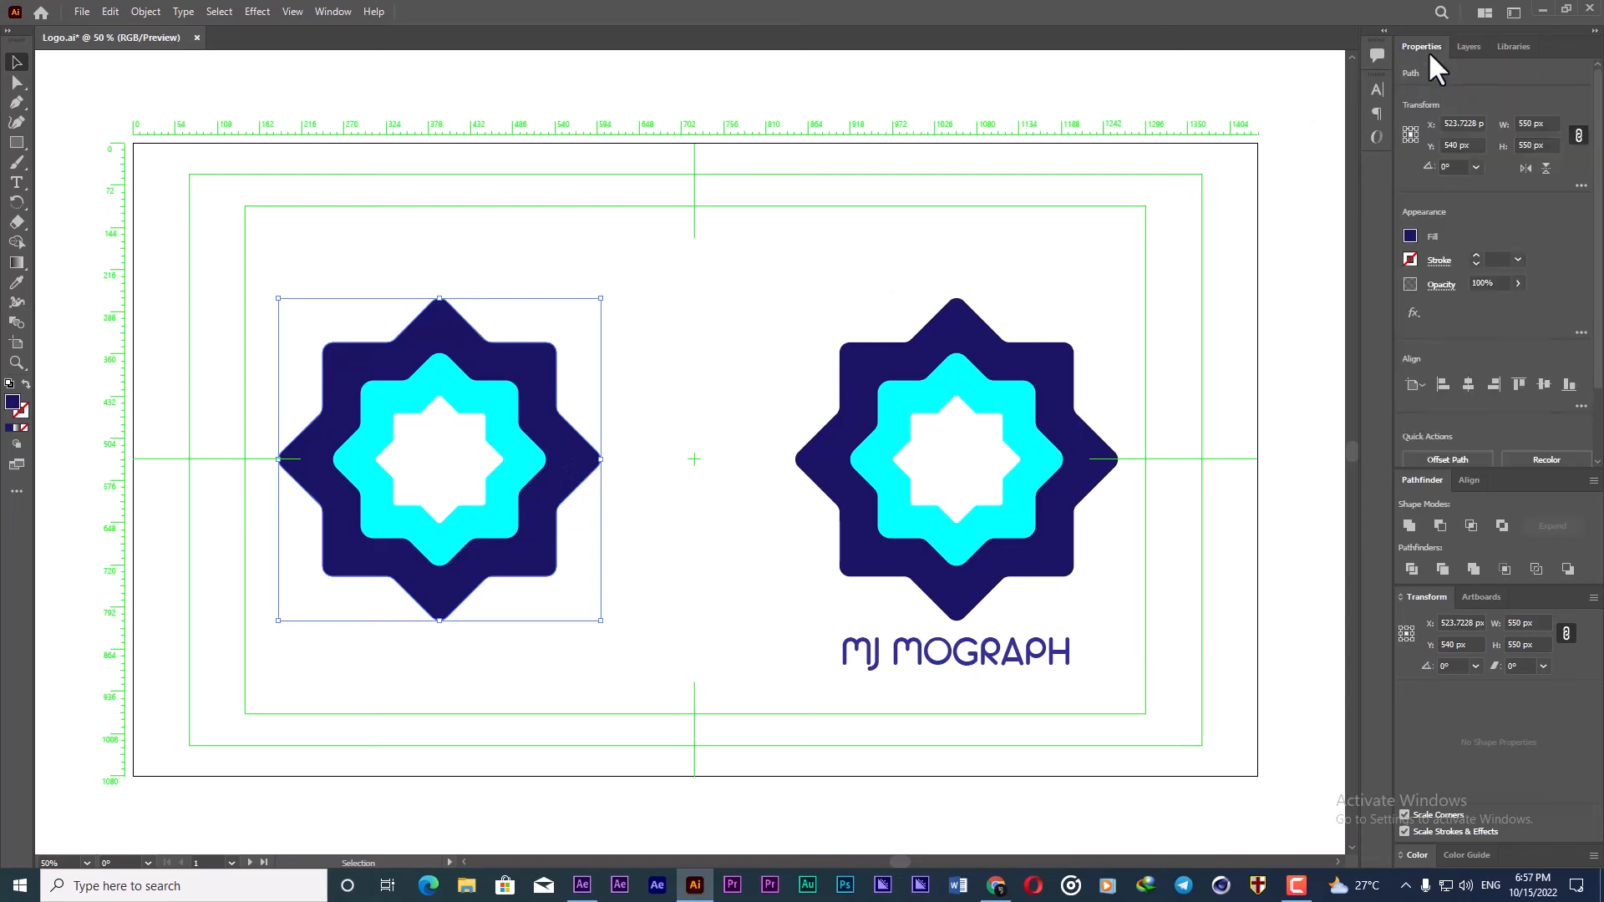
click(1411, 236)
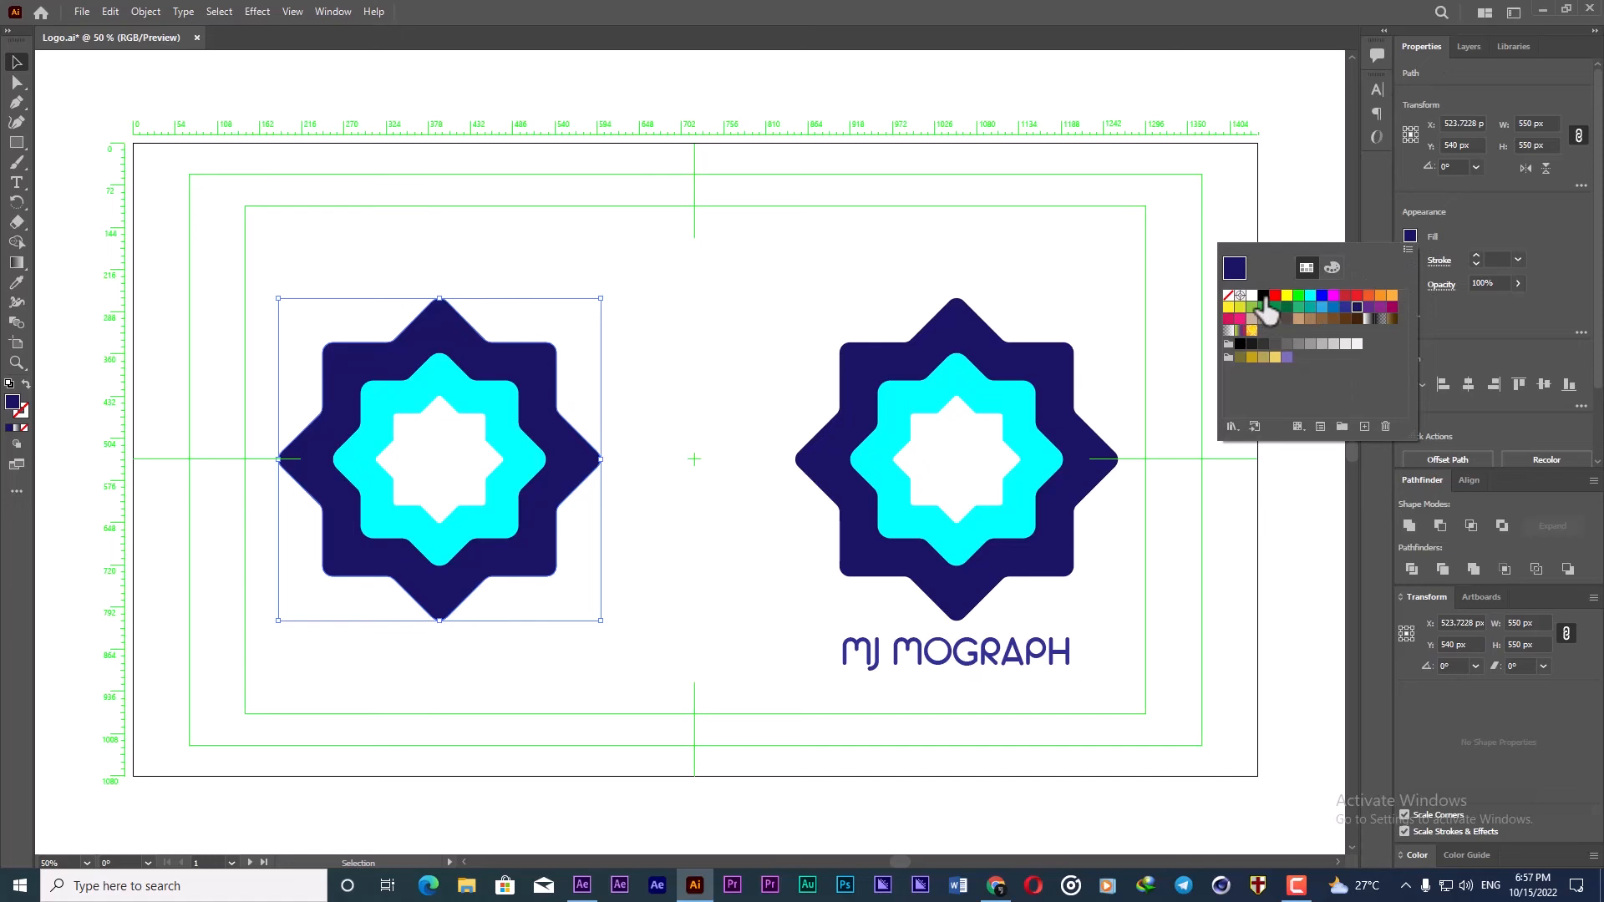
click(1228, 295)
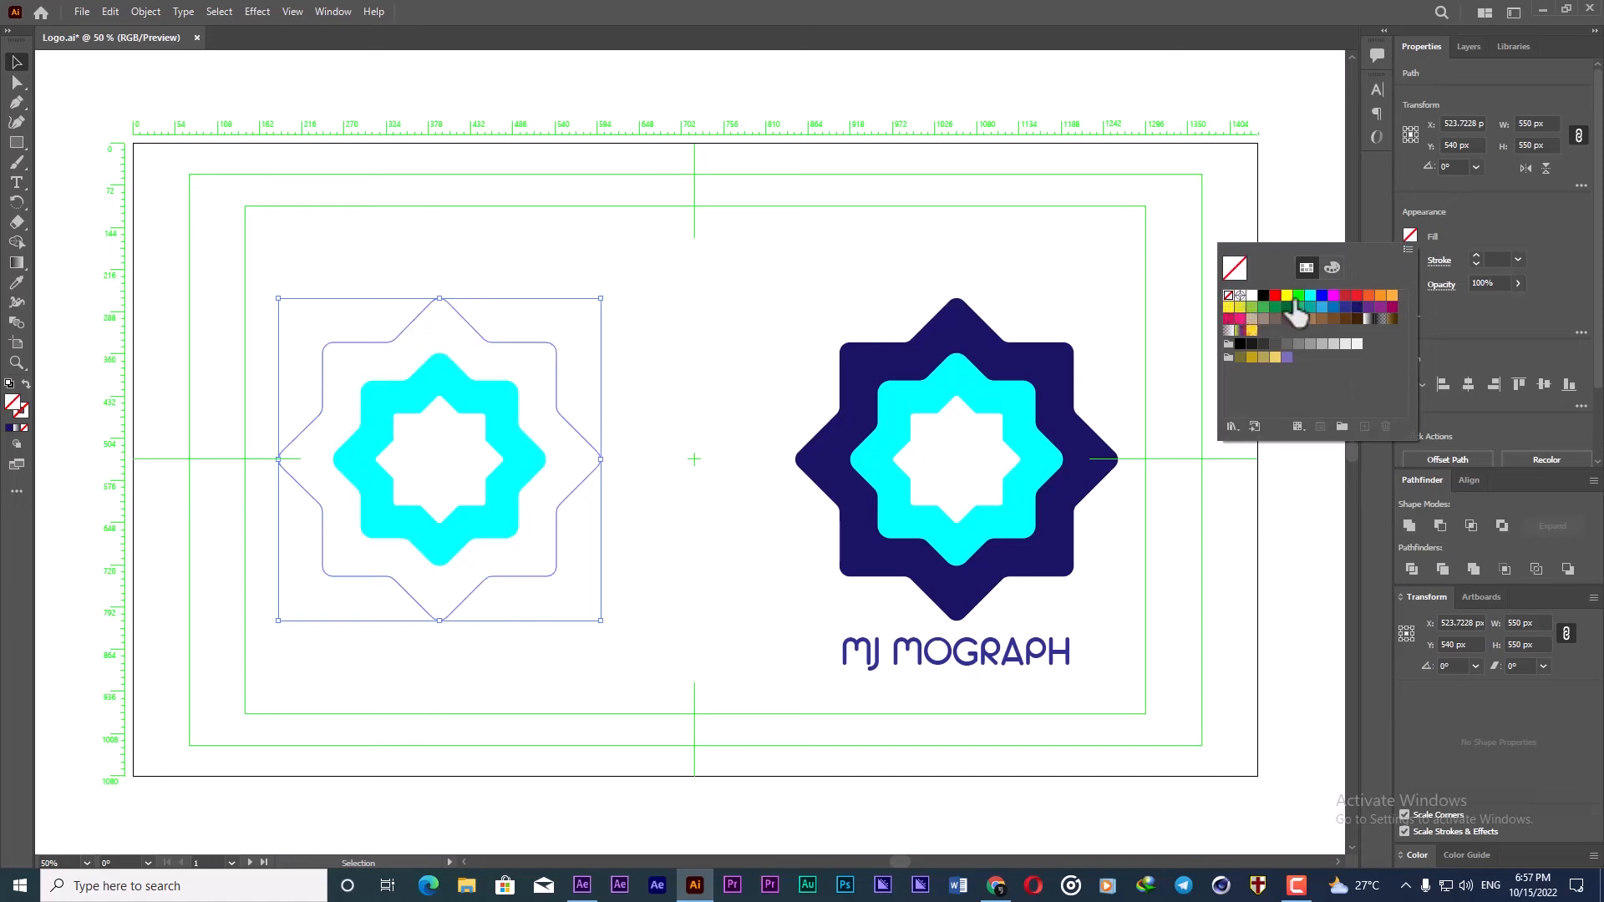
click(1464, 255)
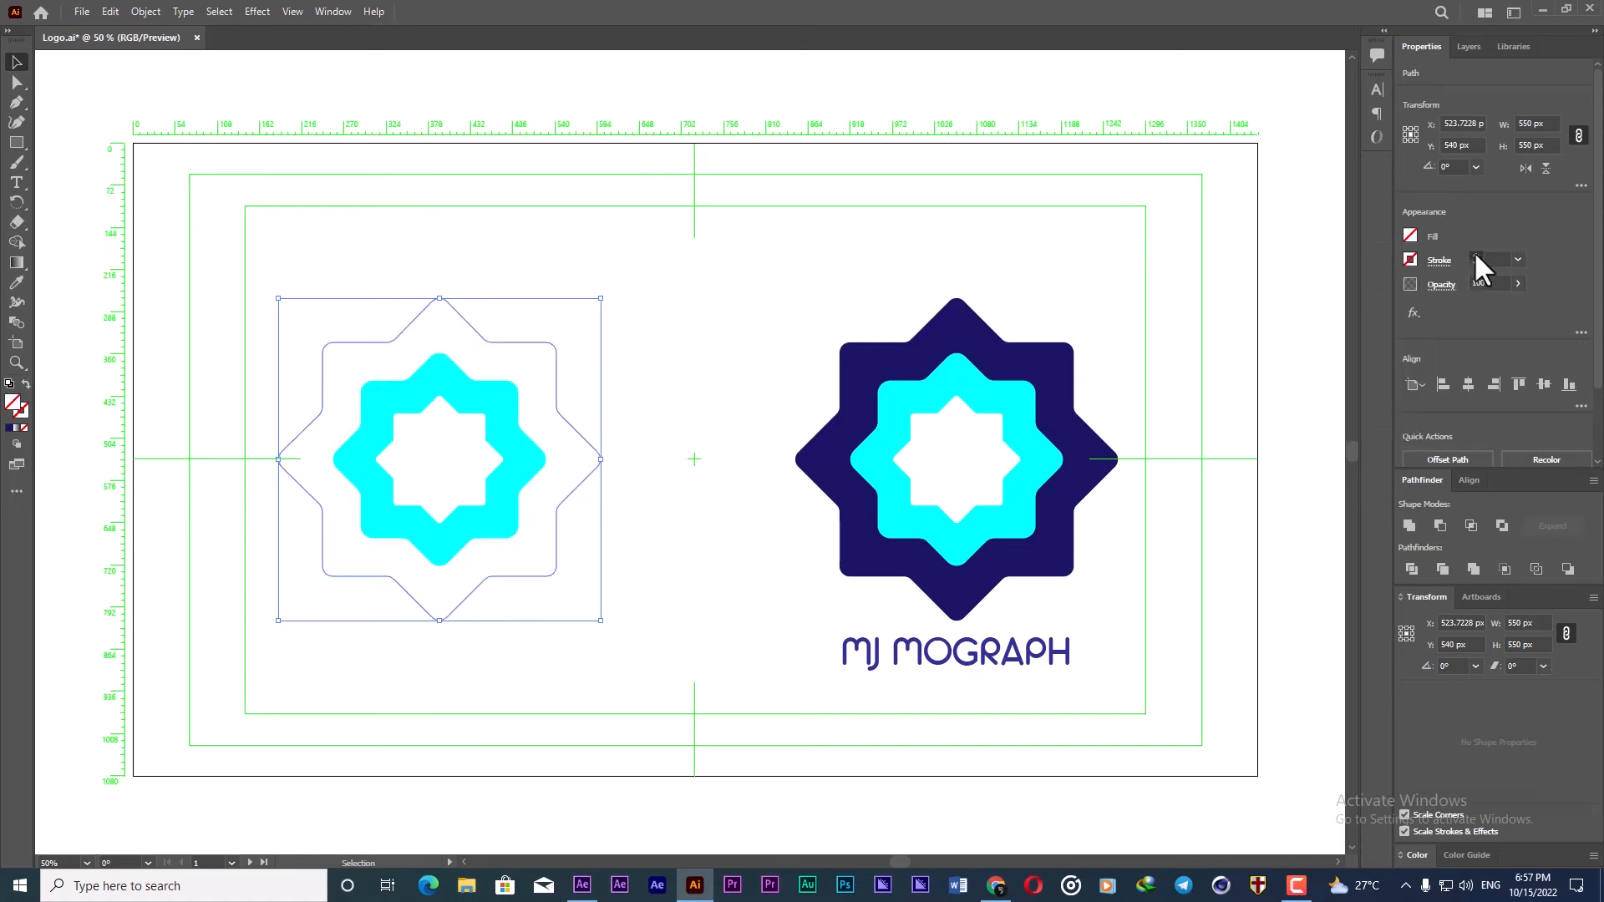
click(1475, 256)
click(1475, 254)
click(1475, 264)
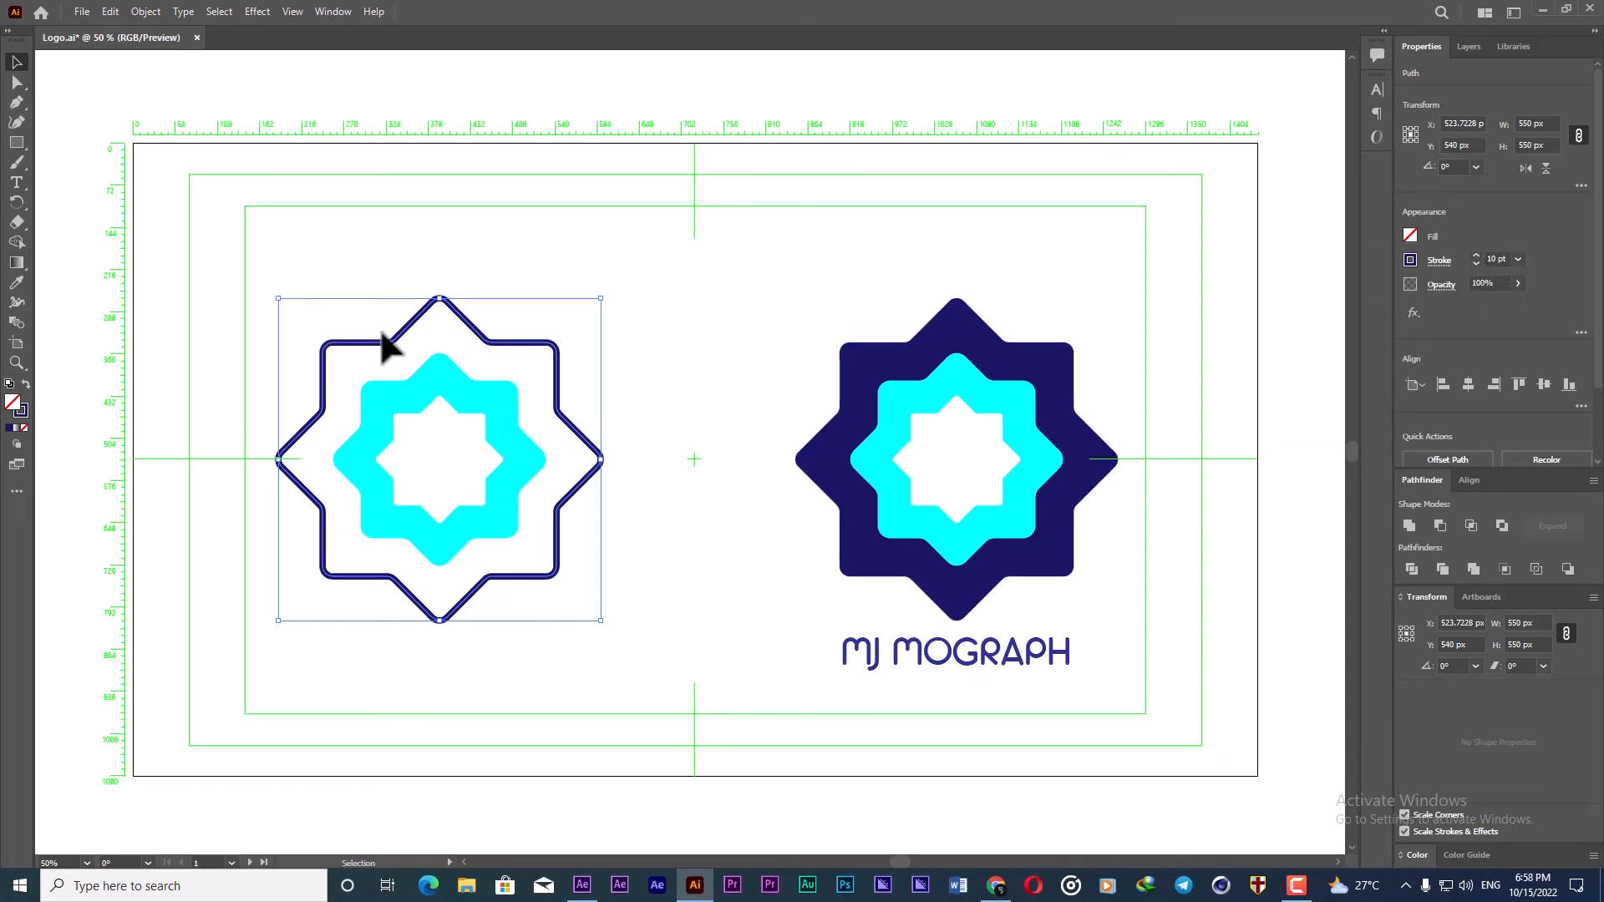
Step: Remove the cyan fill of the duplicated middle star and give it a dark blue stroke similar to the outer outline
click(460, 395)
click(1410, 237)
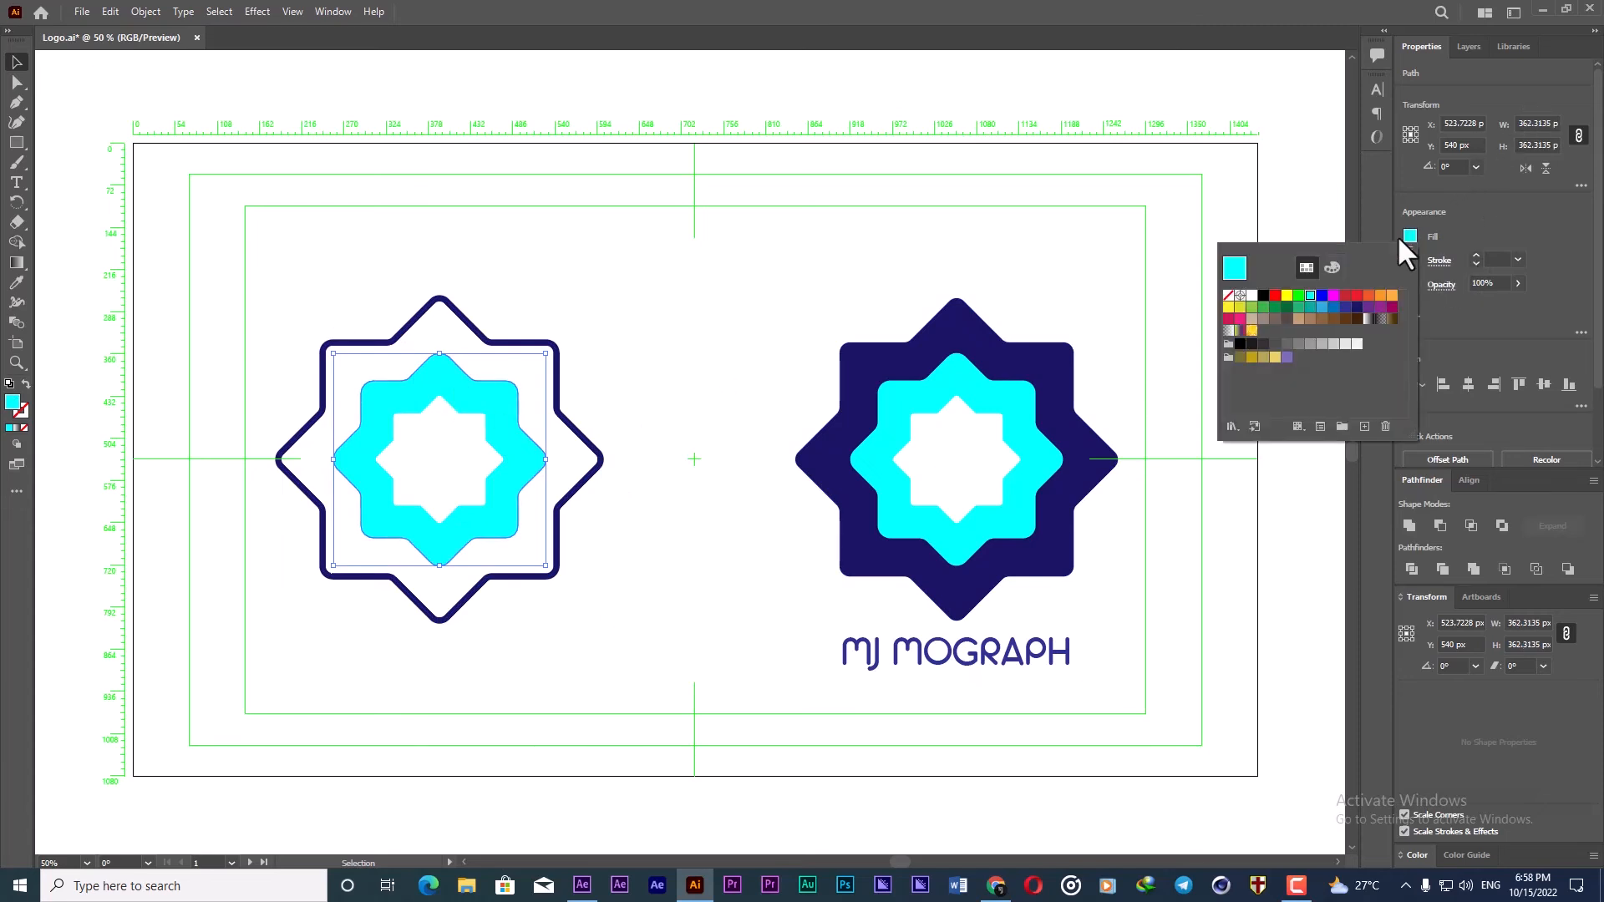
click(1228, 296)
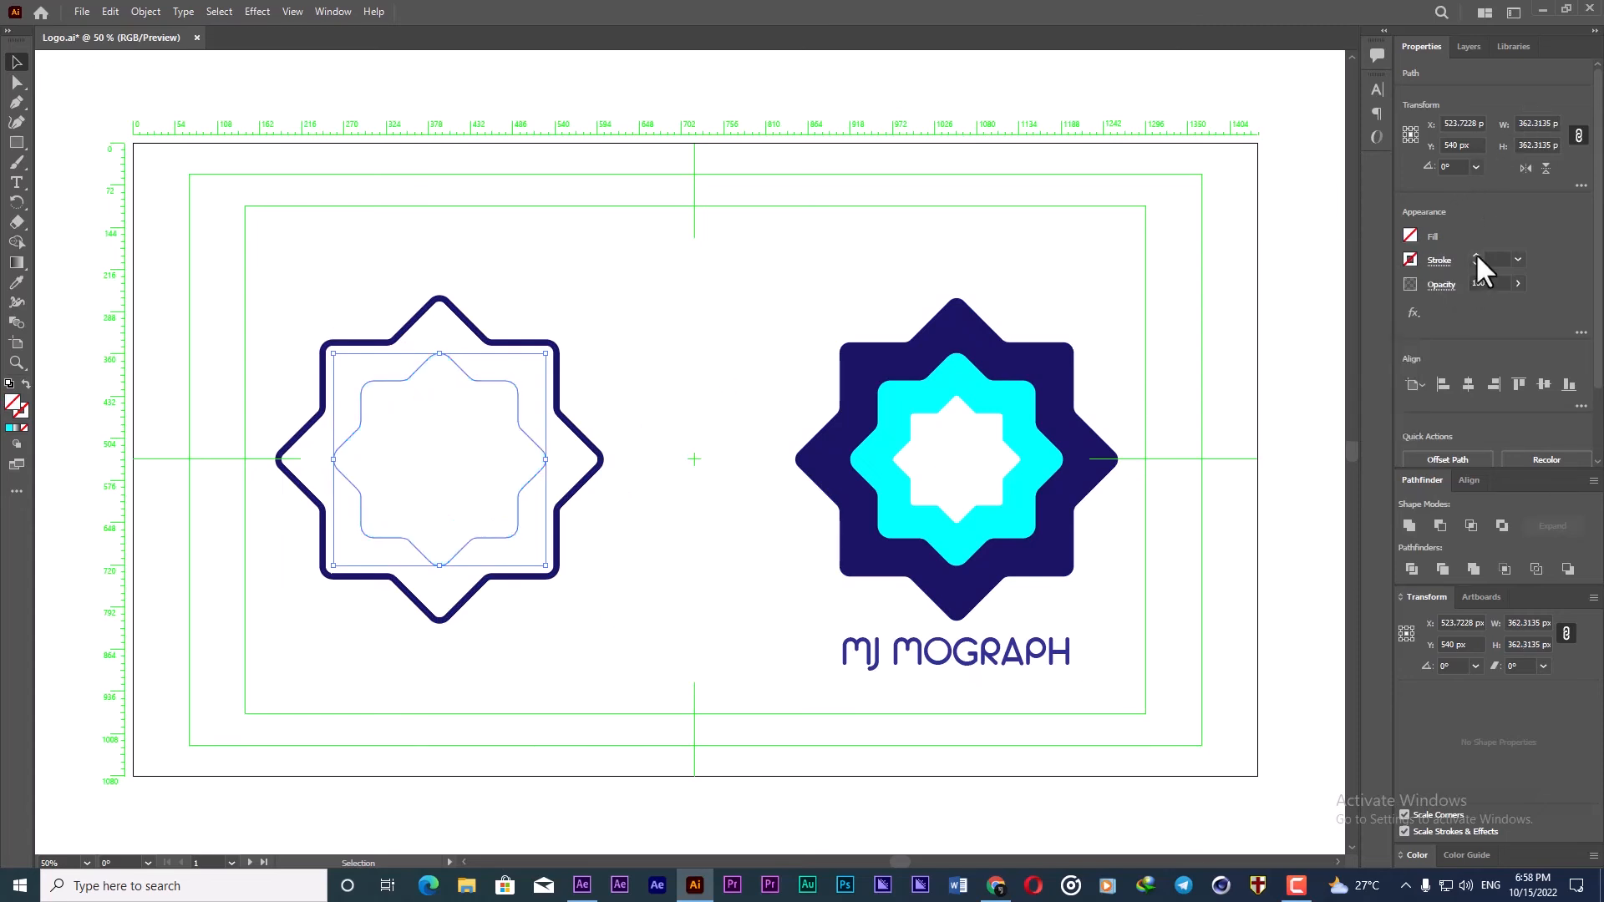
click(1476, 255)
click(1476, 256)
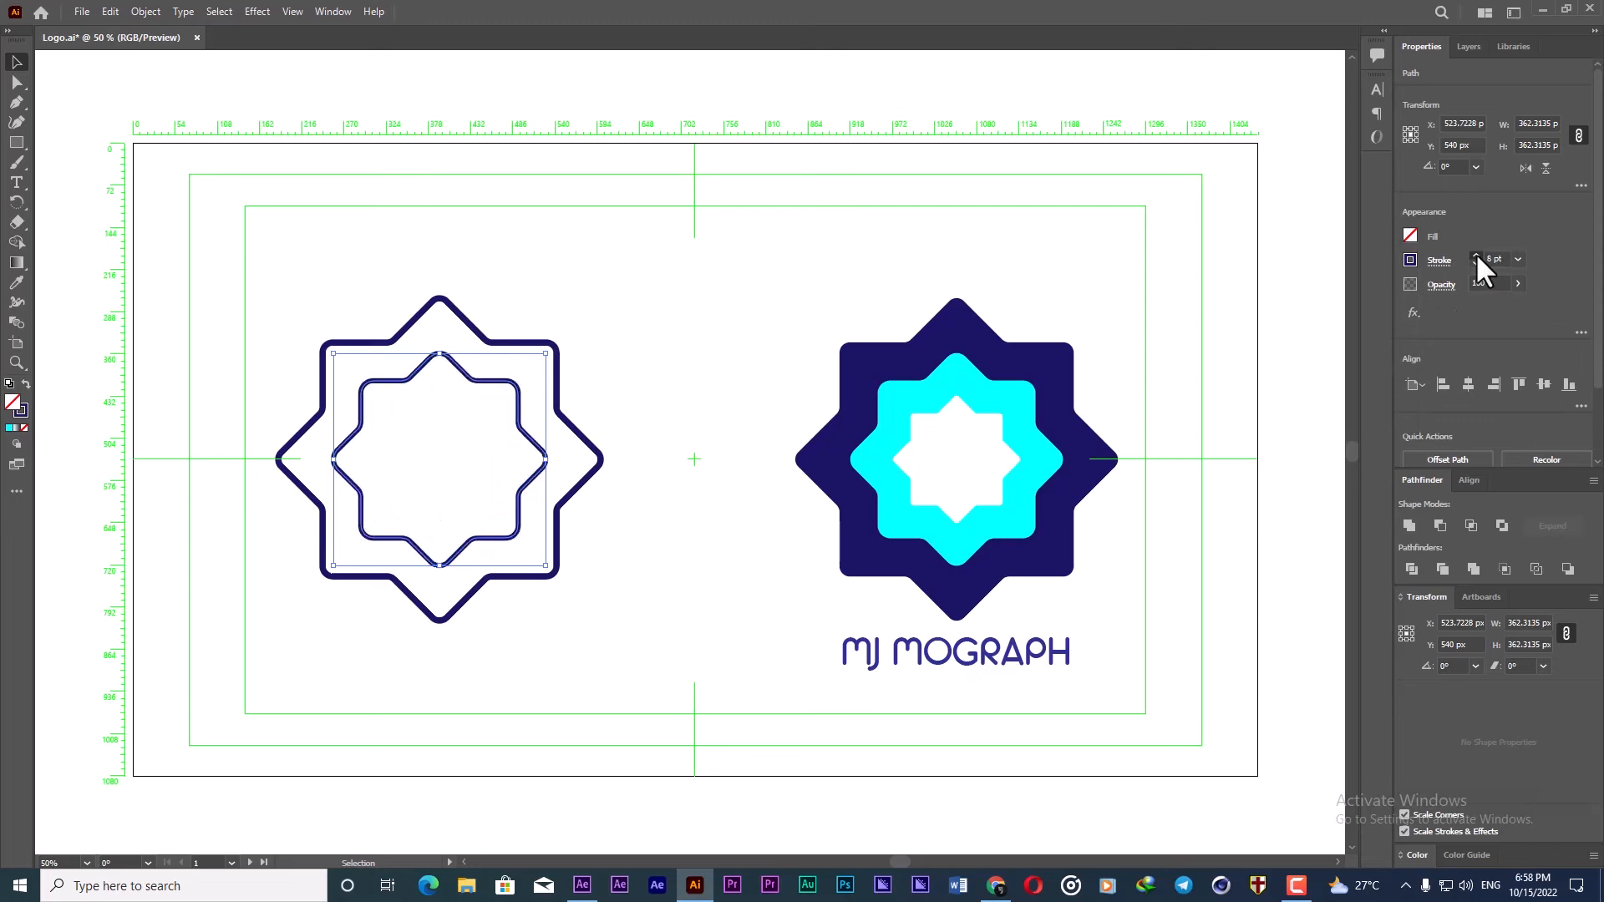
click(1476, 256)
click(1476, 263)
click(1476, 263)
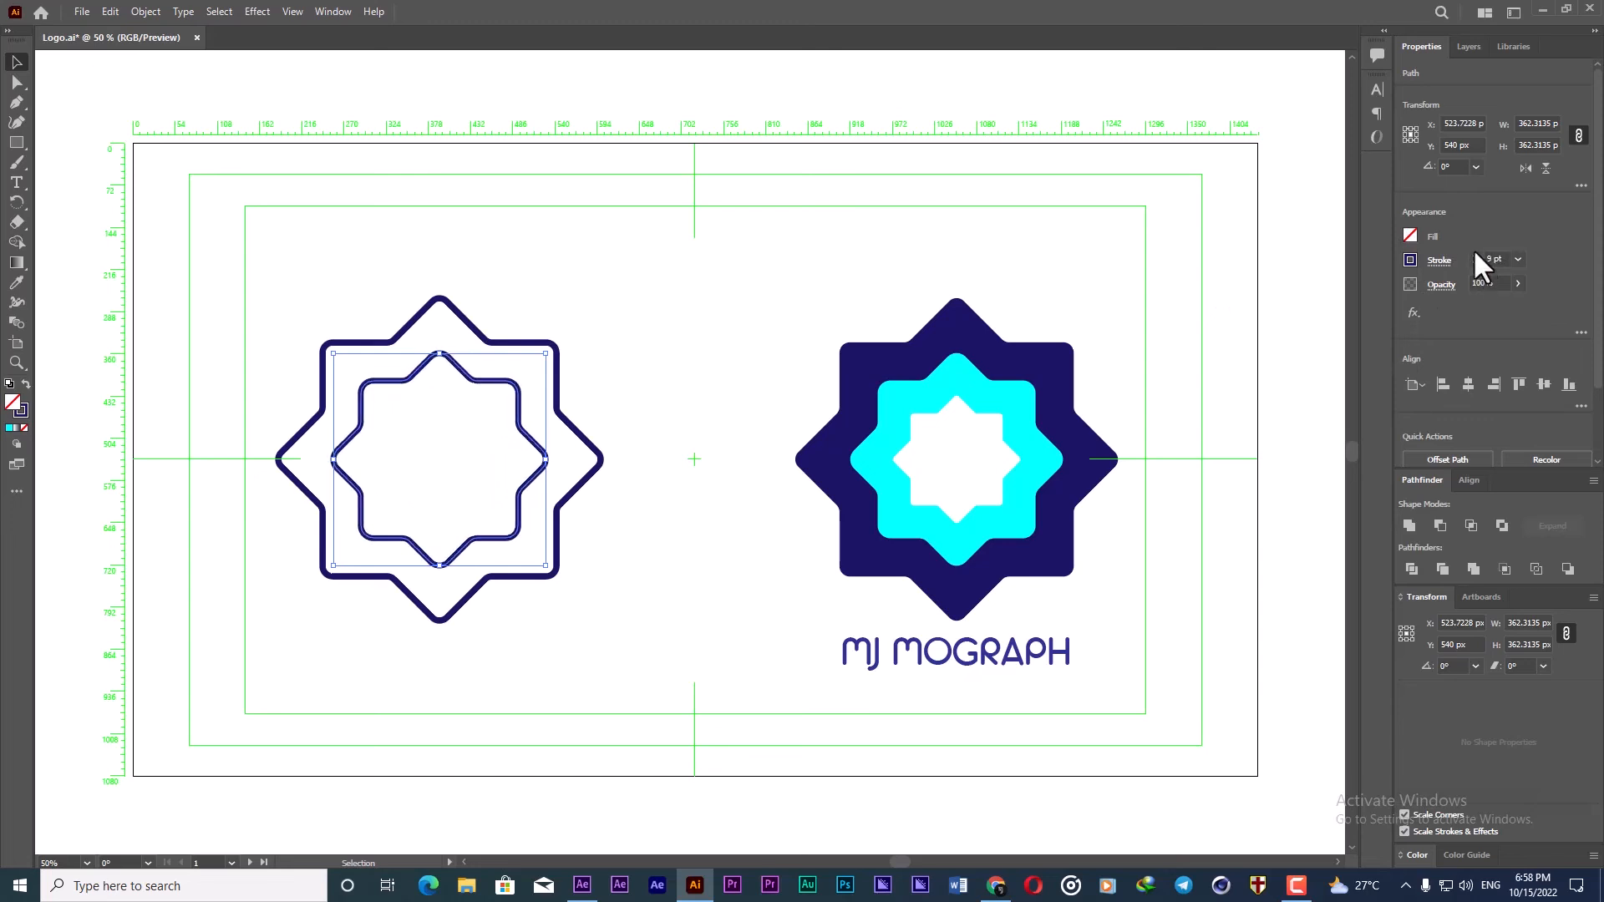
Step: Remove the white fill of the duplicated inner star and give it a 7 pt dark blue stroke
click(472, 458)
click(1411, 235)
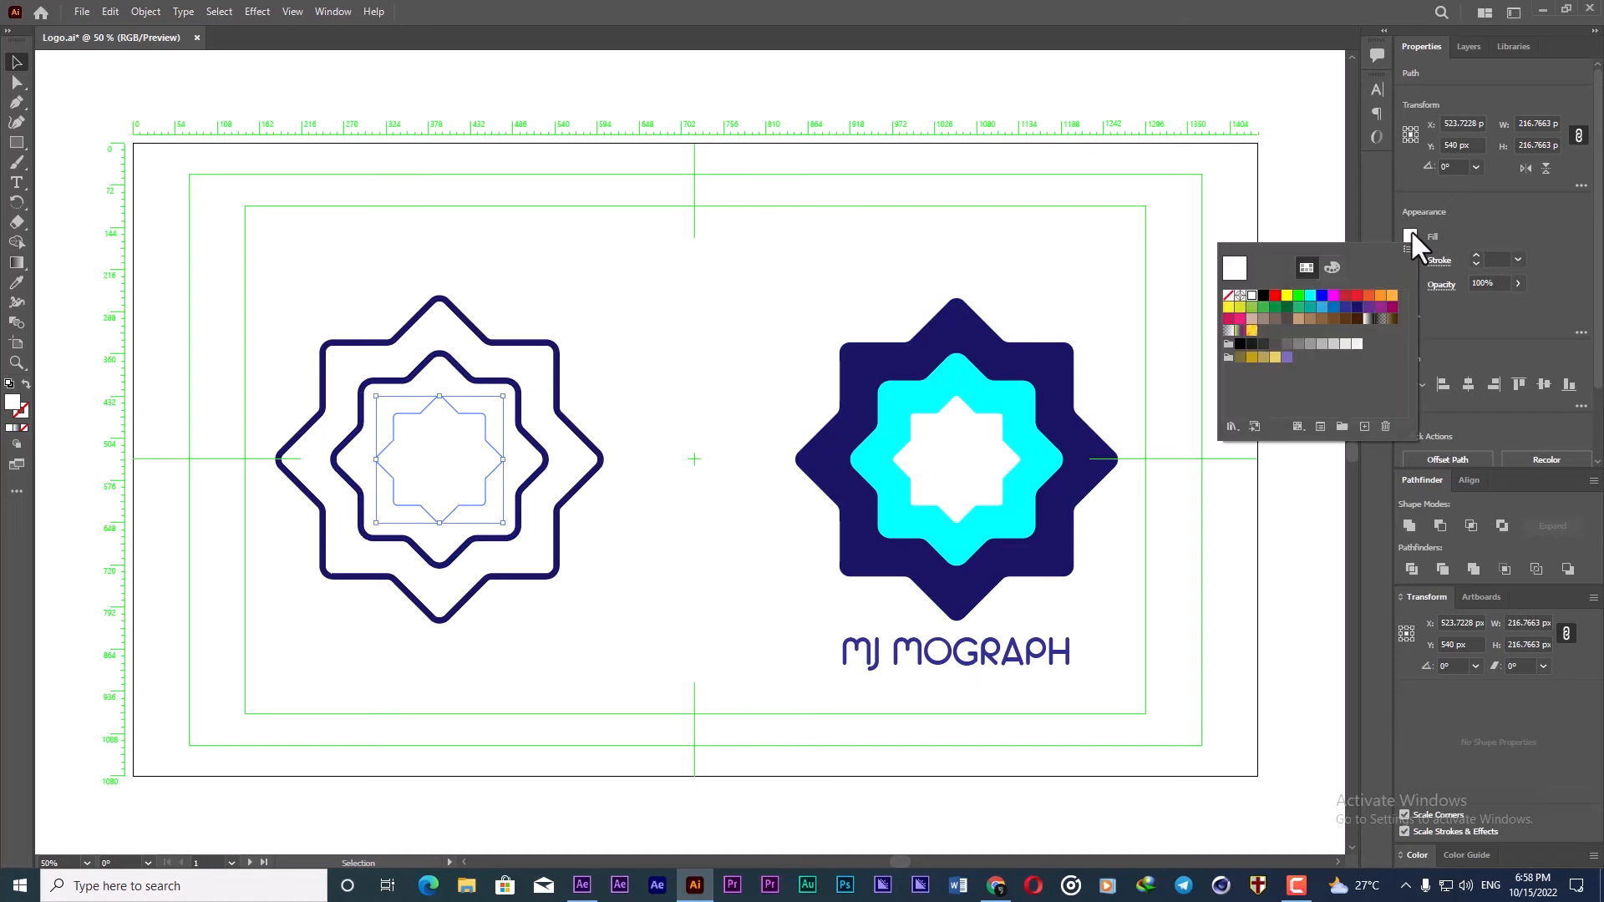
click(1229, 295)
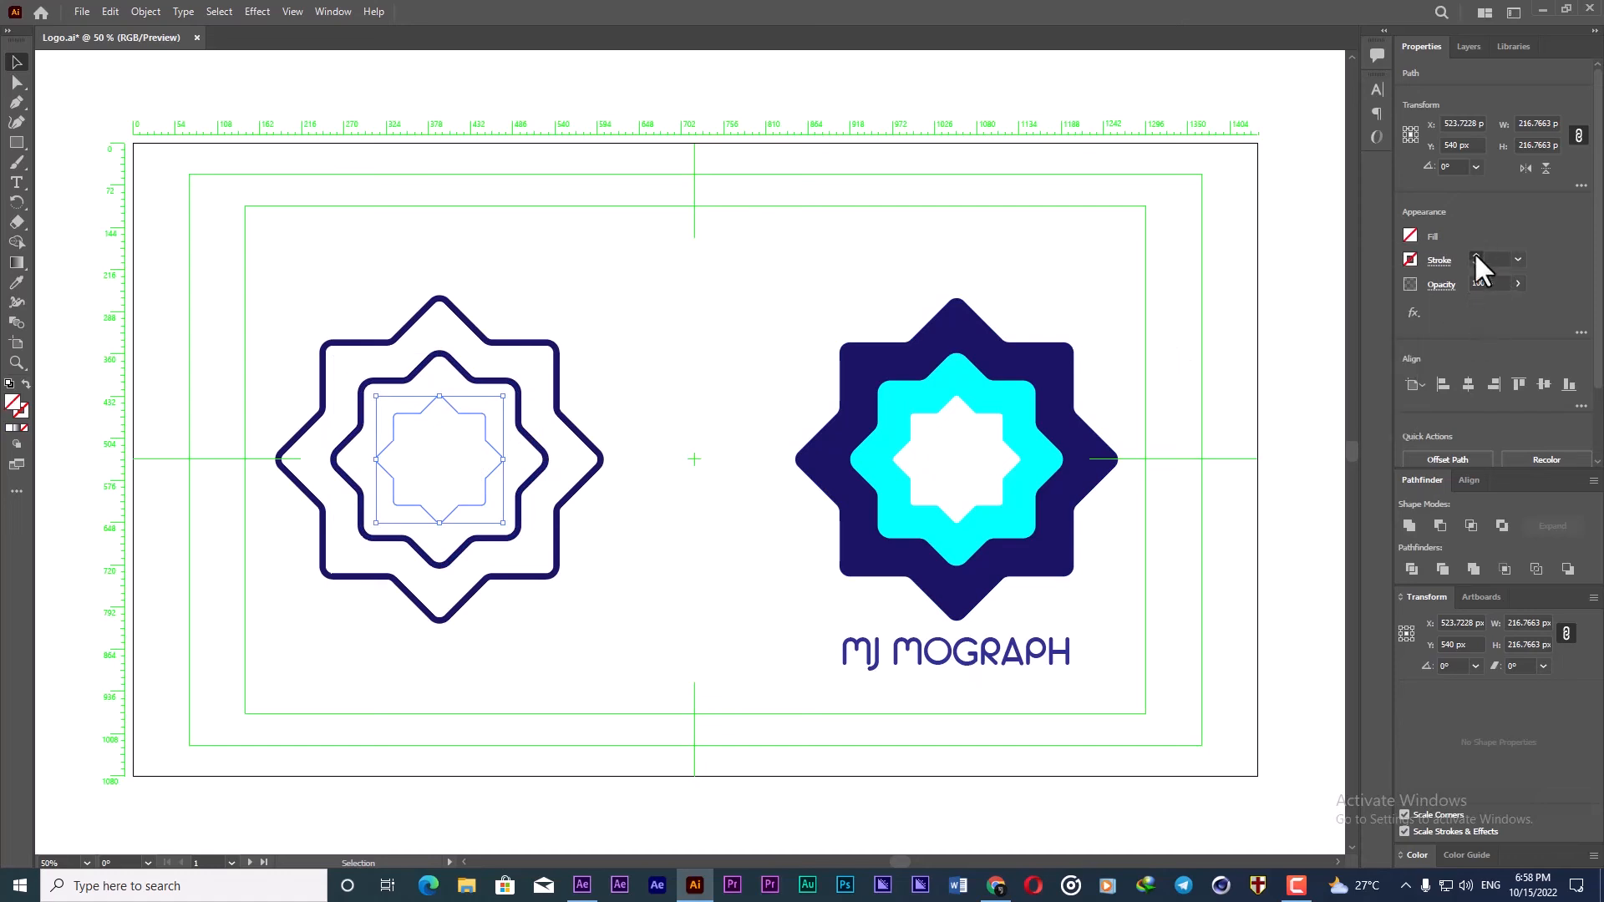
click(1475, 255)
click(1476, 255)
click(1475, 255)
click(1476, 255)
click(1476, 255)
click(1476, 255)
click(1476, 255)
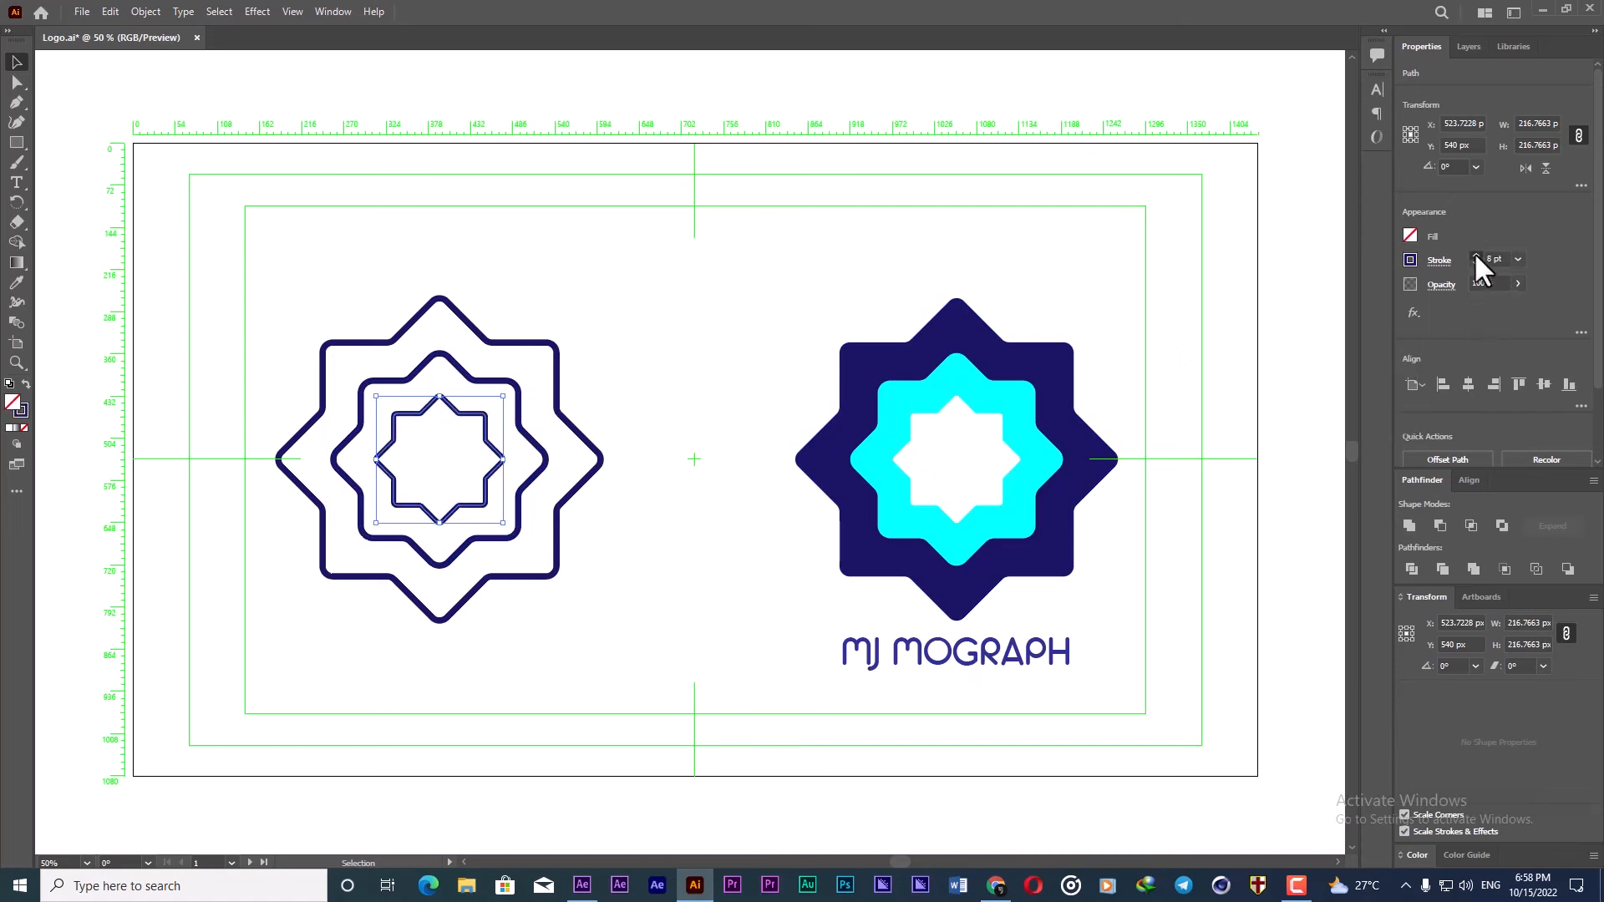
click(1475, 255)
click(1475, 255)
click(1476, 263)
click(1476, 263)
click(603, 354)
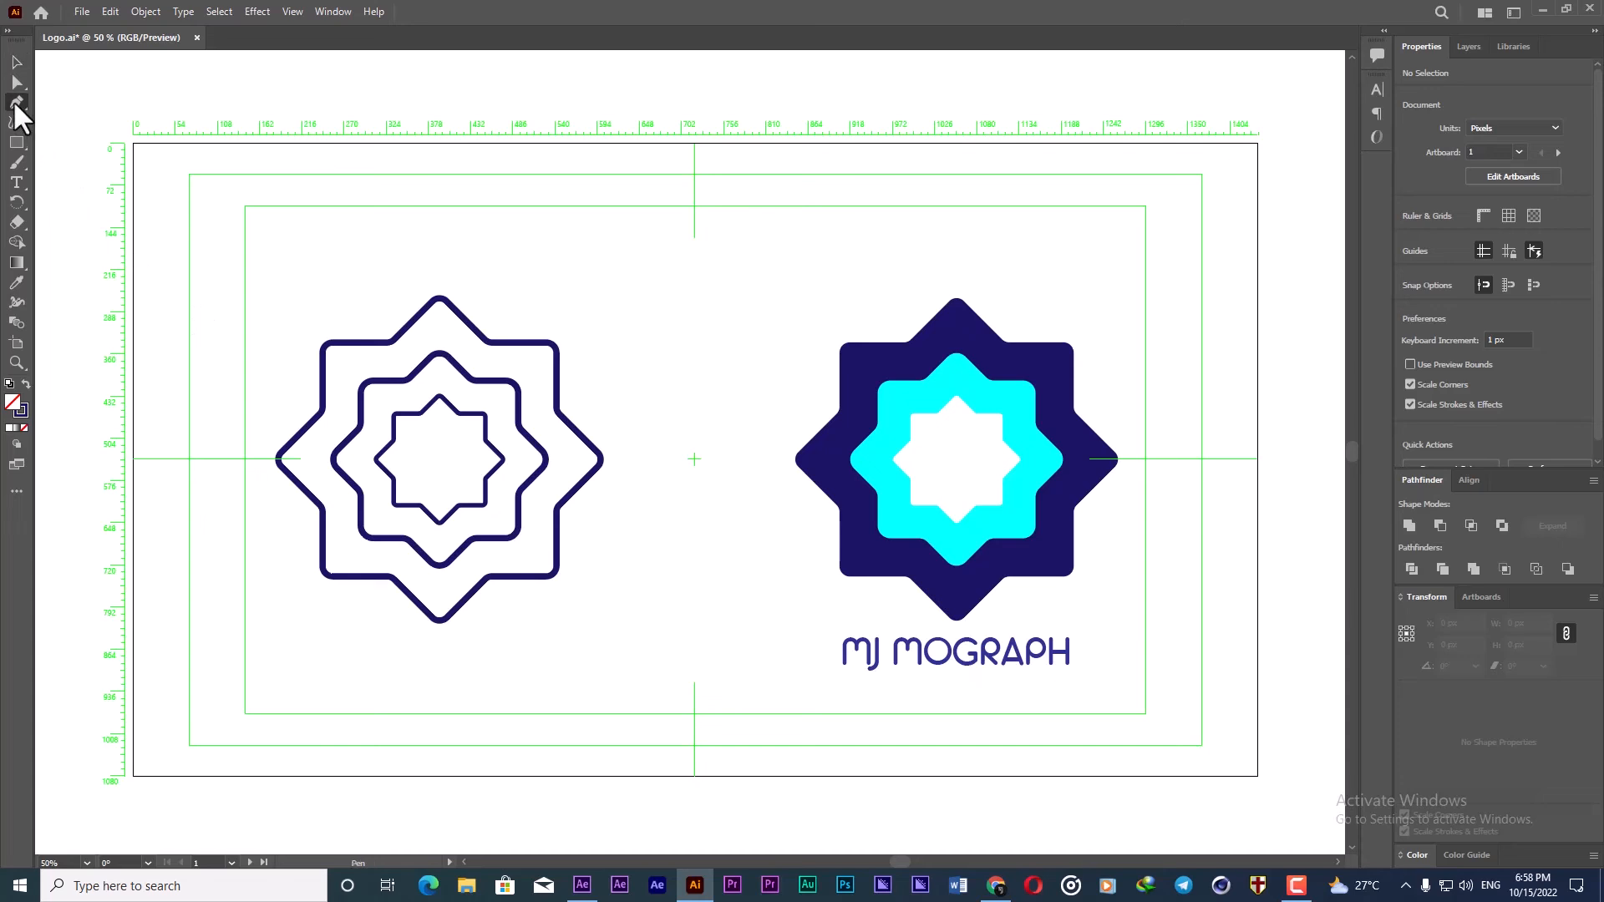
Step: Draw a closed four-sided Pen path across the upper-left edge of the outlined outer star, beside its left tip
scroll(276, 448, up, 3)
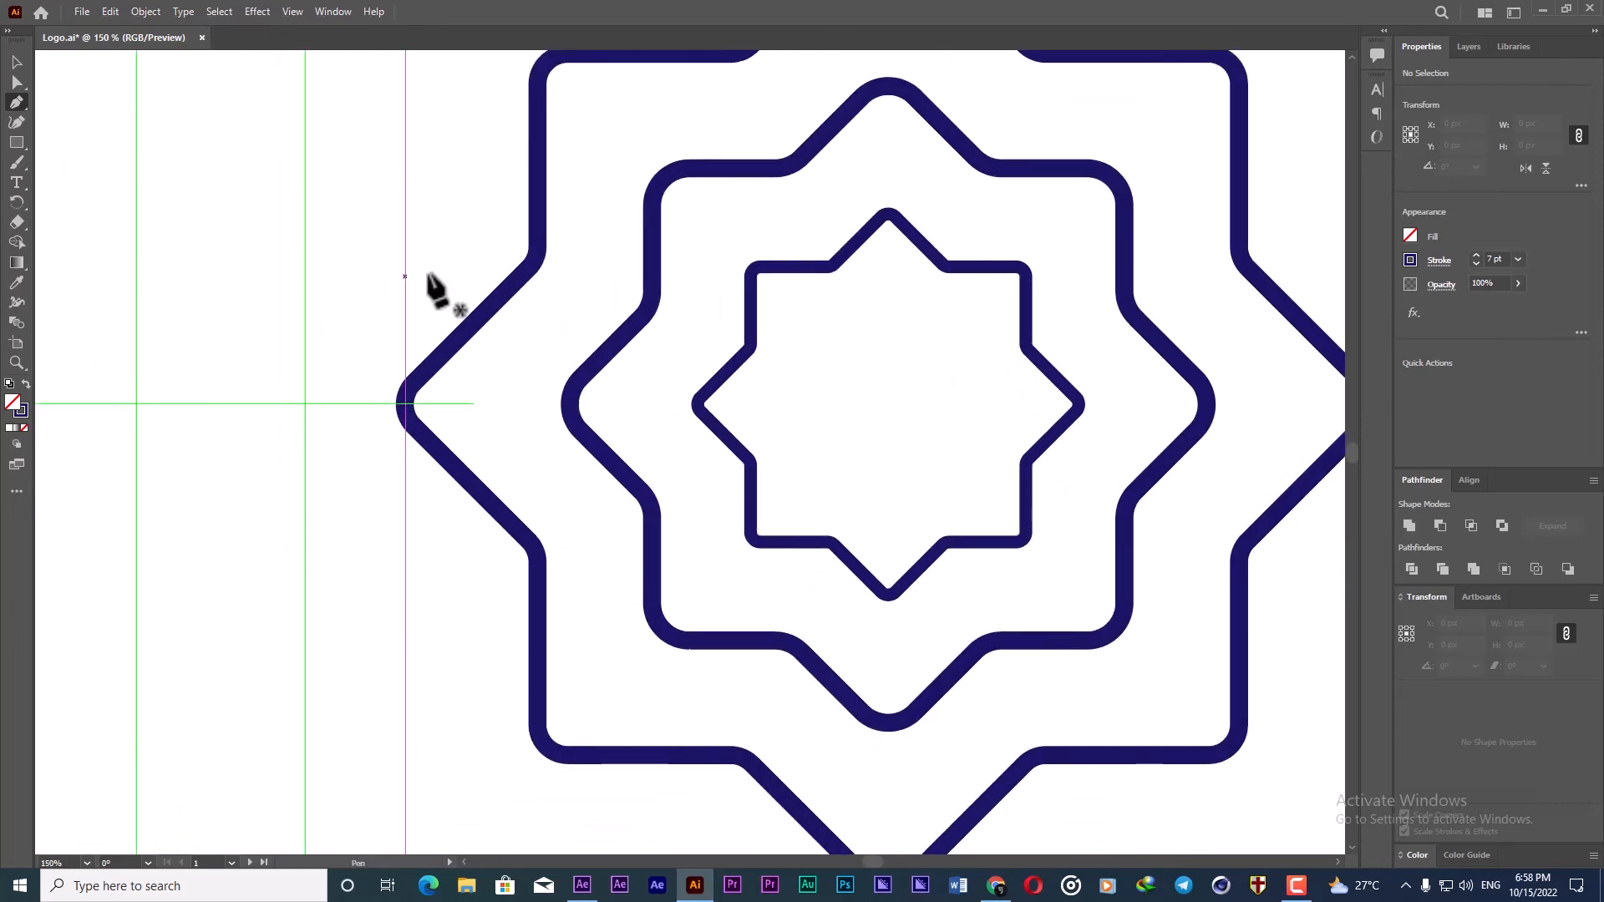
click(488, 230)
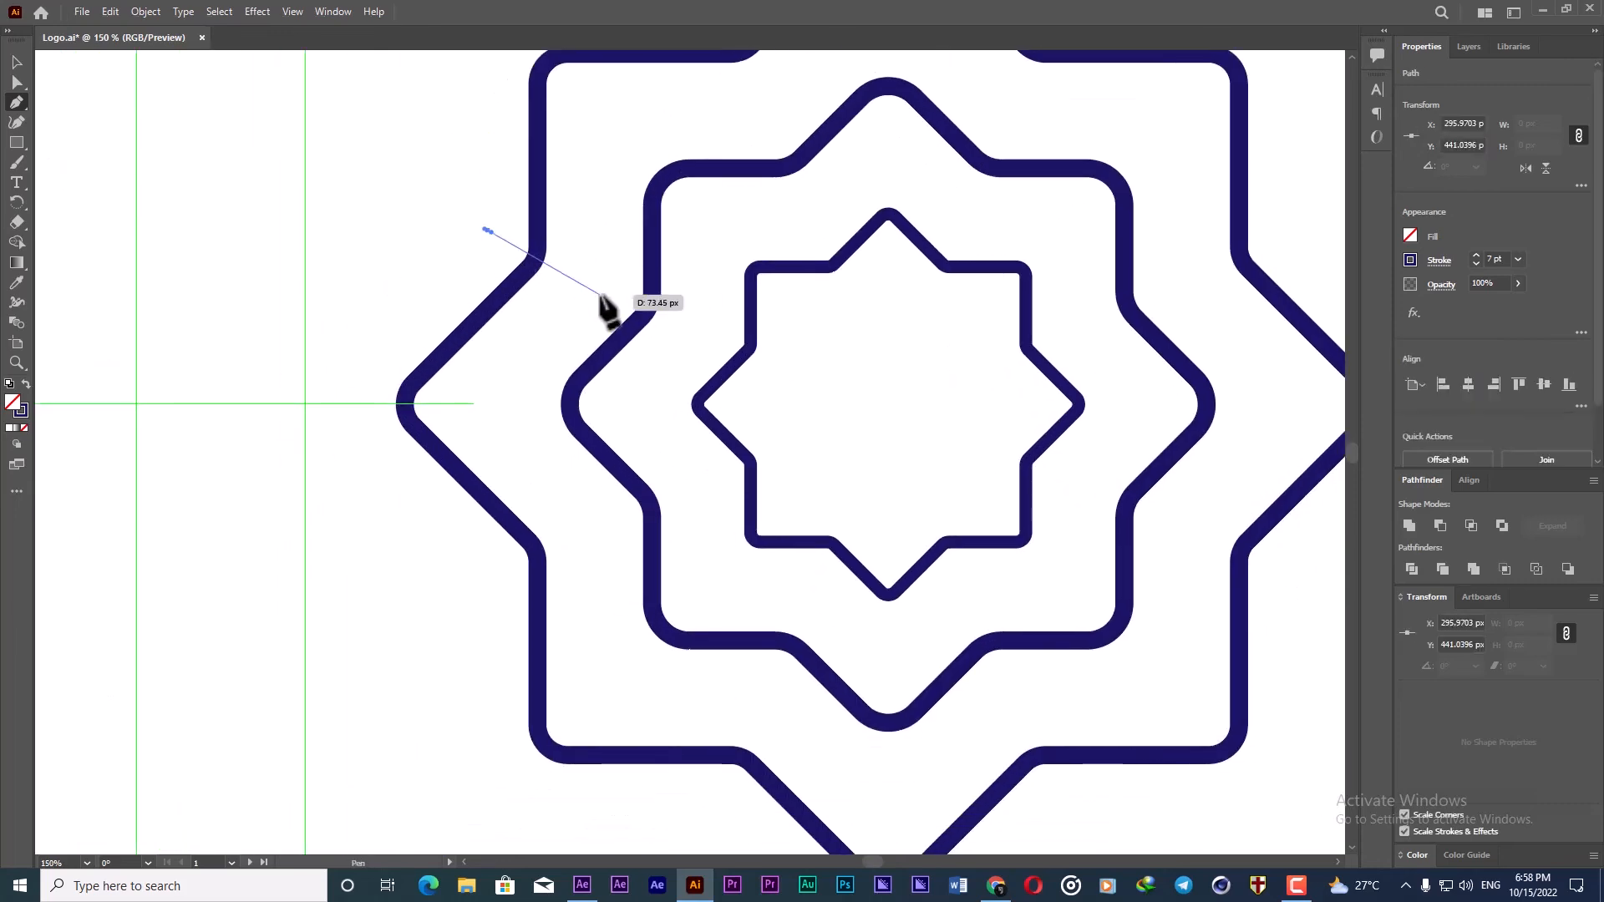
click(607, 294)
click(458, 414)
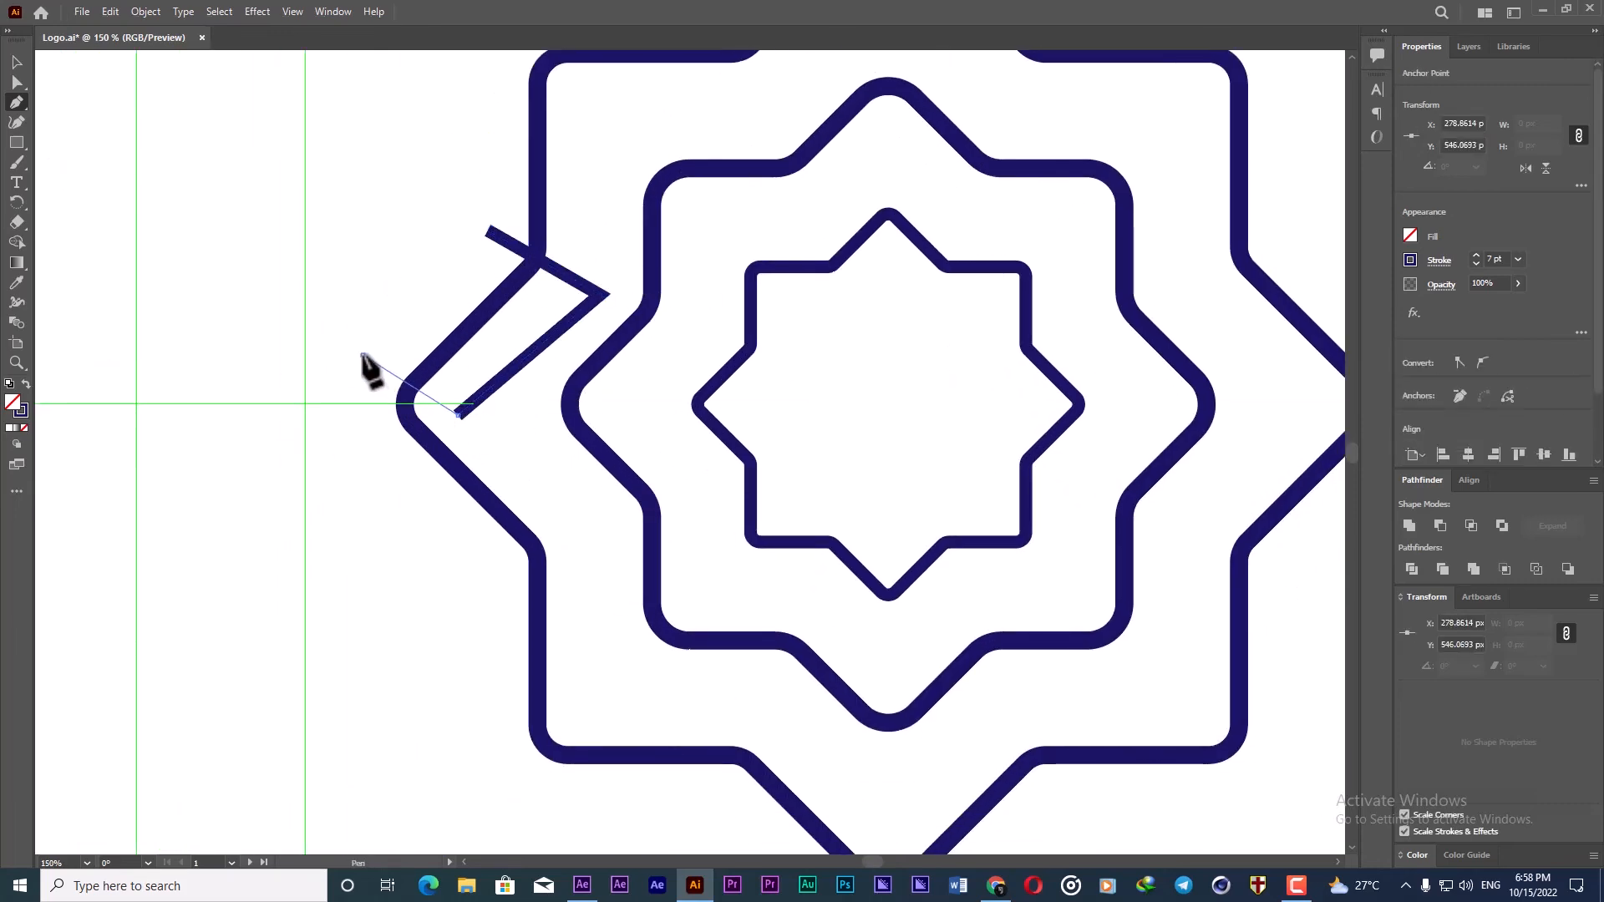
click(362, 354)
click(488, 231)
alt+scroll(348, 326, down, 1)
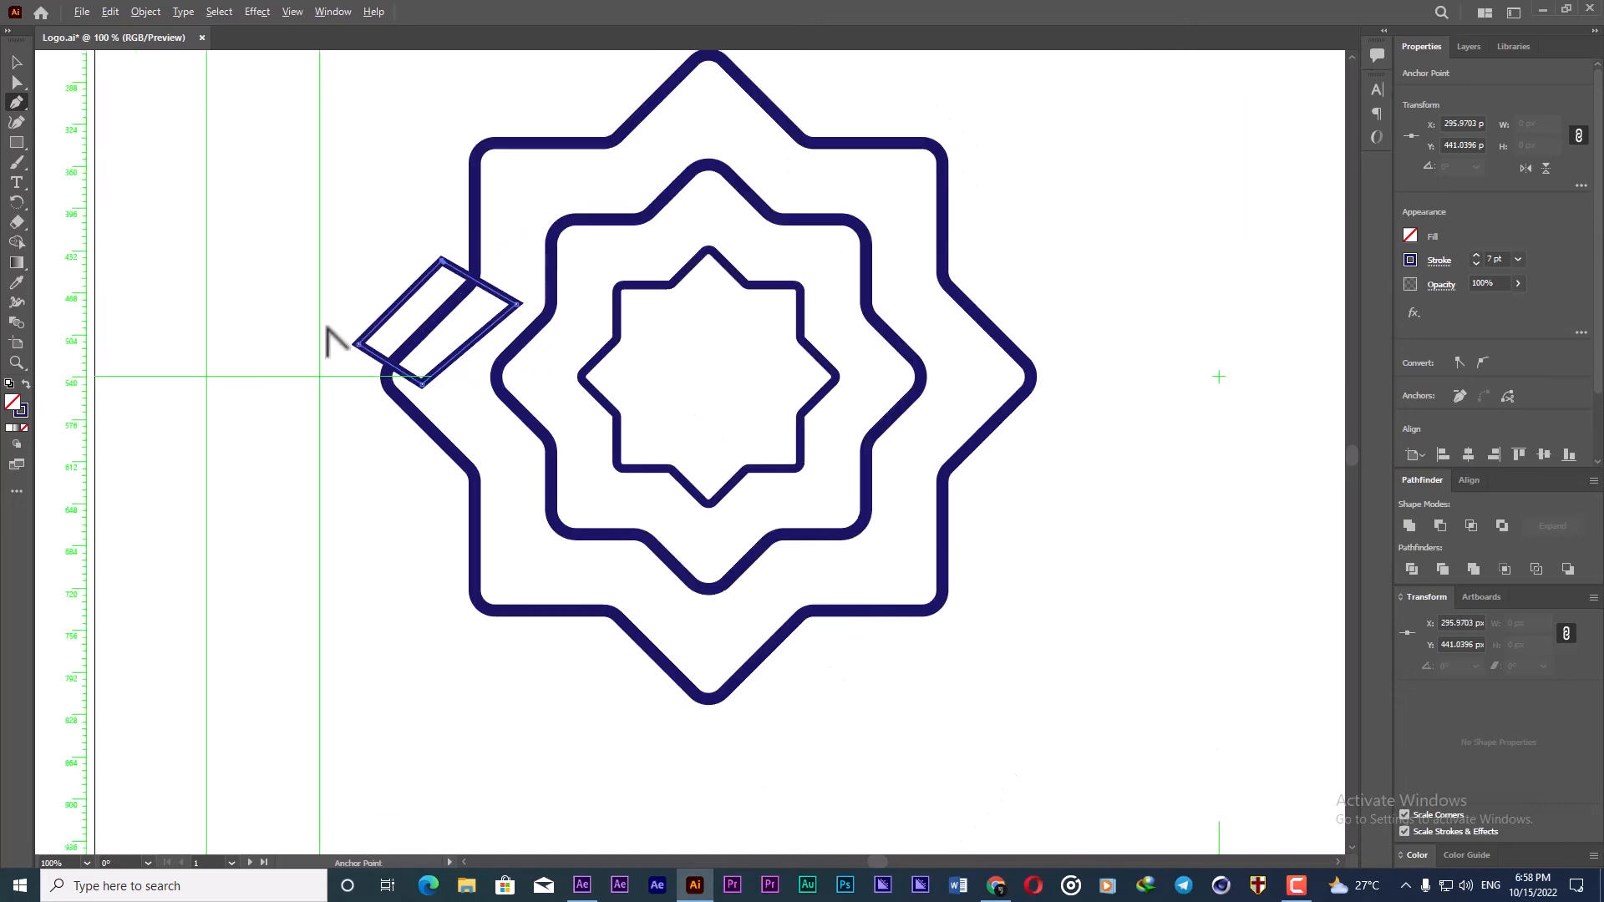
Step: Move the four-sided path directly above the outer star's path in Layer 1 copy and unite the two shapes
click(1469, 48)
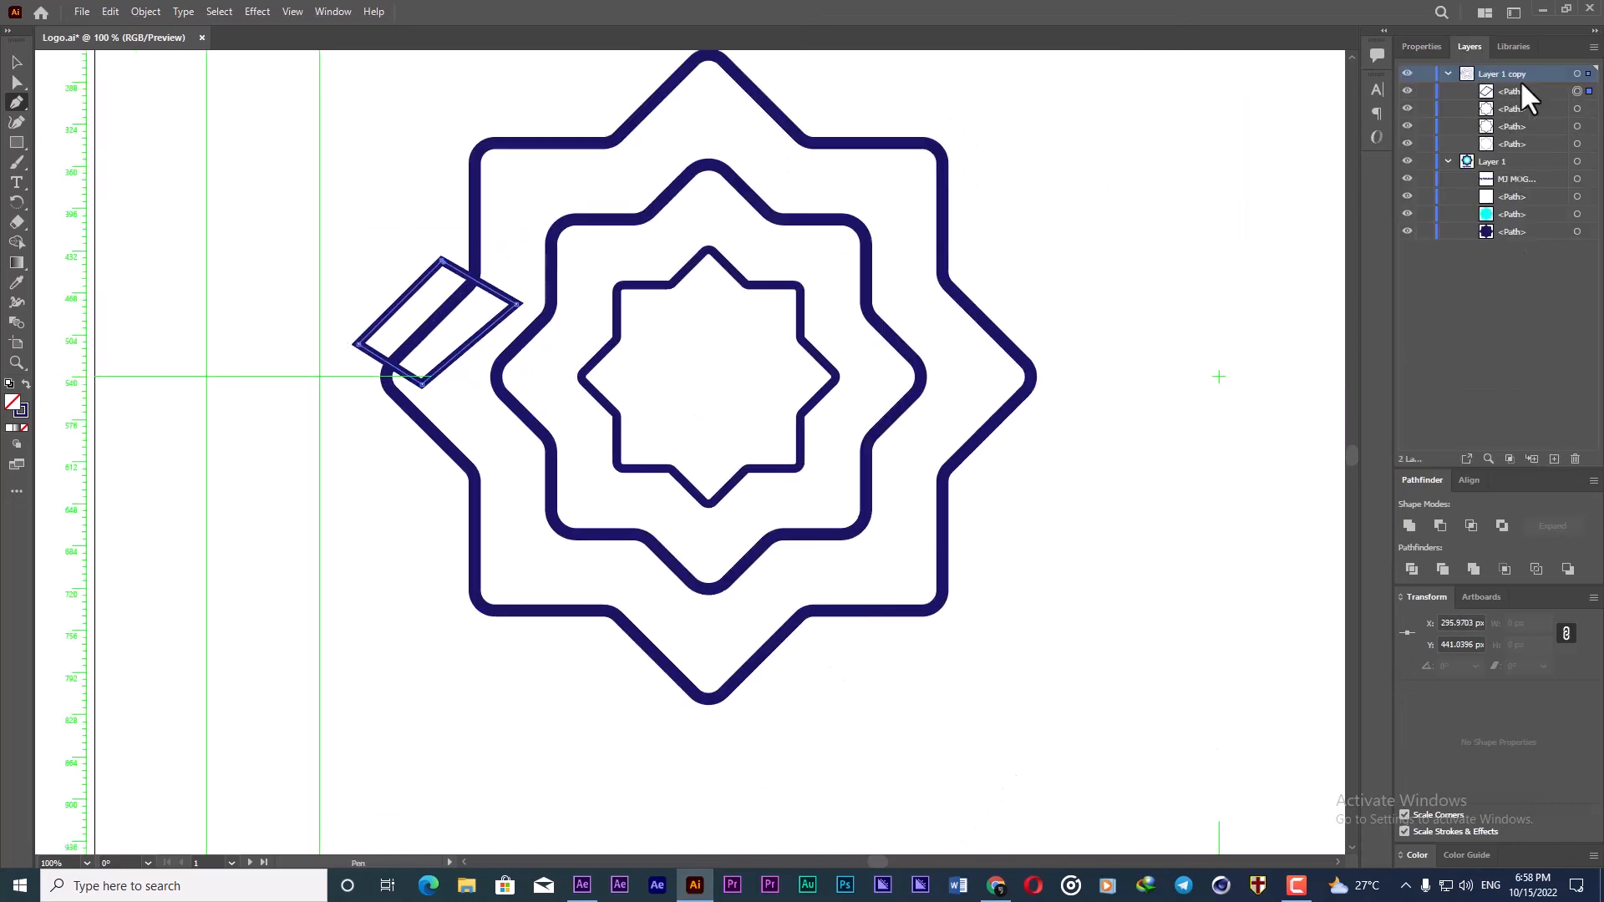
drag(1521, 98, 1519, 135)
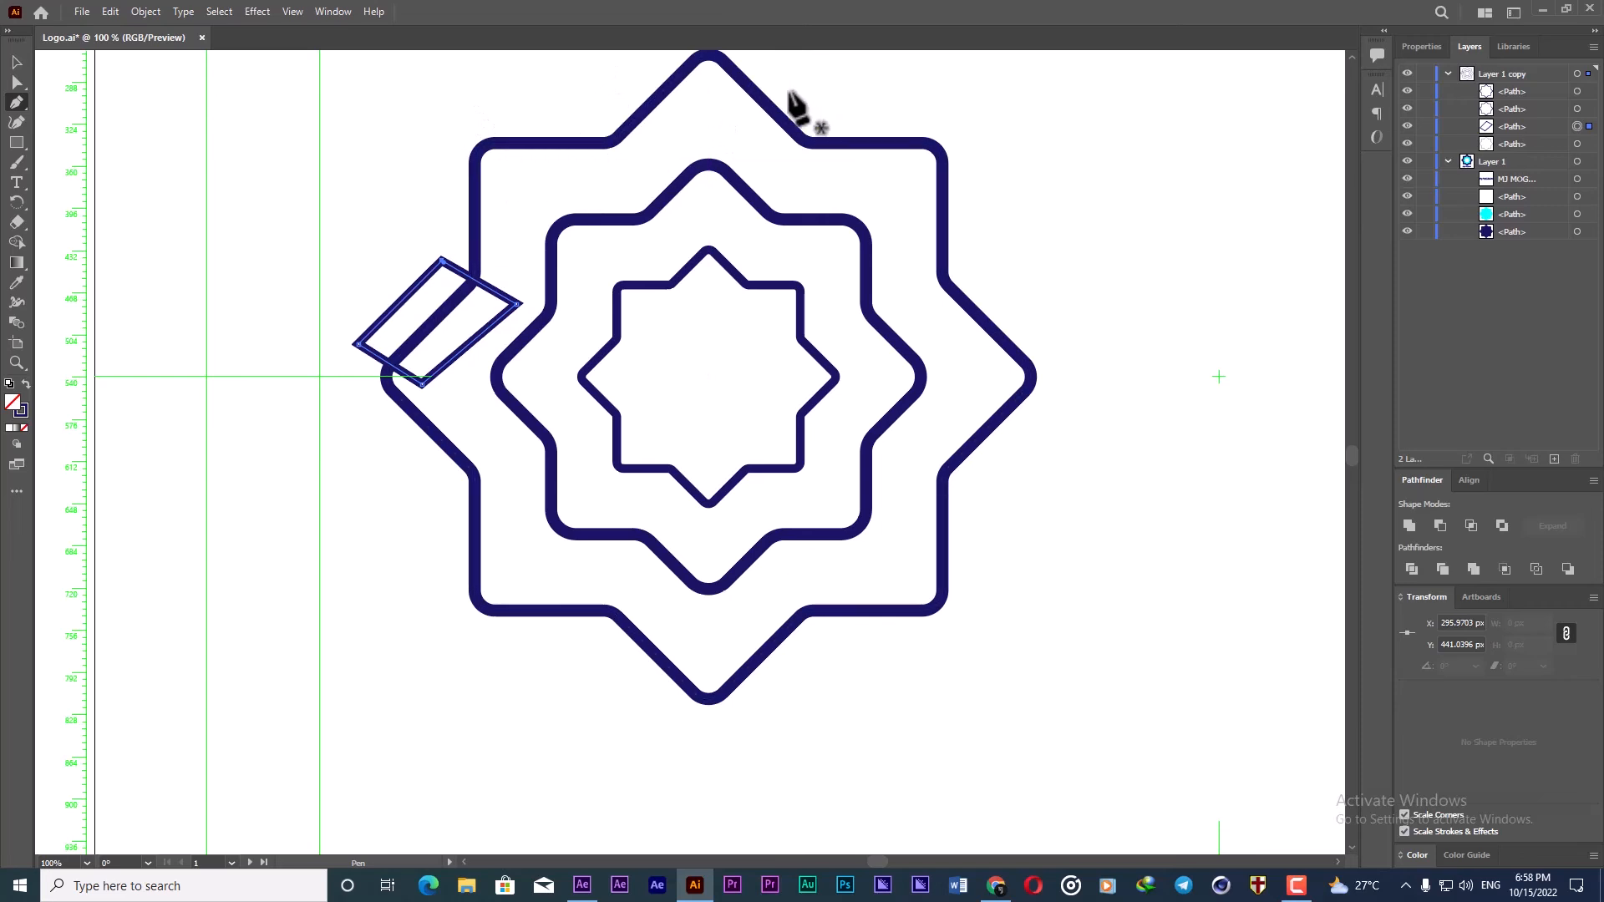
click(16, 61)
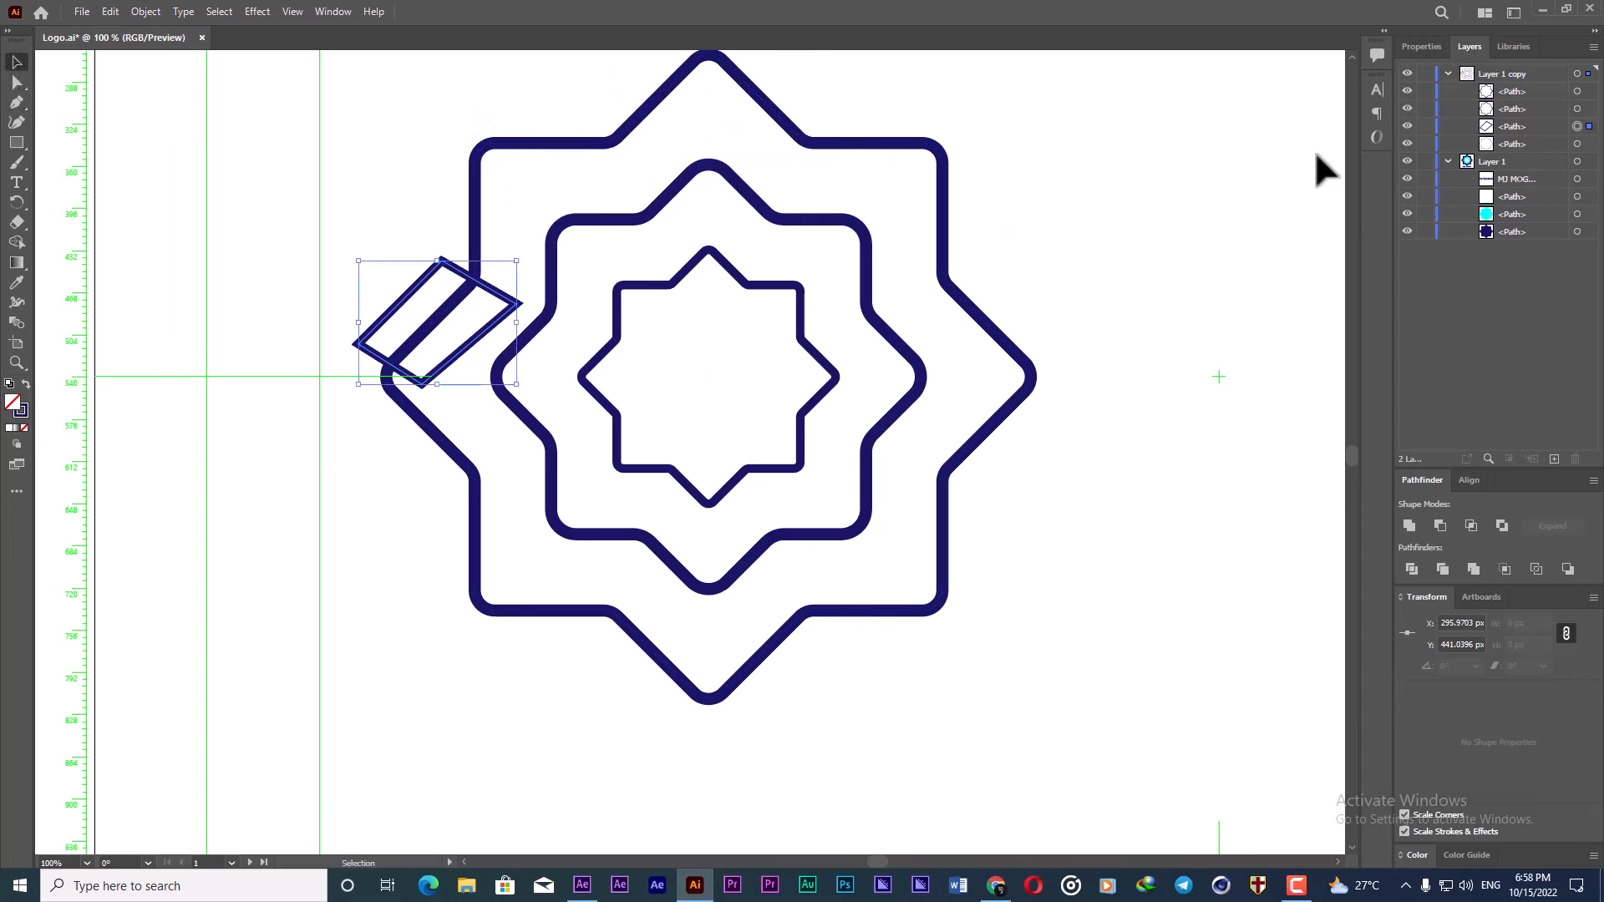
shift+click(1577, 144)
click(1536, 122)
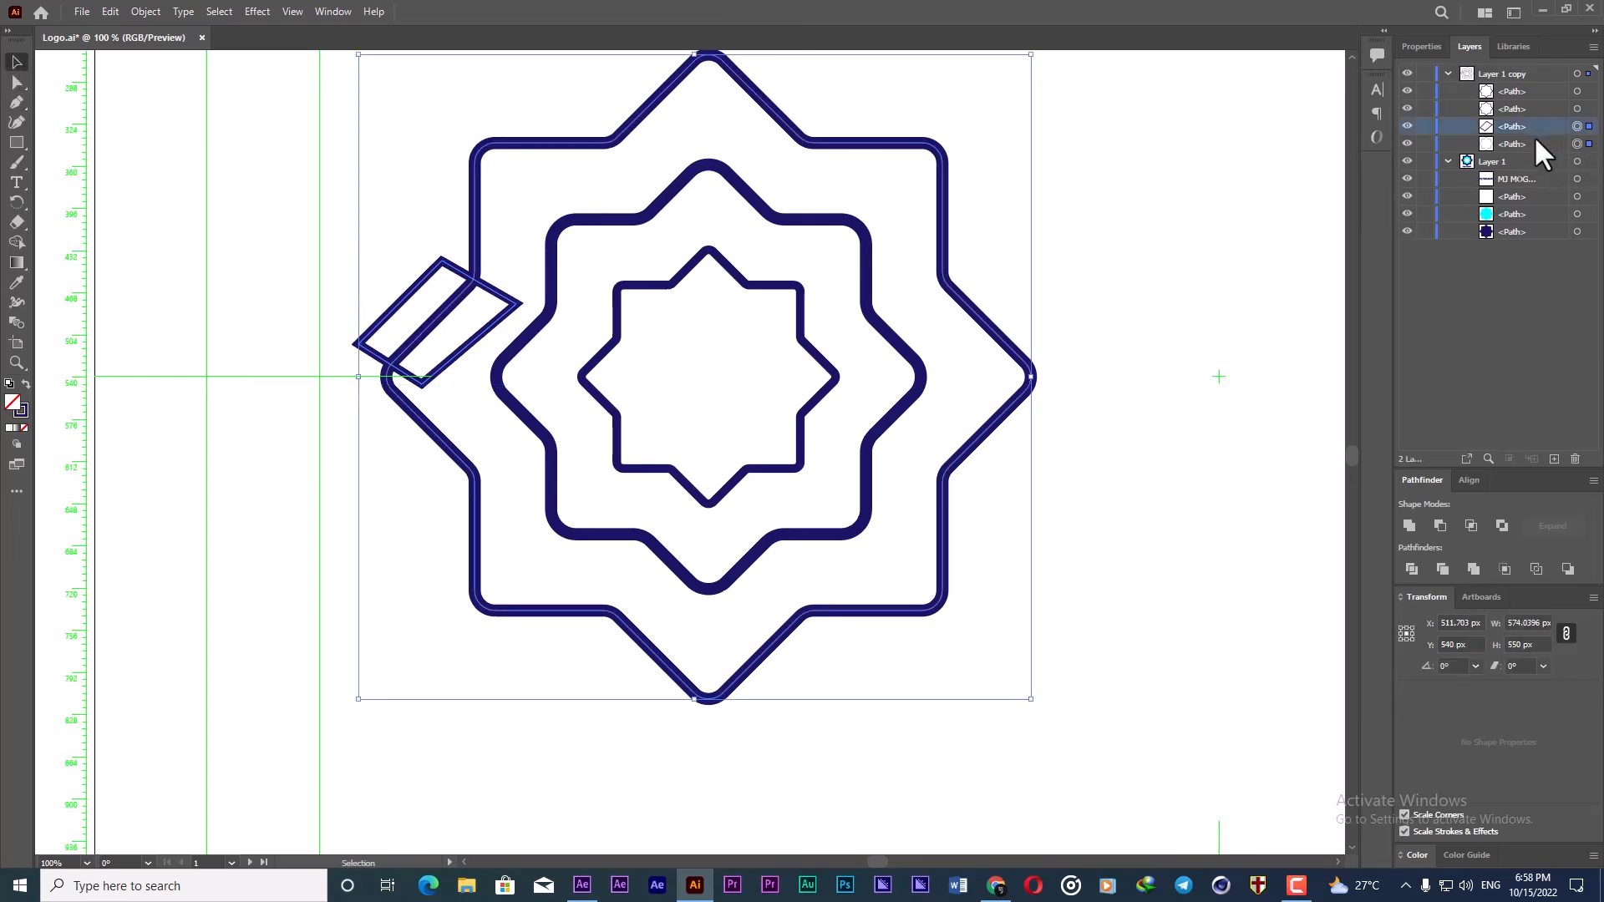
shift+click(1534, 139)
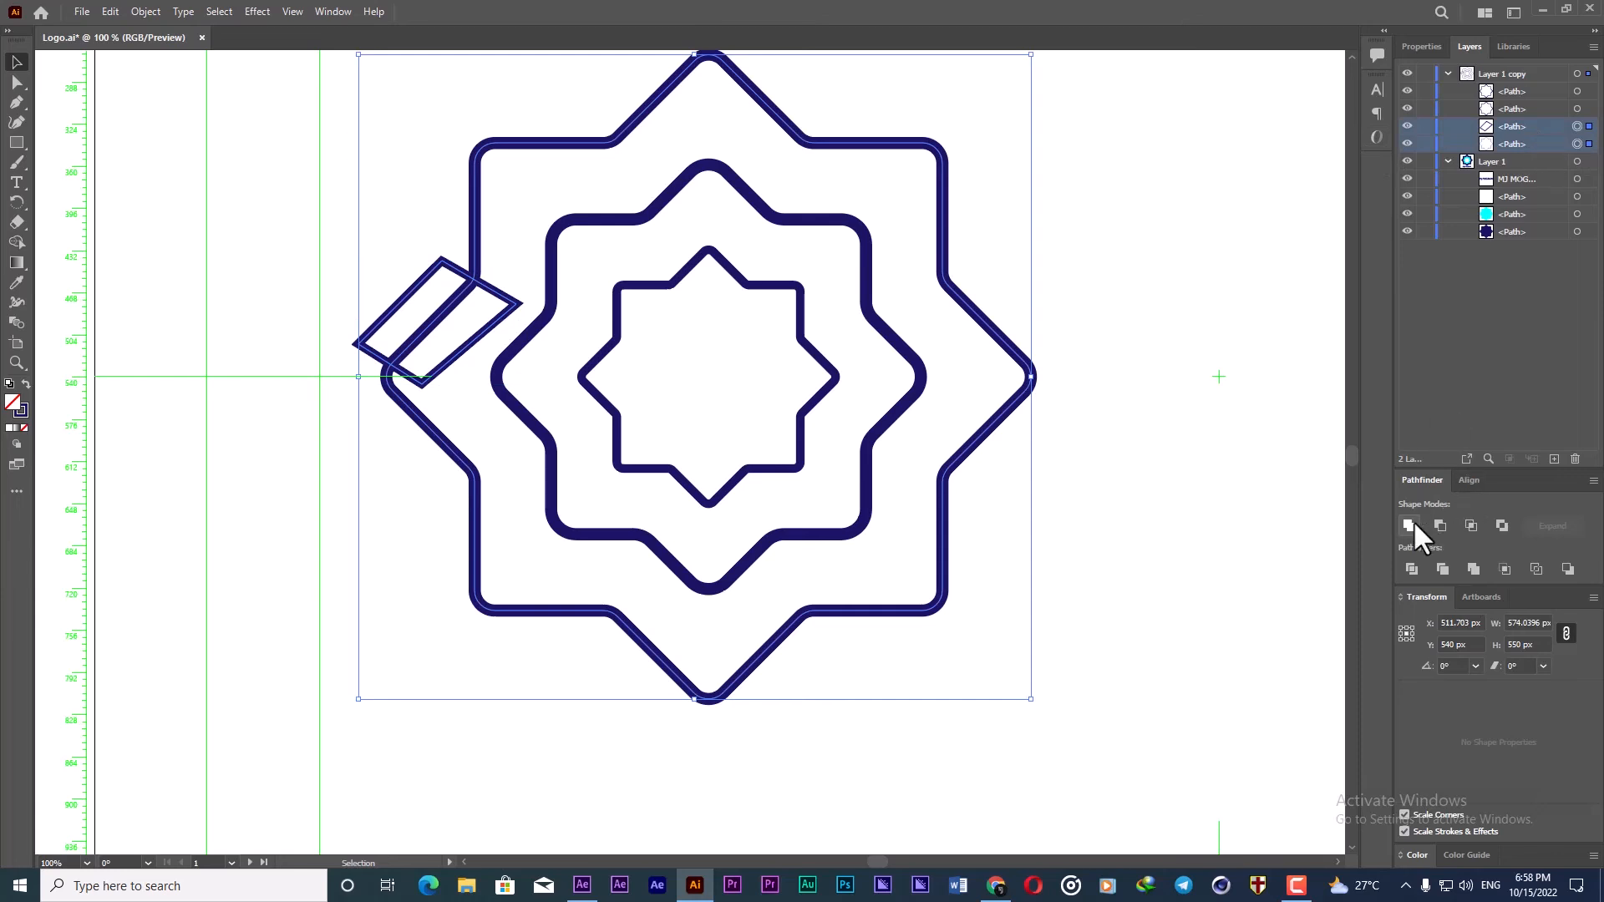
click(1470, 527)
key(ctrl+z)
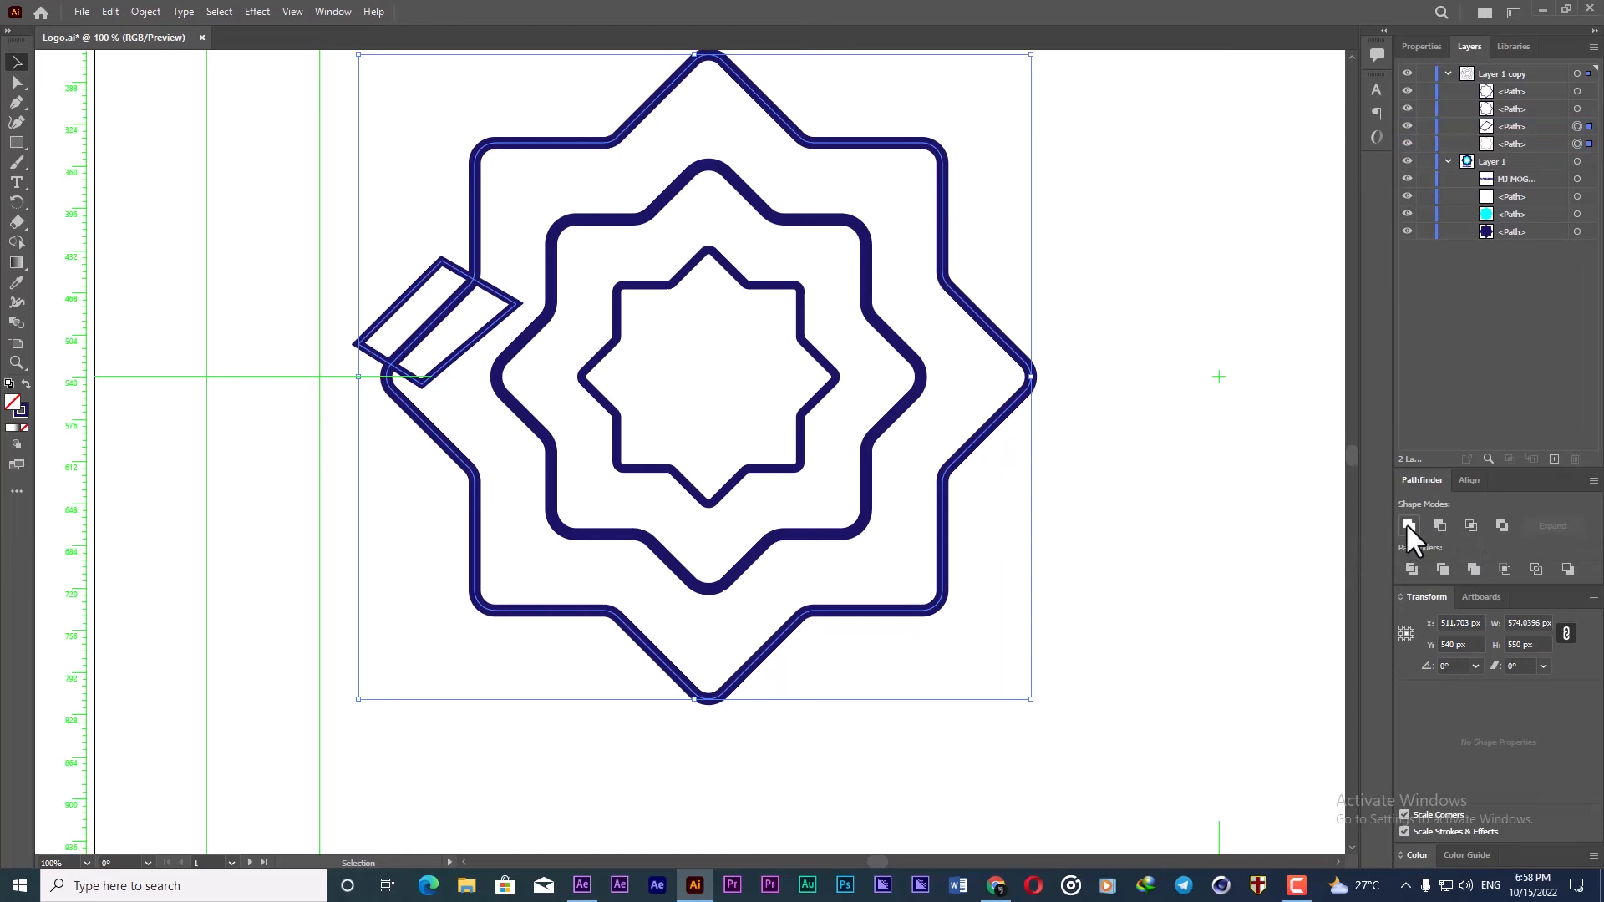
click(1410, 526)
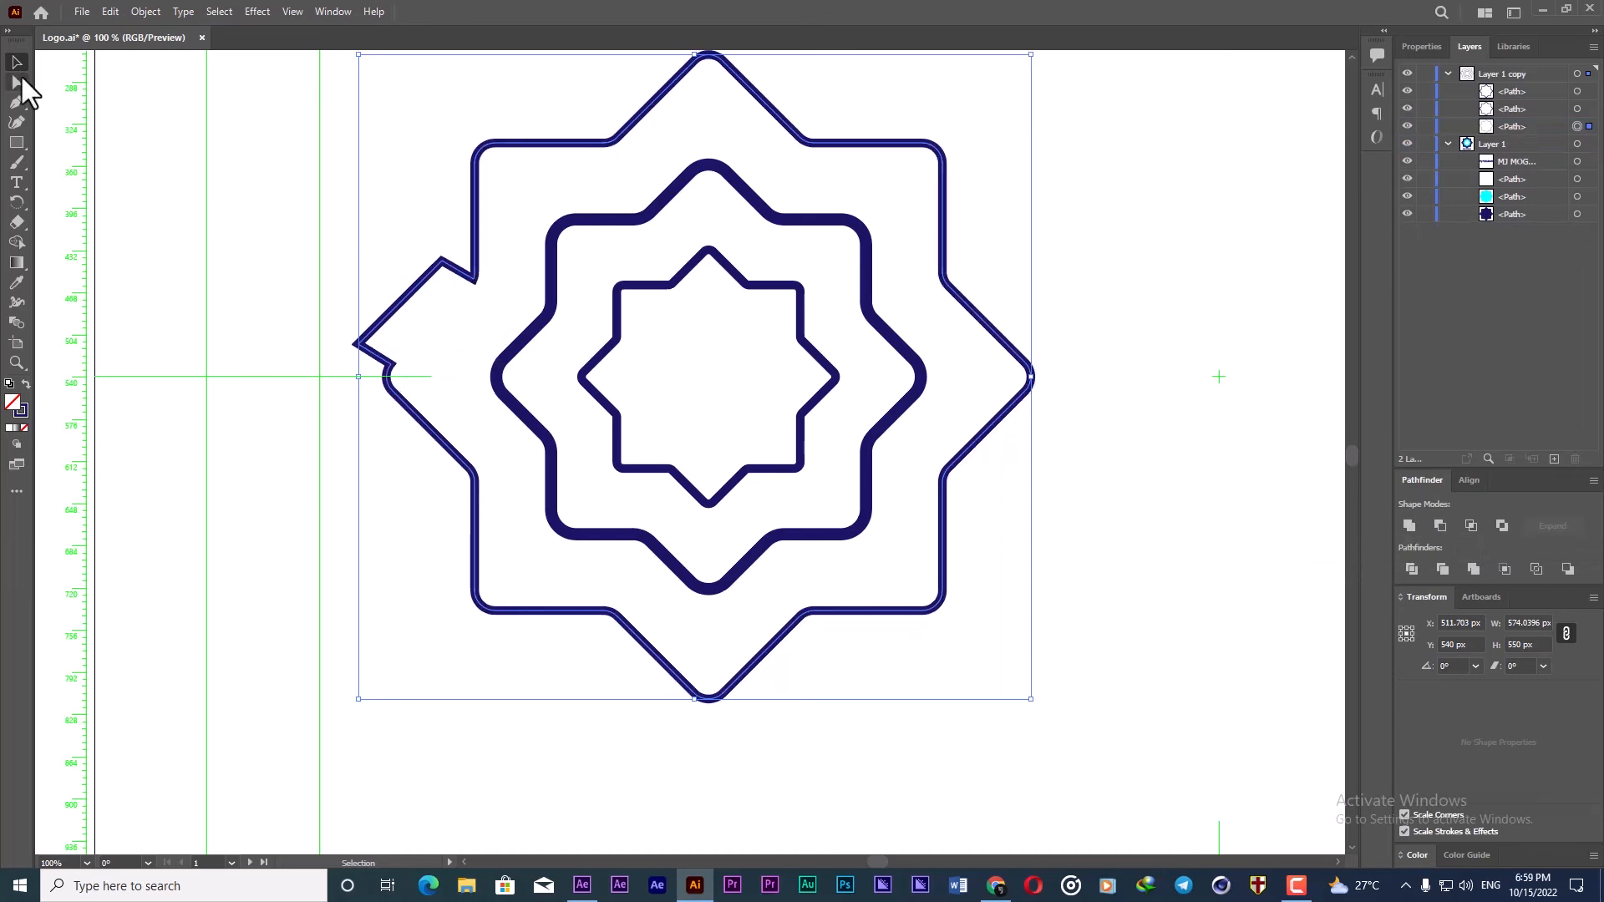
Step: Delete the two protruding anchor points of the merged outer star to leave a gap in its upper-left edge
click(16, 82)
click(358, 343)
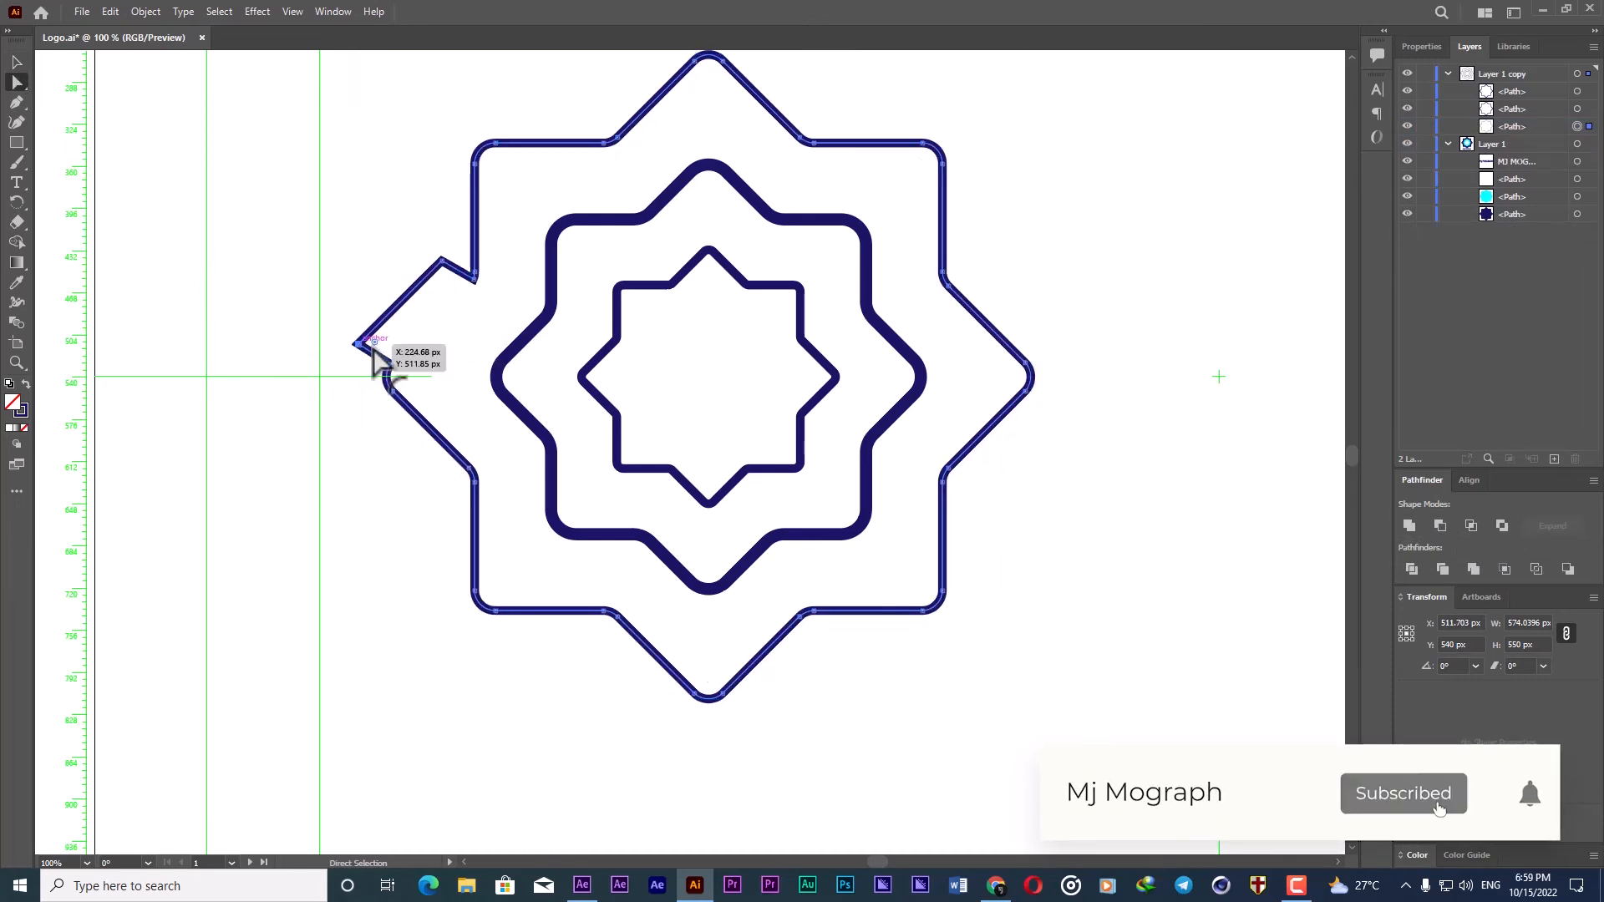
key(Delete)
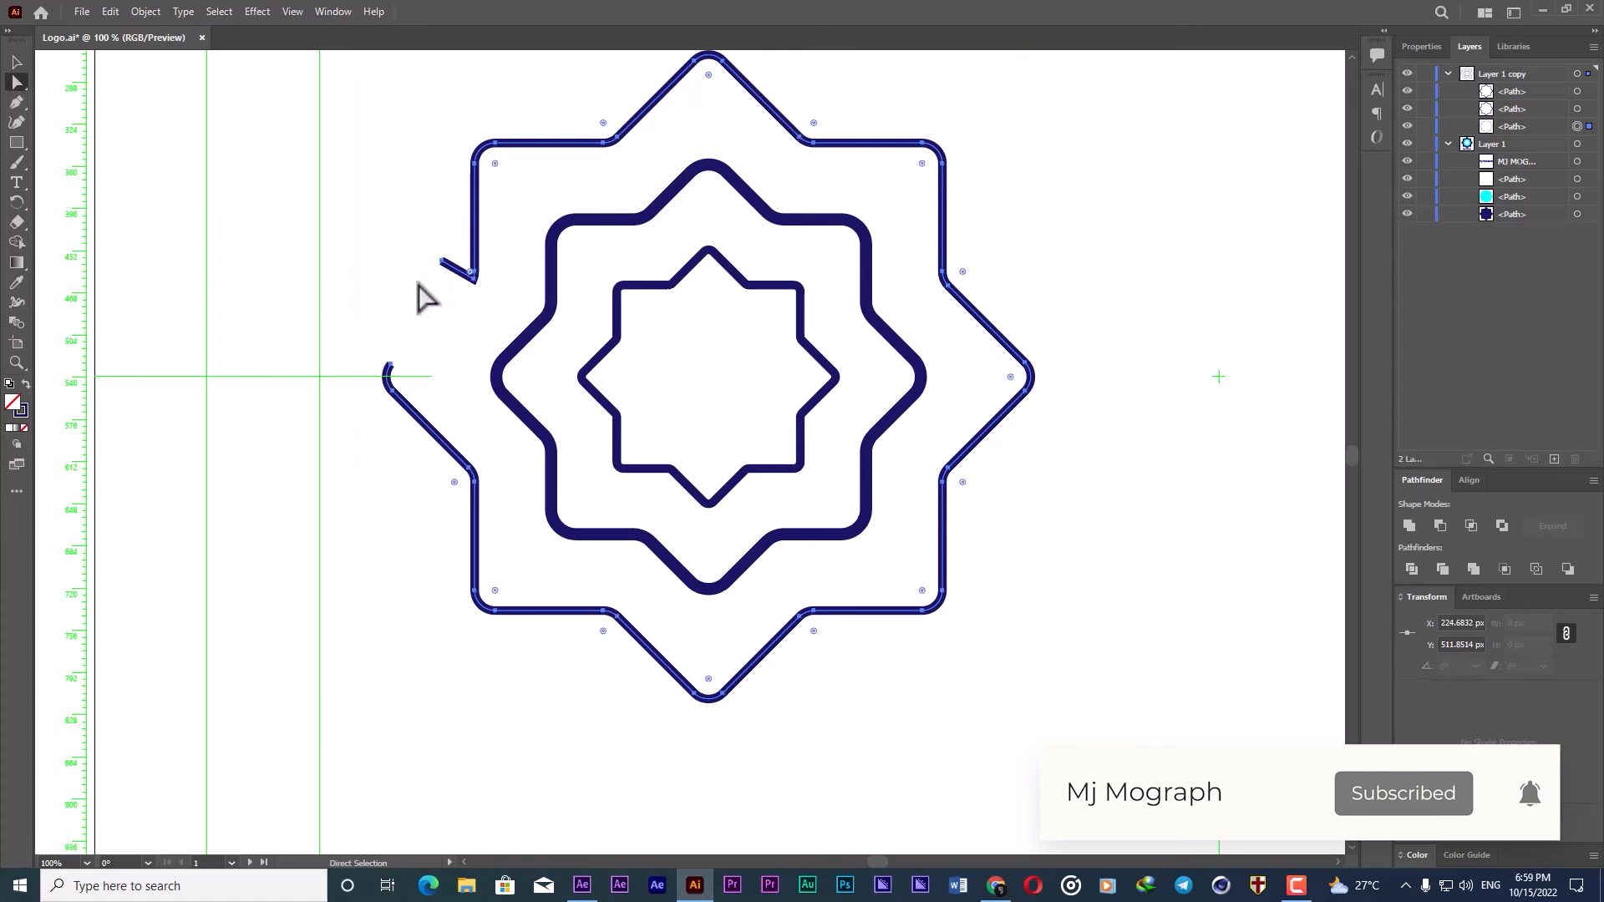
click(440, 260)
key(Delete)
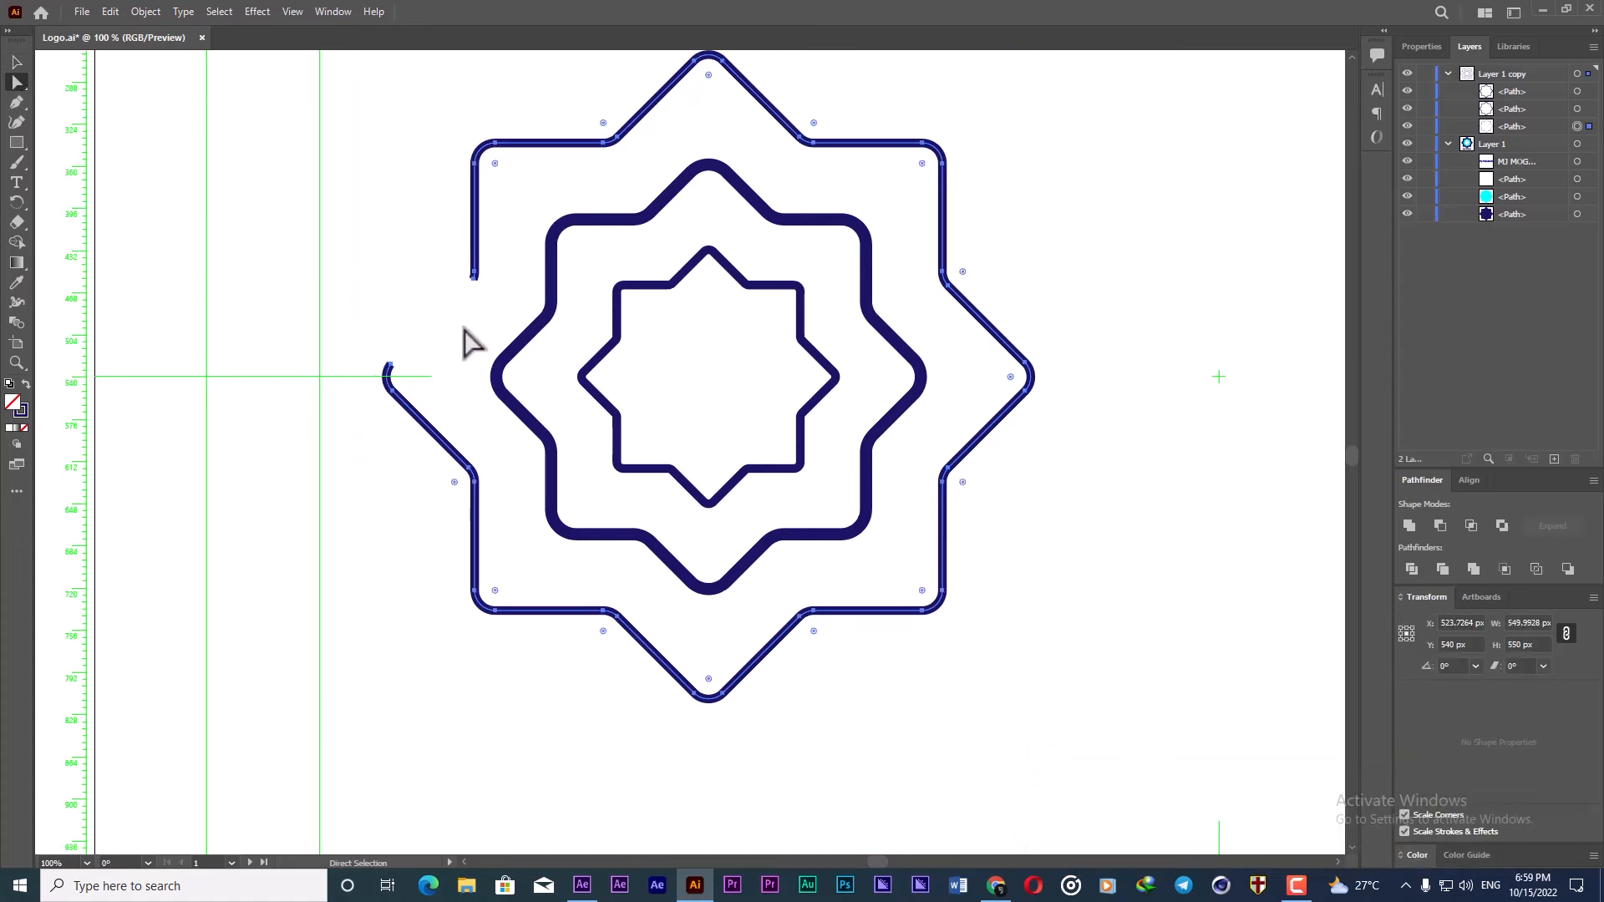
click(784, 405)
scroll(681, 380, down, 2)
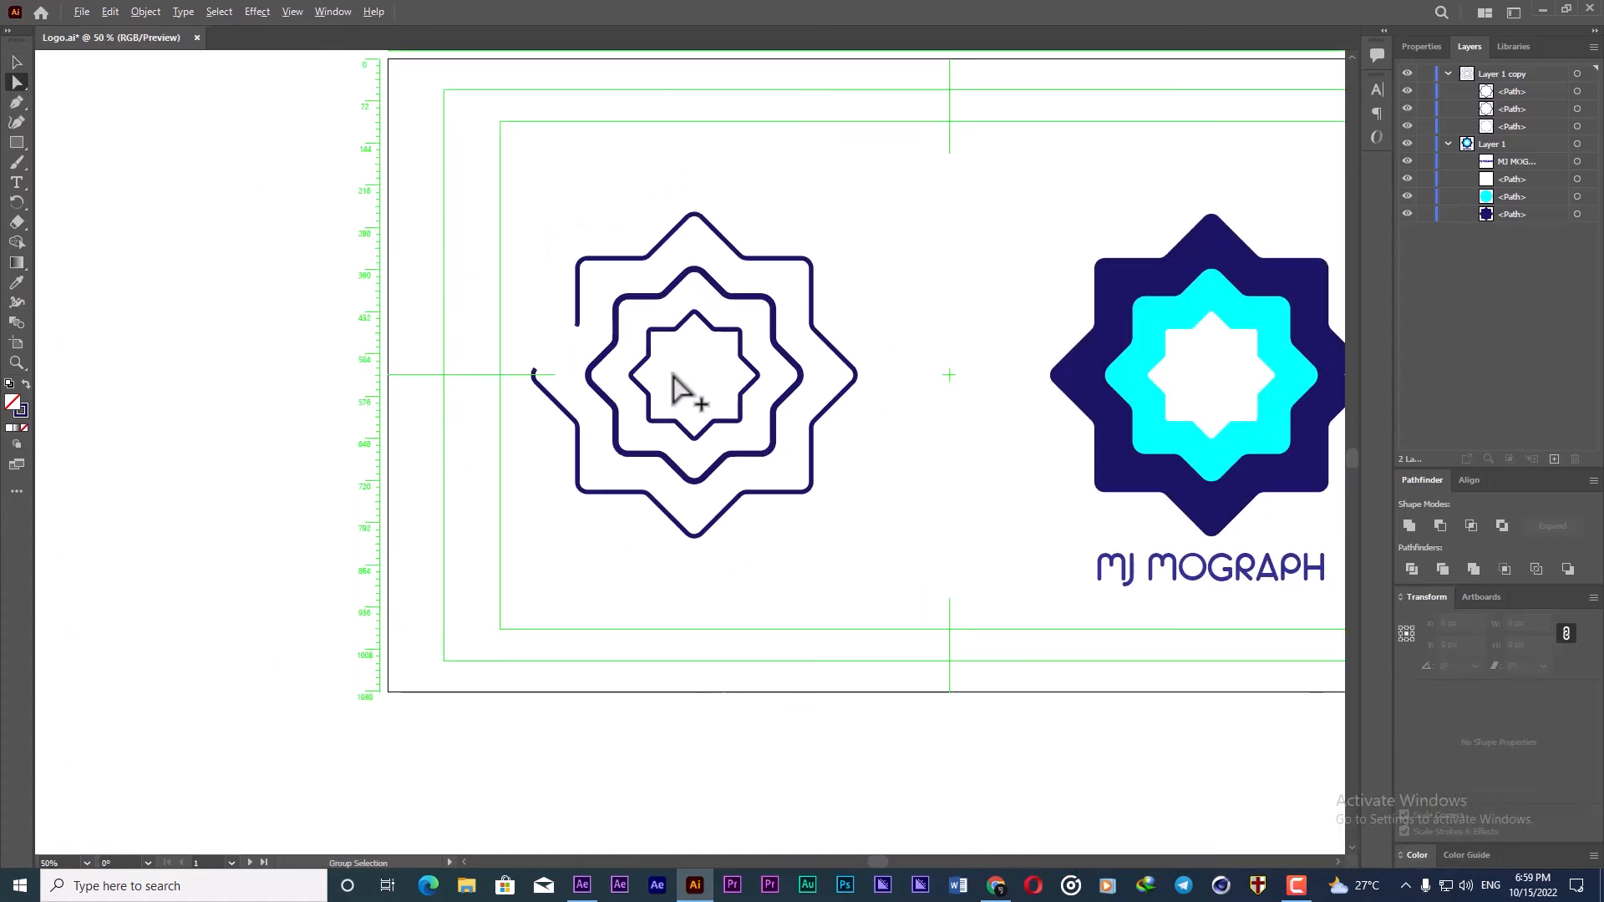
Step: Apply a round cap to the stroke ends of the open outer star outline
scroll(577, 349, up, 3)
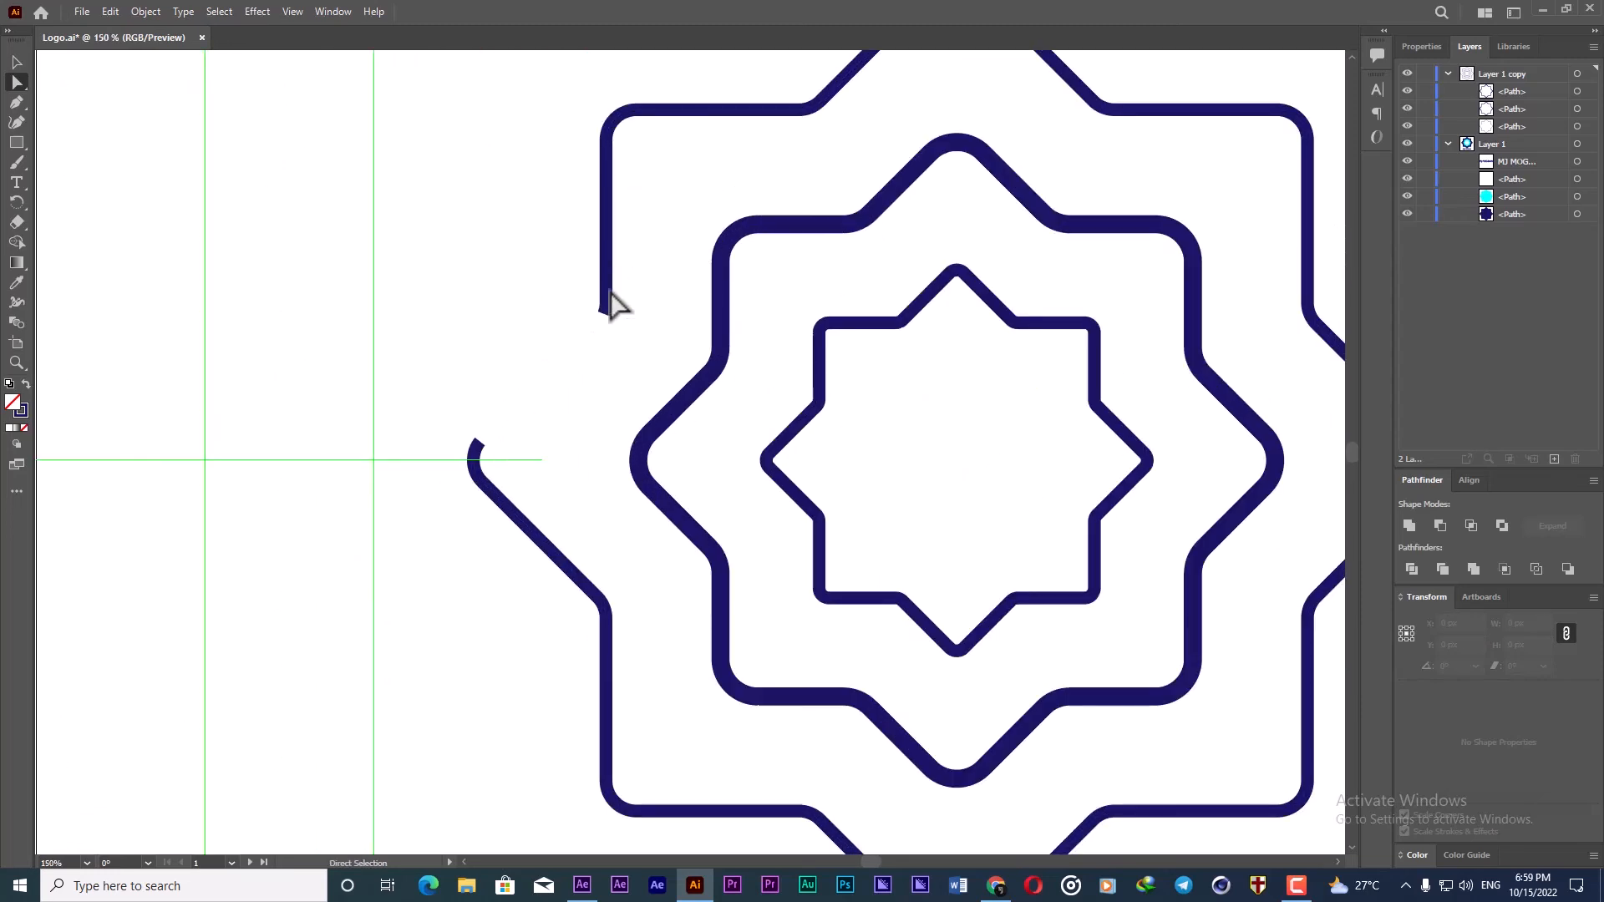
click(611, 296)
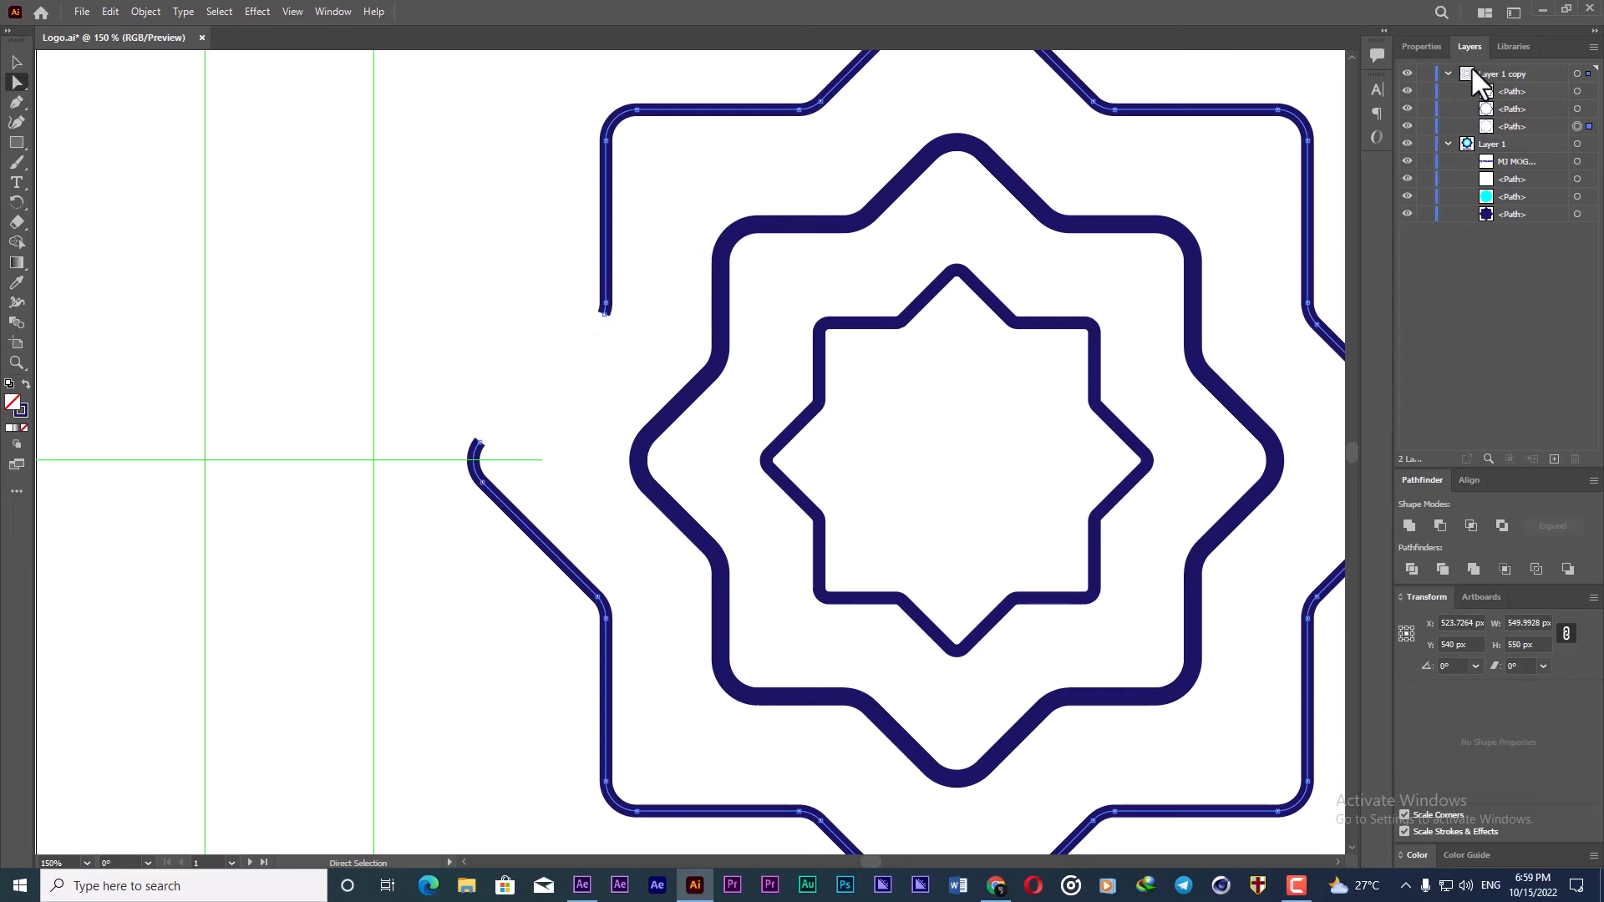
click(1421, 47)
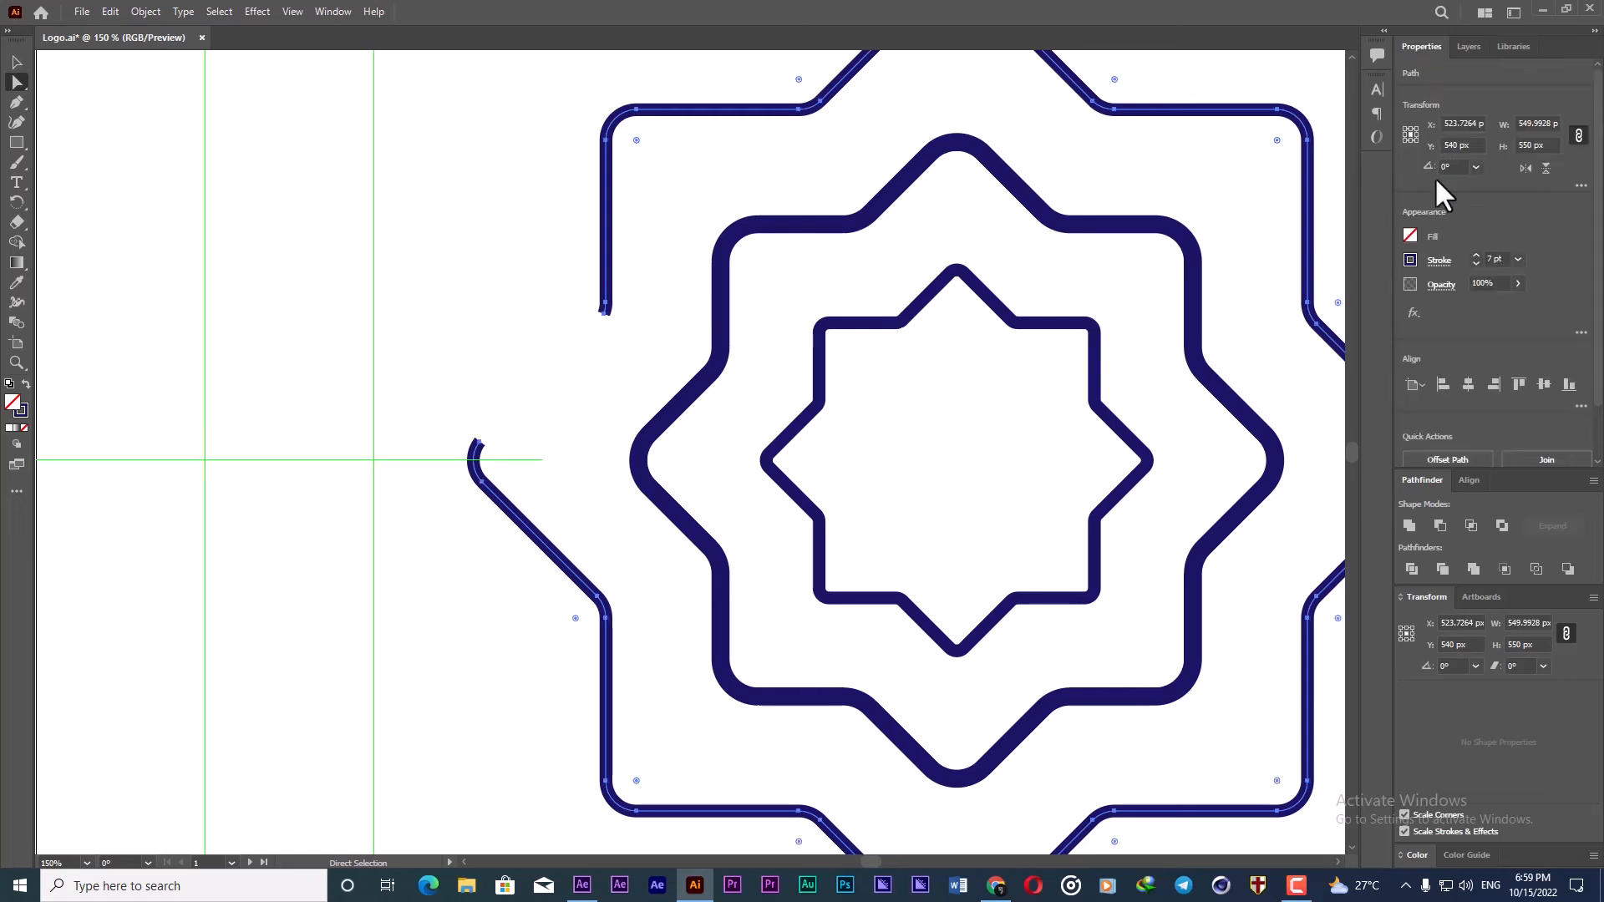
click(1437, 261)
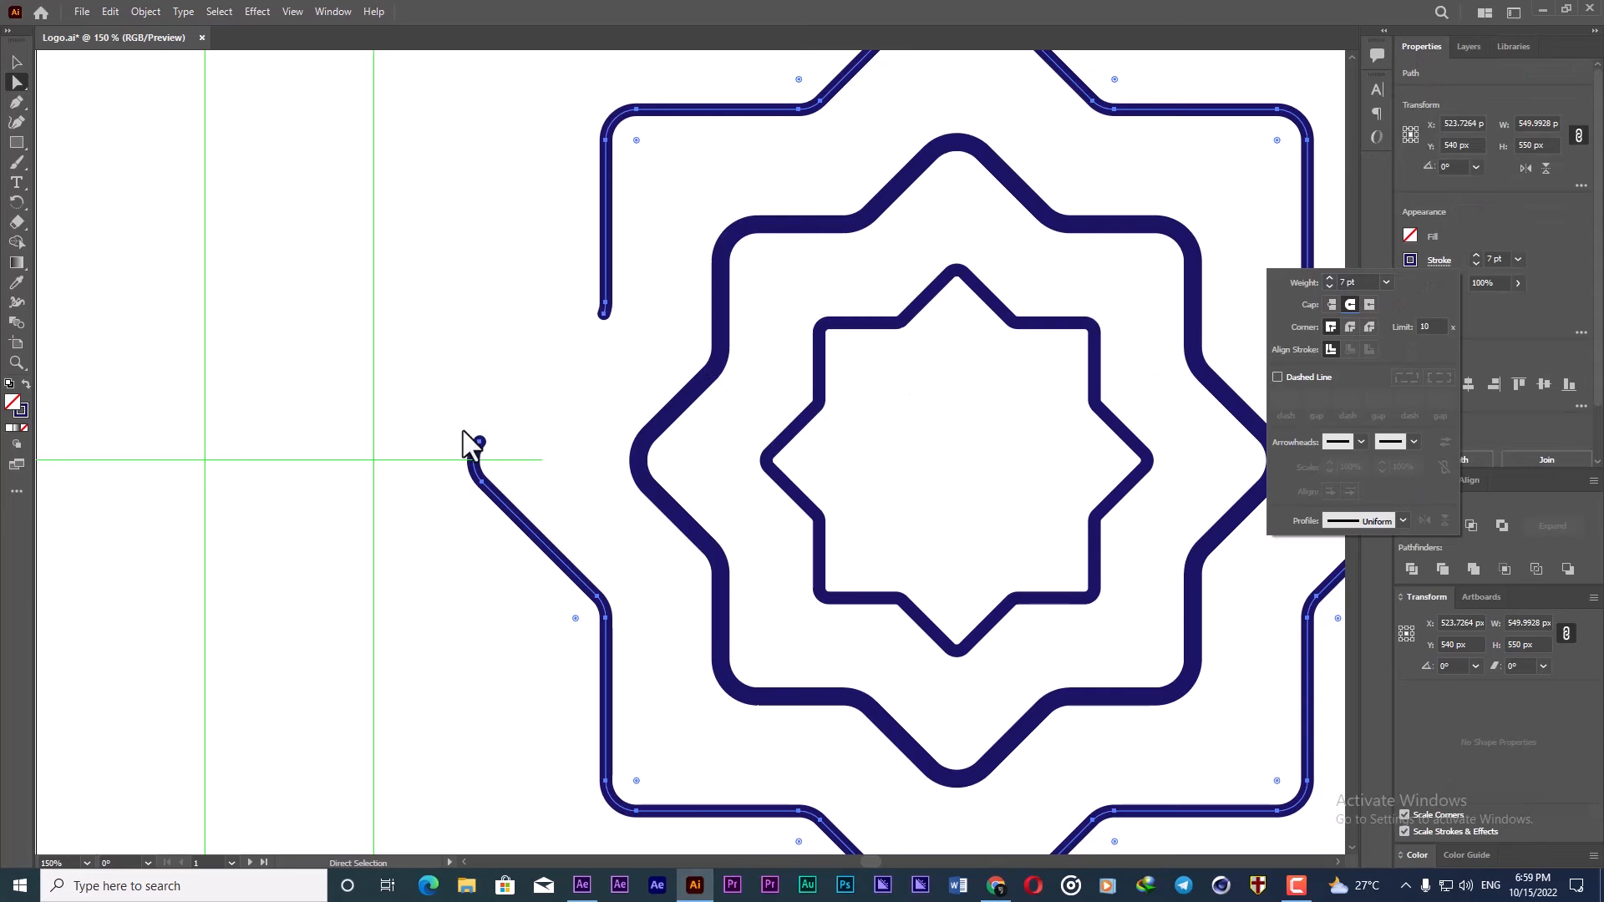
scroll(596, 359, down, 4)
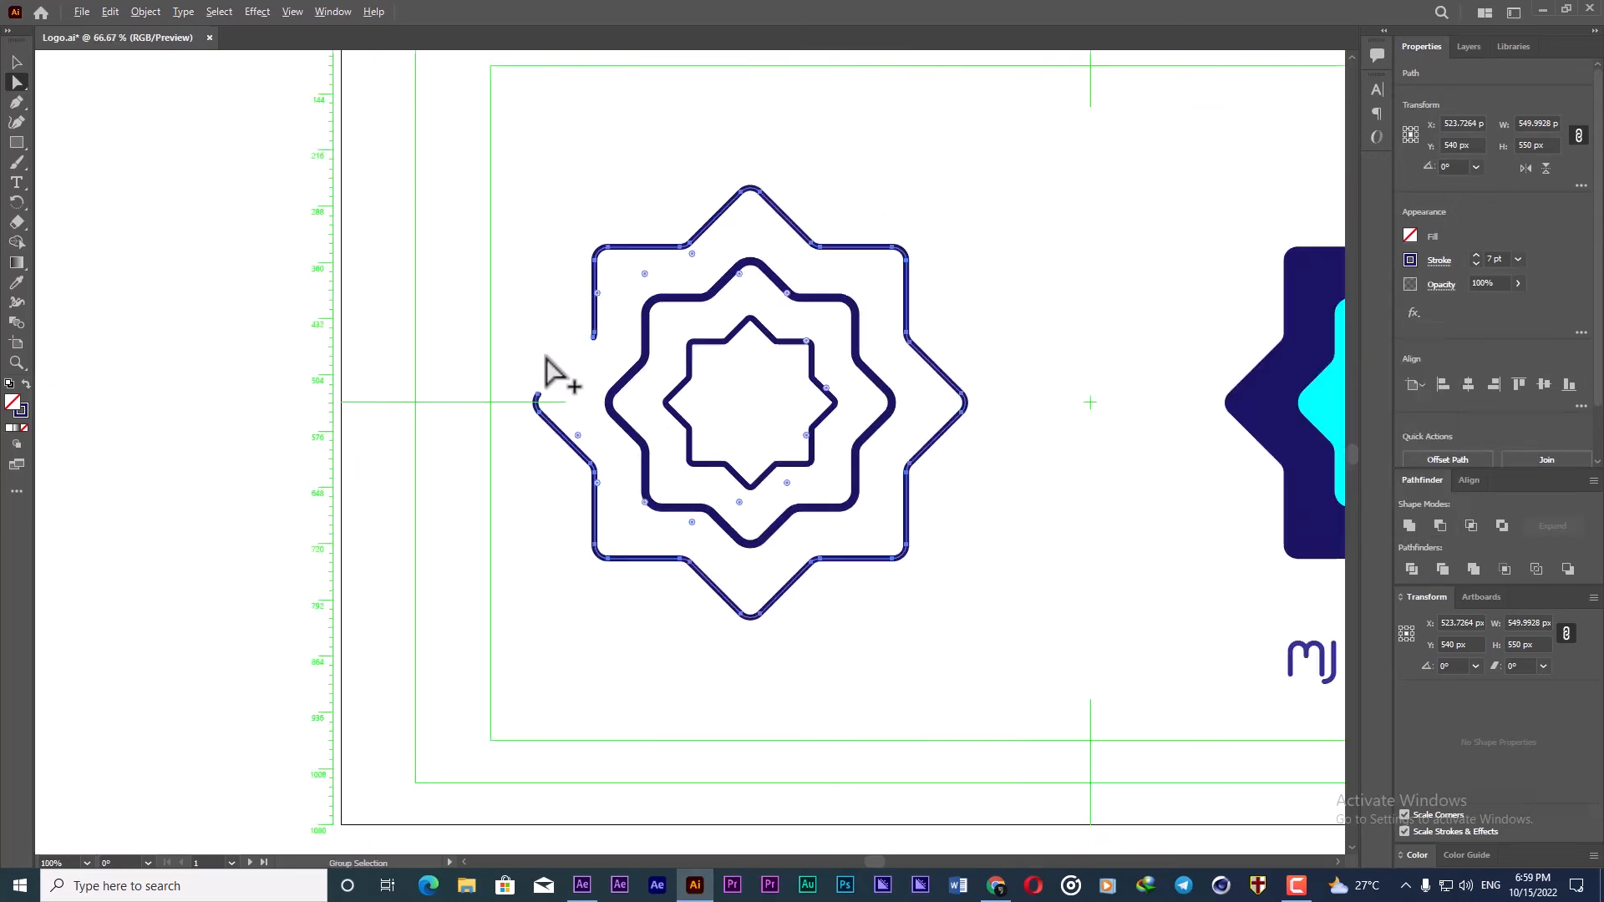
click(967, 476)
scroll(967, 477, down, 1)
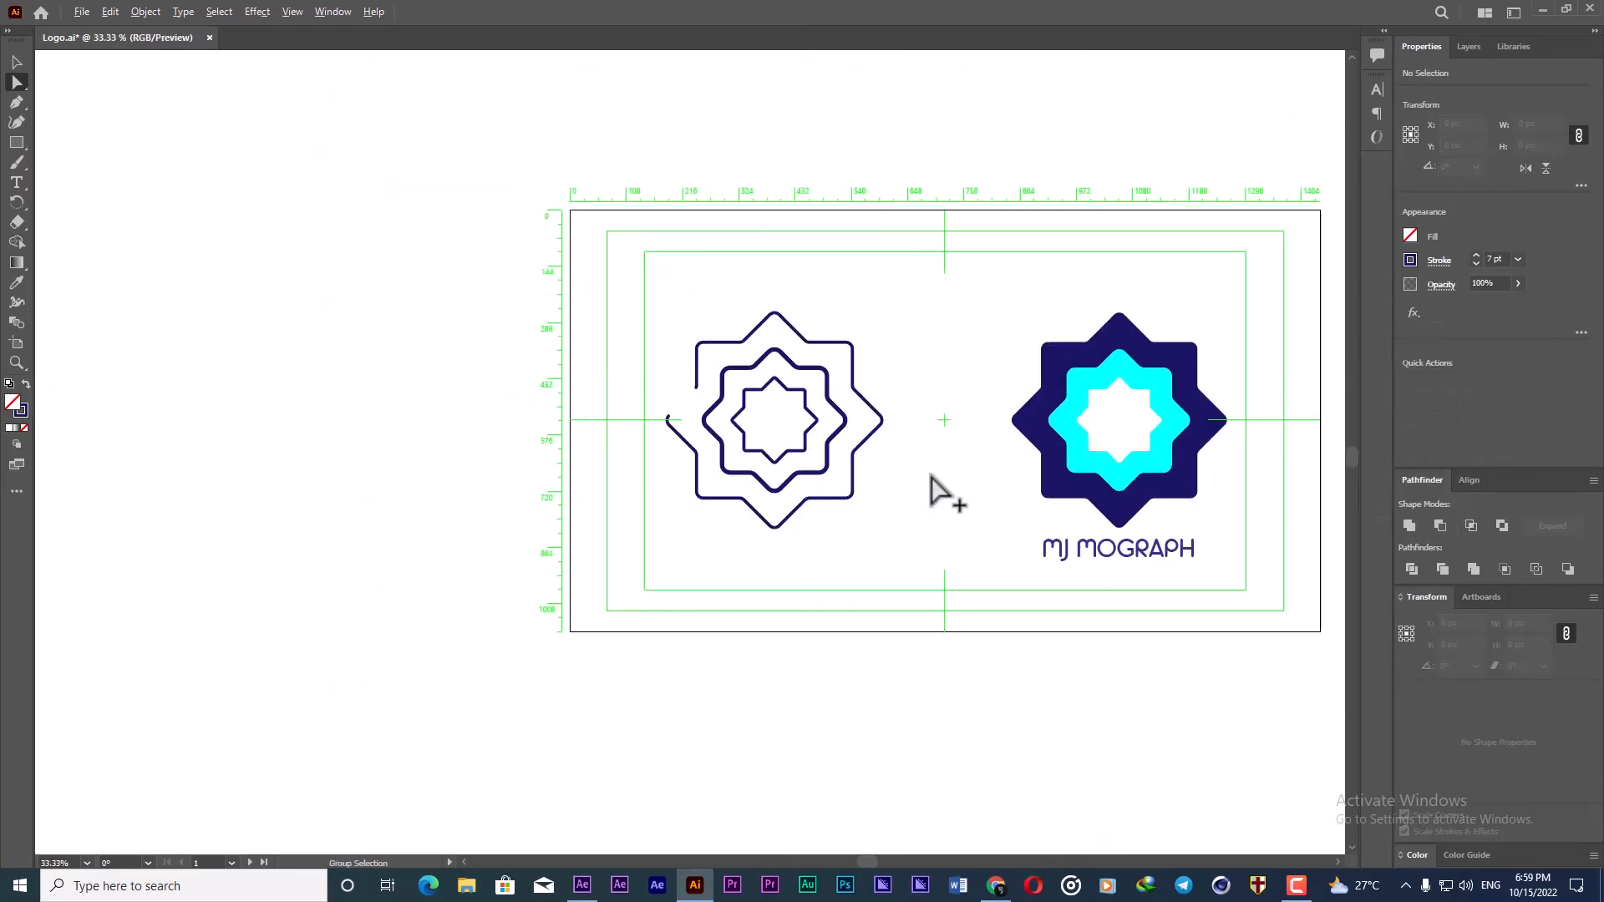
scroll(936, 481, up, 2)
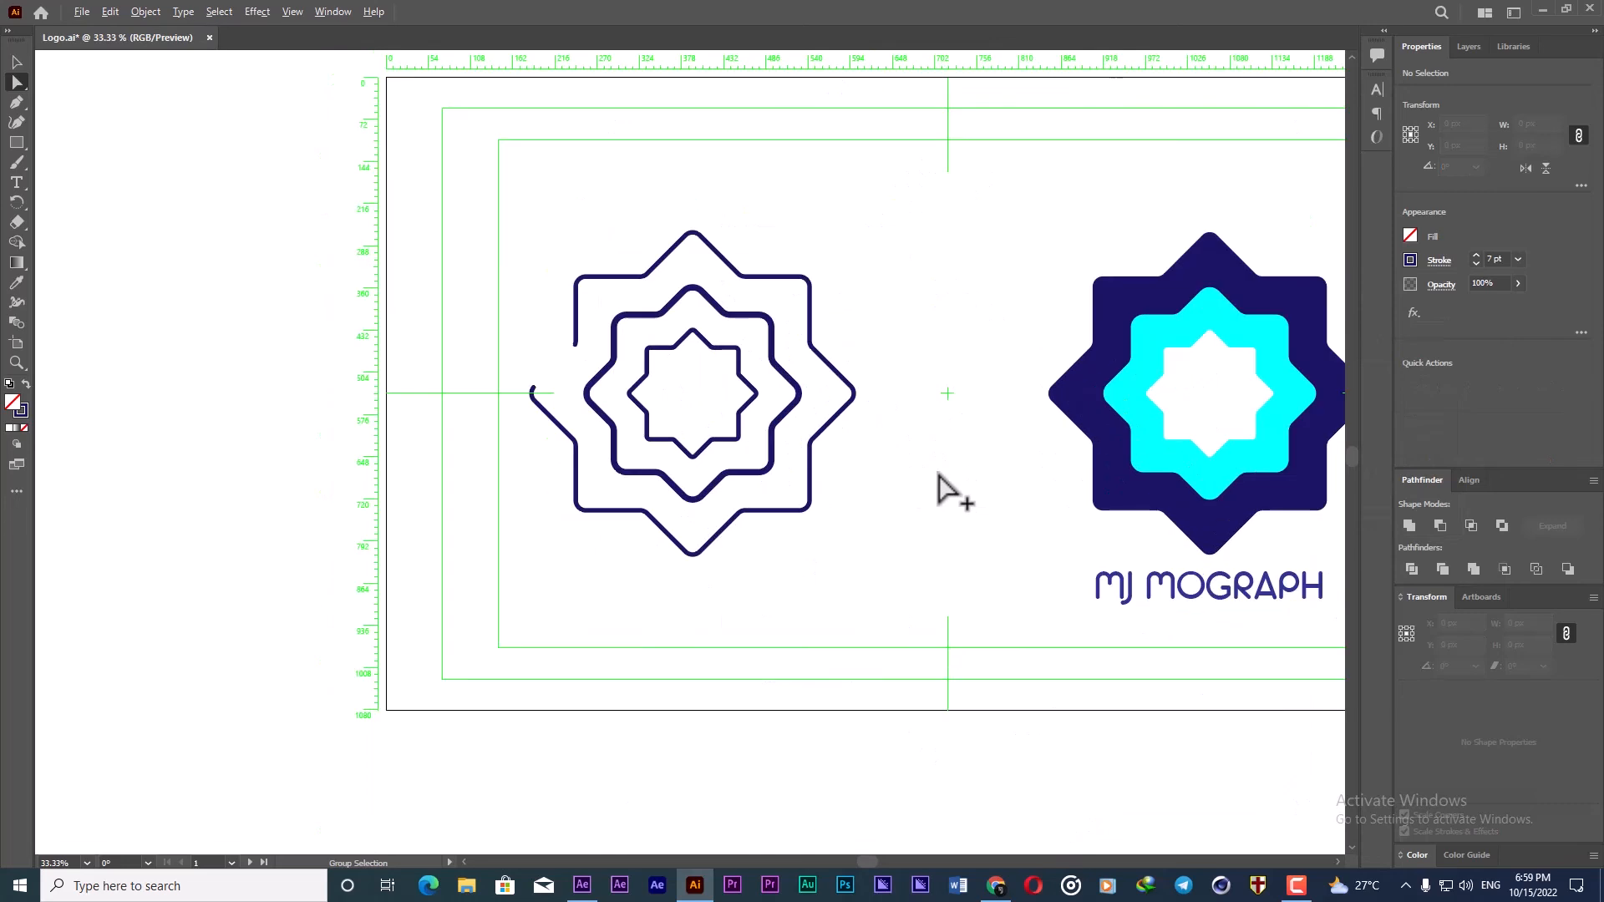
Step: Set the open outer star outline's stroke weight to 10 pt
click(792, 513)
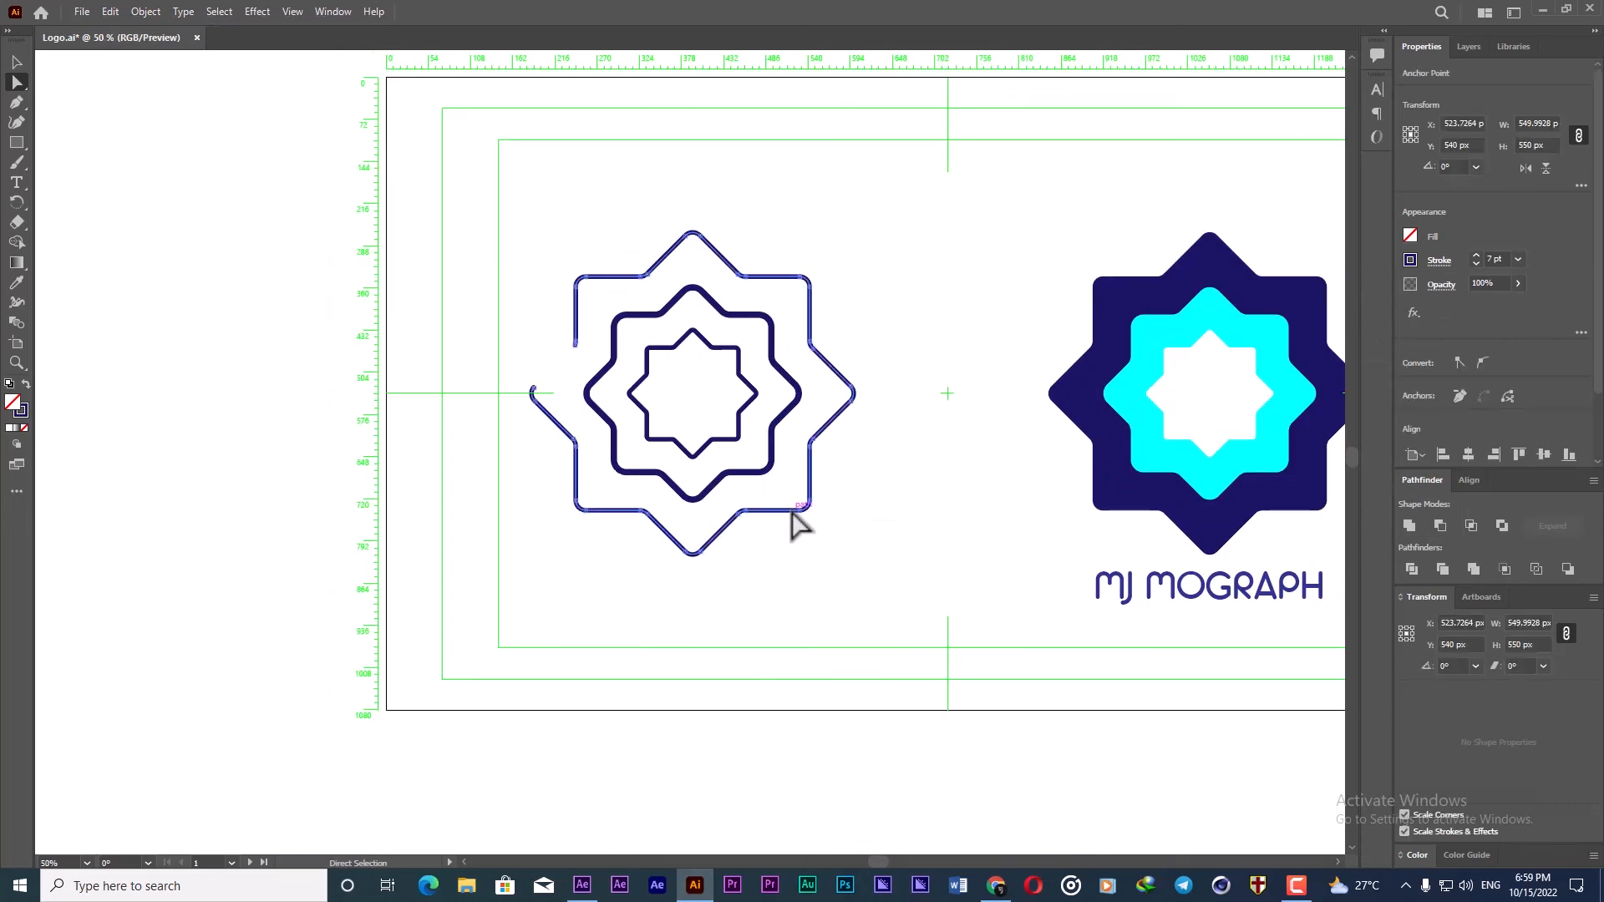
click(1476, 255)
click(1476, 255)
click(1477, 254)
click(1476, 254)
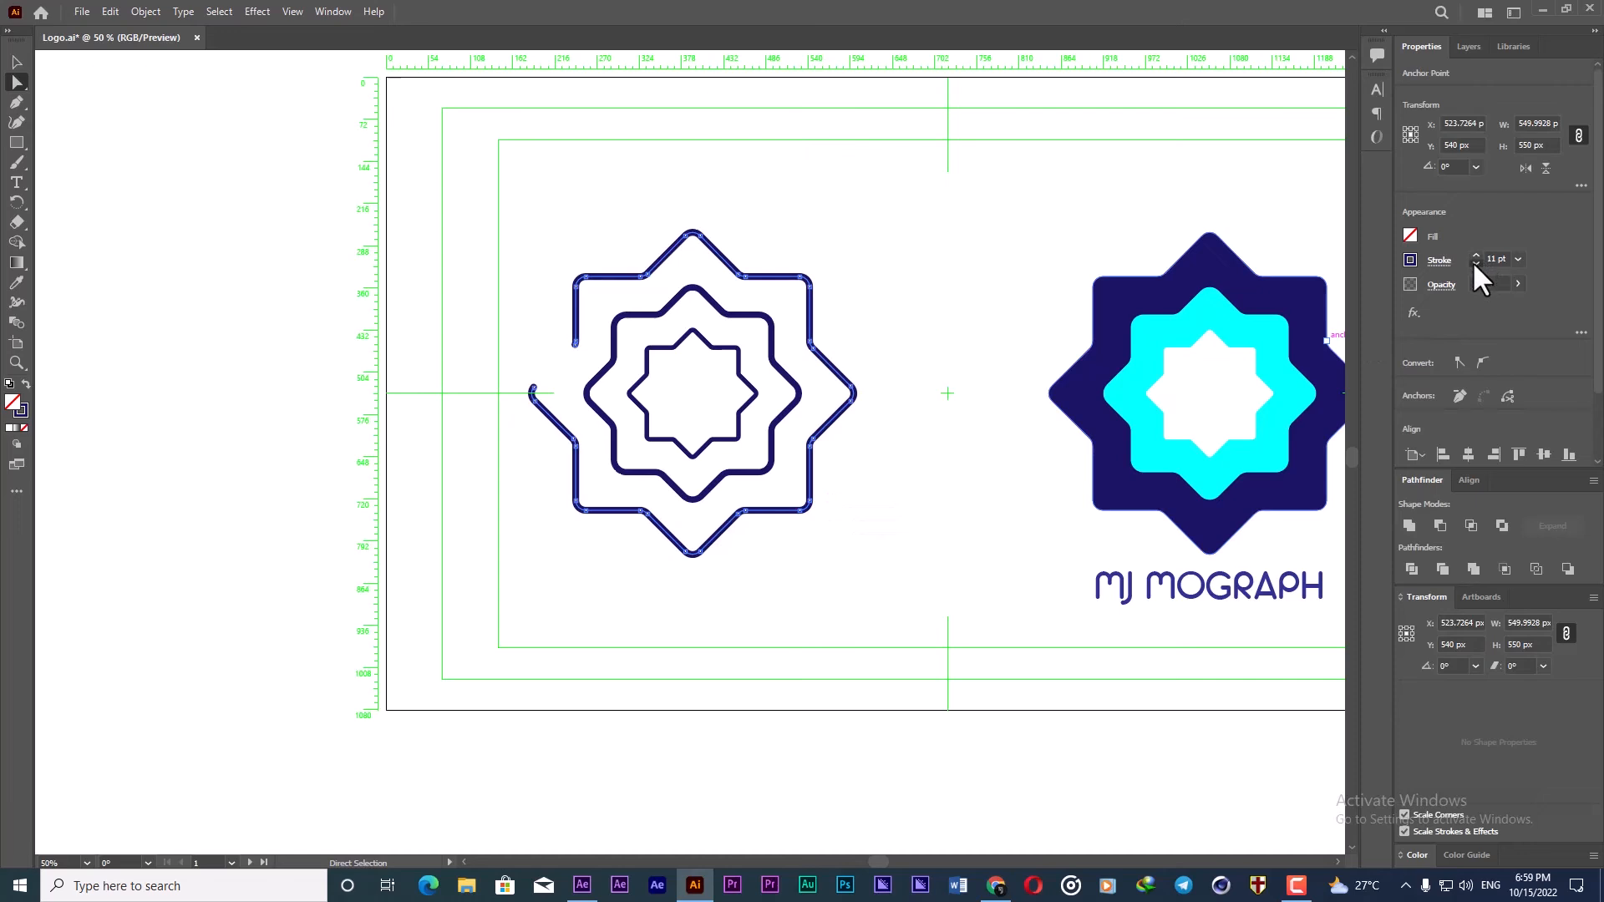
click(1476, 265)
click(934, 326)
scroll(919, 345, down, 1)
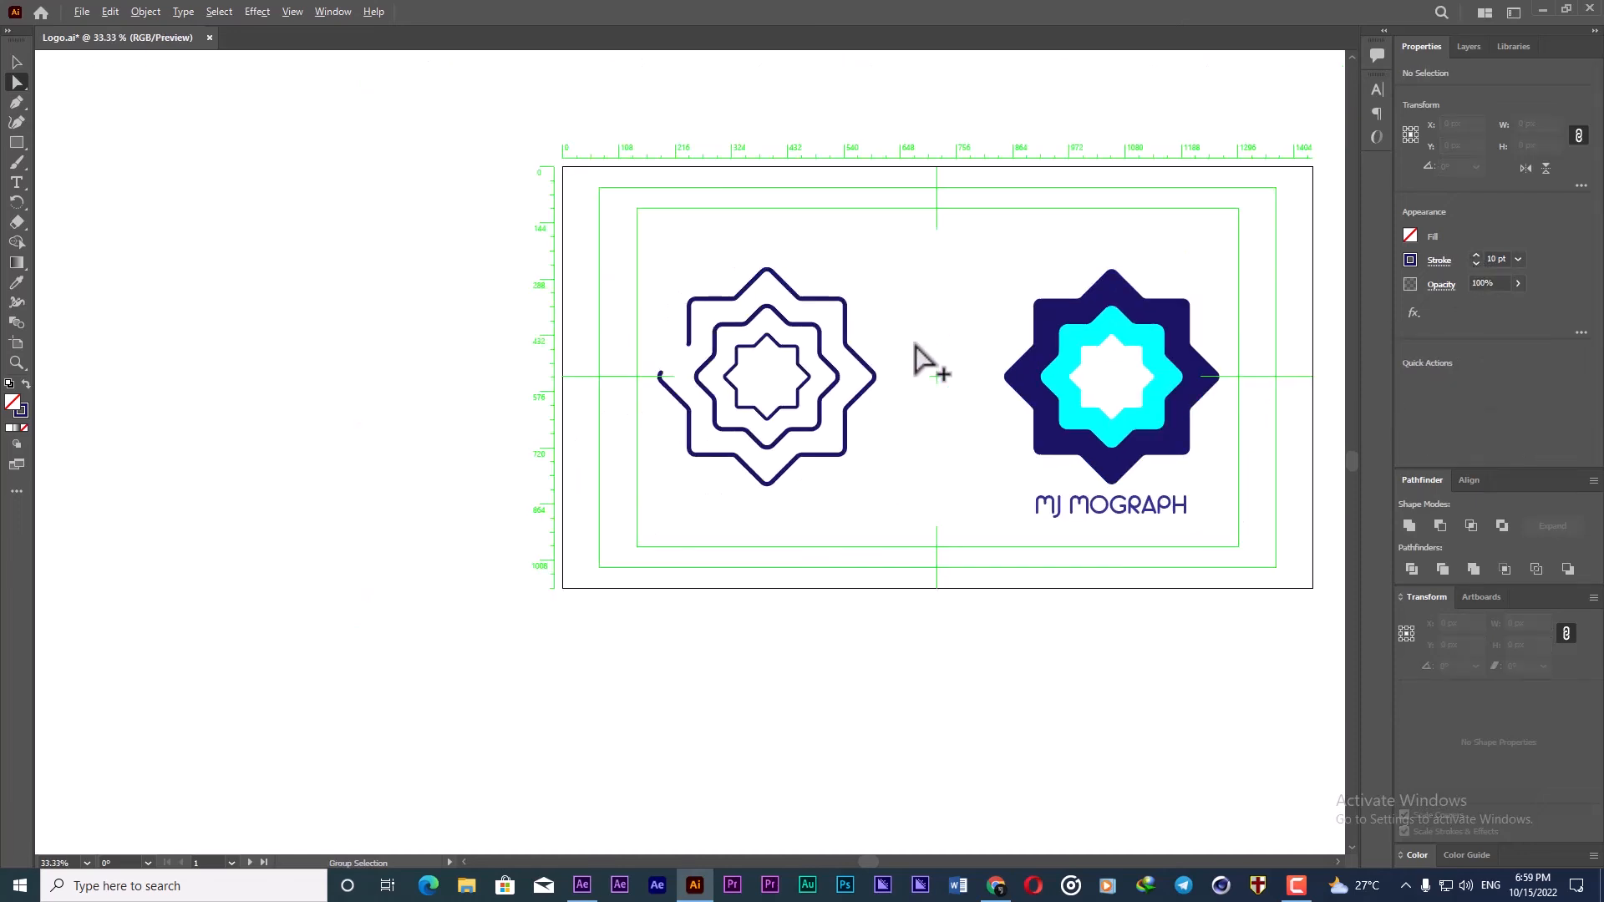
scroll(916, 345, up, 1)
scroll(916, 344, down, 1)
drag(941, 346, 849, 343)
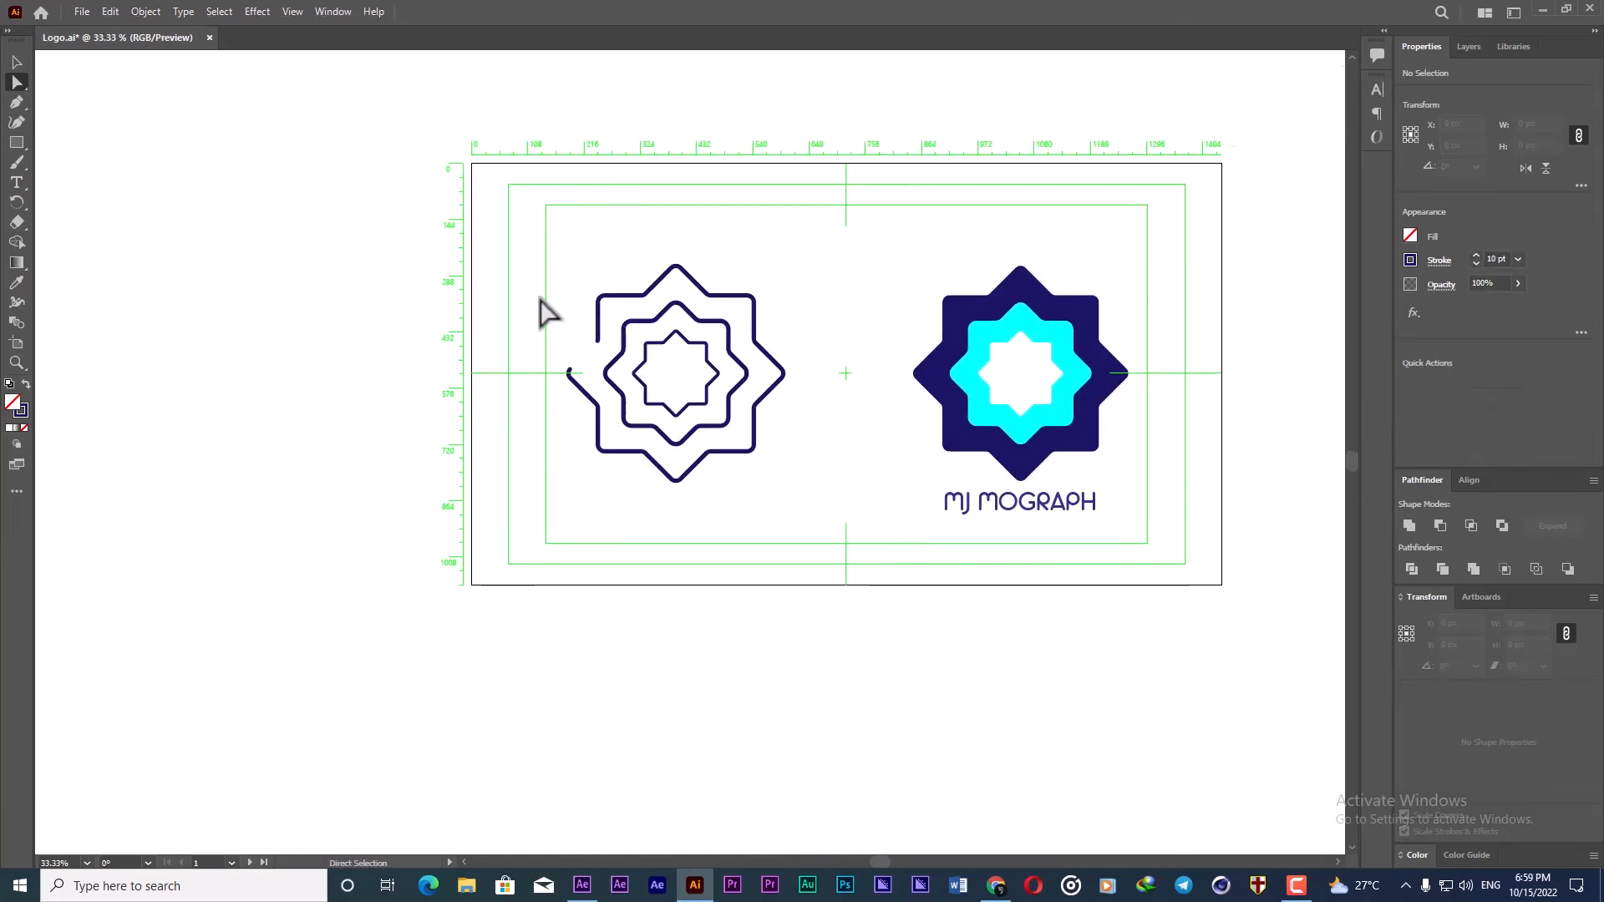
Step: Save the document as an Adobe Illustrator file named LOGO TUTORIAL in the LOGO Motion Tutorial folder
click(82, 12)
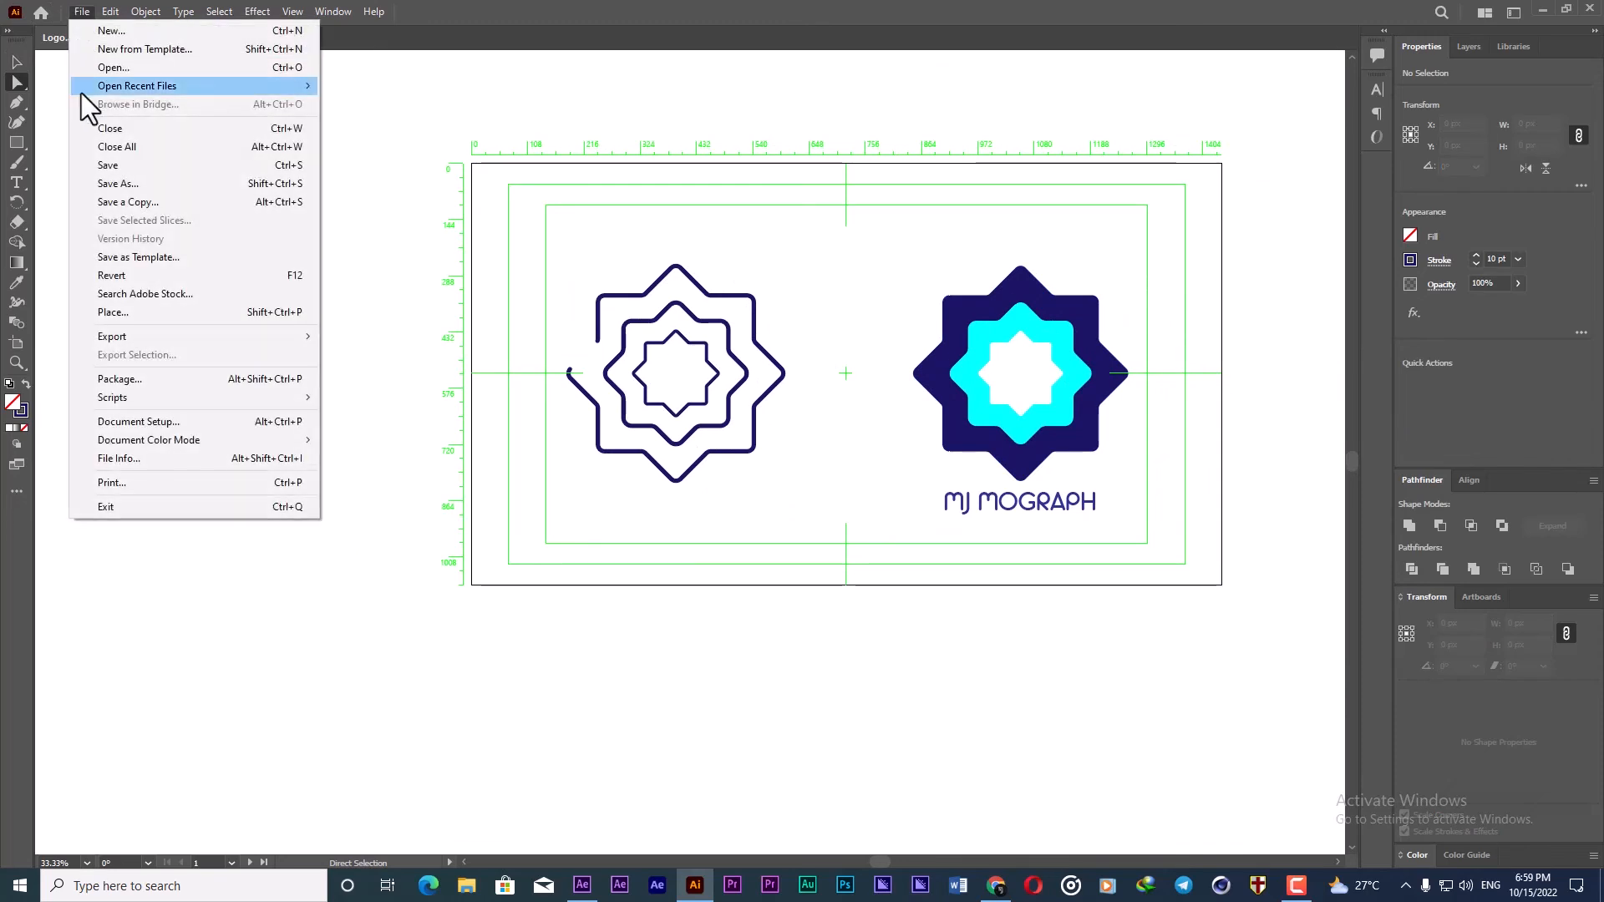
click(114, 184)
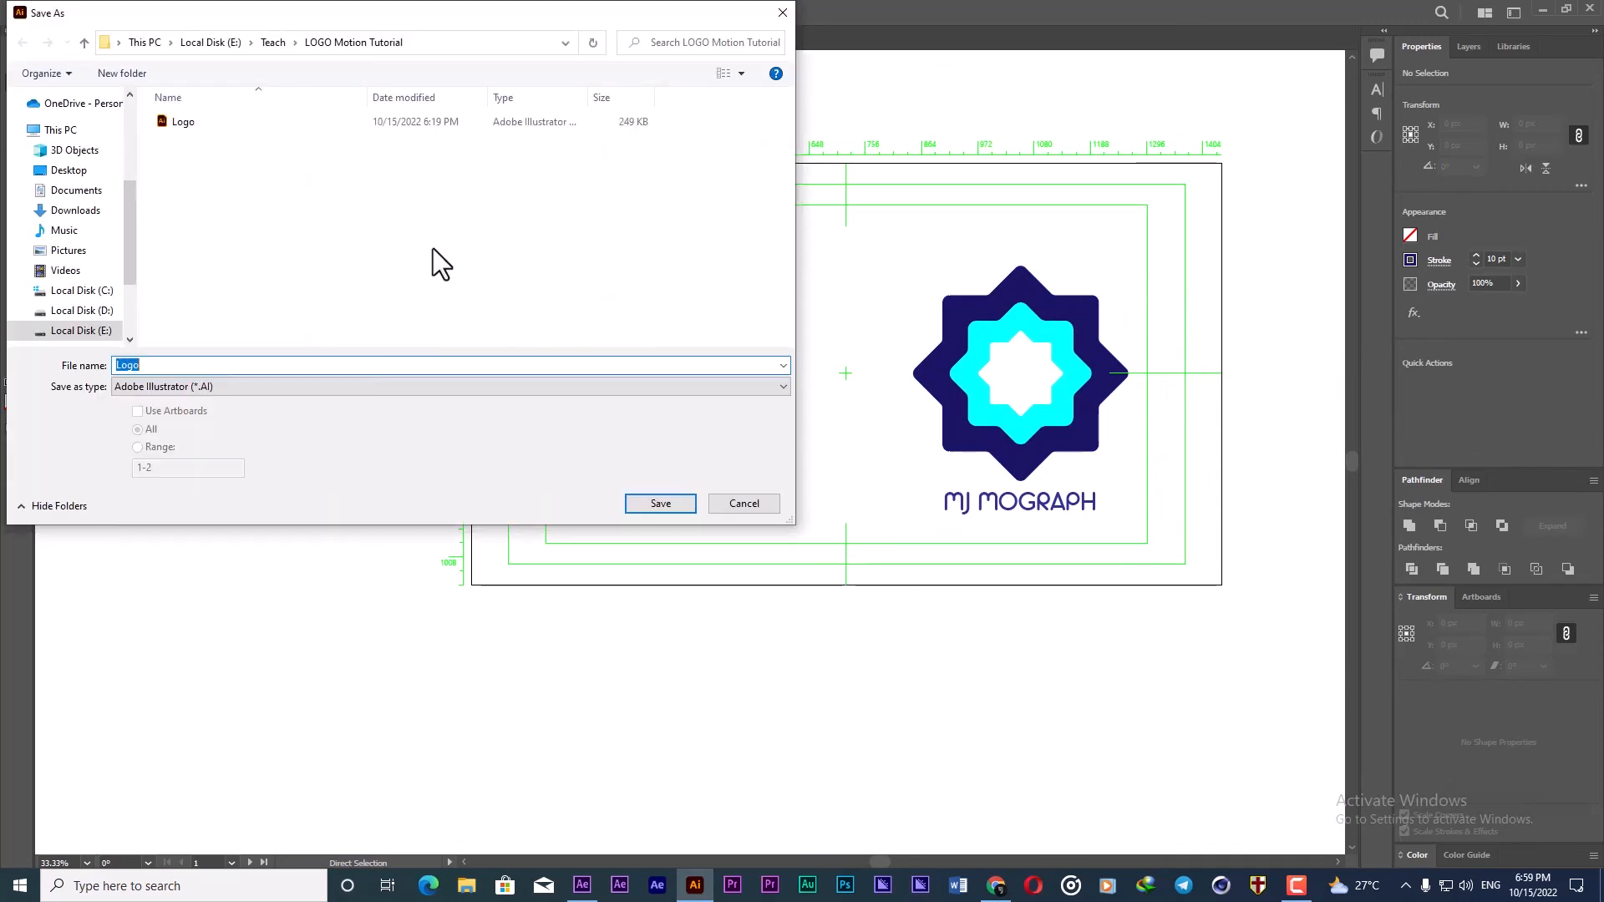
double_click(133, 365)
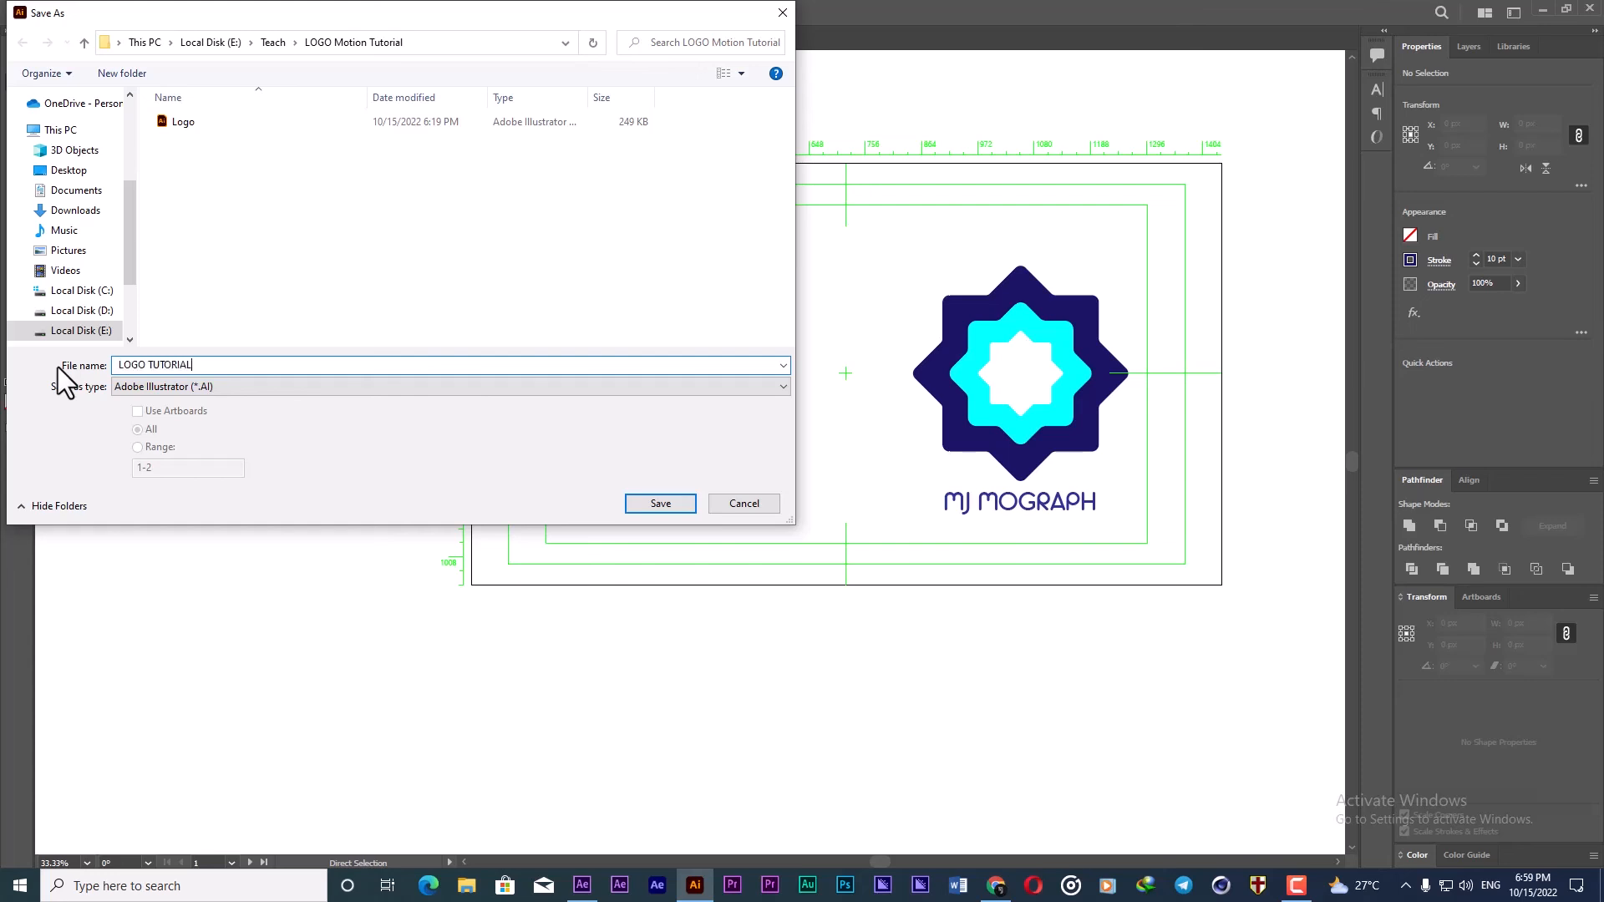
click(660, 504)
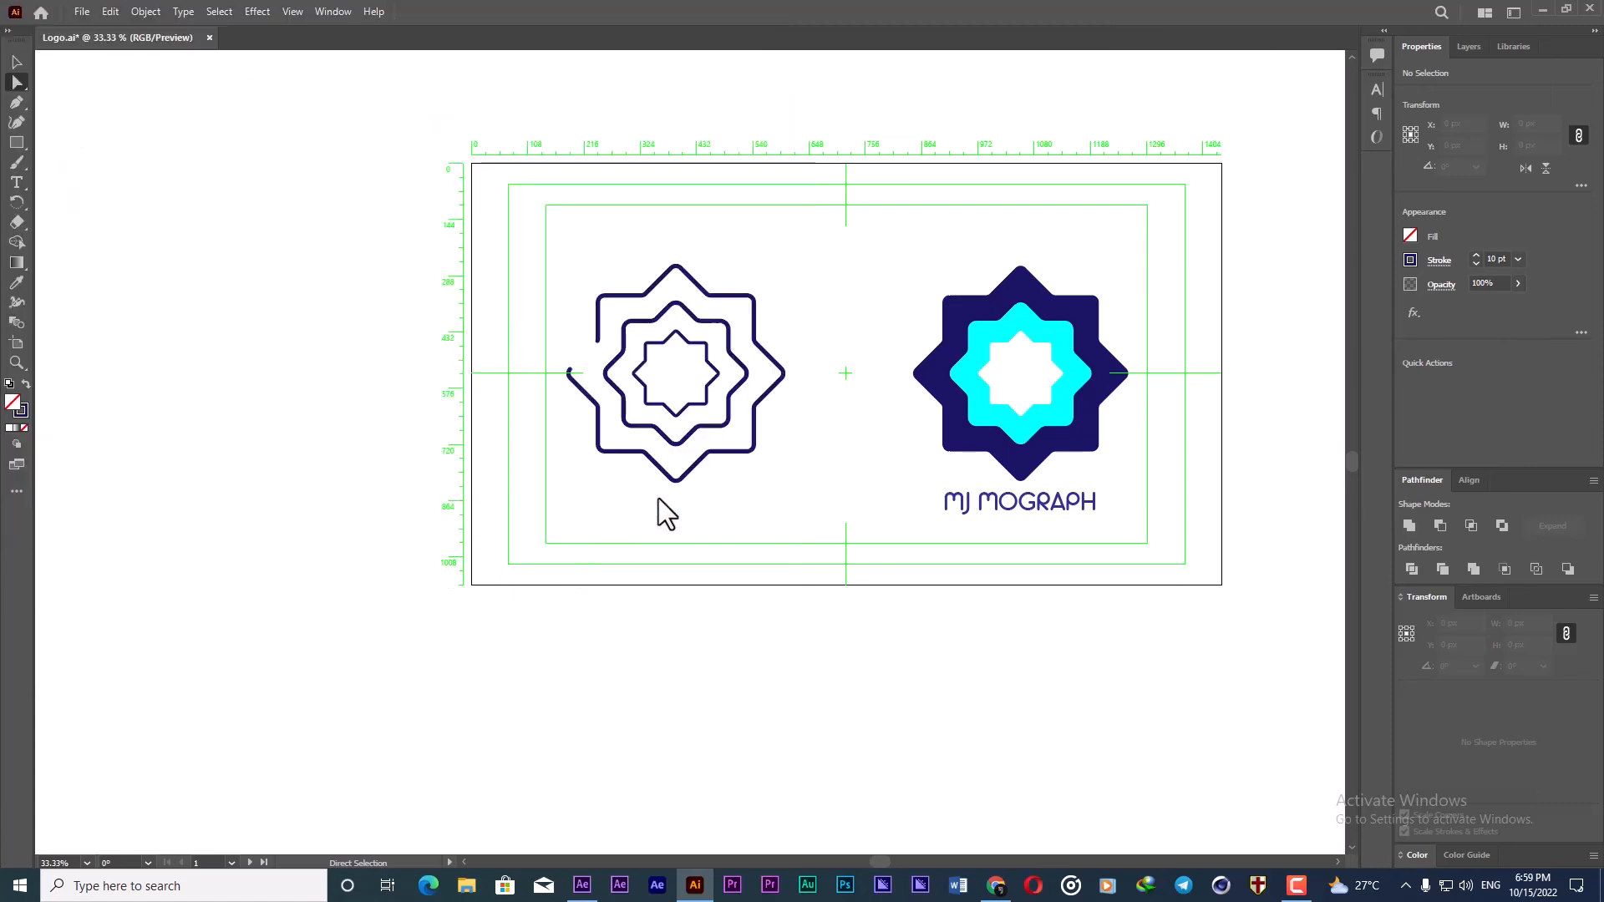
click(874, 676)
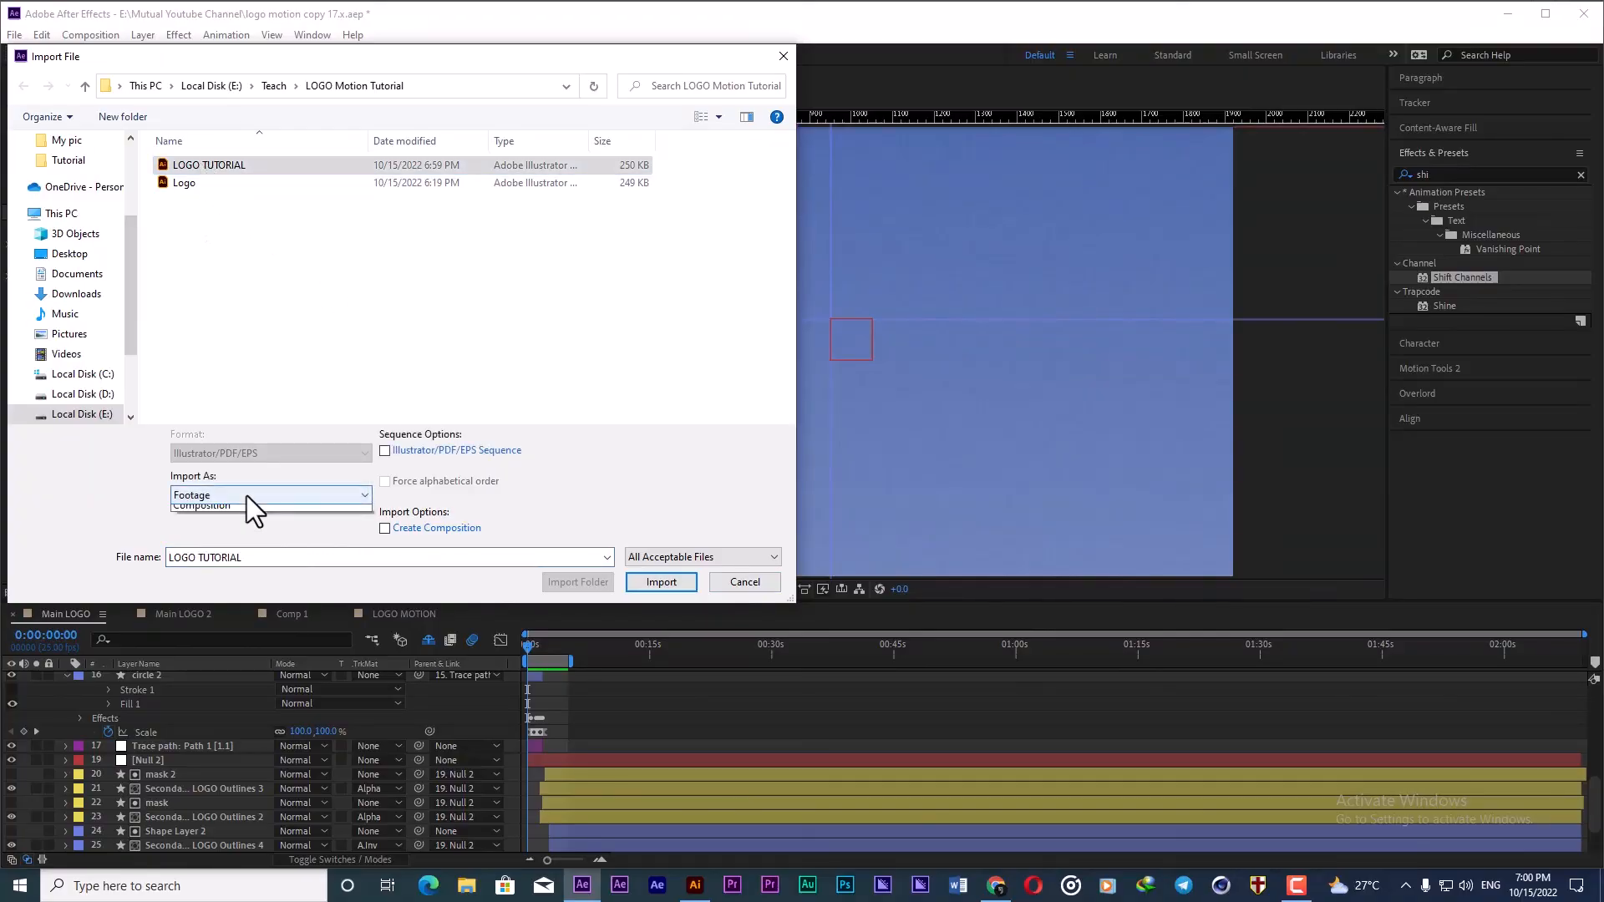
Step: Import the LOGO TUTORIAL Illustrator file into the After Effects project as Composition - Retain Layer Sizes
click(248, 494)
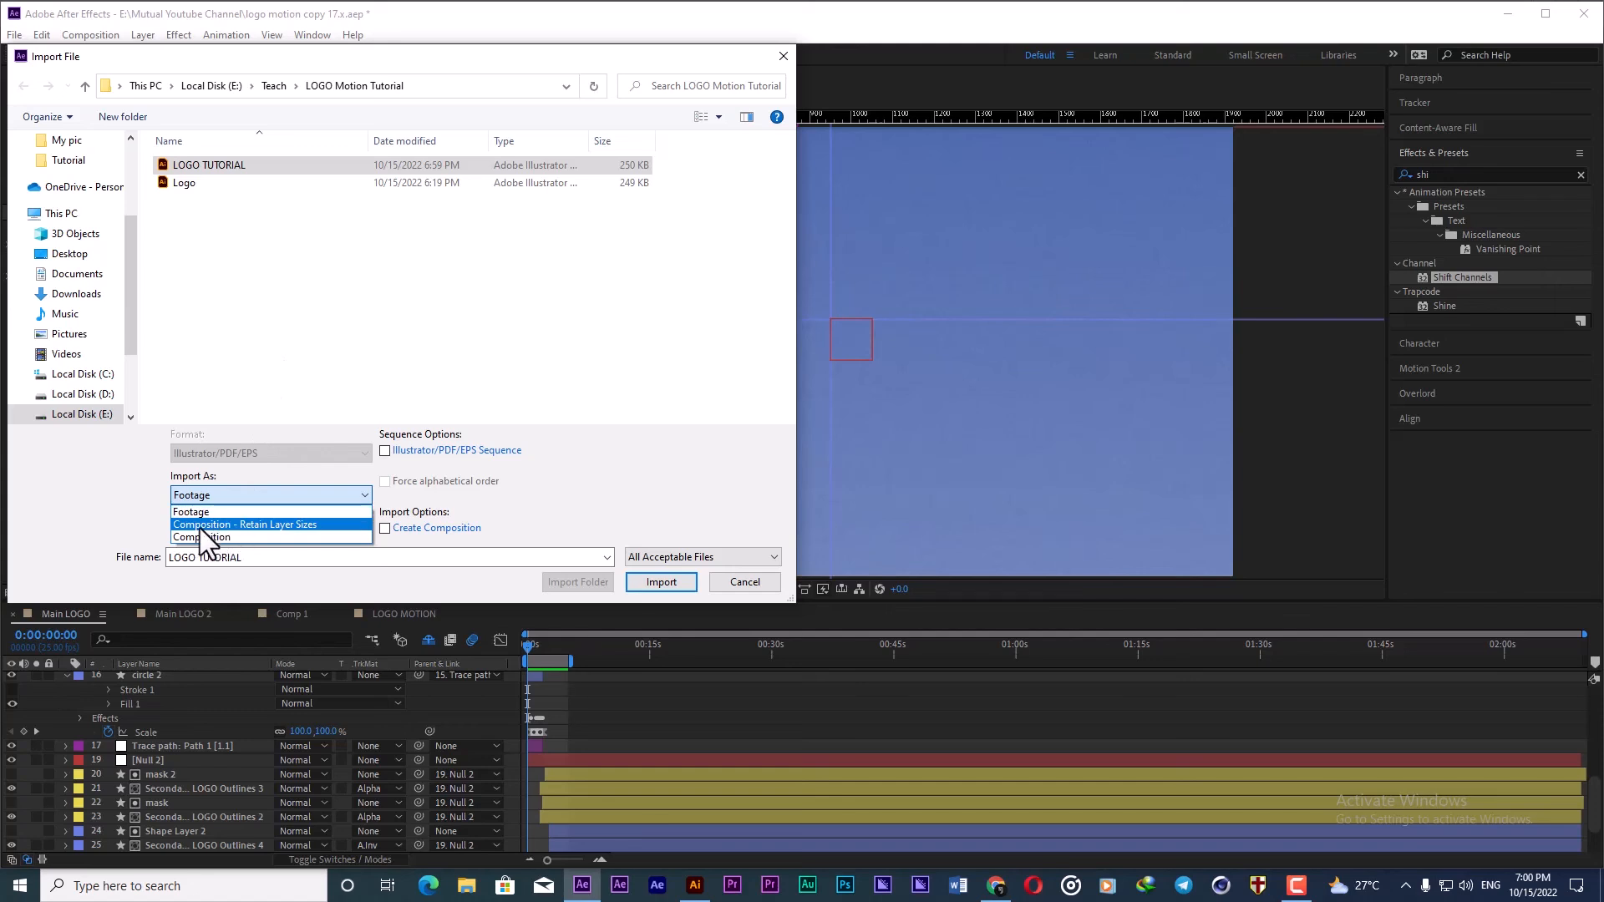
click(258, 525)
click(661, 582)
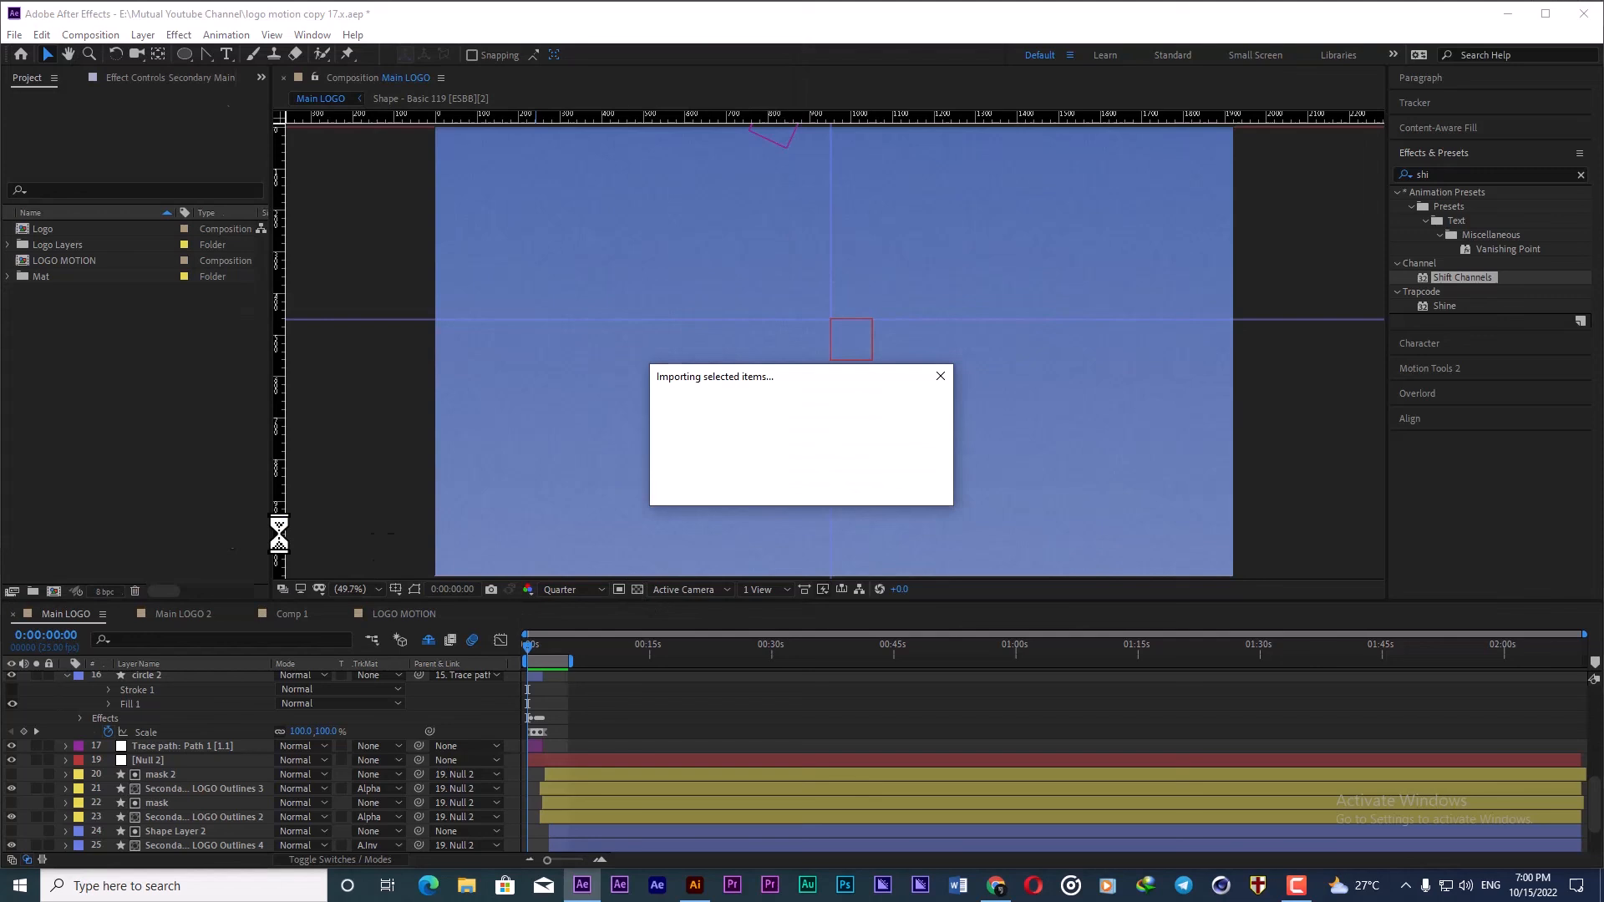
click(104, 418)
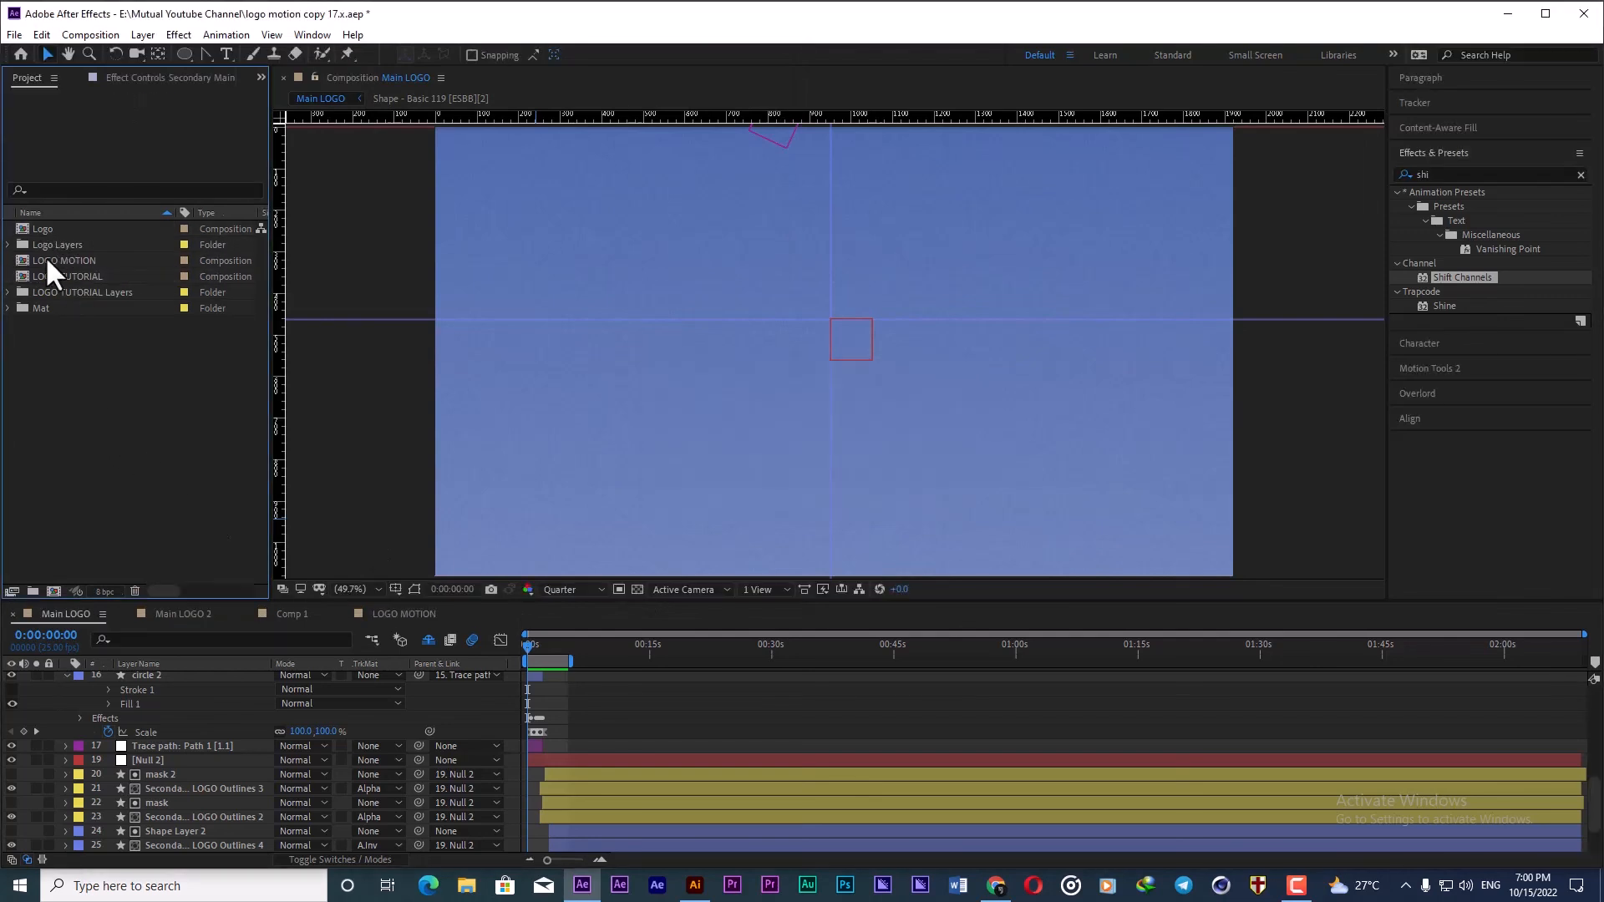
Step: Open the LOGO TUTORIAL composition and set its preview resolution to Full
mouse_move(61, 276)
mouse_down()
mouse_move(56, 594)
mouse_move(50, 275)
mouse_up()
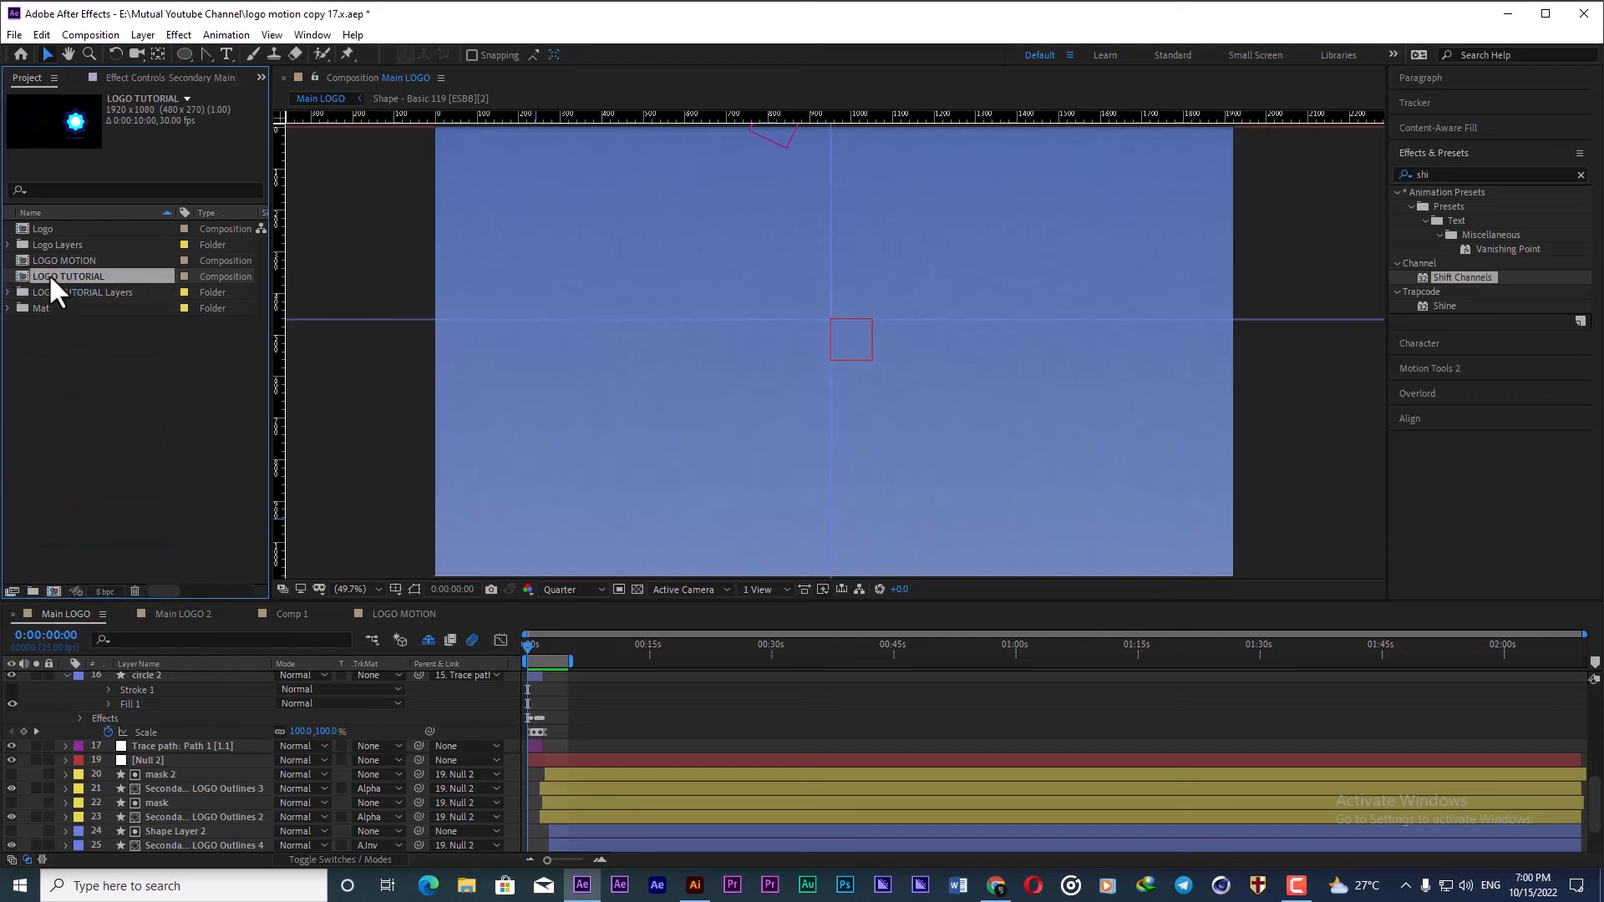
double_click(58, 278)
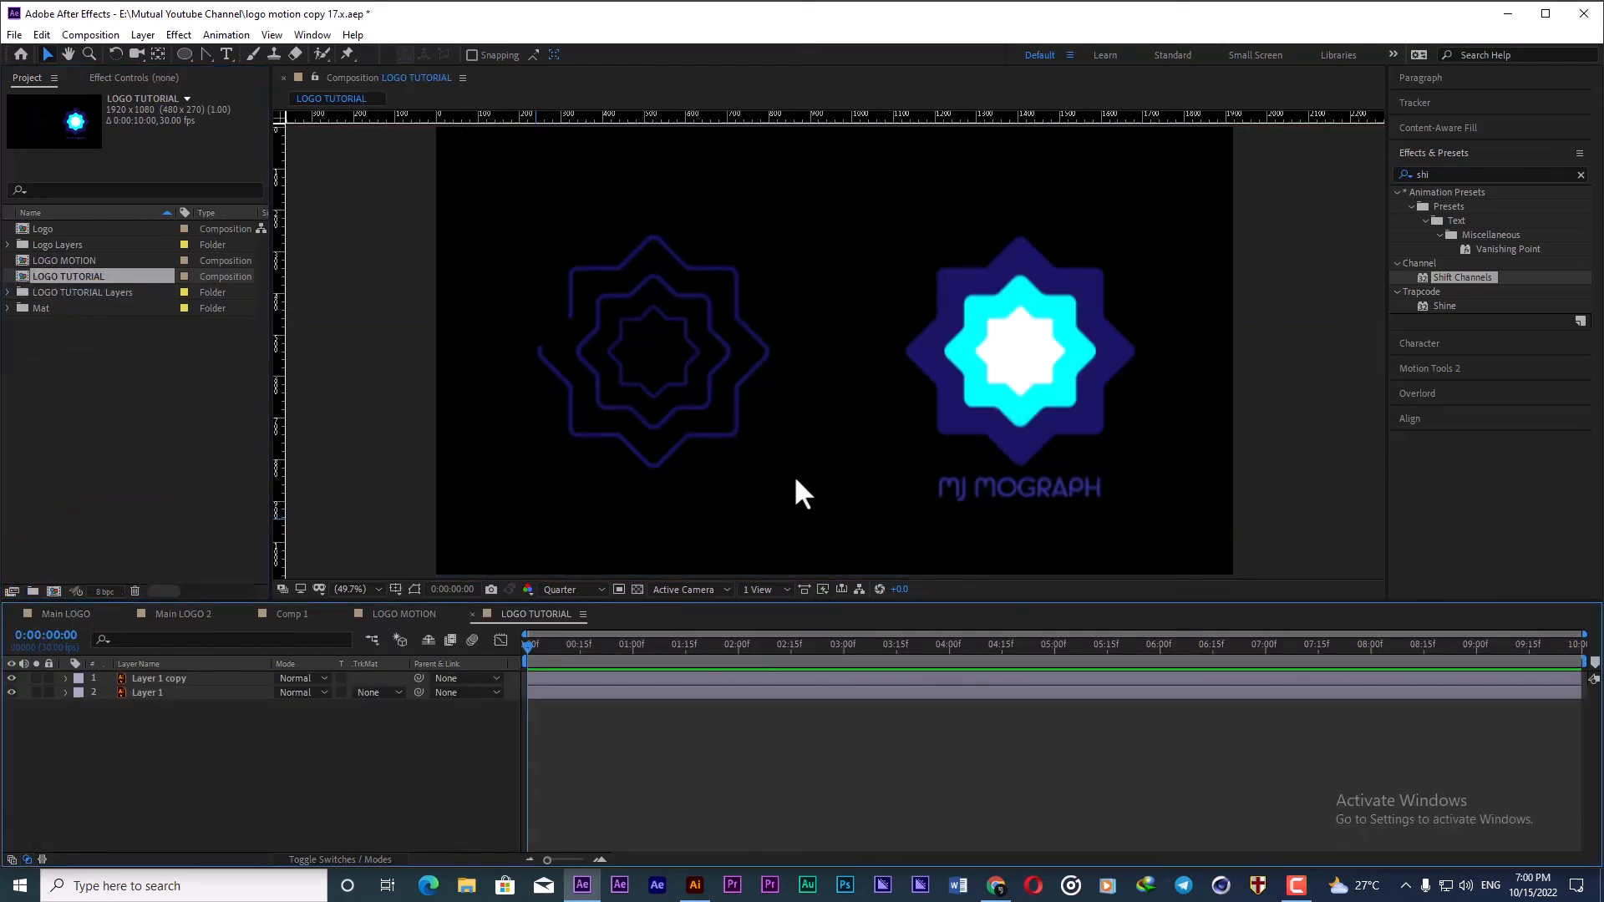
click(584, 590)
click(585, 629)
key(comma)
key(comma)
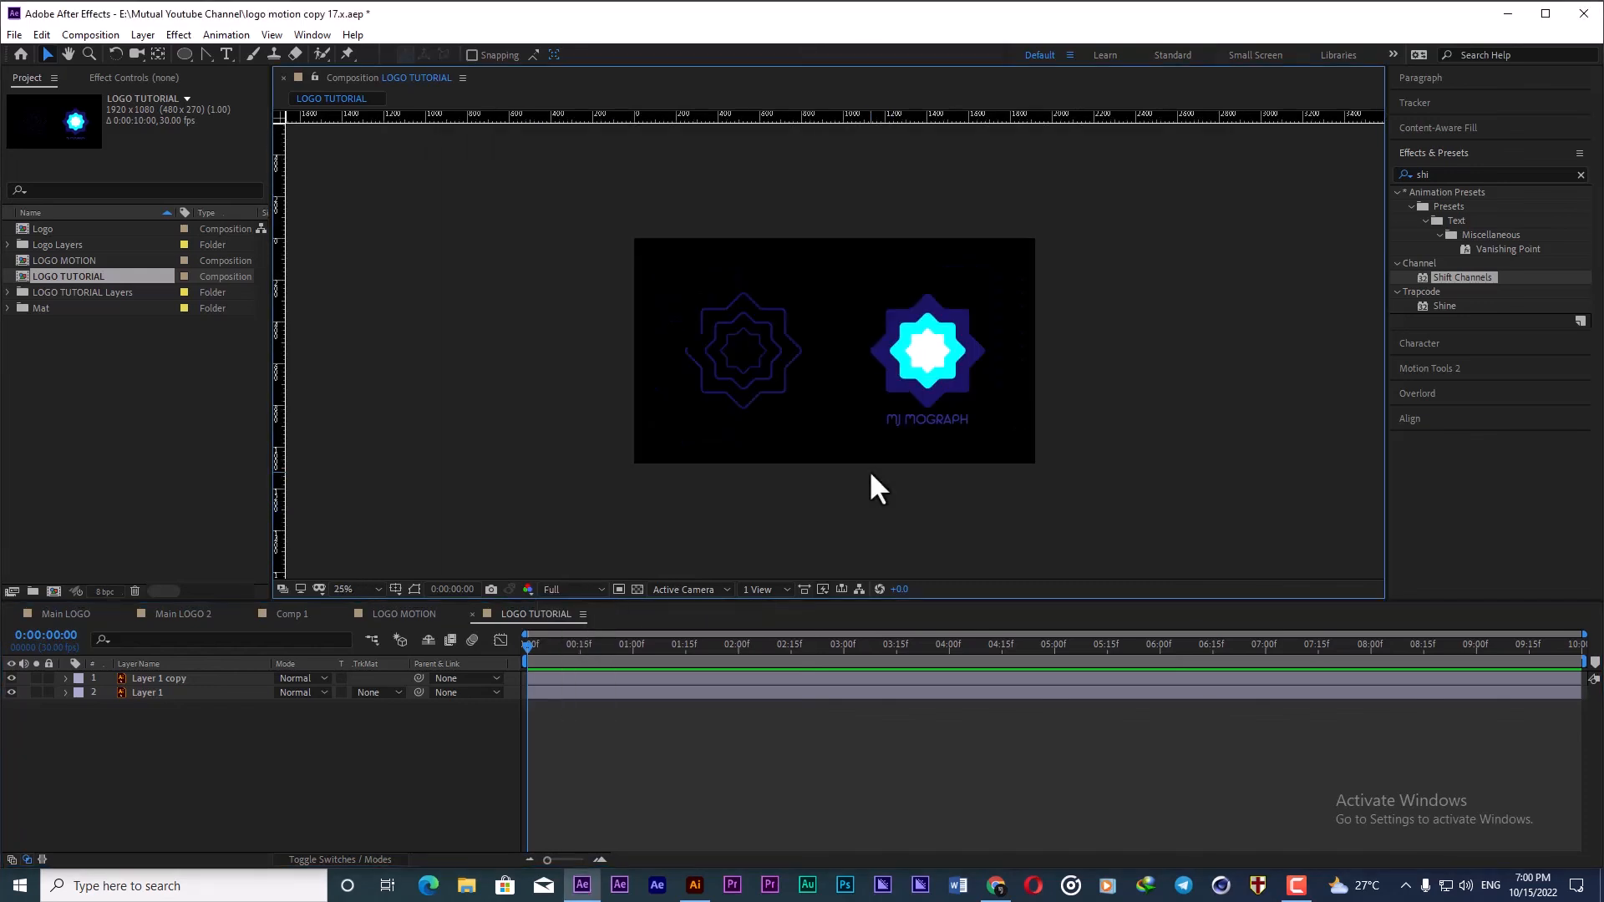
Step: Rename the filled logo layer "main" and the outline logo layer "stroke"
click(163, 695)
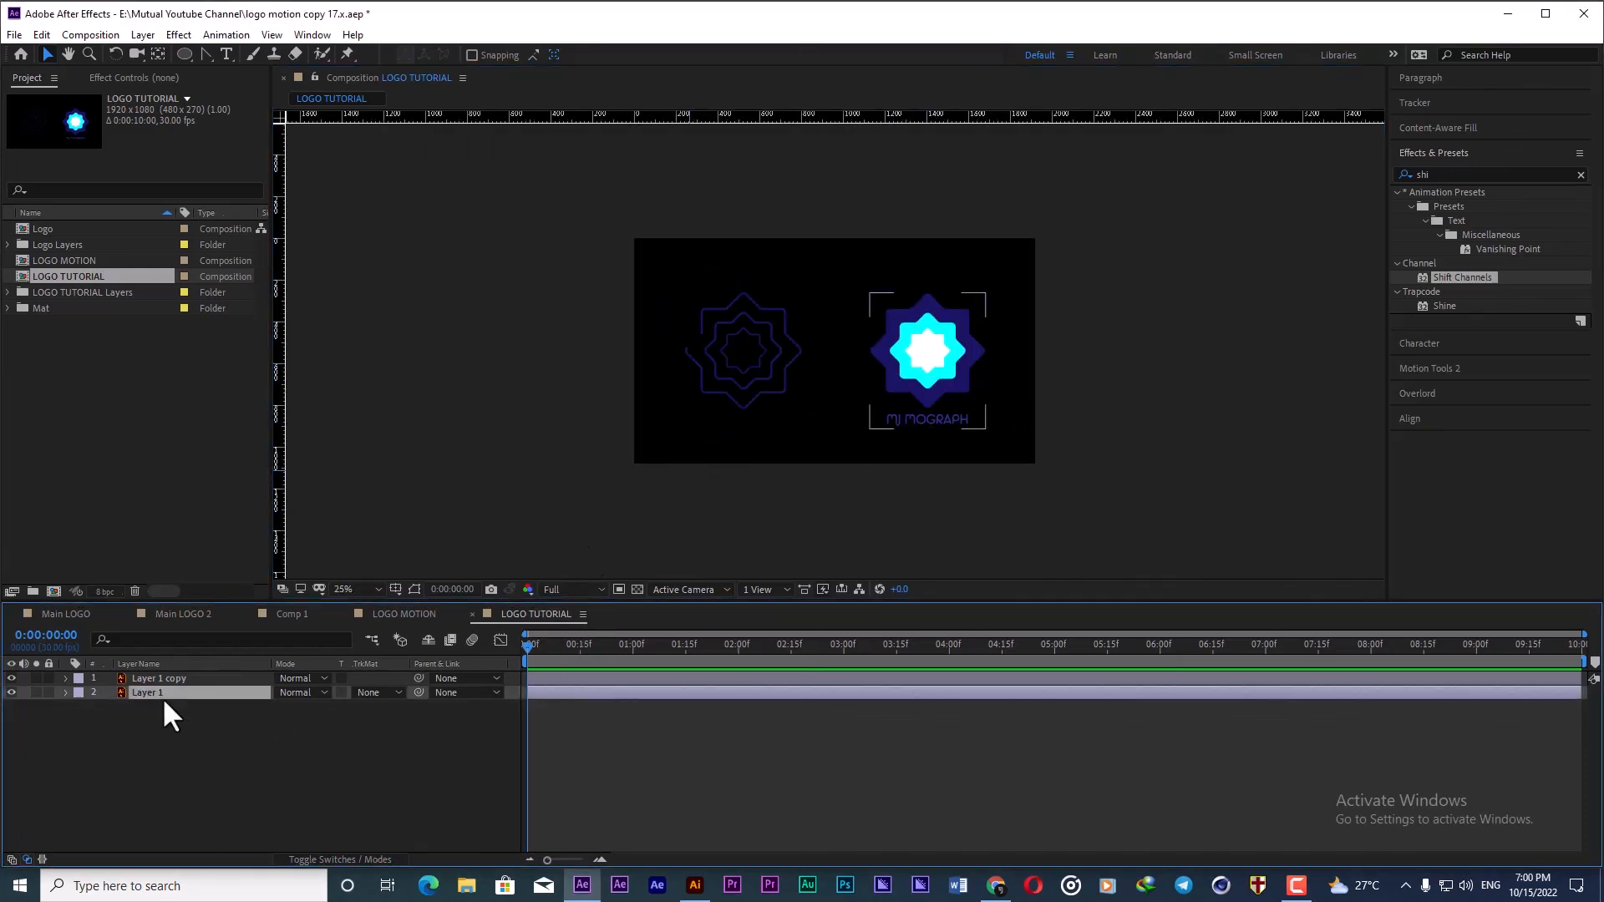
key(Return)
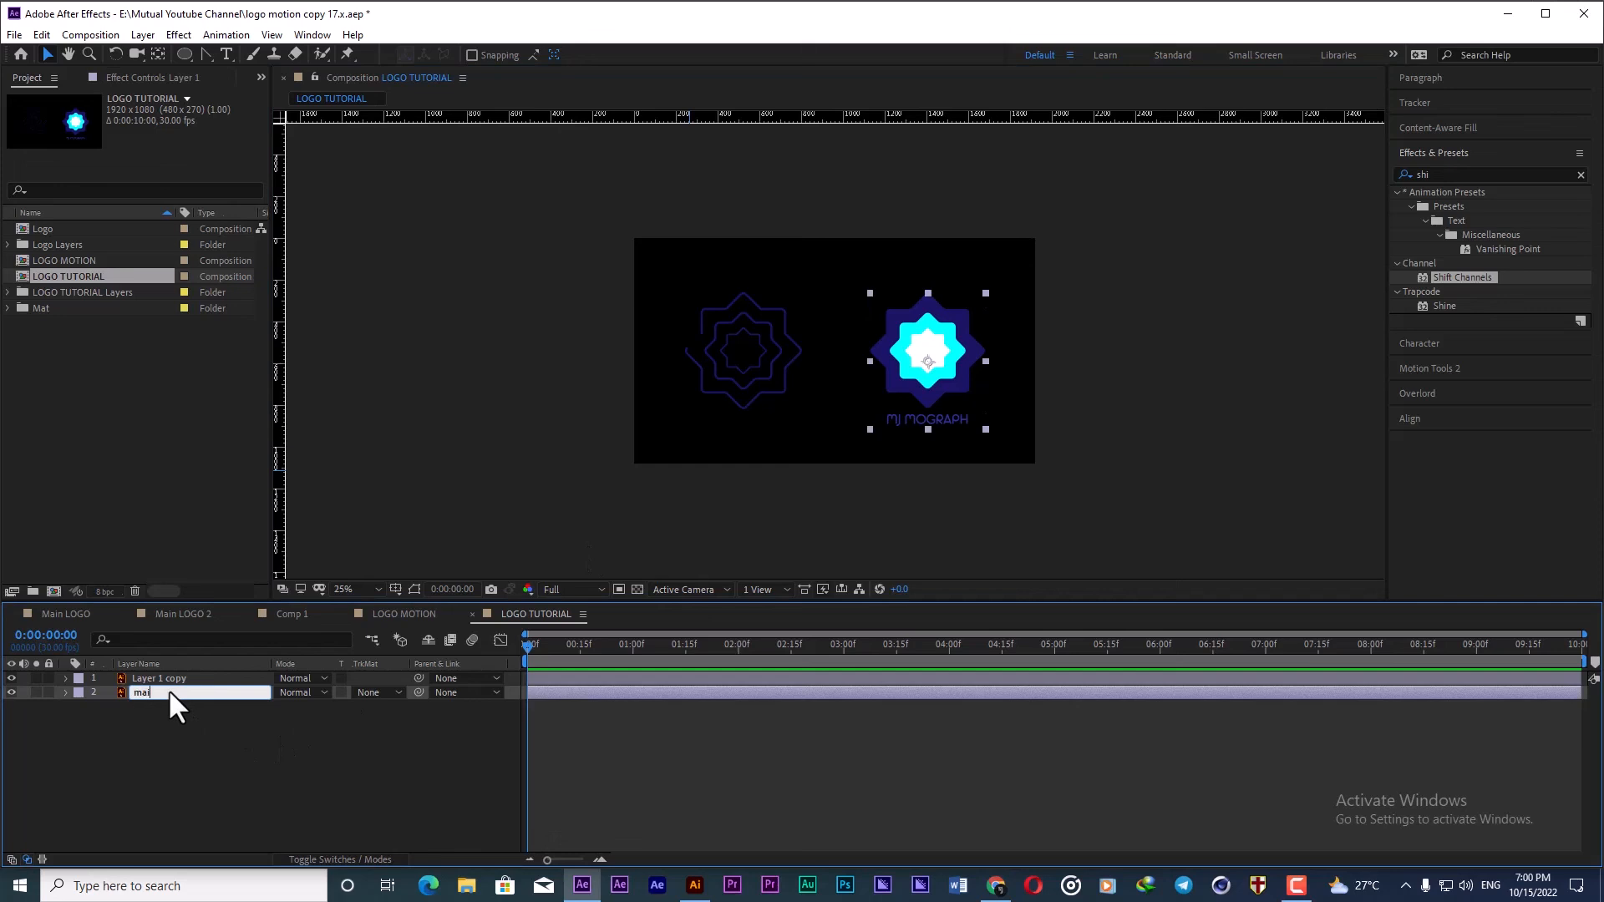
key(Return)
click(167, 680)
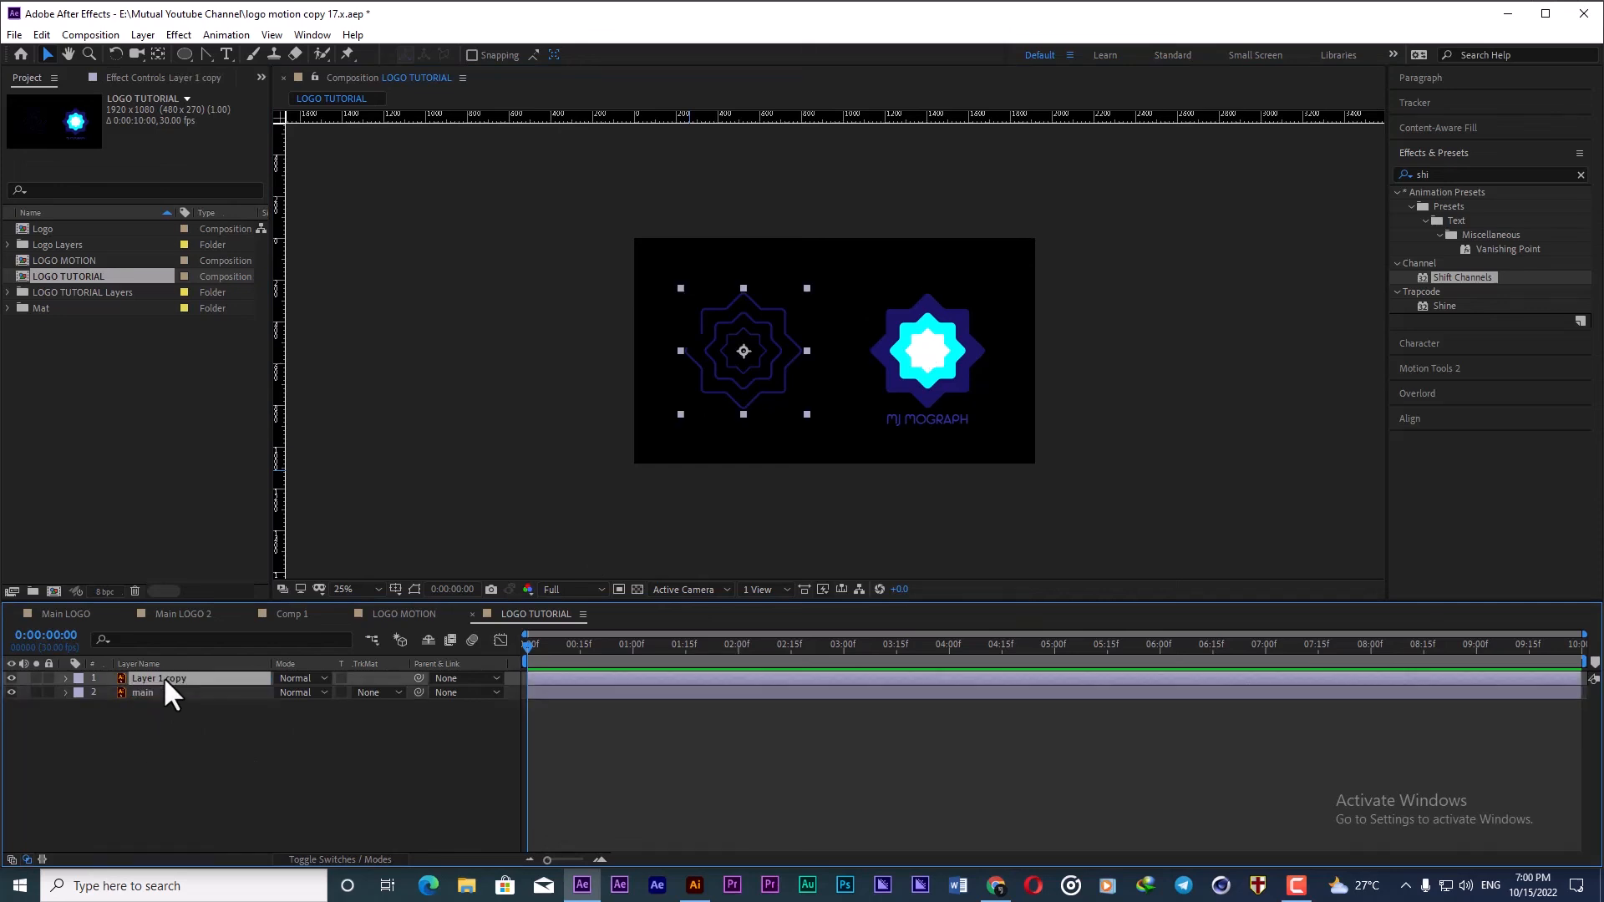
key(Return)
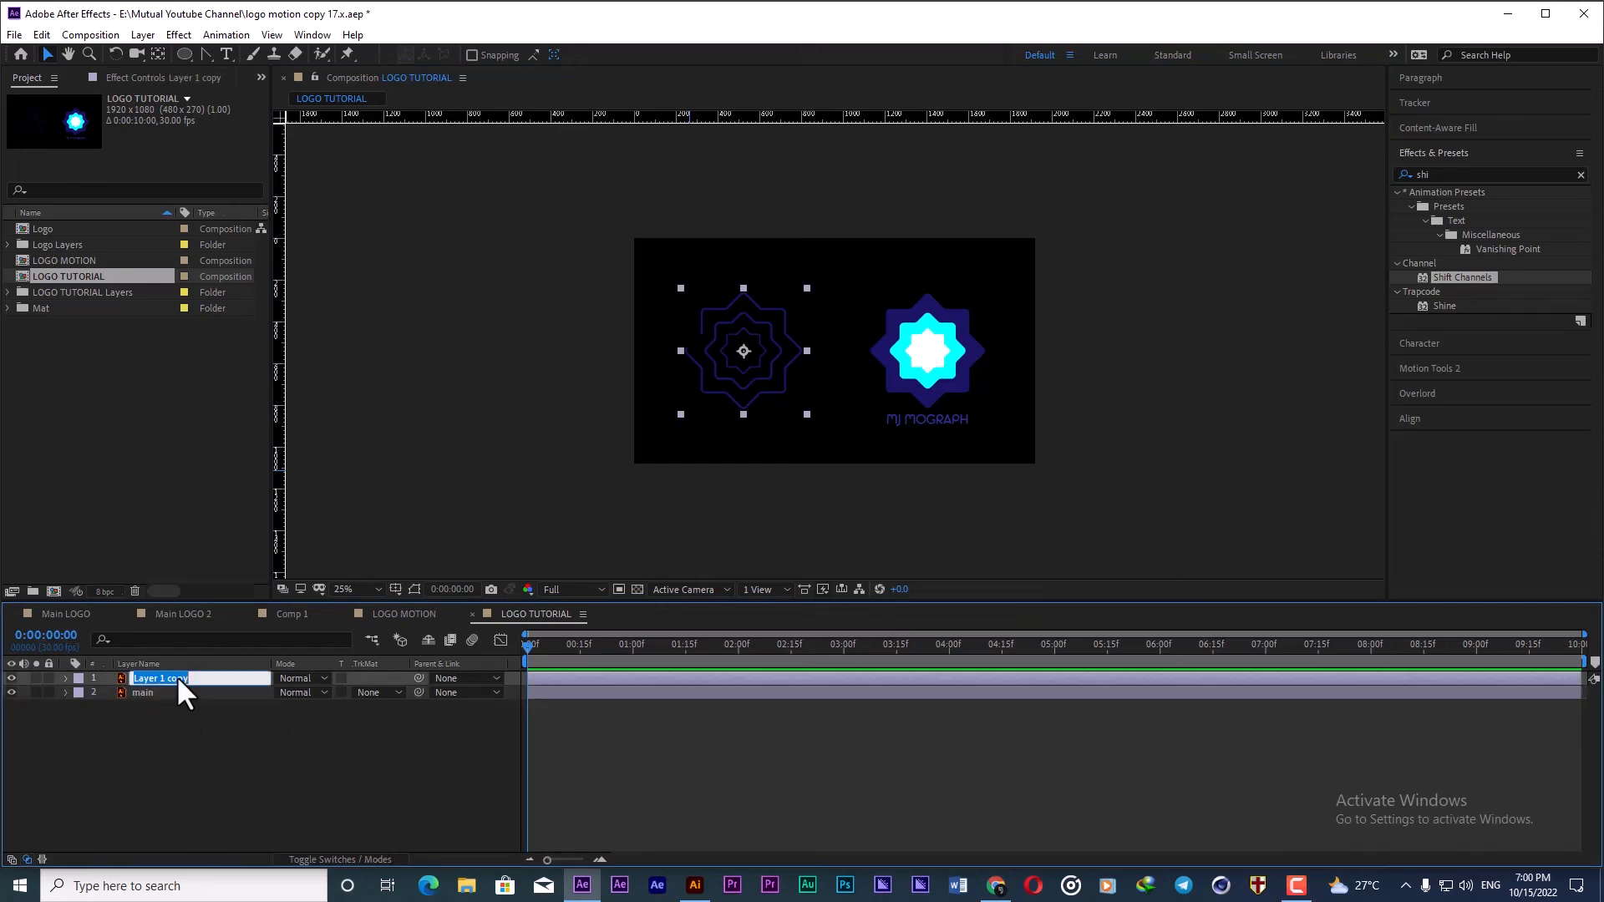
text(stroke)
key(Return)
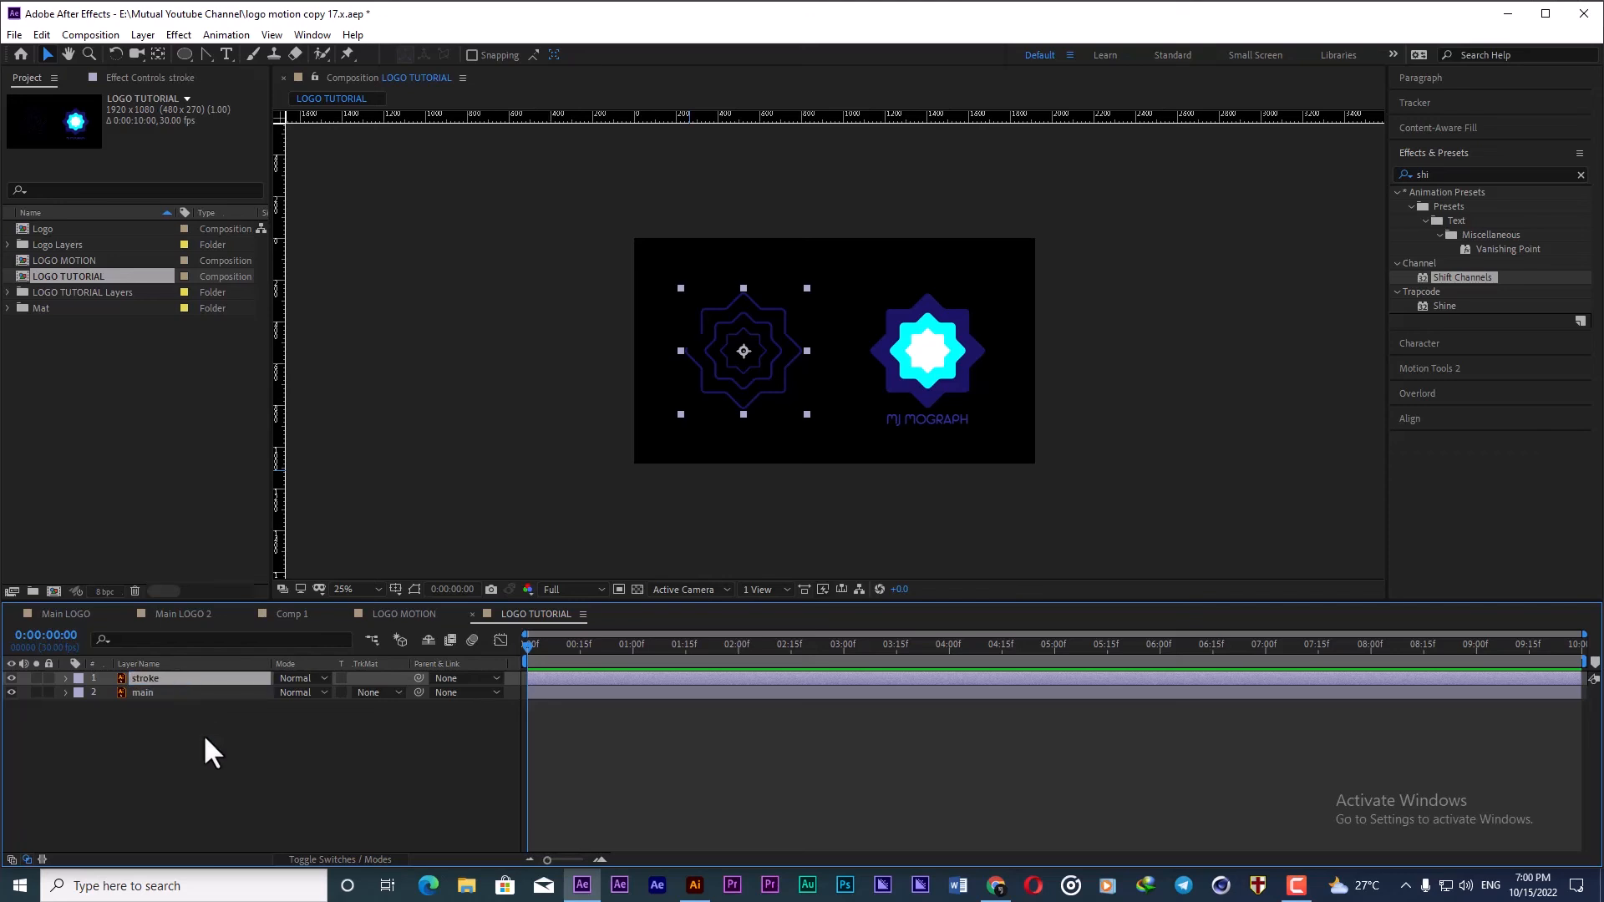
click(231, 727)
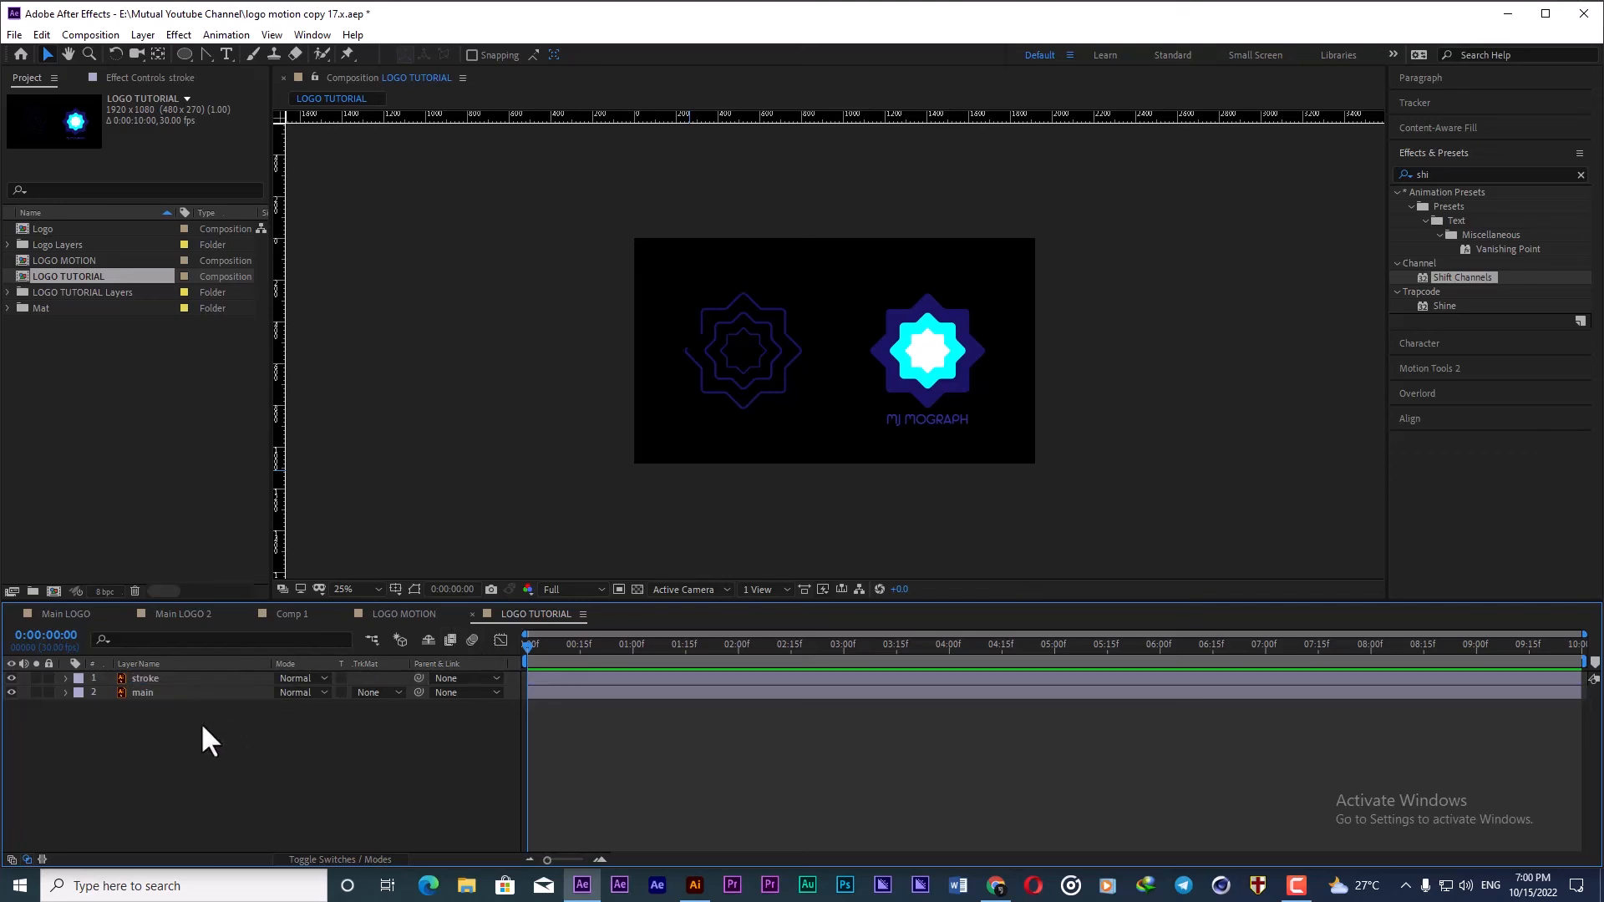
Step: Center the stroke layer and the main layer horizontally in the composition
click(144, 694)
click(150, 679)
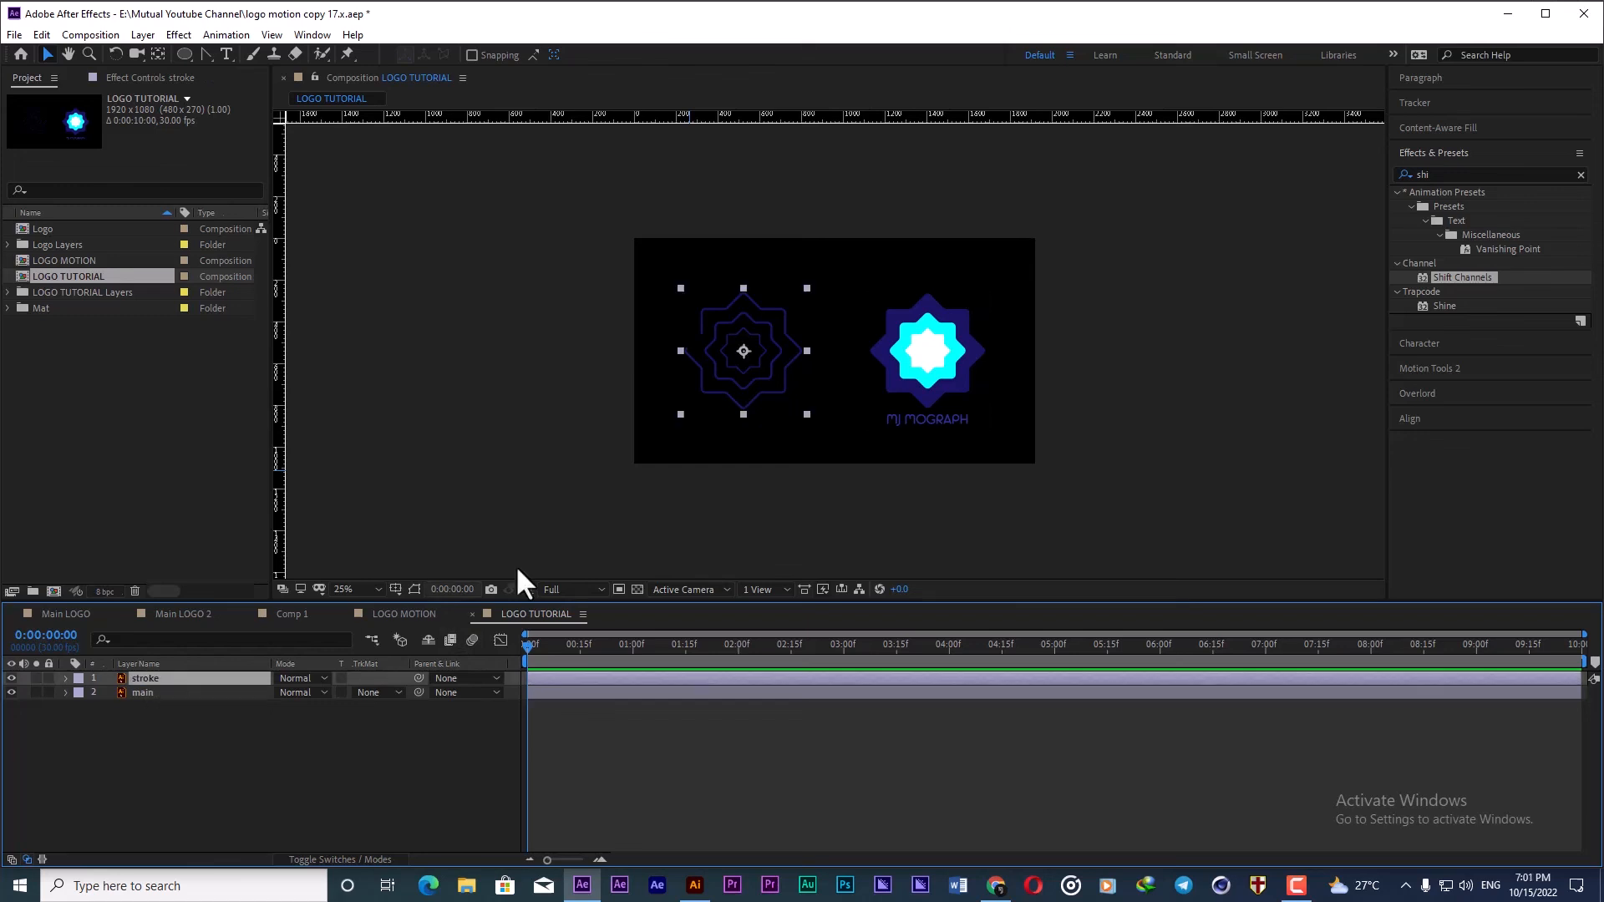
click(1430, 418)
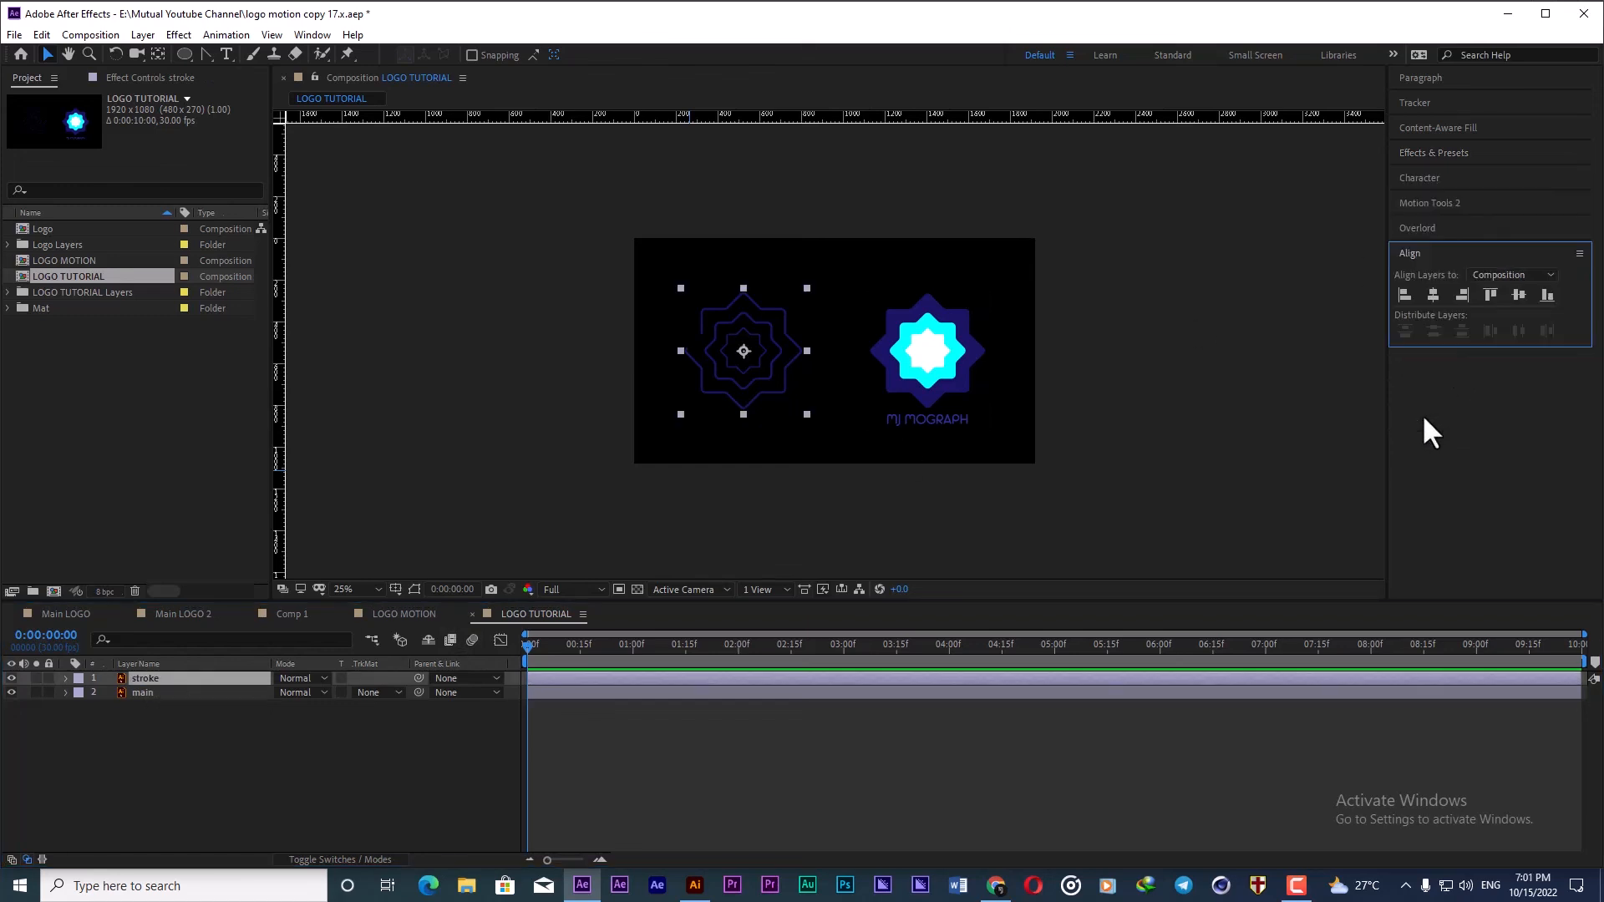
click(1433, 295)
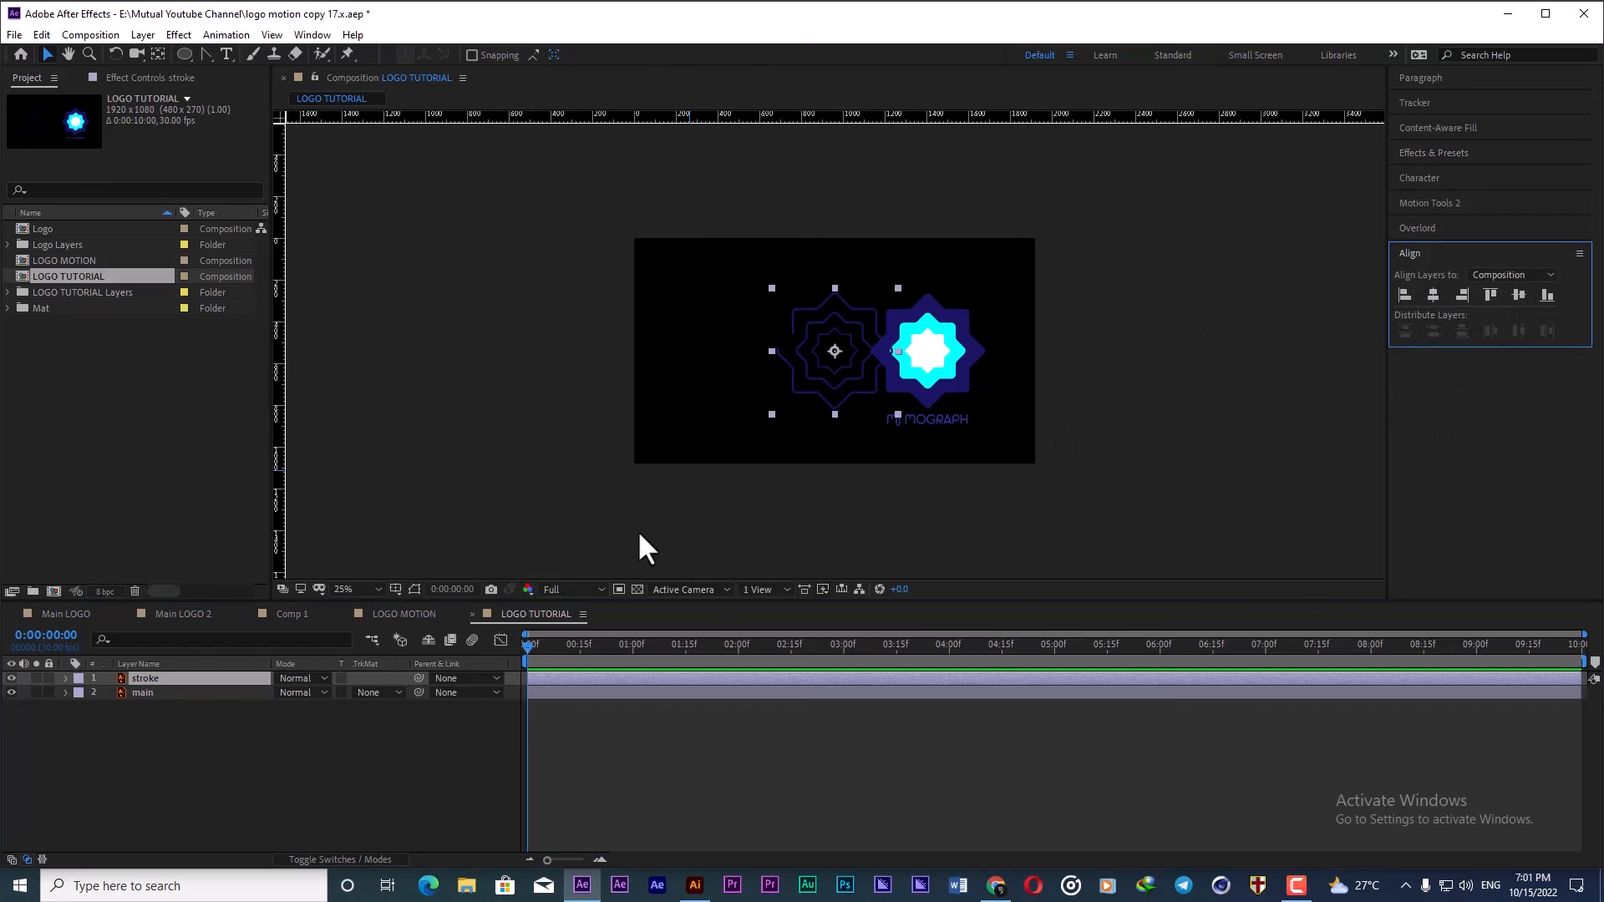
click(144, 693)
click(1433, 295)
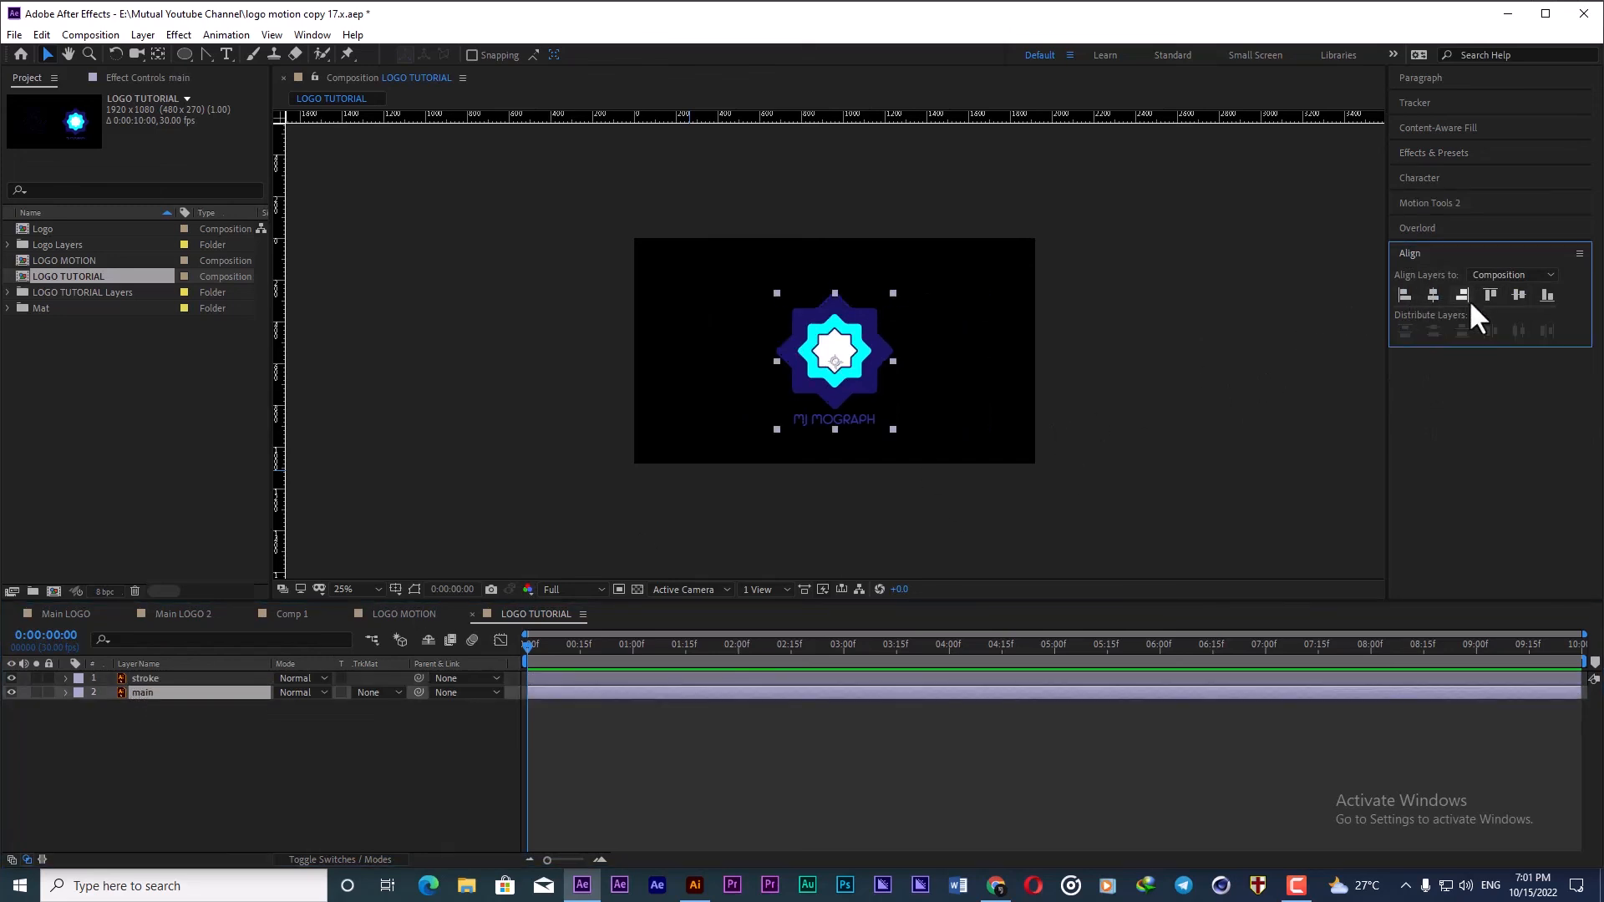
Step: Try to center the main layer vertically in the composition
click(1520, 295)
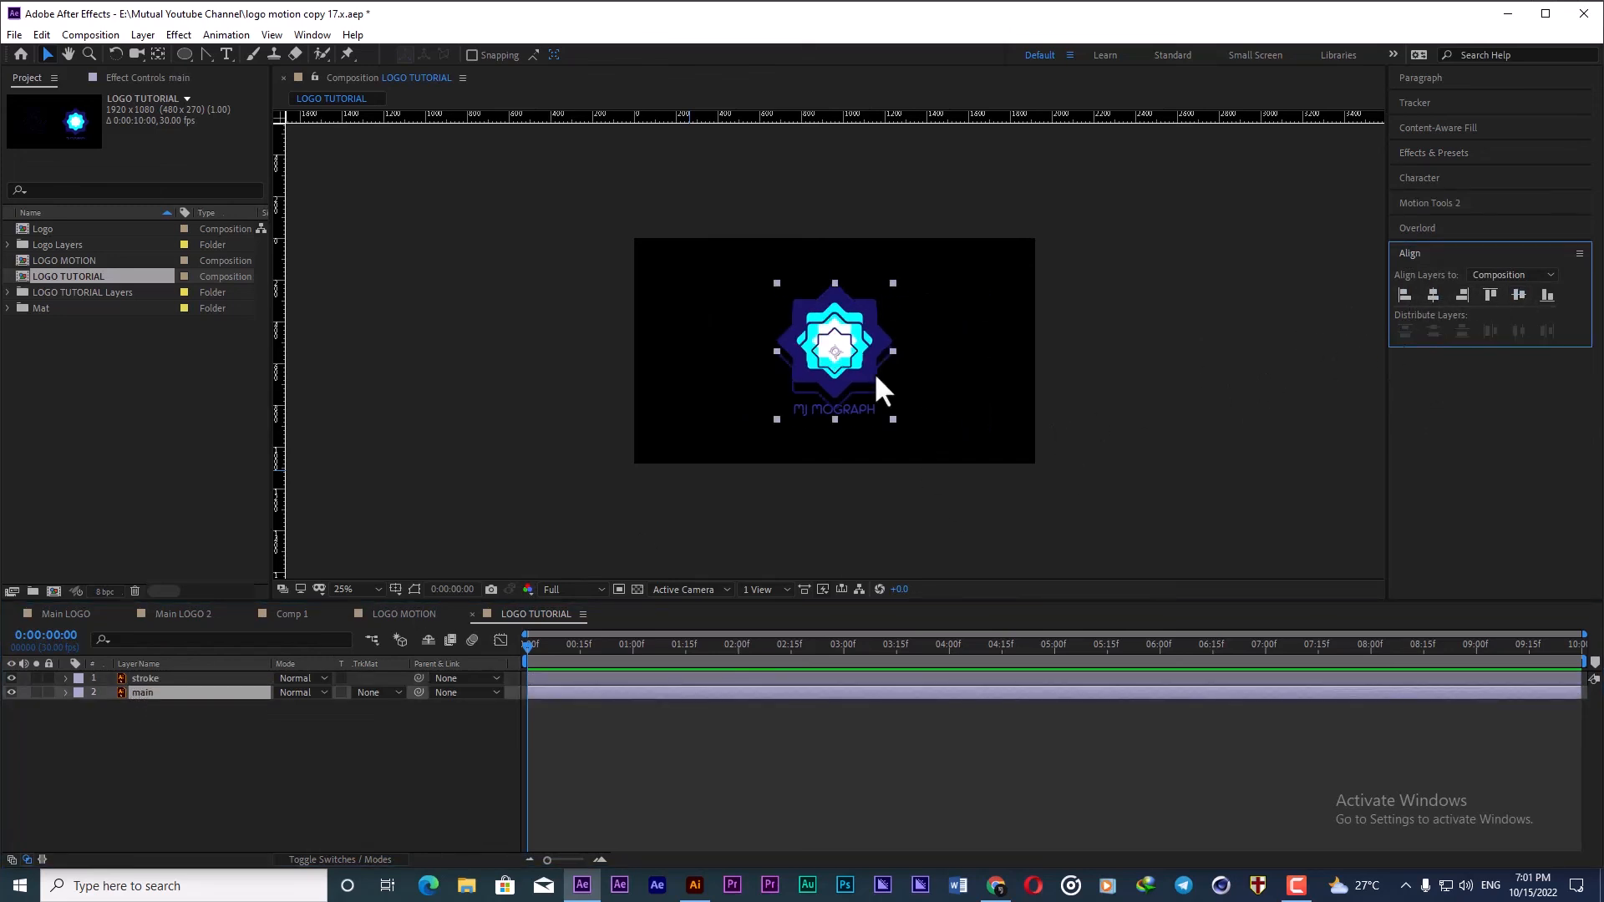
scroll(878, 385, up, 4)
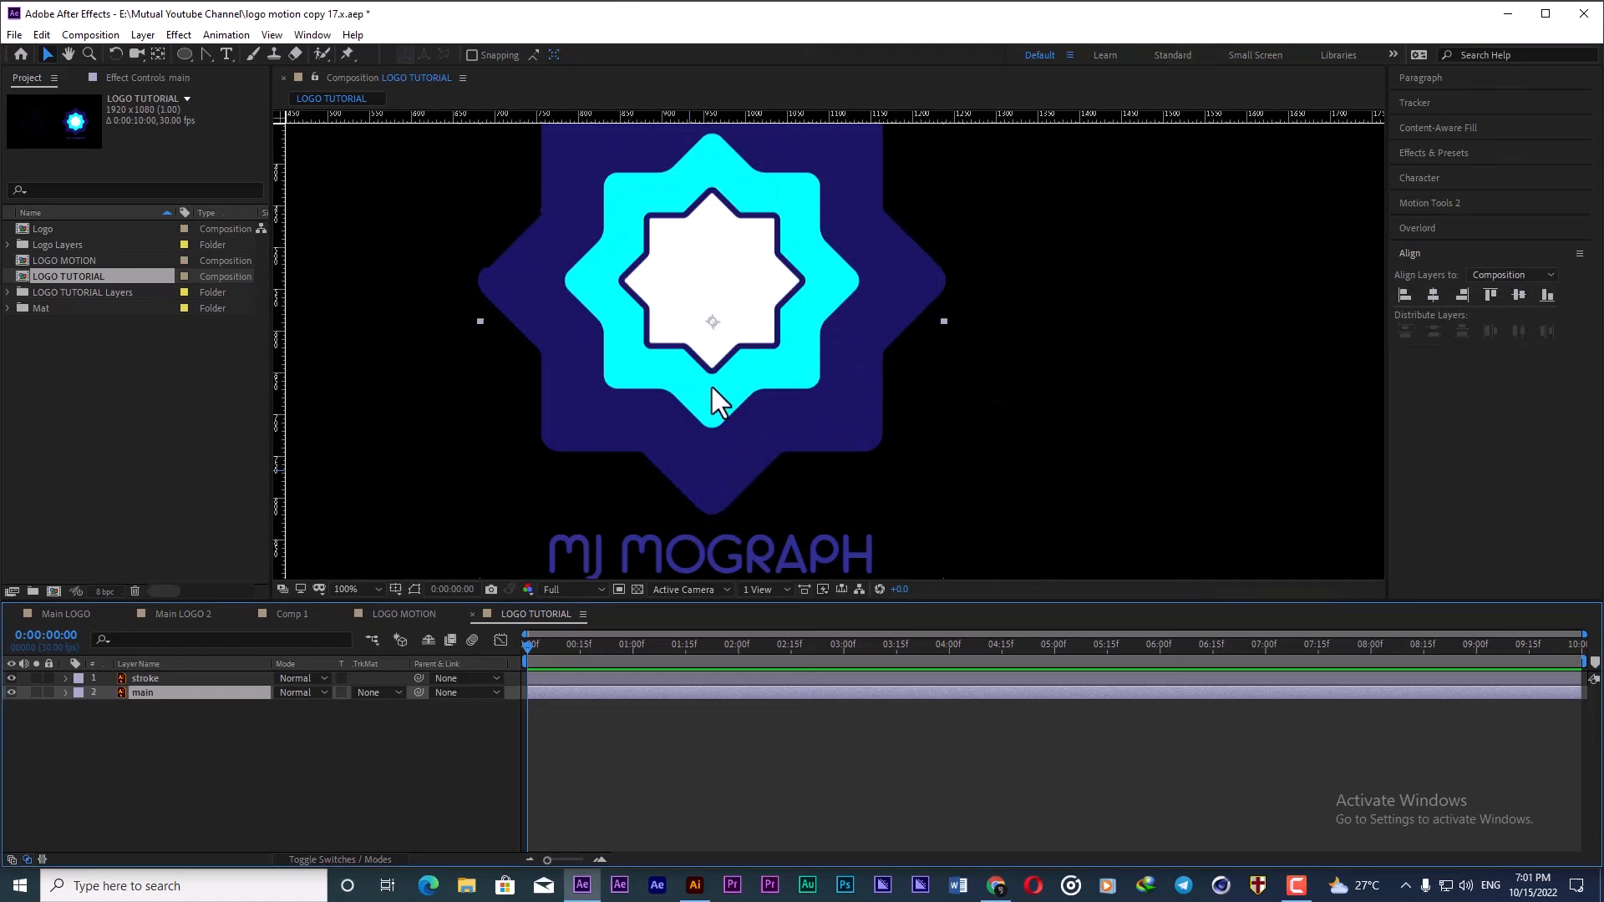
scroll(719, 401, down, 2)
Step: Show the transparency grid and lower the main layer's opacity to slightly below 50% to check the outline's overlap
click(232, 794)
click(145, 684)
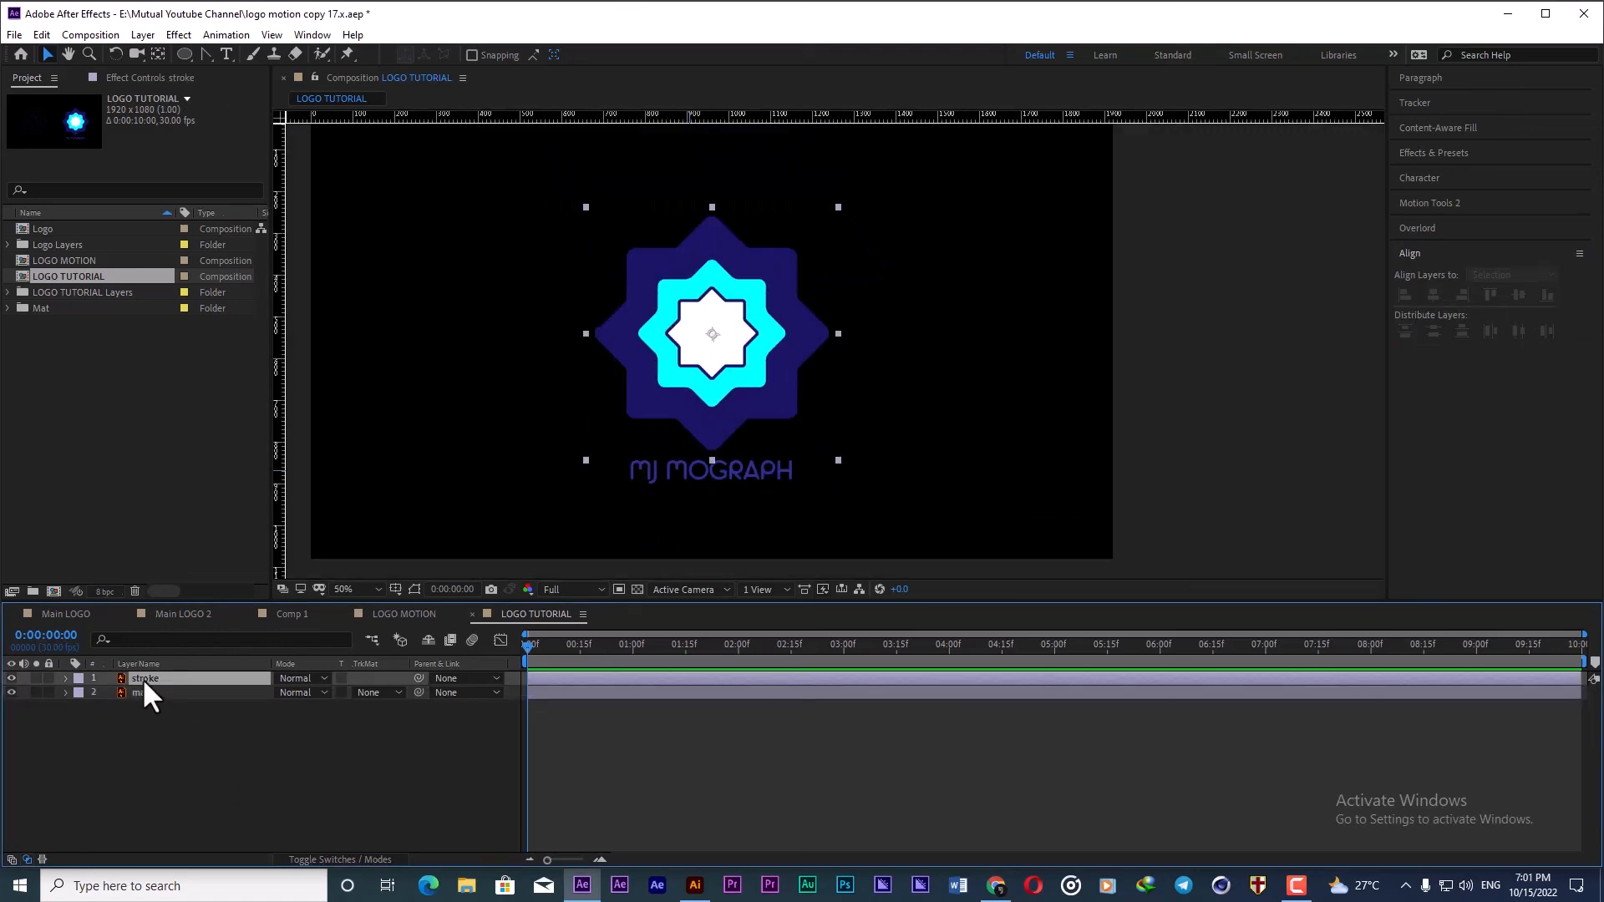
click(138, 696)
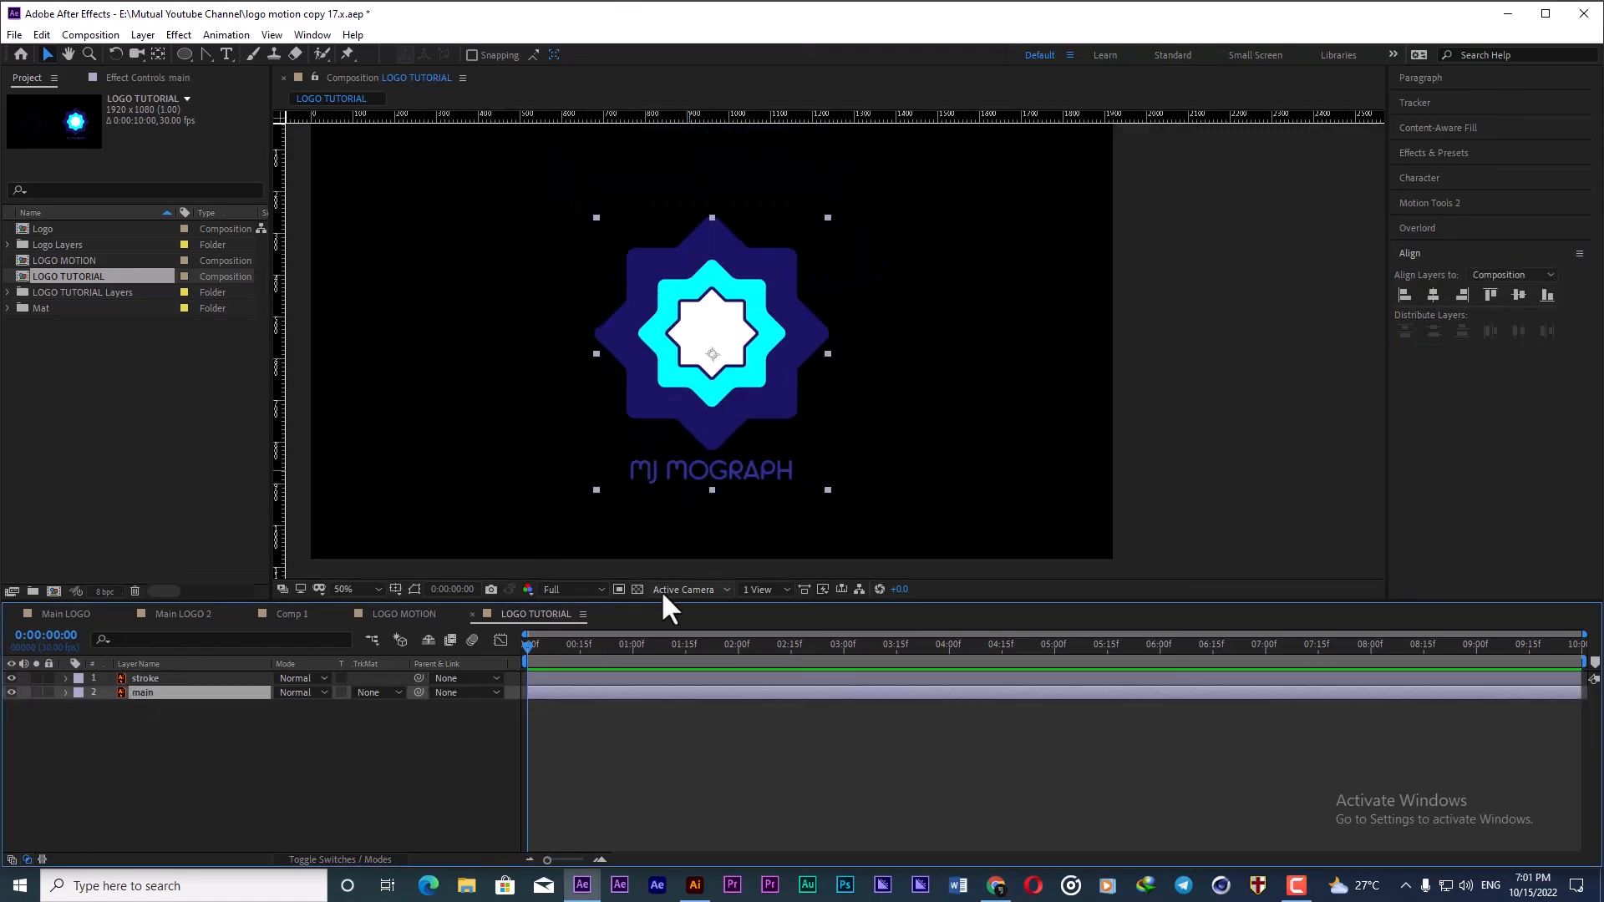
click(638, 590)
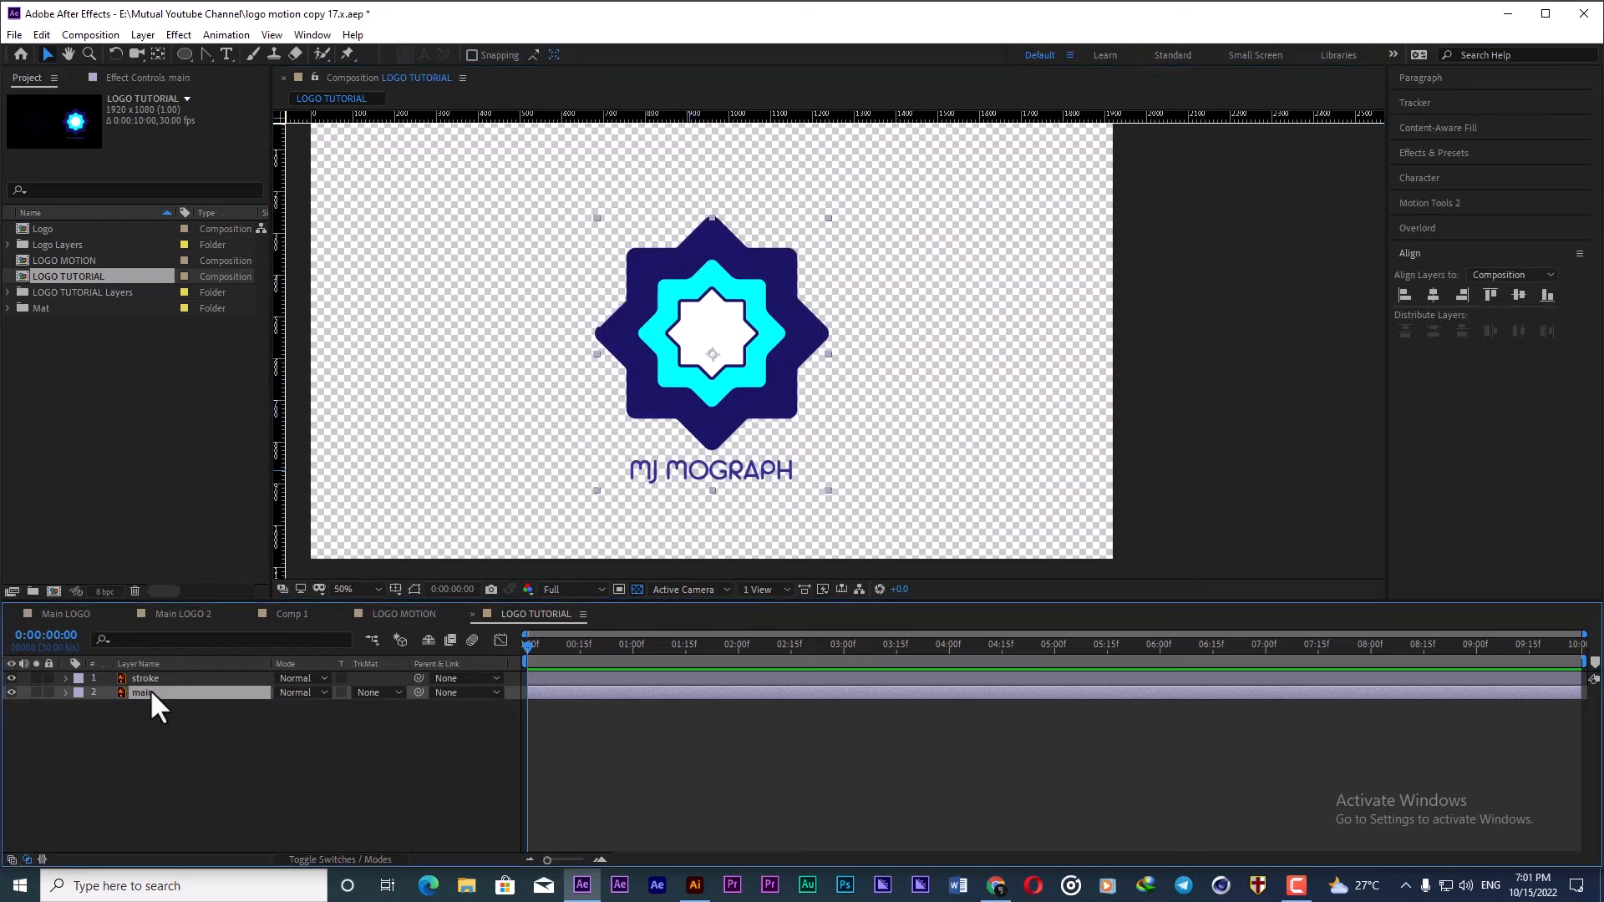
key(t)
drag(283, 703, 238, 703)
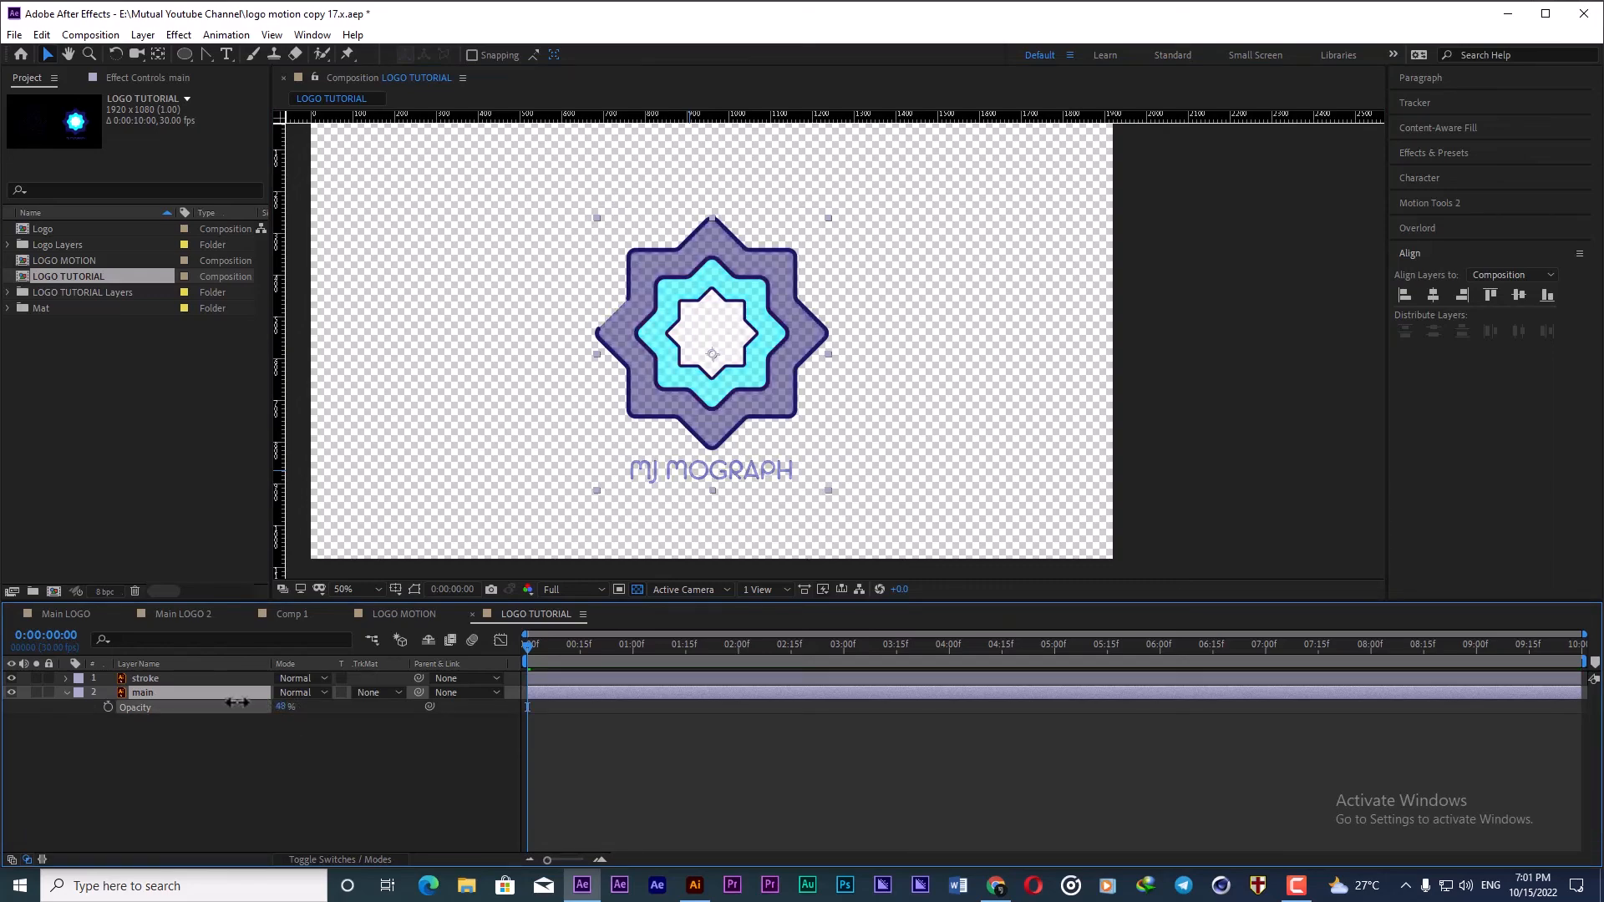
scroll(669, 347, up, 3)
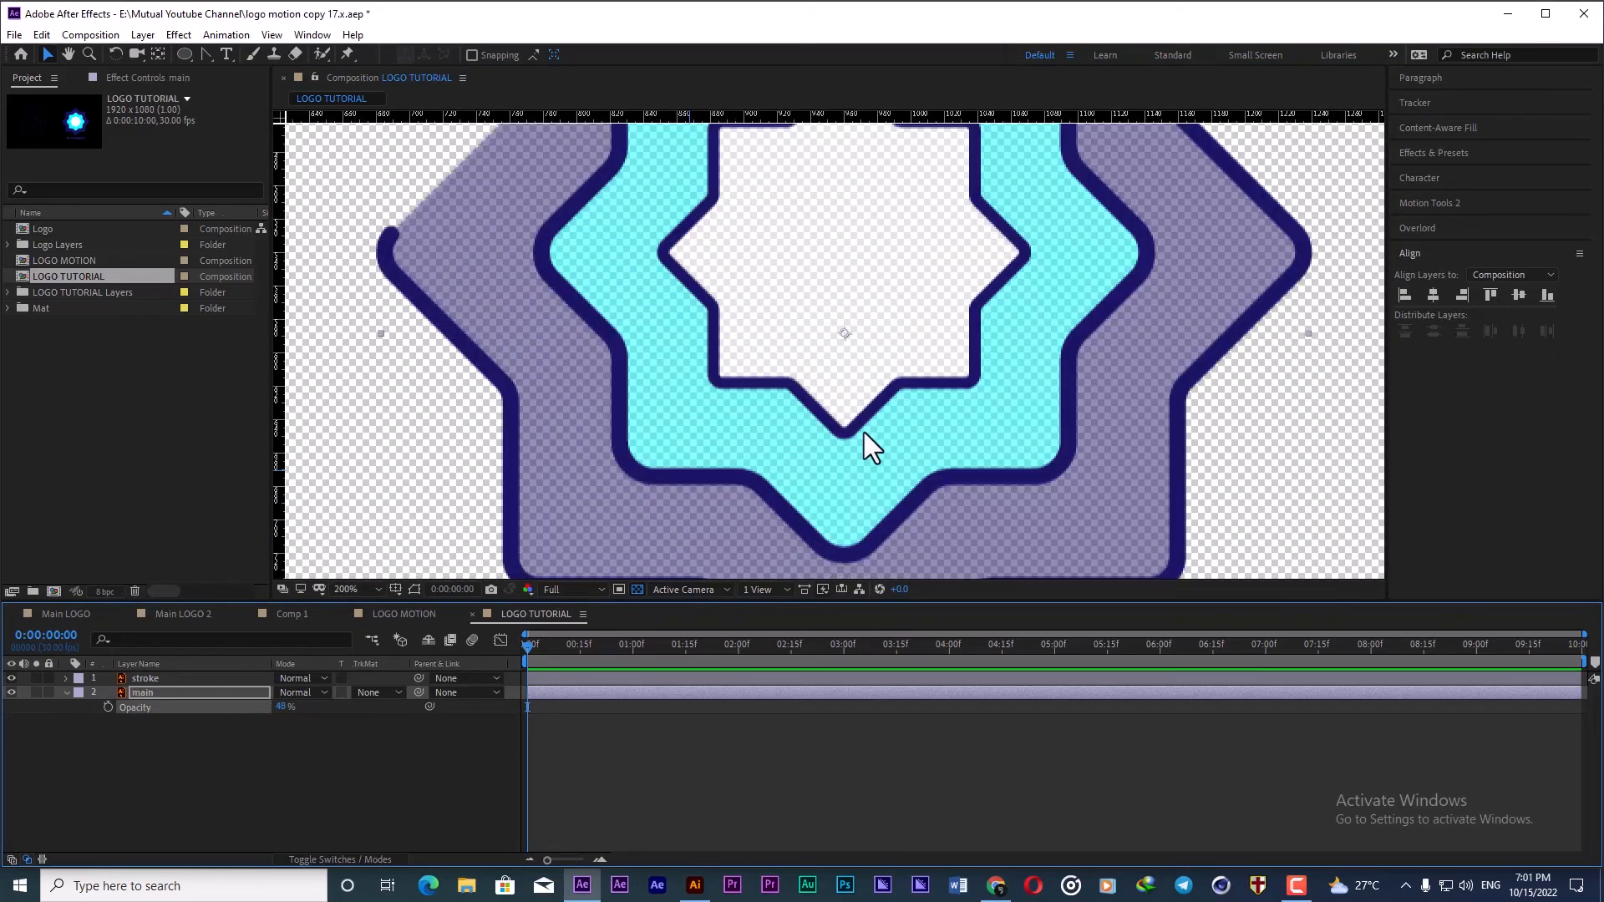
scroll(919, 380, down, 2)
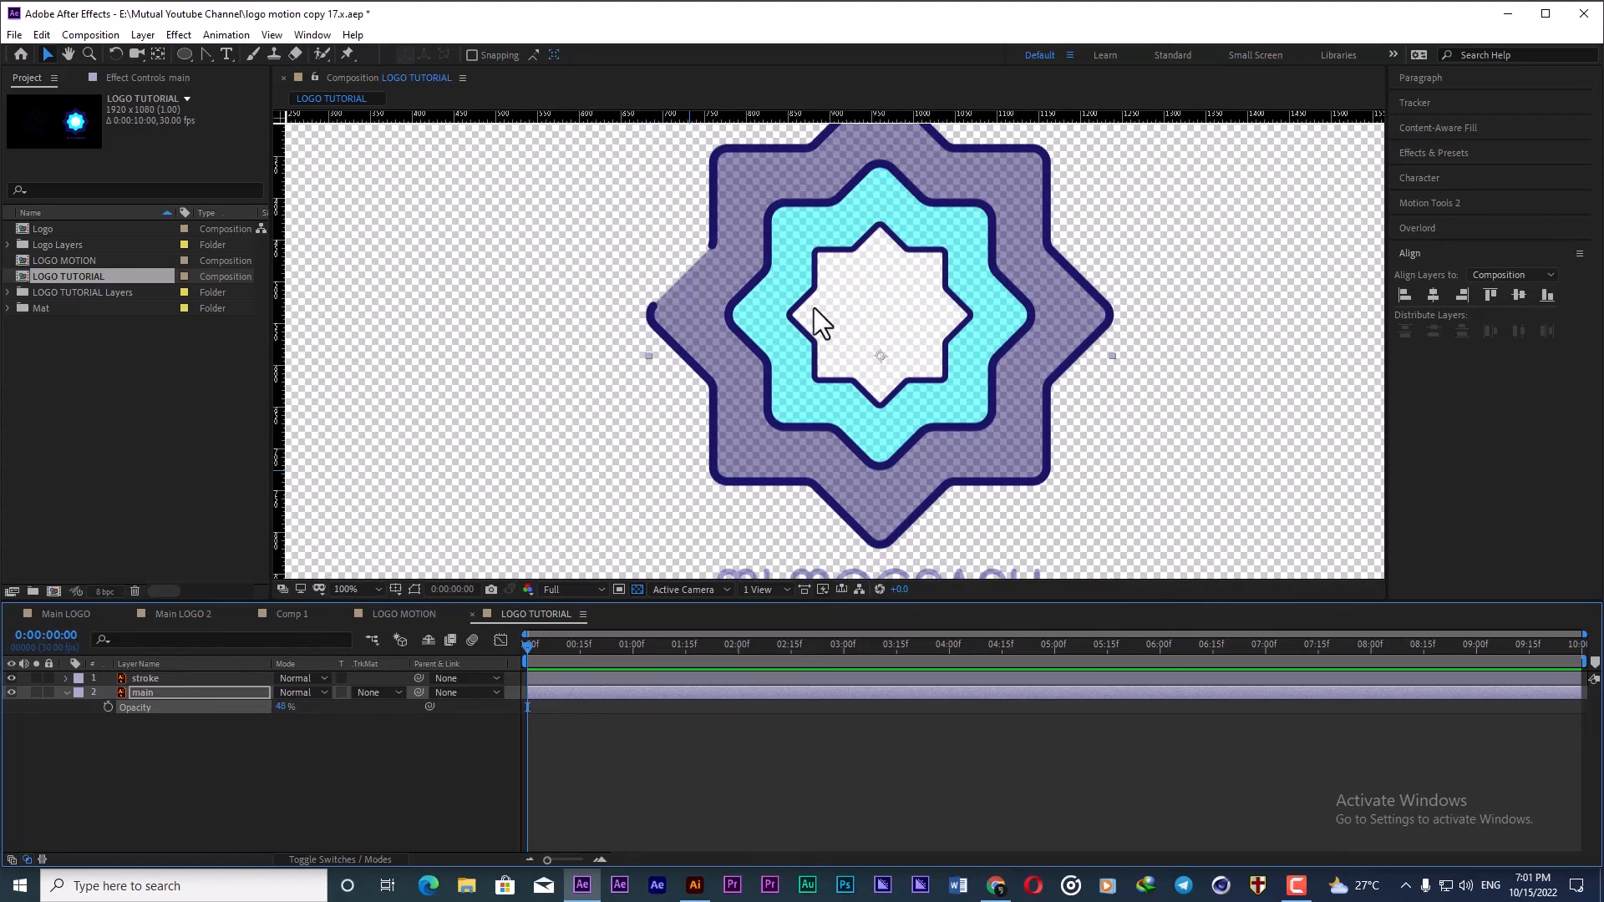
scroll(766, 276, up, 1)
scroll(708, 316, down, 2)
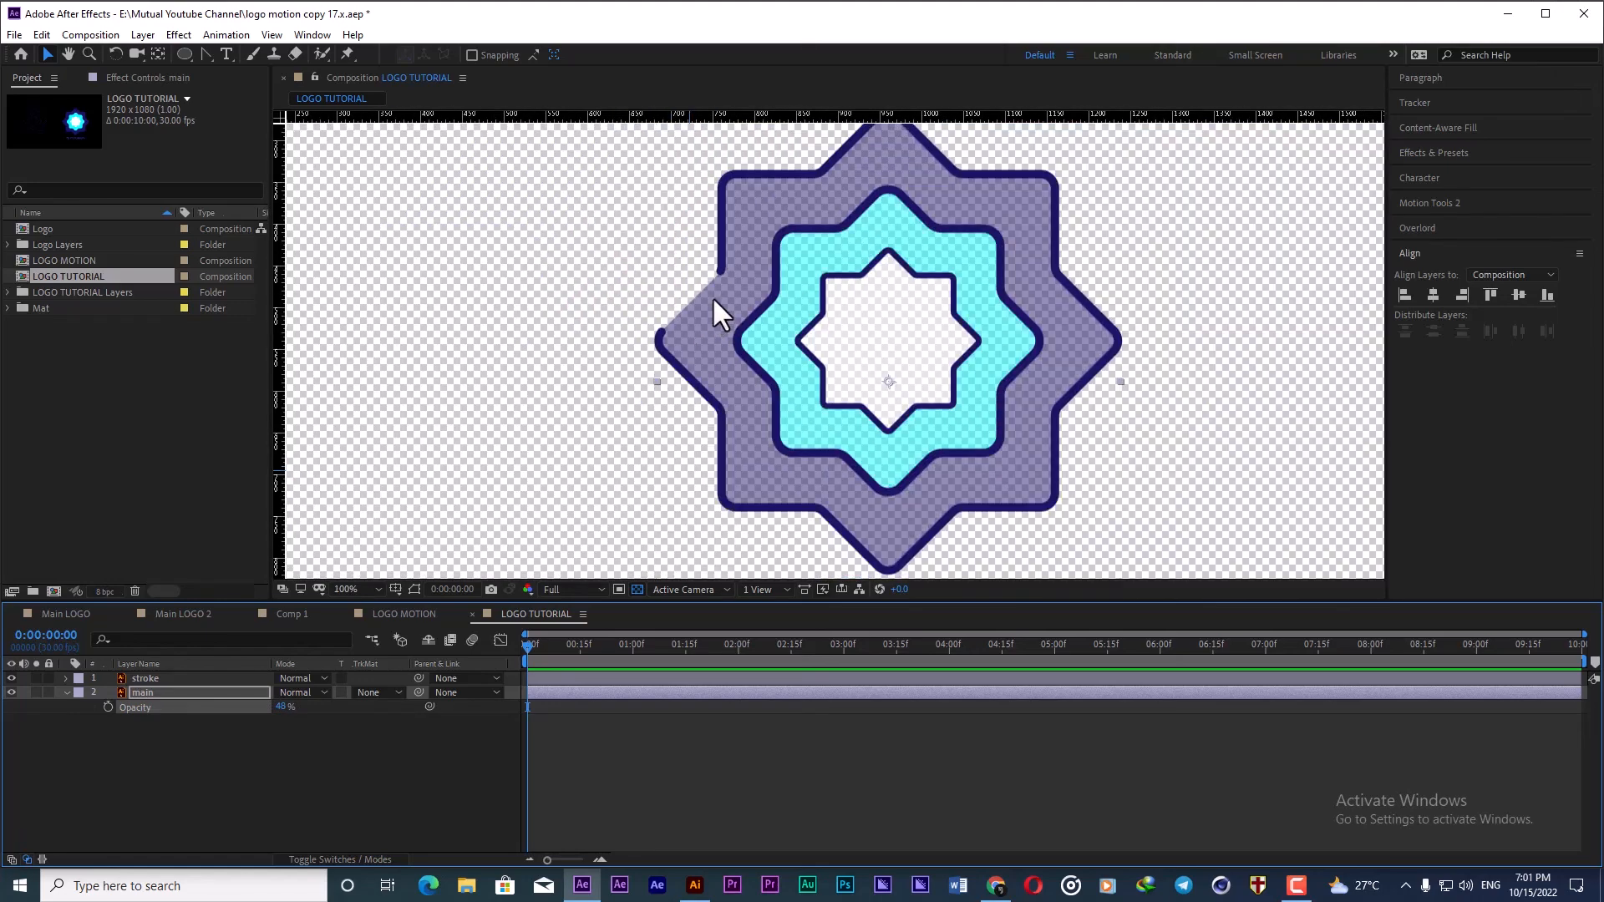
Step: Collapse the main layer's properties and hide the layer so only the stroke artwork shows
click(139, 693)
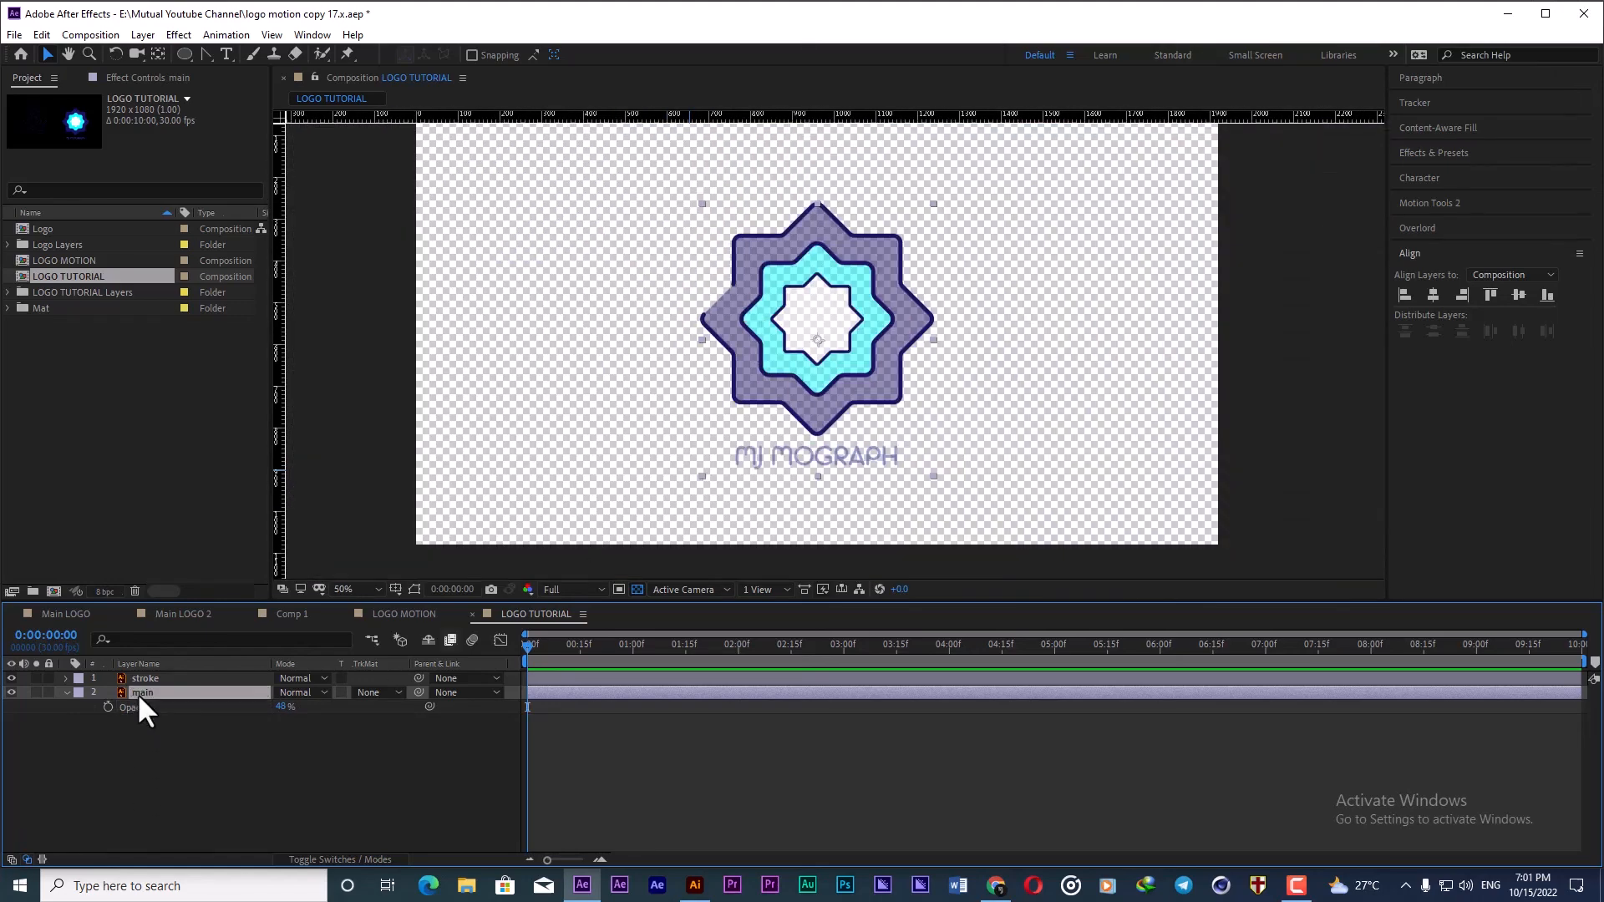
click(66, 692)
click(11, 692)
click(147, 708)
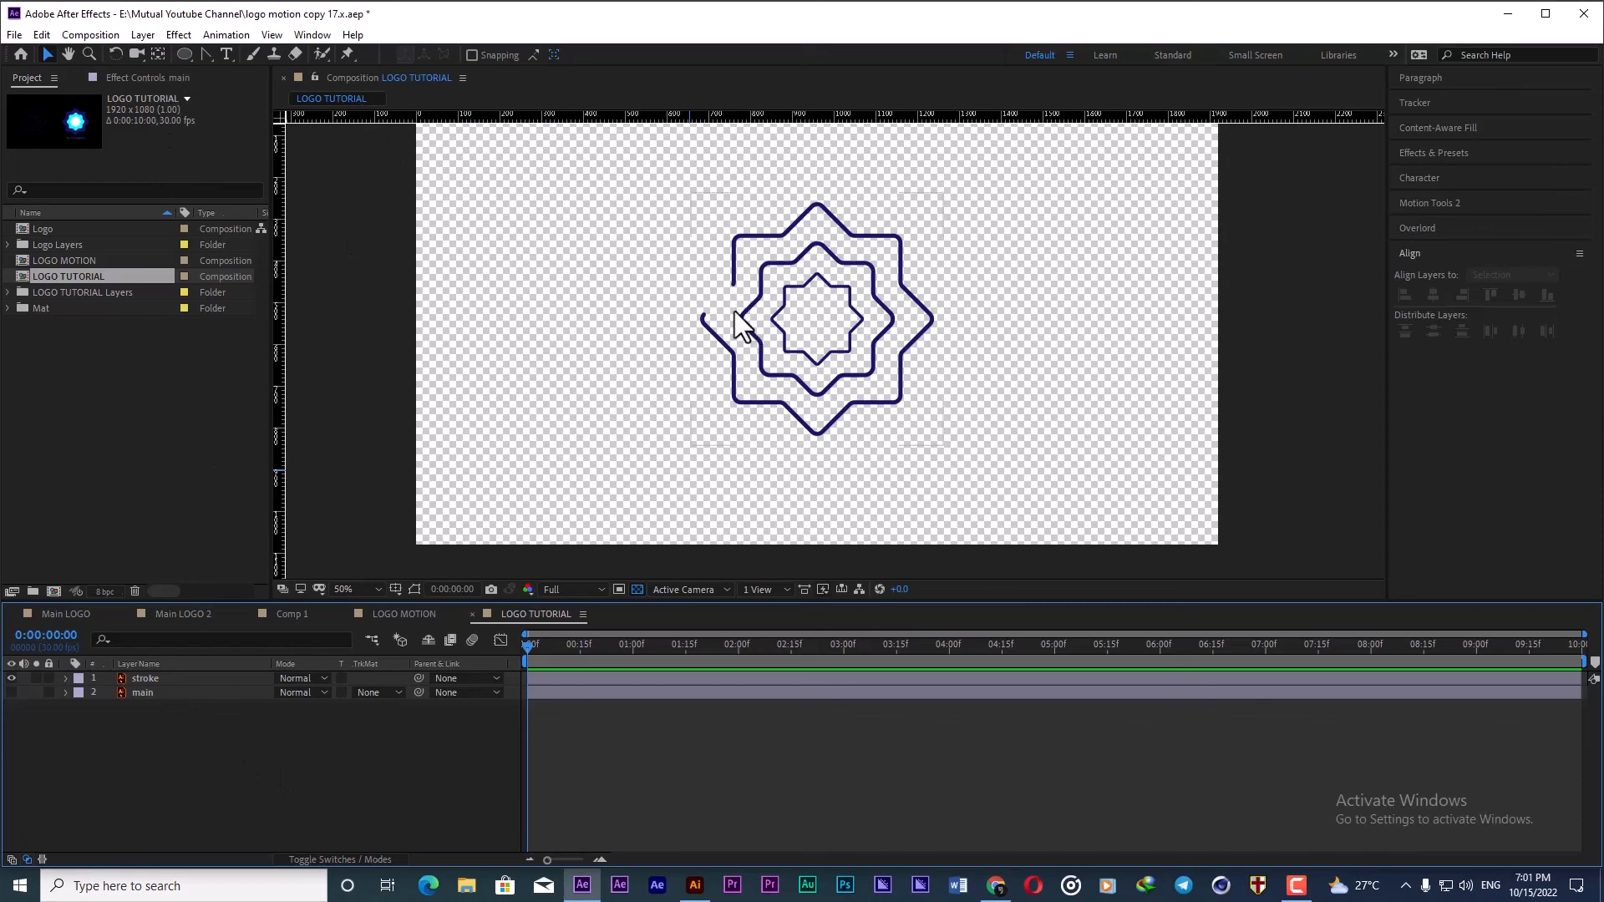
Step: Create a composition-sized ellipse shape layer above the stroke layer and rename it "circle"
double_click(185, 54)
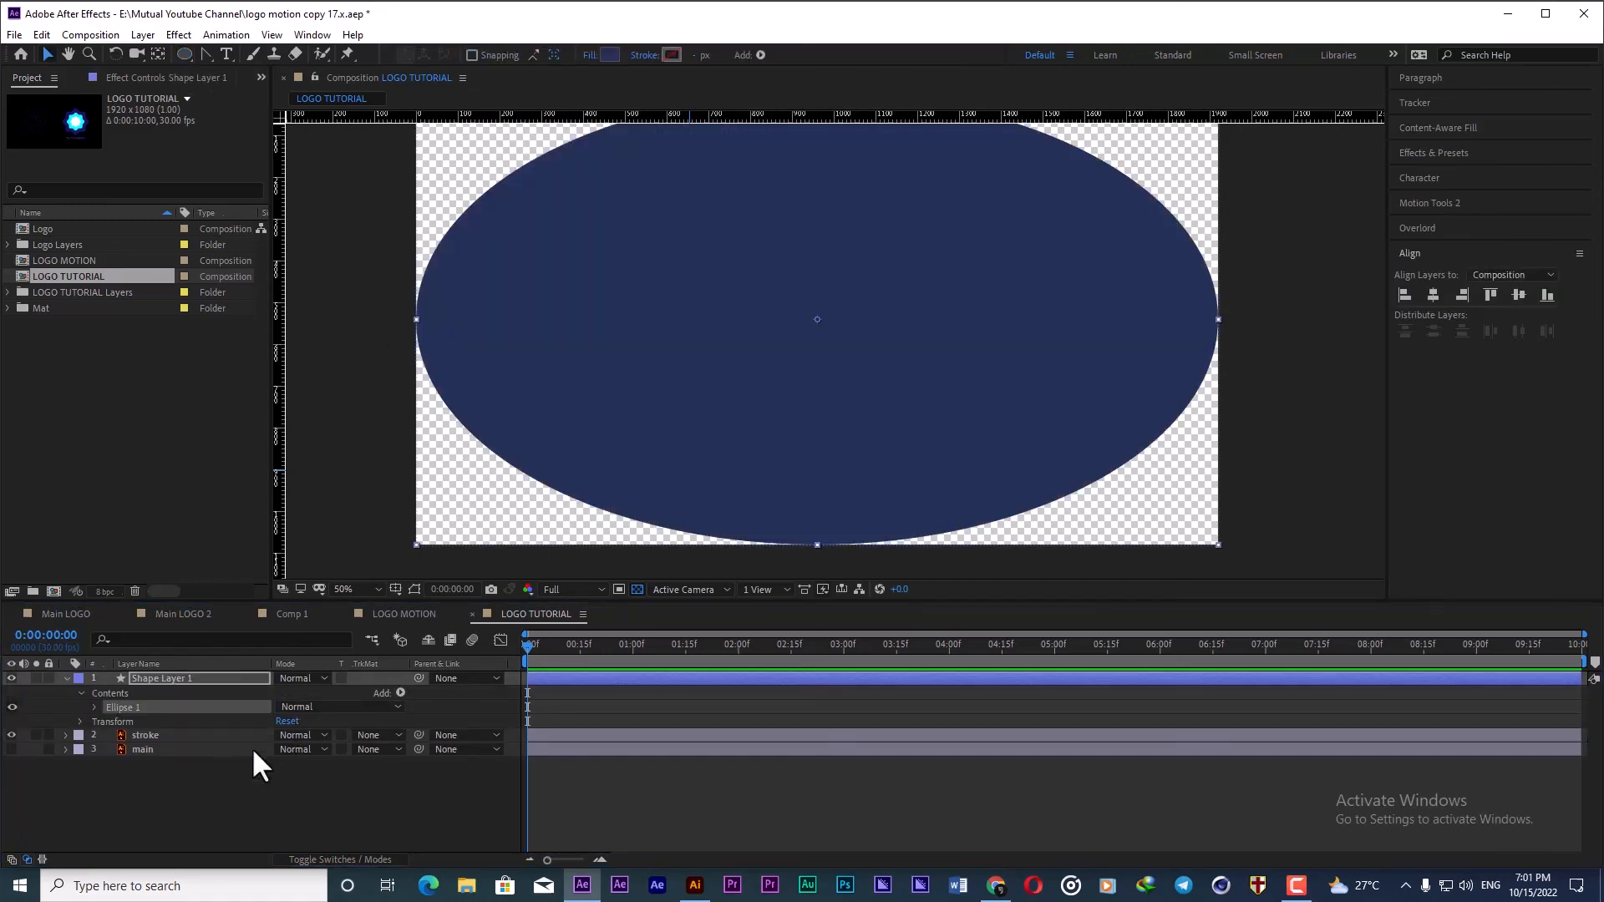
click(154, 677)
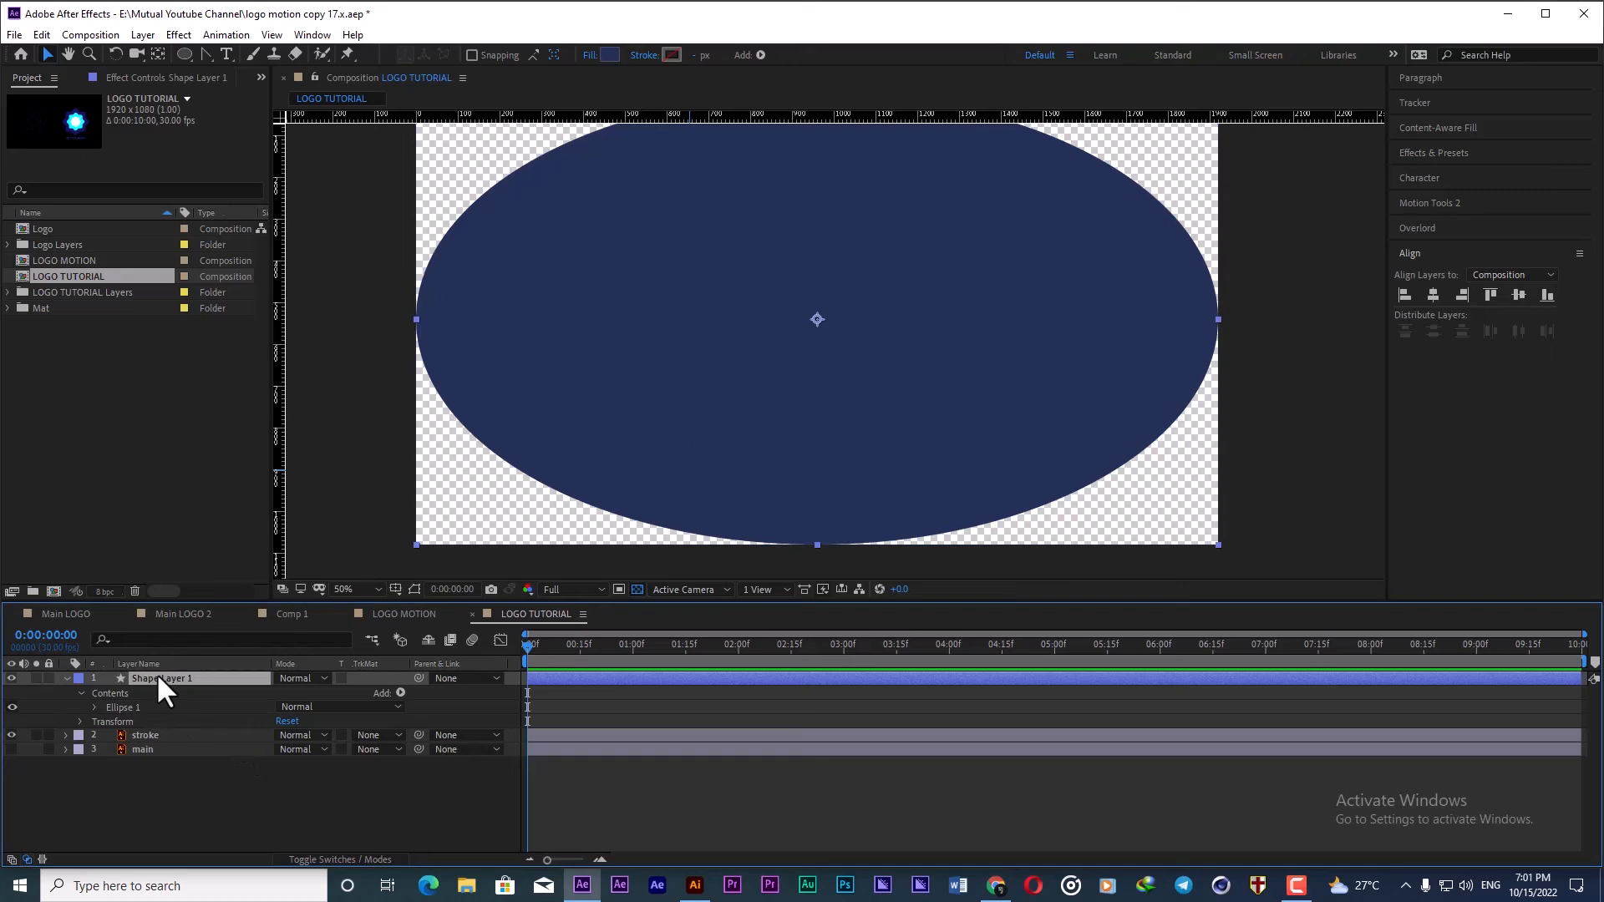
key(Return)
text(c)
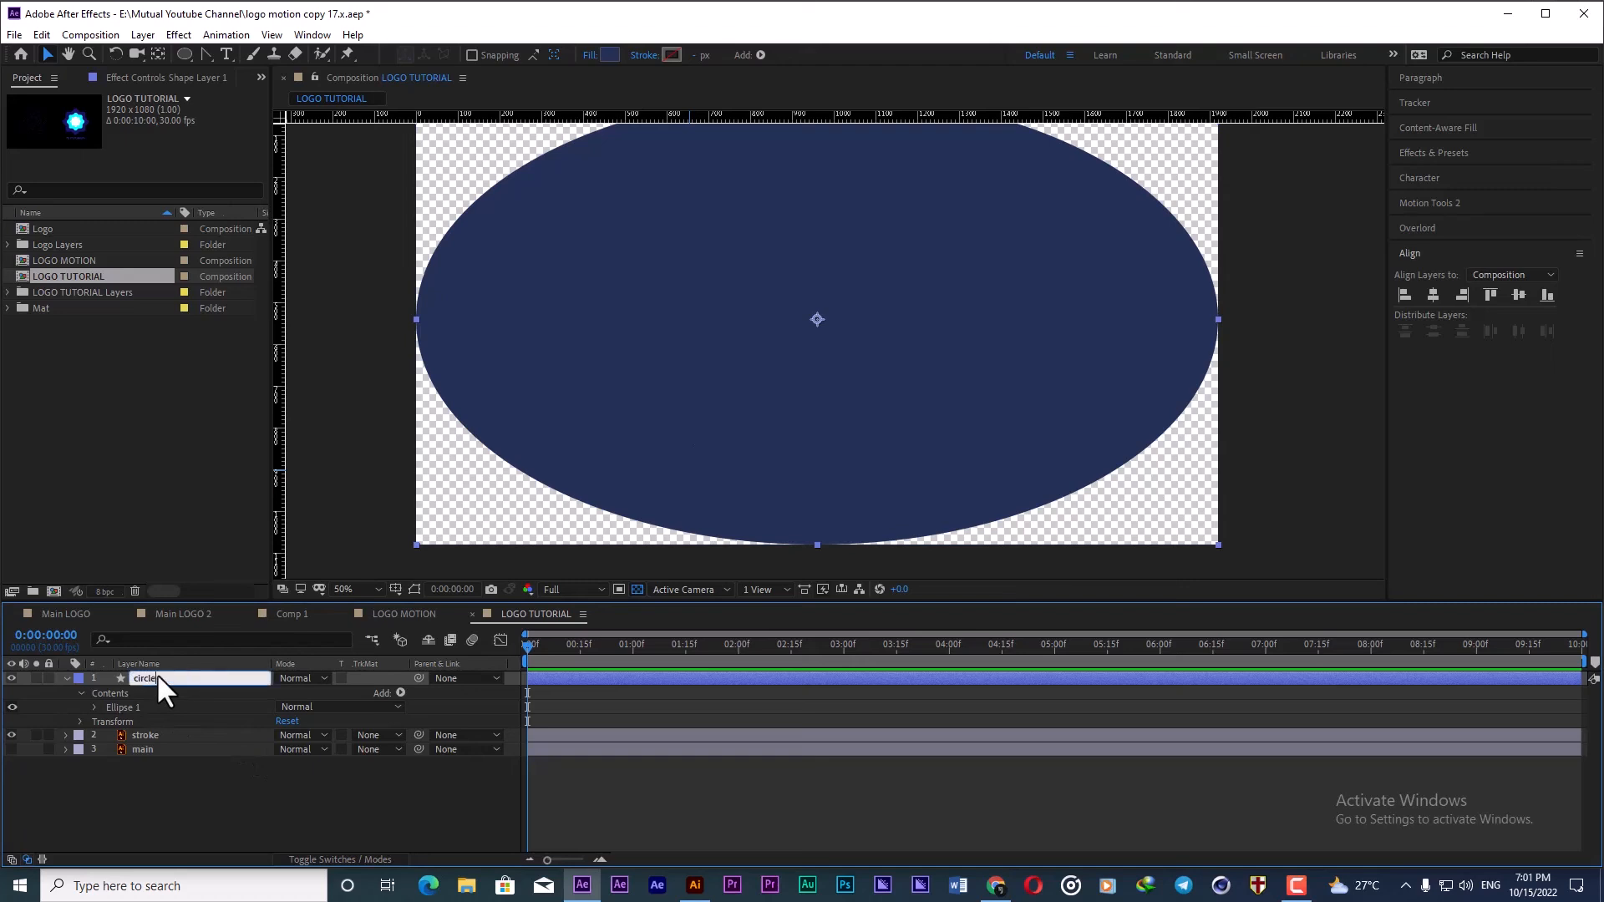
text(ircle)
key(Return)
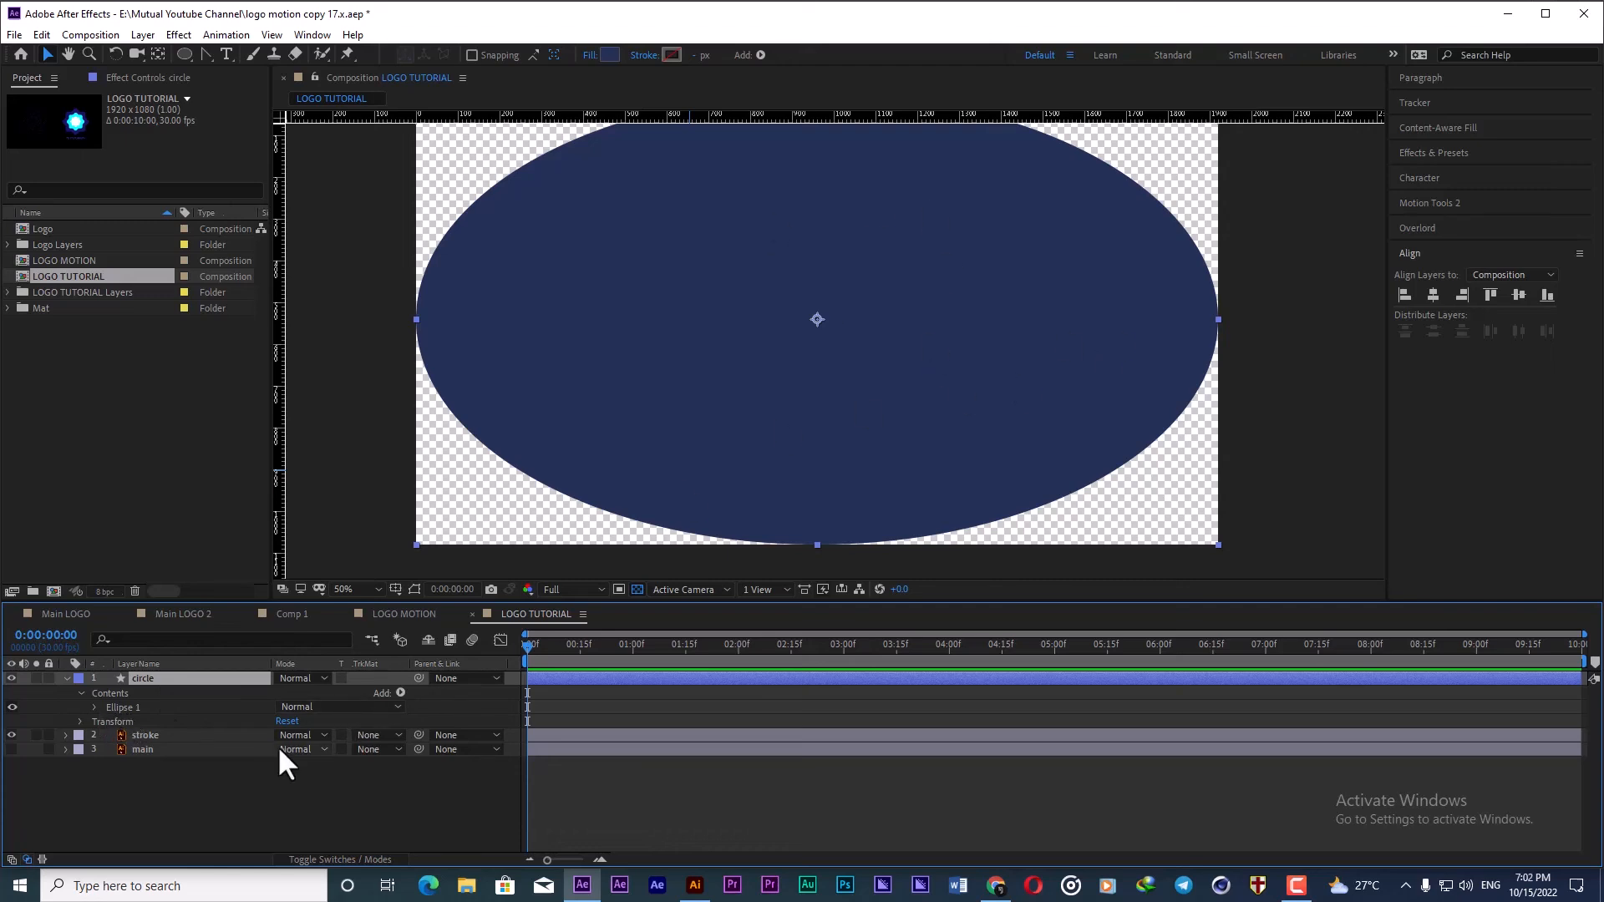
Step: Set the circle layer's Ellipse Path size to 100 by 100 with the proportions unlinked
click(94, 708)
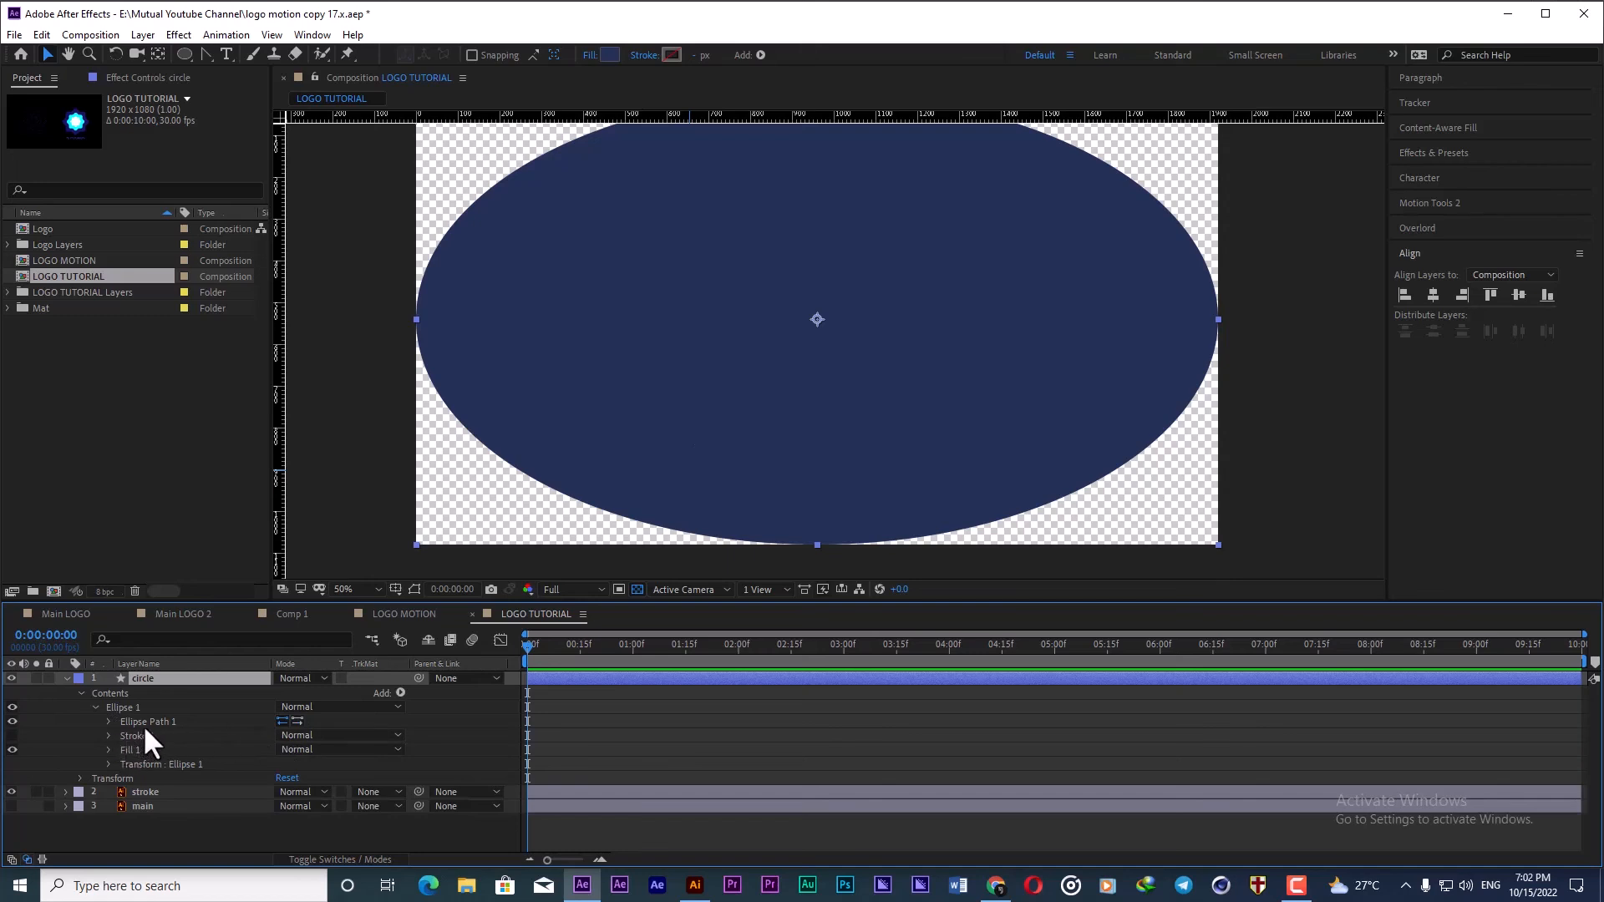
click(108, 722)
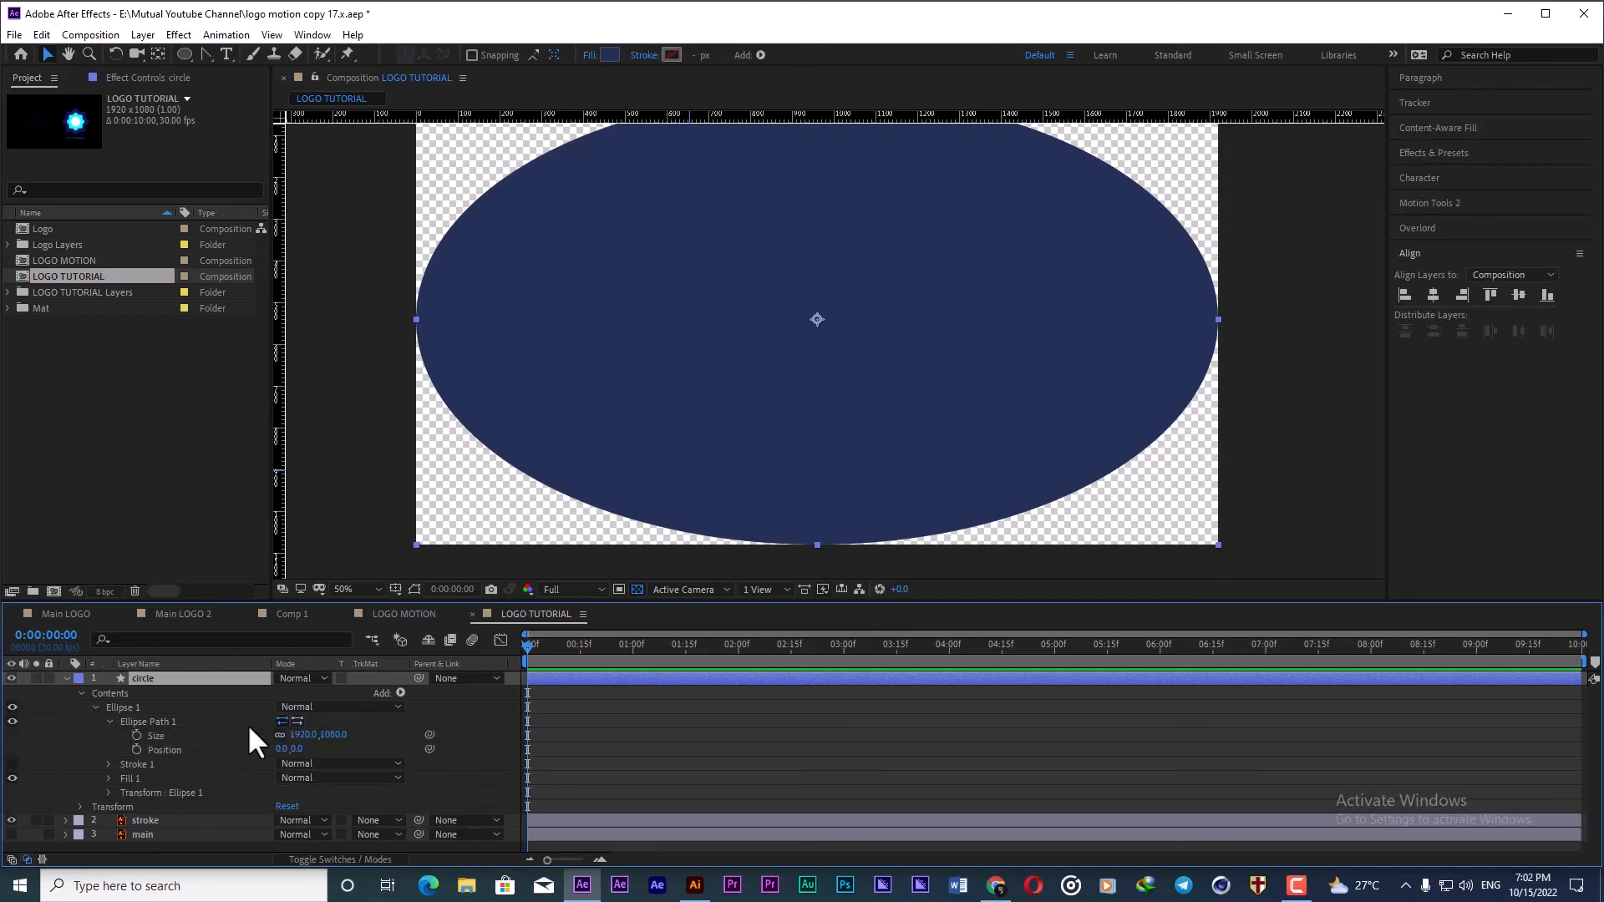
click(302, 734)
text(100)
key(Tab)
text(100)
key(Return)
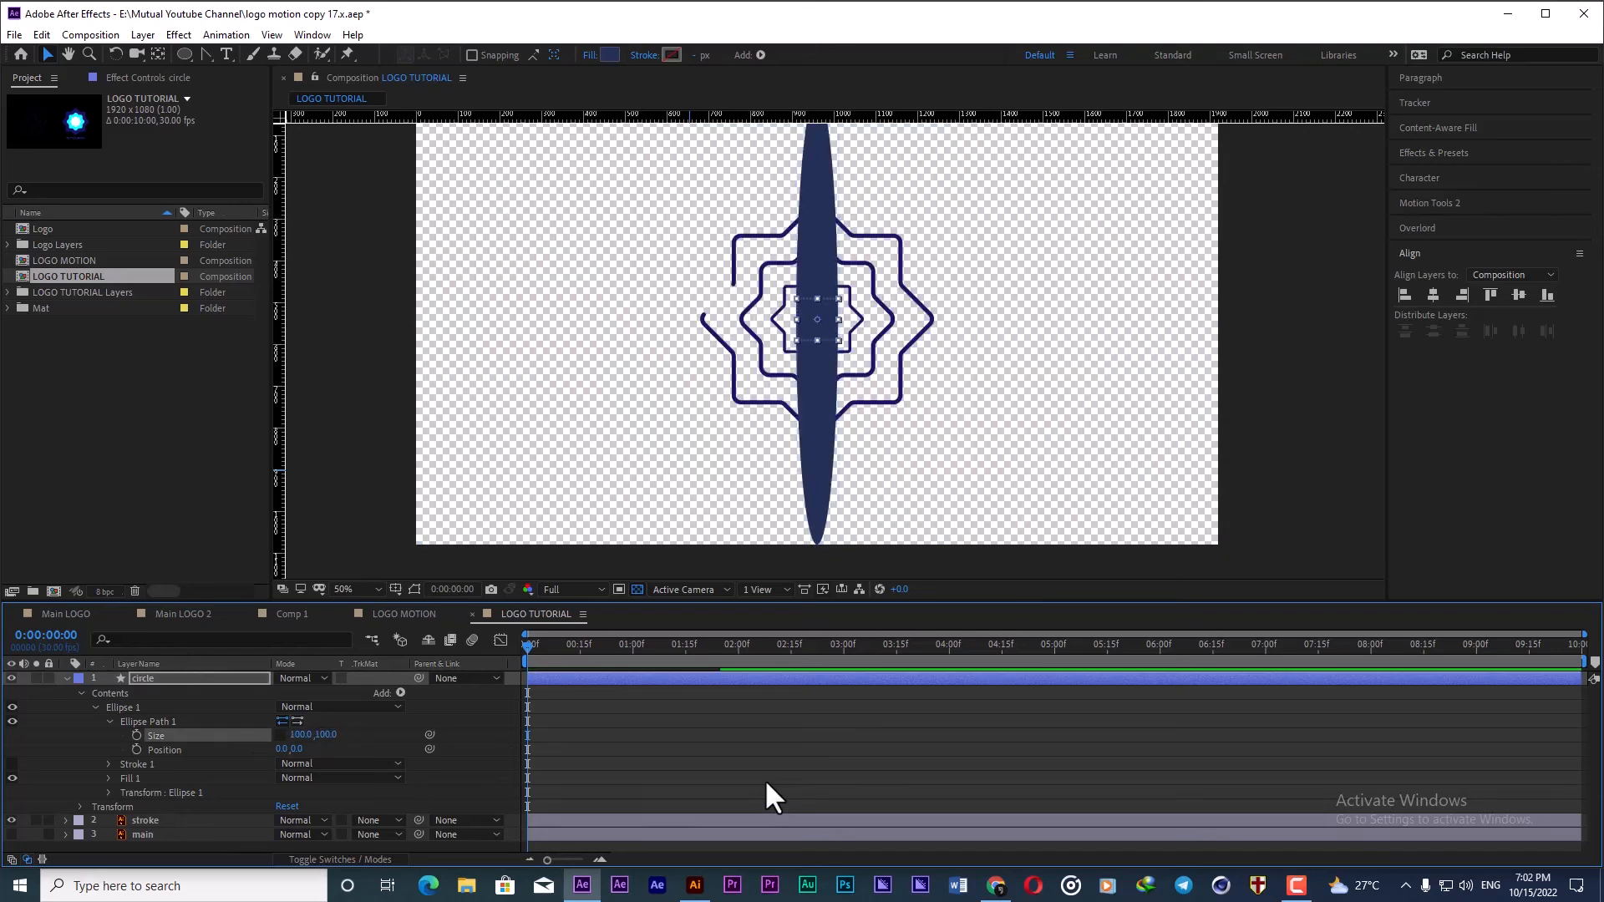
Step: Set the circle's Ellipse Path size to 50 by 50 and collapse the layer's properties
click(303, 734)
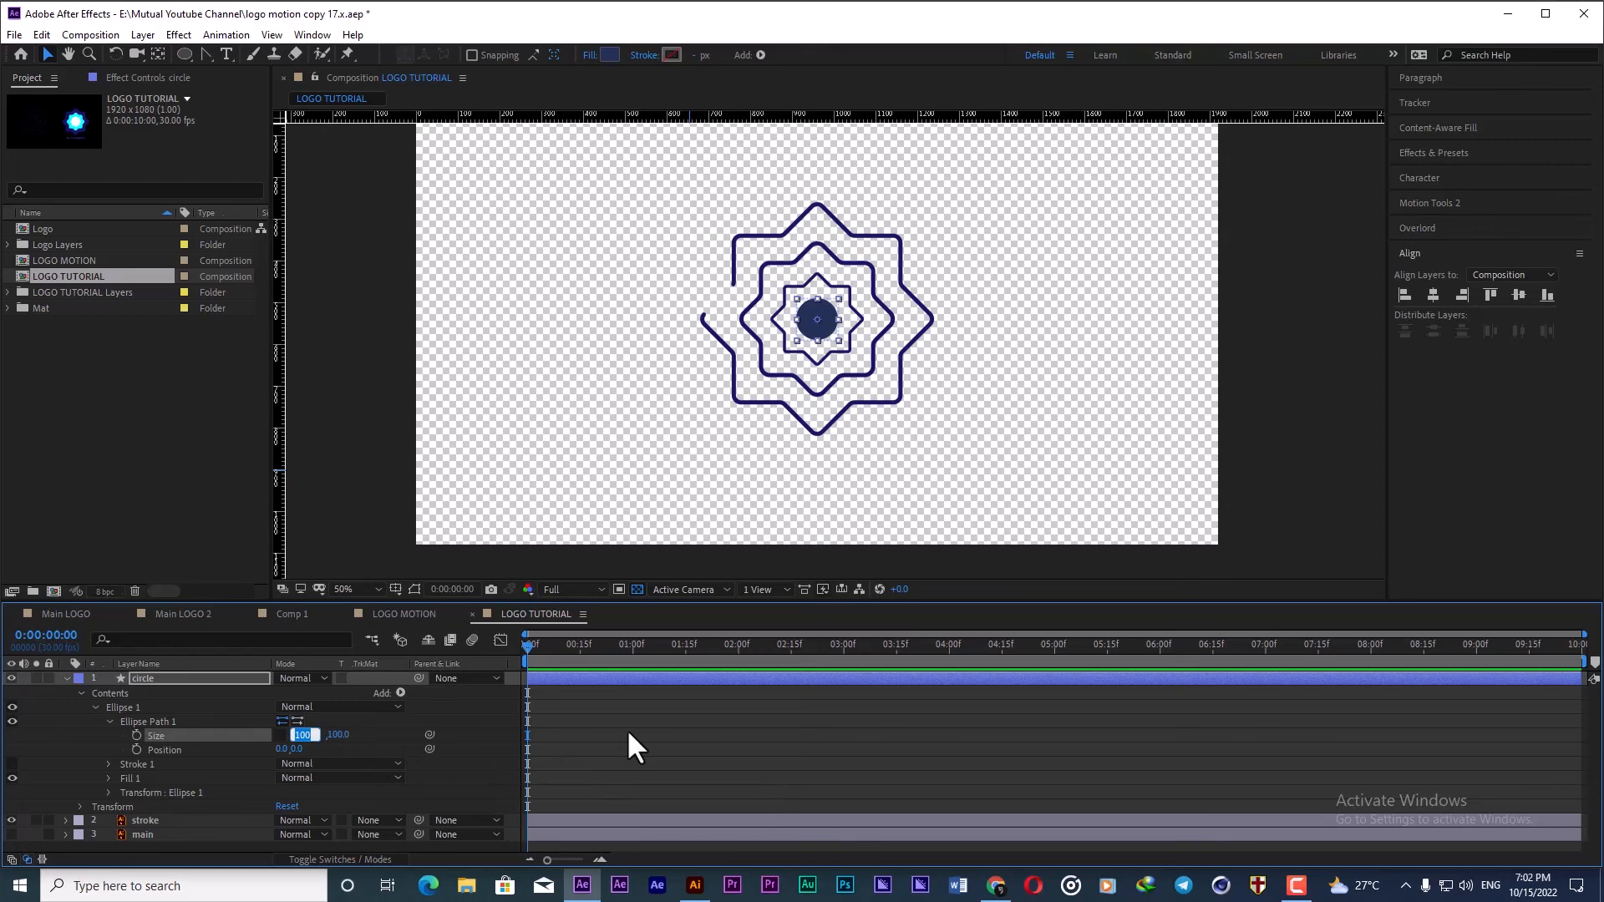
text(50)
key(Tab)
text(50)
key(Return)
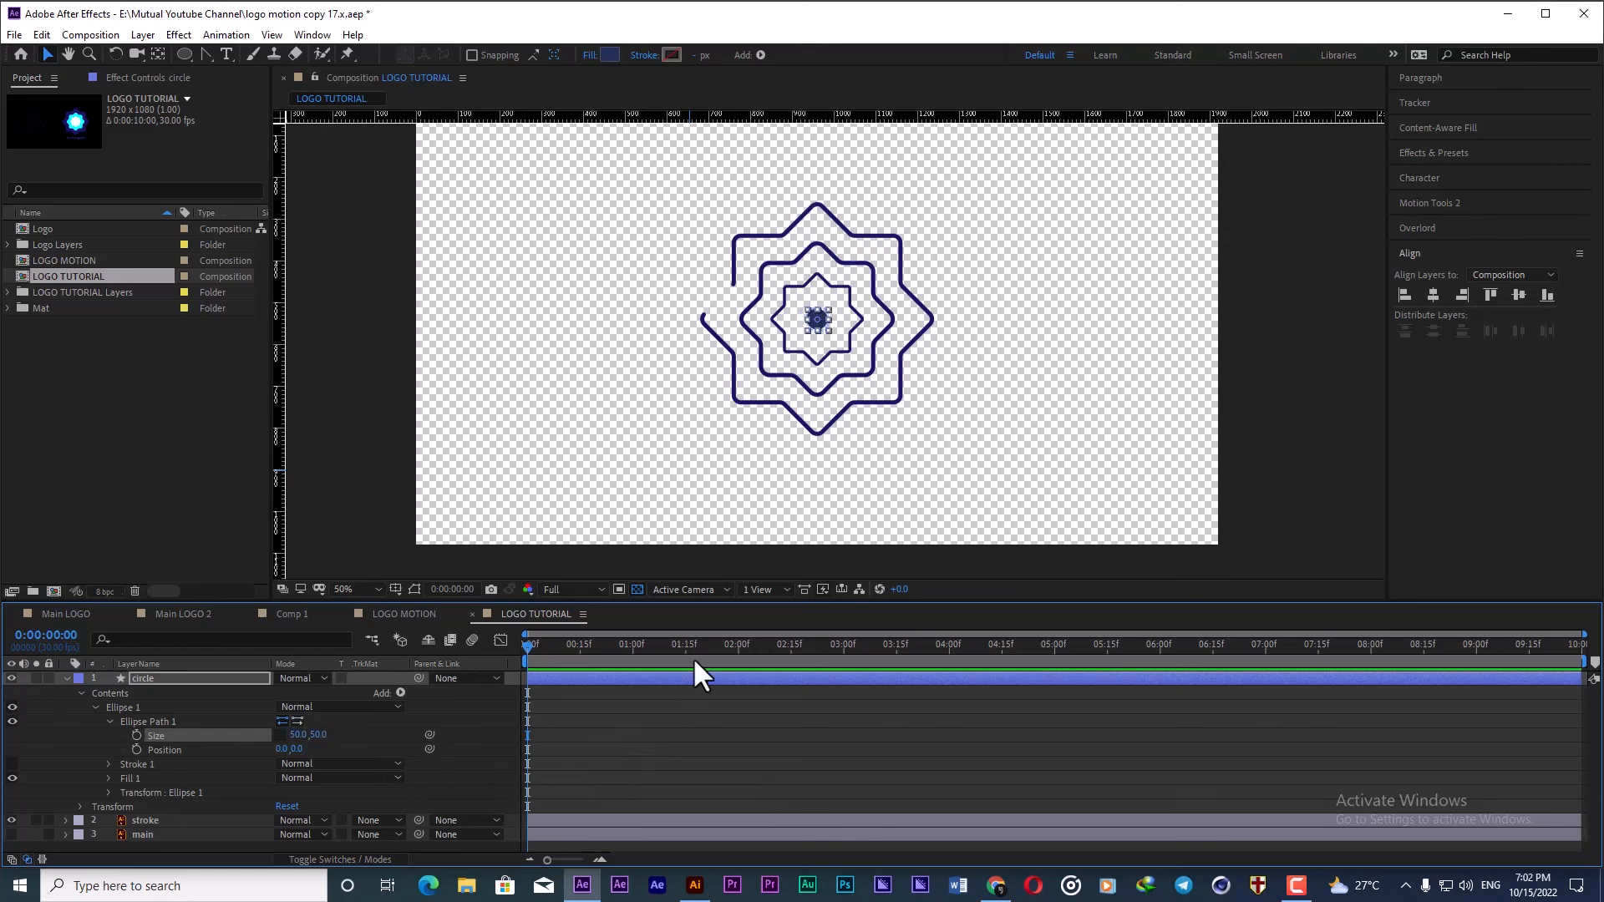
click(507, 735)
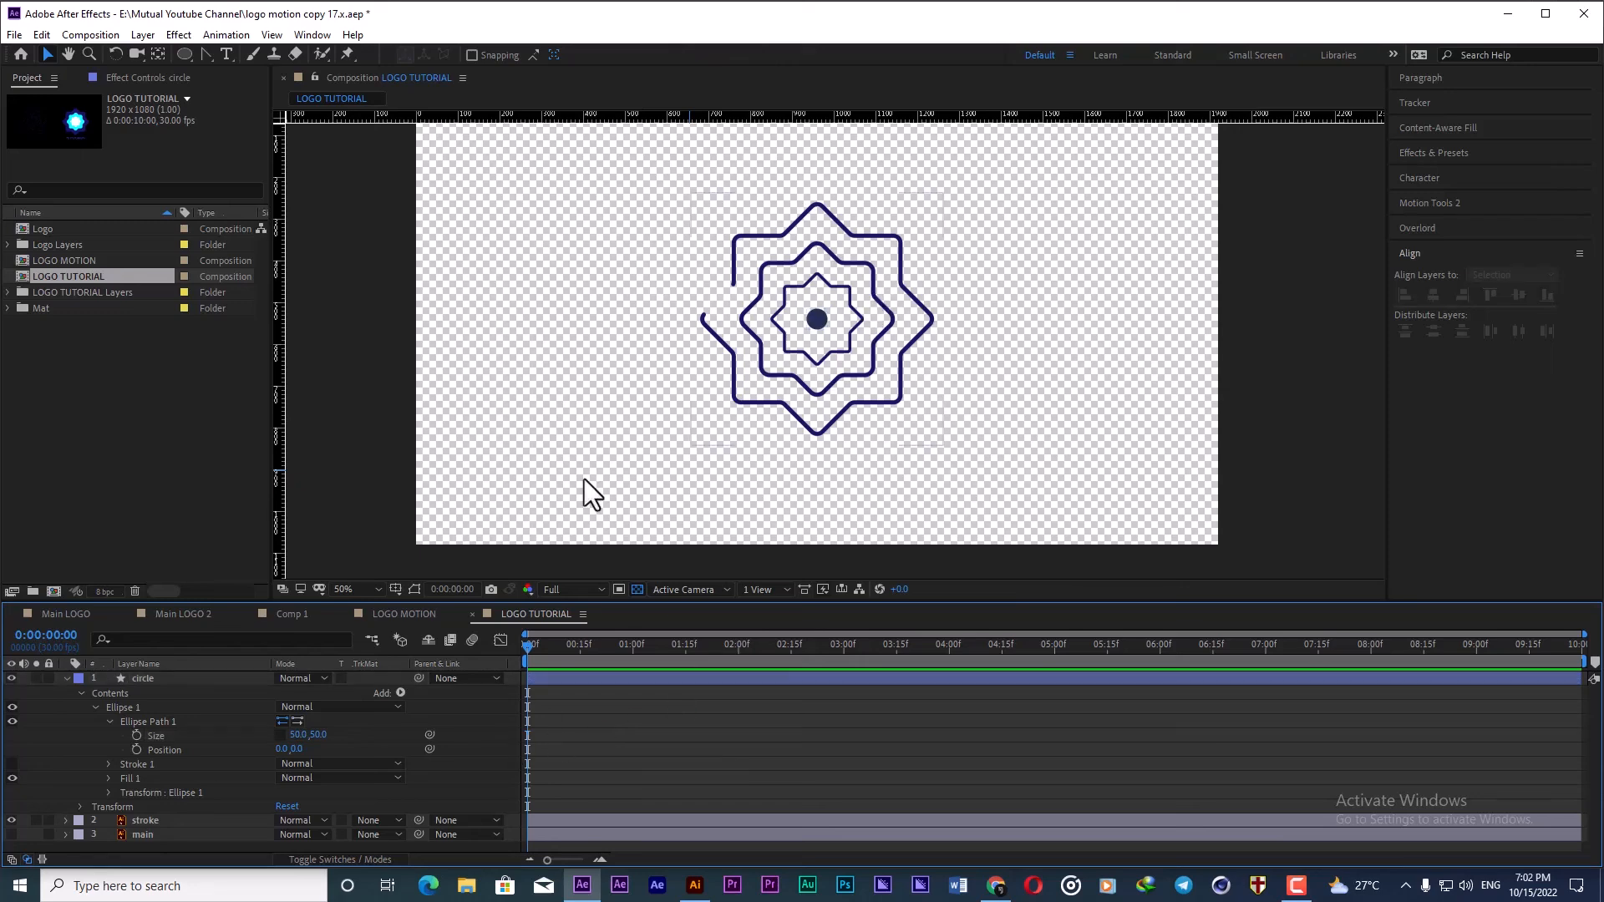
click(66, 678)
Step: Reveal only the circle layer's Position property and start keyframing it at 0:00:00:00
click(140, 679)
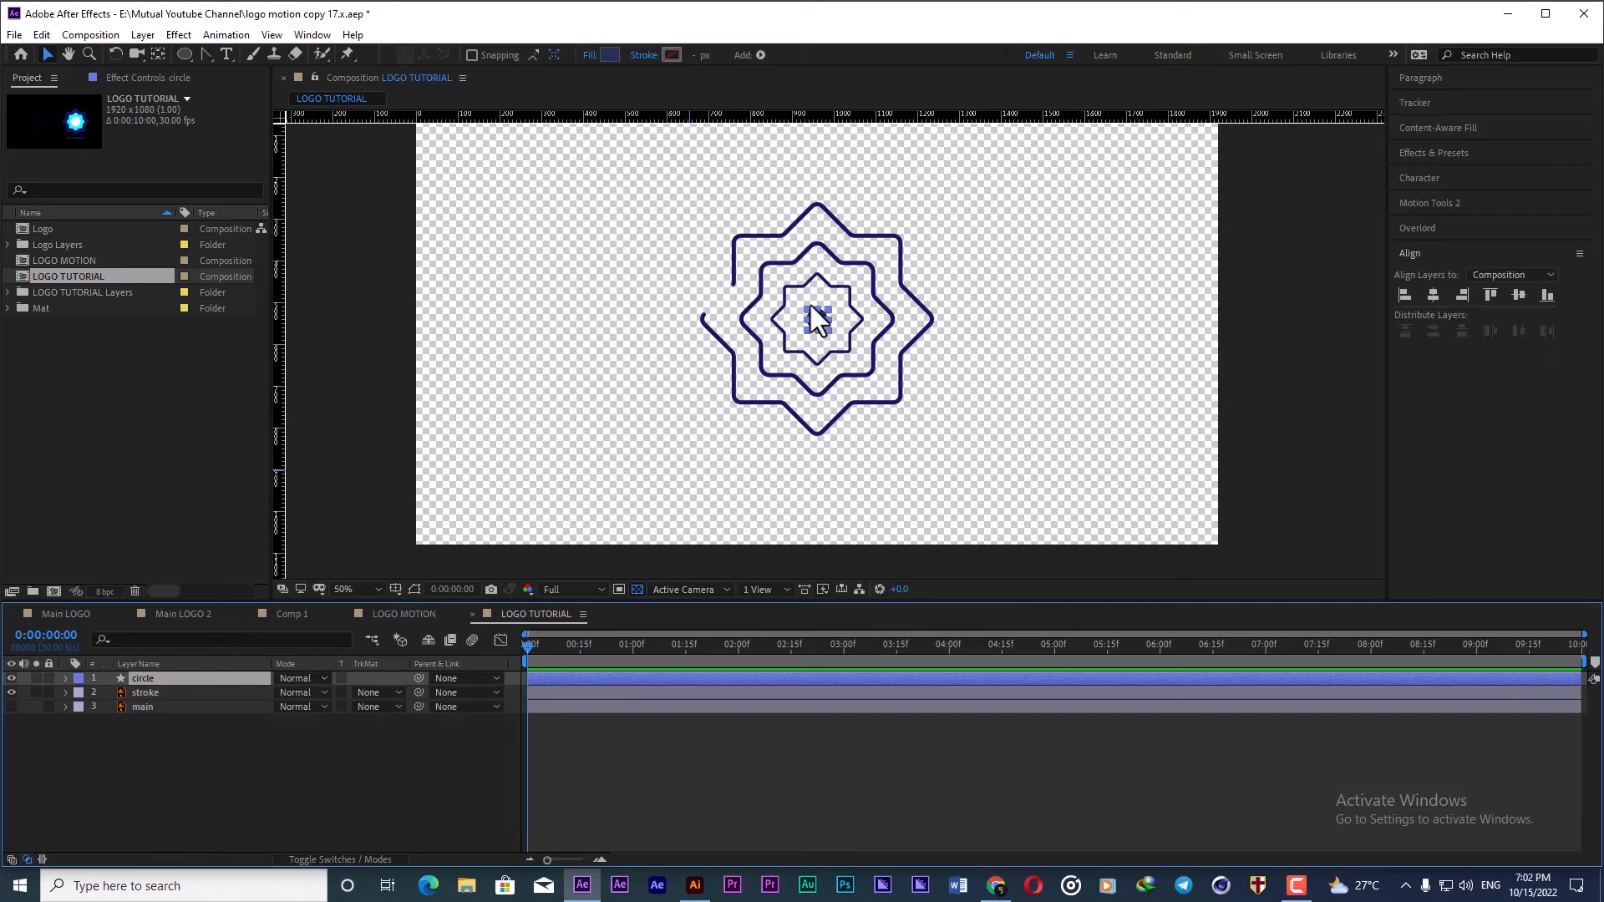
scroll(737, 284, up, 3)
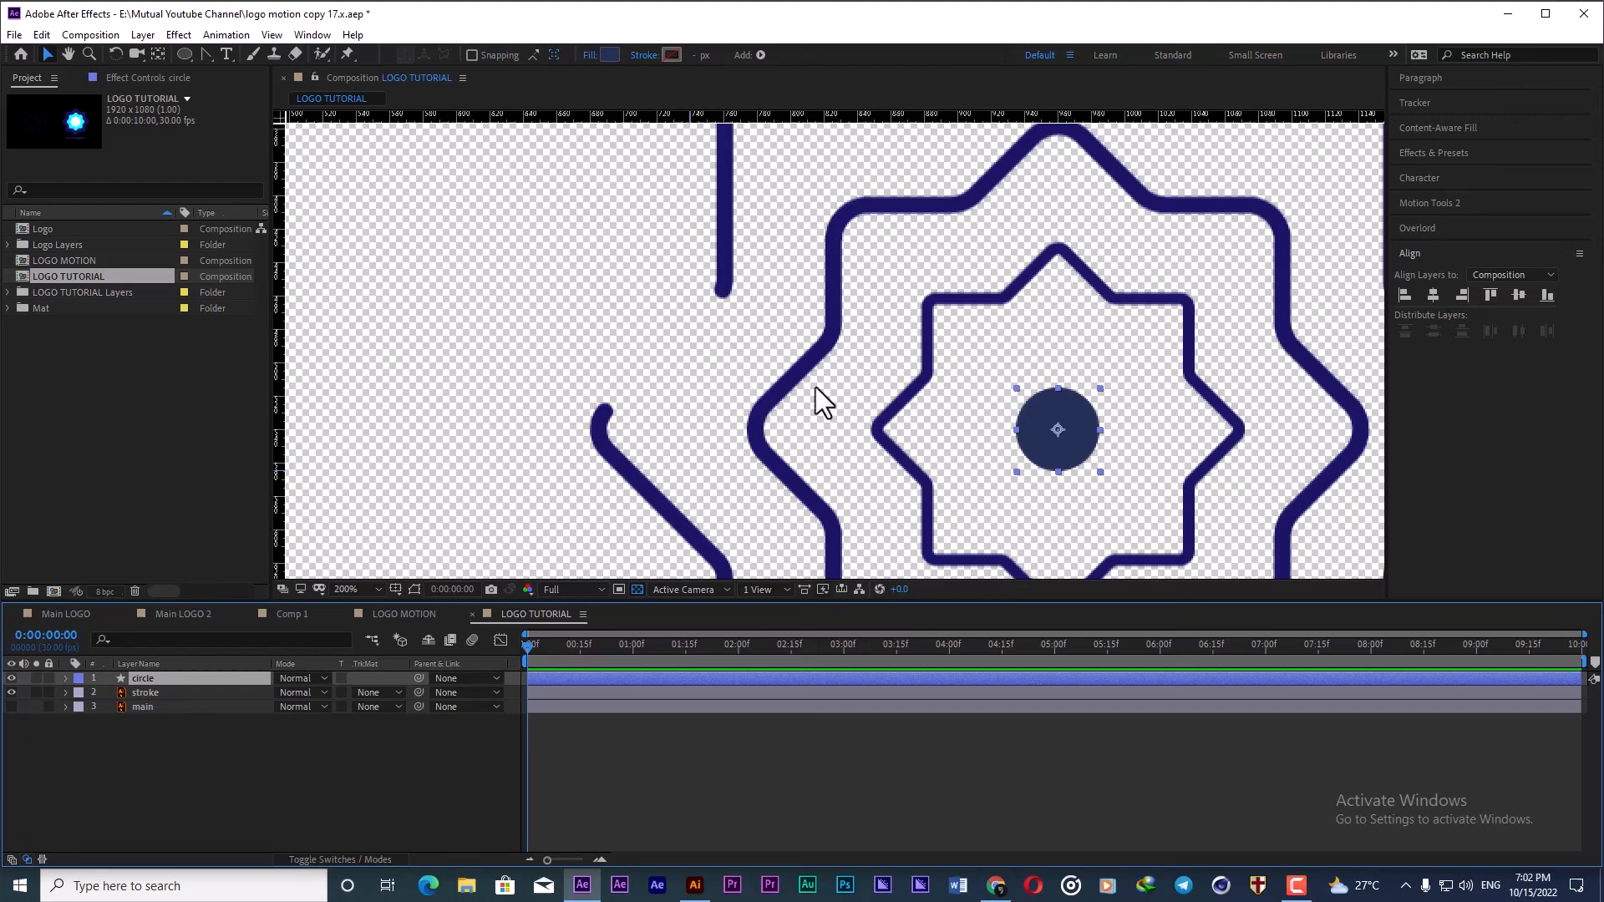
scroll(872, 504, down, 5)
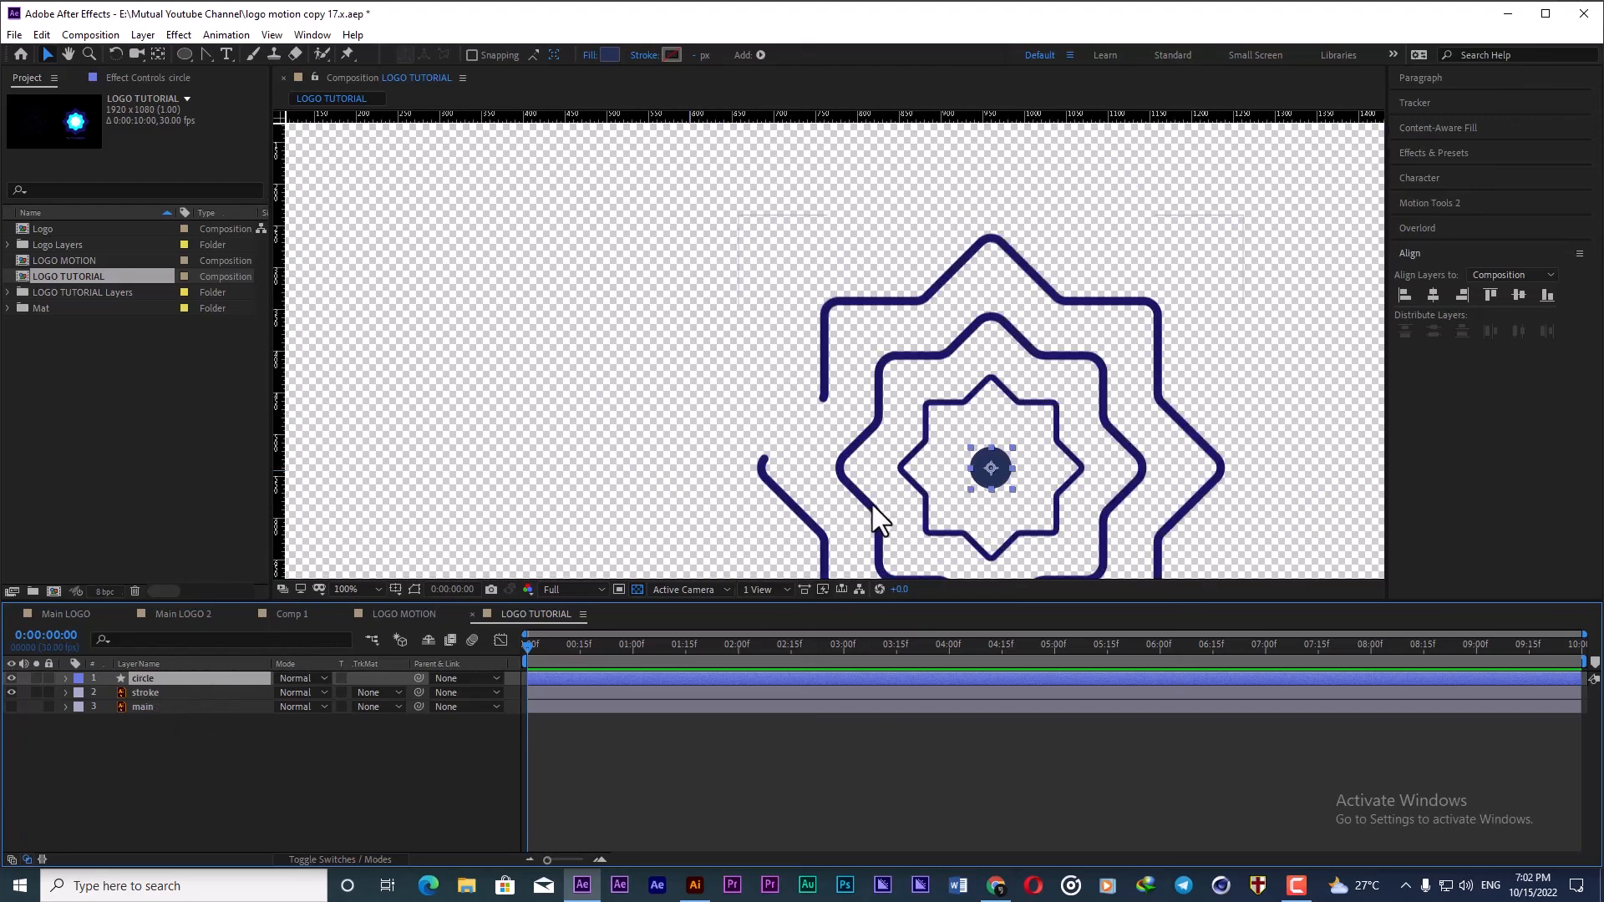
drag(865, 316, 819, 274)
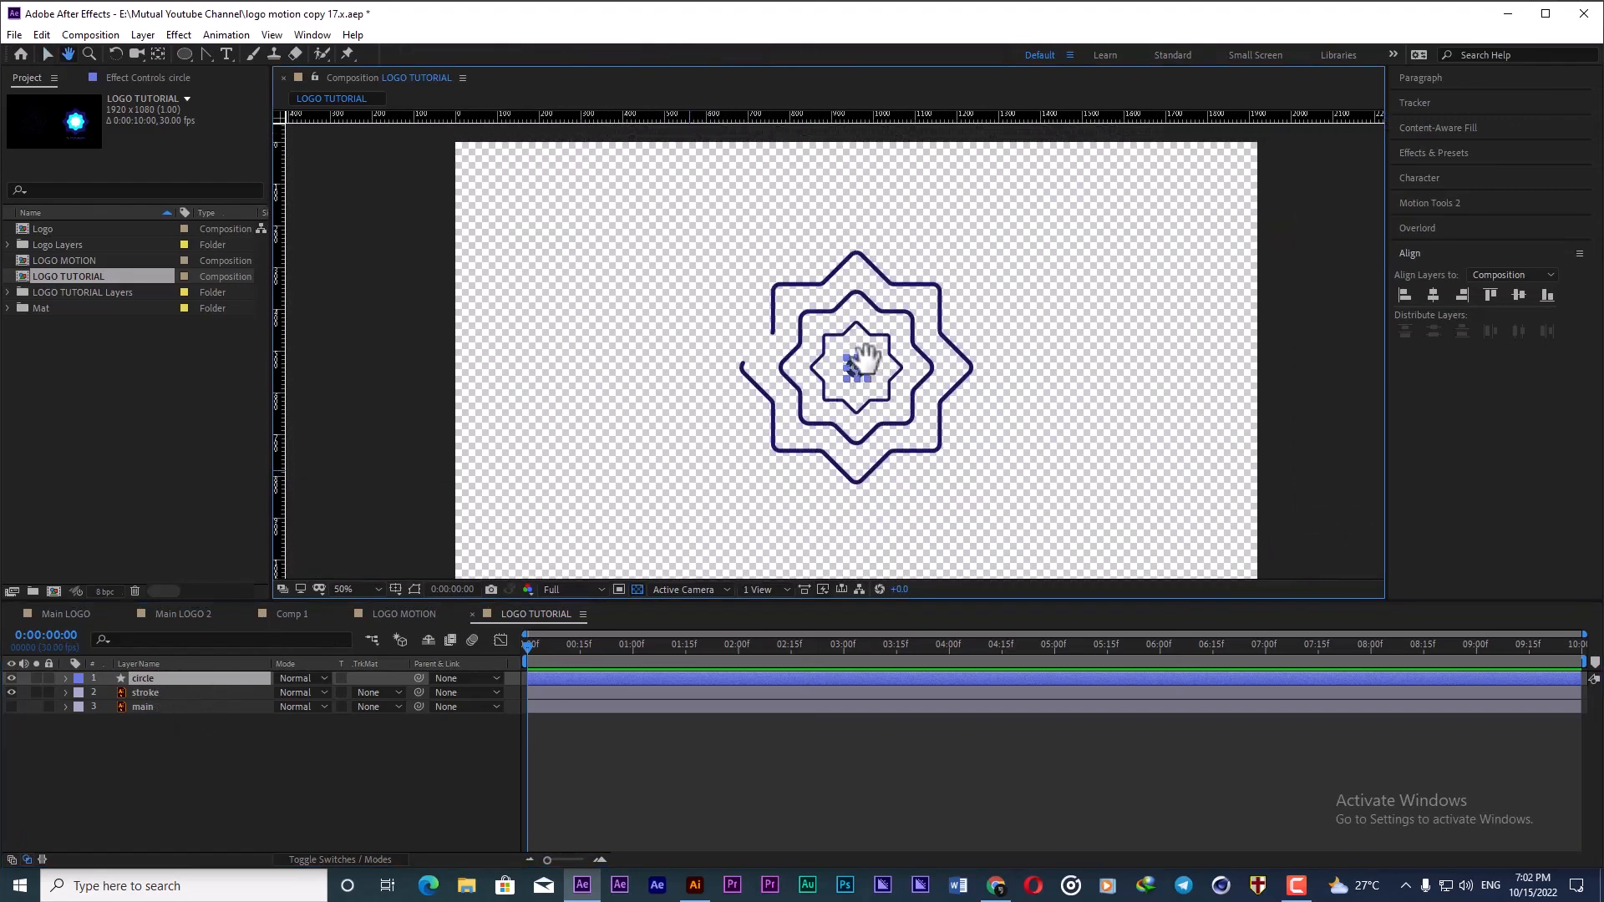
click(152, 678)
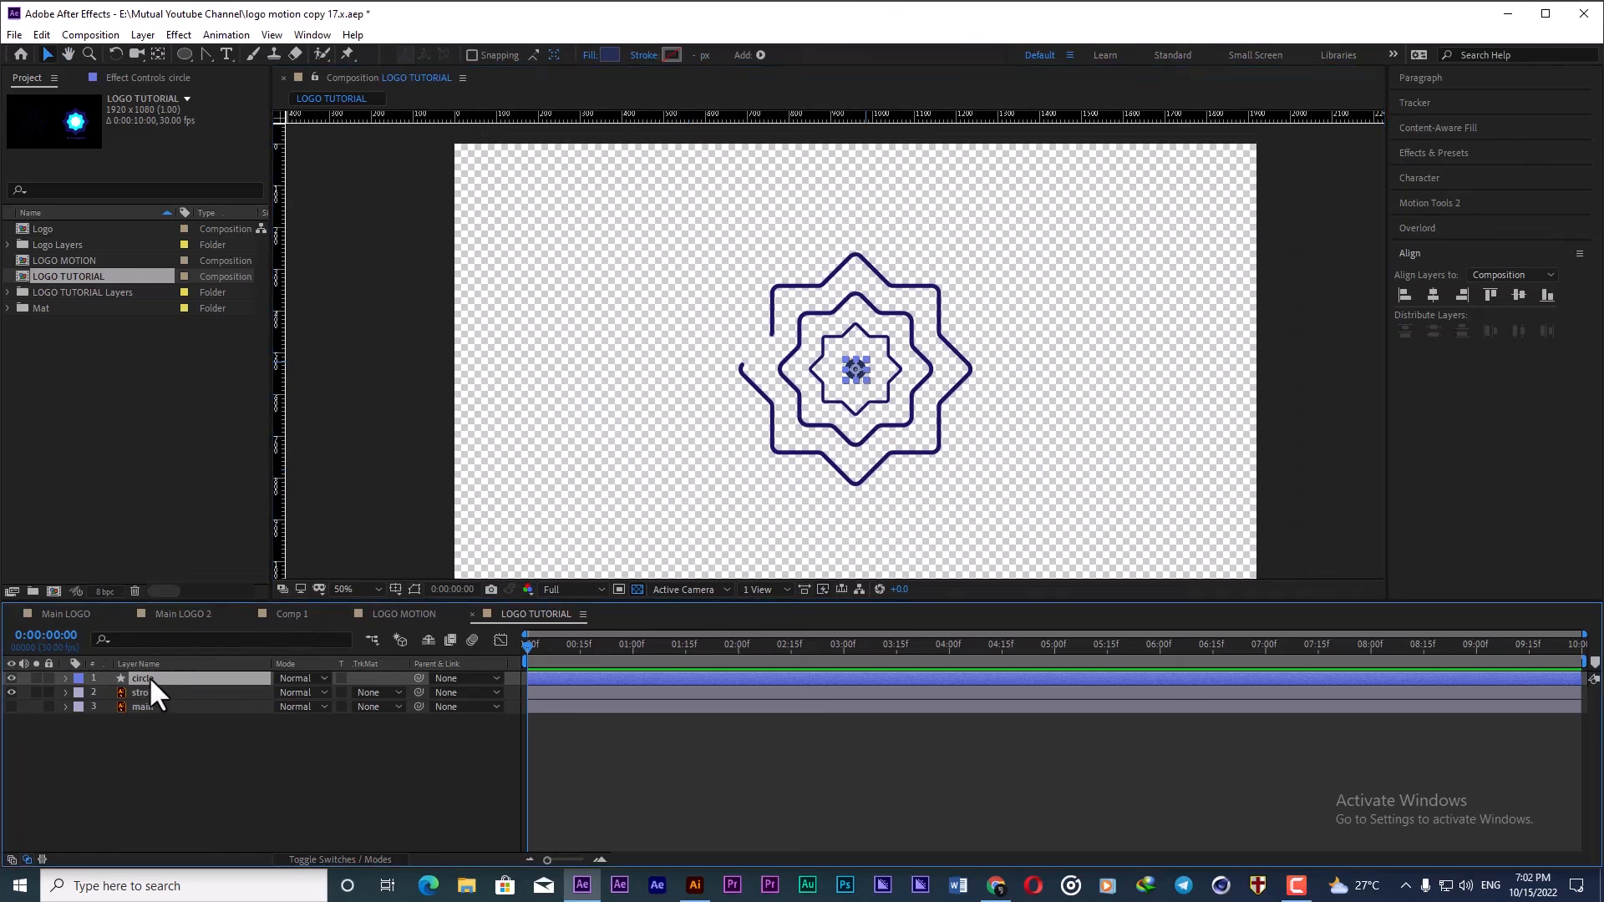
key(p)
click(138, 729)
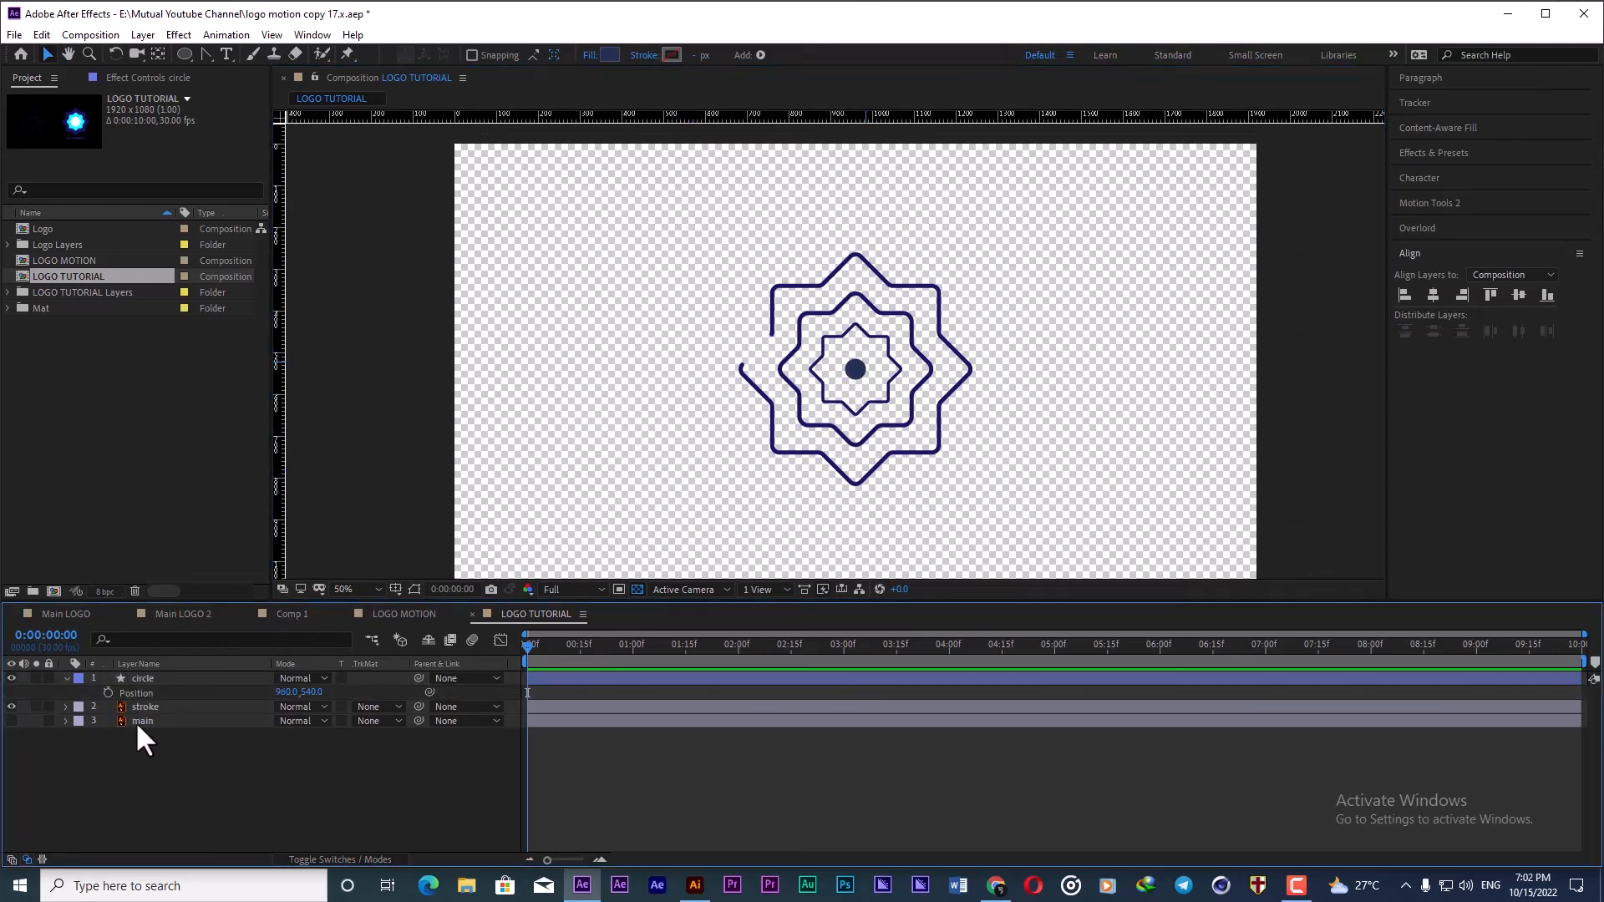
click(108, 694)
key(=)
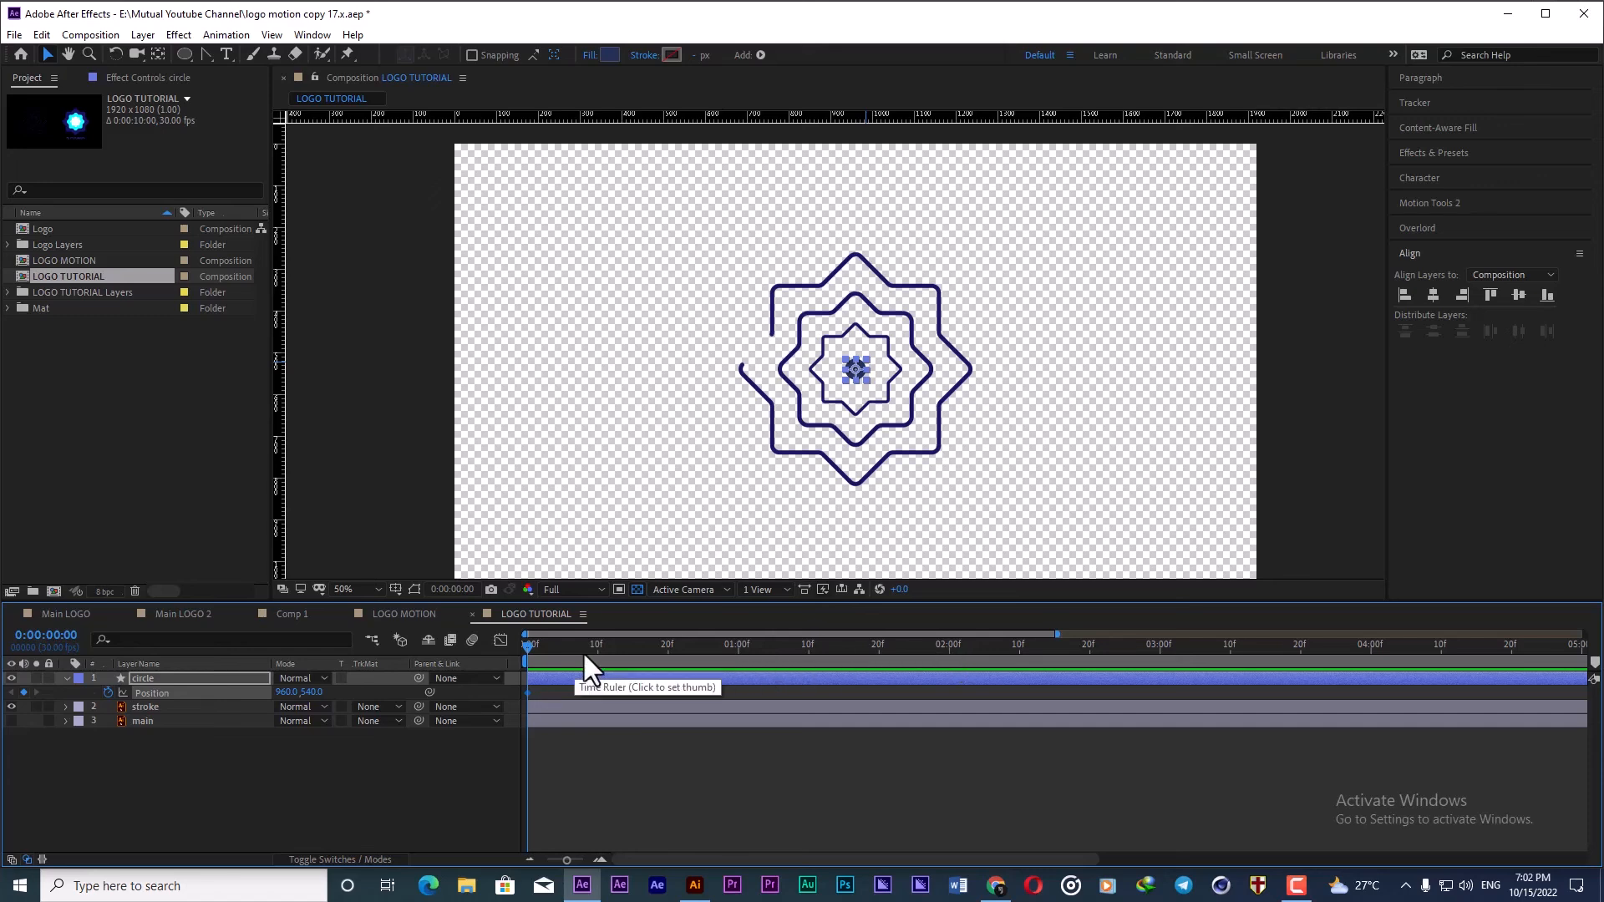
Step: Add a Position keyframe at frame 15 and set the circle's starting position above the composition at 960, -86 at frame 0
click(626, 646)
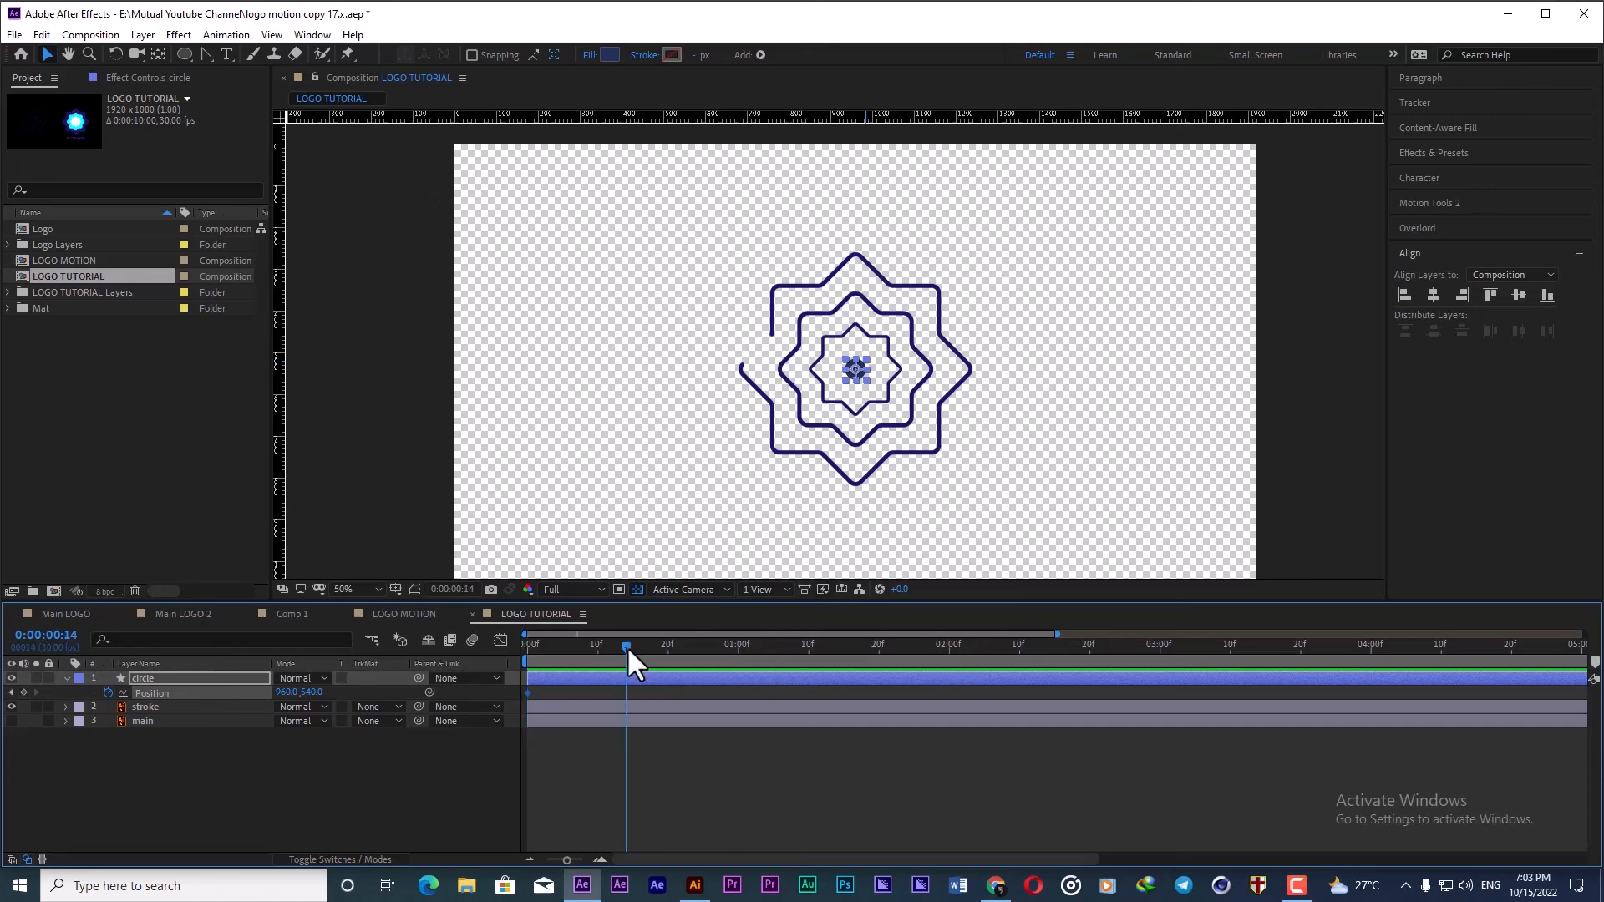
drag(626, 647, 633, 647)
click(23, 692)
drag(553, 650, 513, 652)
drag(316, 691, 246, 693)
key(comma)
key(comma)
scroll(898, 369, up, 2)
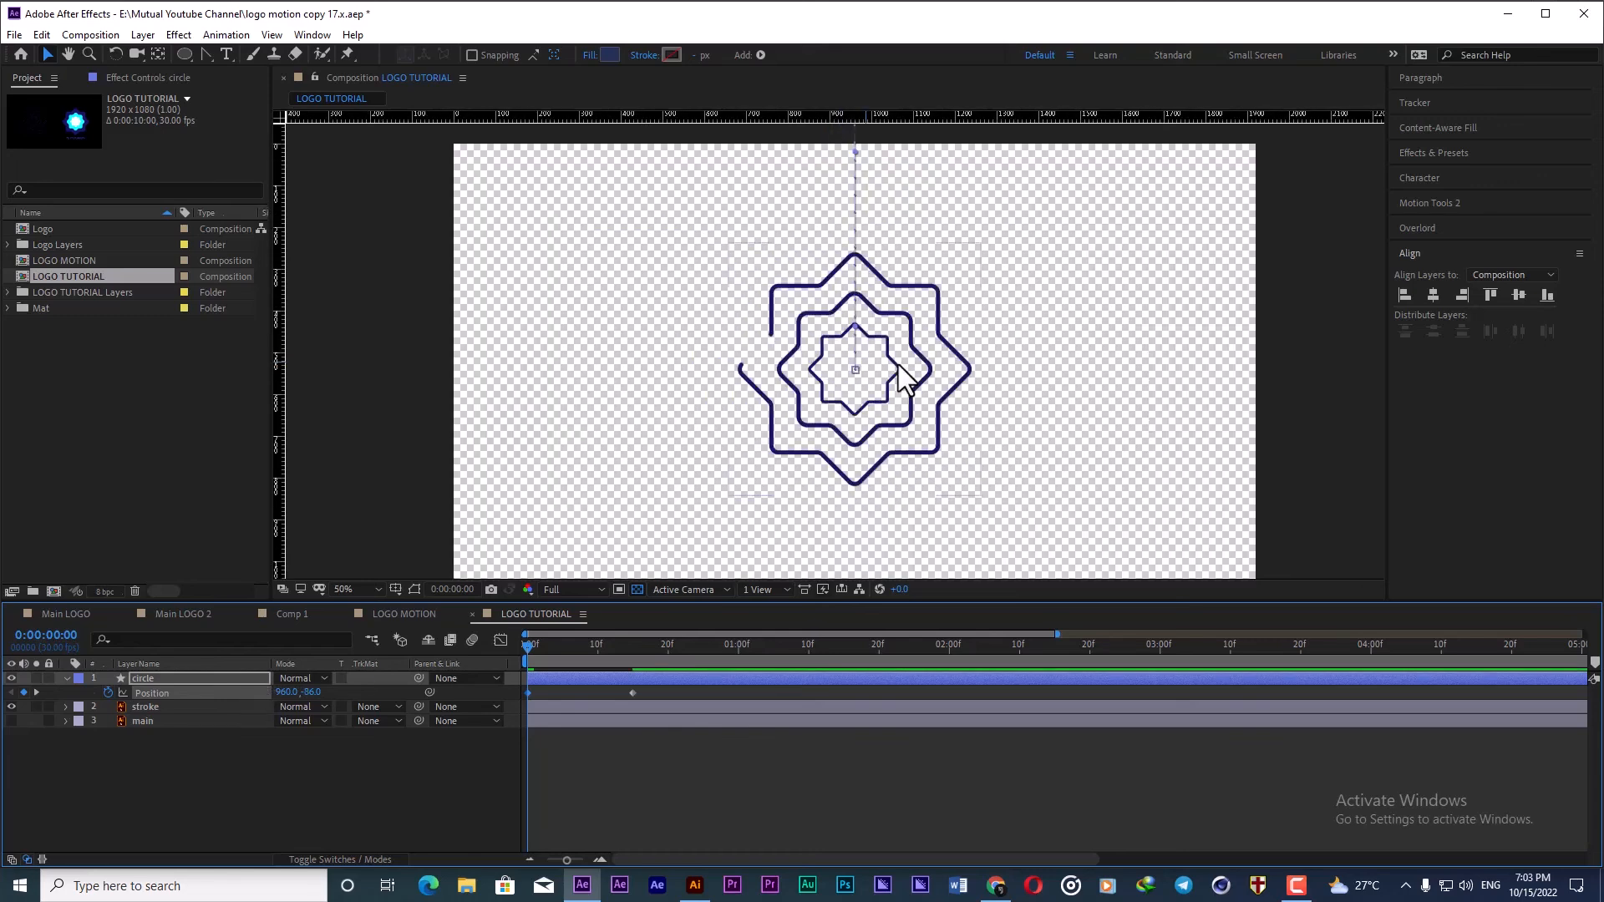
key(space)
drag(892, 309, 876, 366)
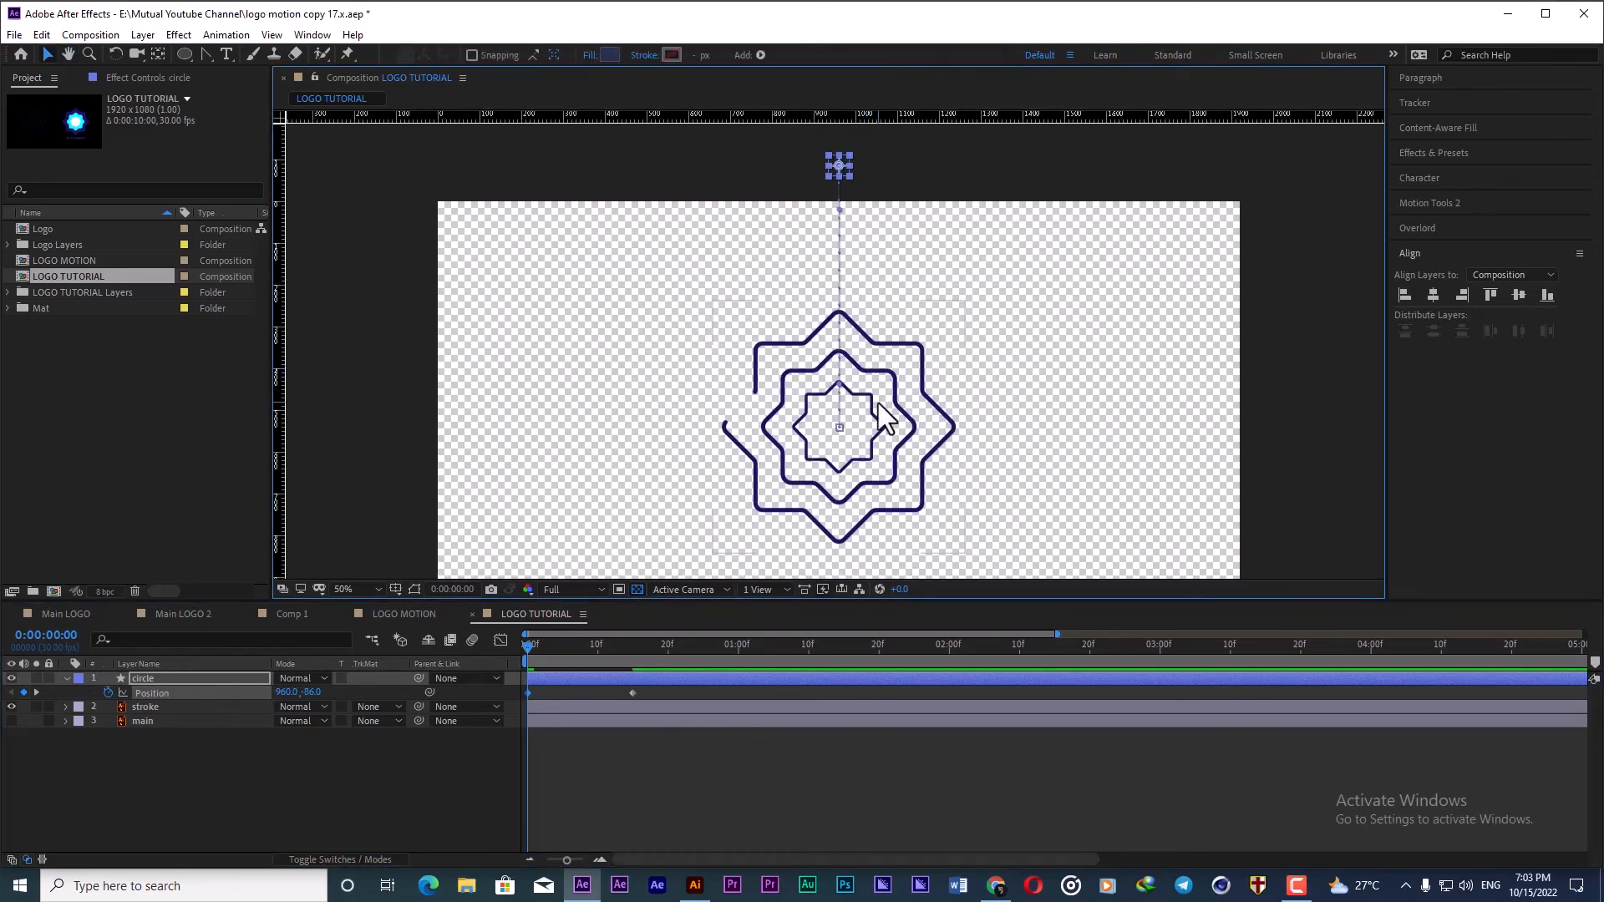
Step: Keyframe the circle's first bounce at frame 20 by raising its Position to 960, 414
drag(610, 645, 619, 647)
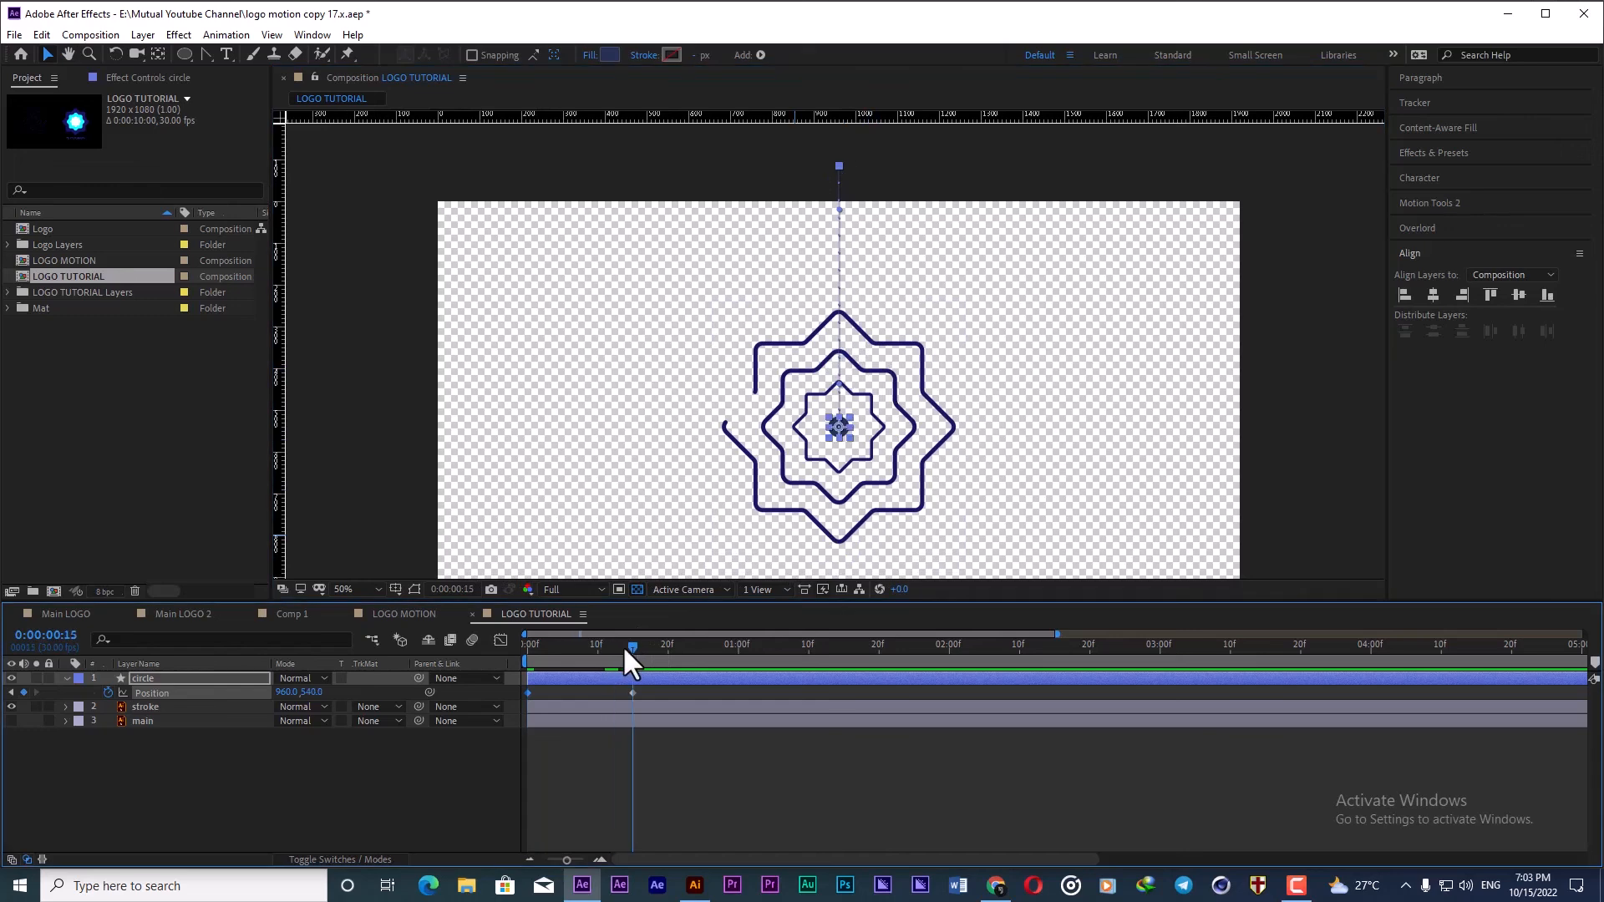
scroll(615, 695, up, 2)
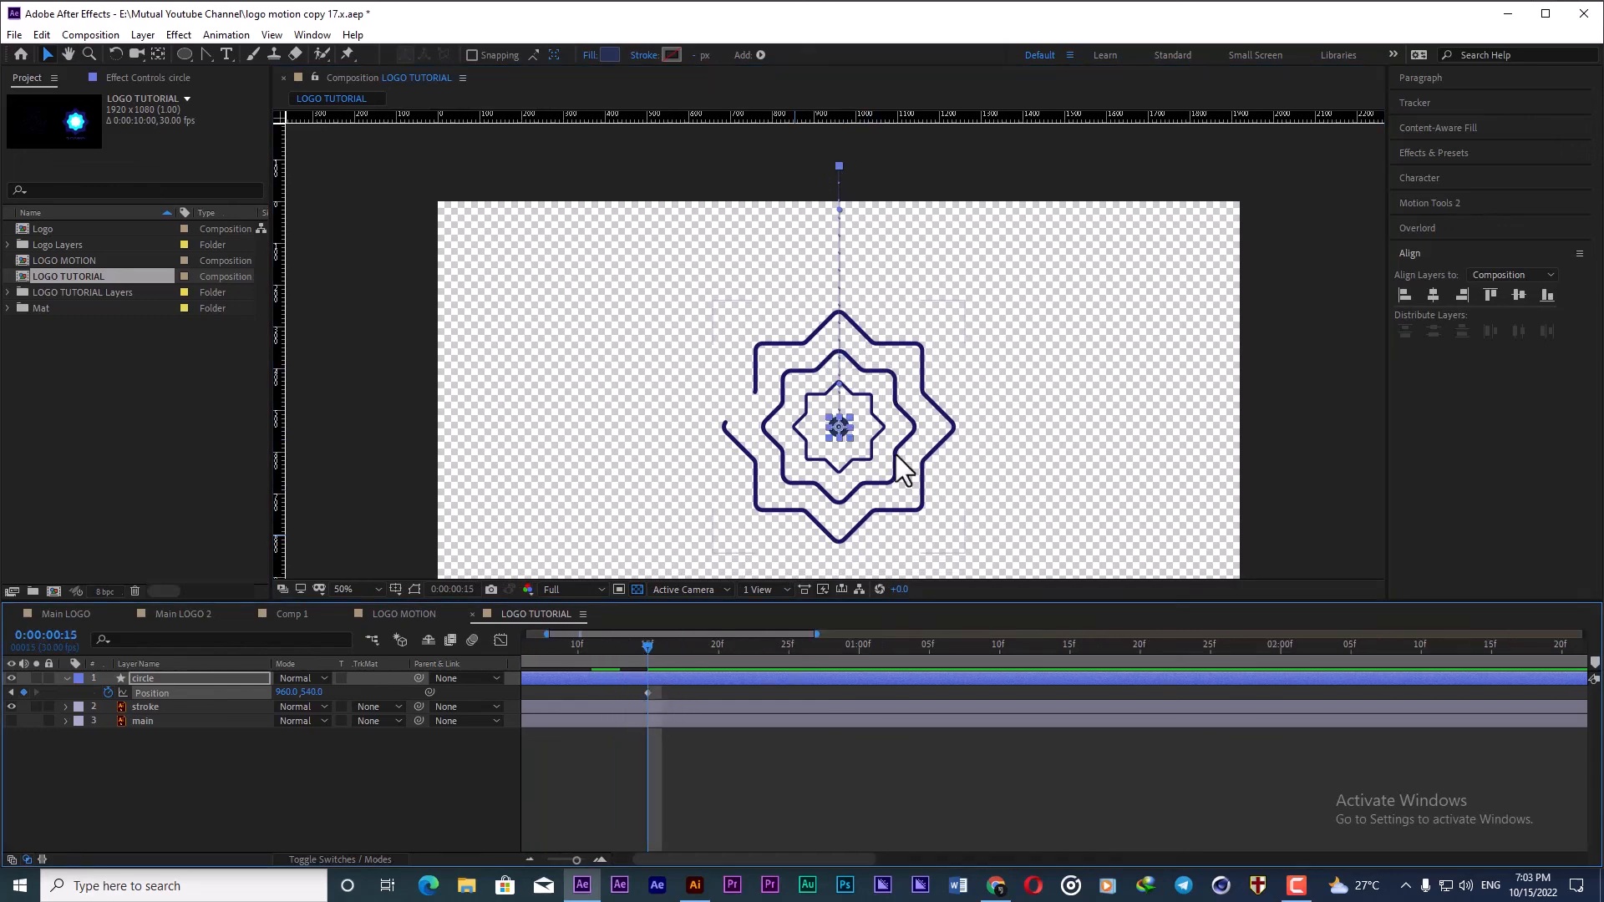
click(716, 647)
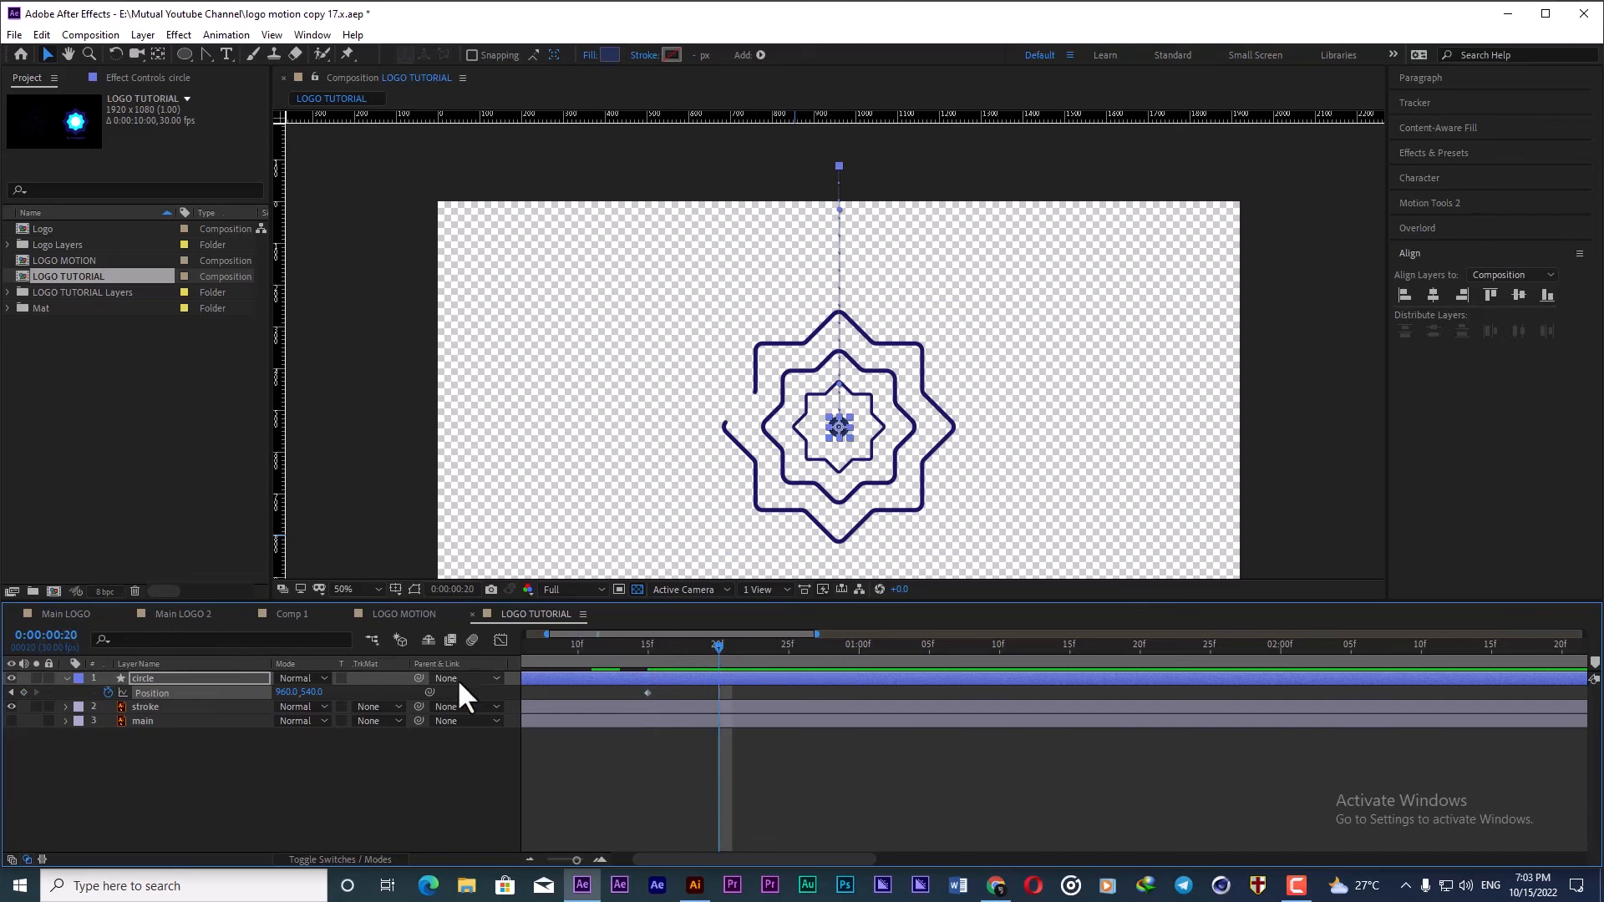
drag(311, 693, 199, 704)
Step: Copy the circle's frame 15 Position keyframe to frame 25
click(787, 645)
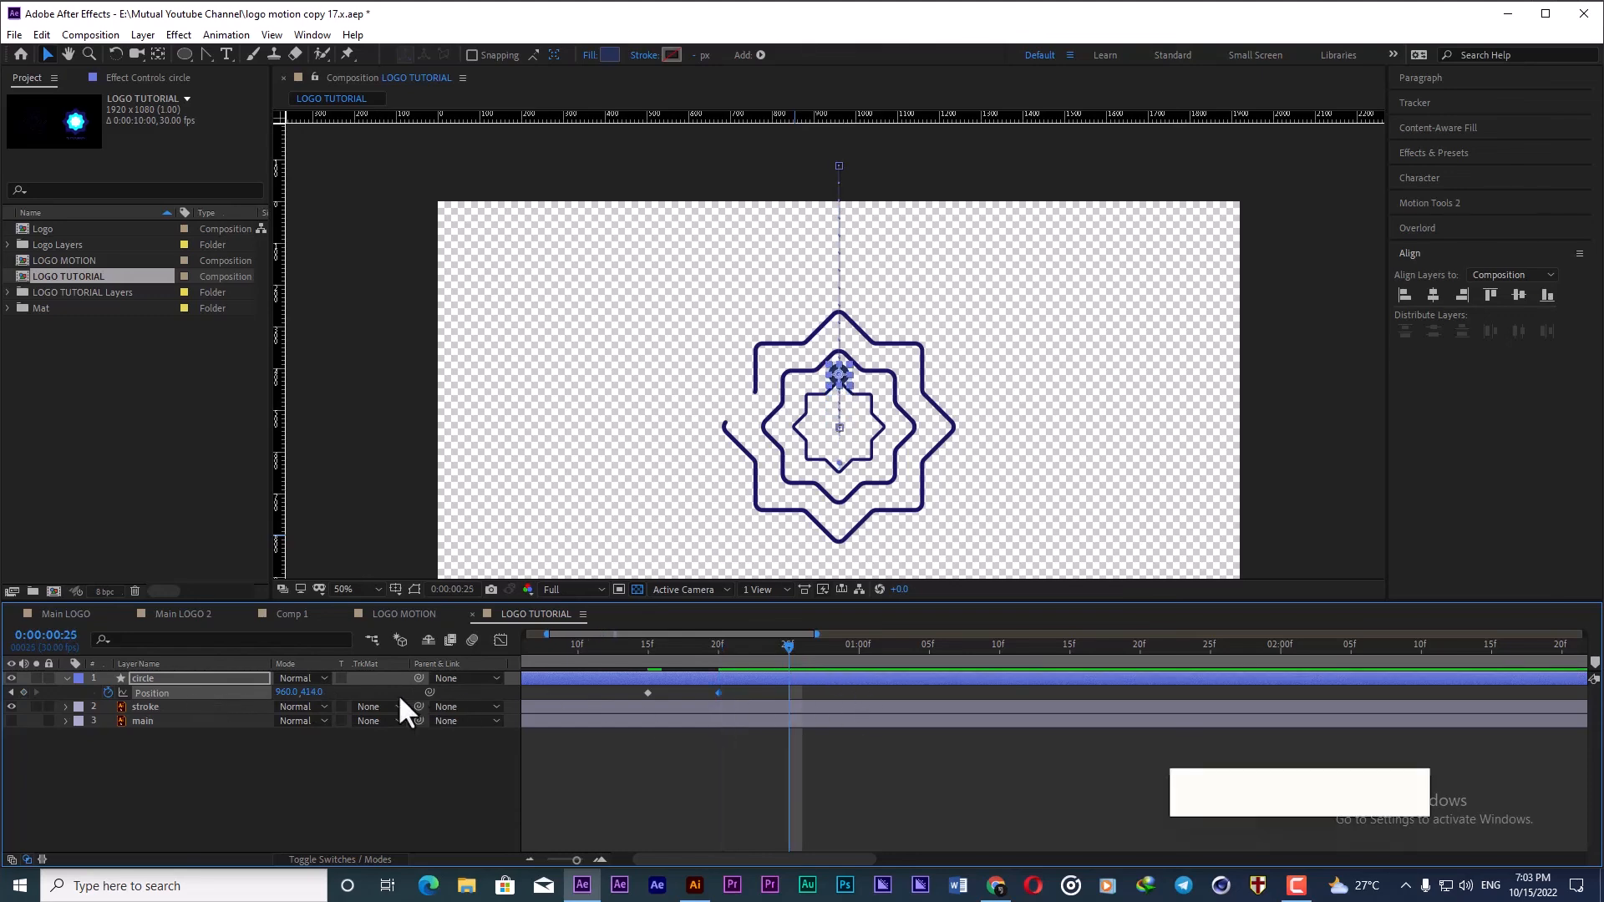
click(648, 693)
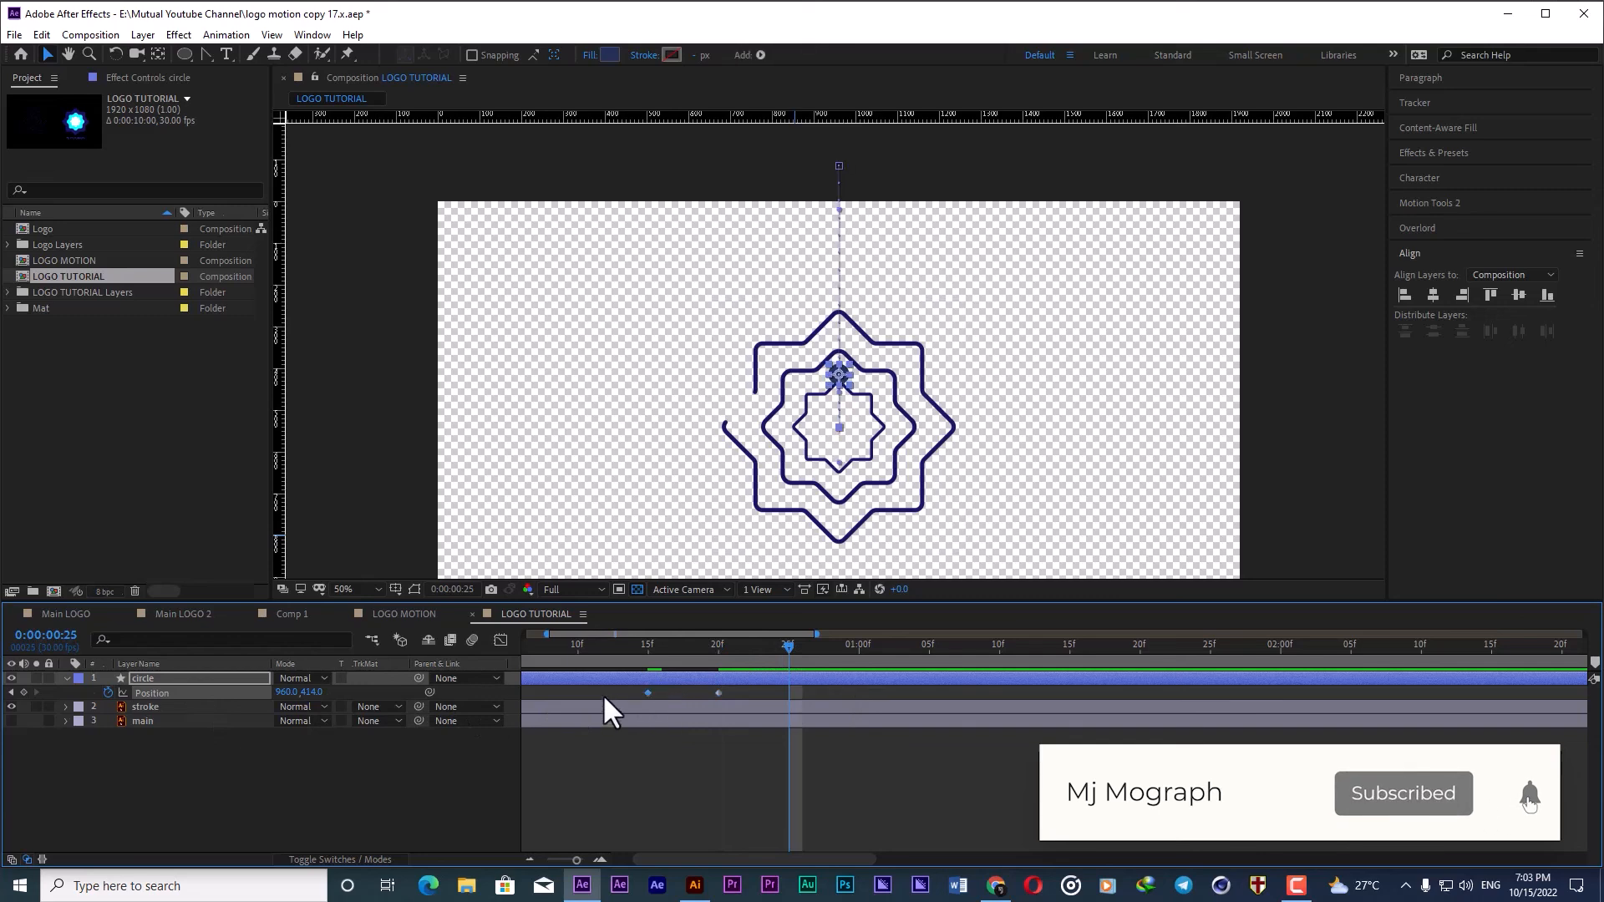
key(ctrl+c)
key(ctrl+v)
Step: Keyframe the circle's Position at 960, 476 at 0:00:01:00 and at 764, 450 at 0:00:01:15
click(859, 645)
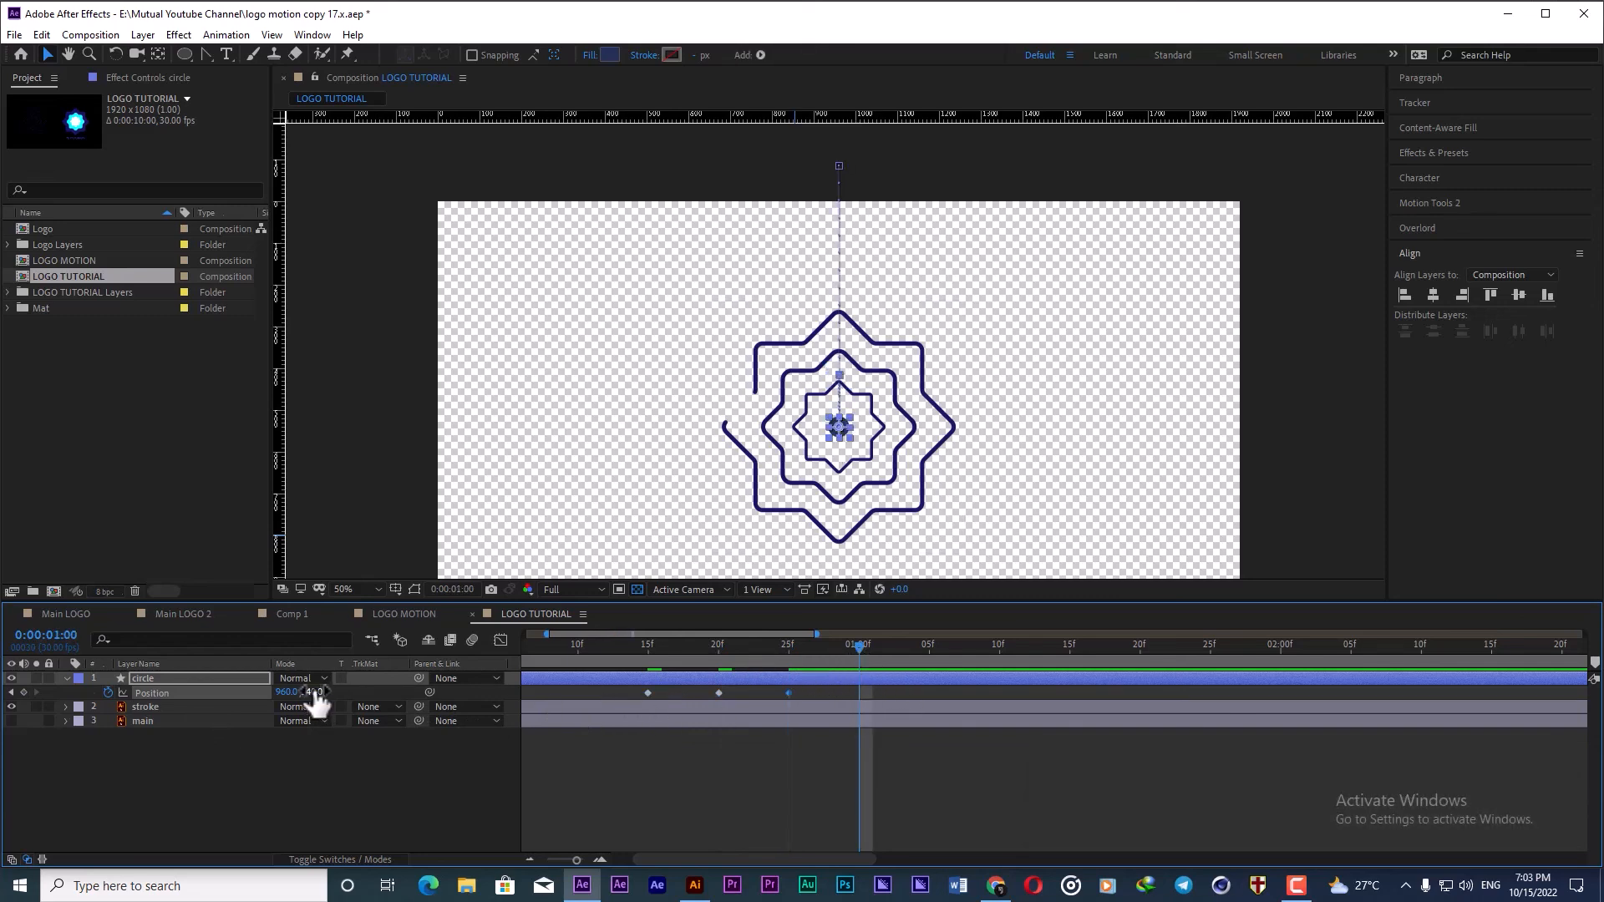
drag(313, 698, 254, 695)
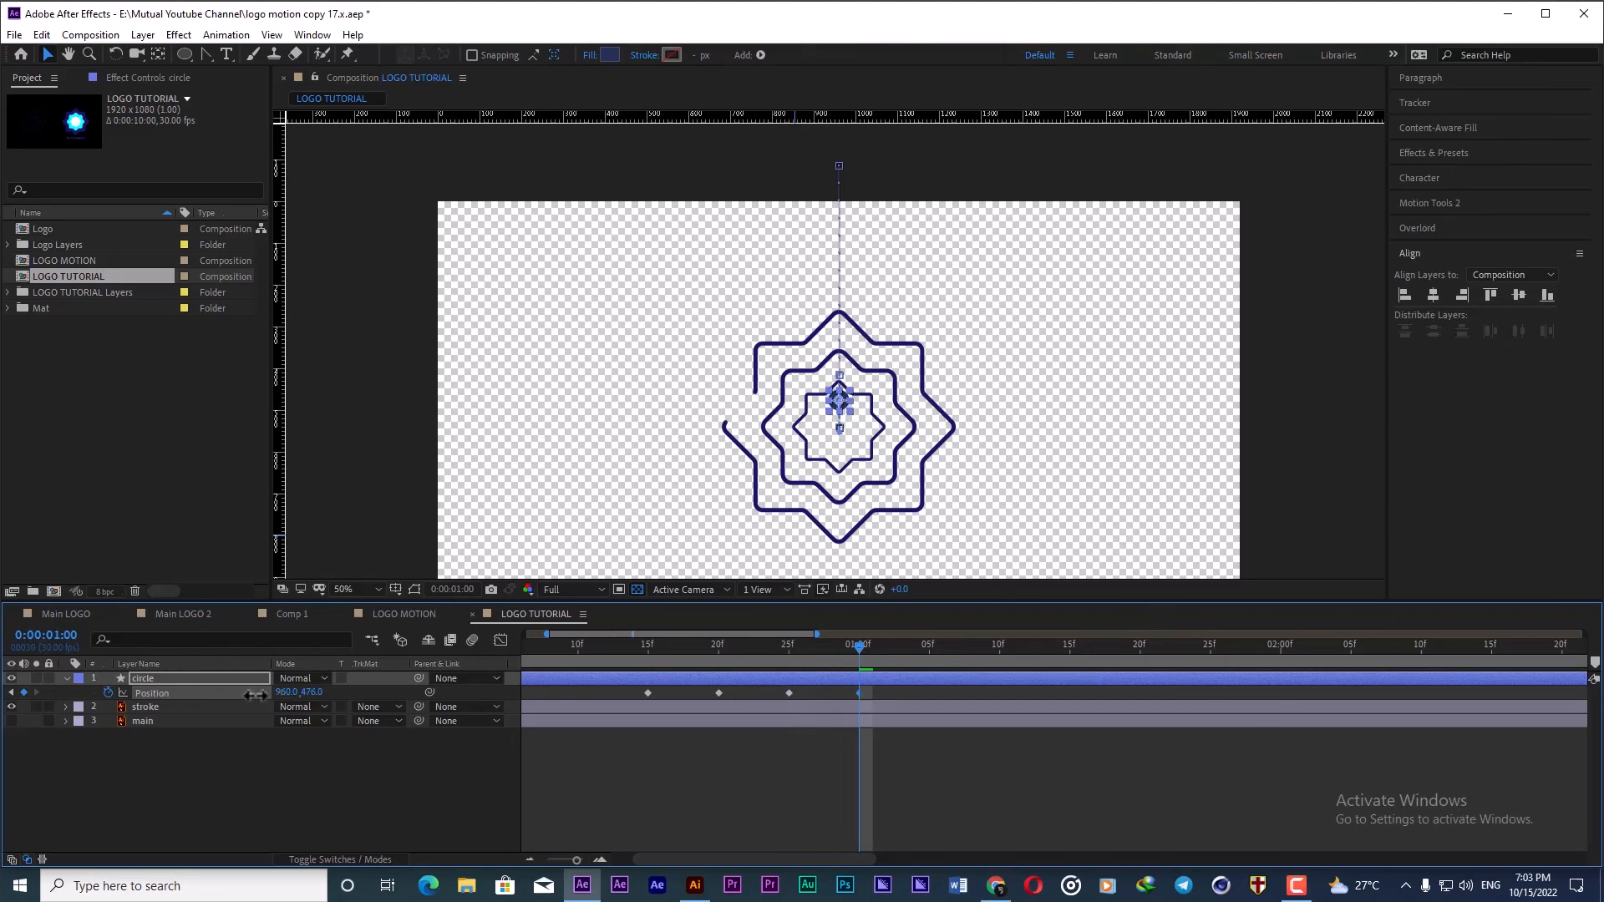
scroll(961, 693, down, 2)
scroll(797, 662, up, 3)
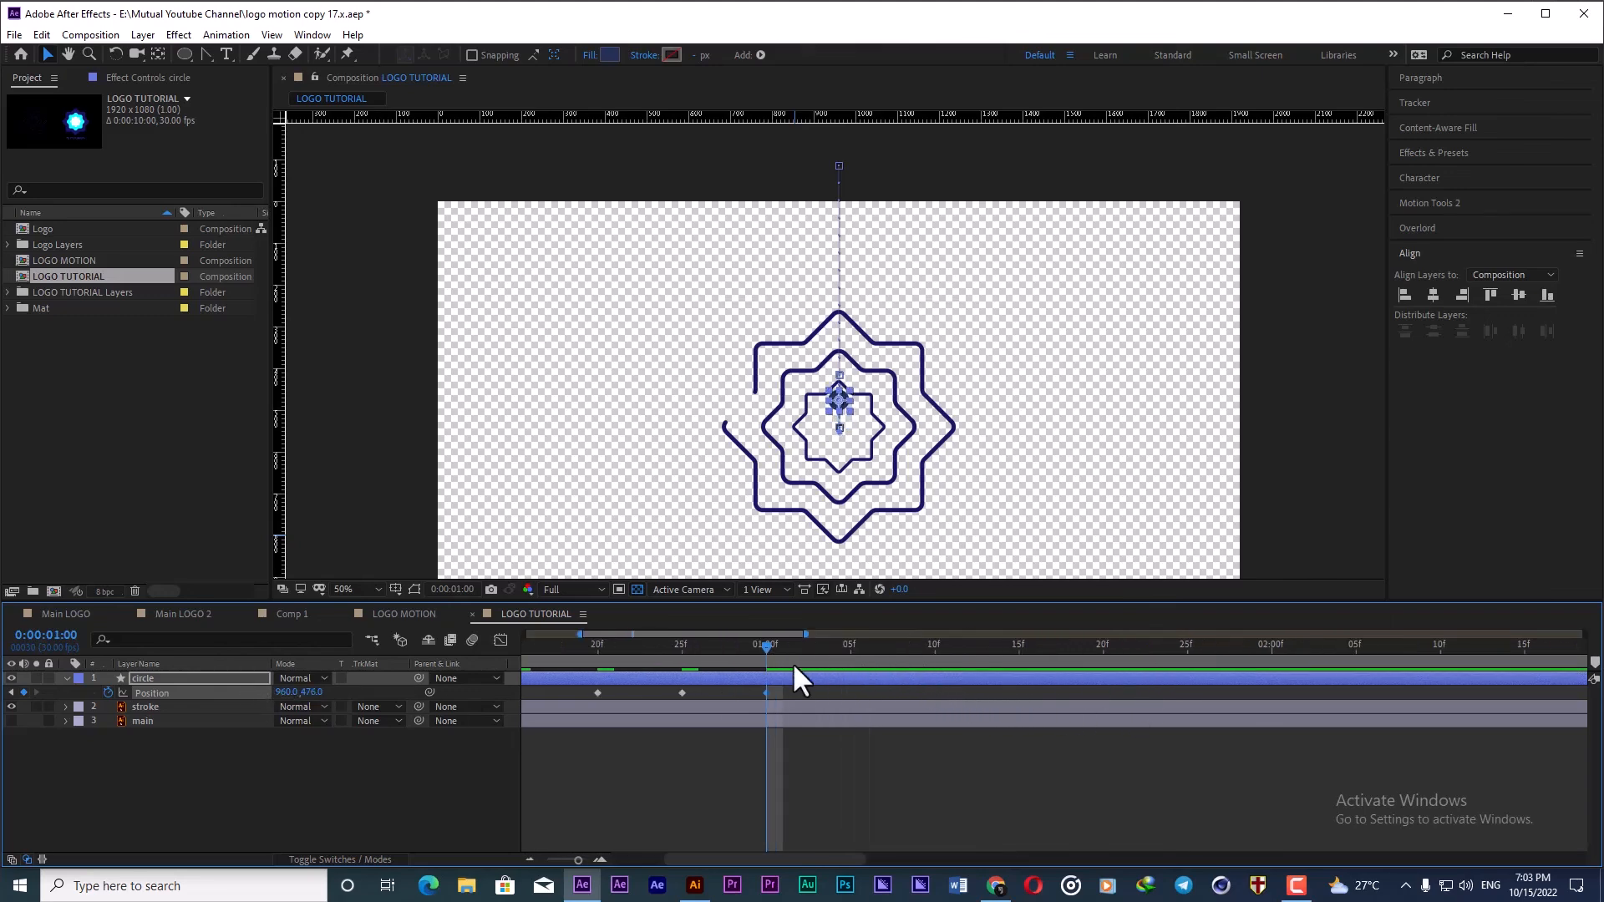
scroll(823, 661, down, 3)
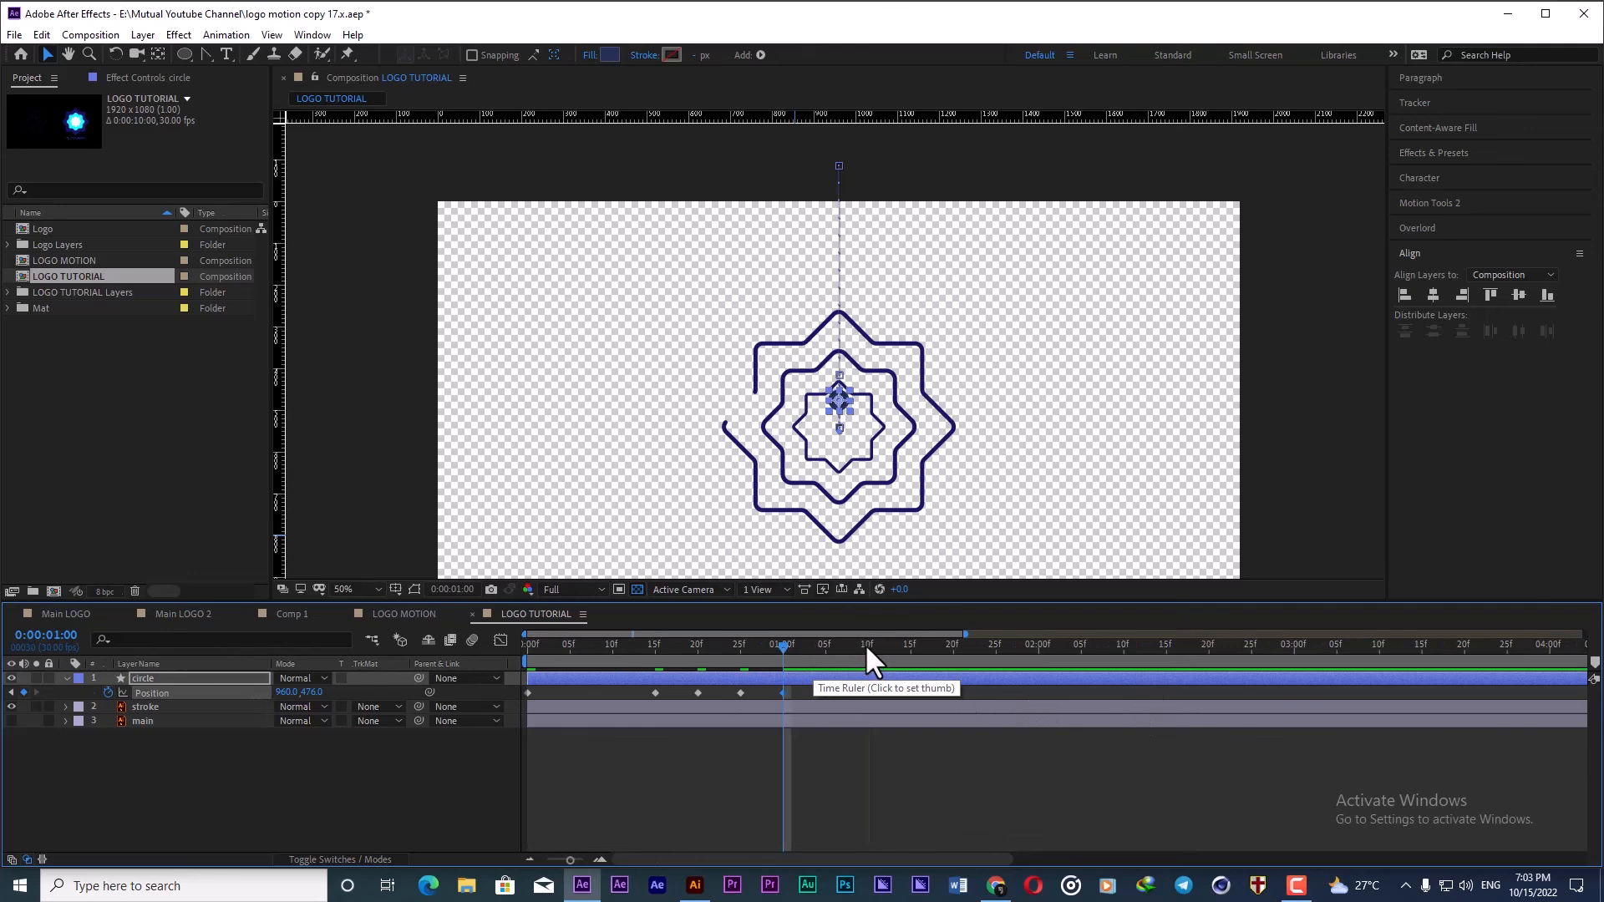
click(910, 648)
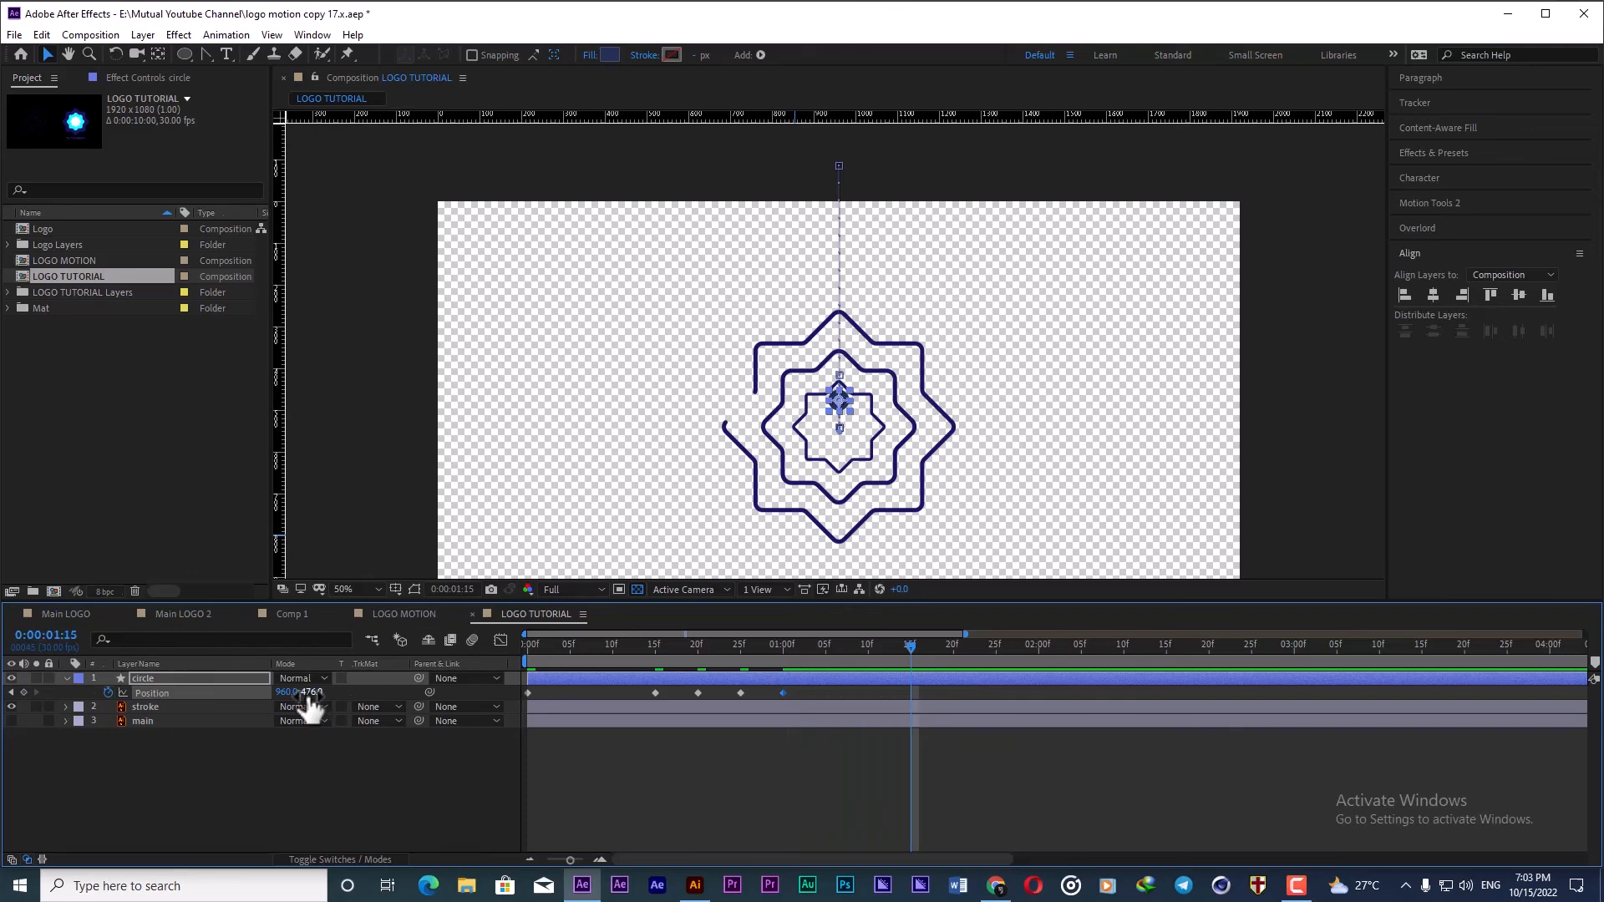
drag(311, 692, 120, 695)
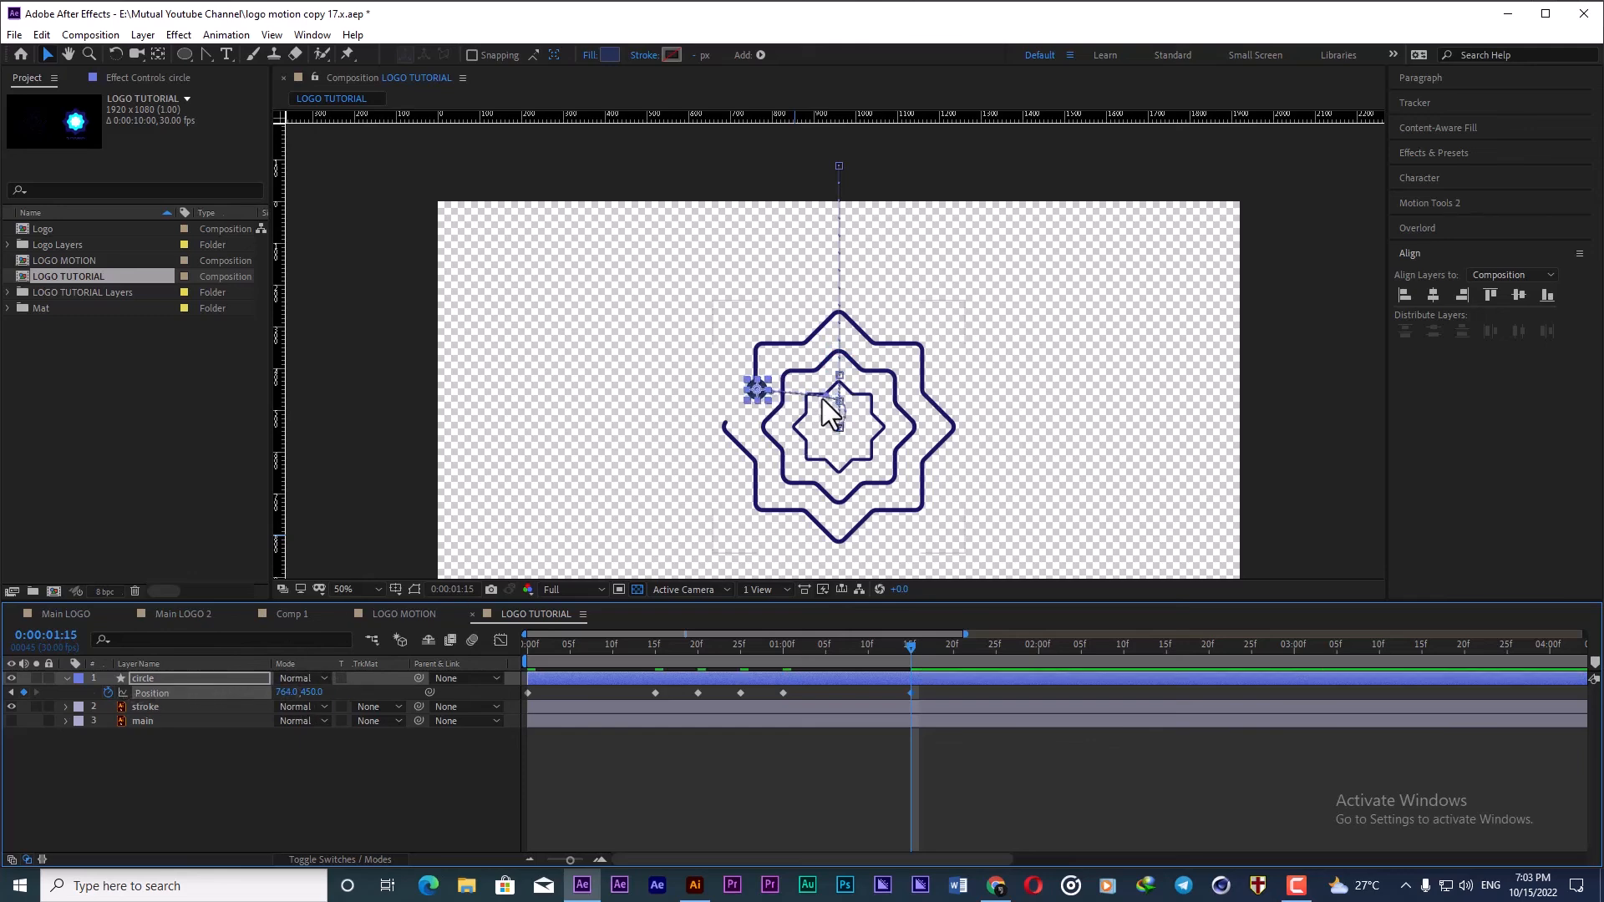
Step: Bend the circle's motion path between 0:00:01:00 and 0:00:01:15 into a deep downward arc, aligning the long tangent handle vertically below the logo's centre
drag(828, 395, 799, 804)
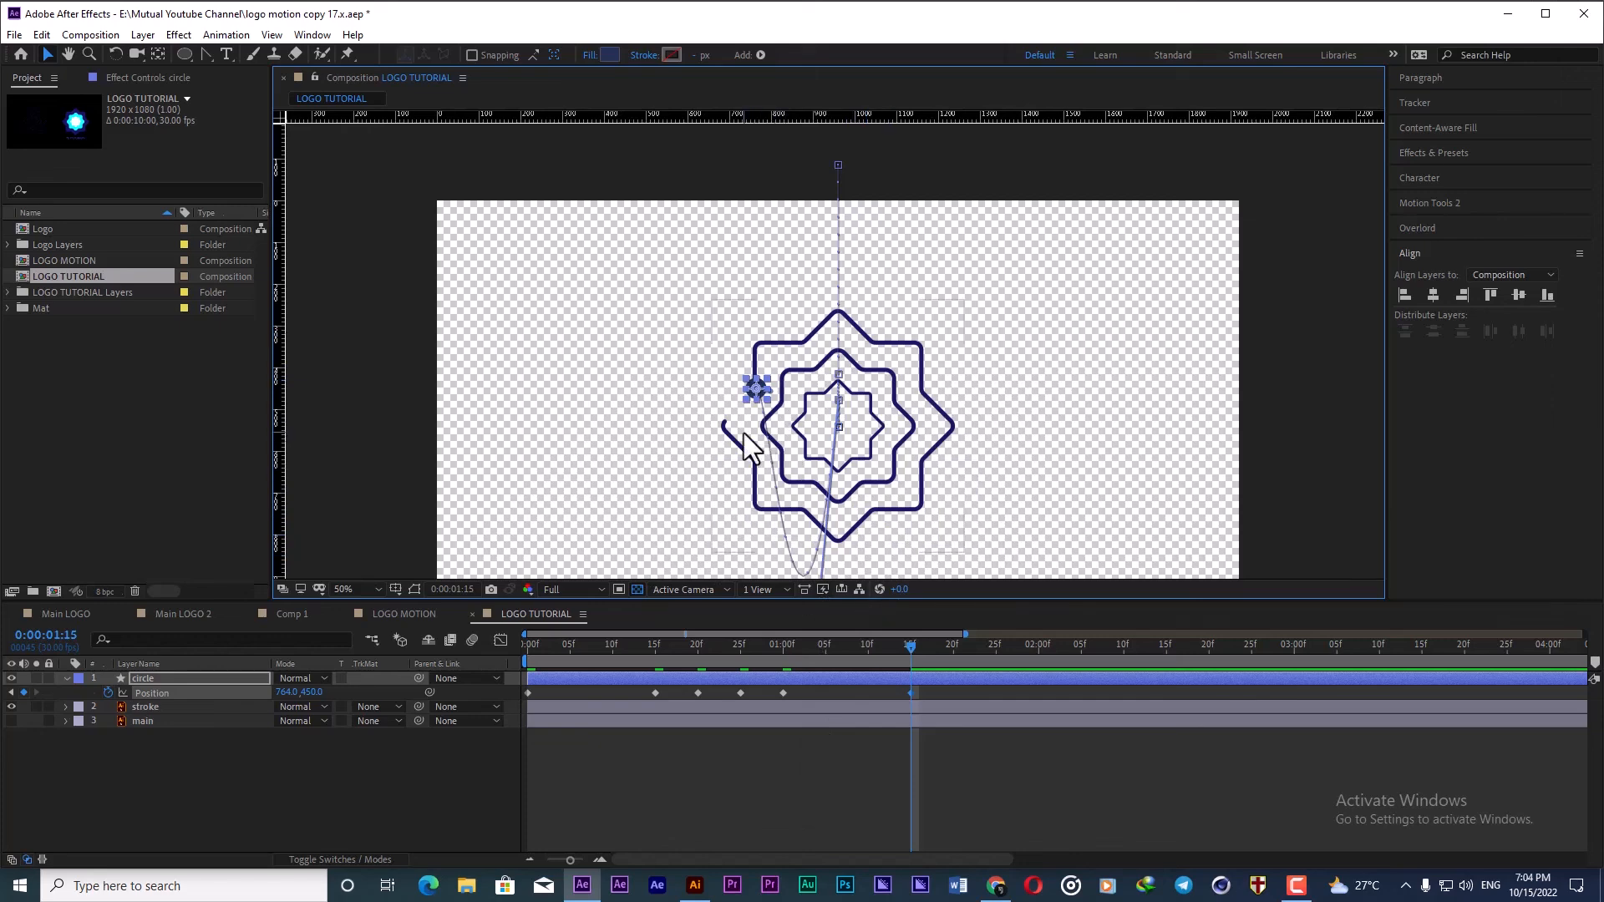
scroll(766, 396, up, 3)
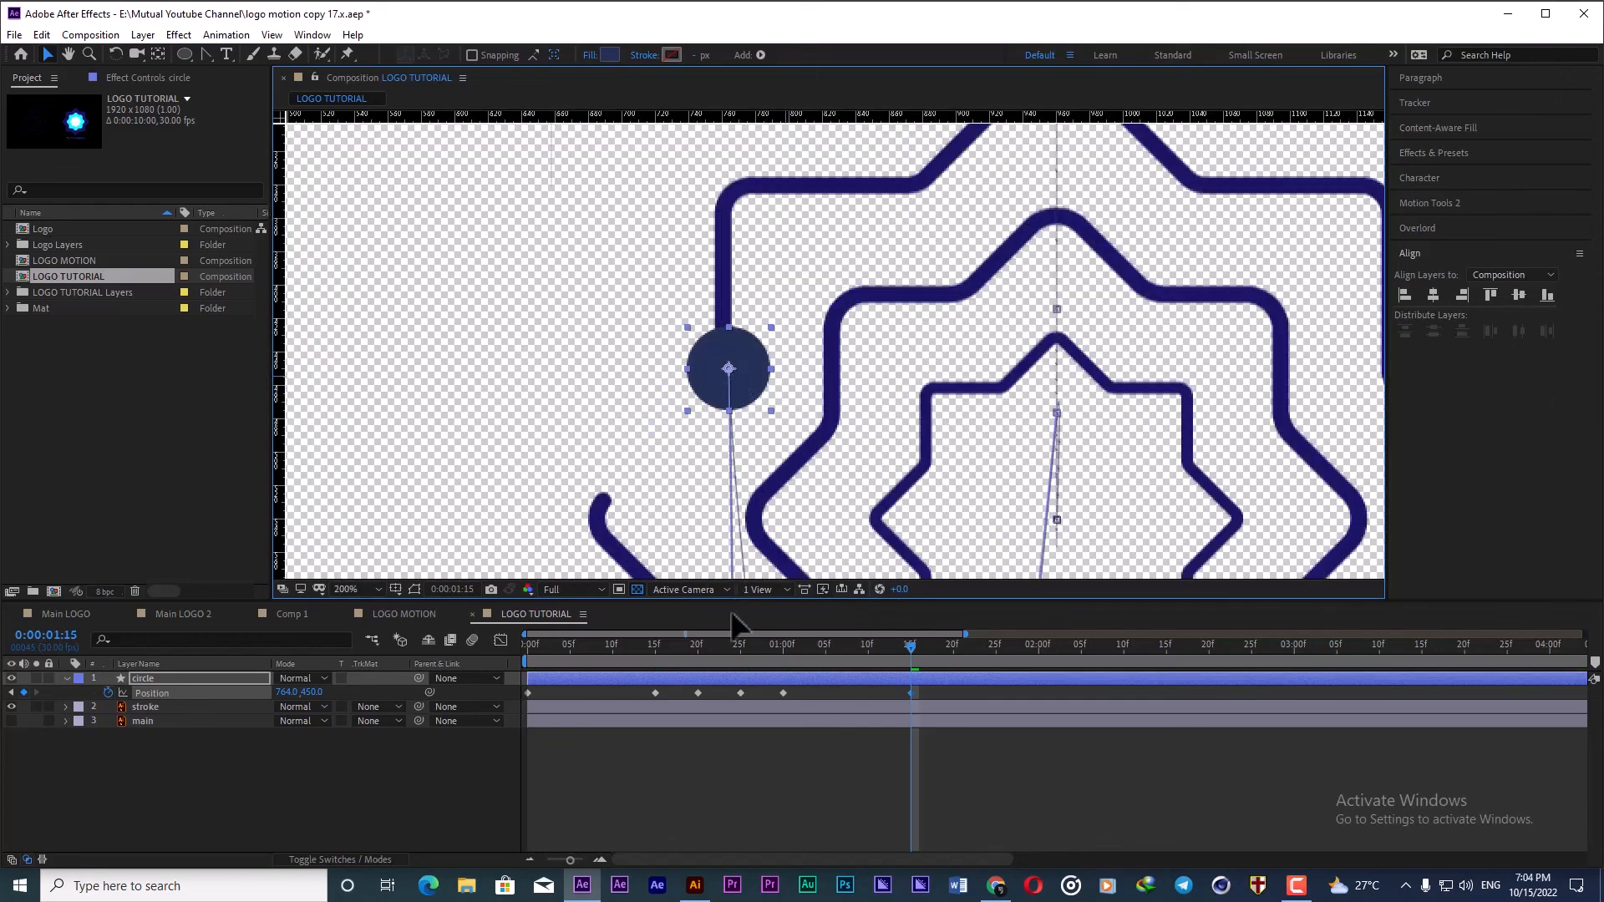
scroll(790, 426, down, 6)
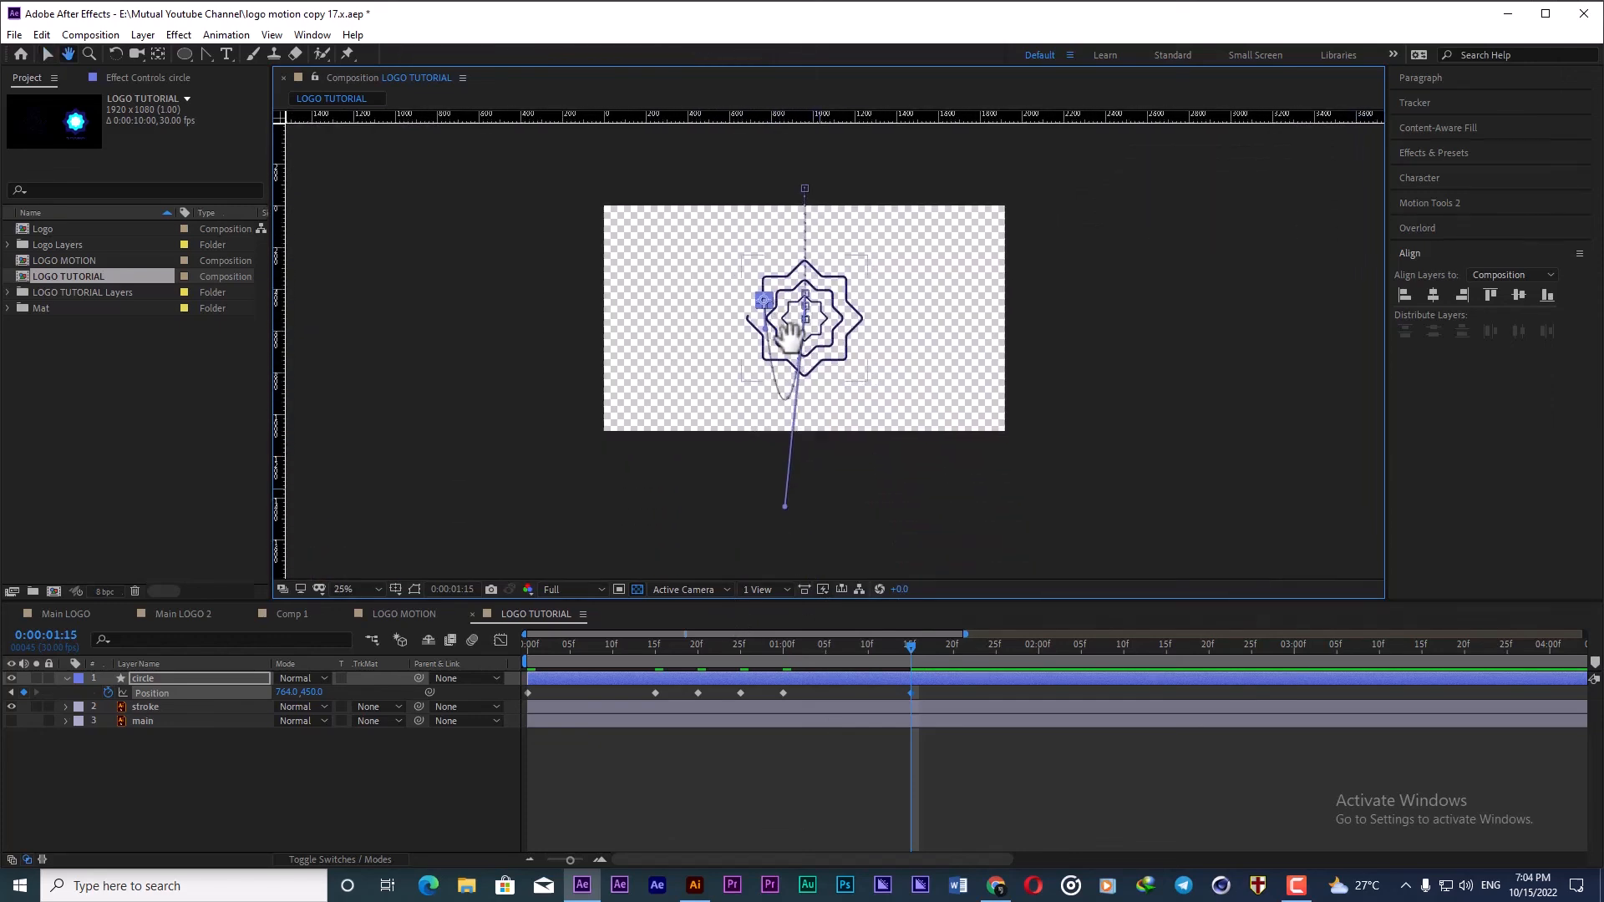
scroll(792, 356, up, 2)
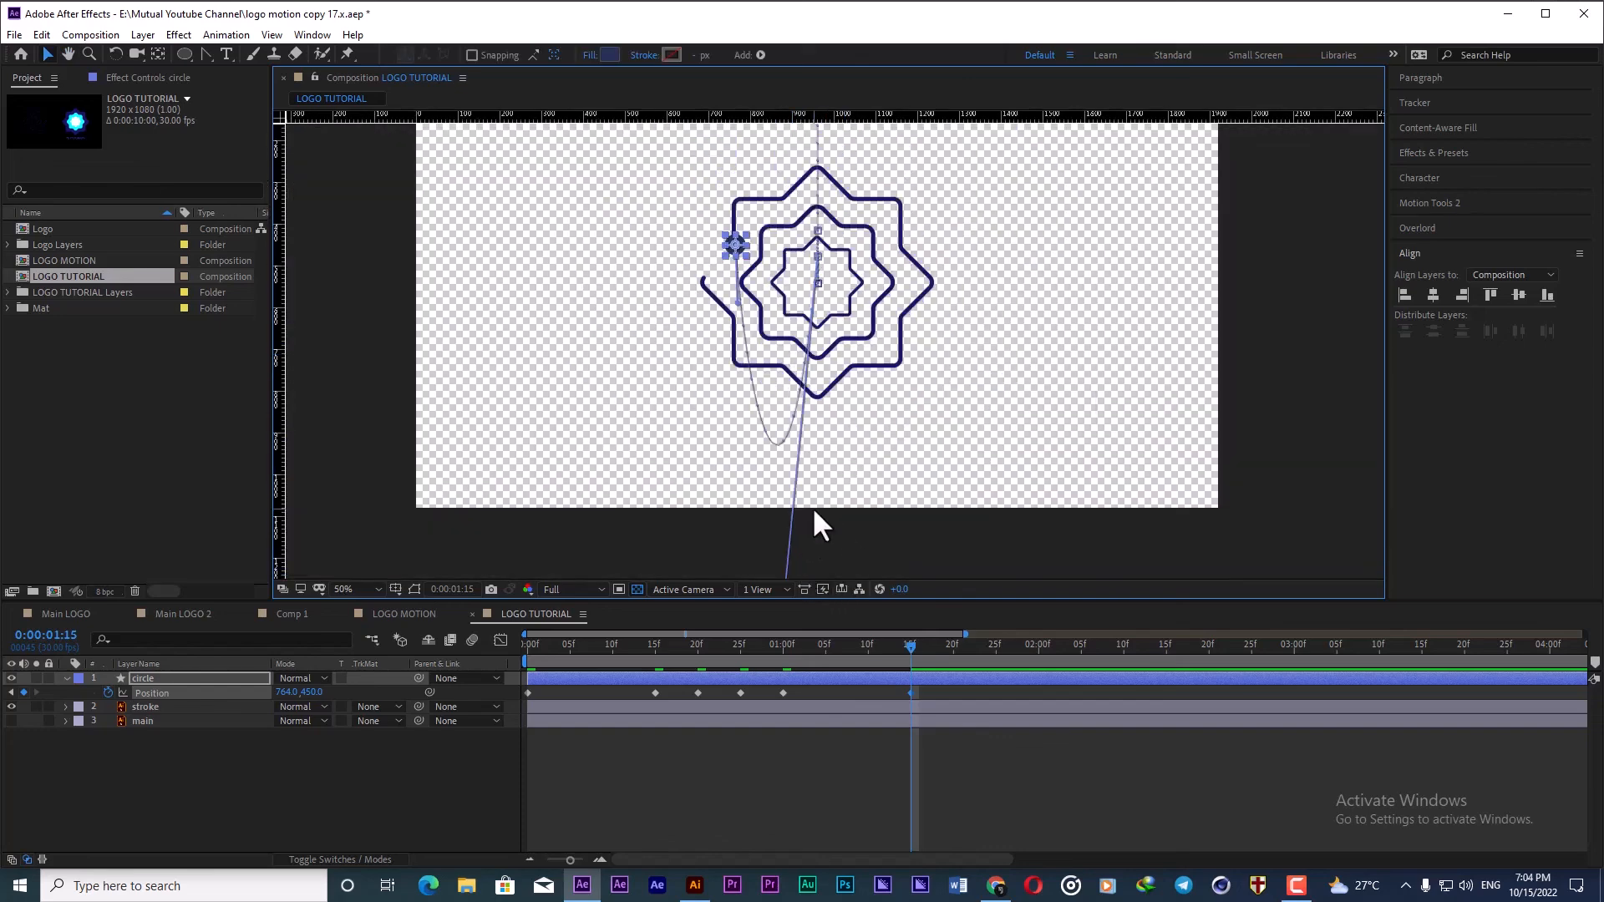
scroll(813, 506, down, 3)
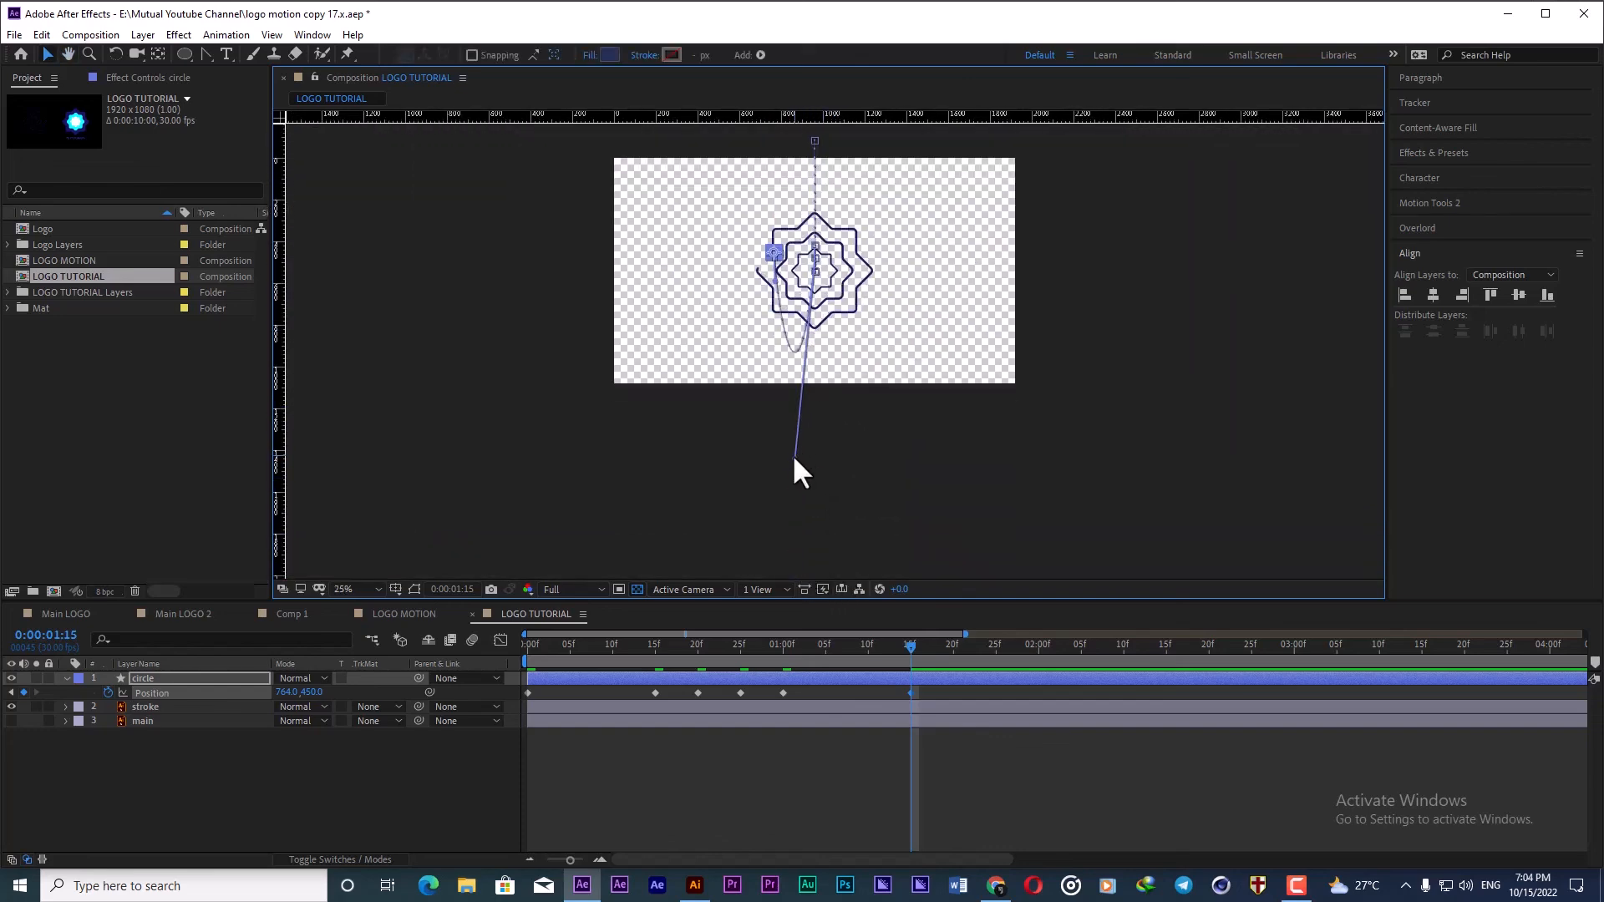
drag(794, 457, 812, 459)
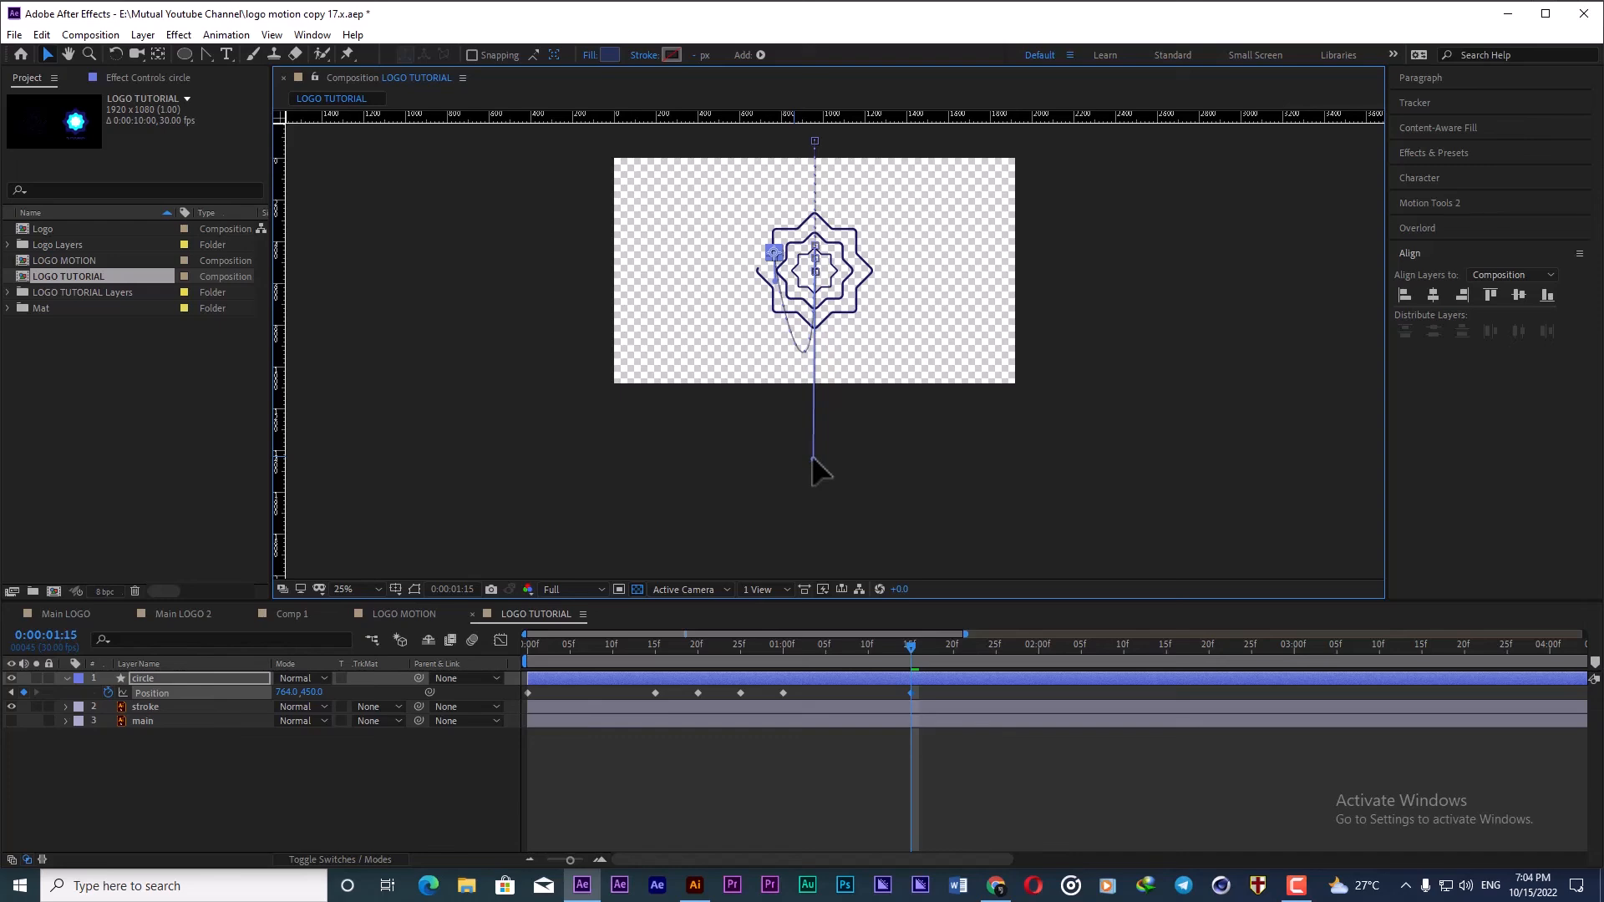
scroll(786, 262, up, 4)
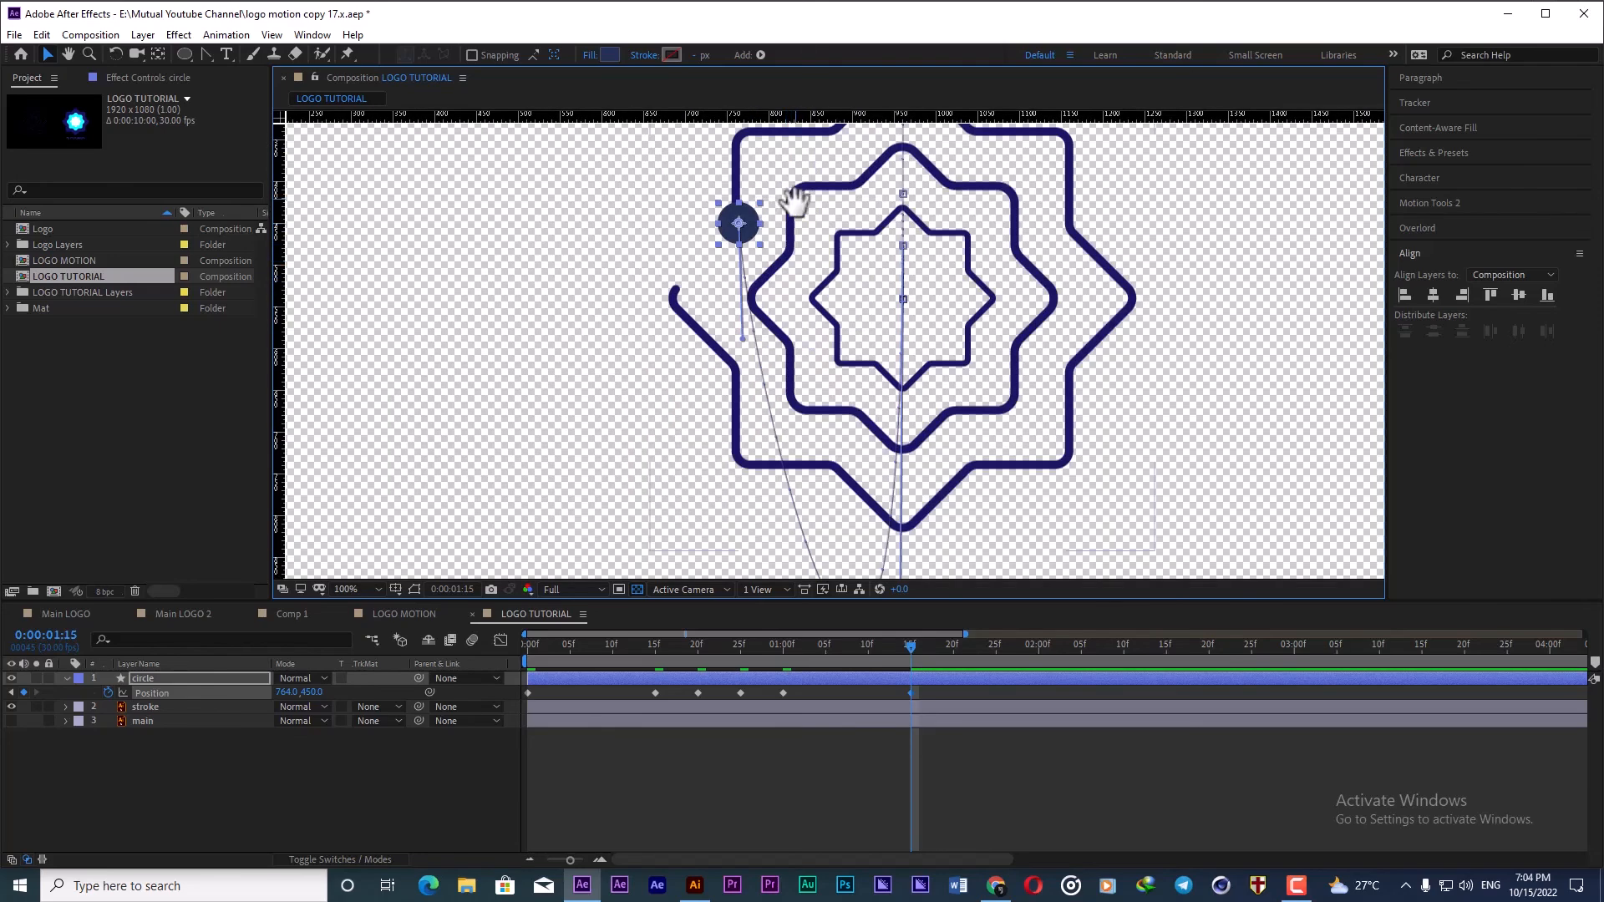
drag(794, 200, 794, 374)
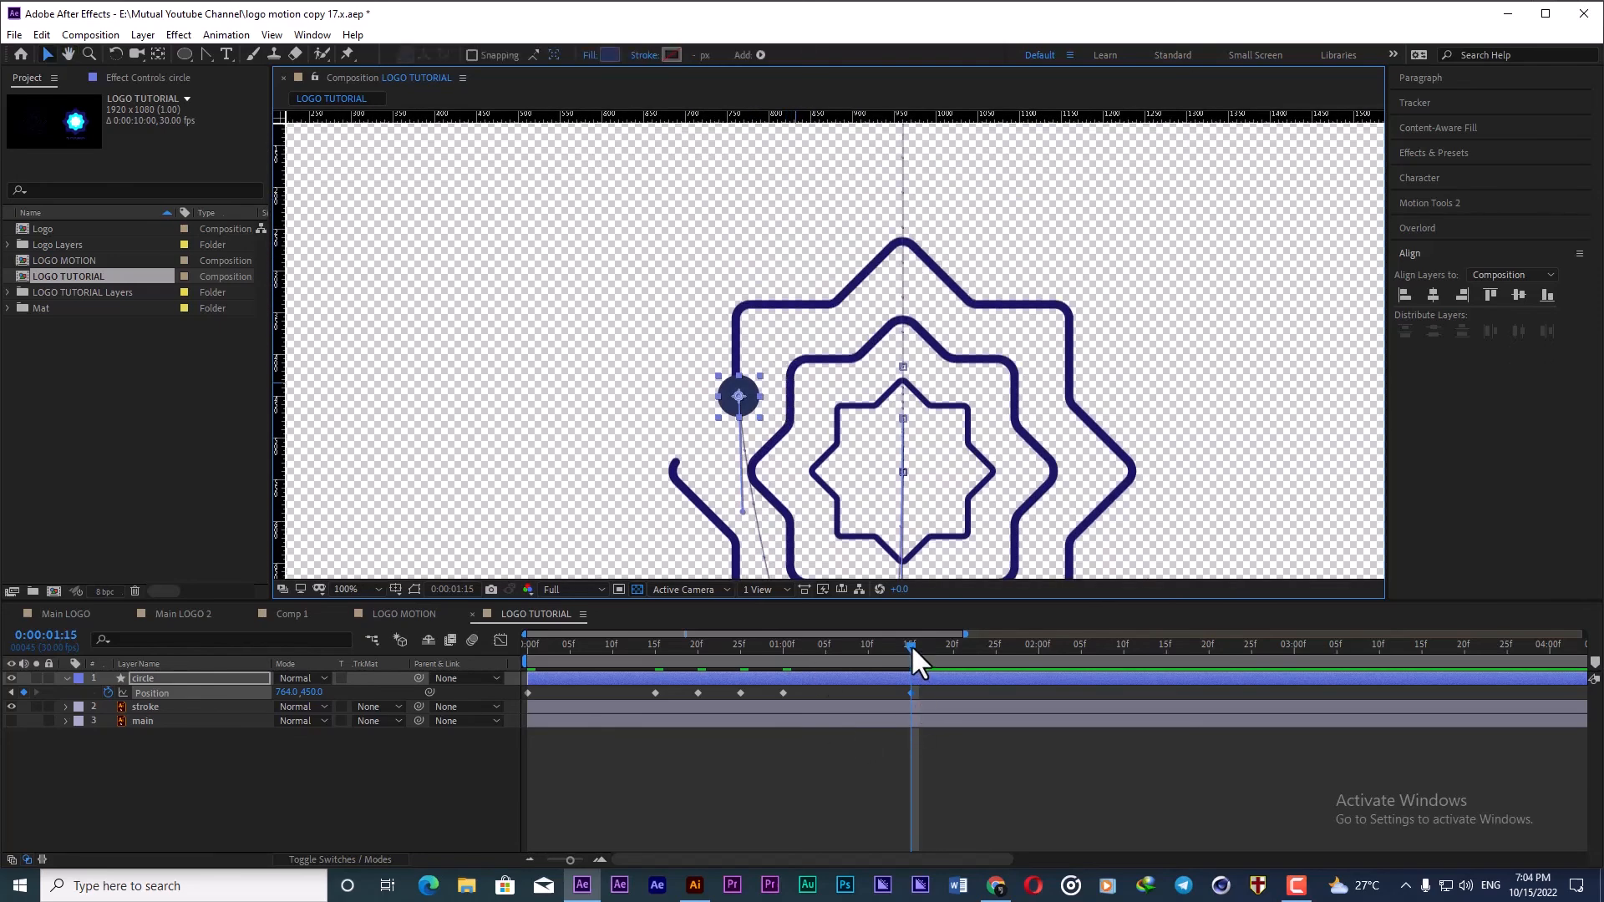
Step: Keyframe the circle's Position at 764, 162 at 0:00:01:25 so it rises above the logo
drag(910, 645, 996, 650)
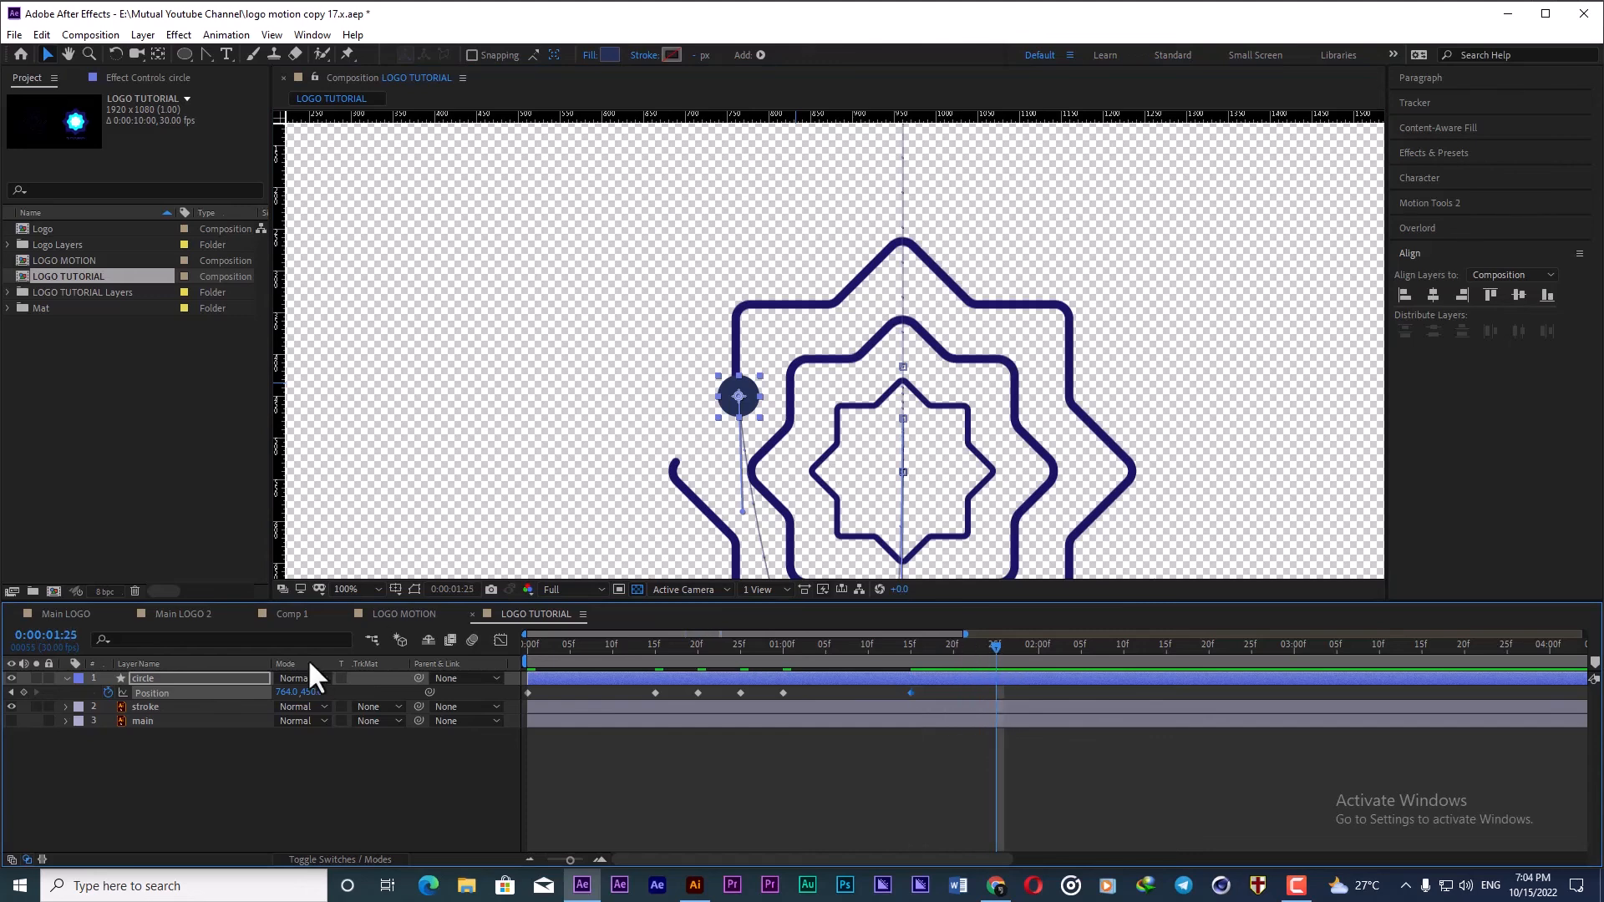
drag(313, 702, 54, 706)
scroll(753, 514, down, 2)
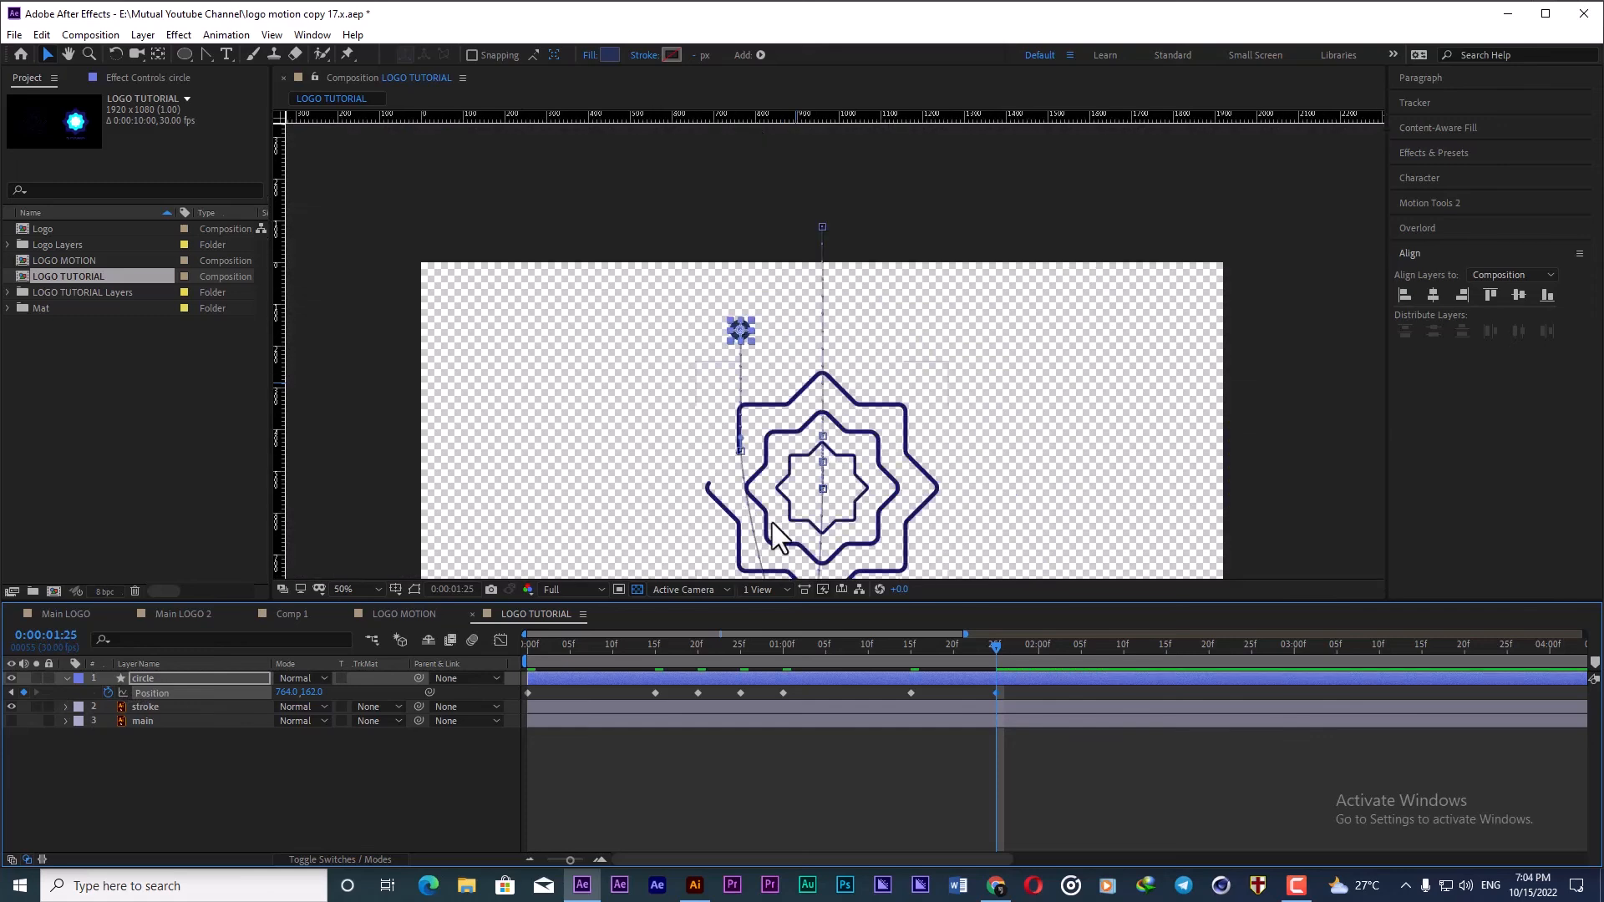
Step: Apply Easy Ease to all of the circle's Position keyframes and preview the animation from the start
click(901, 782)
drag(1014, 693, 508, 711)
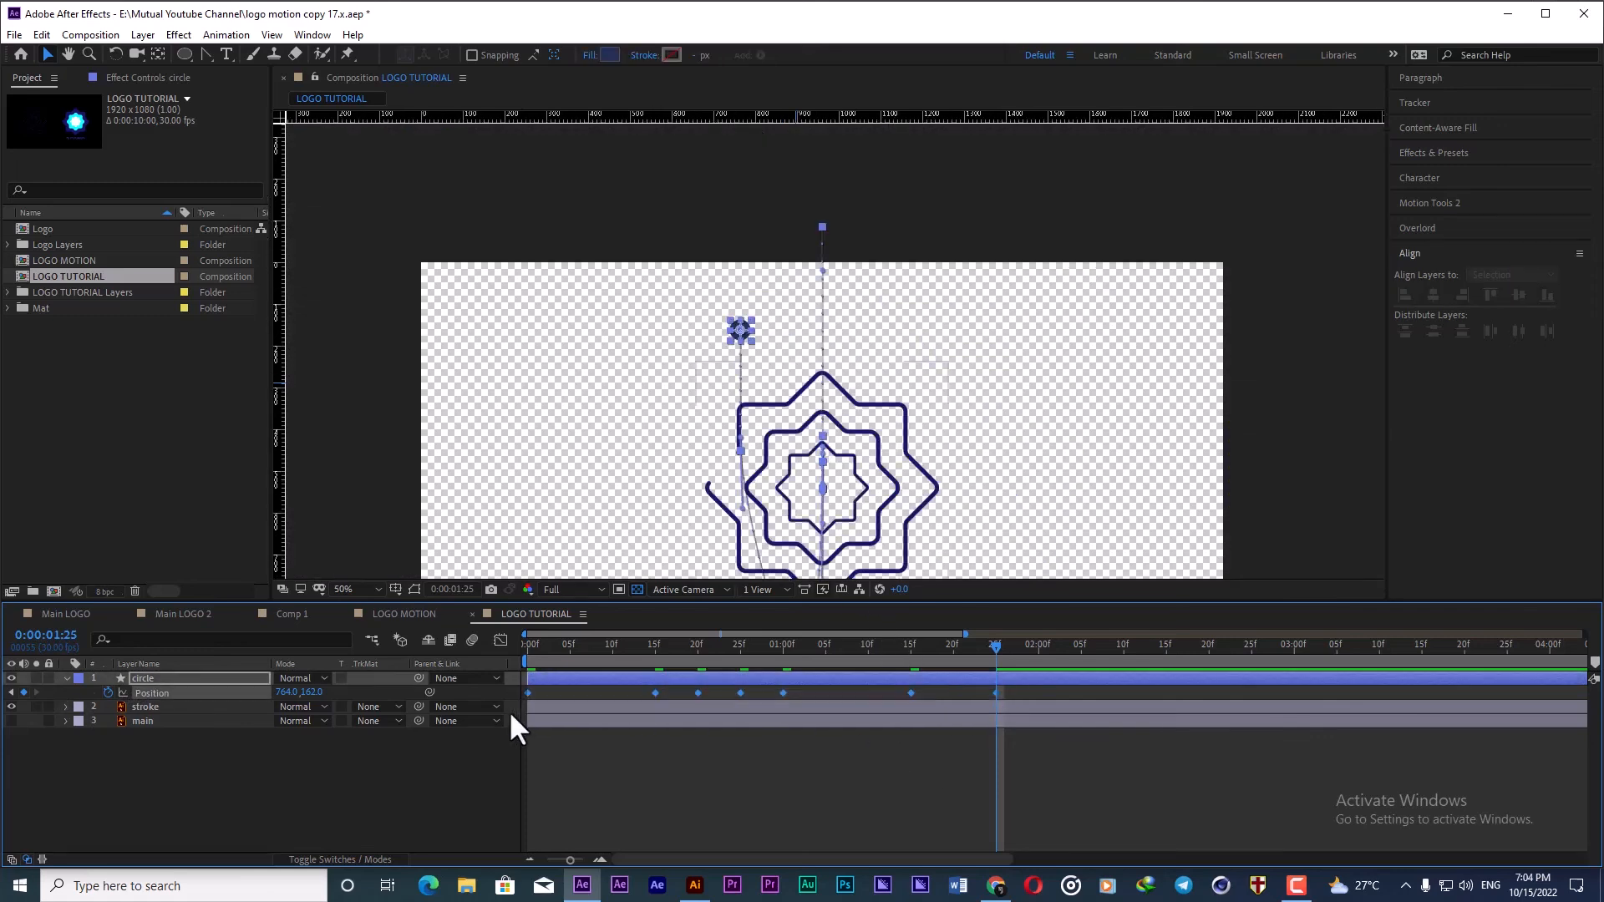
click(650, 659)
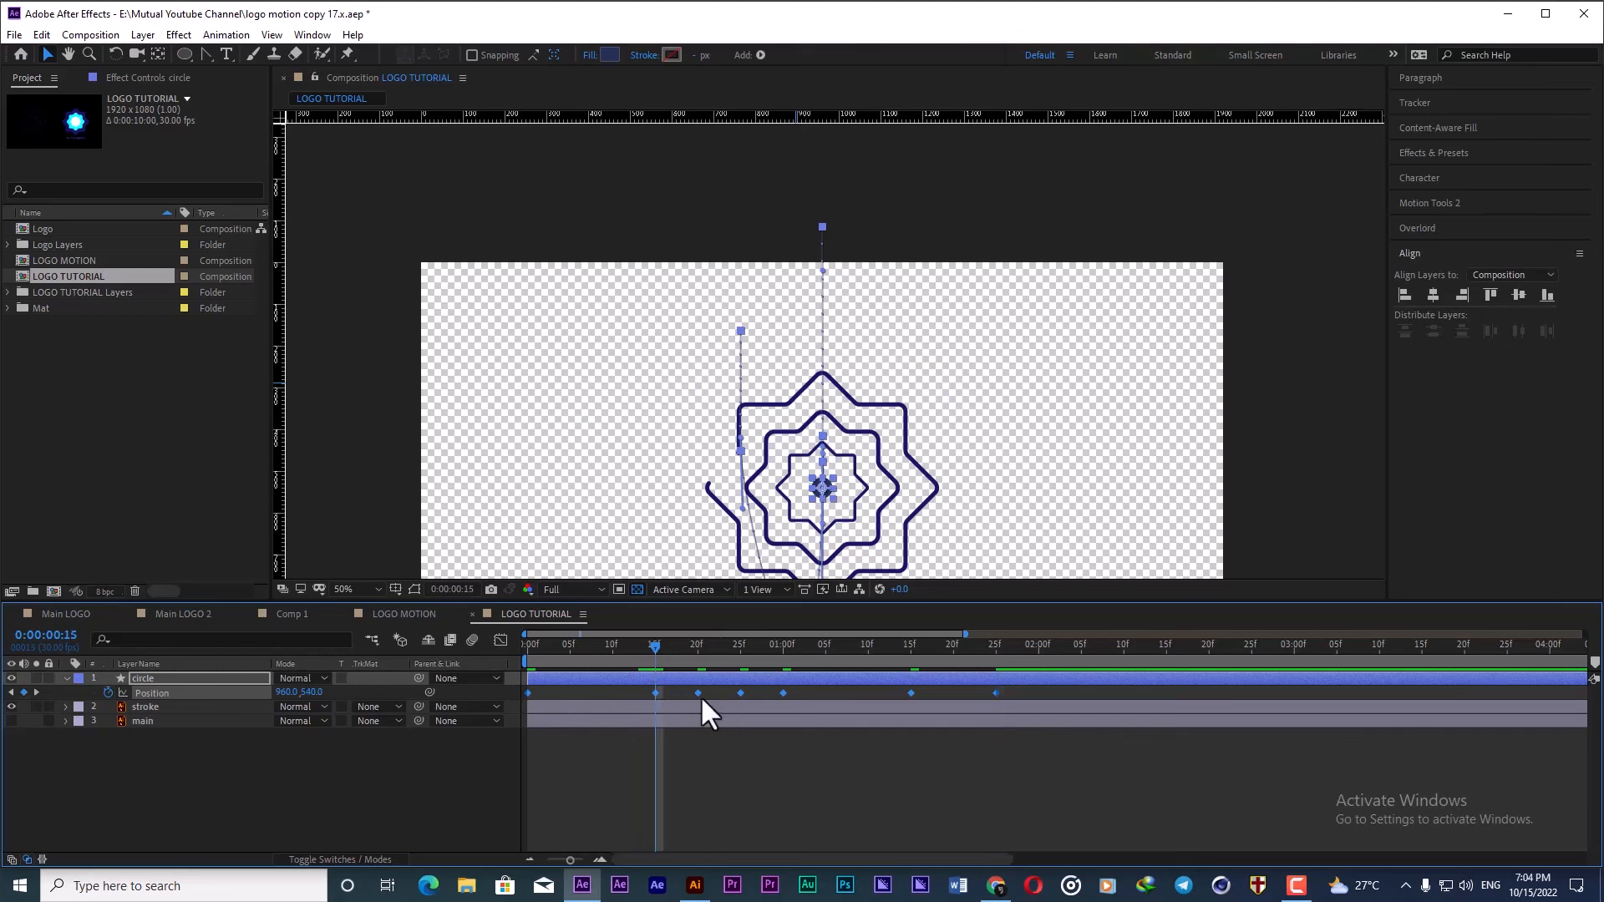
click(657, 694)
click(376, 695)
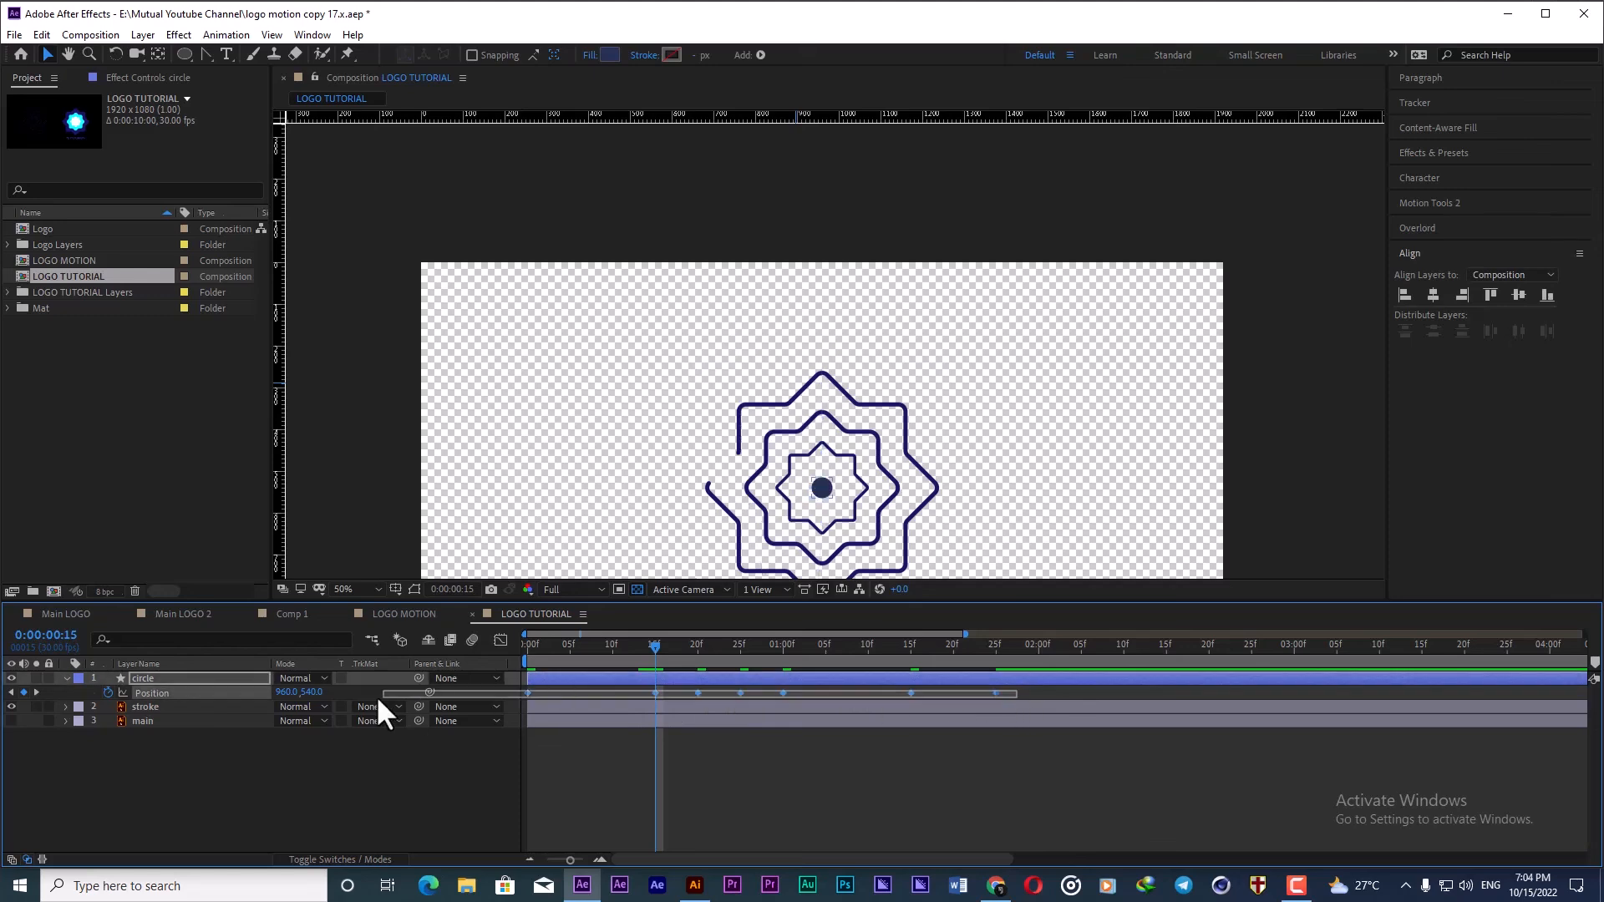
key(F9)
click(923, 789)
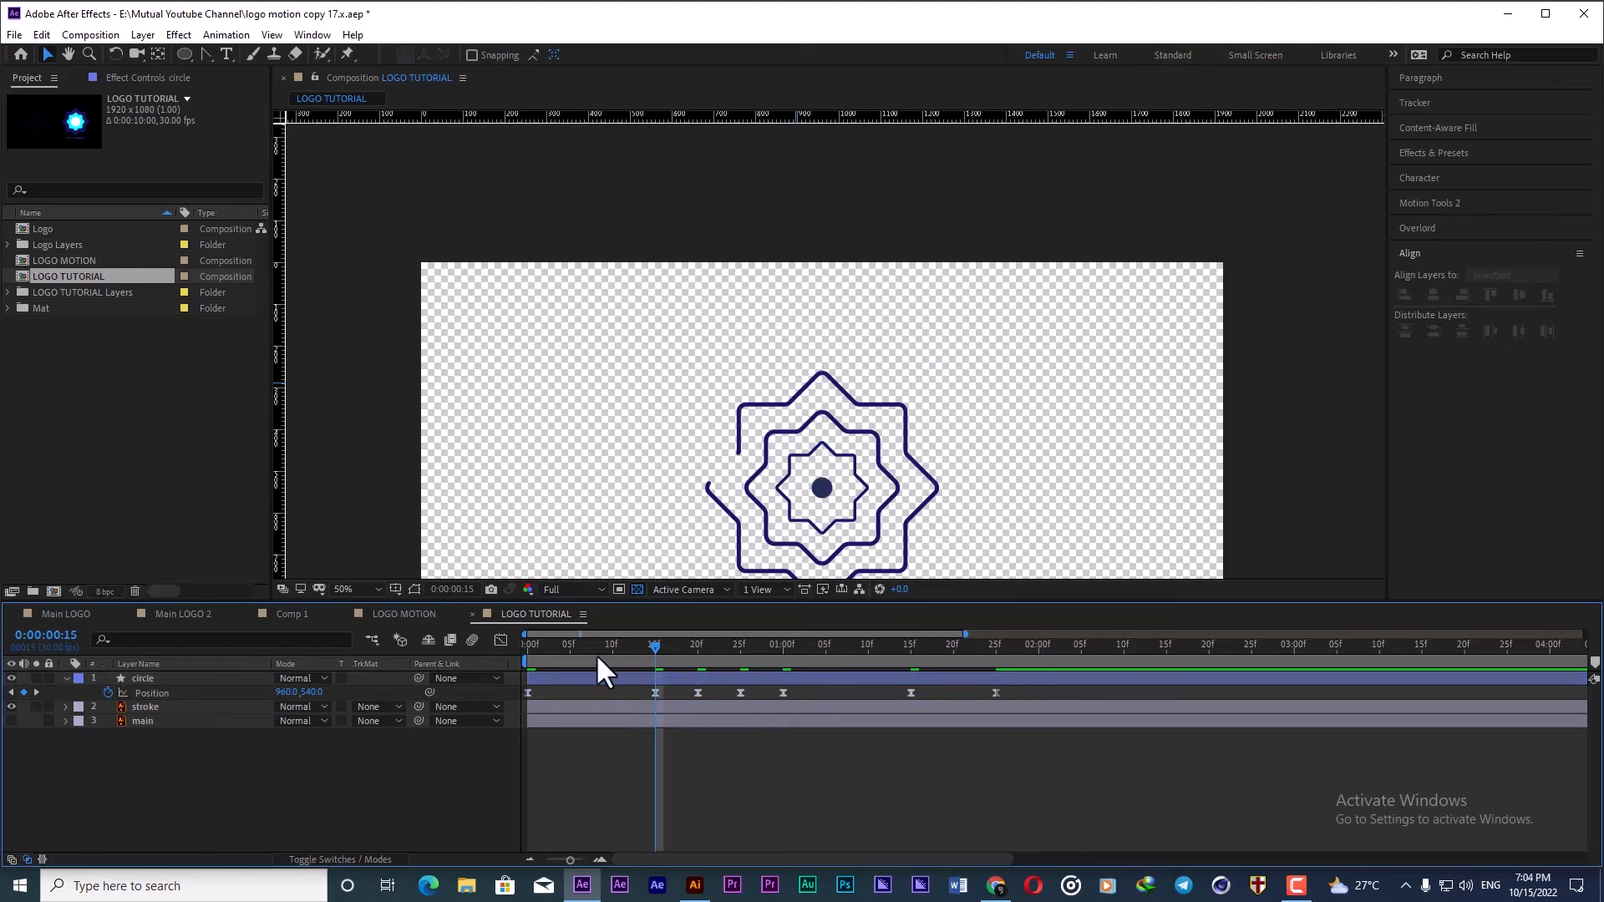
key(Home)
key(space)
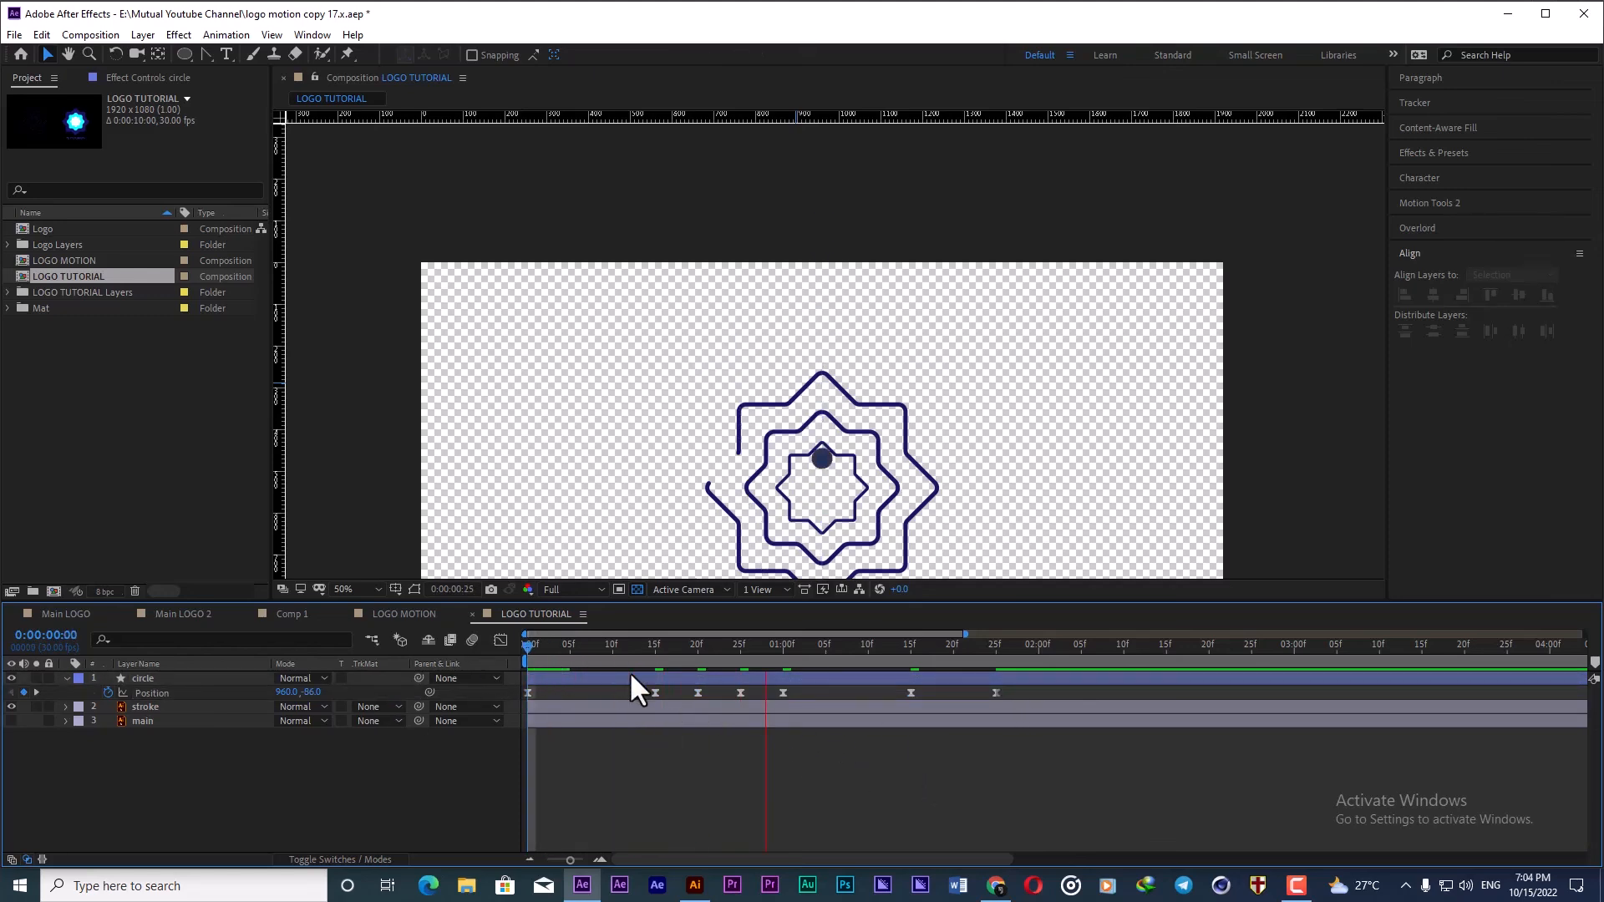
key(space)
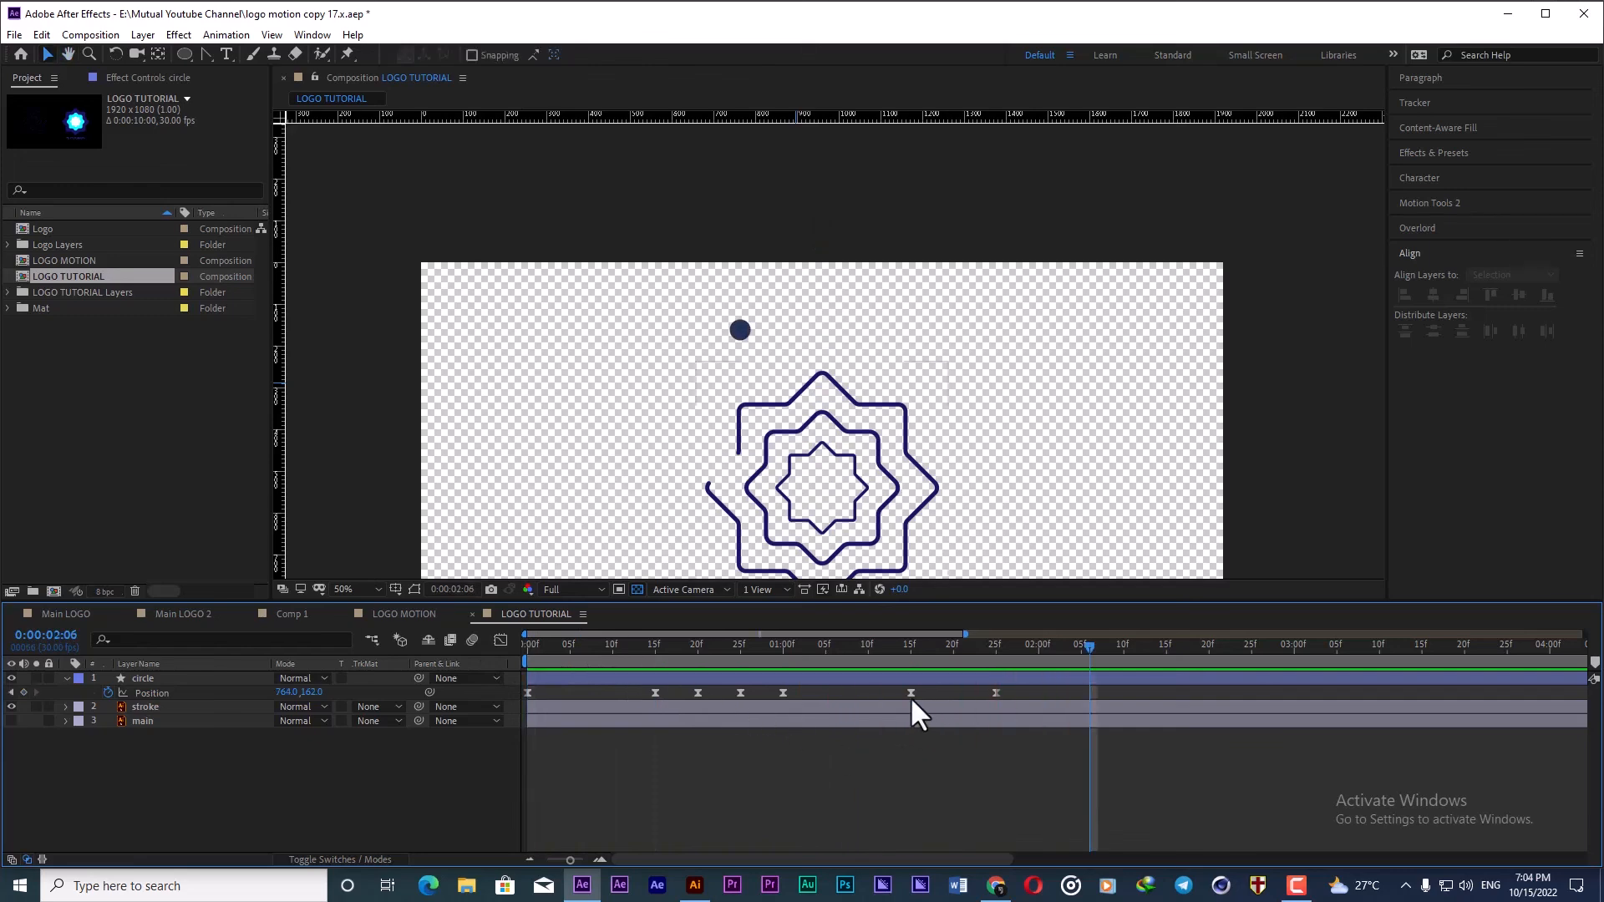
Step: Set the circle's Position keyframe at 0:00:01:15 to Rove Across Time and preview the swing from 0:00:00:29
click(910, 693)
right_click(912, 694)
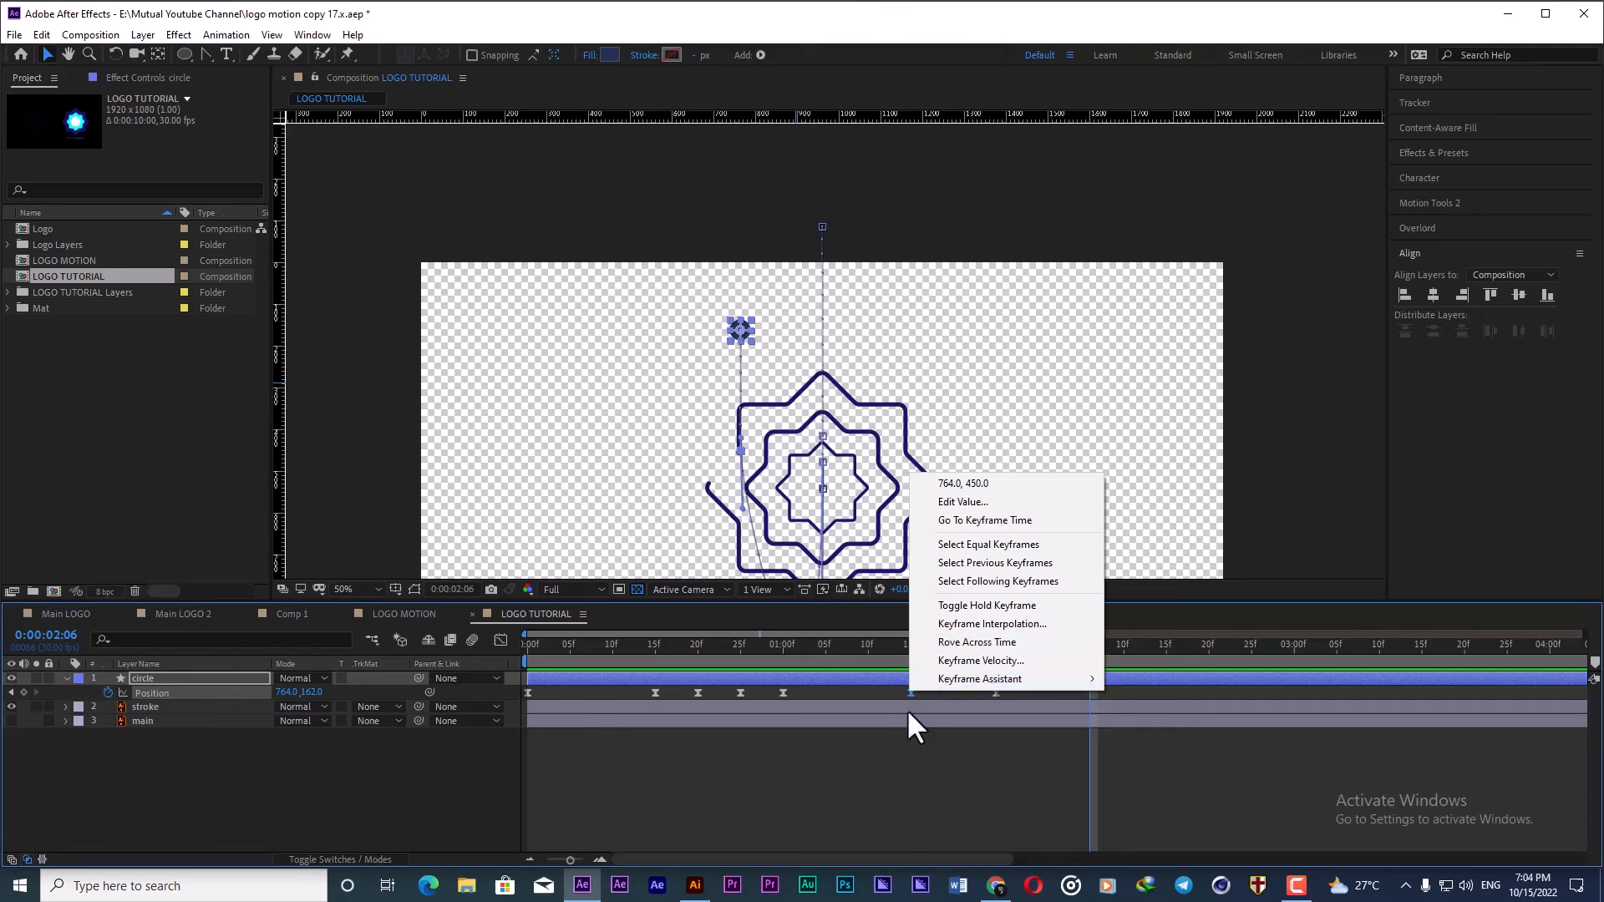
click(961, 643)
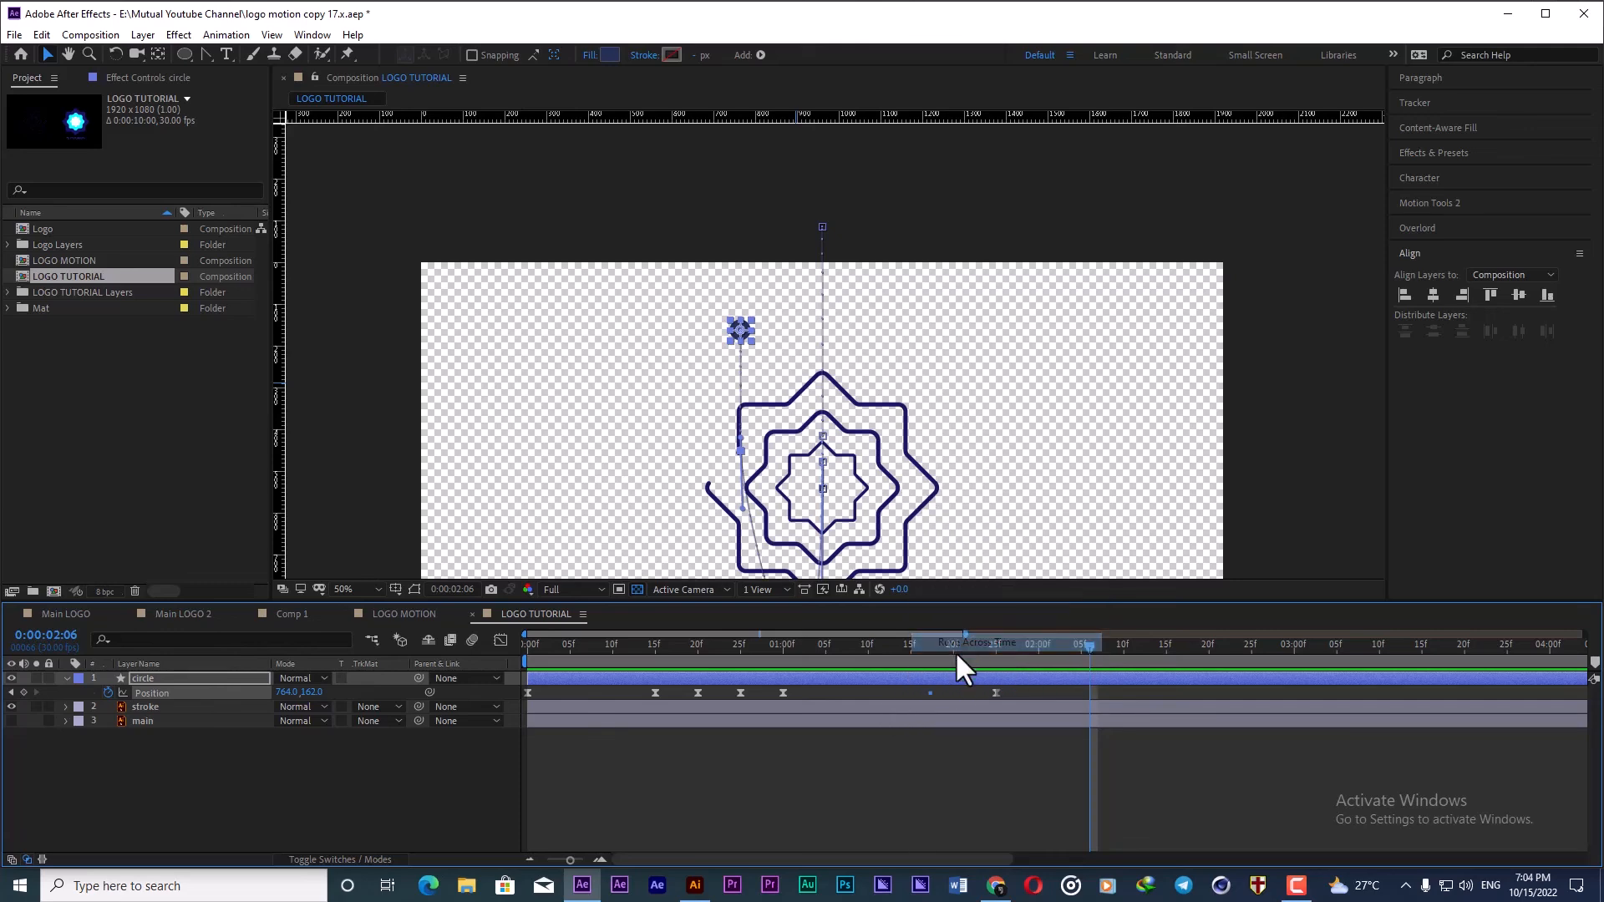
click(899, 775)
click(775, 660)
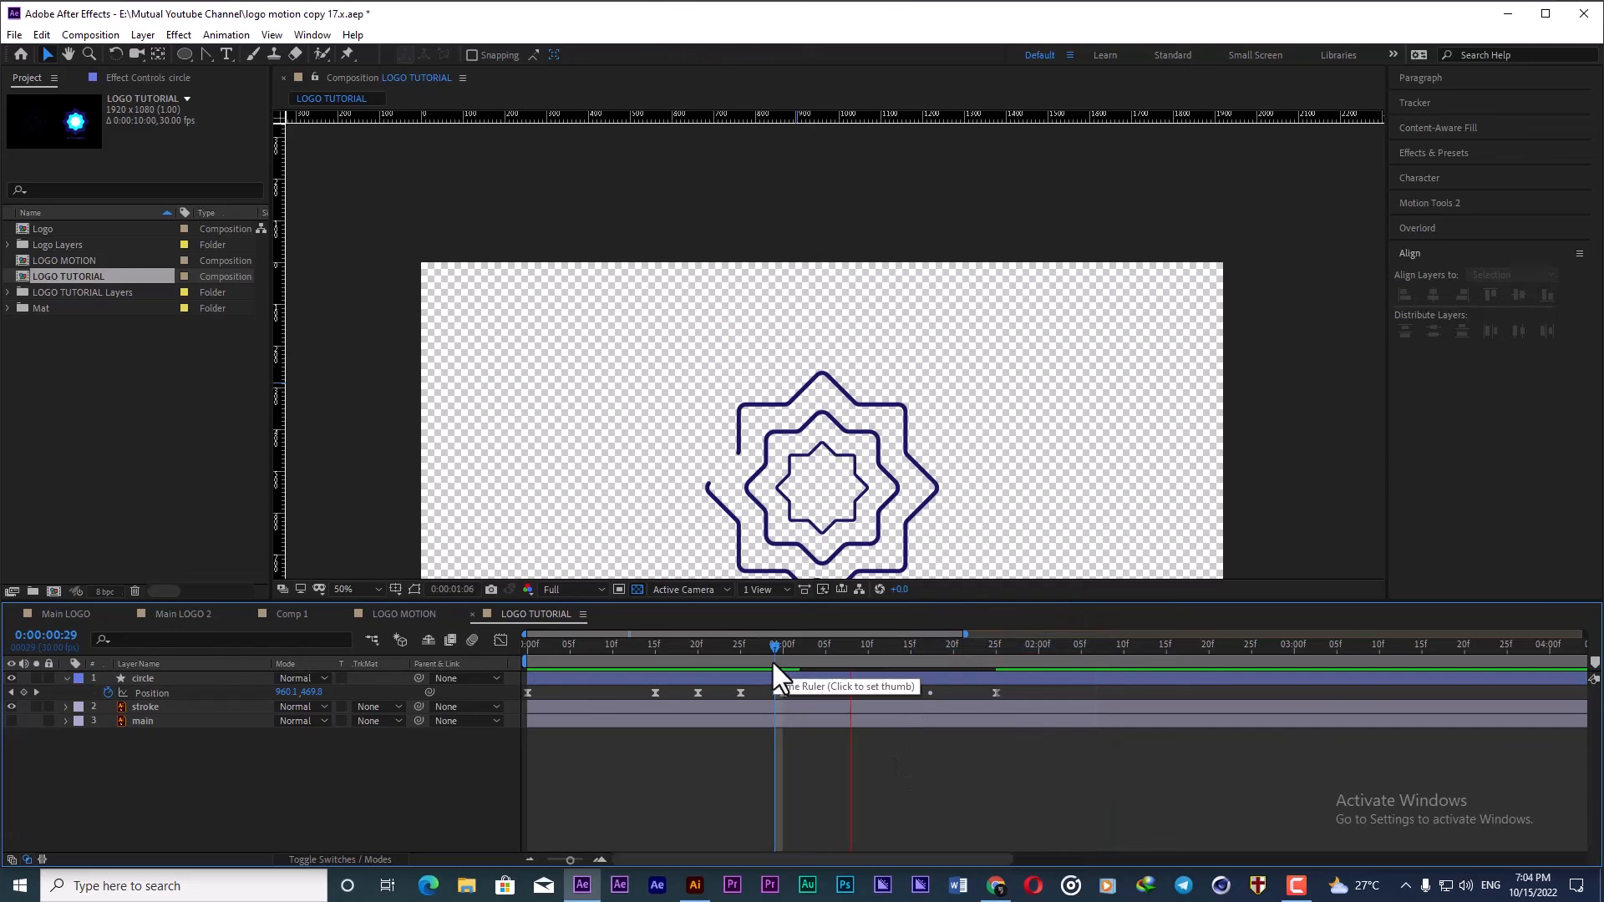
key(space)
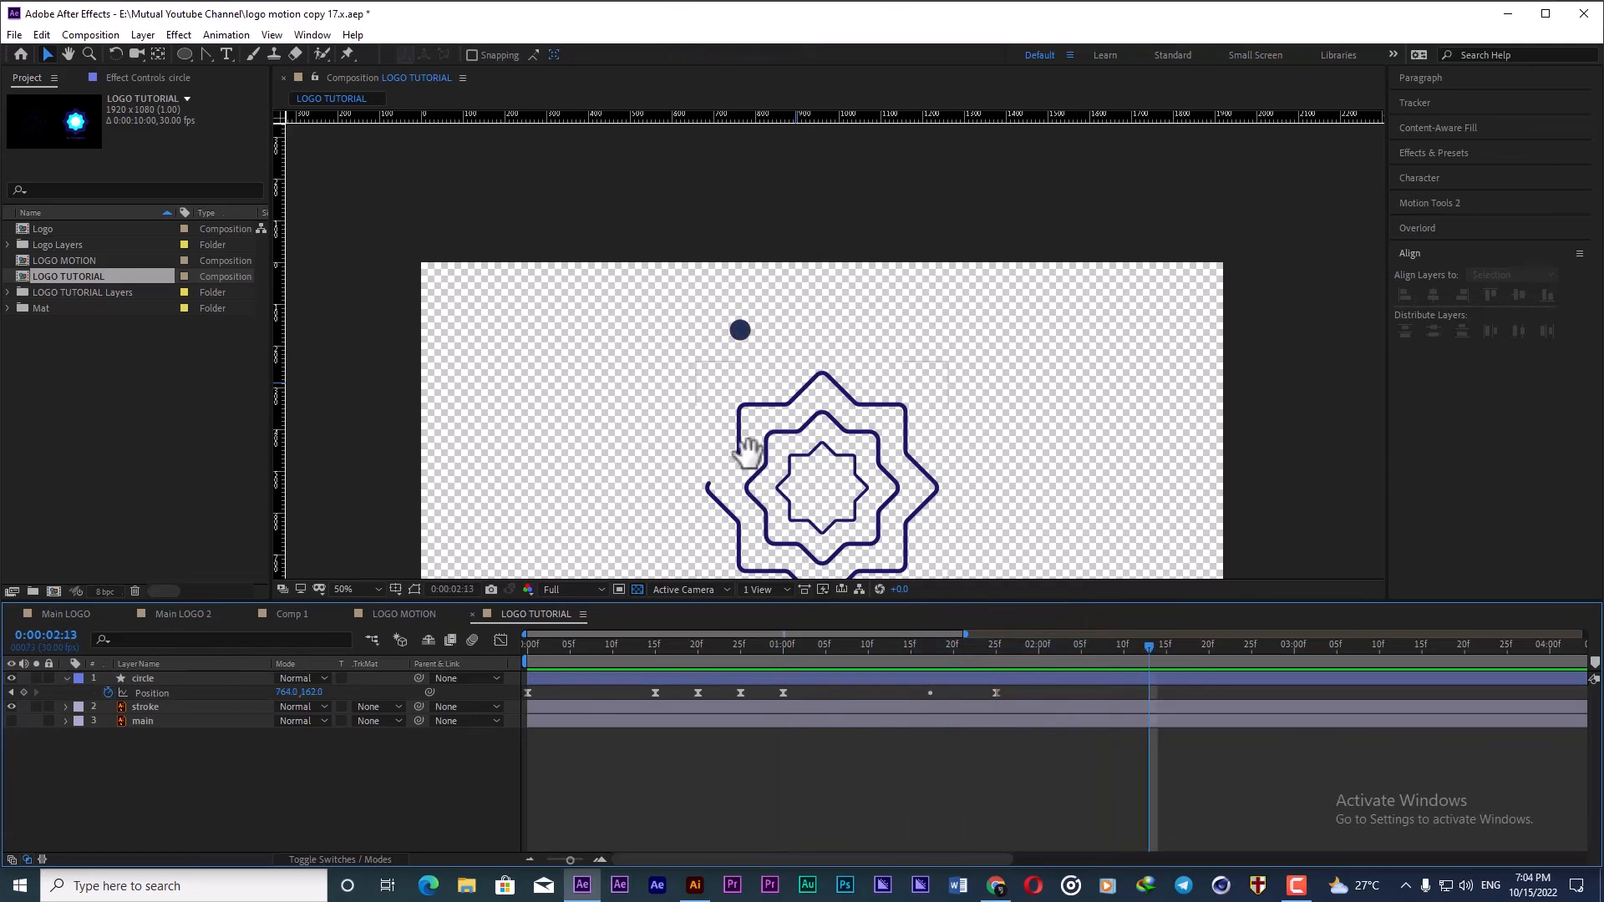
Step: Play the circle animation from the first frame with the full composition in view
drag(747, 451, 798, 315)
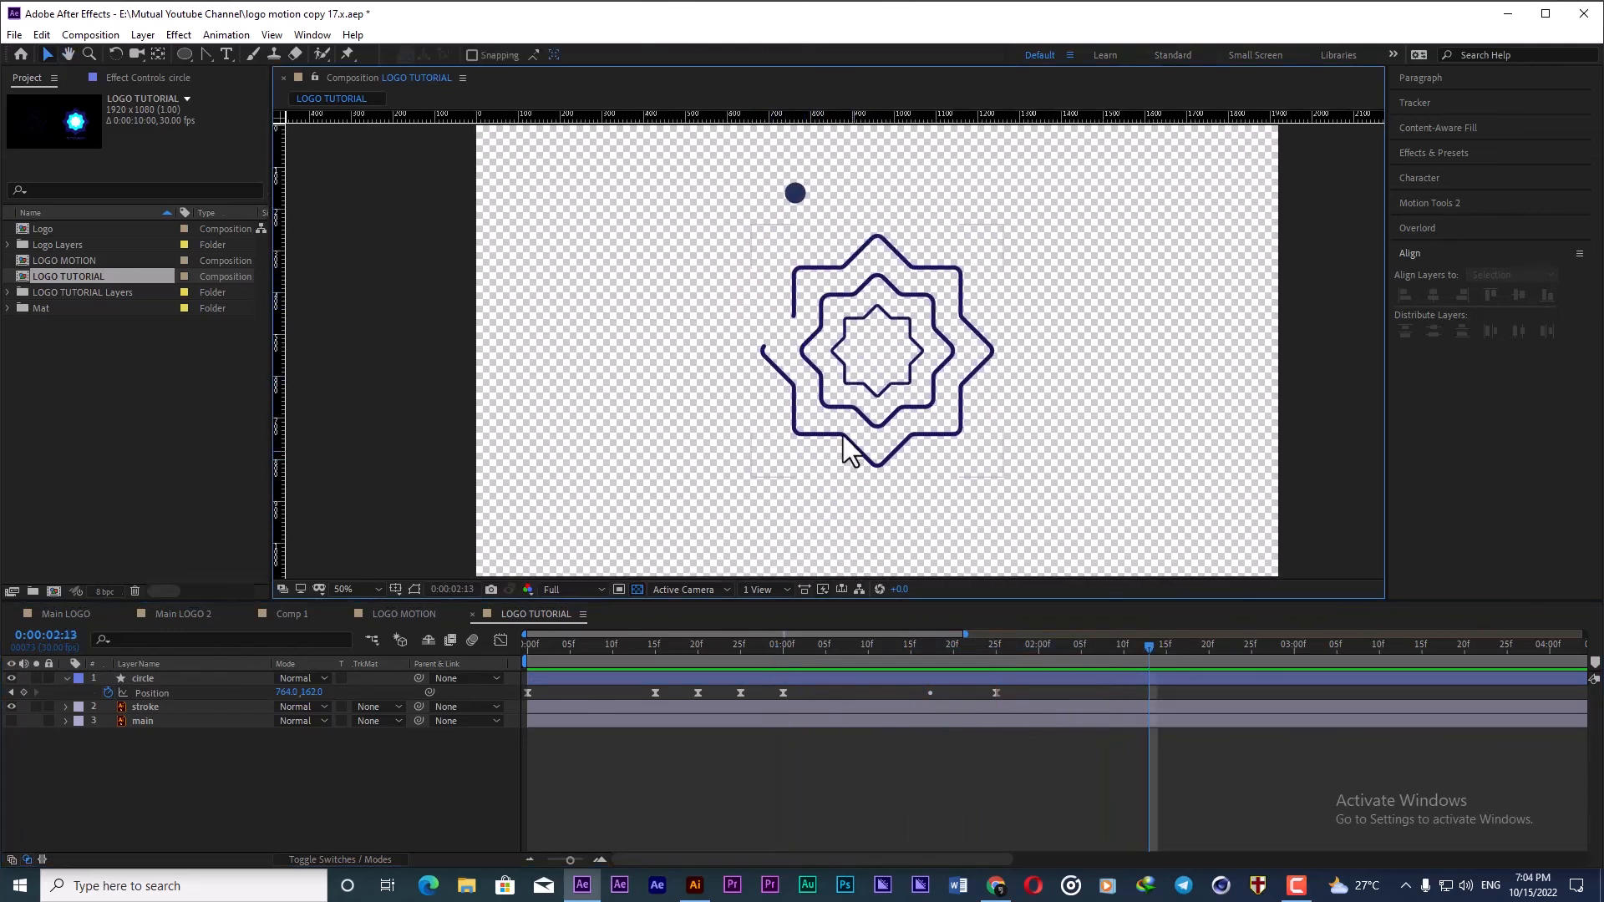
click(471, 664)
key(Home)
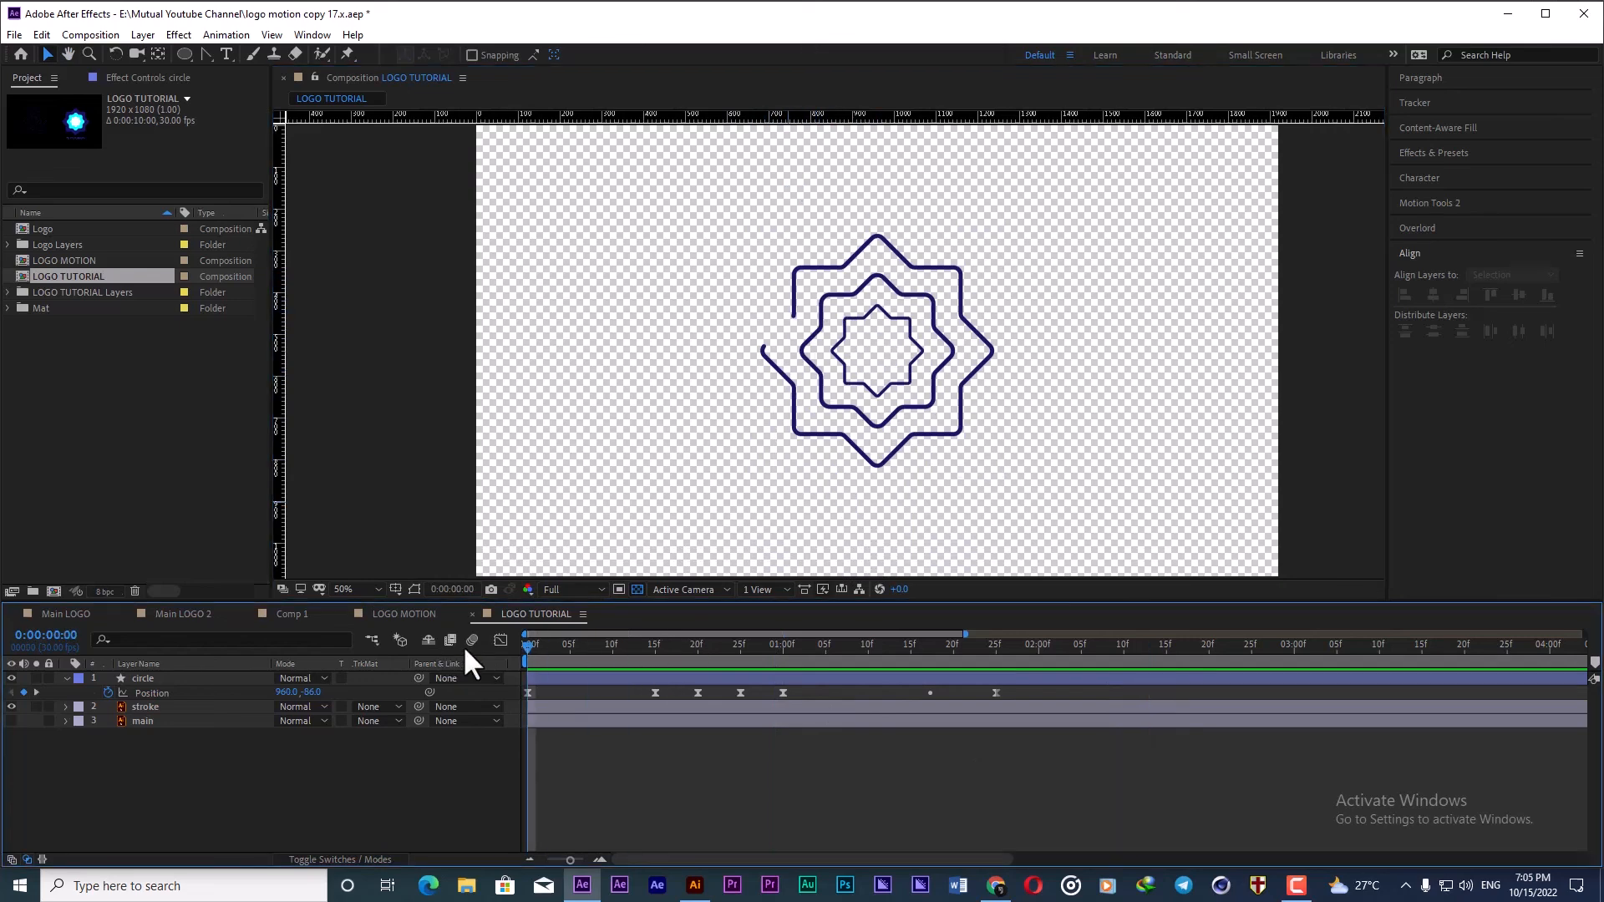
key(space)
key(space)
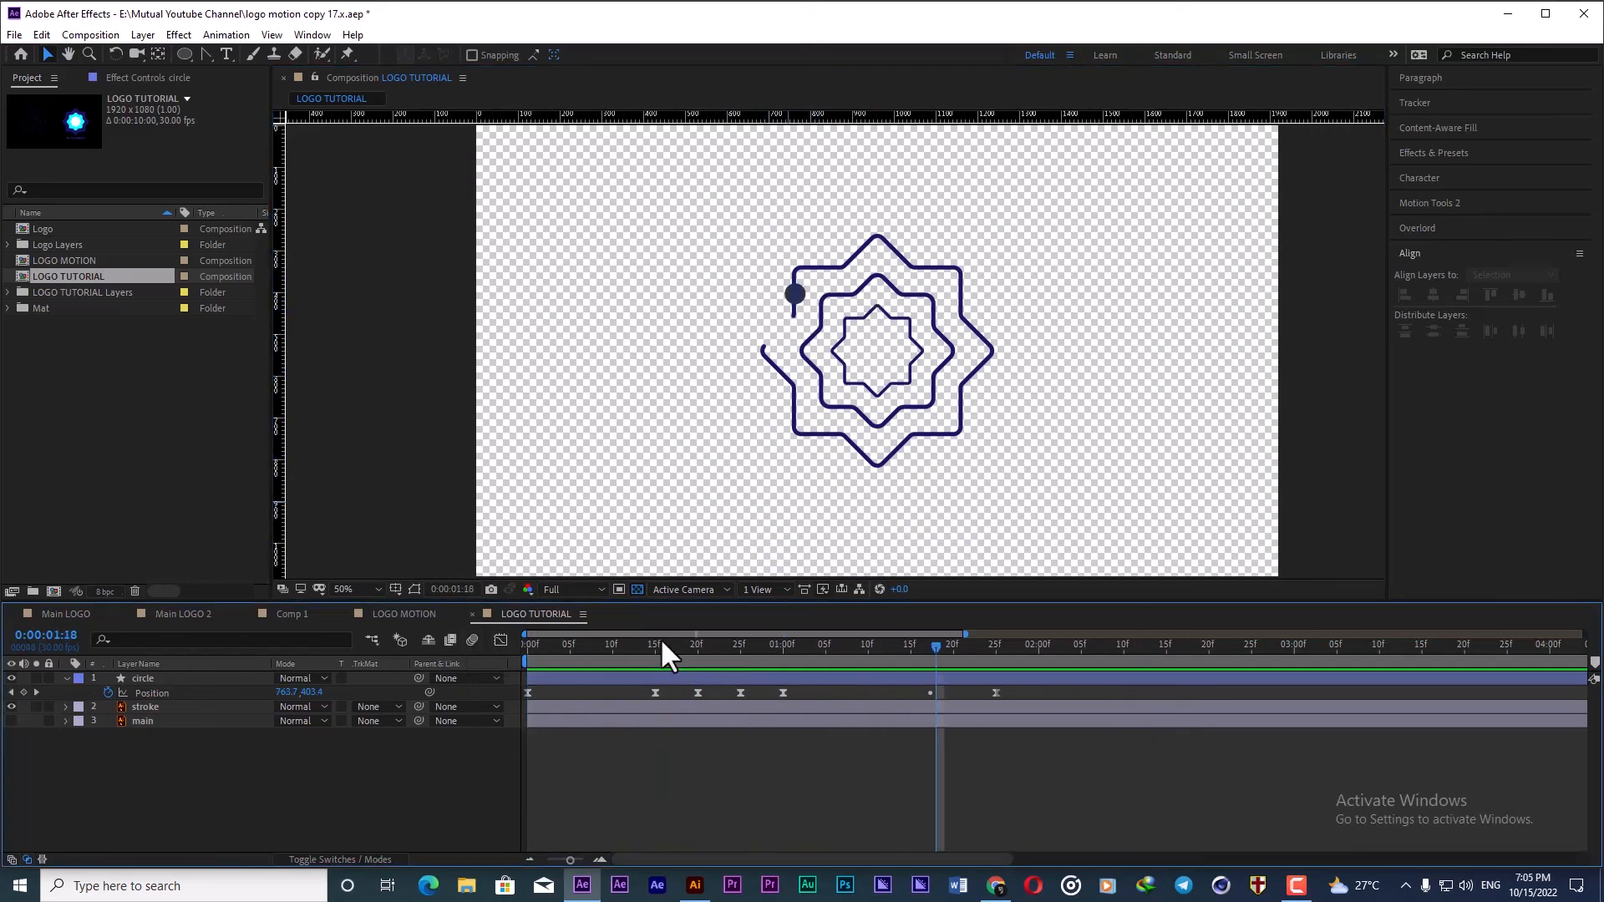
Step: Show the circle's Position speed graph in the graph editor and review the motion from the start
click(500, 641)
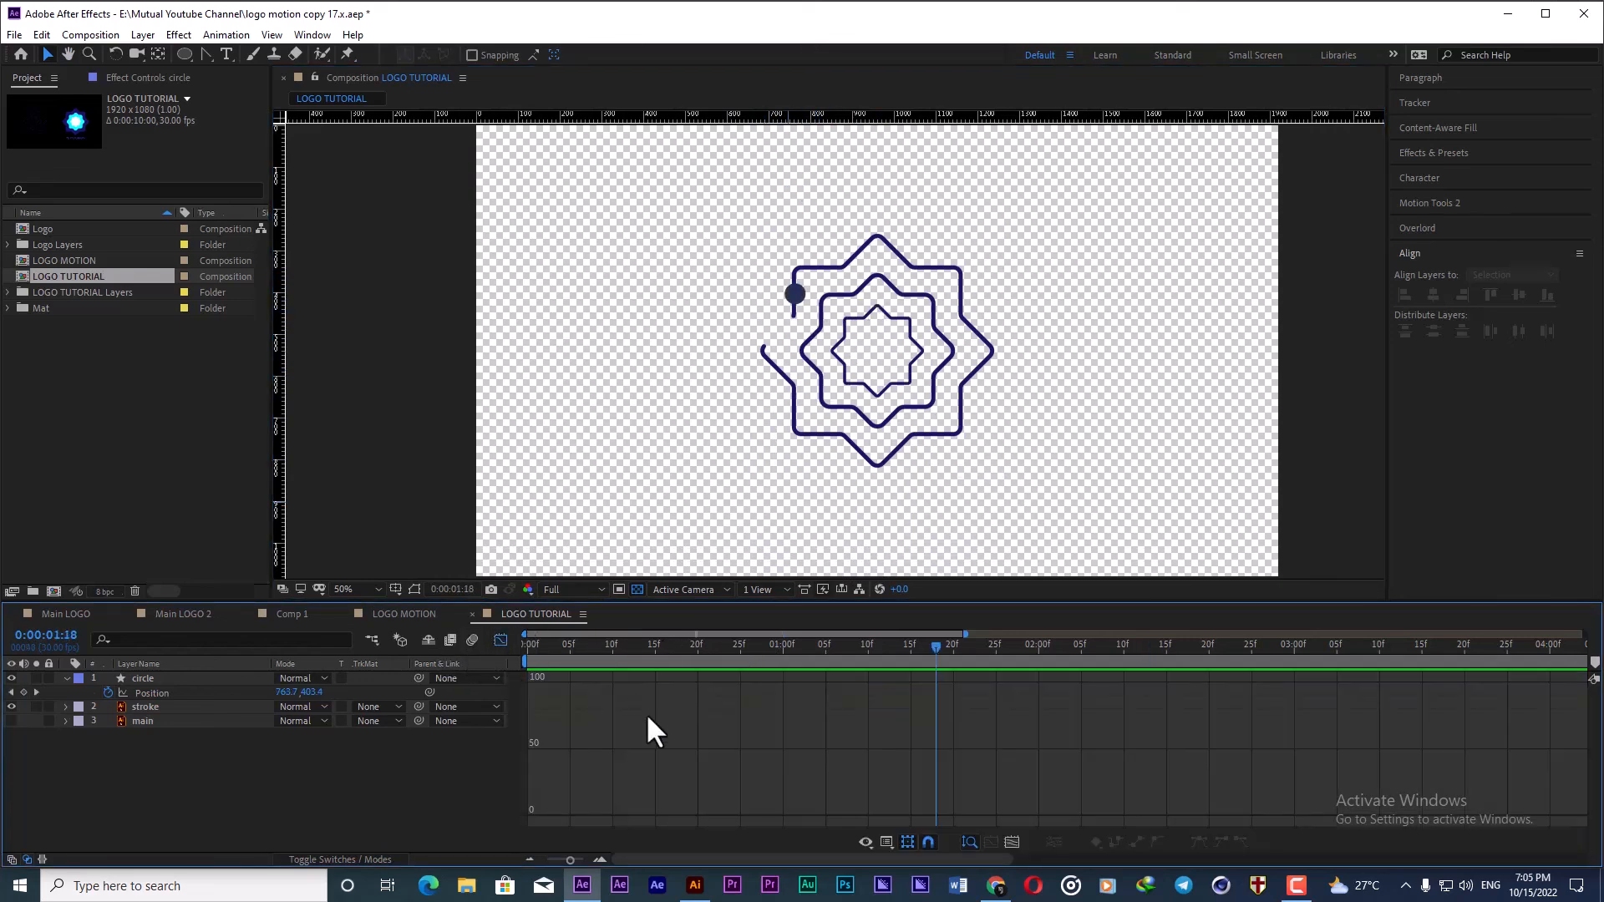
click(501, 641)
click(158, 694)
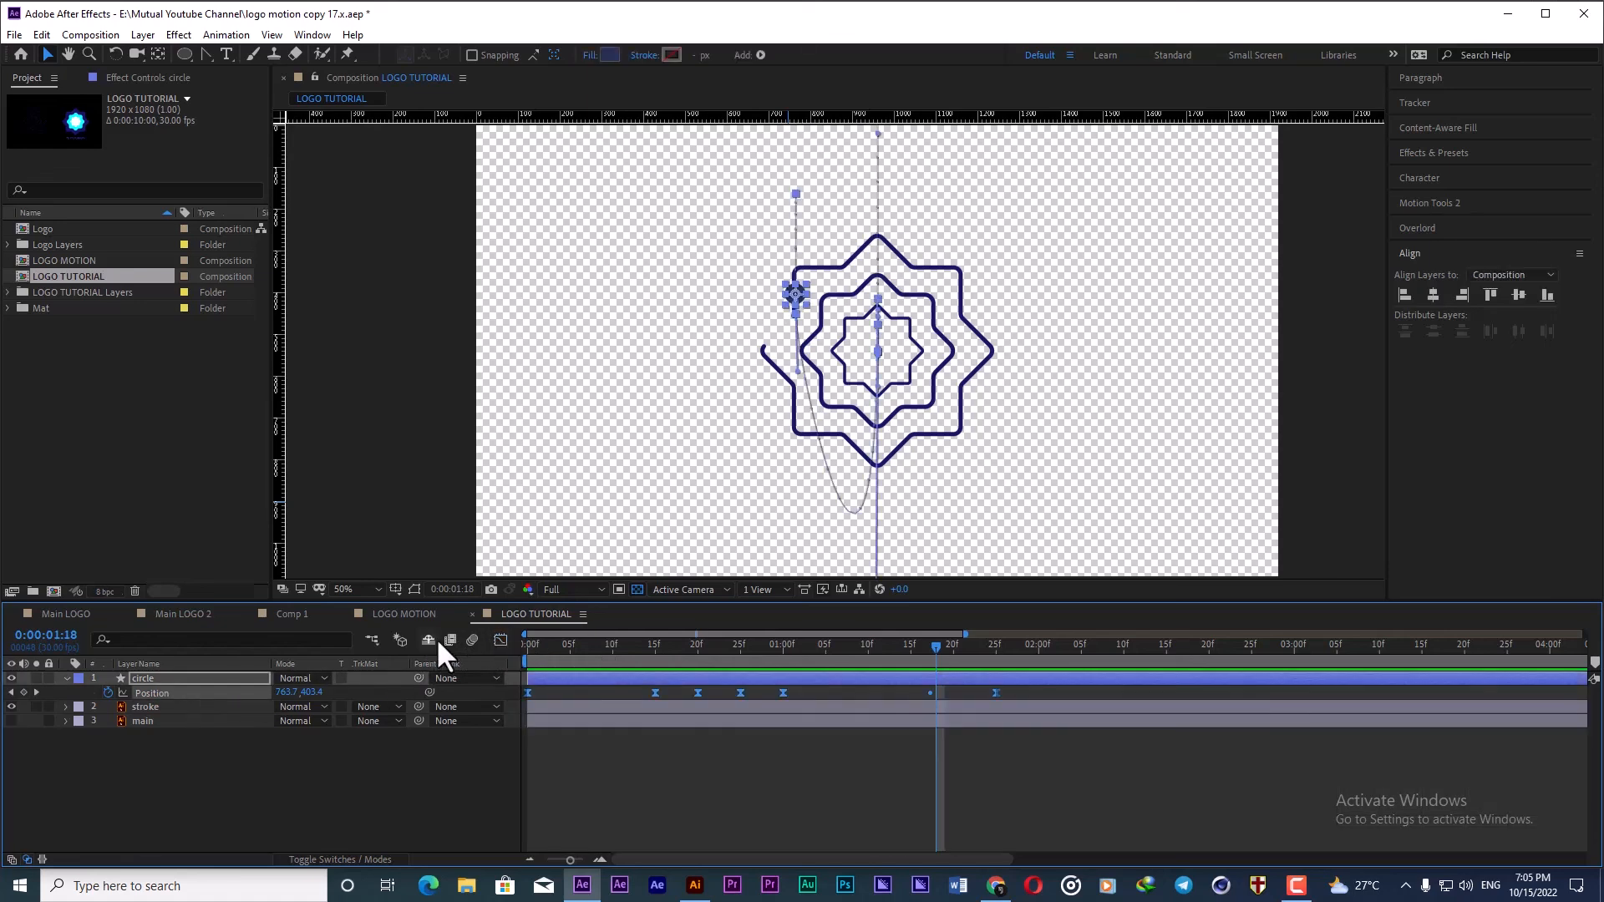
click(501, 641)
key(Home)
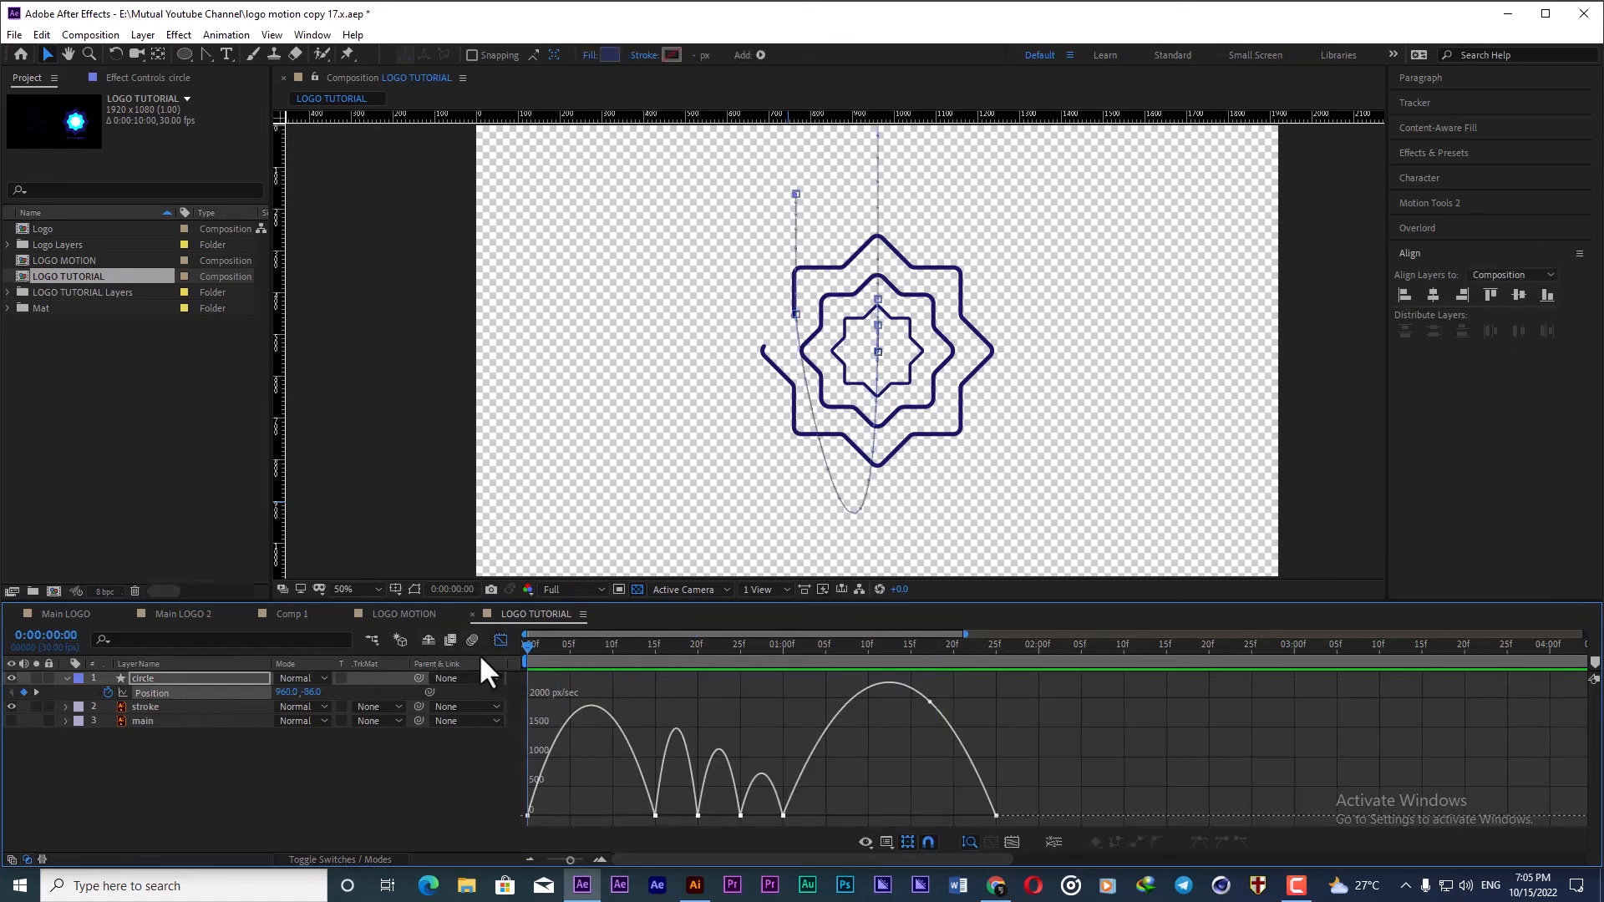
key(space)
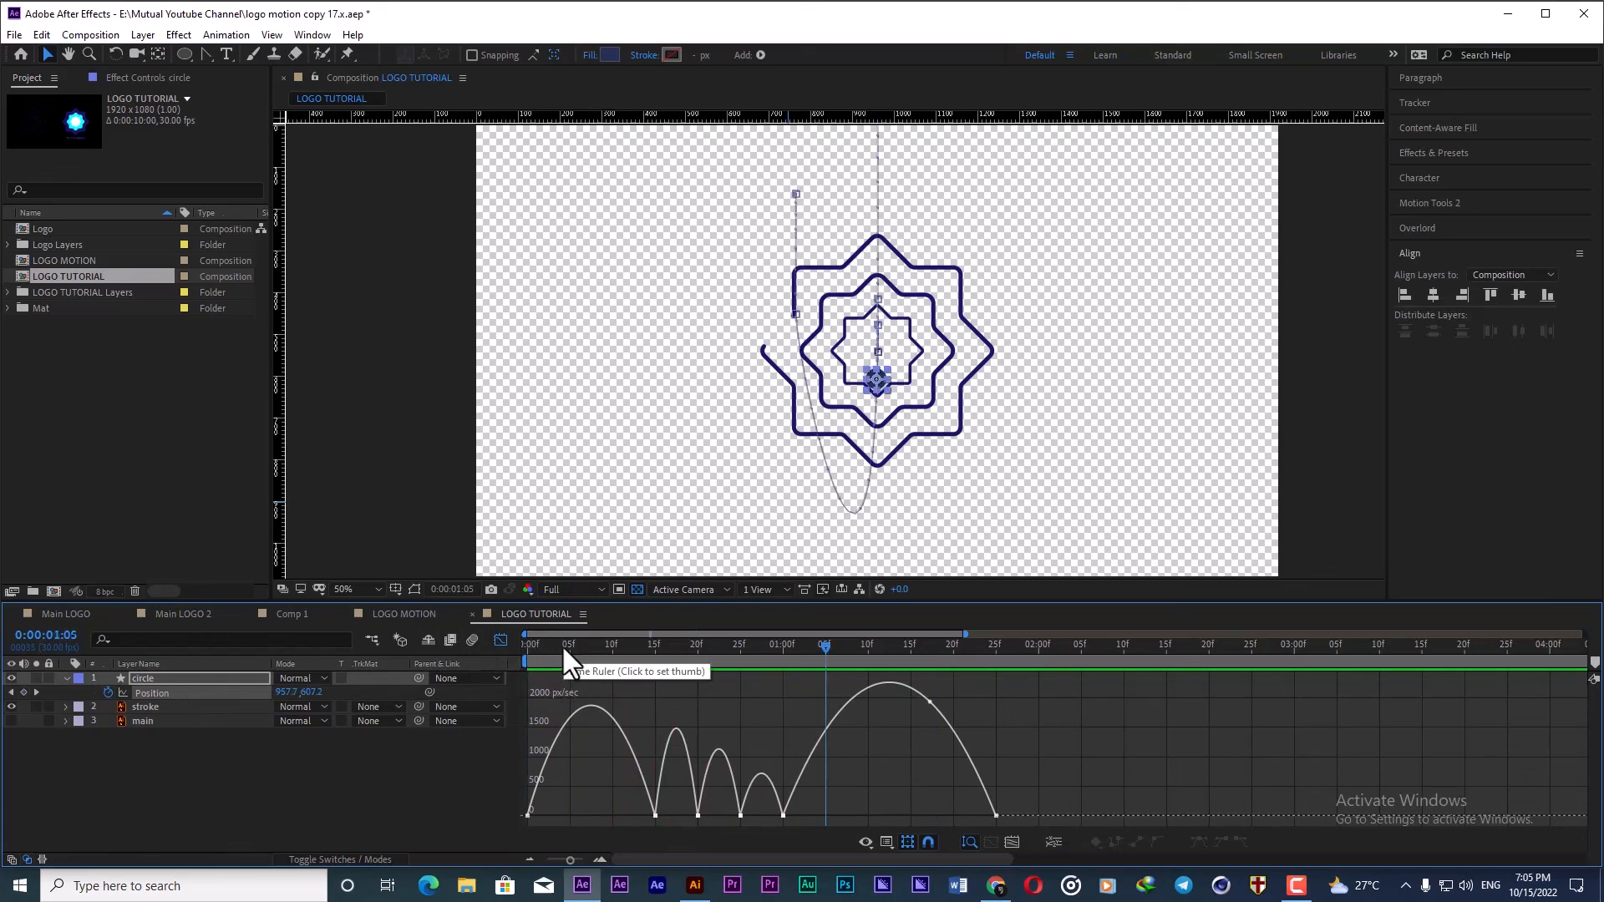
drag(524, 650, 629, 656)
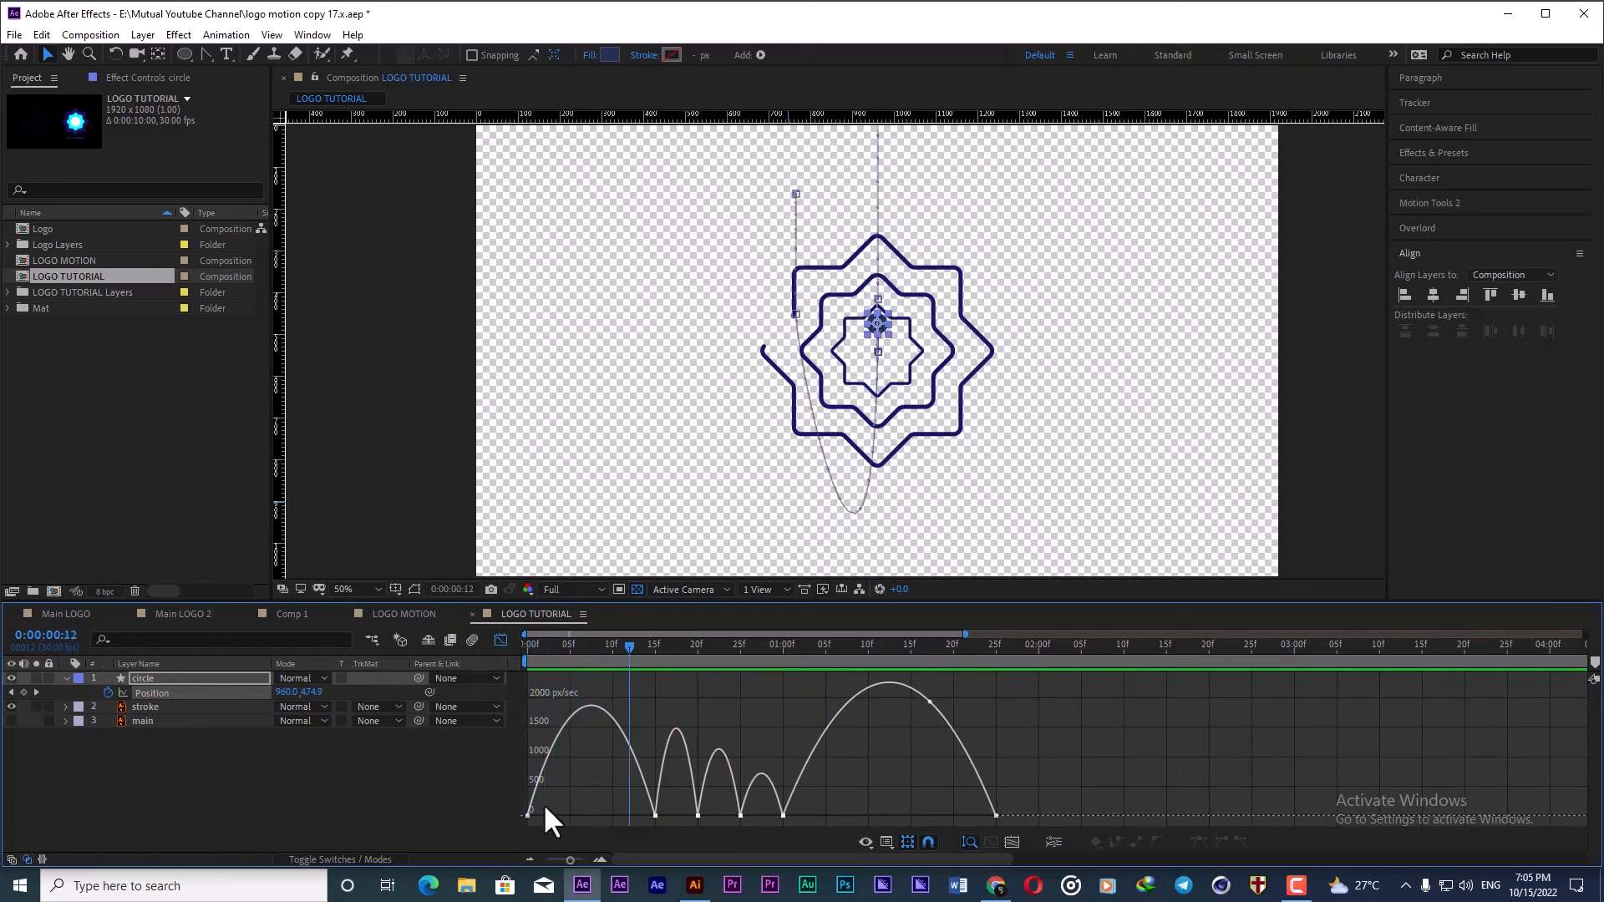
Step: Shorten the incoming easing at frame 15 so the drop's speed peaks near frame 12, and lengthen the easing on both sides of frame 20
click(527, 816)
drag(549, 815, 644, 816)
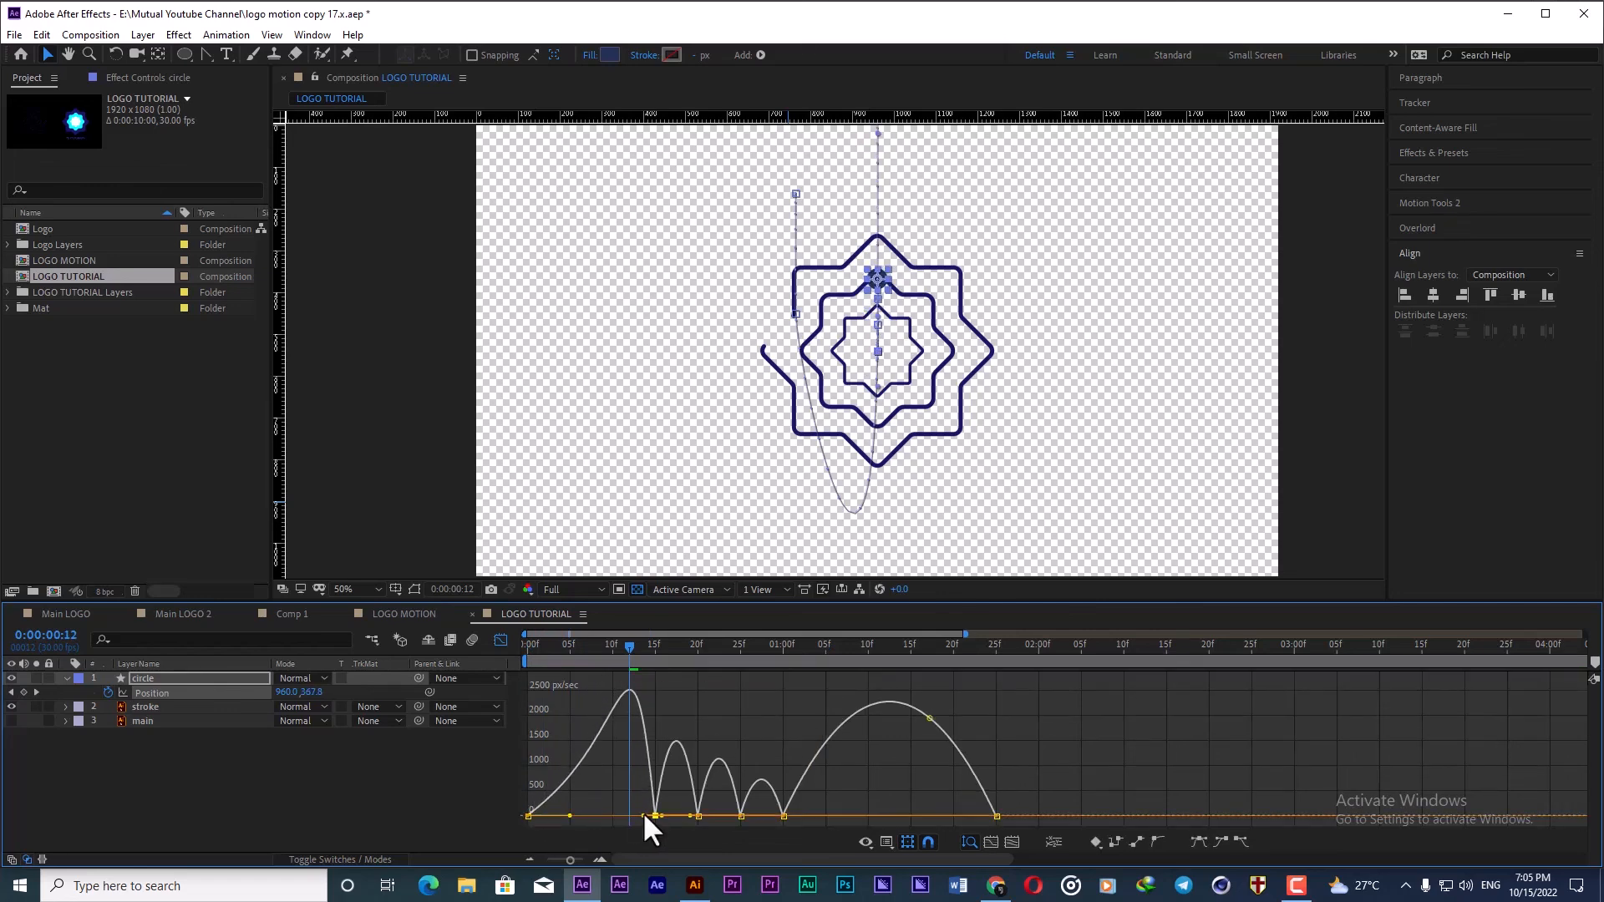
scroll(653, 823, up, 2)
click(666, 651)
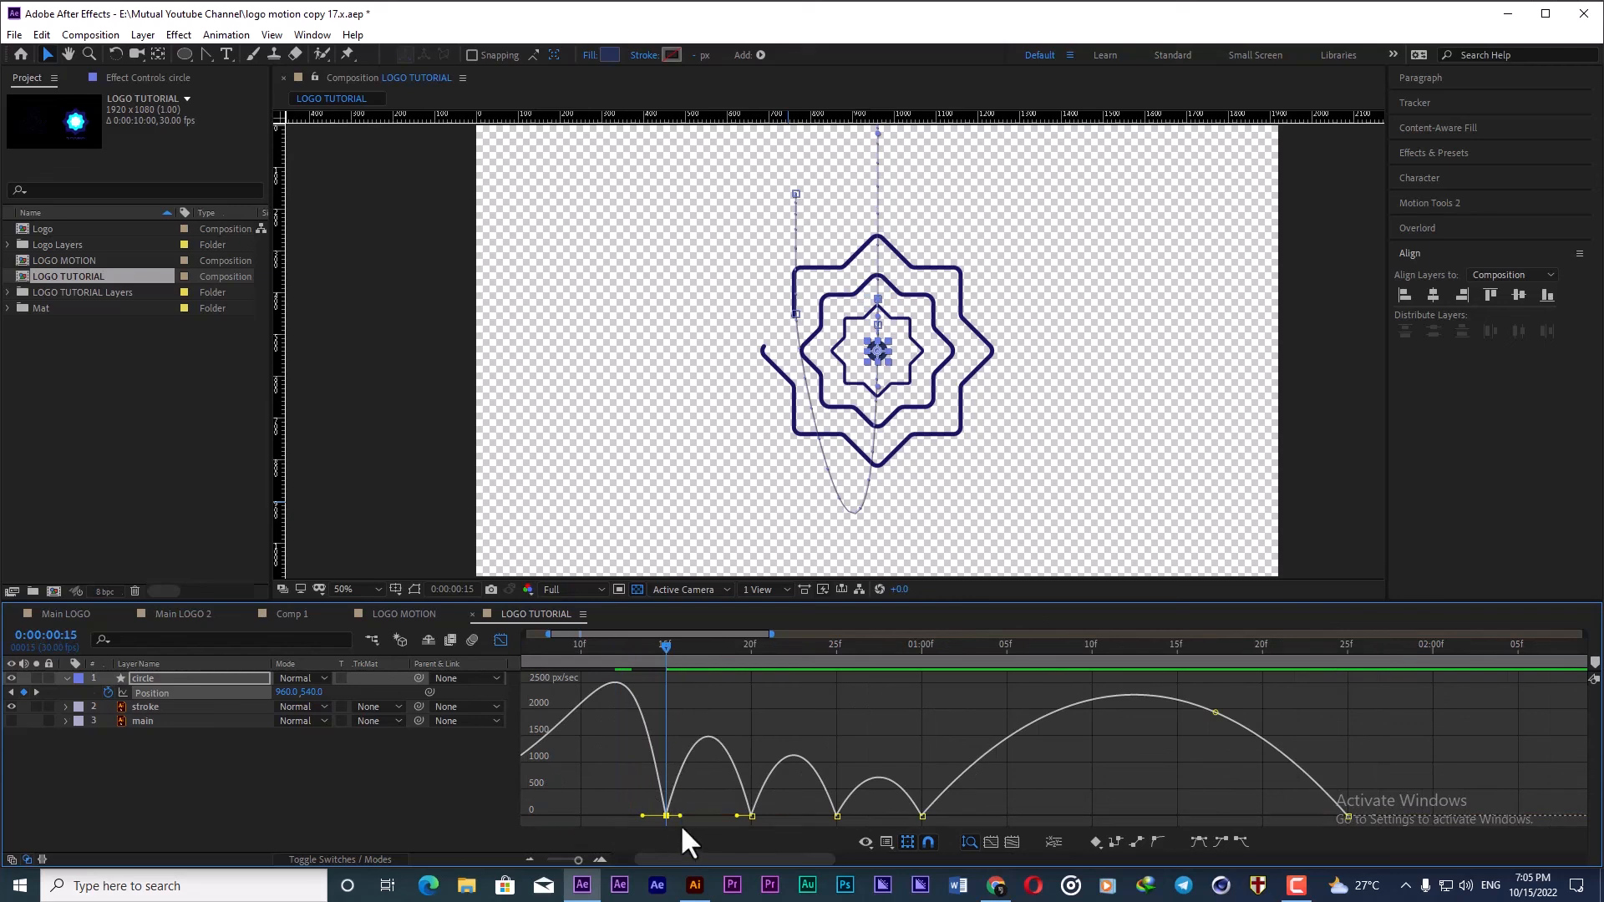
drag(736, 816, 790, 816)
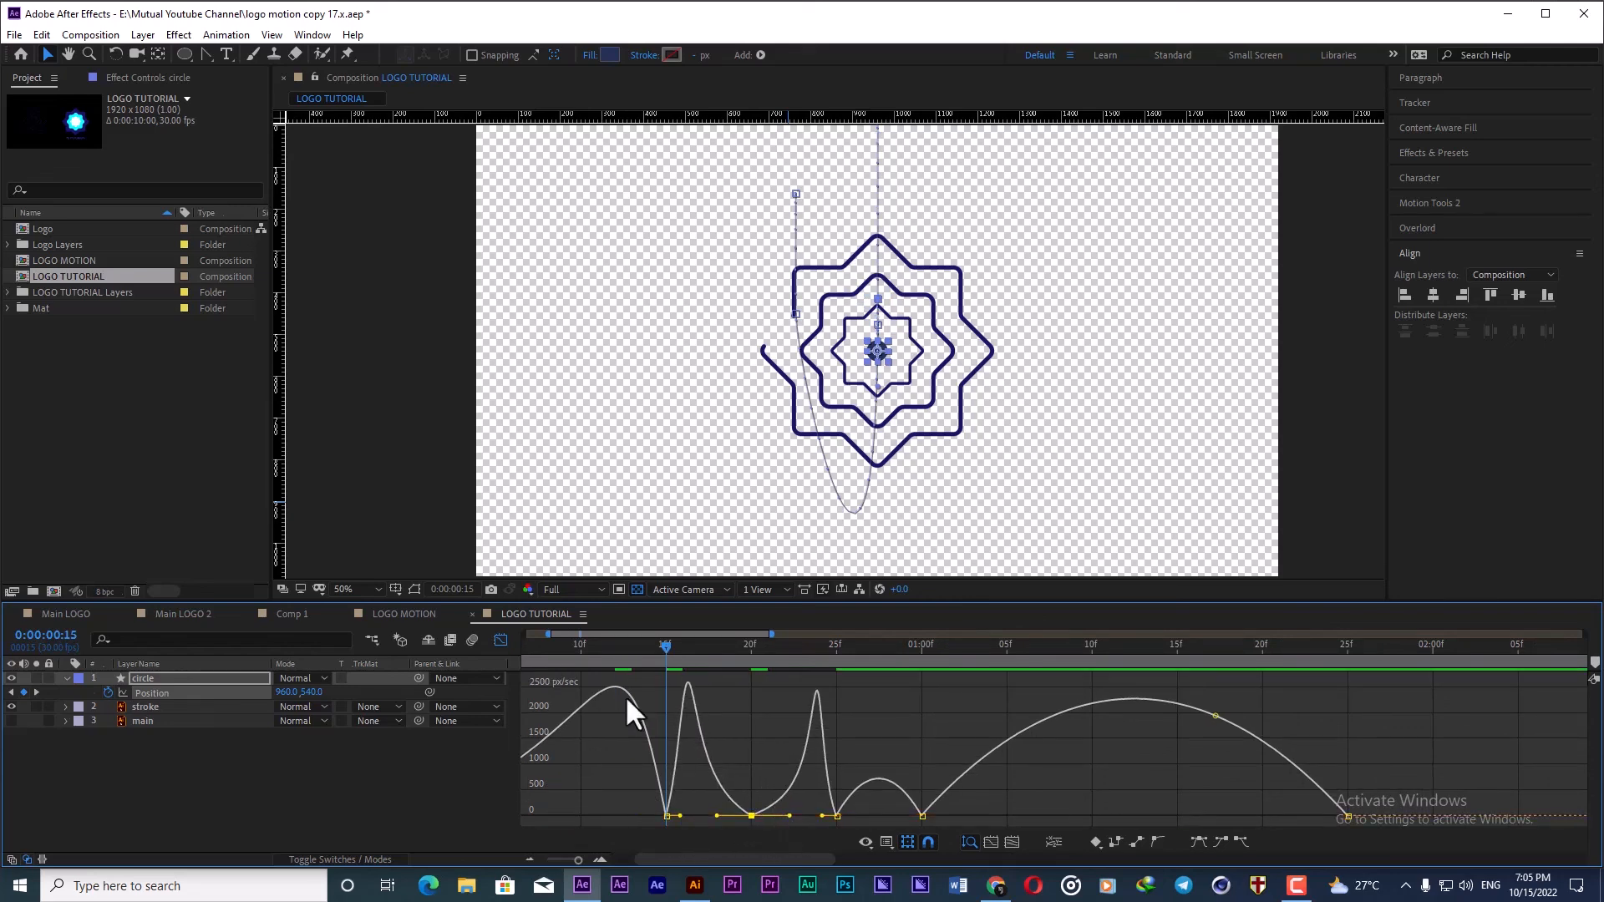
Step: Lengthen the easing on both sides of the 0:00:01:00 keyframe and shorten the incoming easing at 0:00:01:25 so the swing's speed peaks late
click(583, 649)
drag(590, 669, 922, 680)
click(923, 816)
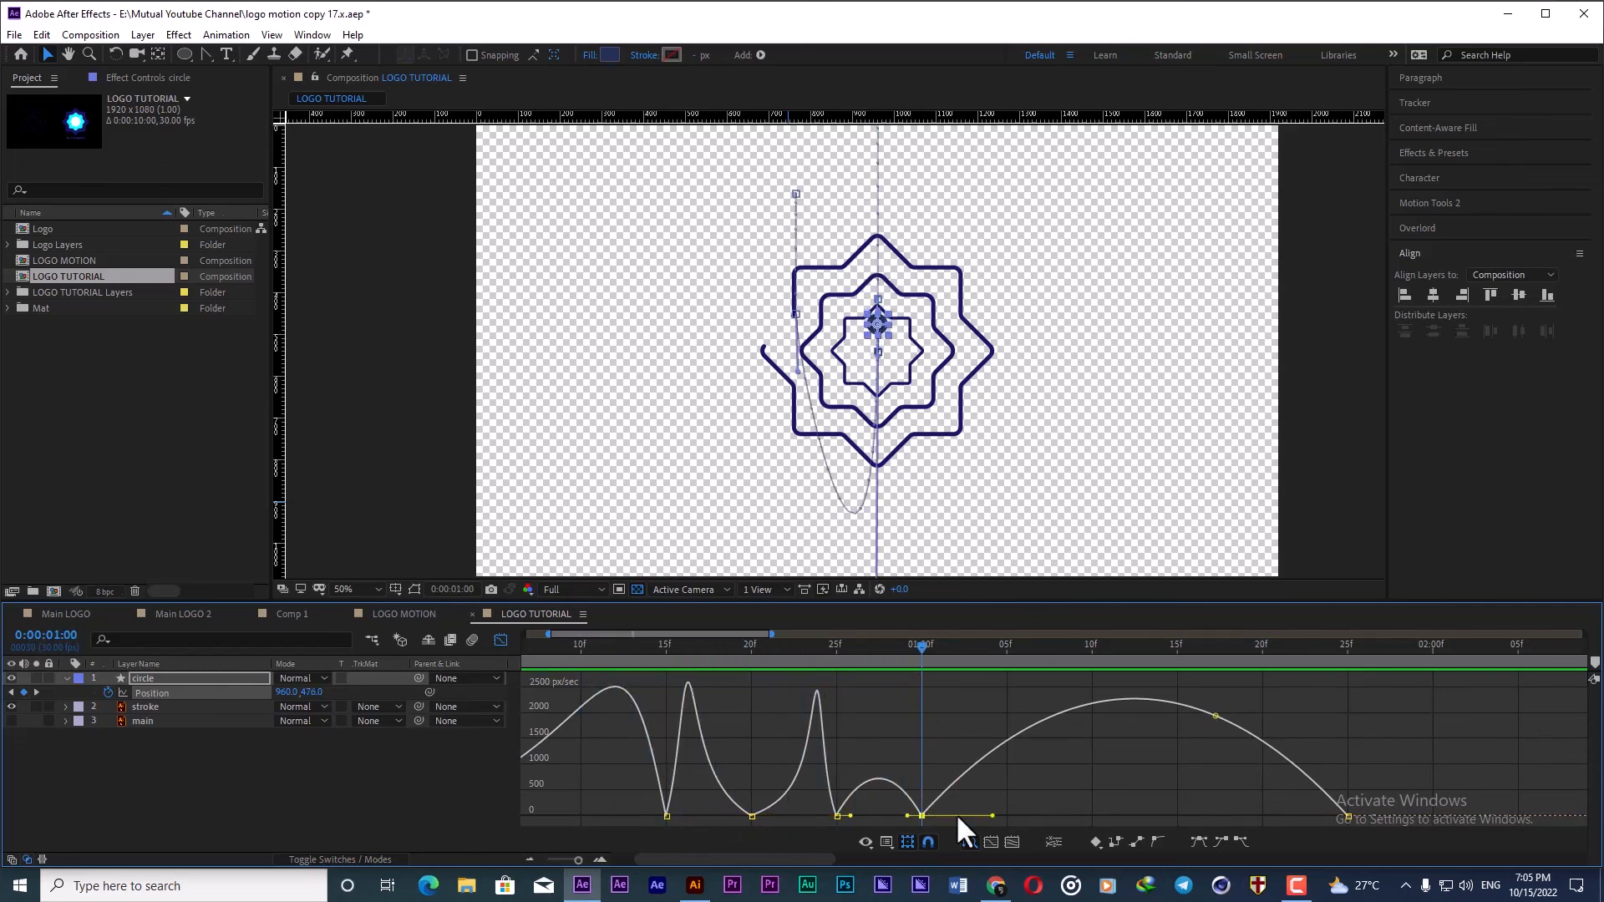
drag(994, 816, 1103, 817)
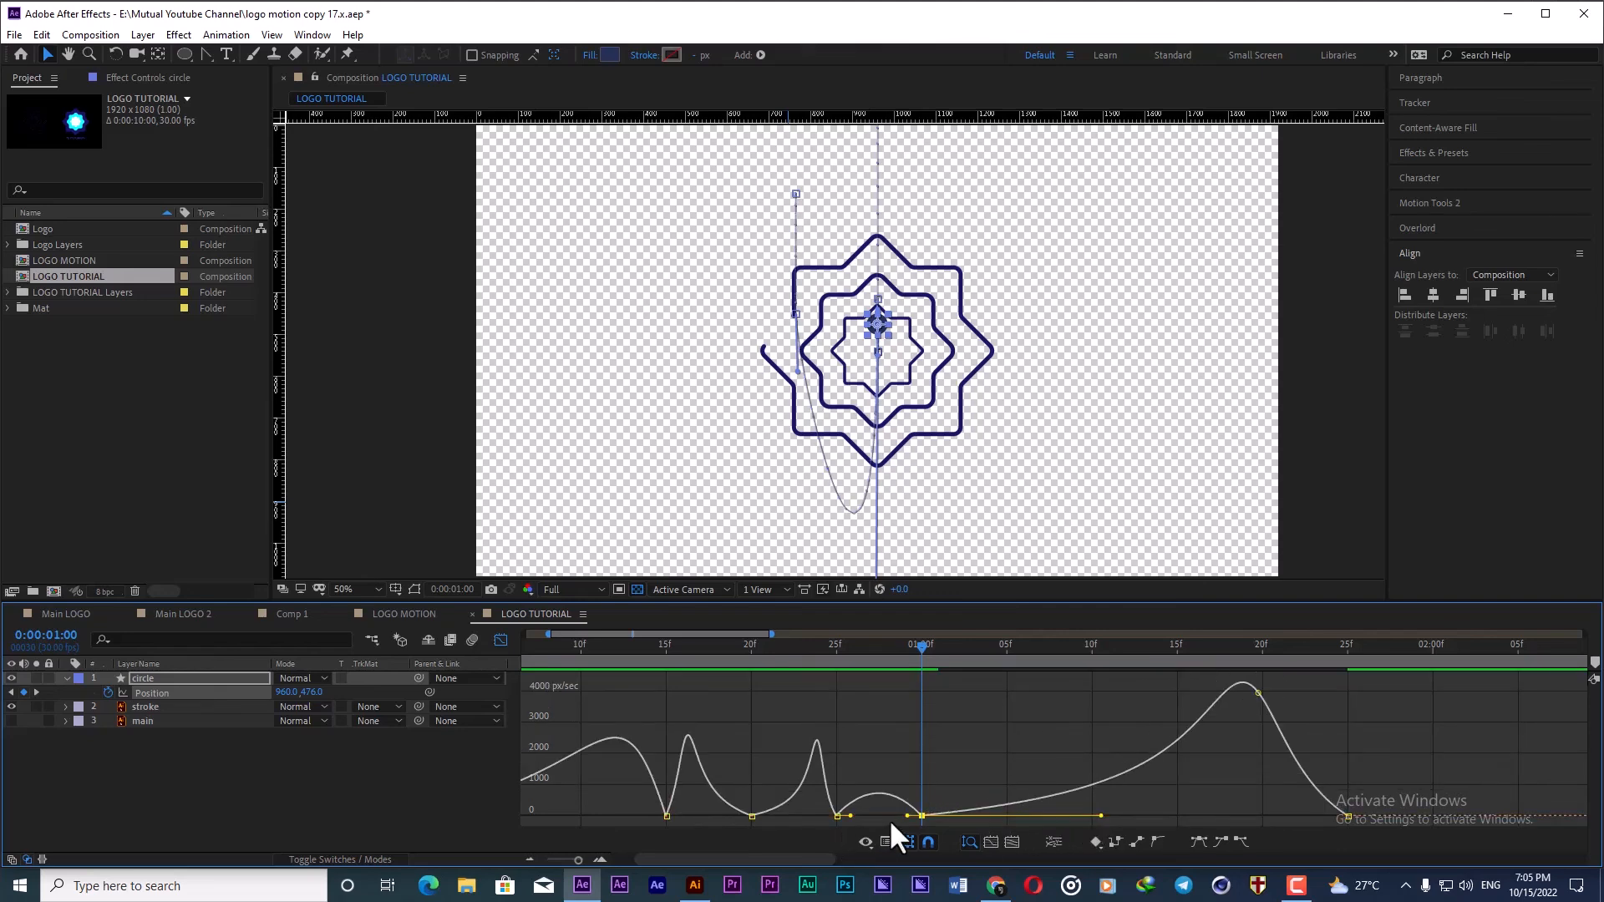
drag(907, 816, 878, 815)
key(minus)
click(1057, 816)
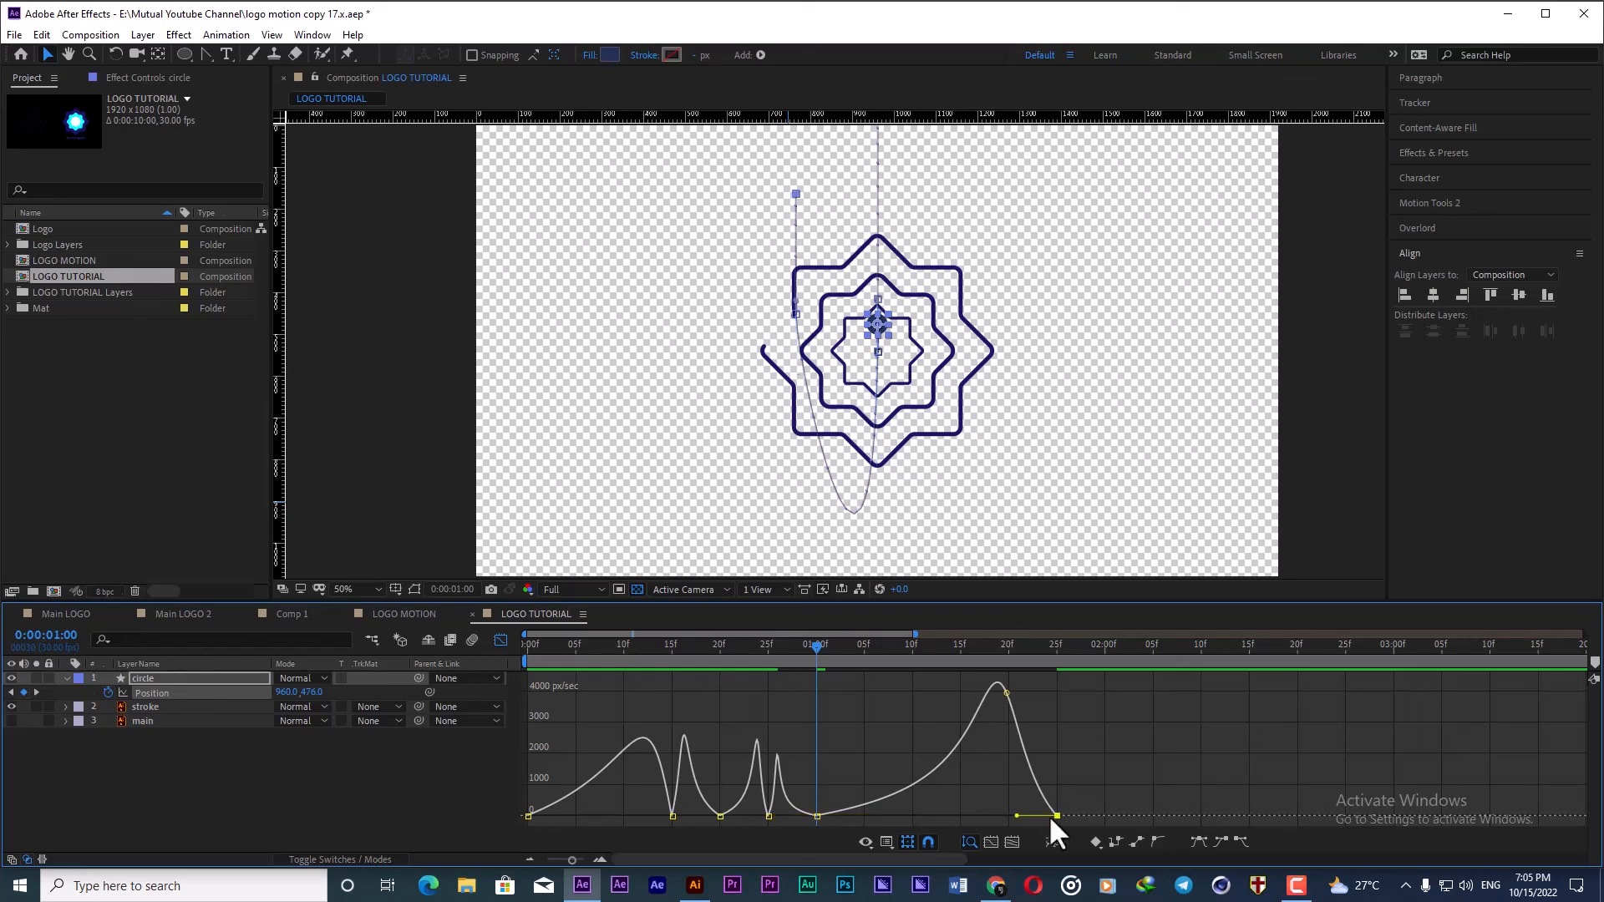
drag(1022, 817, 1041, 817)
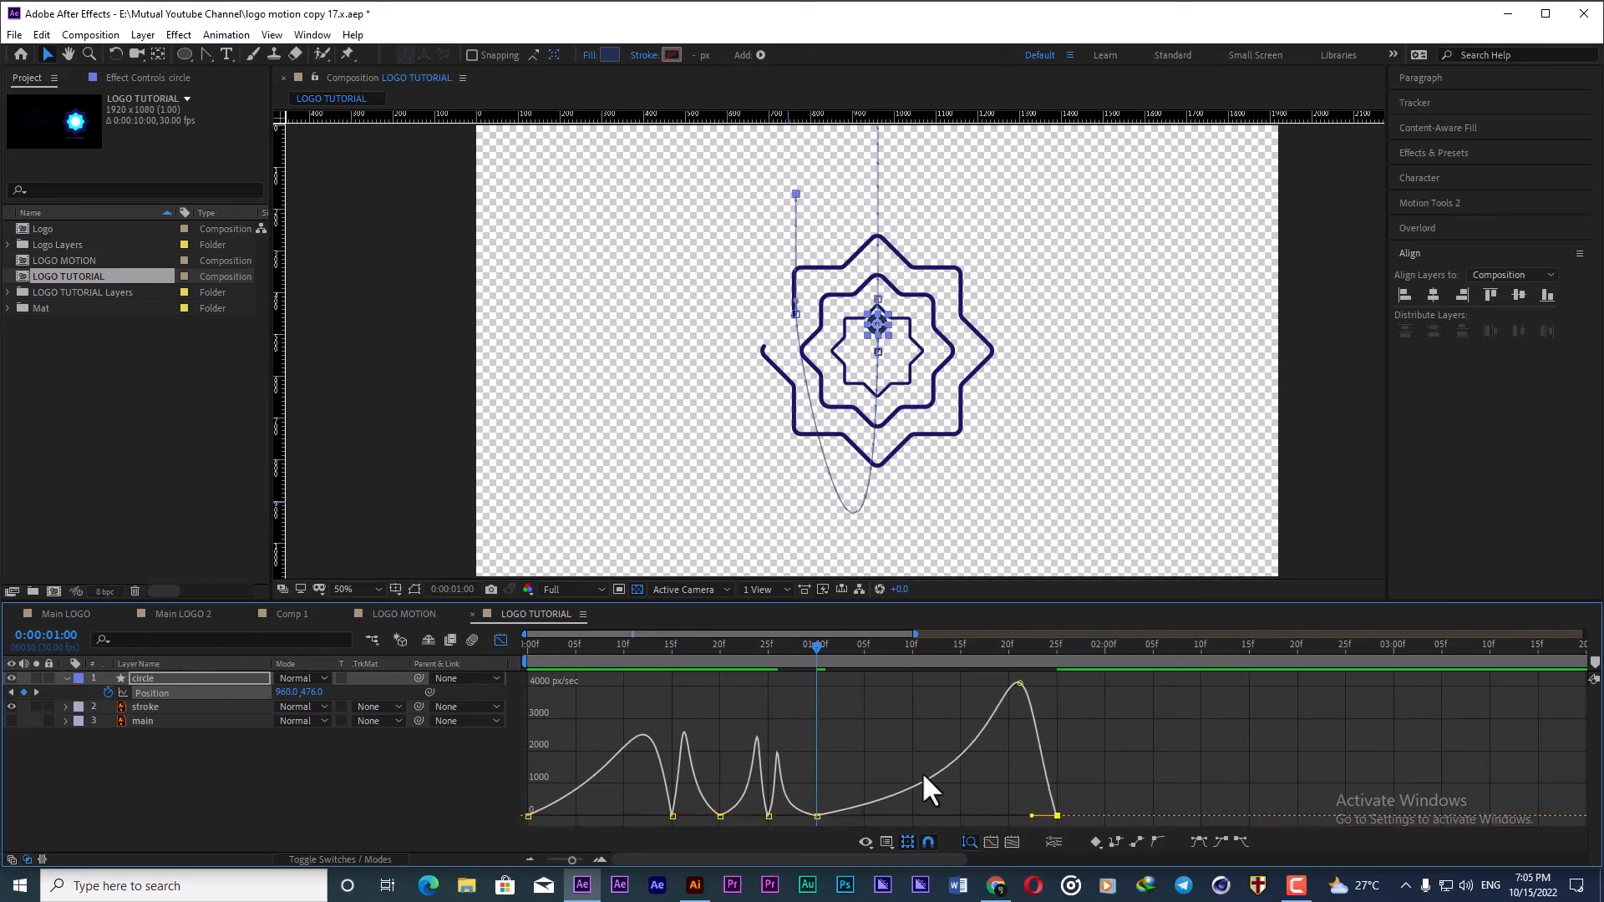
Step: Preview the circle's motion from the start with the reshaped speed curves
key(minus)
key(Home)
key(space)
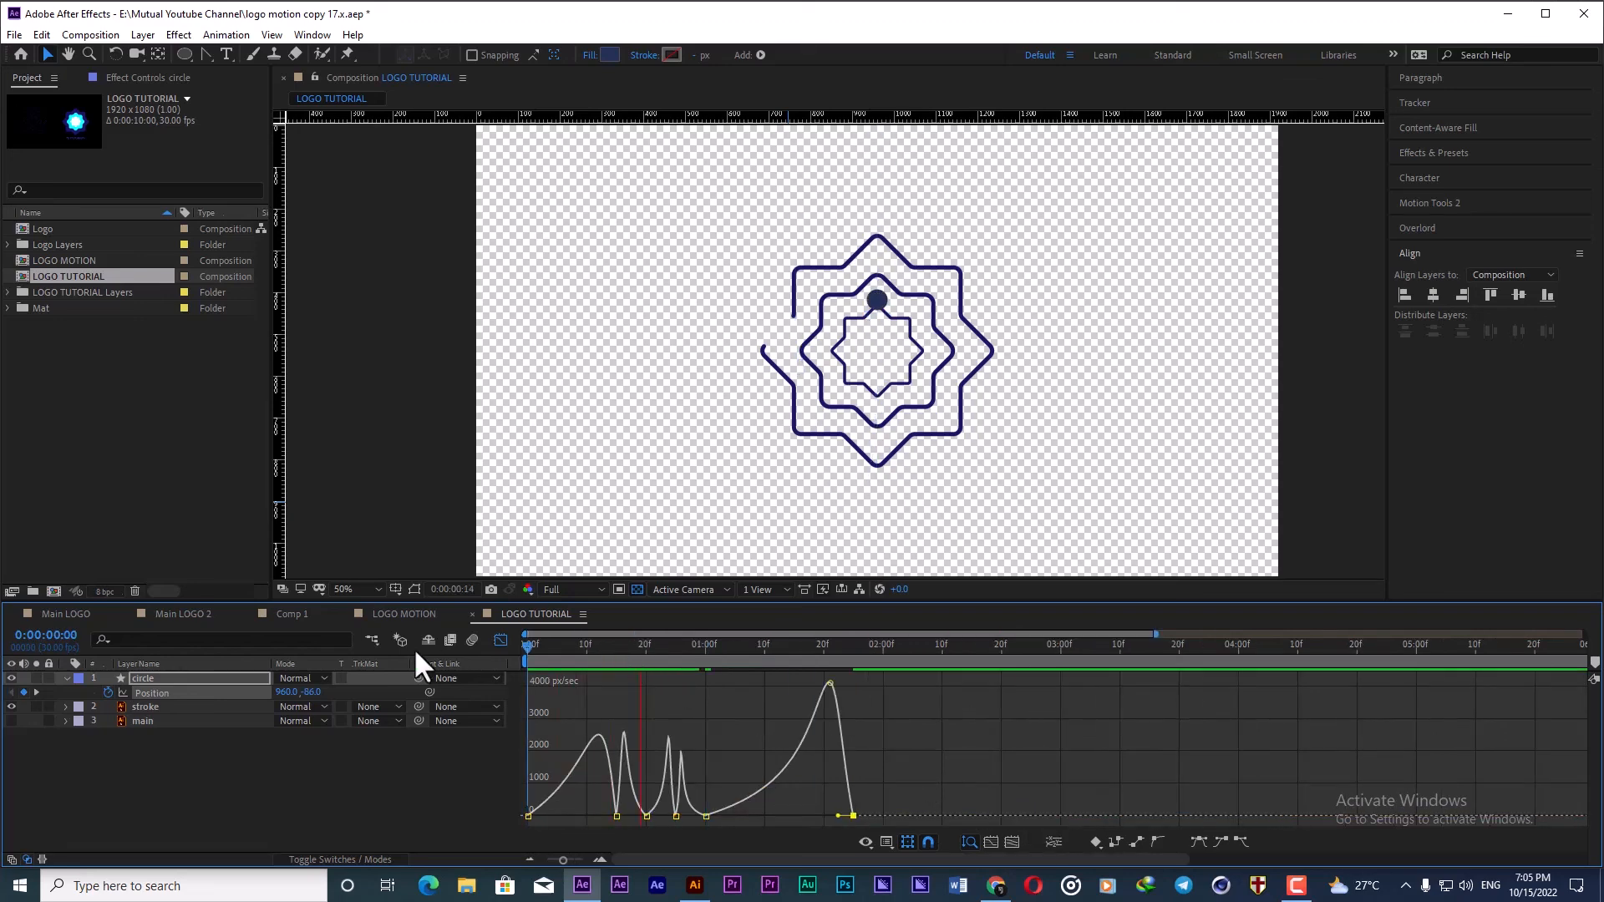
key(space)
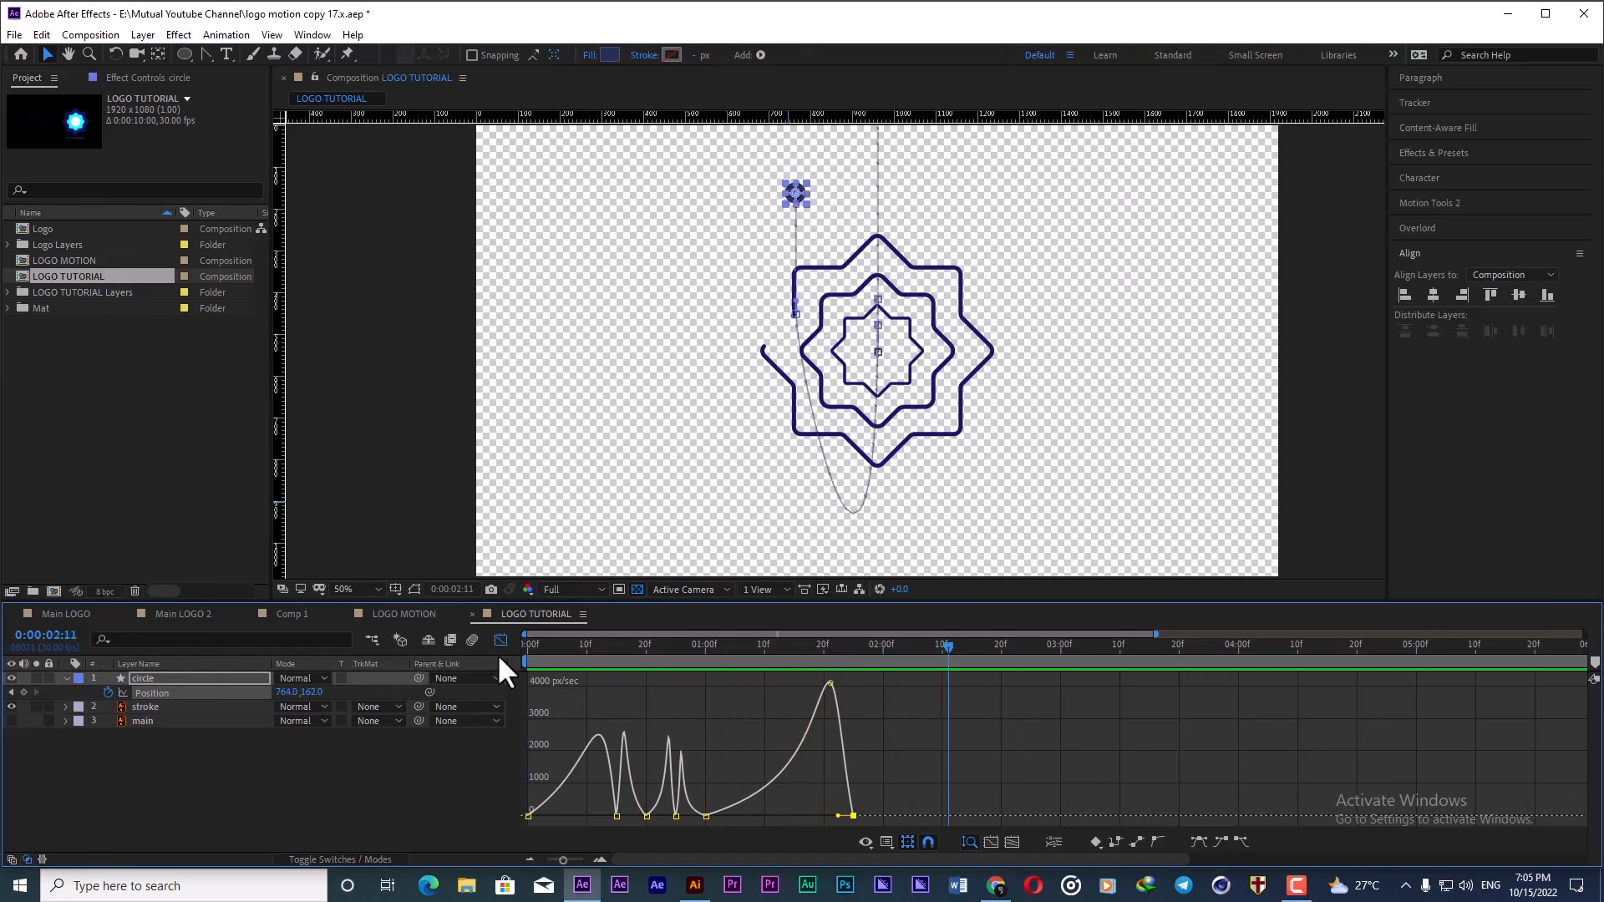
Step: Return to the keyframe view, shift the last two Position keyframes so the final one falls at 0:00:01:20, and make the other Rove Across Time
click(500, 640)
drag(898, 715, 817, 706)
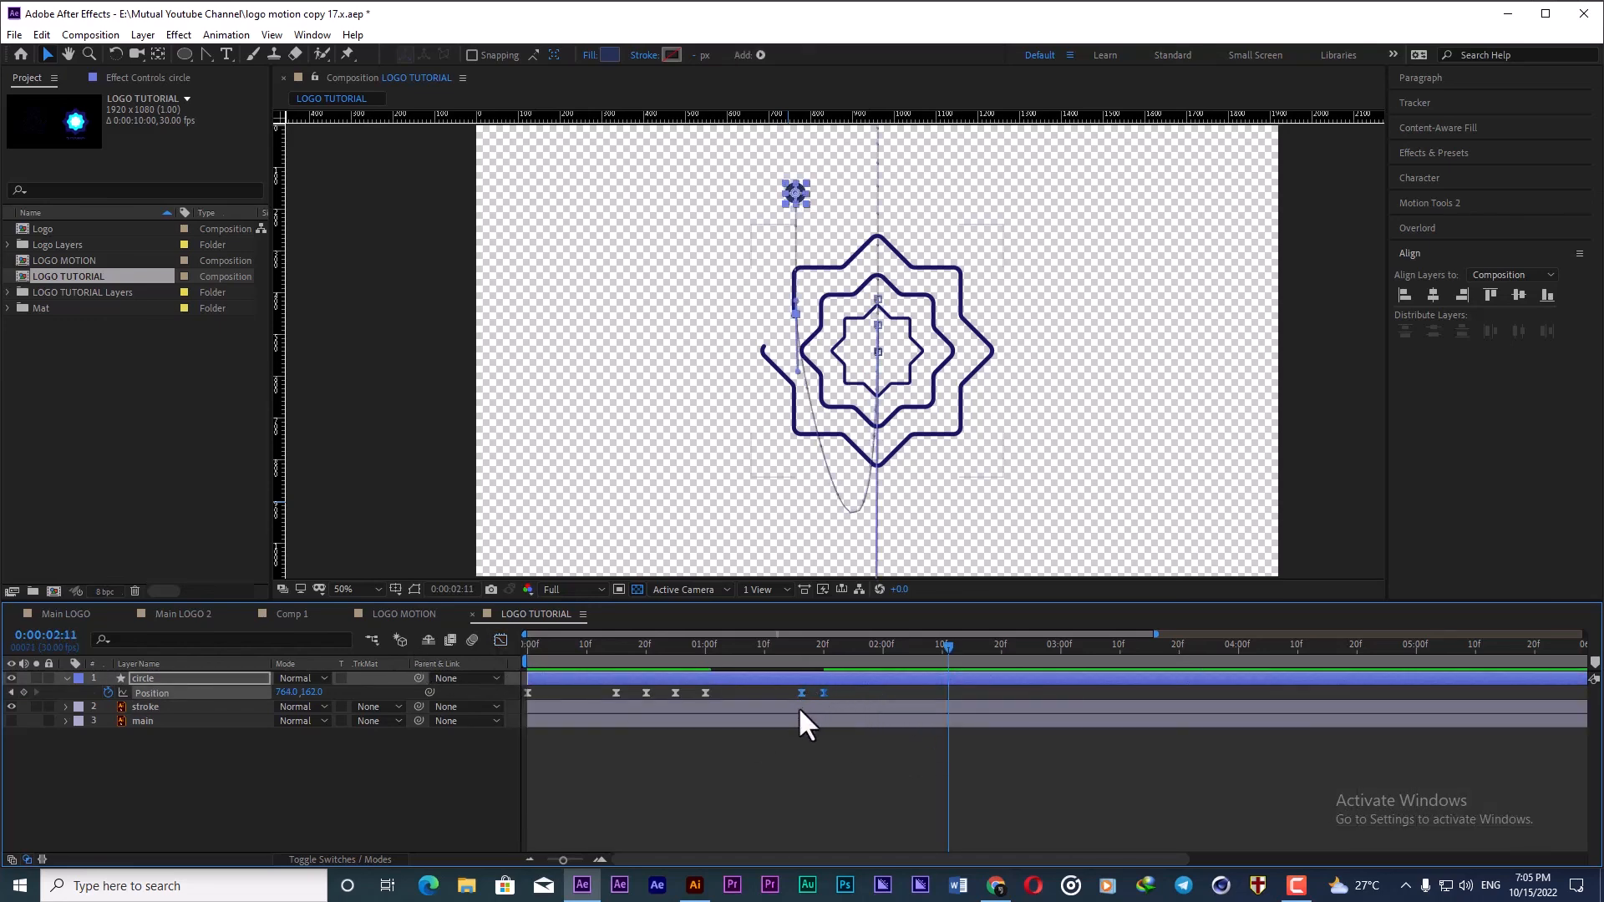
click(799, 708)
right_click(801, 693)
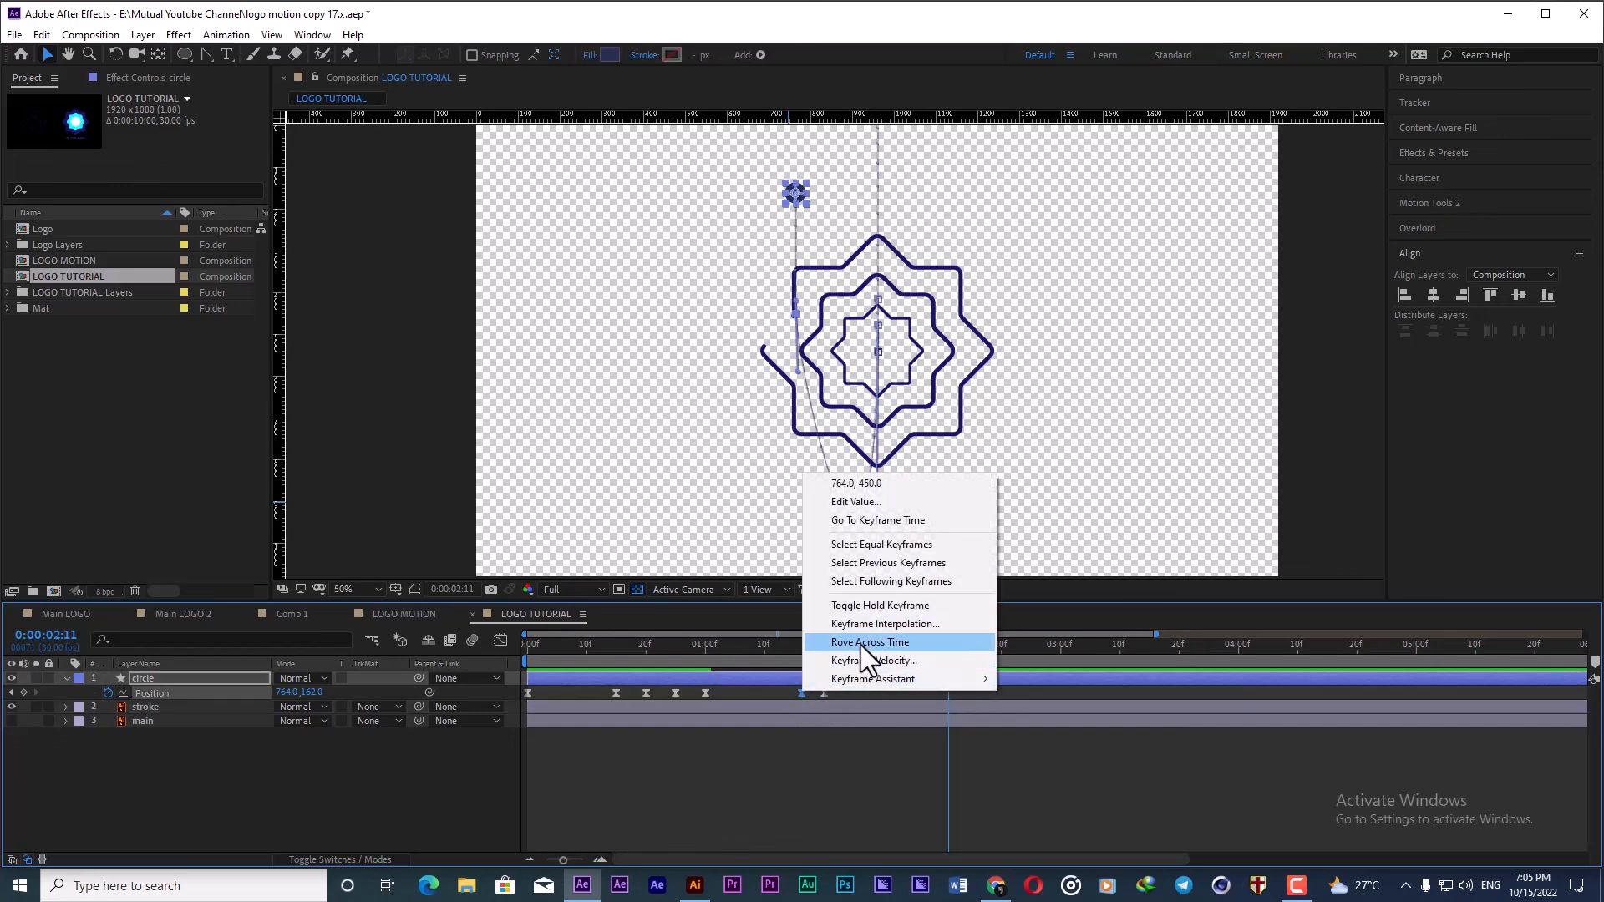
click(862, 643)
Step: Replay the animation to check the shortened swing timing
click(611, 645)
key(space)
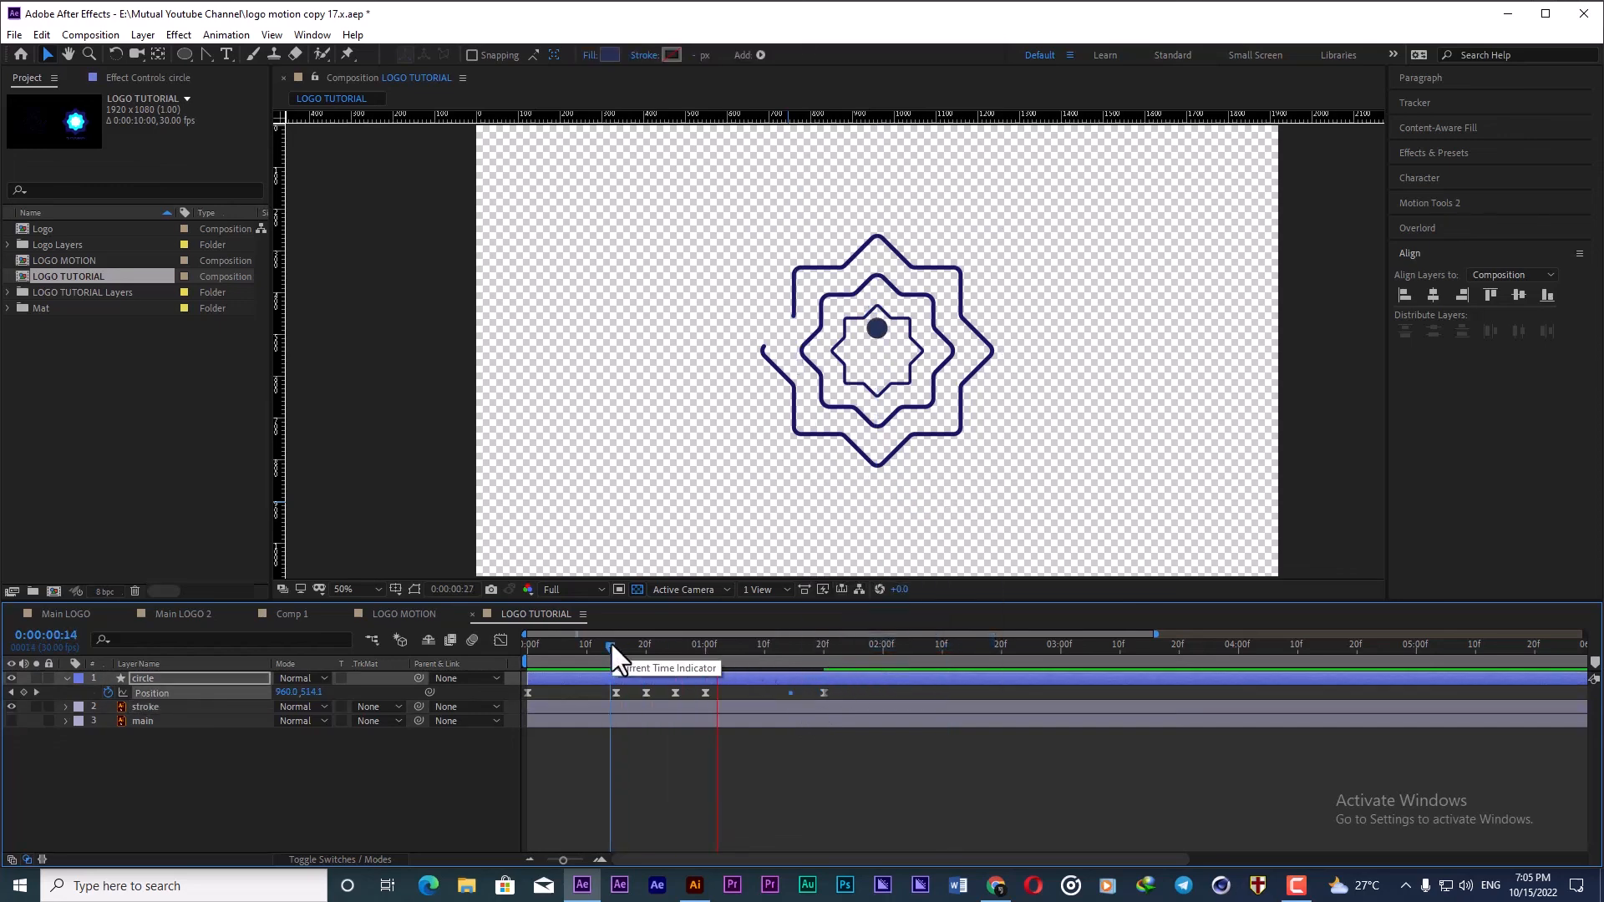
drag(611, 646, 510, 656)
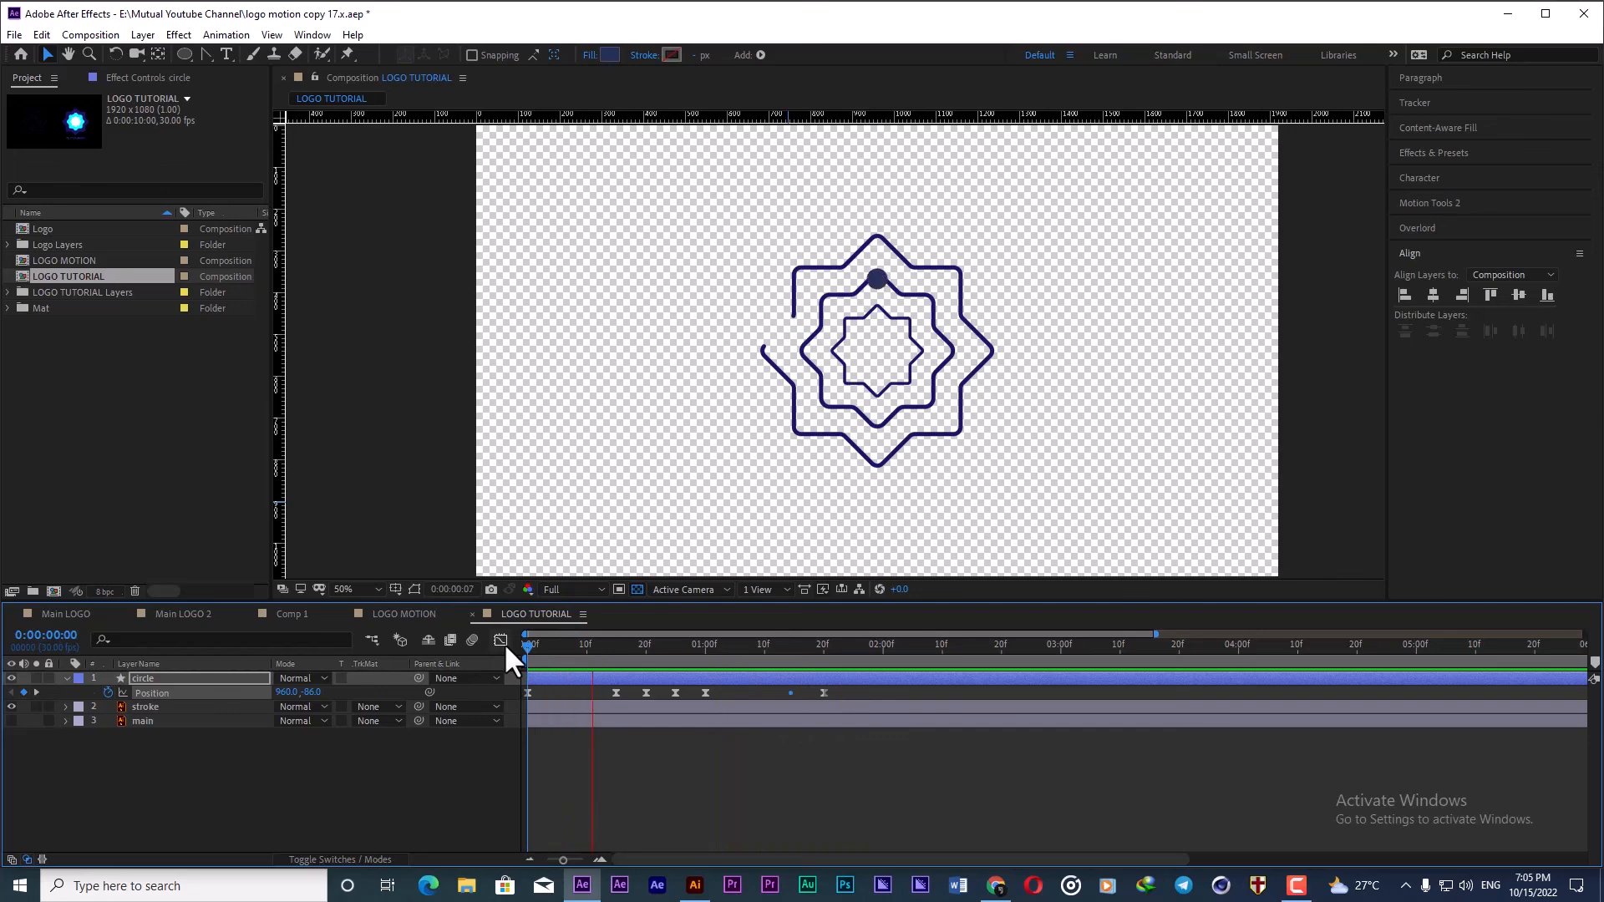
key(space)
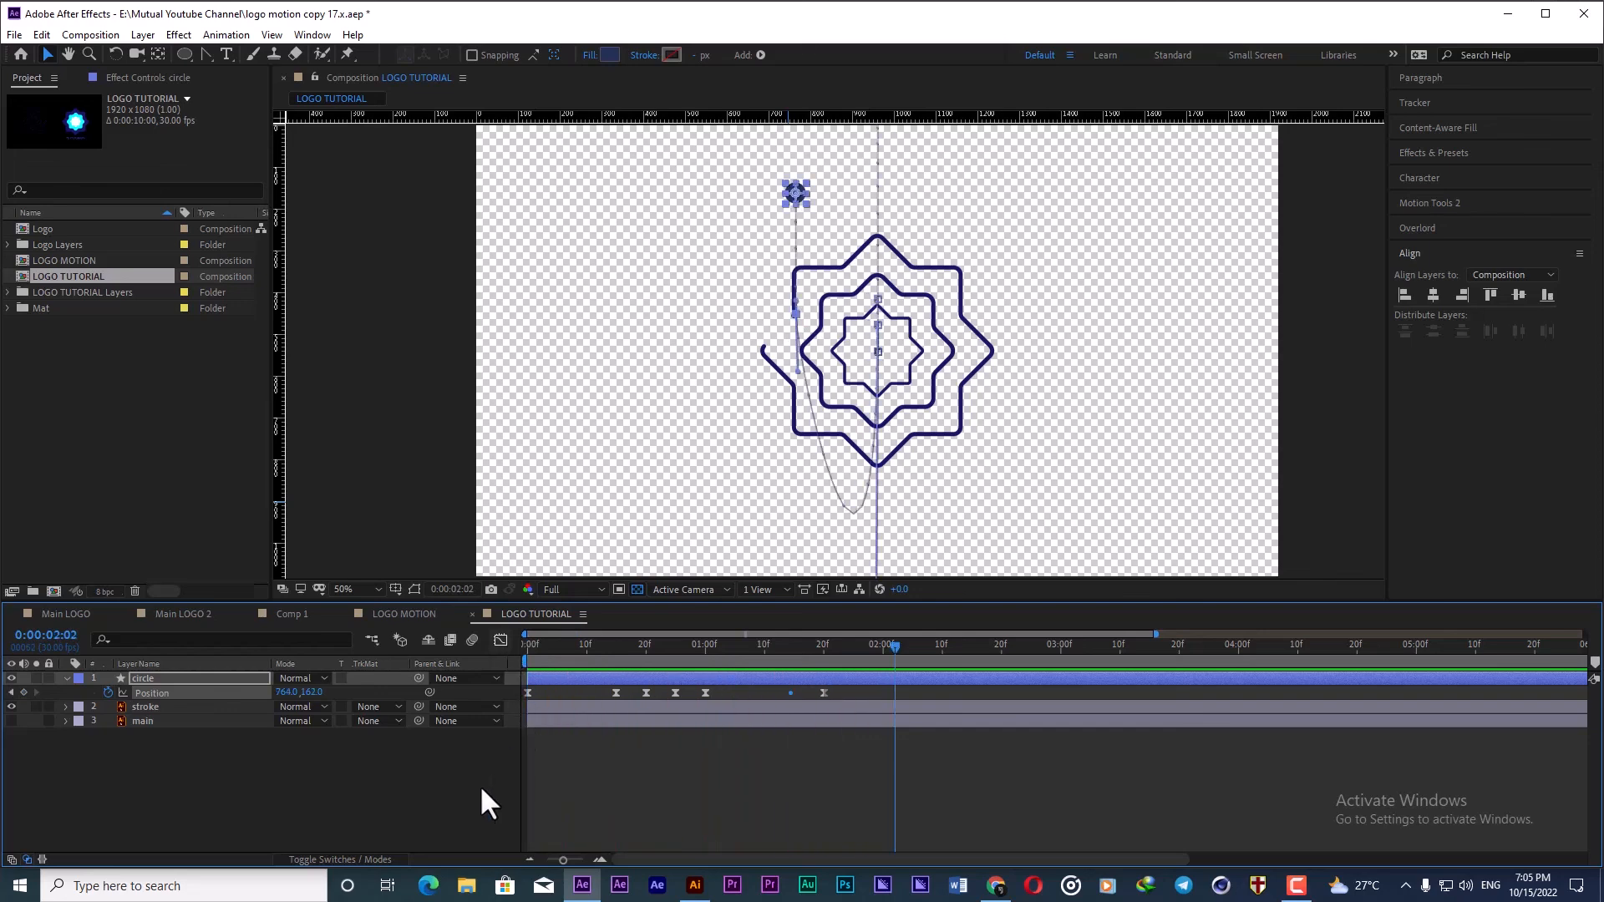
click(489, 804)
Step: Apply the CC Pixel Polly effect to the circle layer with the playhead at 0:00:01:14
mouse_move(795, 668)
mouse_down()
mouse_move(777, 666)
mouse_move(794, 666)
mouse_up()
click(786, 679)
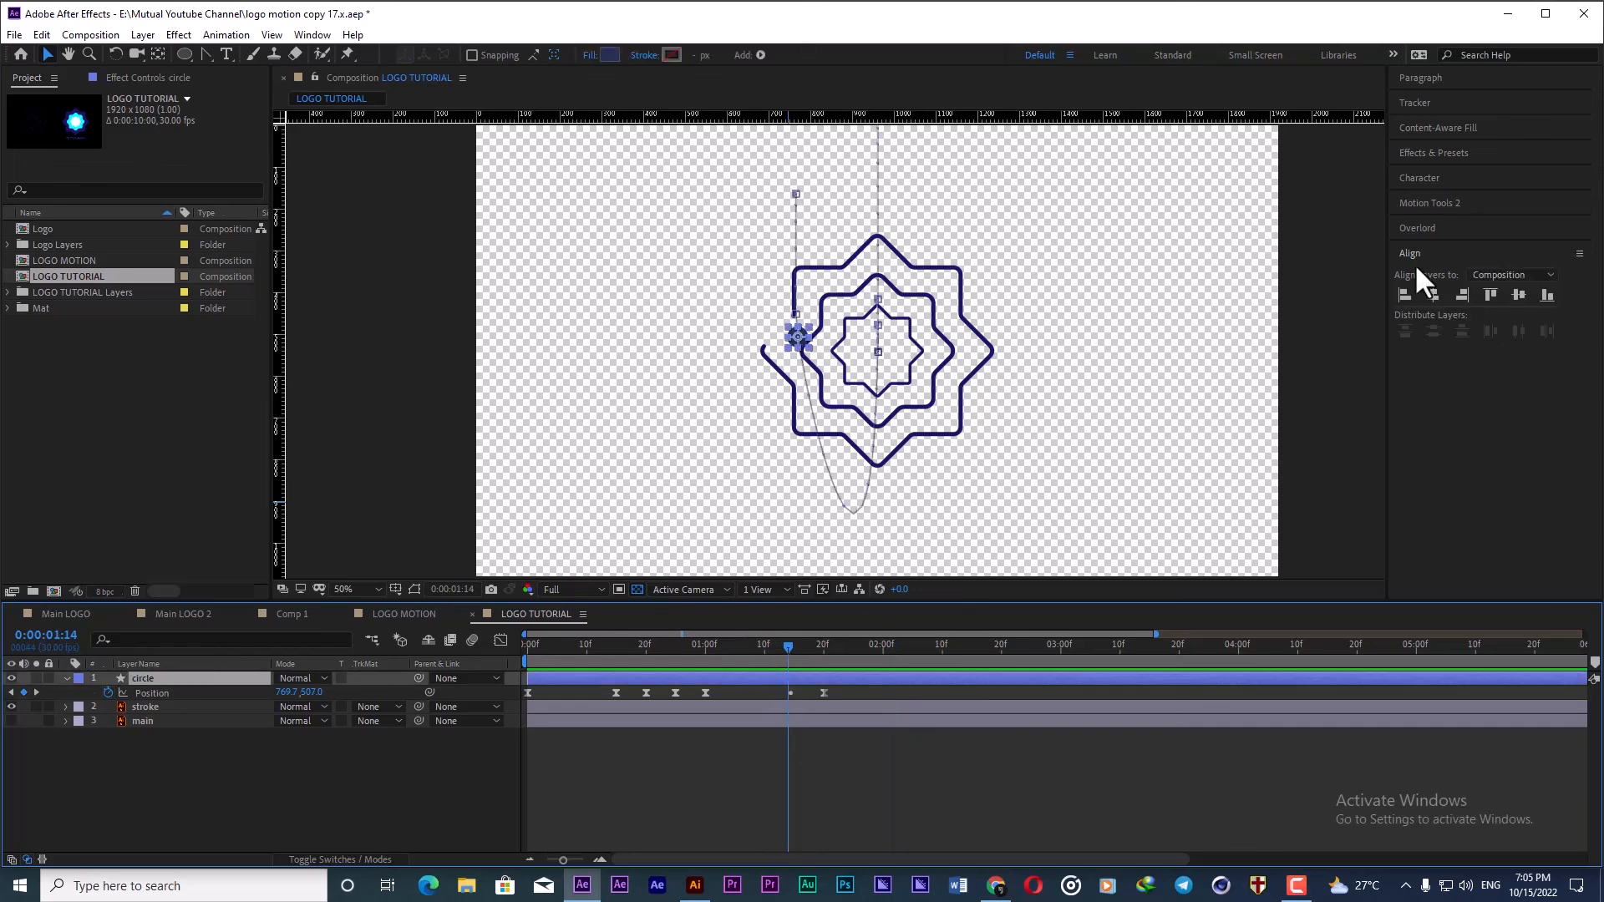
click(1423, 154)
click(1408, 174)
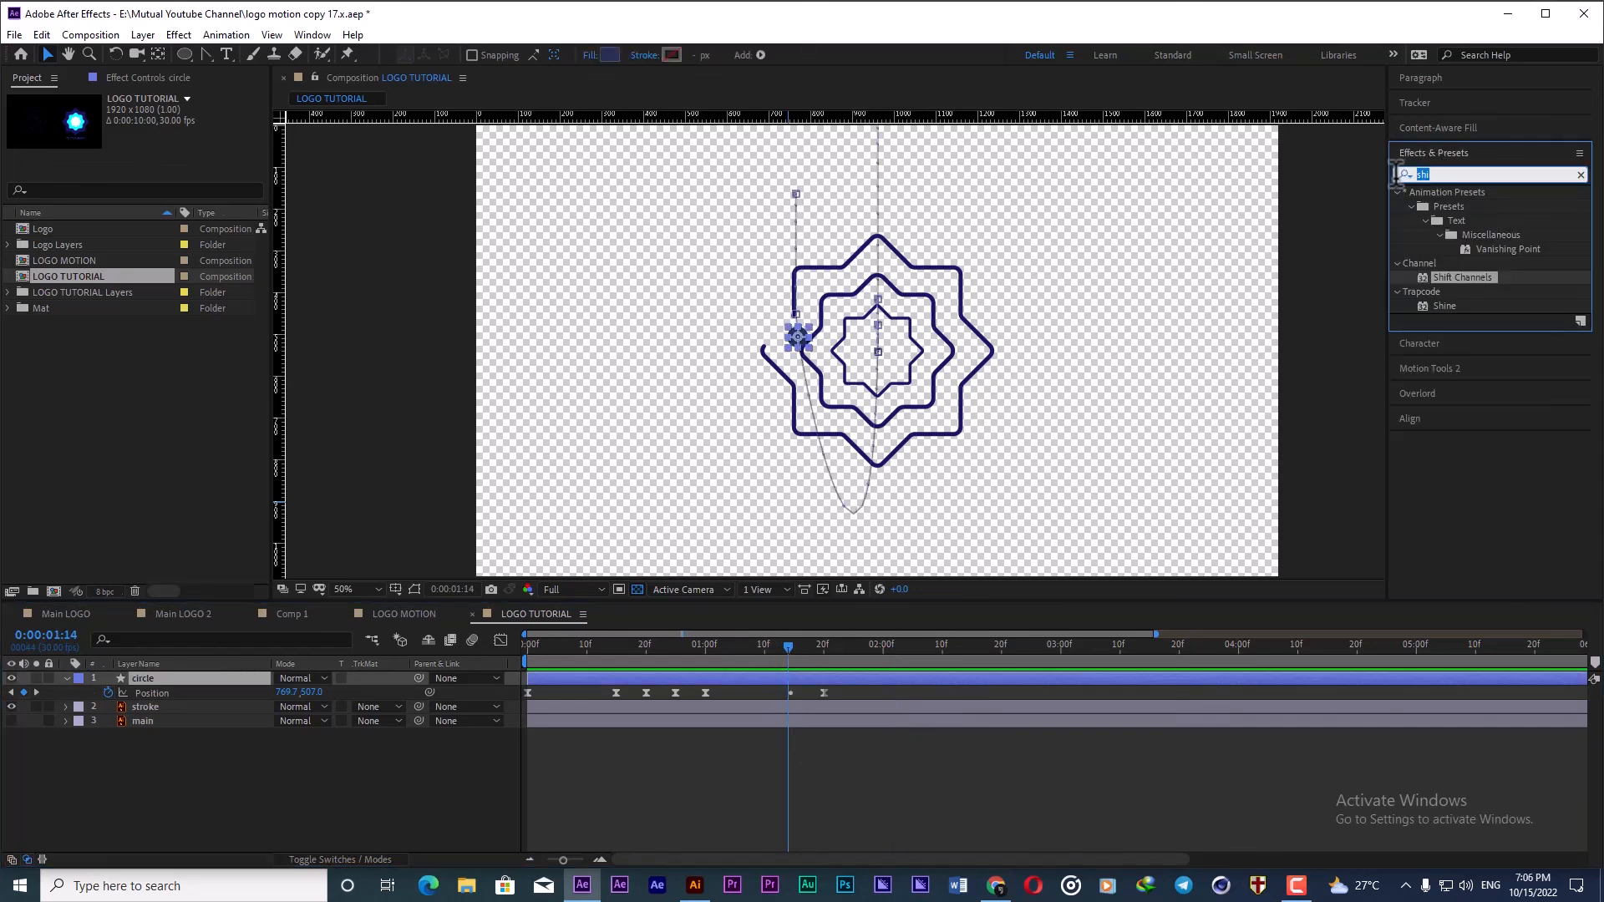
text(pi)
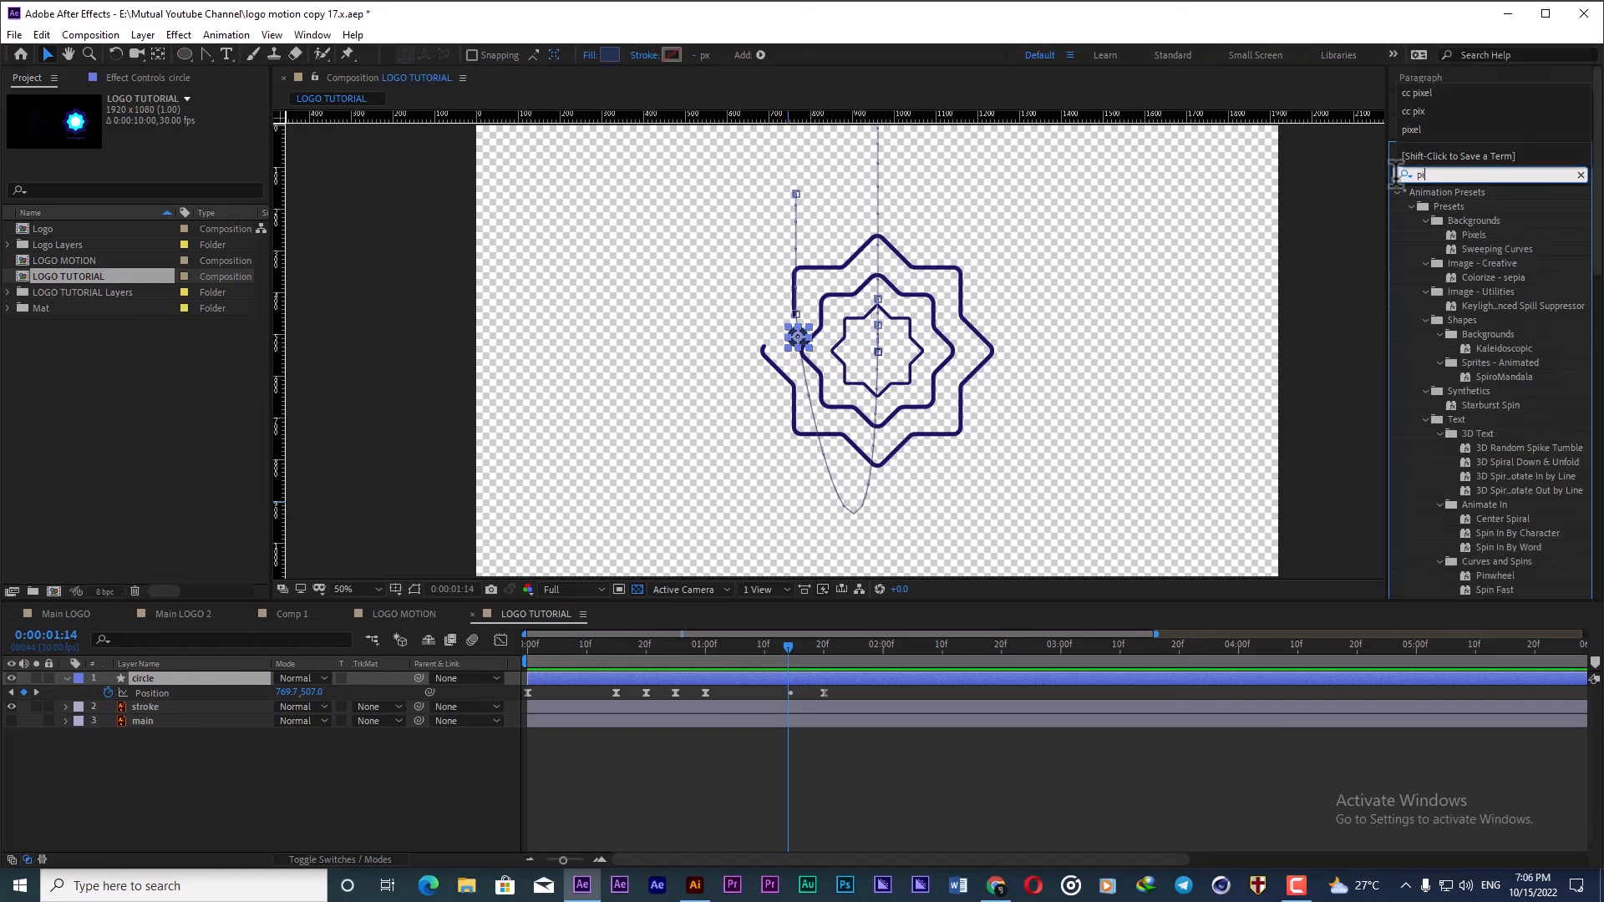
text(xel)
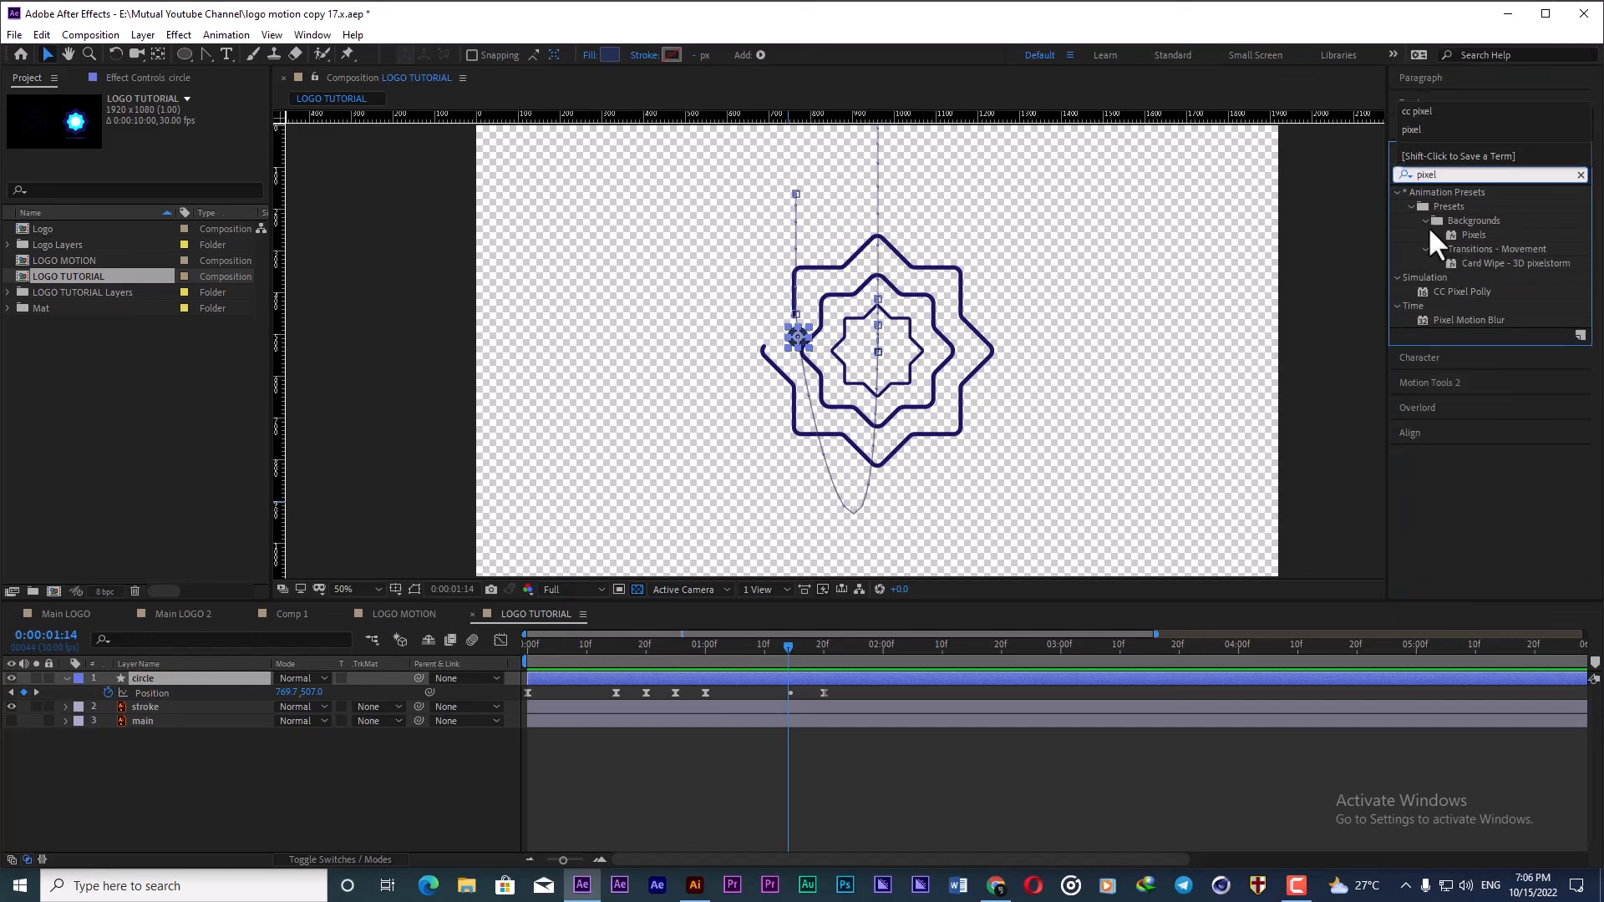
drag(1479, 294, 802, 680)
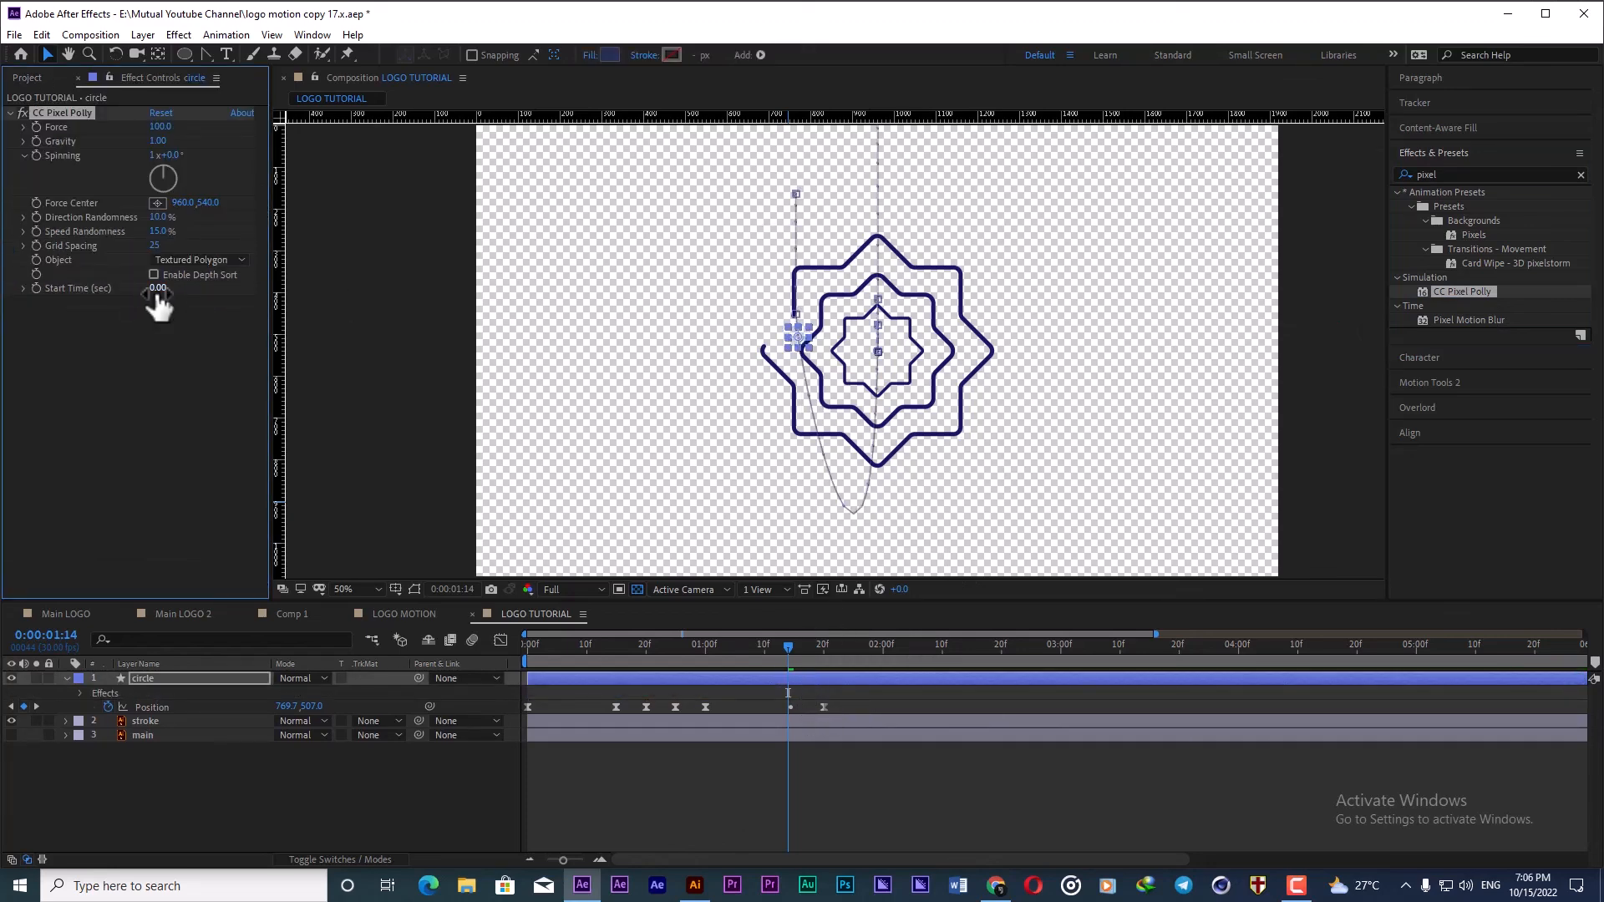
Step: Set Pixel Polly's start time to 1.50, force to 60 and gravity to 0.35, and place its force center just above the circle at about 758, 420
drag(157, 291, 167, 292)
click(160, 127)
text(60)
key(Return)
drag(158, 141, 117, 150)
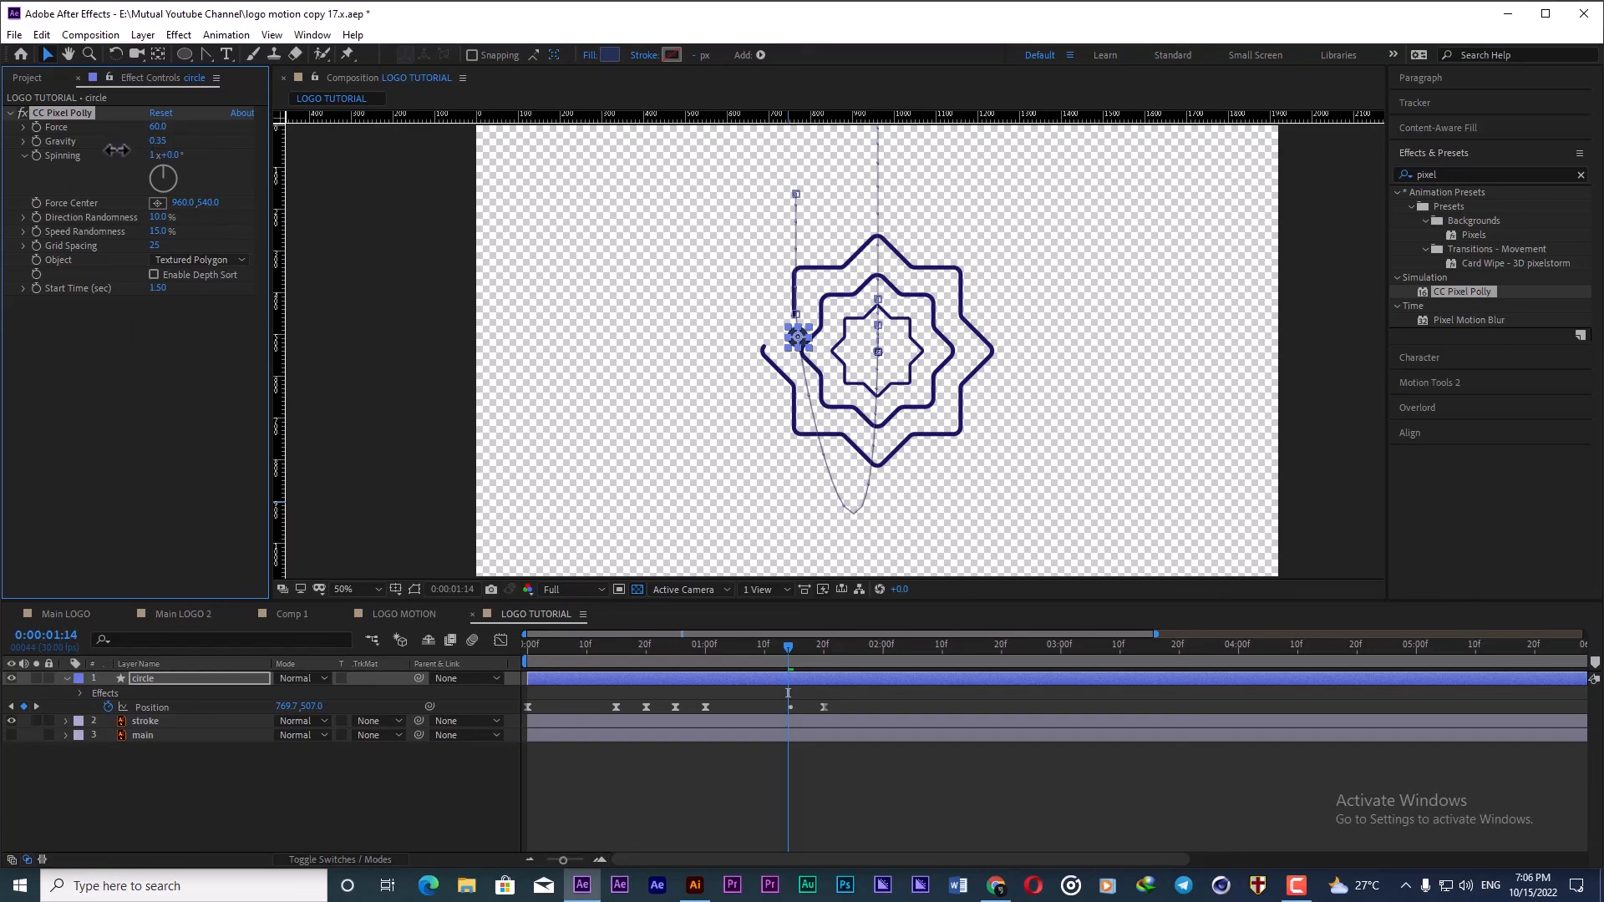
click(157, 203)
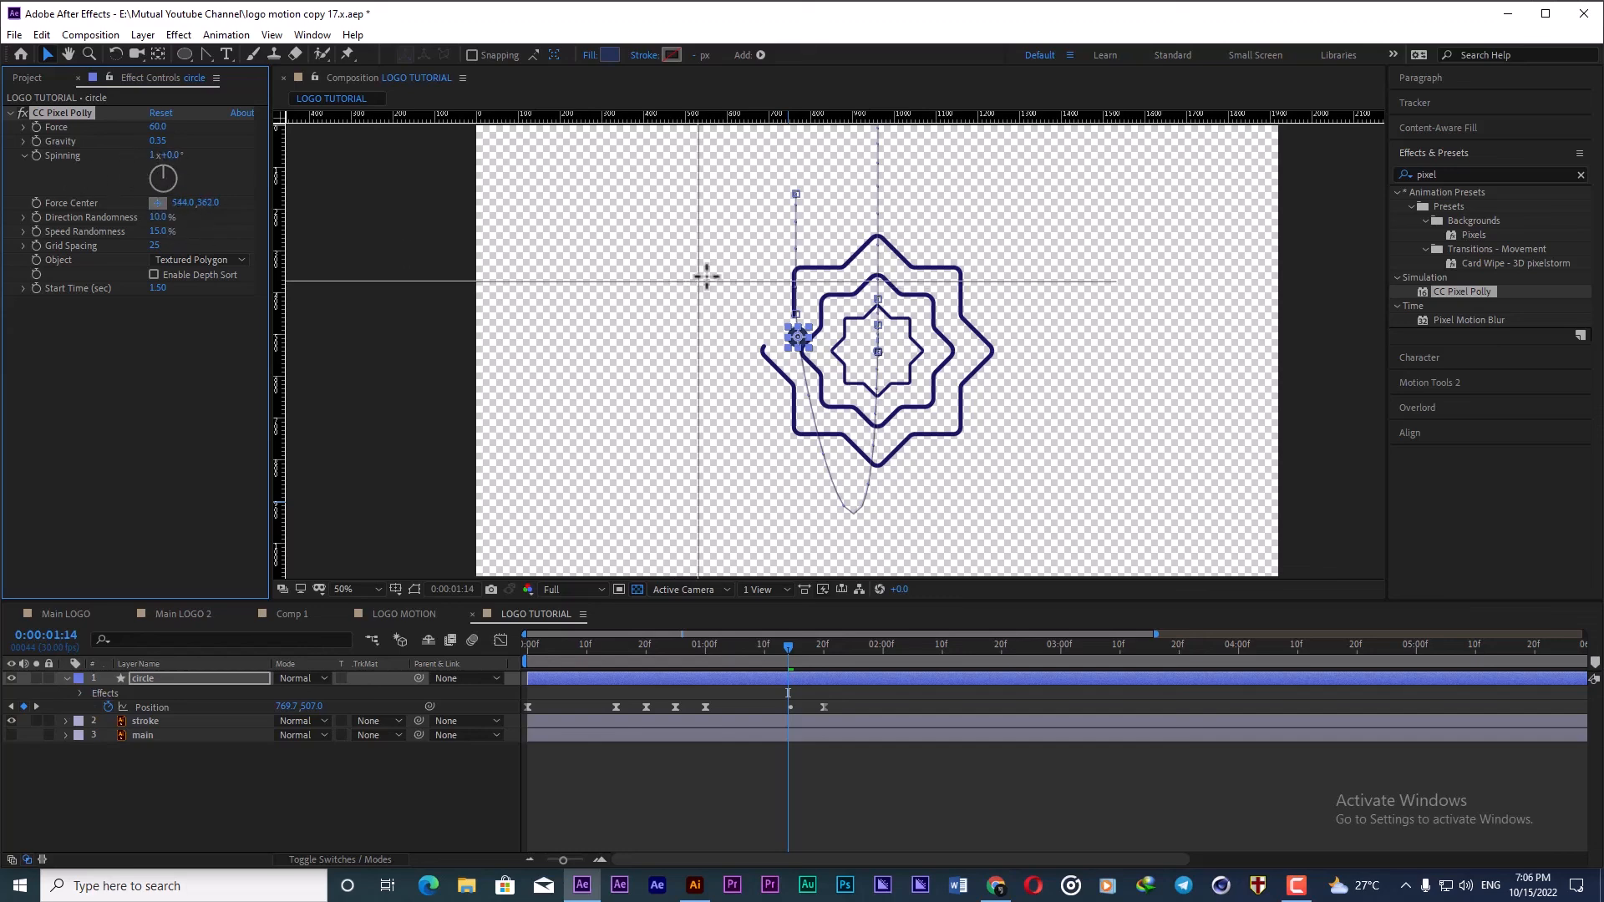
click(793, 301)
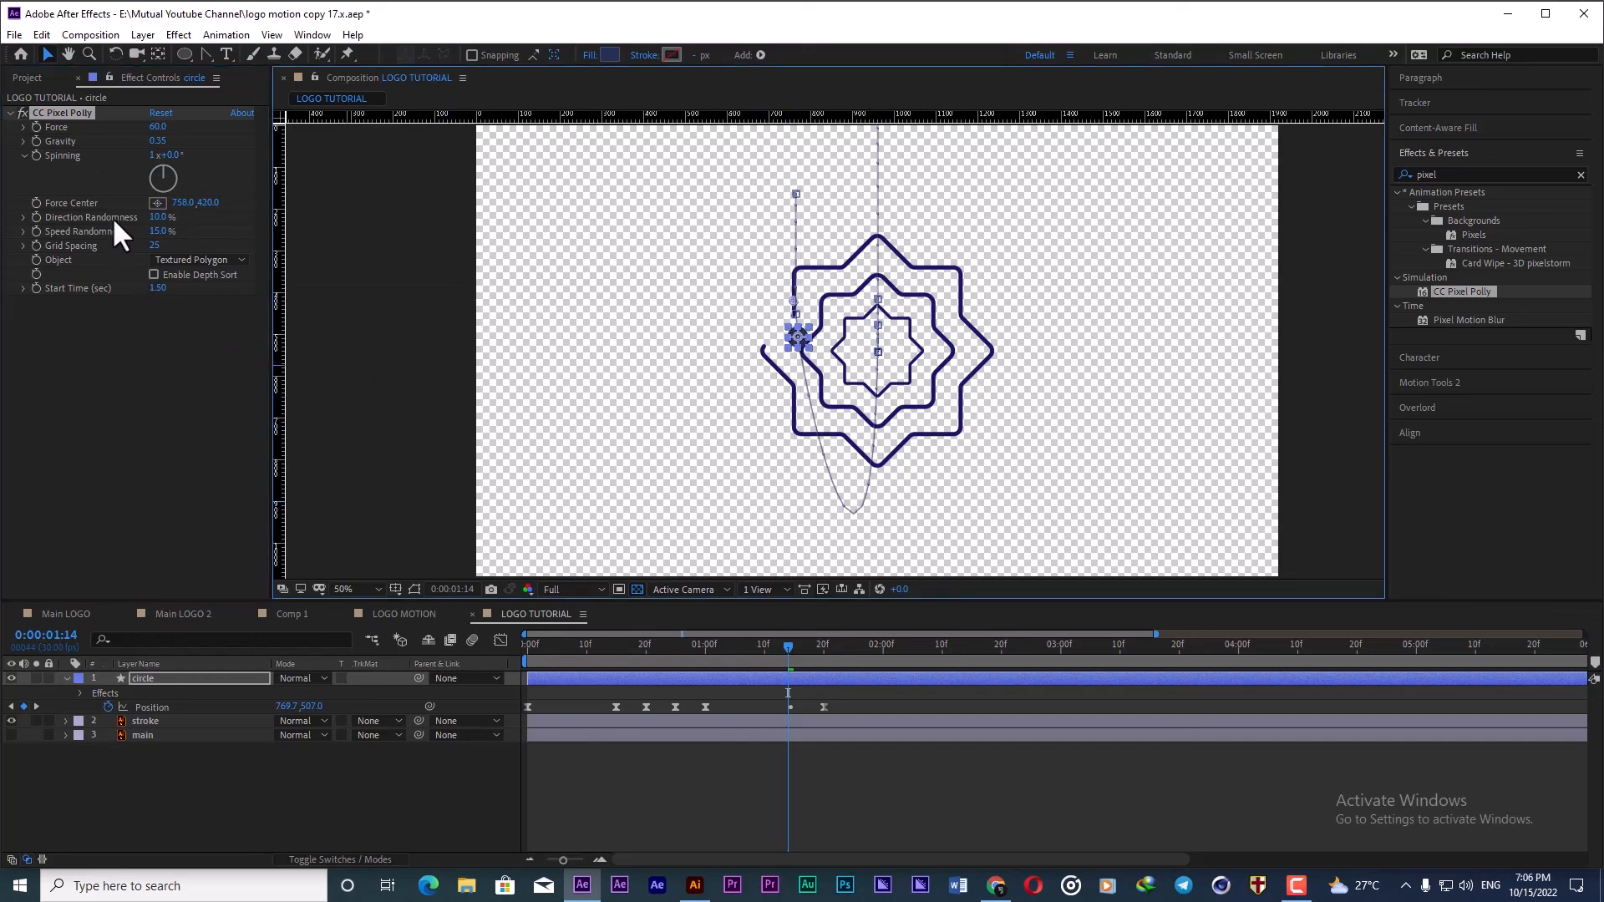
Step: Set direction randomness to 16%, speed randomness to 10% and grid spacing to 5, enable depth sort, and keyframe the start time at 0:00:01:14
click(164, 217)
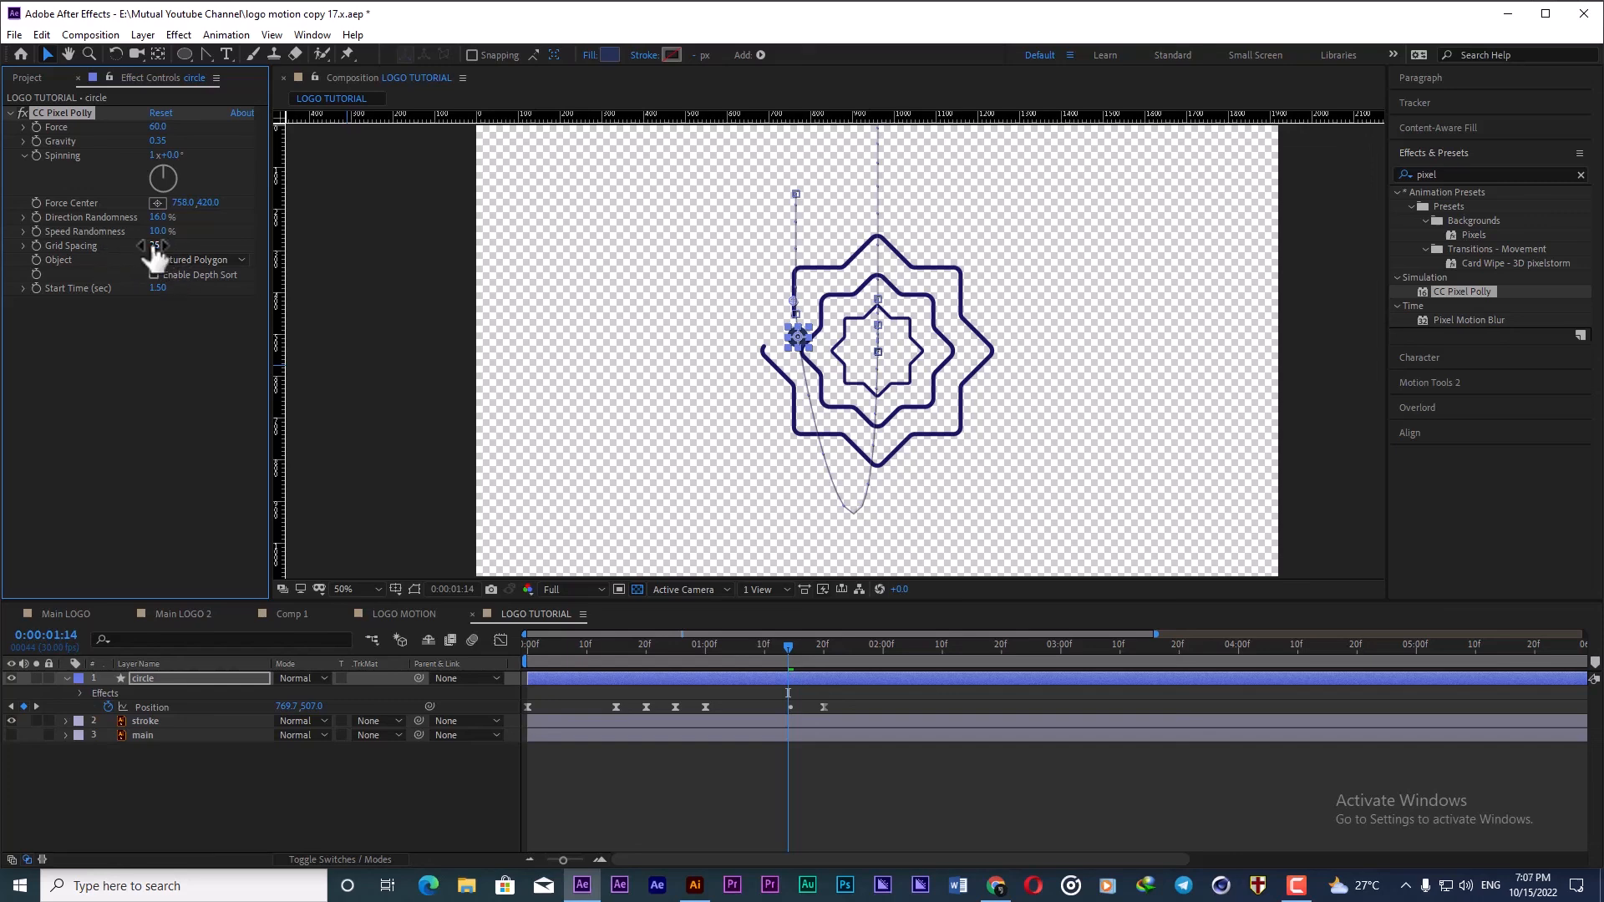
click(156, 246)
key(Return)
click(783, 680)
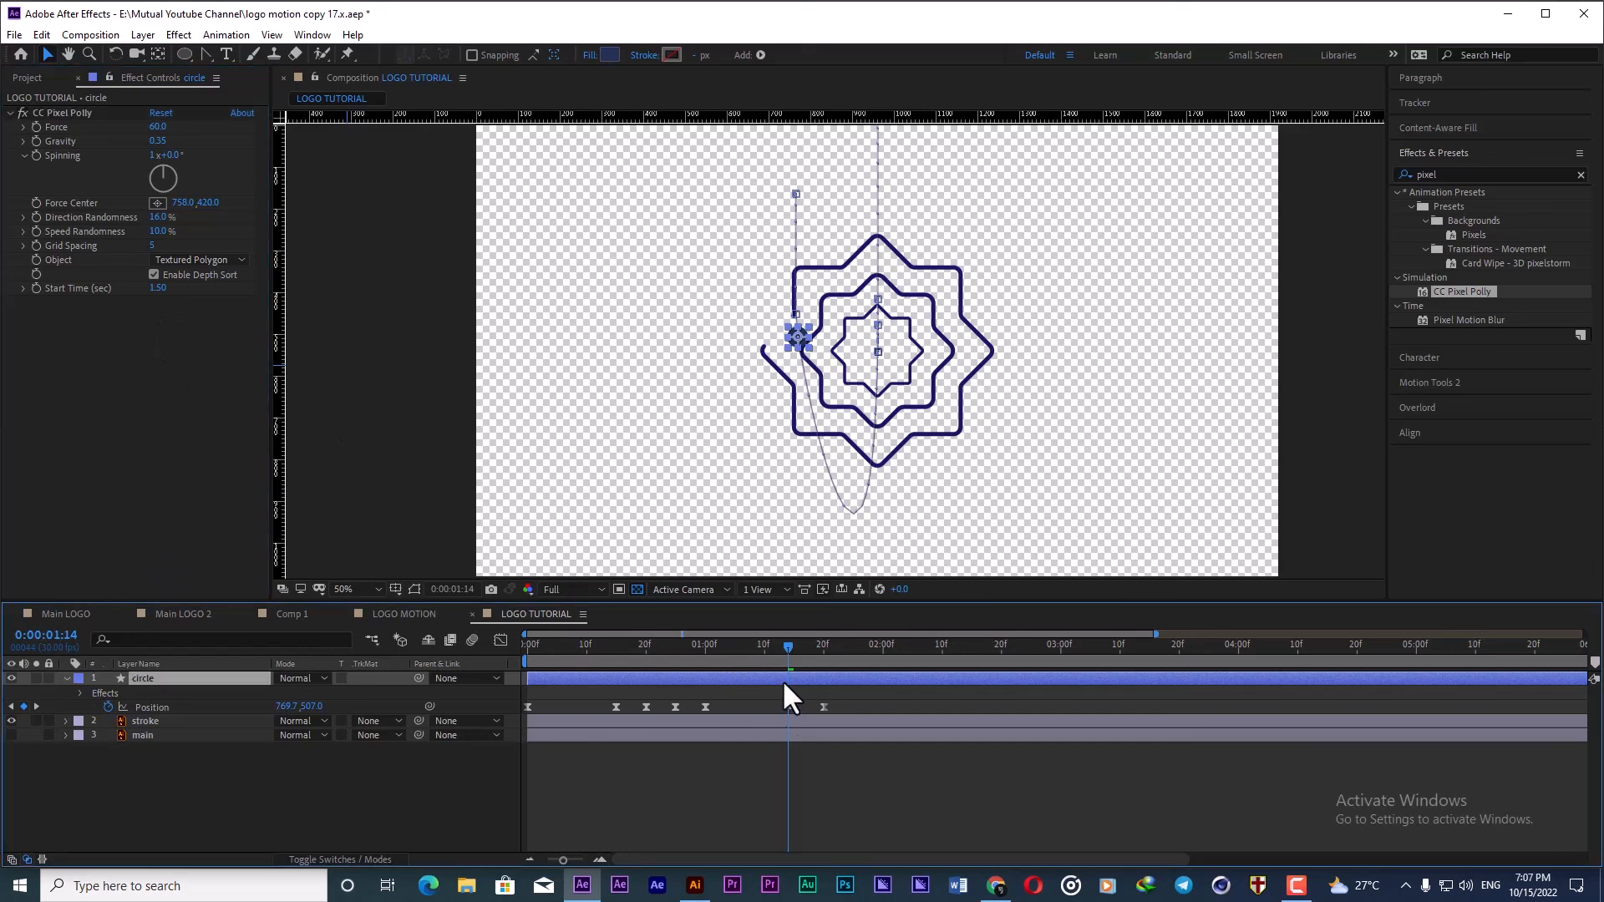
click(59, 319)
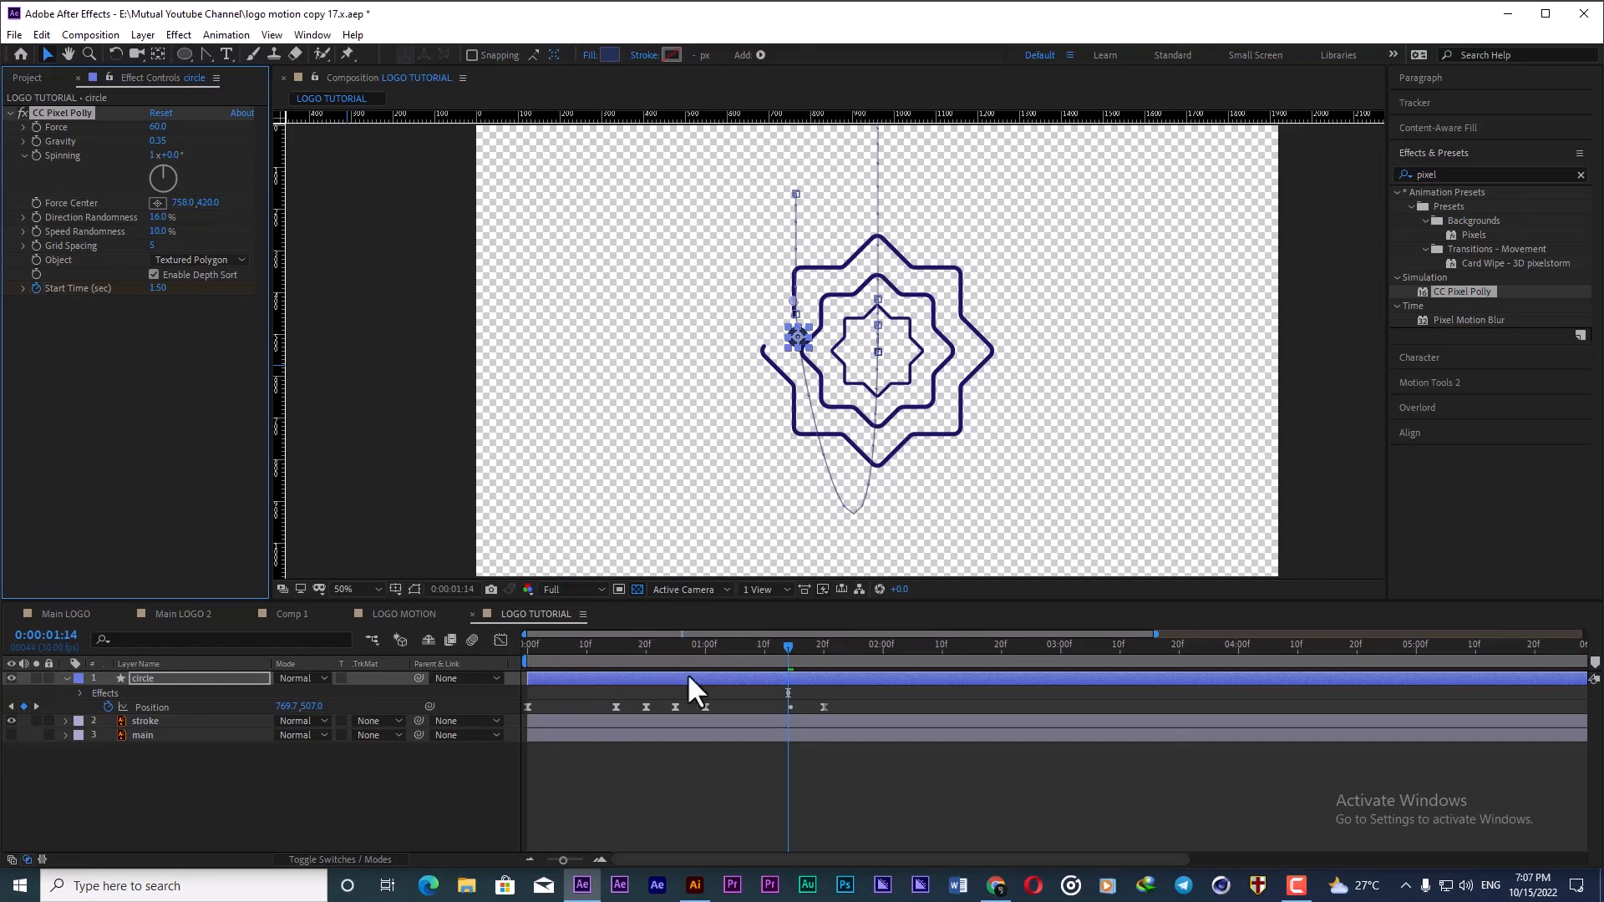
Step: Display only the keyframed properties of the circle layer, showing its CC Pixel Polly Start Time and Position
click(784, 674)
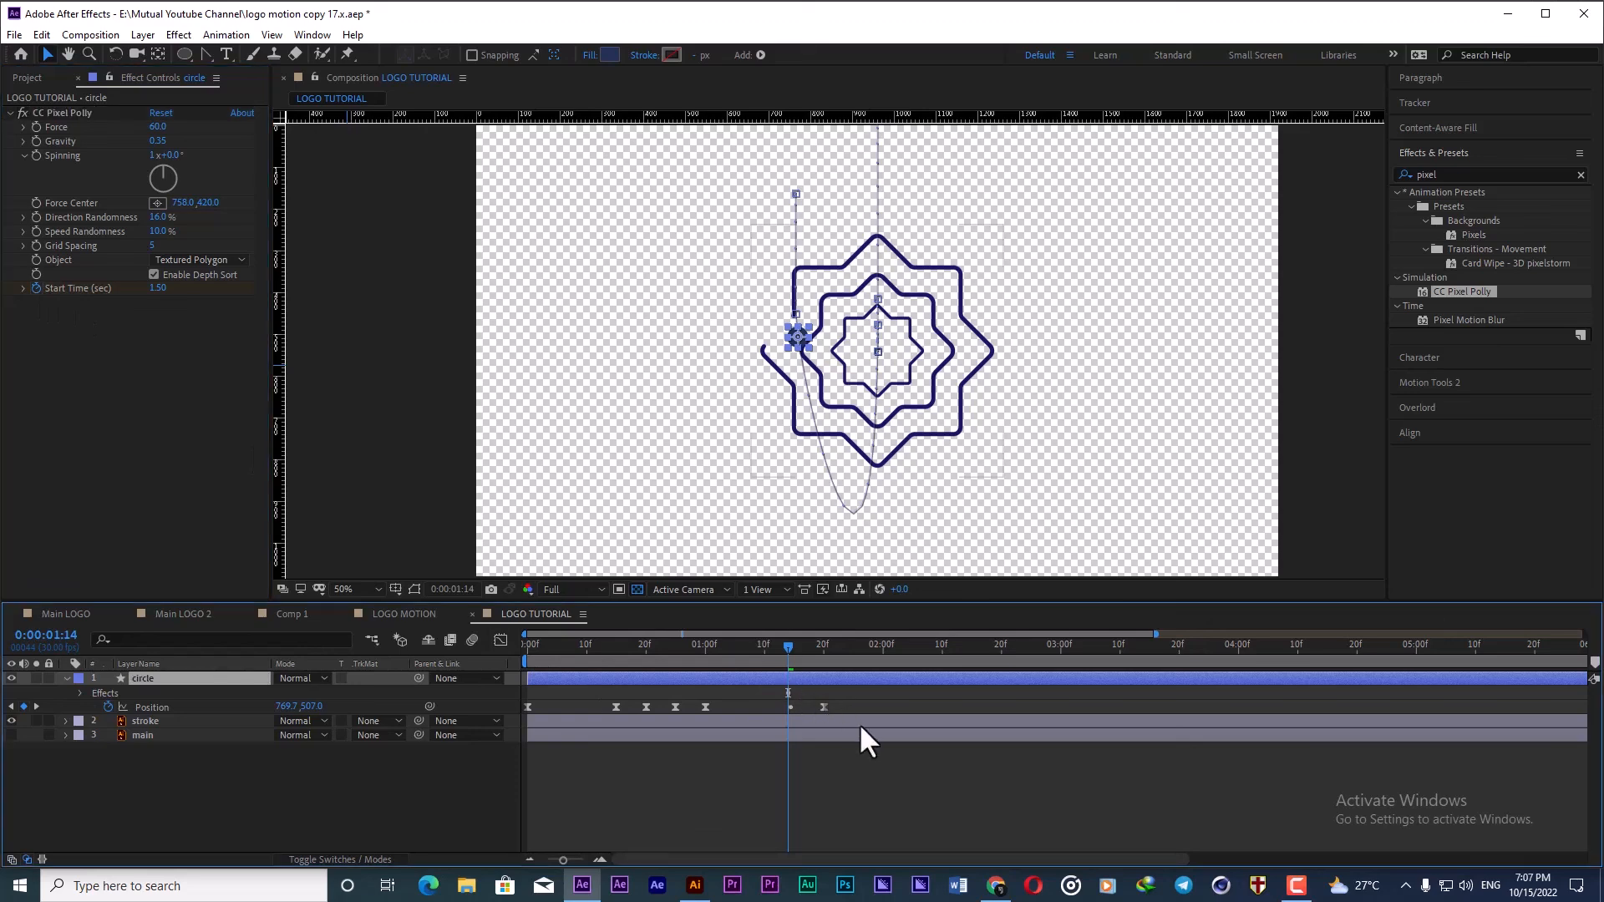
key(u)
key(u)
key(u)
key(u)
key(u)
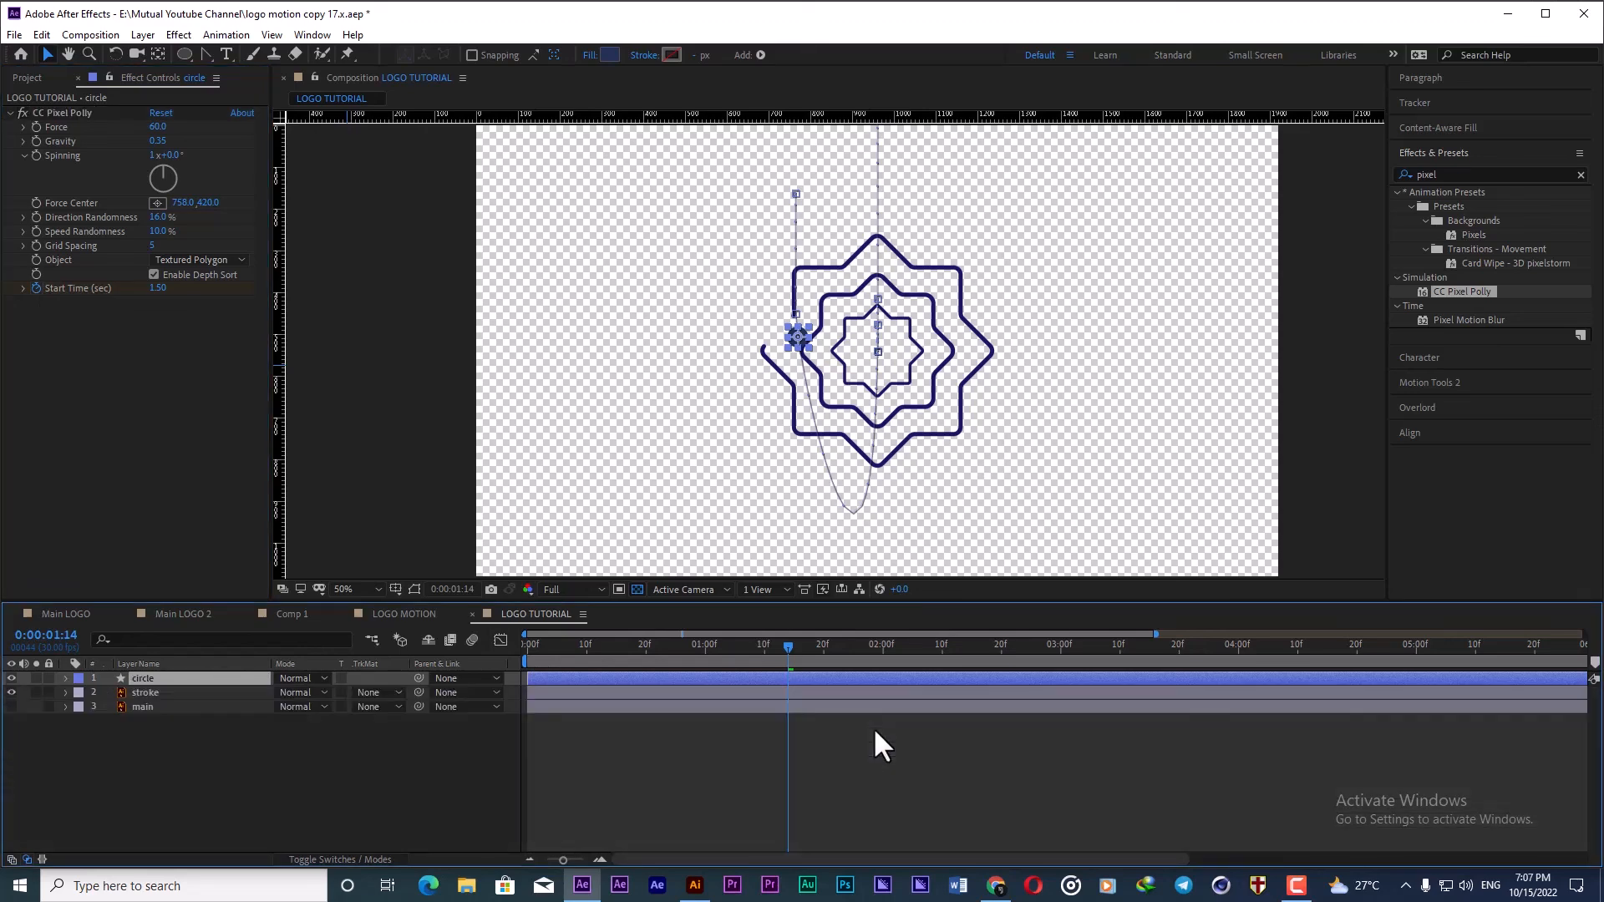
key(u)
key(u)
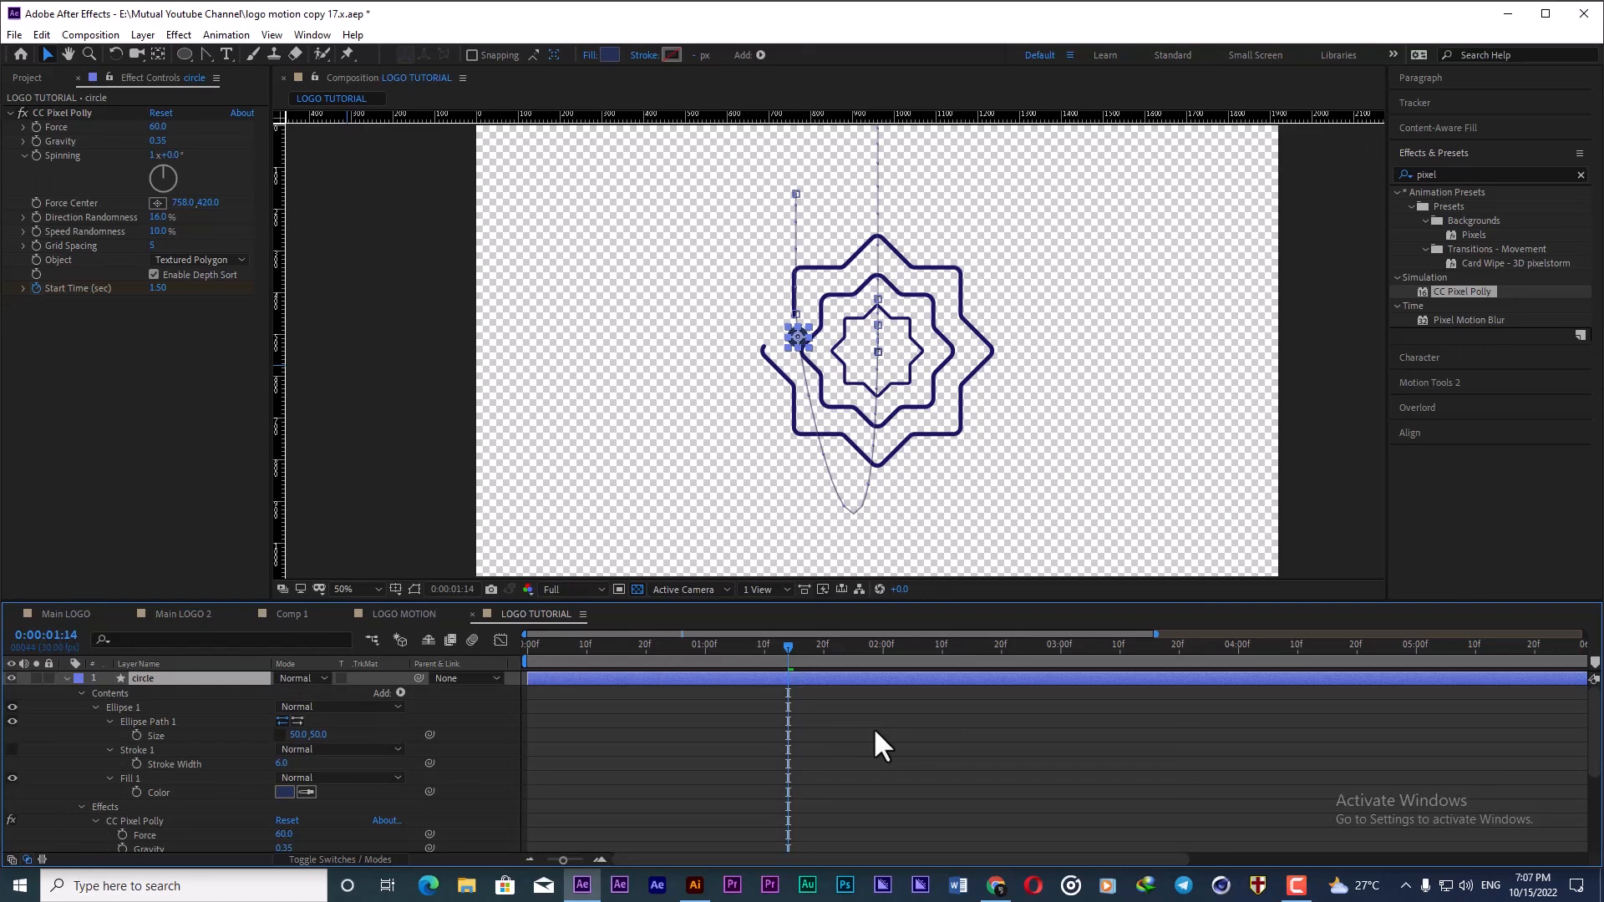
click(66, 677)
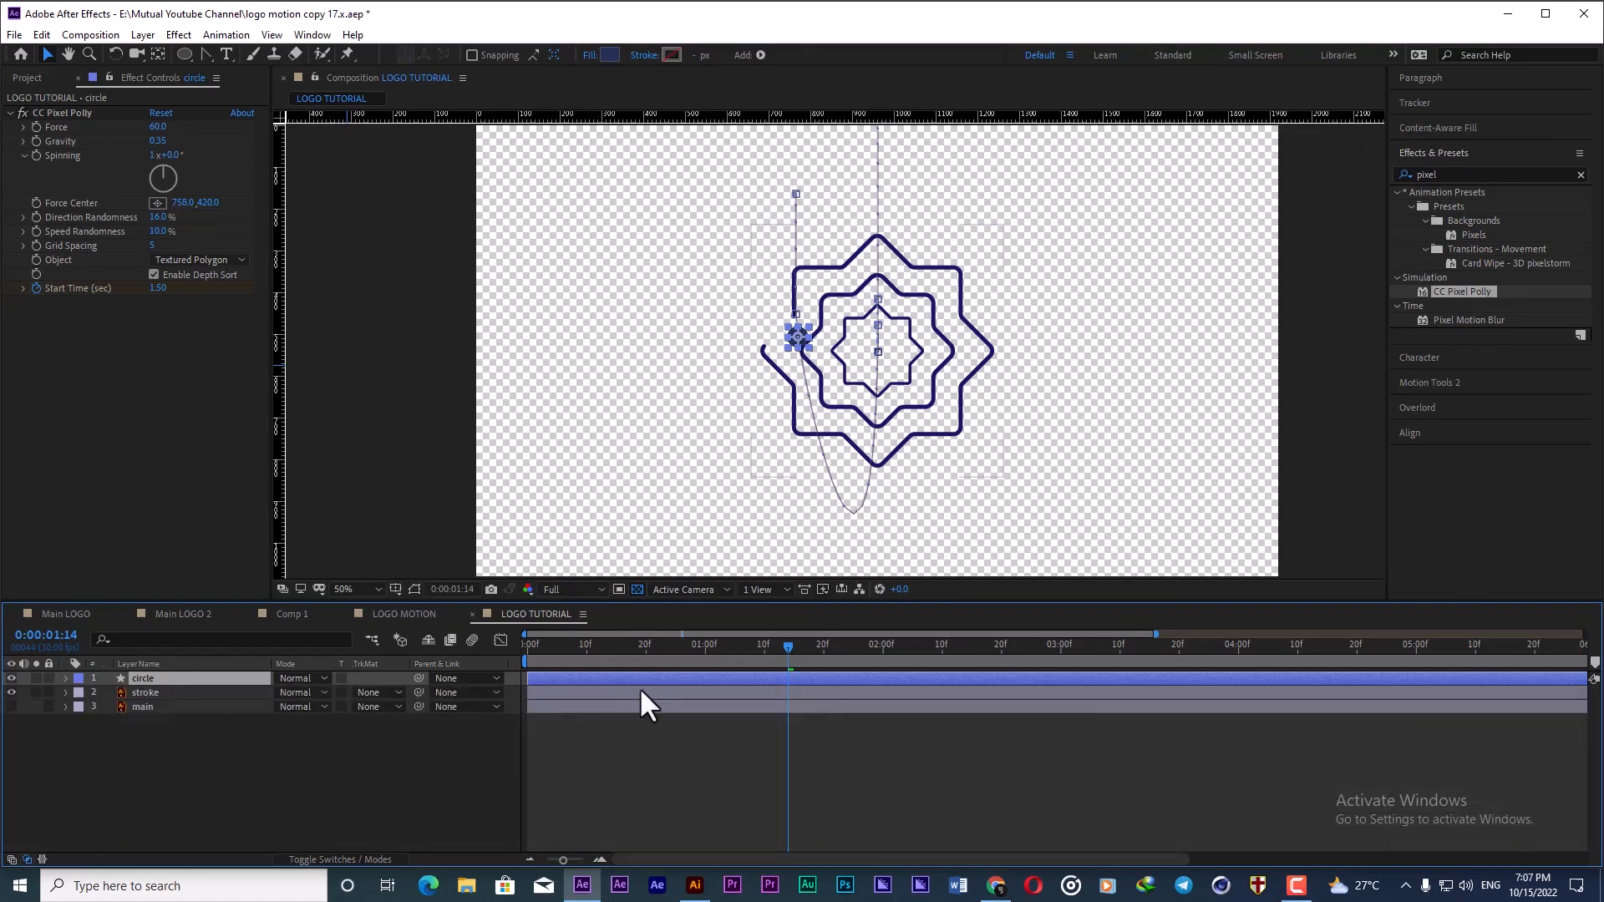
click(66, 678)
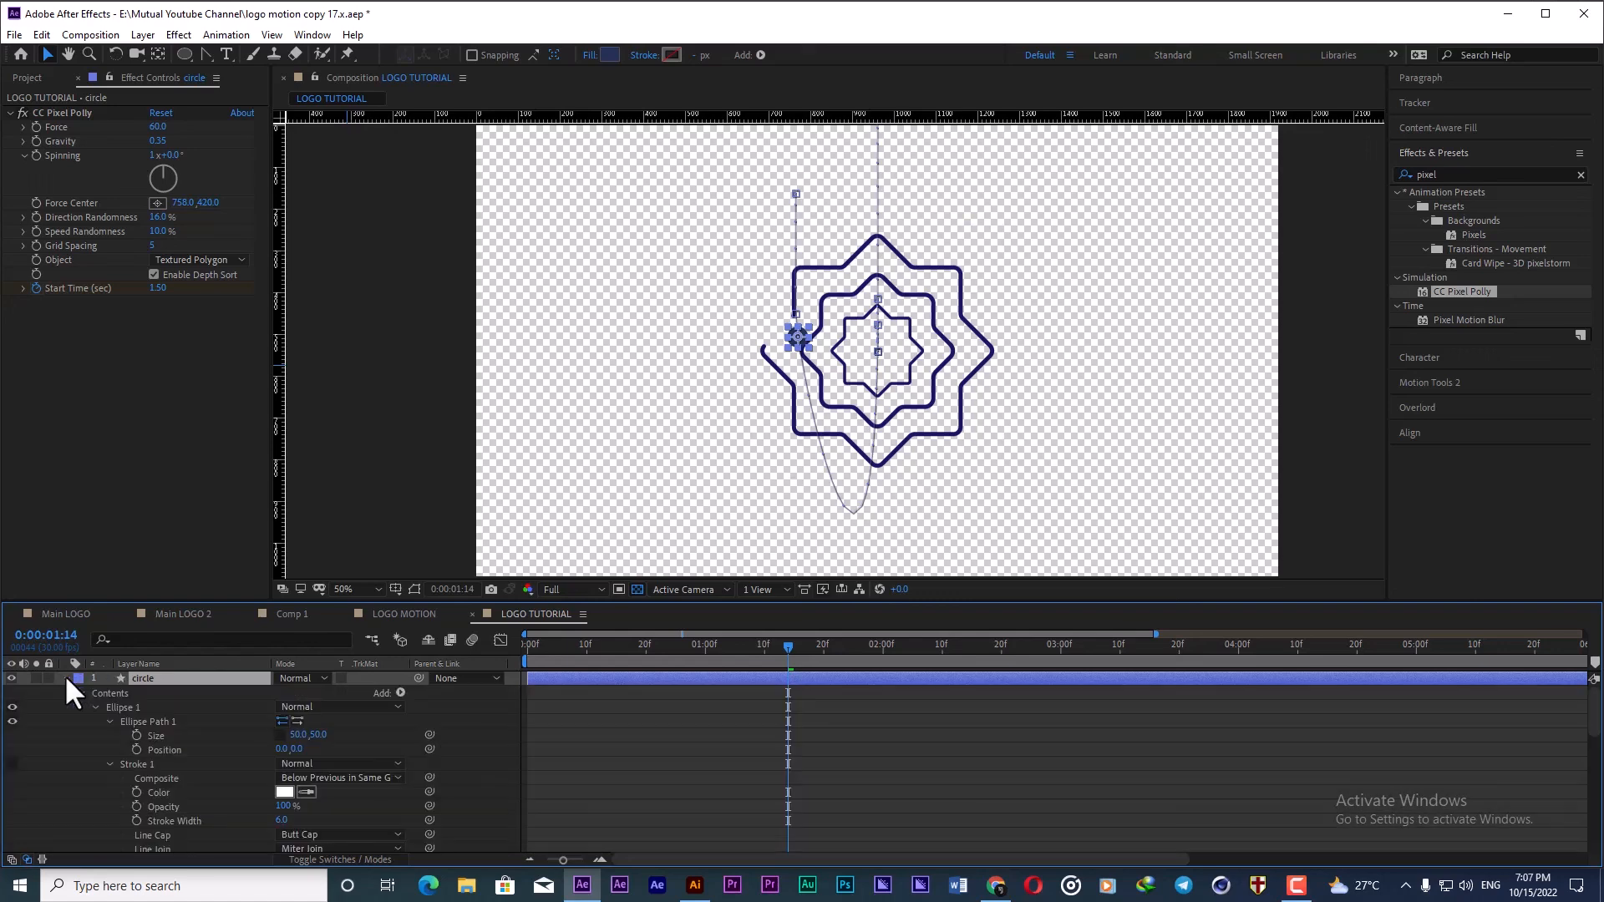
key(u)
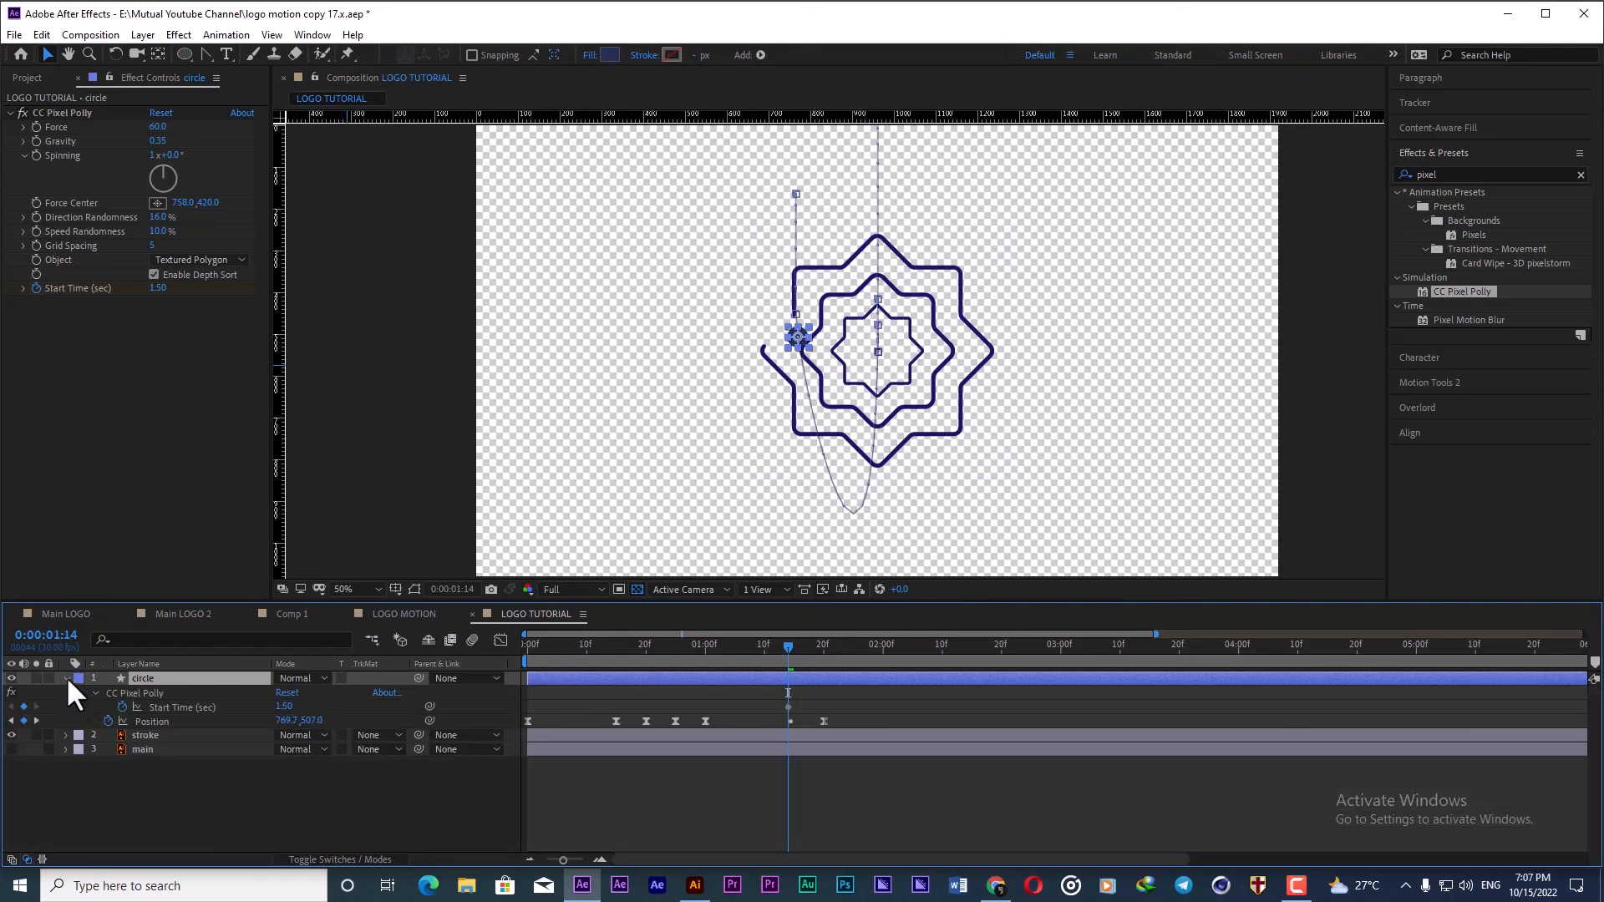
Step: Keyframe the circle's CC Pixel Polly Start Time at 0.20 at 0:00:01:16
scroll(819, 725, up, 3)
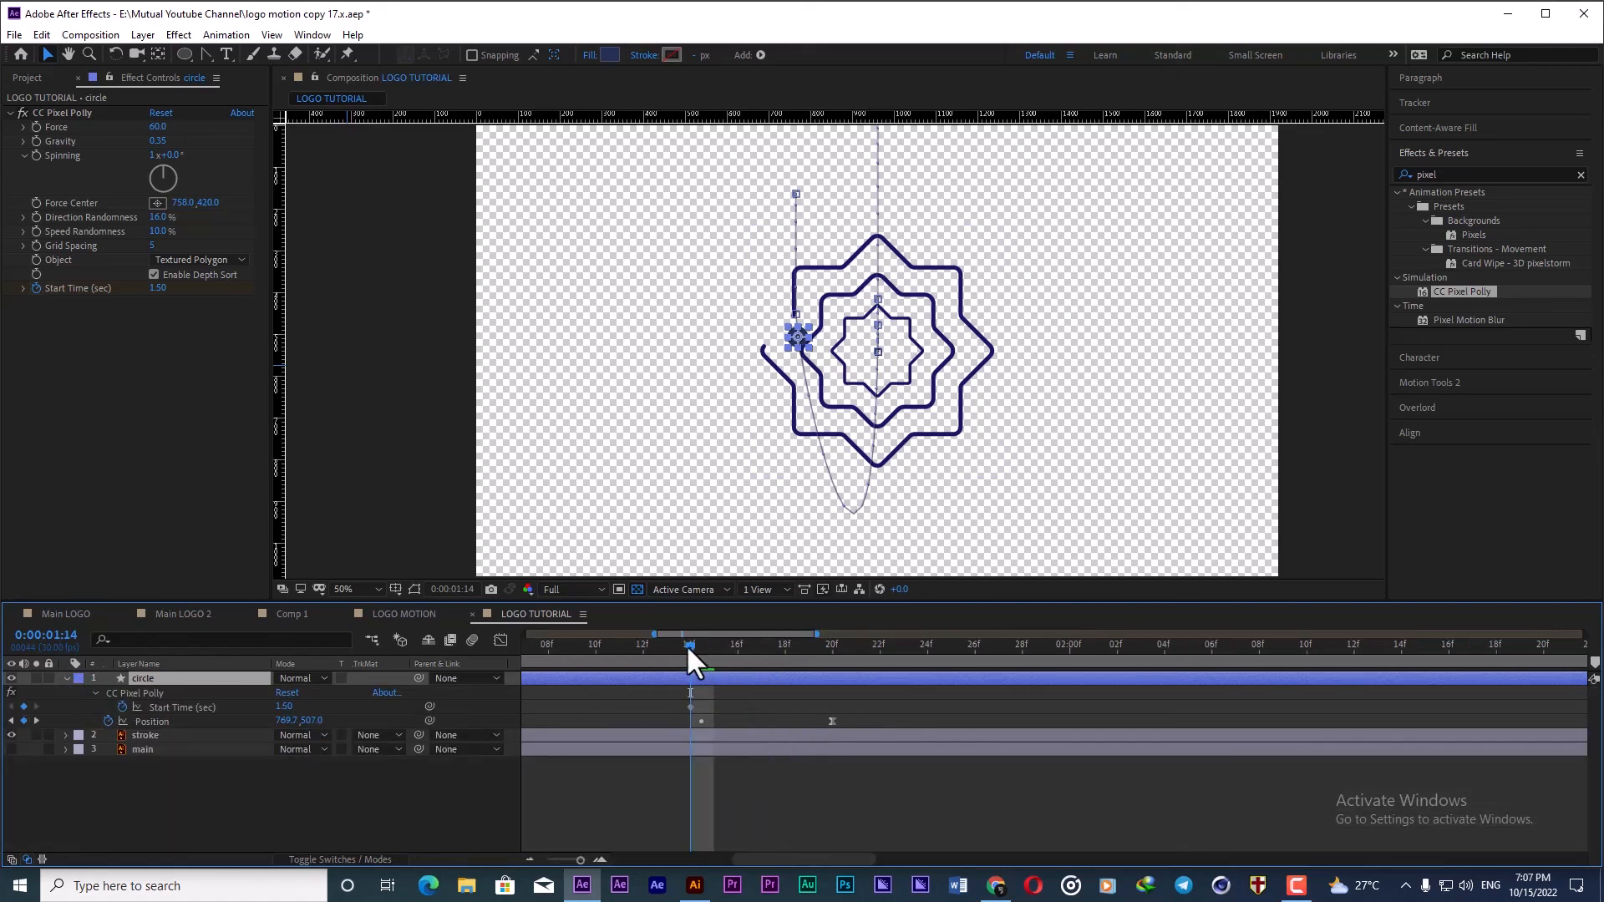
drag(689, 644, 737, 644)
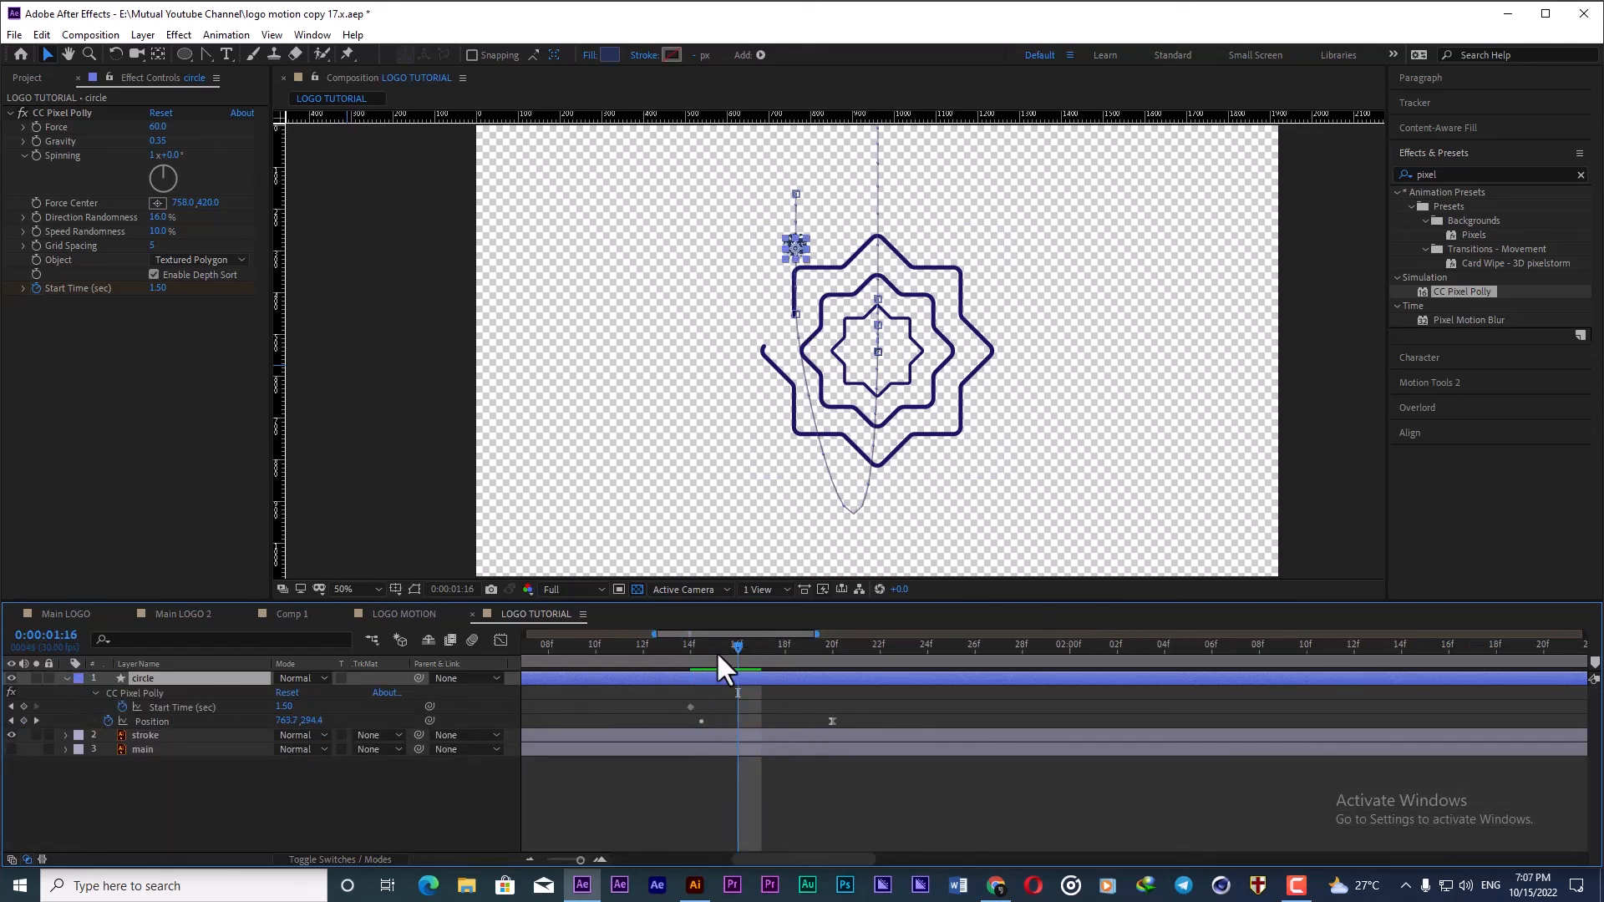
drag(288, 707, 287, 707)
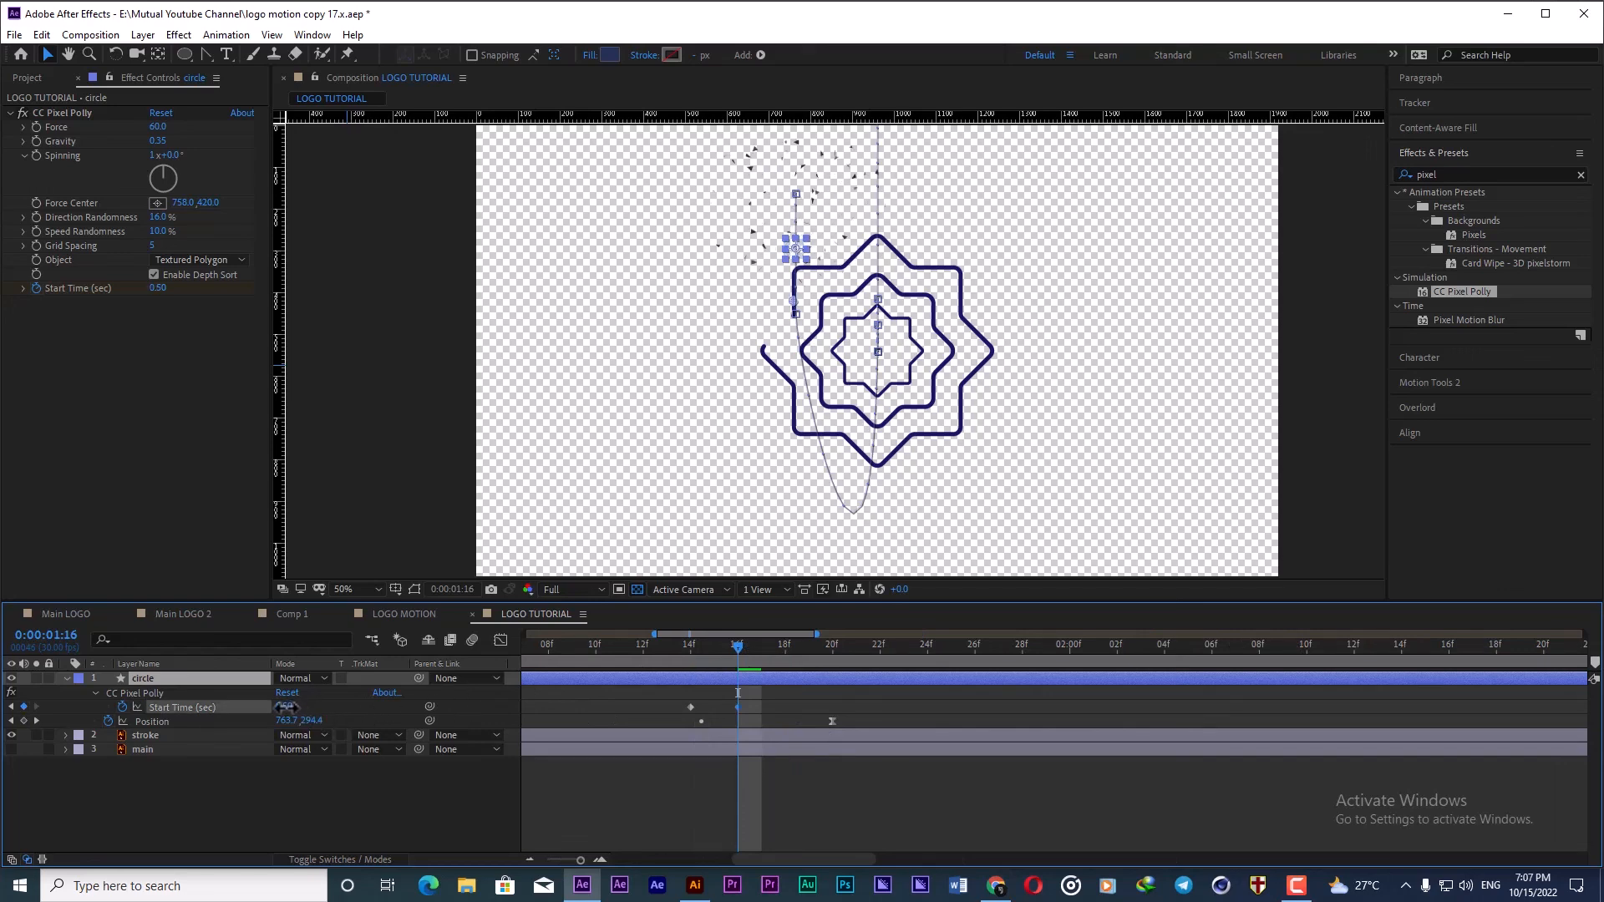
Step: Move the second Start Time keyframe to 0:00:01:29 and preview the circle's shatter
click(646, 647)
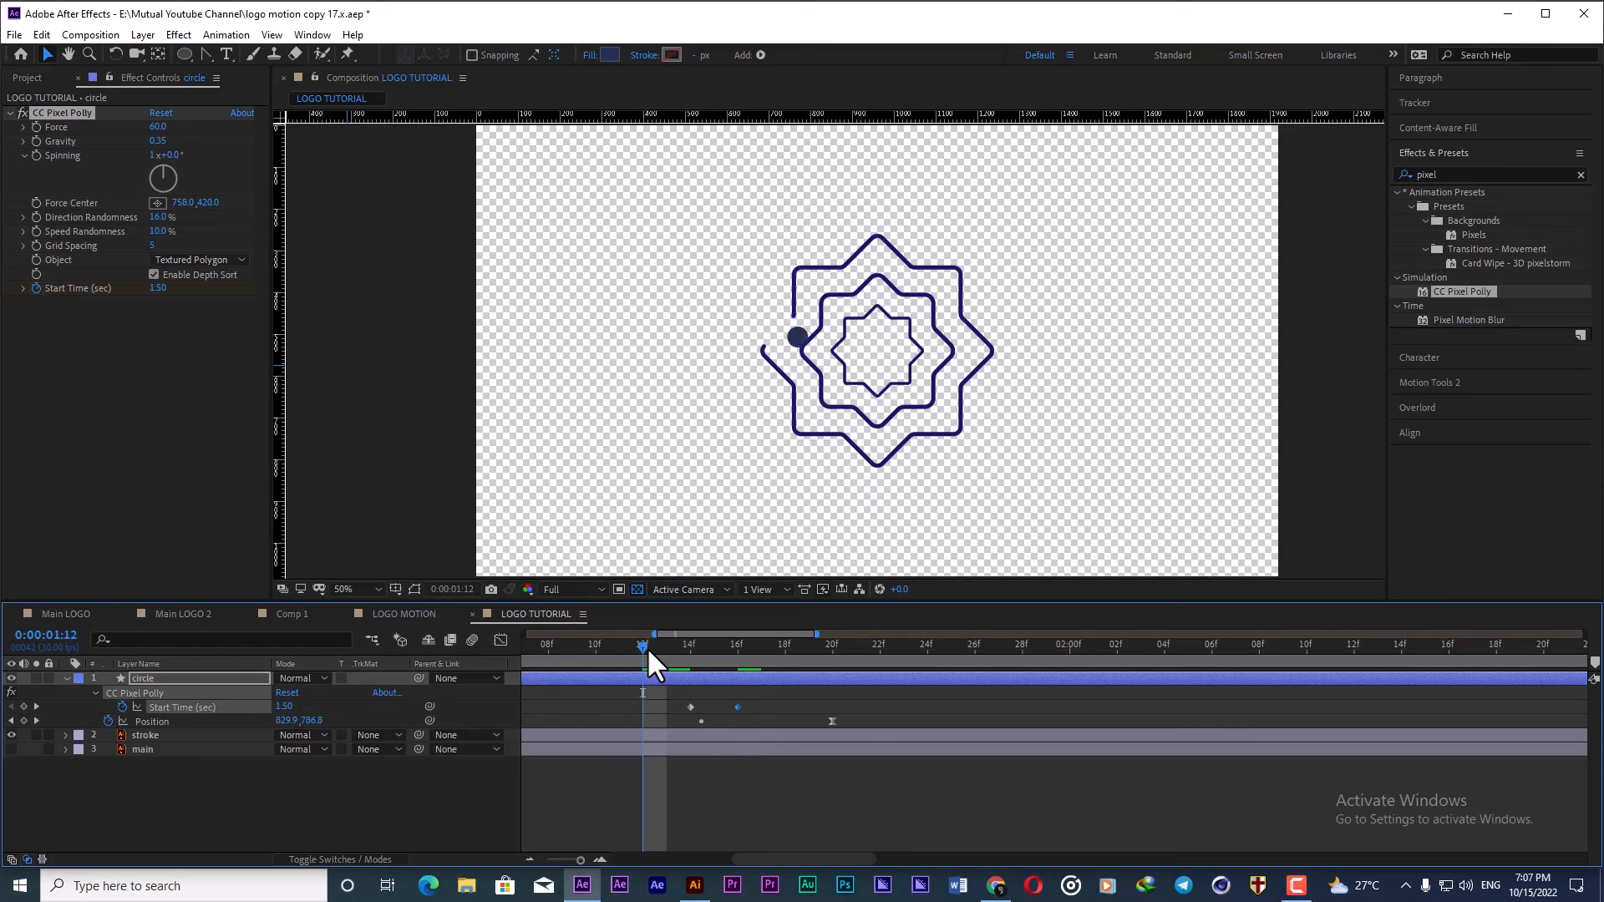
drag(647, 646, 684, 644)
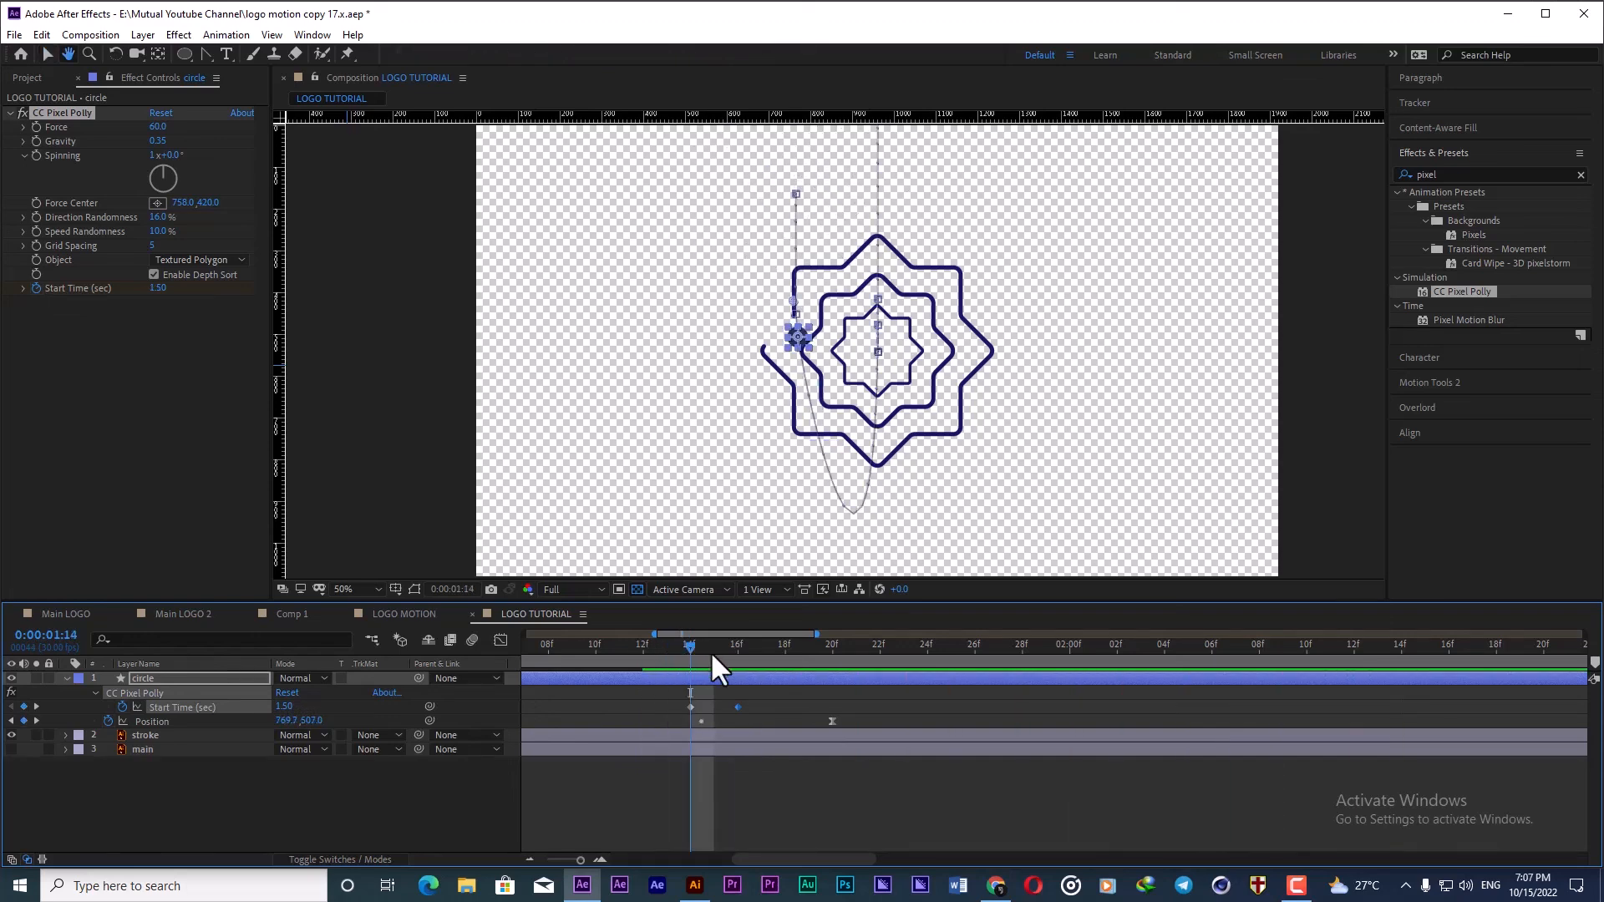
key(space)
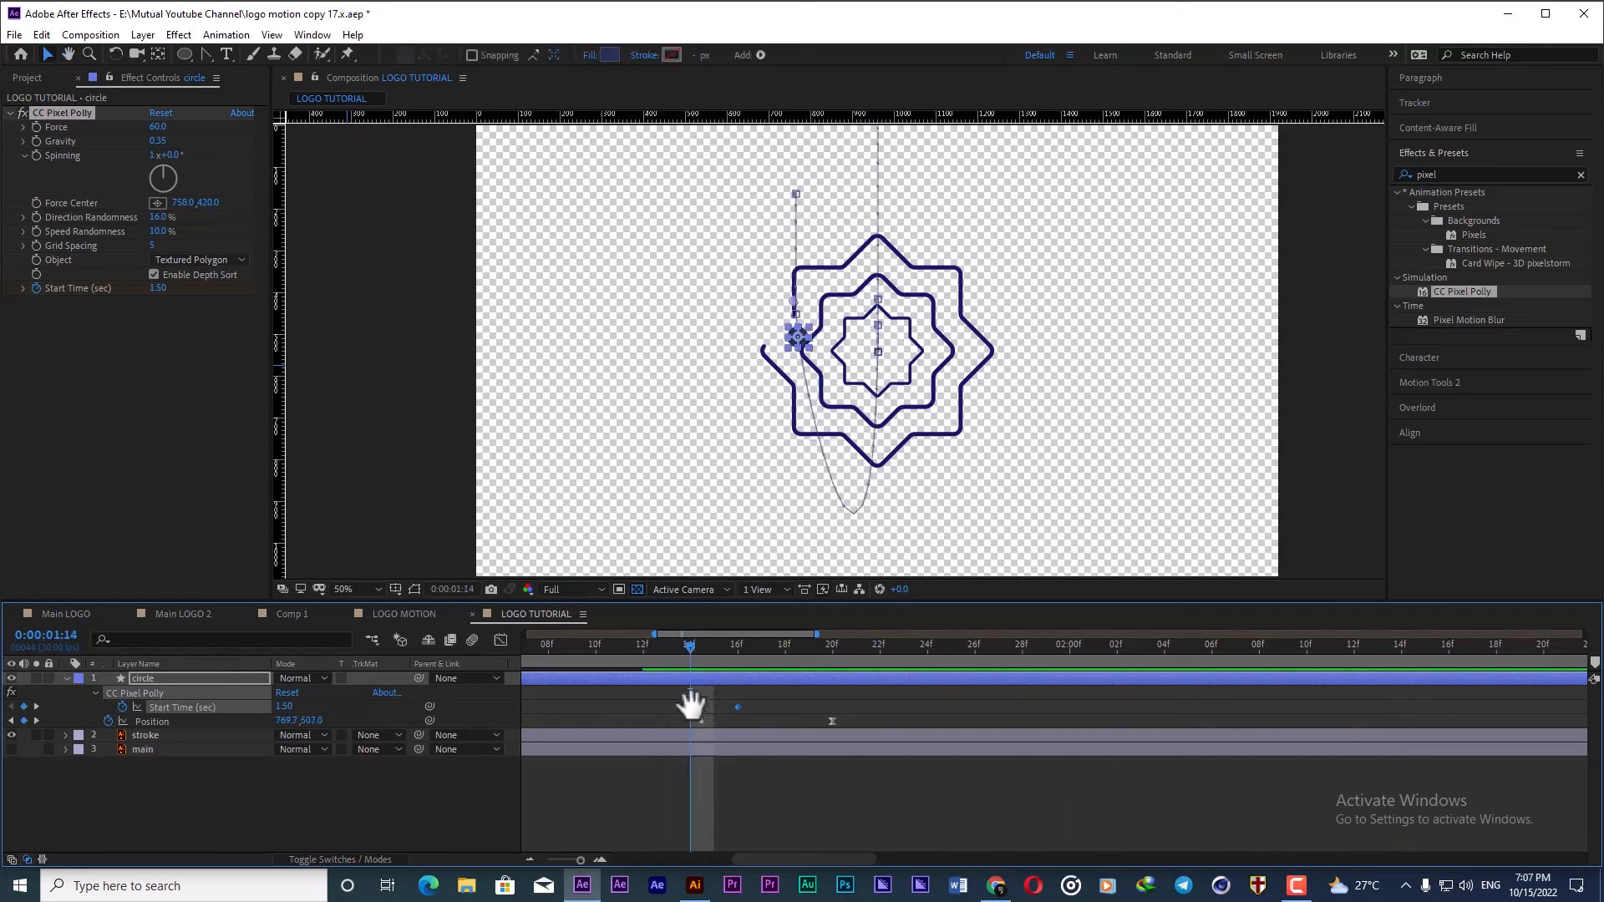
drag(691, 707, 1045, 707)
click(643, 644)
key(space)
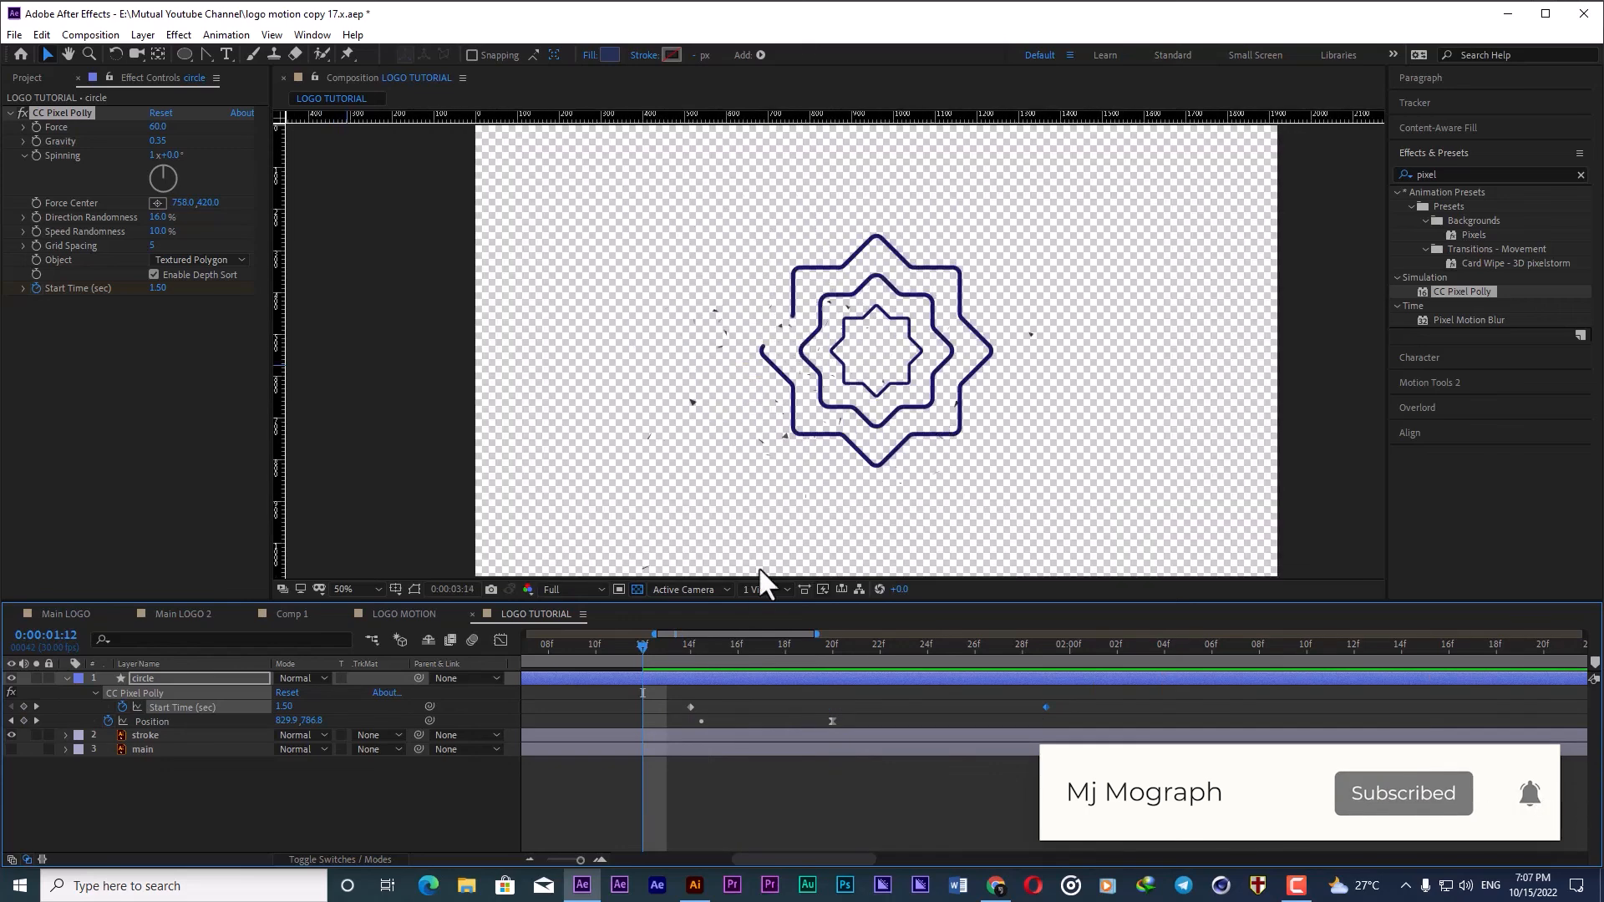
drag(640, 646, 584, 647)
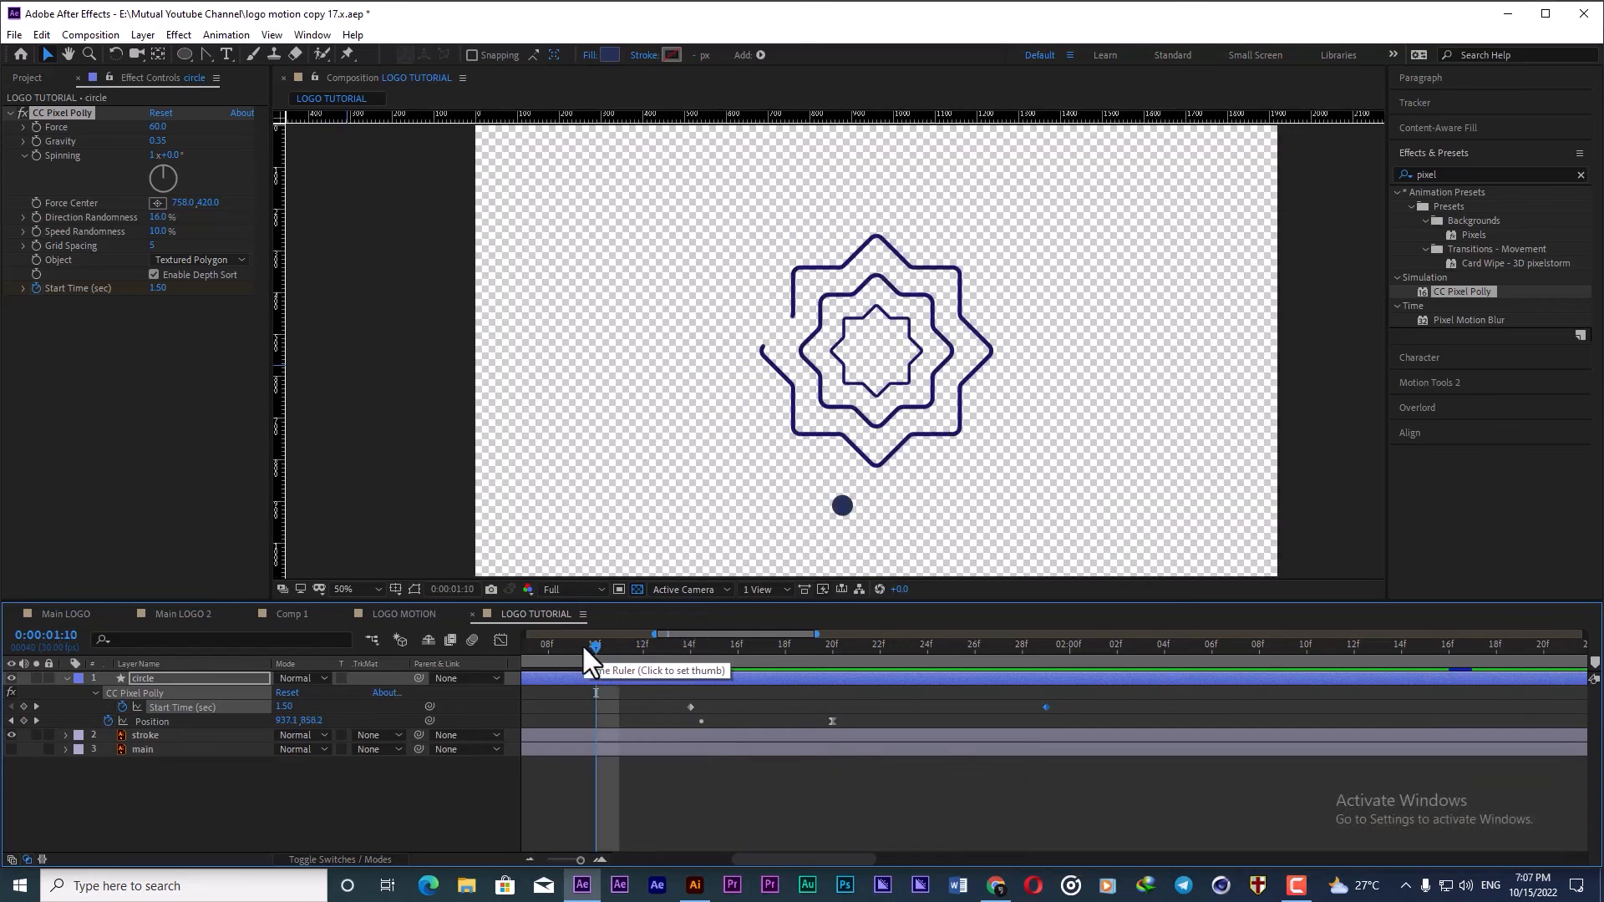
key(Page_Up)
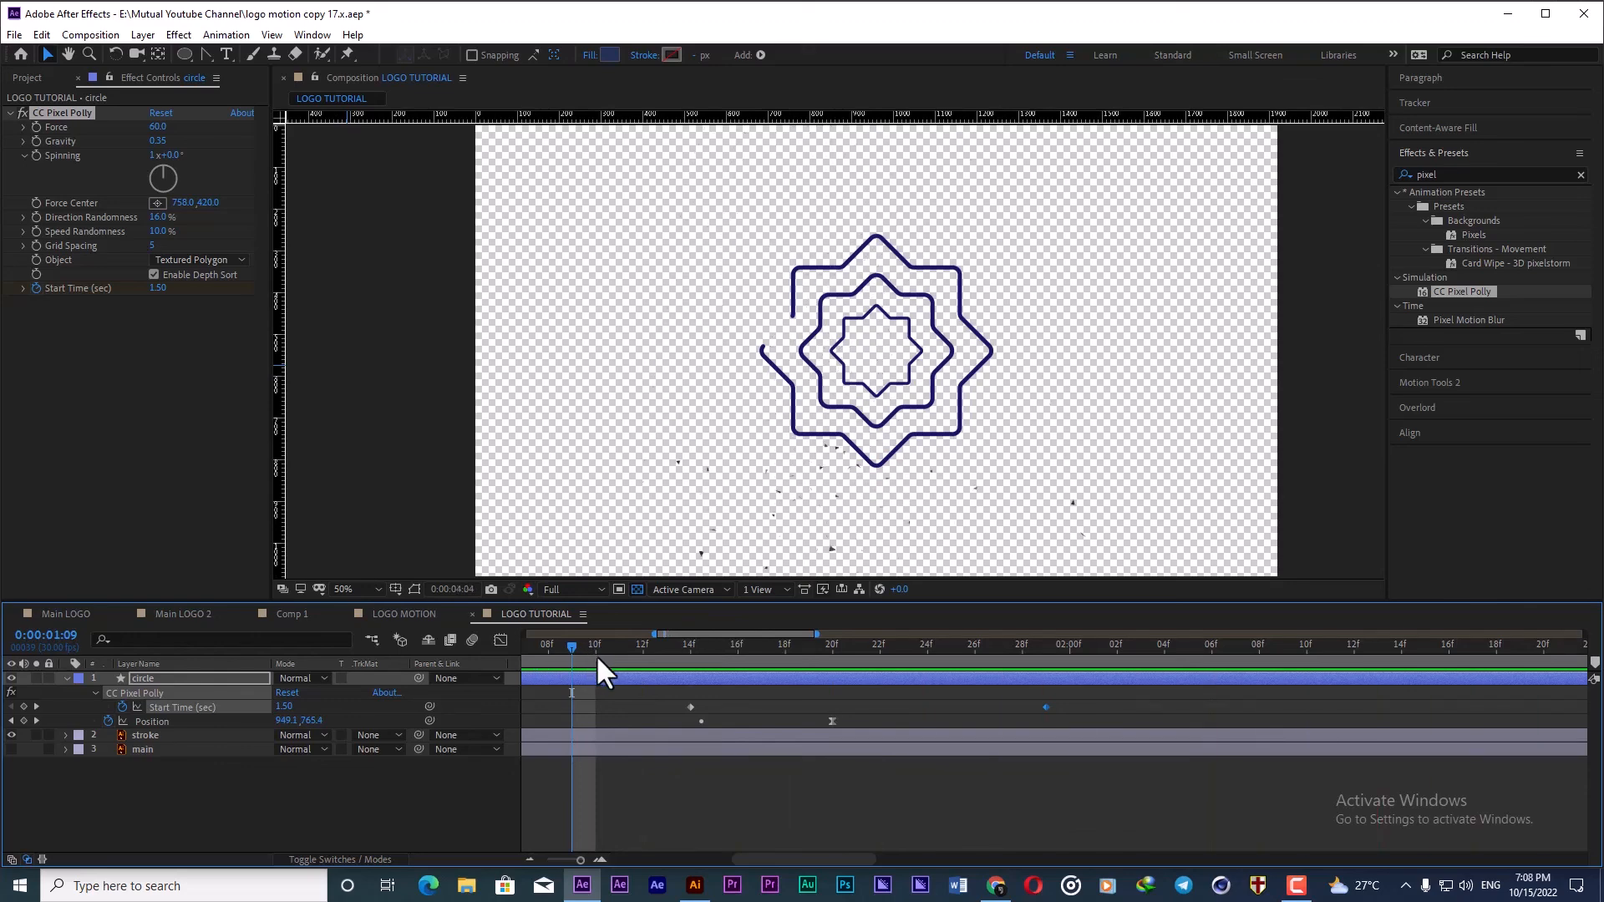
key(space)
Step: Try shifting both Start Time keyframes a few frames earlier, preview the shatter, and undo the shift
scroll(780, 704, down, 5)
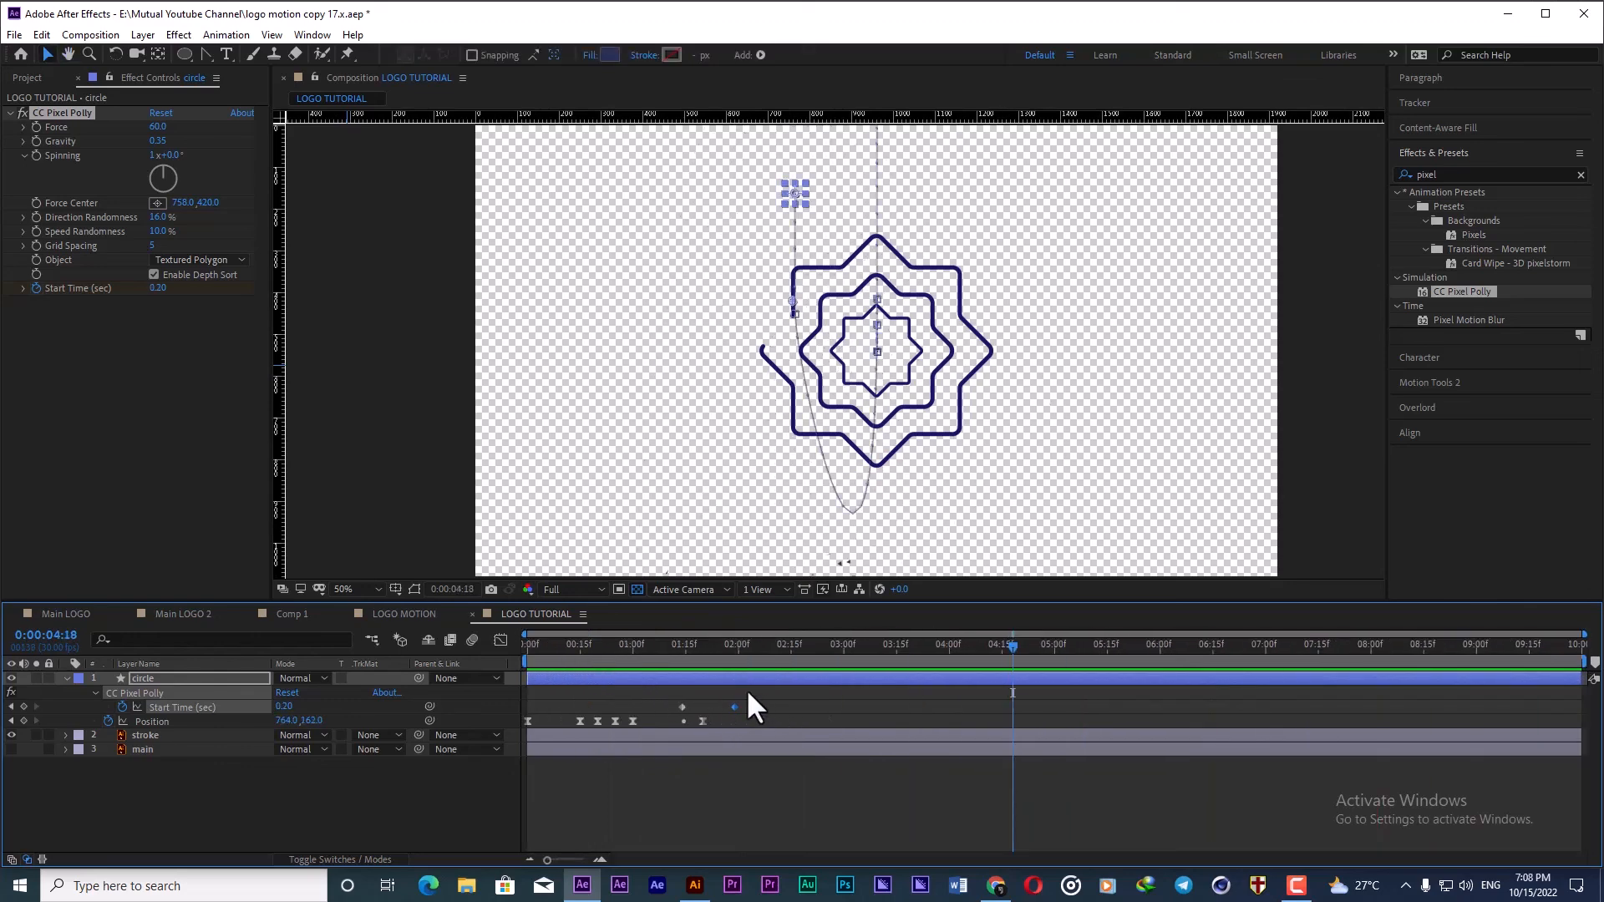
drag(748, 693, 672, 707)
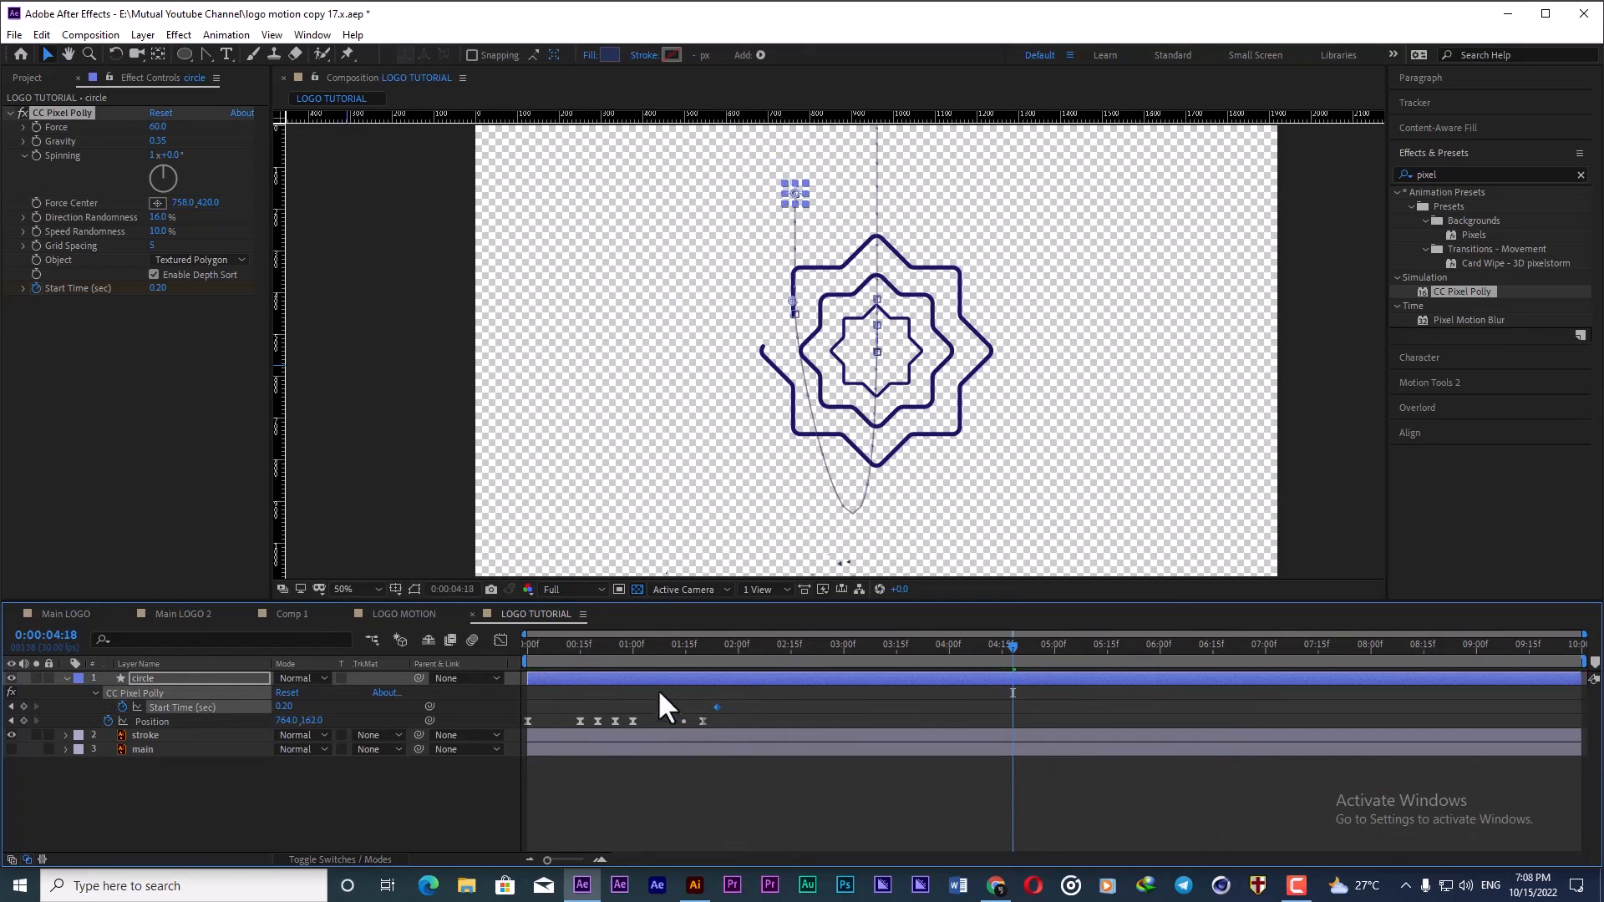
click(648, 649)
key(space)
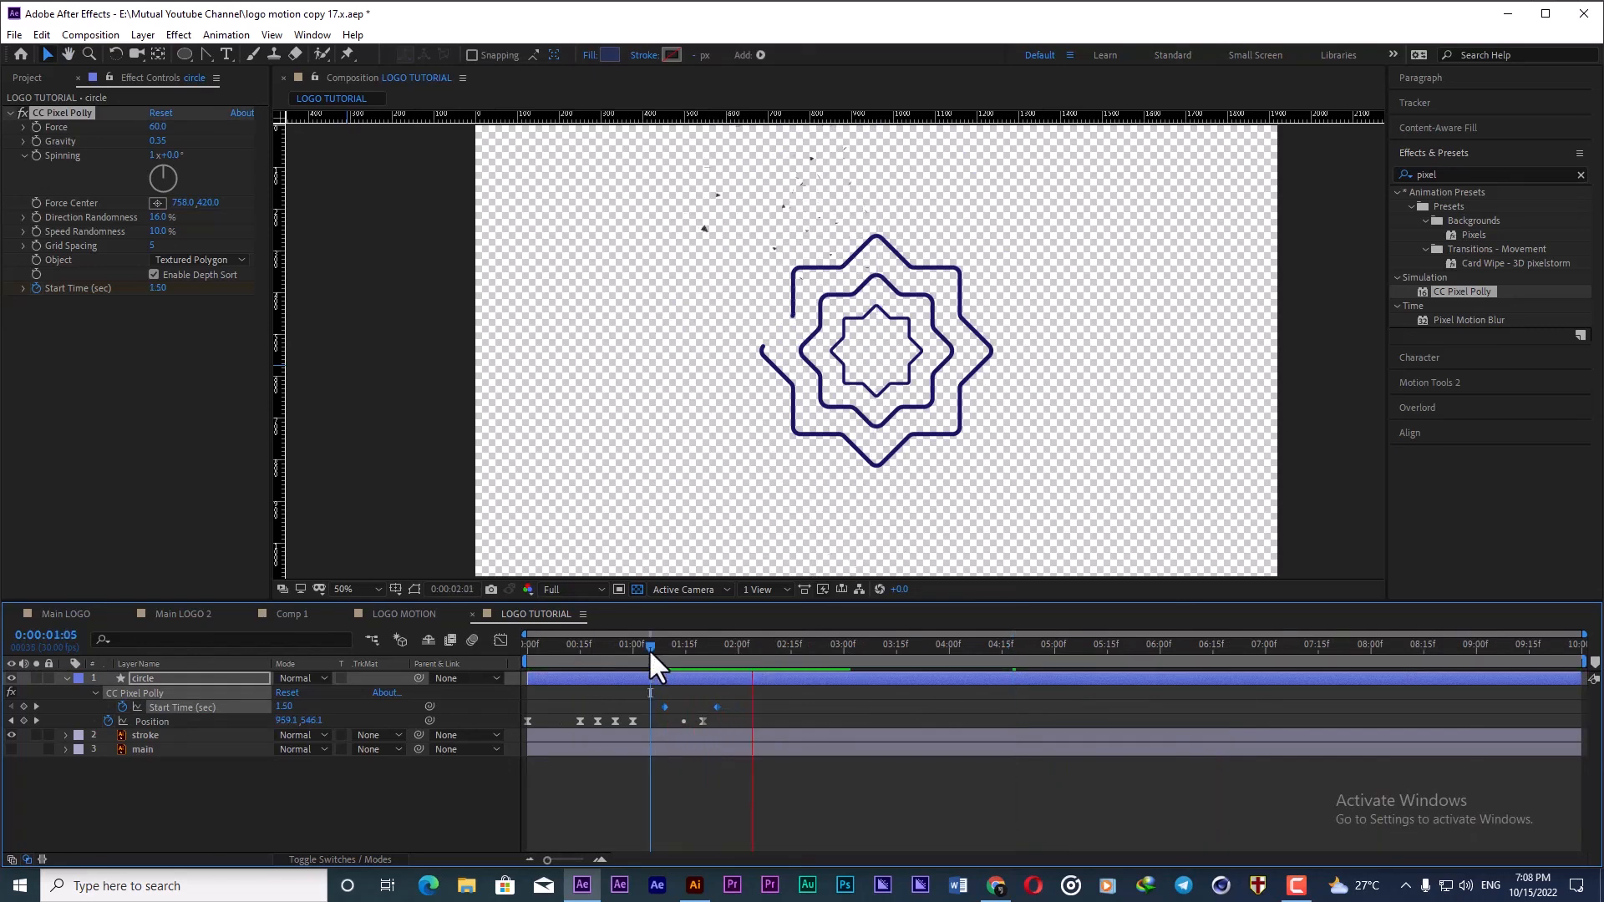
key(space)
key(ctrl+z)
Step: Preview the shatter from 0:00:01:09 and move the second Start Time keyframe to about 0:00:01:23
click(666, 650)
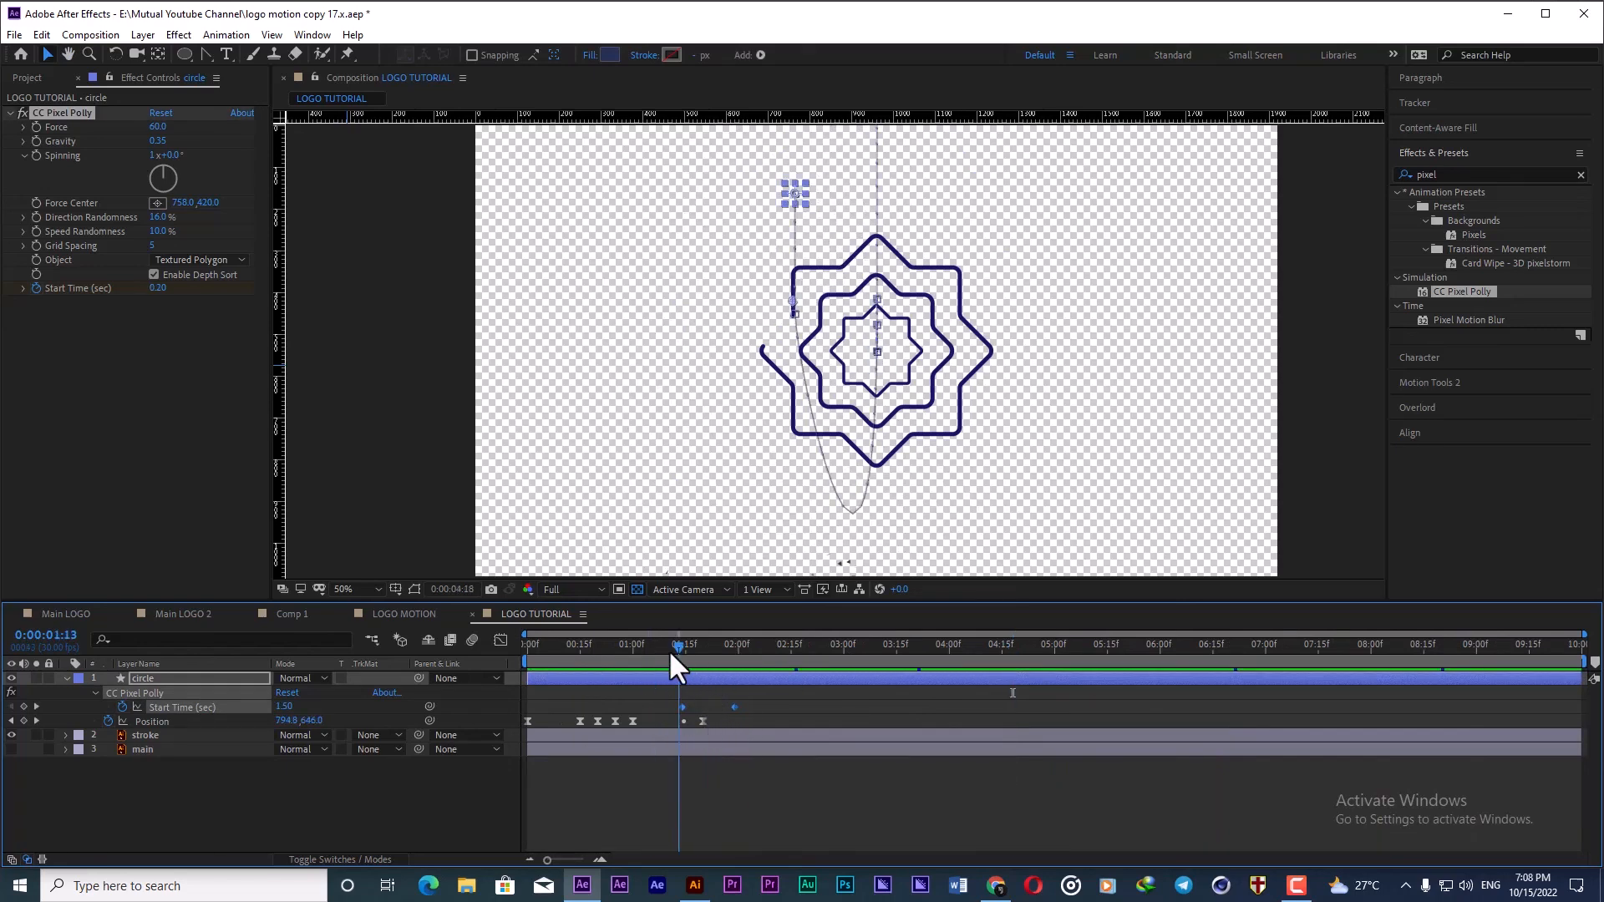
key(space)
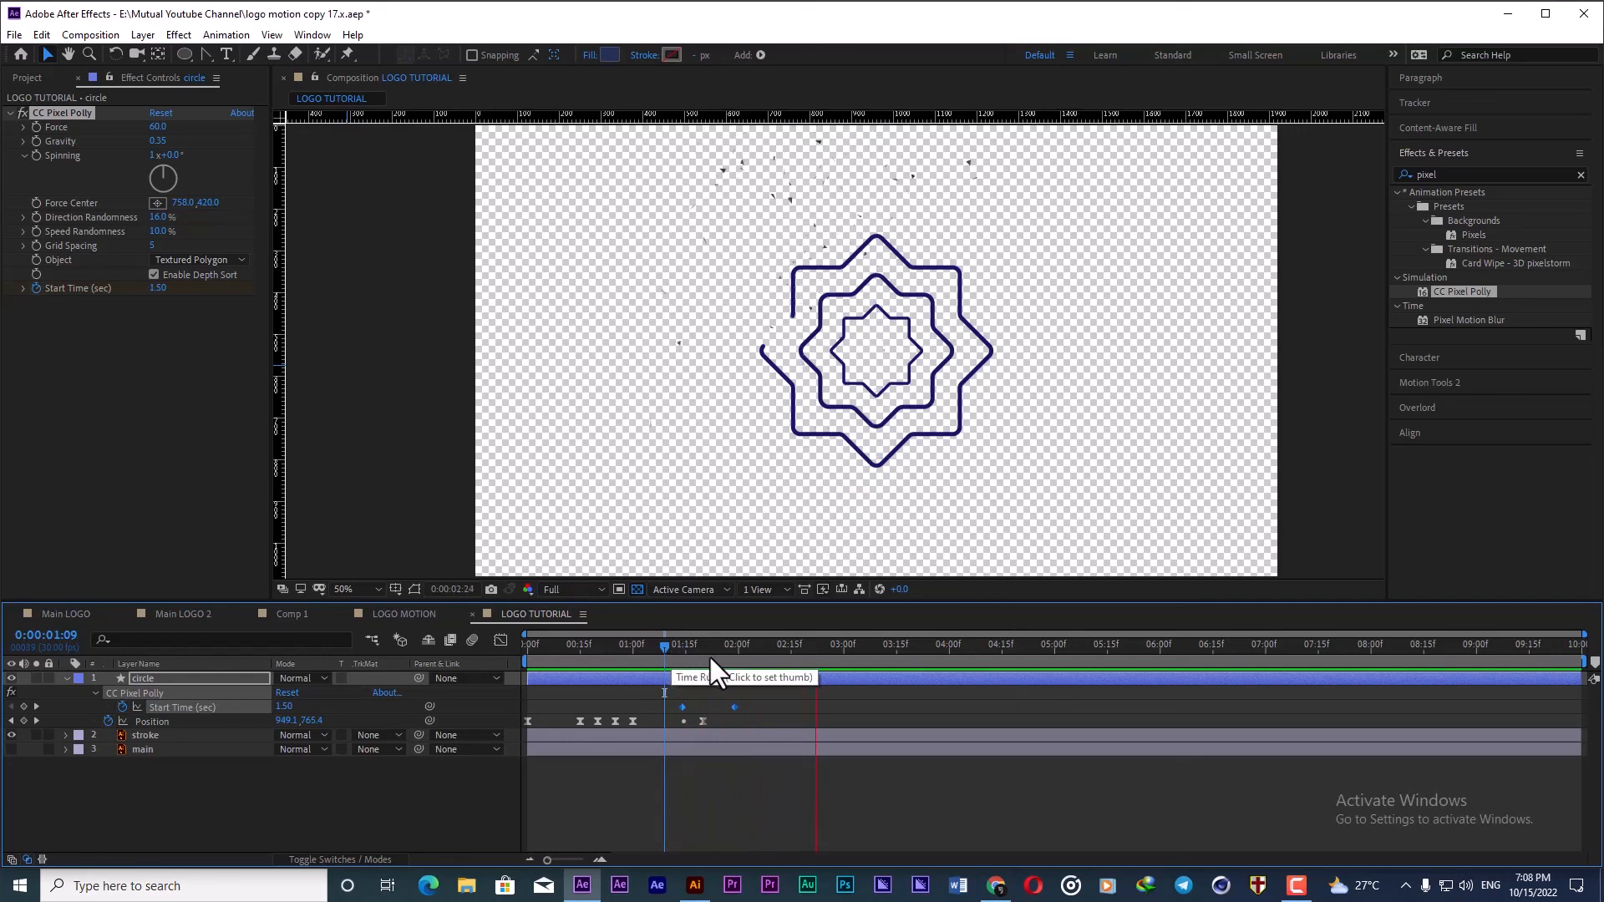
key(space)
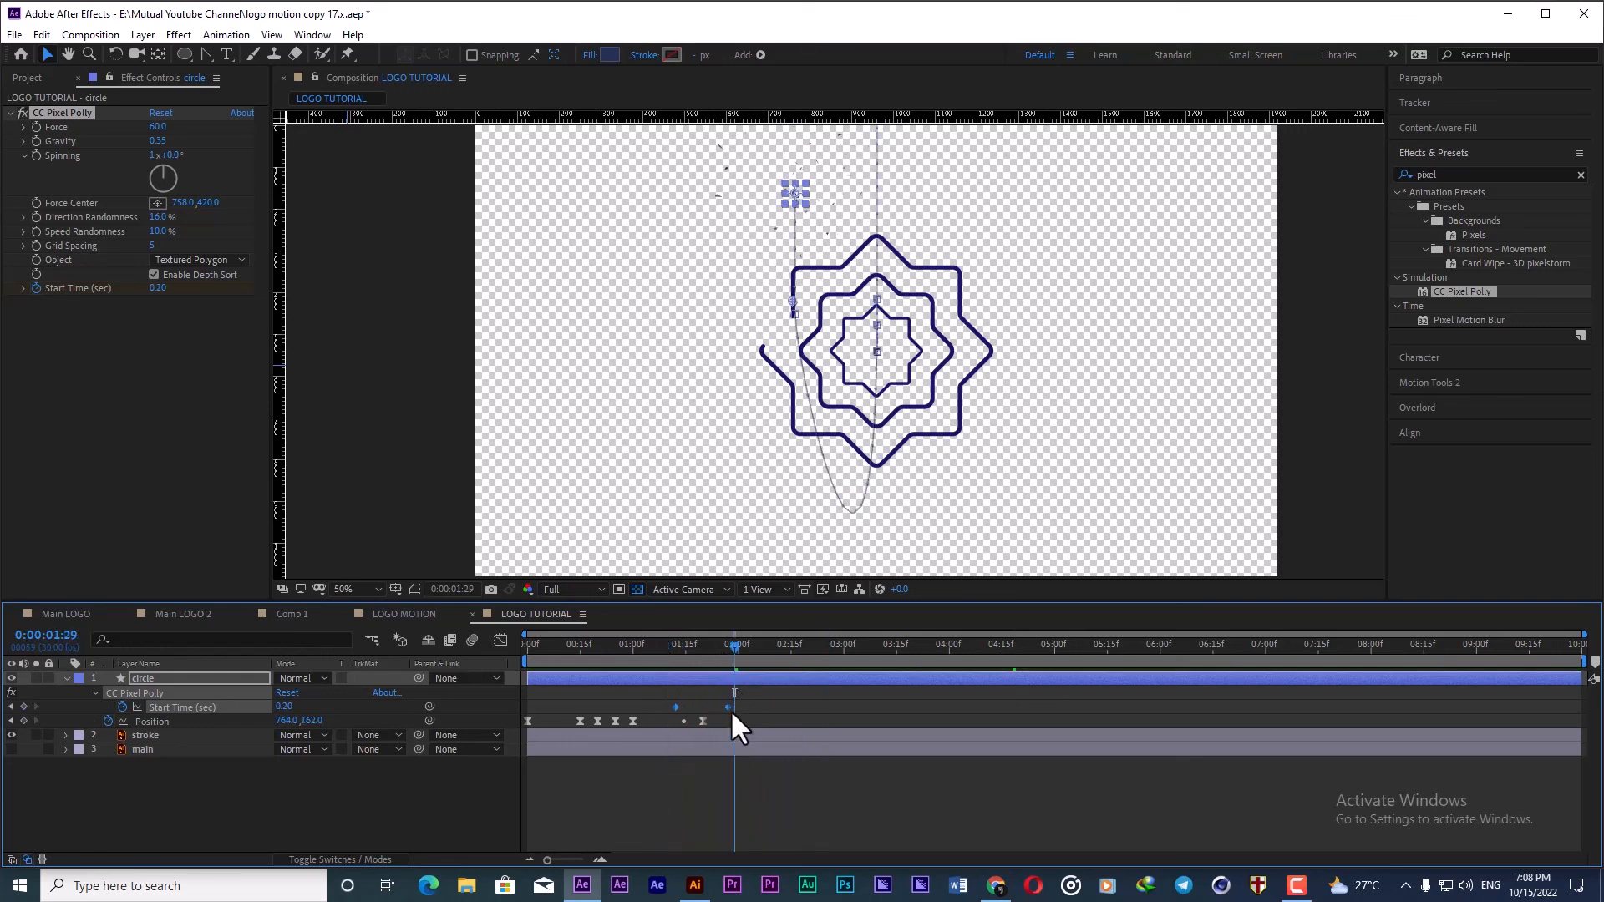
drag(755, 705, 710, 709)
Step: Try a CC Pixel Polly Gravity of 0.53, preview the shatter, and undo the change
drag(158, 141, 181, 141)
click(671, 650)
key(space)
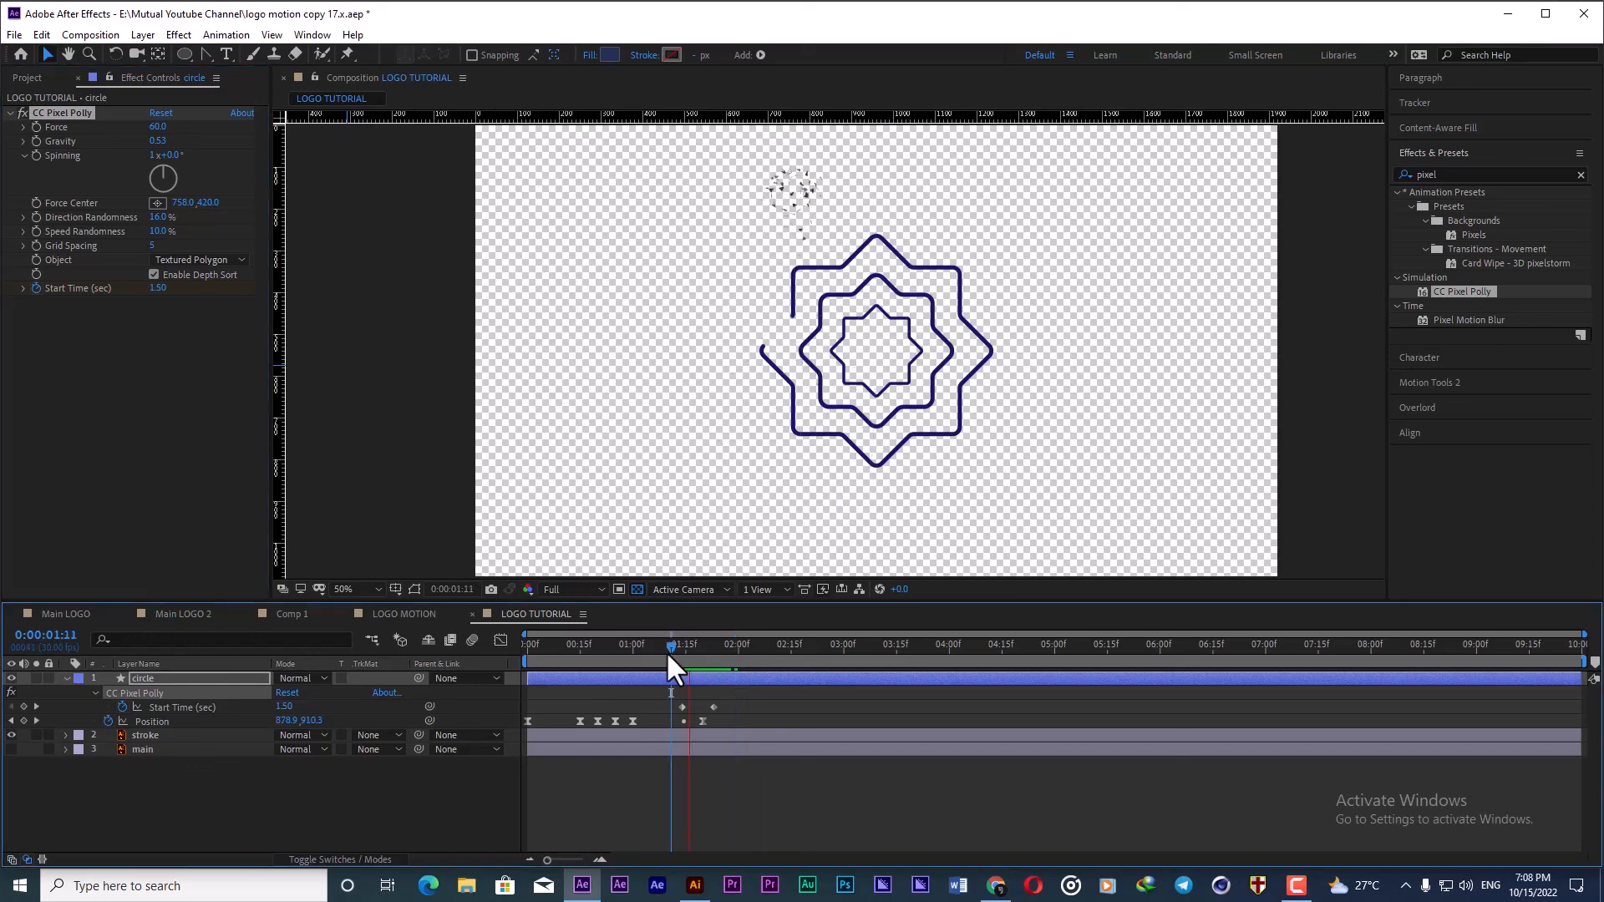
key(ctrl+z)
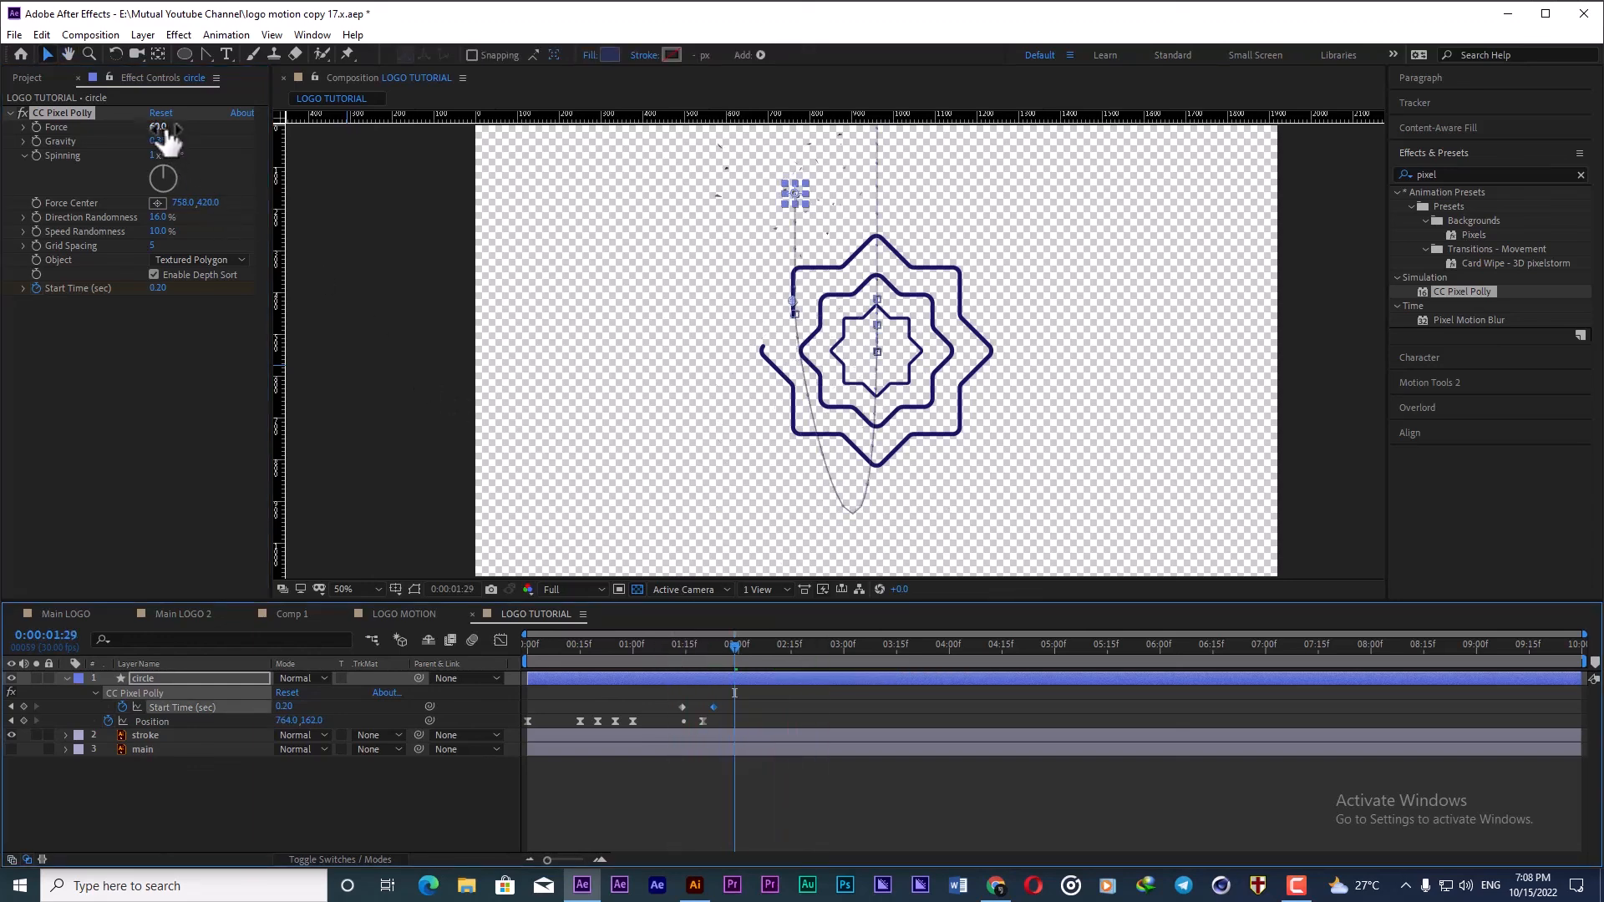
Step: Try a CC Pixel Polly Force of 83, preview the shatter from 0:00:01:06, and undo the change
drag(163, 132, 178, 129)
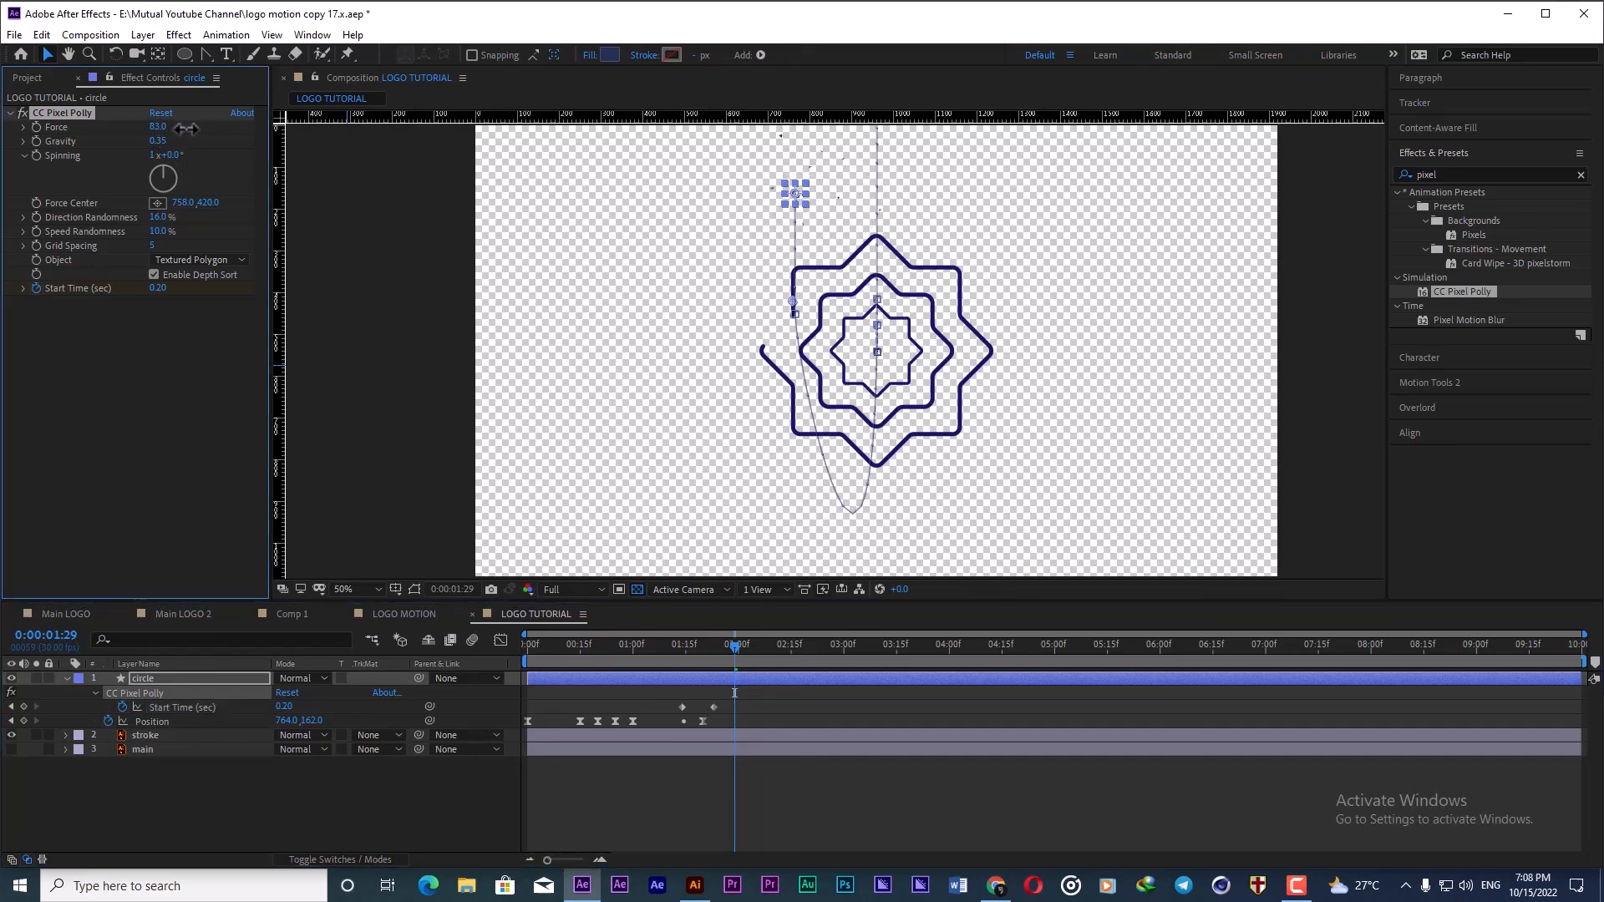
click(654, 646)
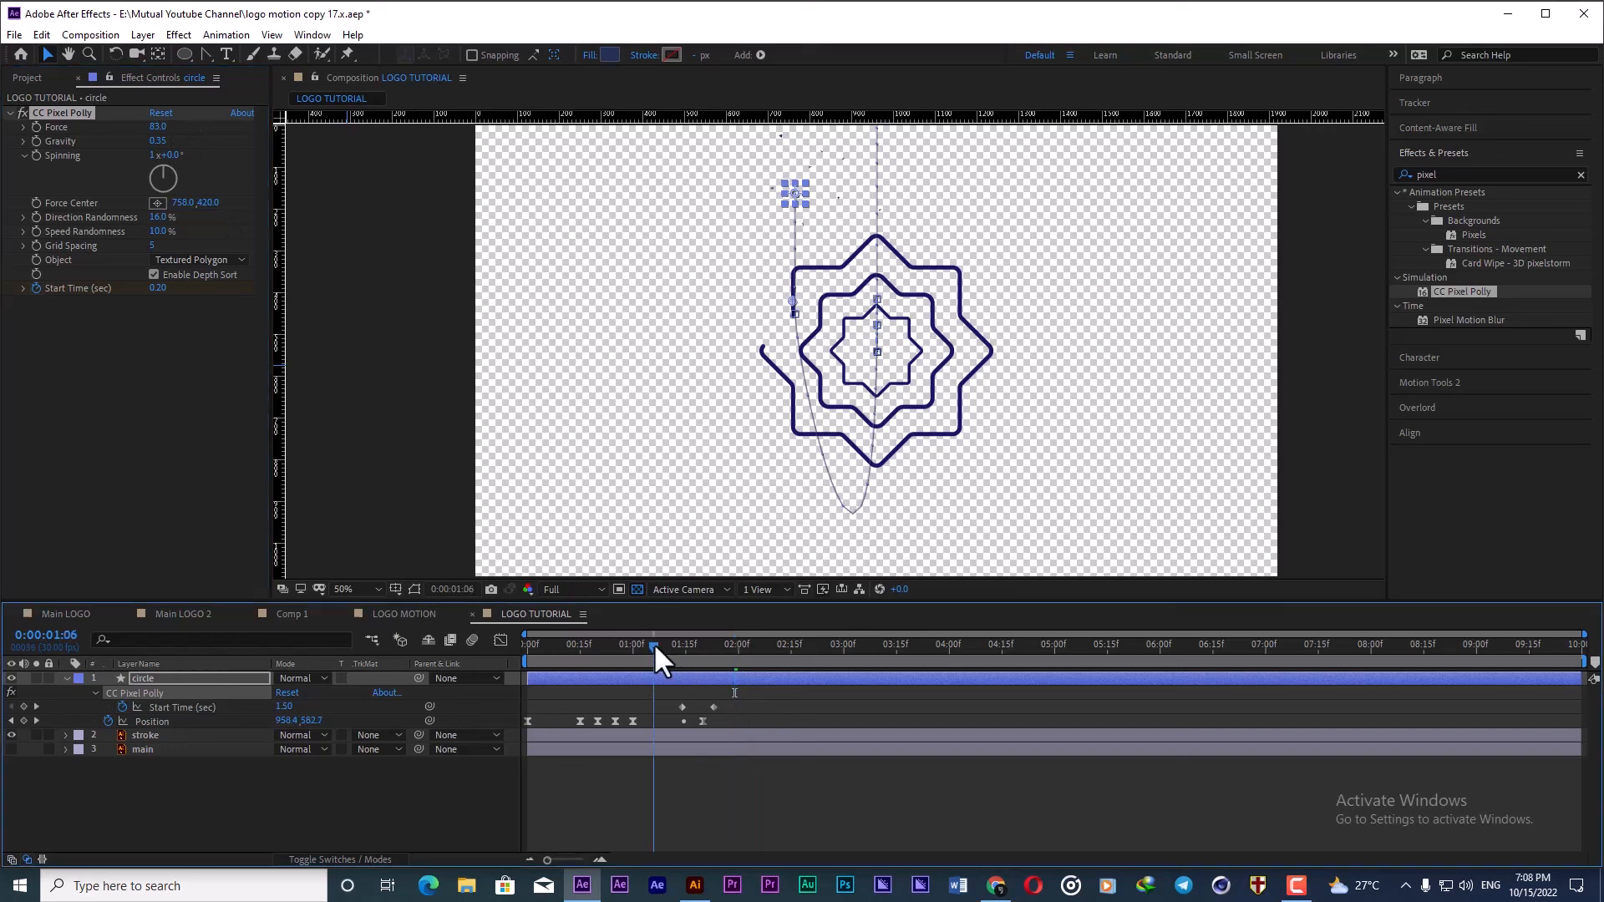
key(space)
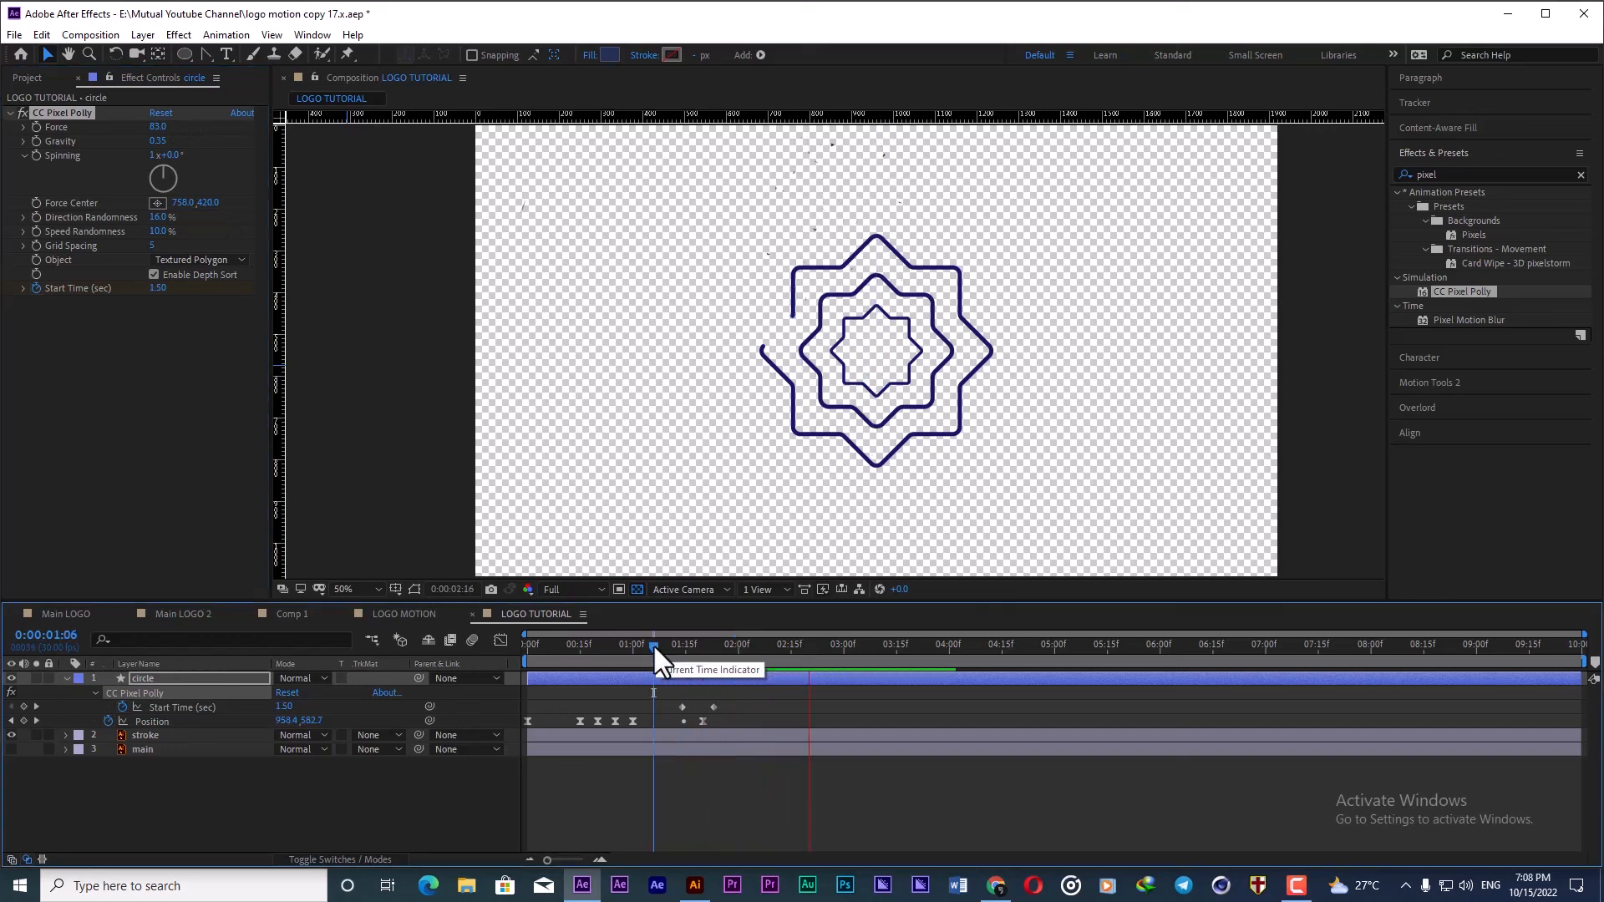
key(space)
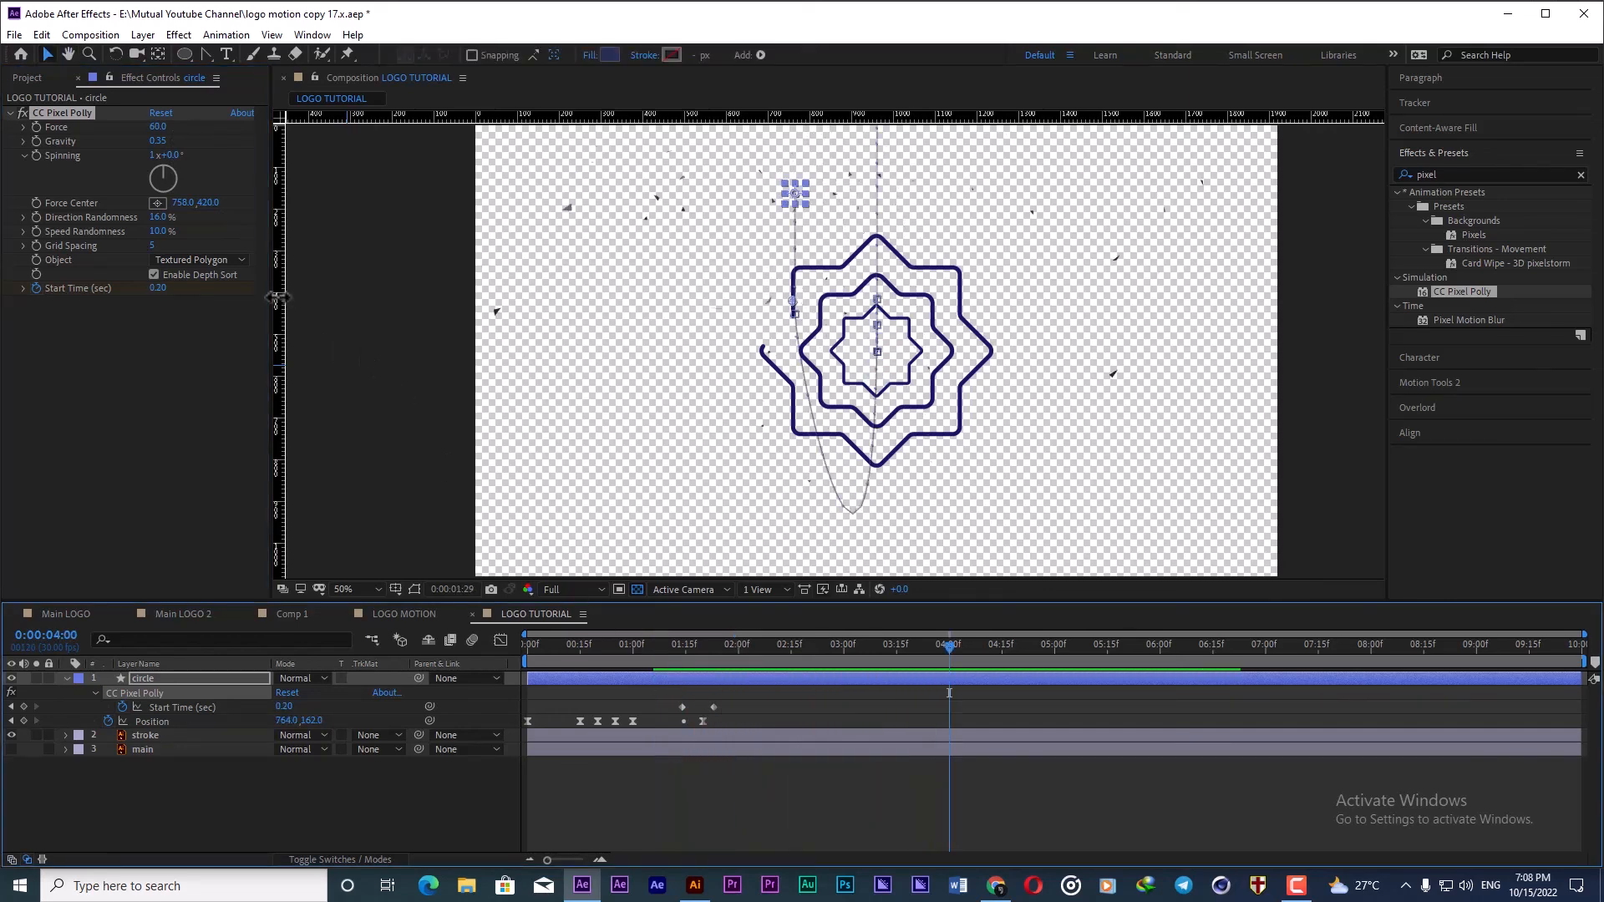
key(ctrl+z)
Step: Set the CC Pixel Polly Force to 35 and preview the shatter from 0:00:01:07
click(671, 653)
key(space)
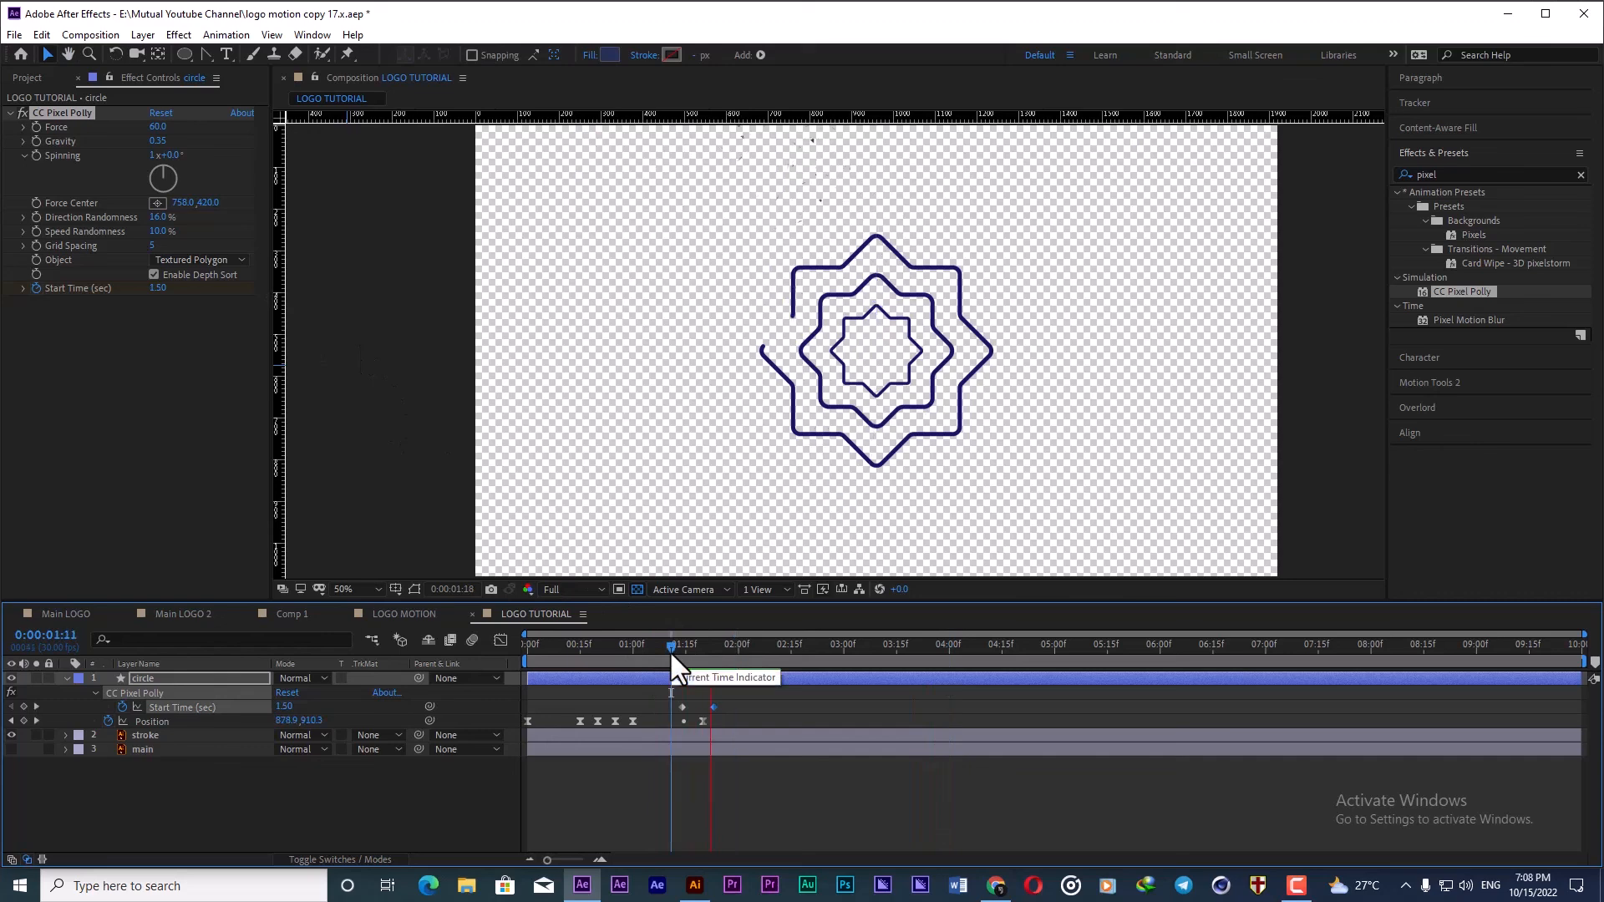
drag(158, 126, 135, 127)
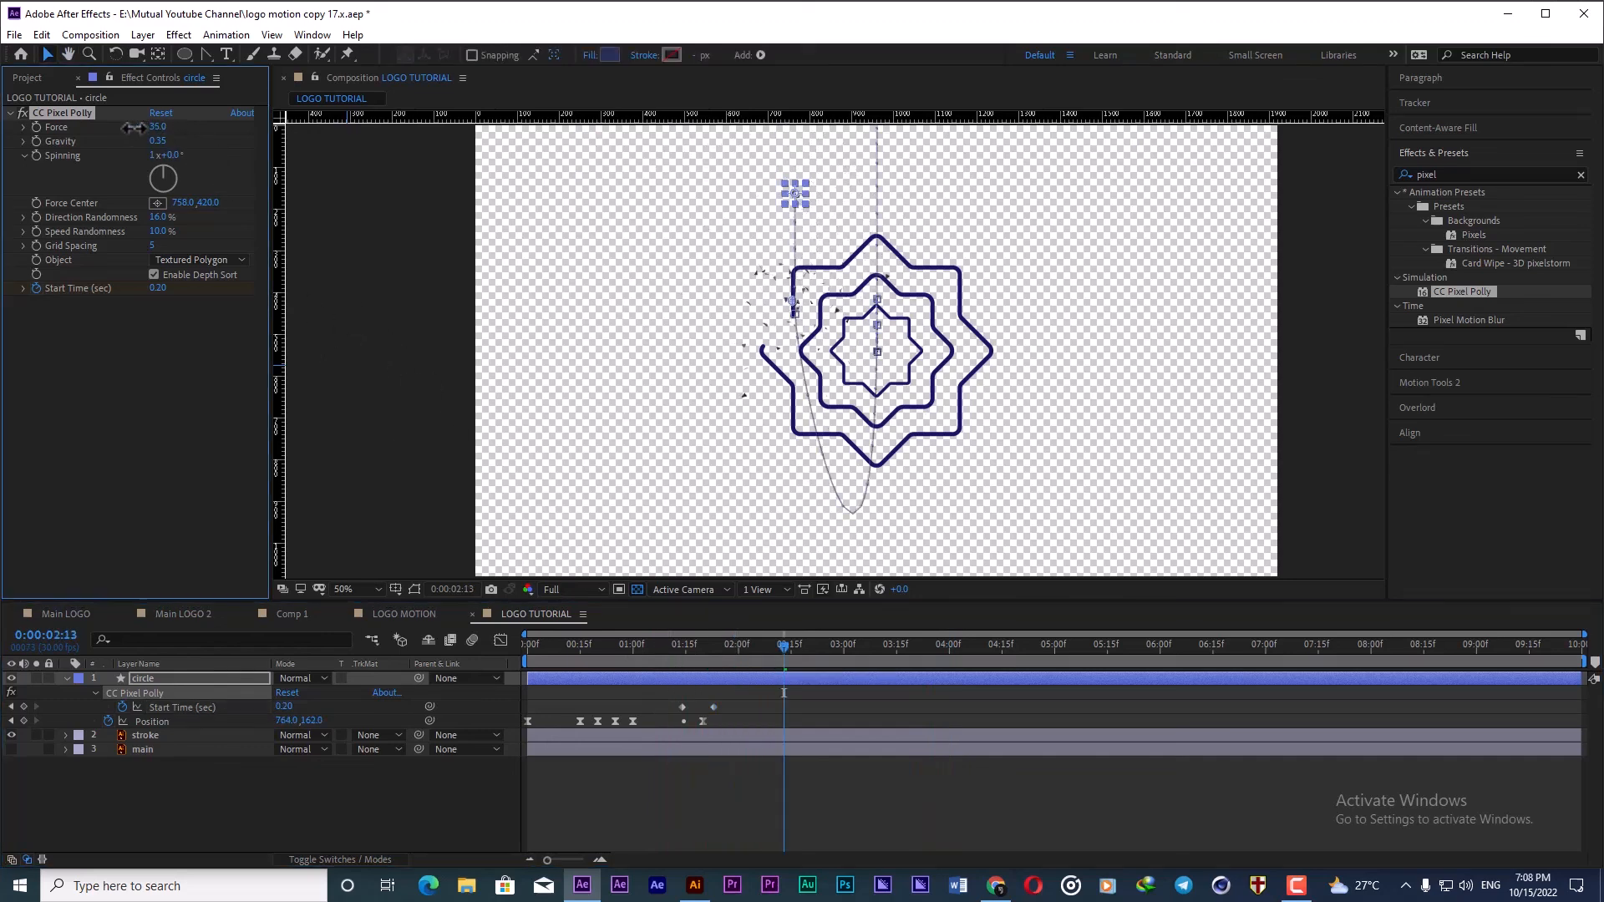
click(656, 644)
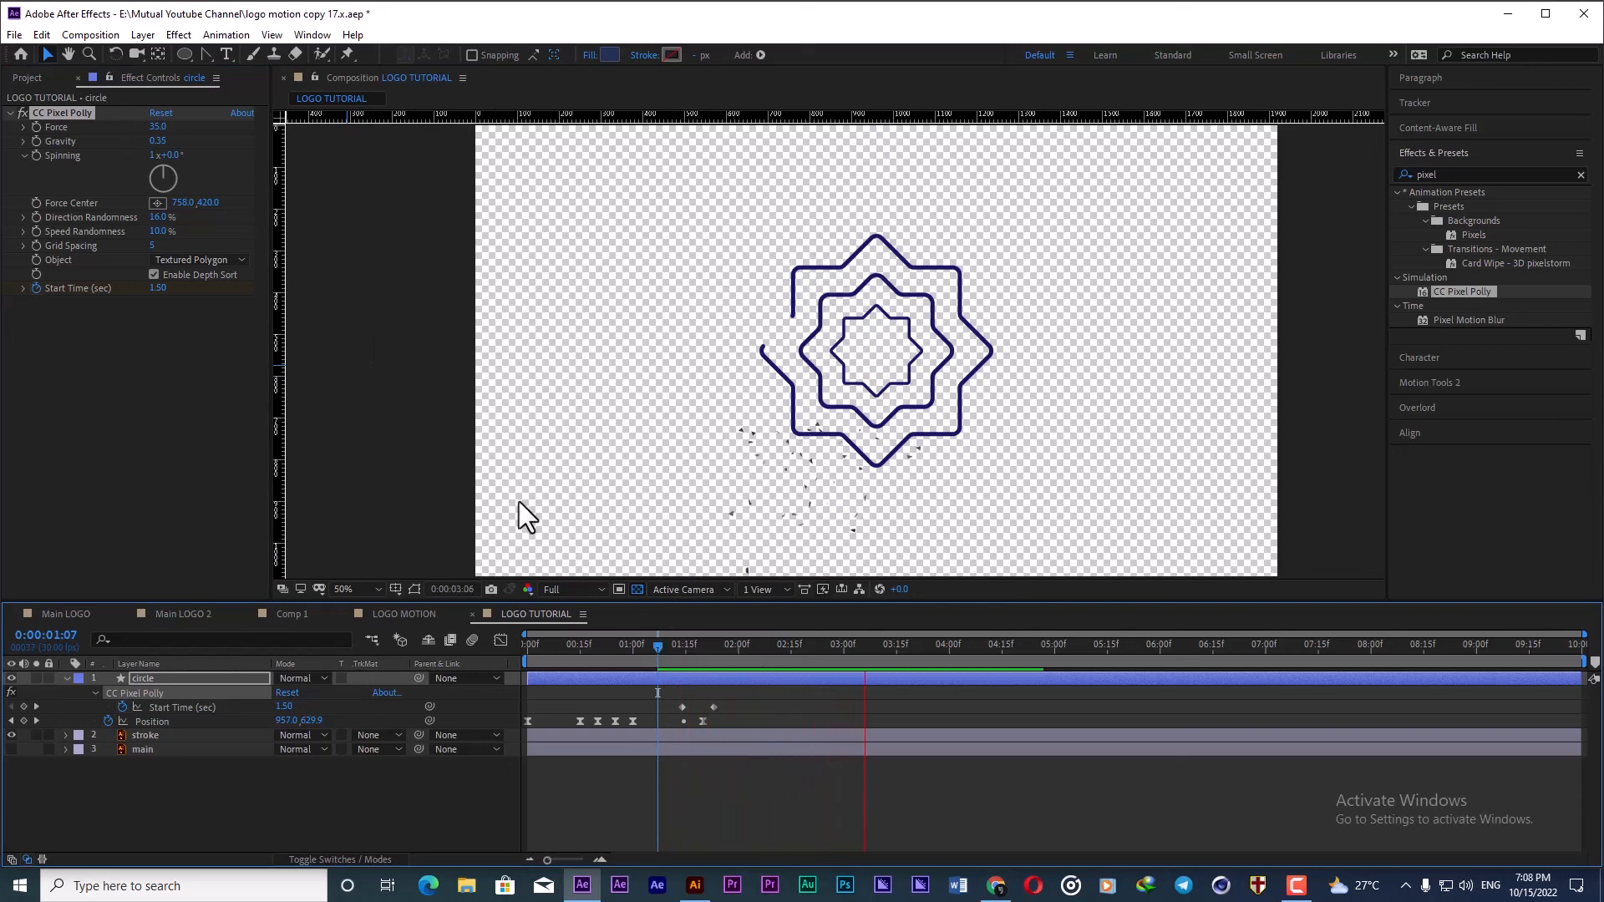
key(space)
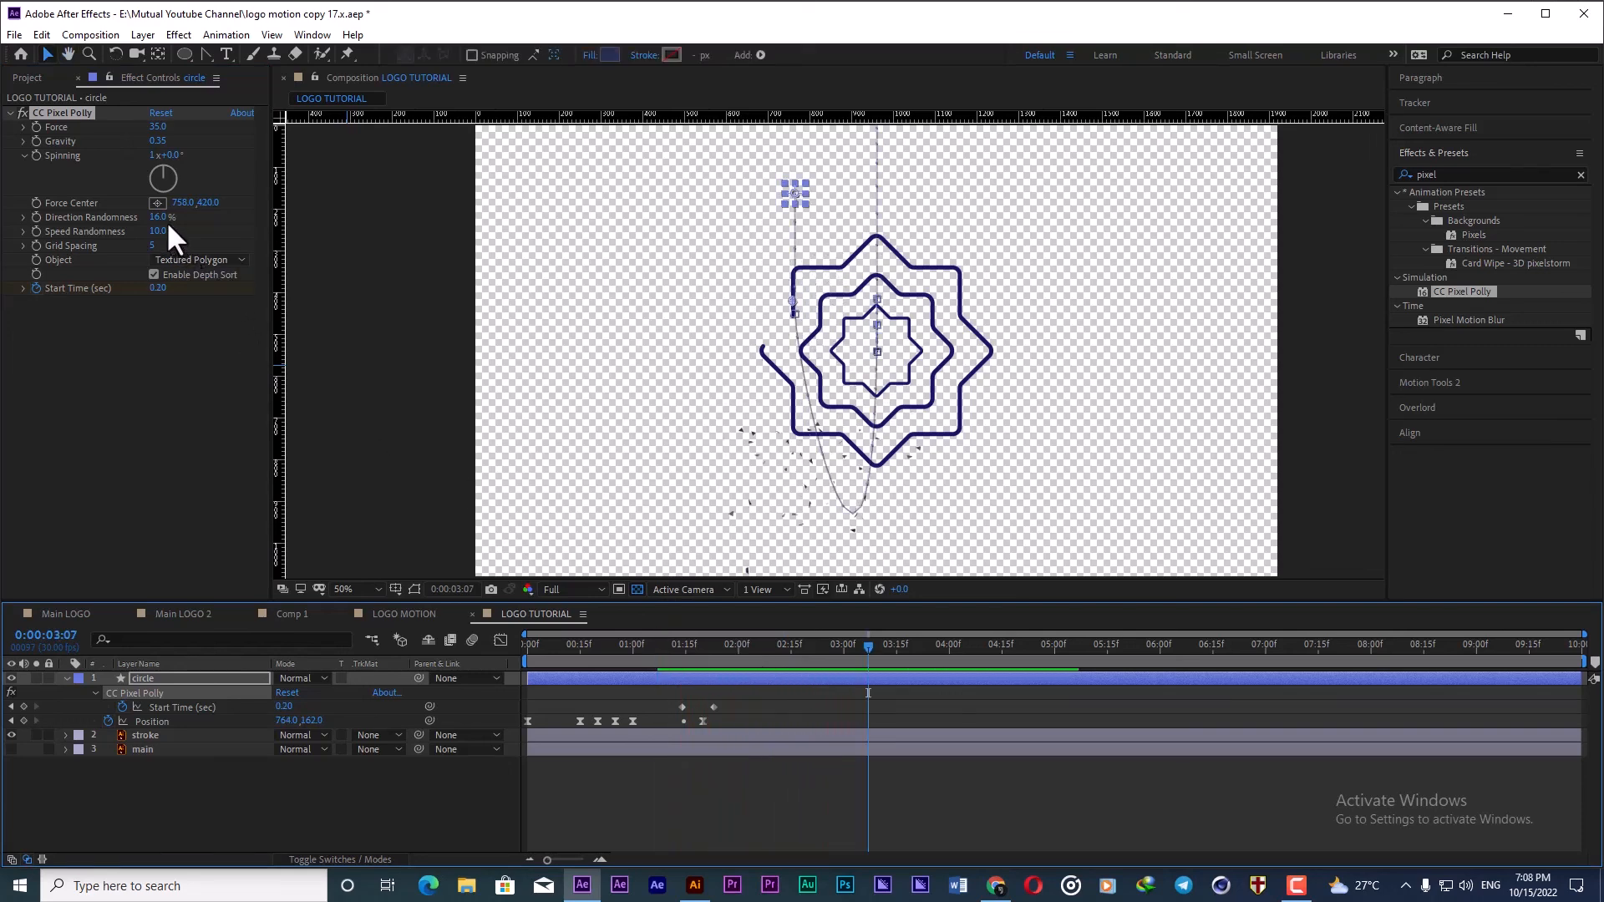
Step: Set the CC Pixel Polly Speed Randomness to 78% and preview the scattering pieces
drag(161, 237, 223, 240)
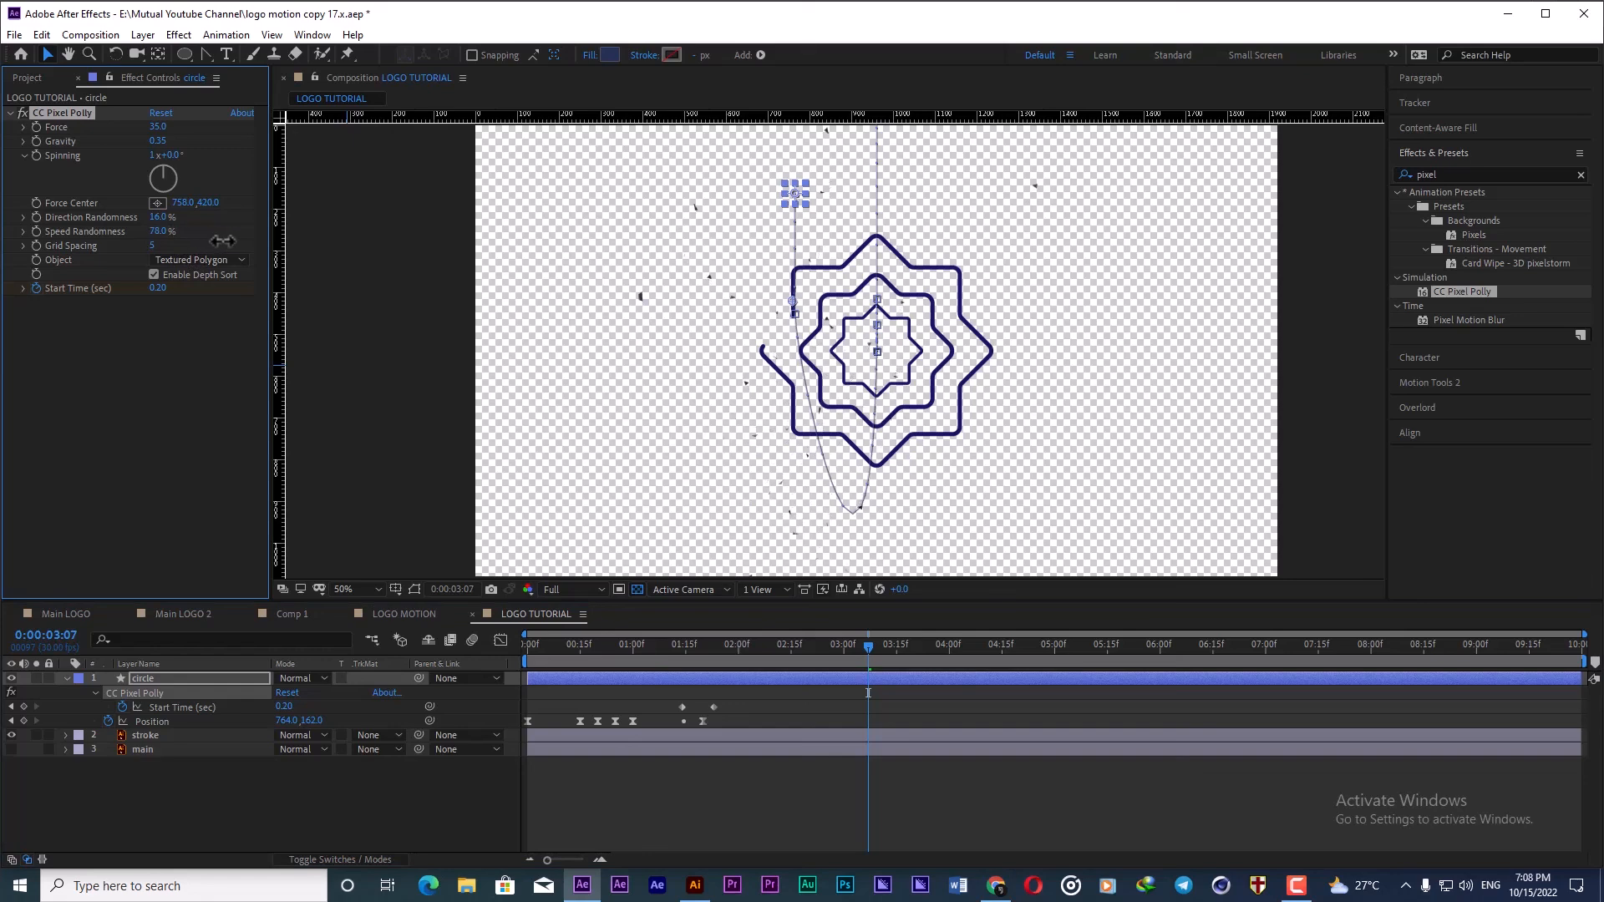
click(663, 650)
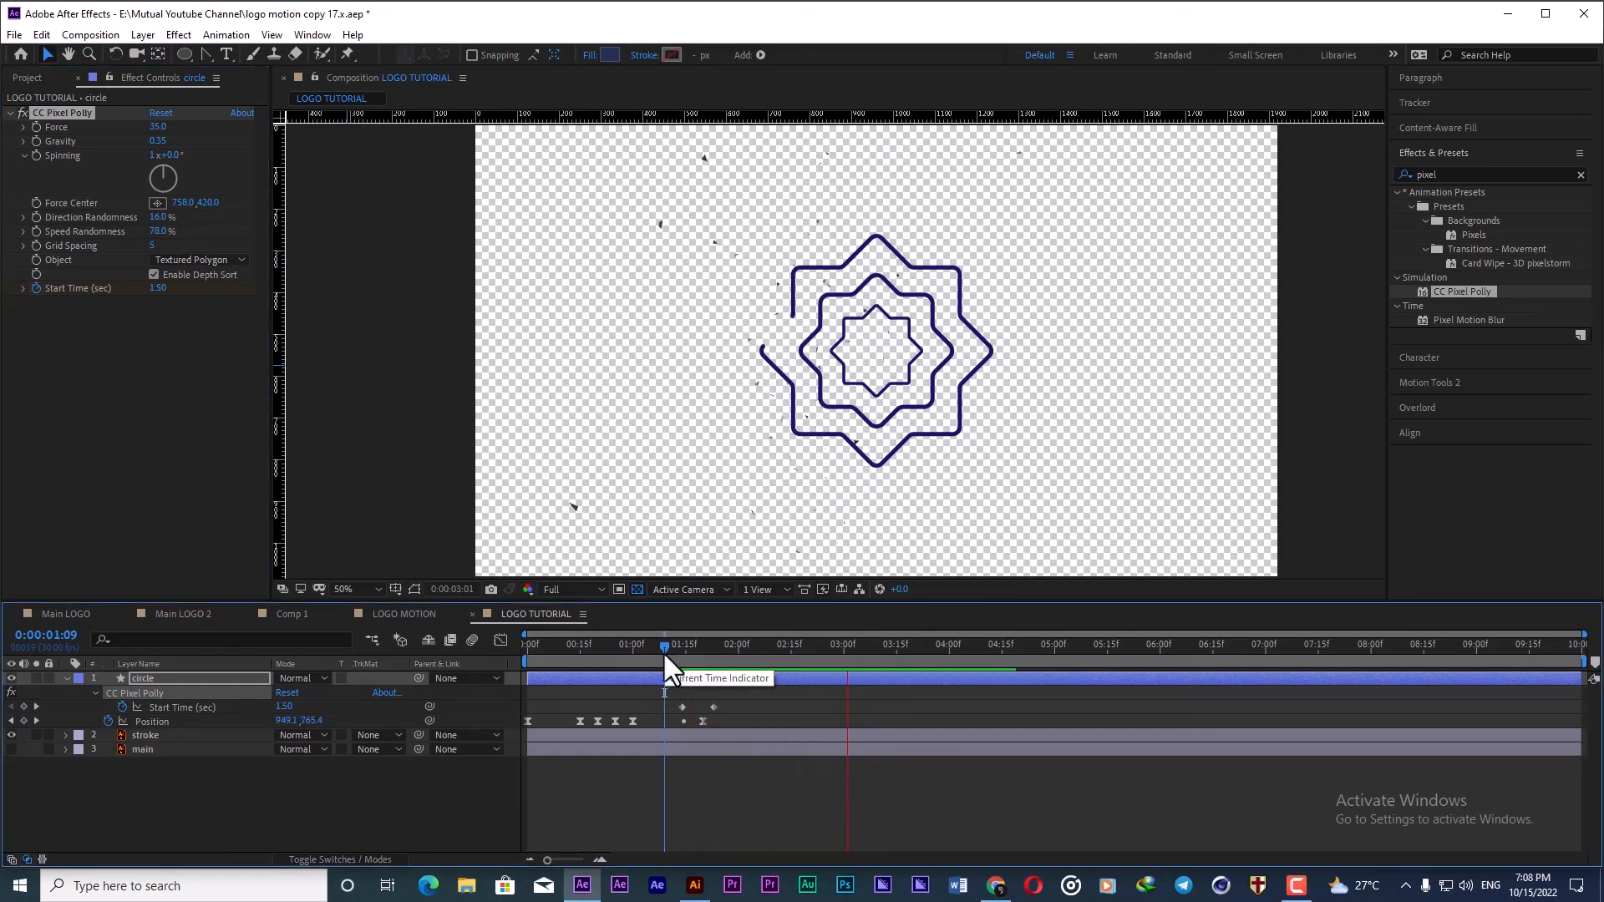
drag(663, 650, 696, 650)
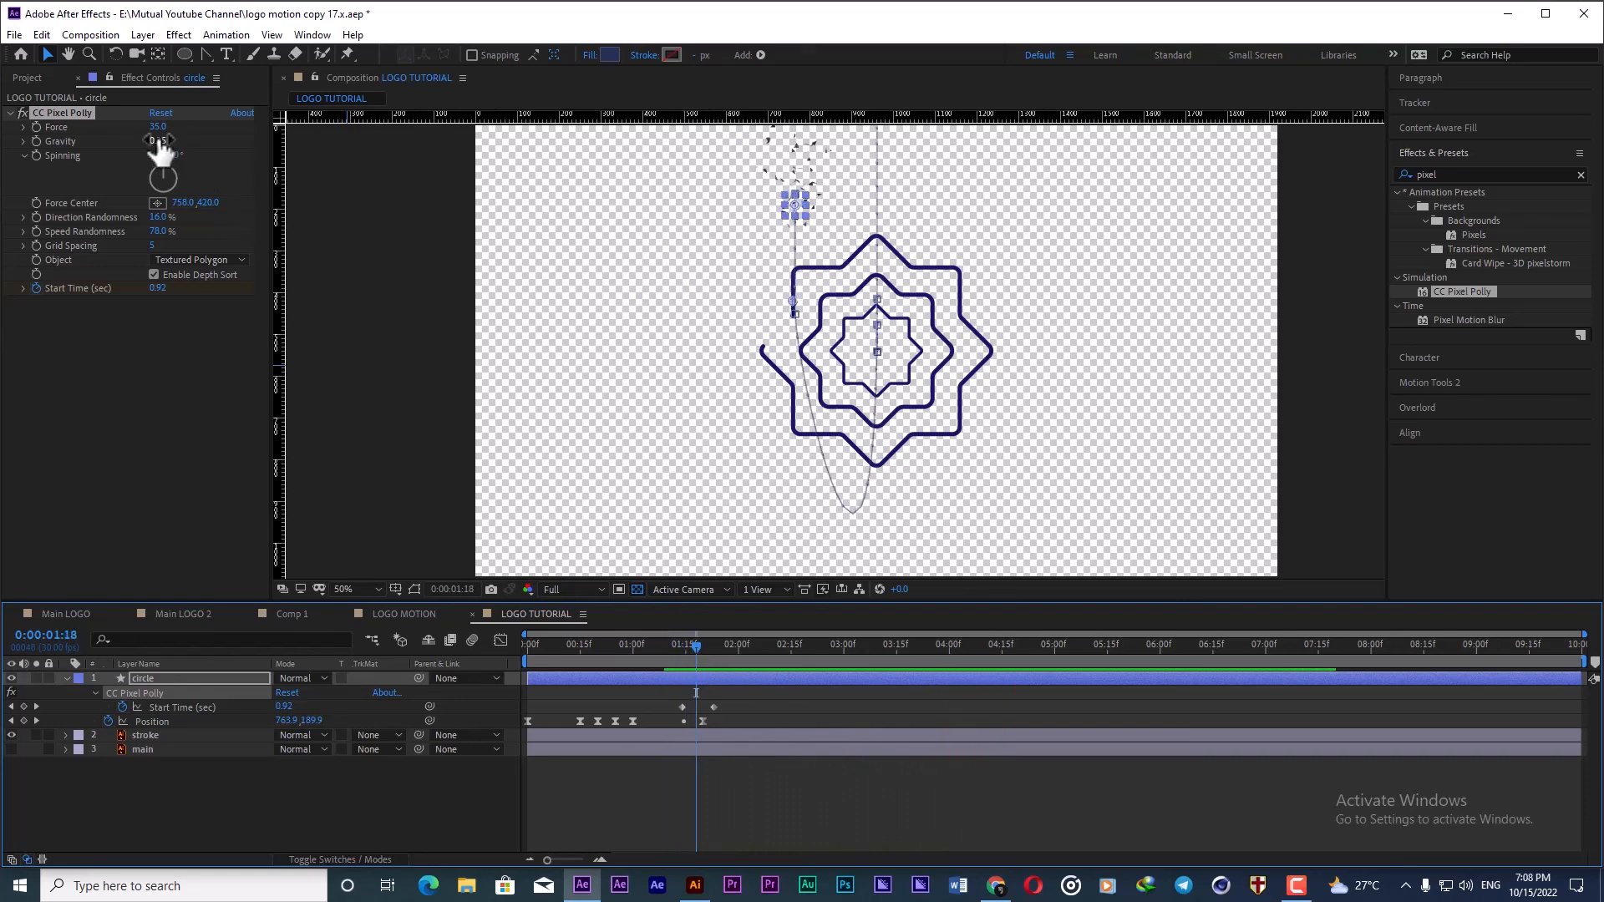
Step: Set the CC Pixel Polly Gravity to 0.76 and preview the shatter from 0:00:01:06
drag(158, 141, 194, 140)
click(653, 645)
key(space)
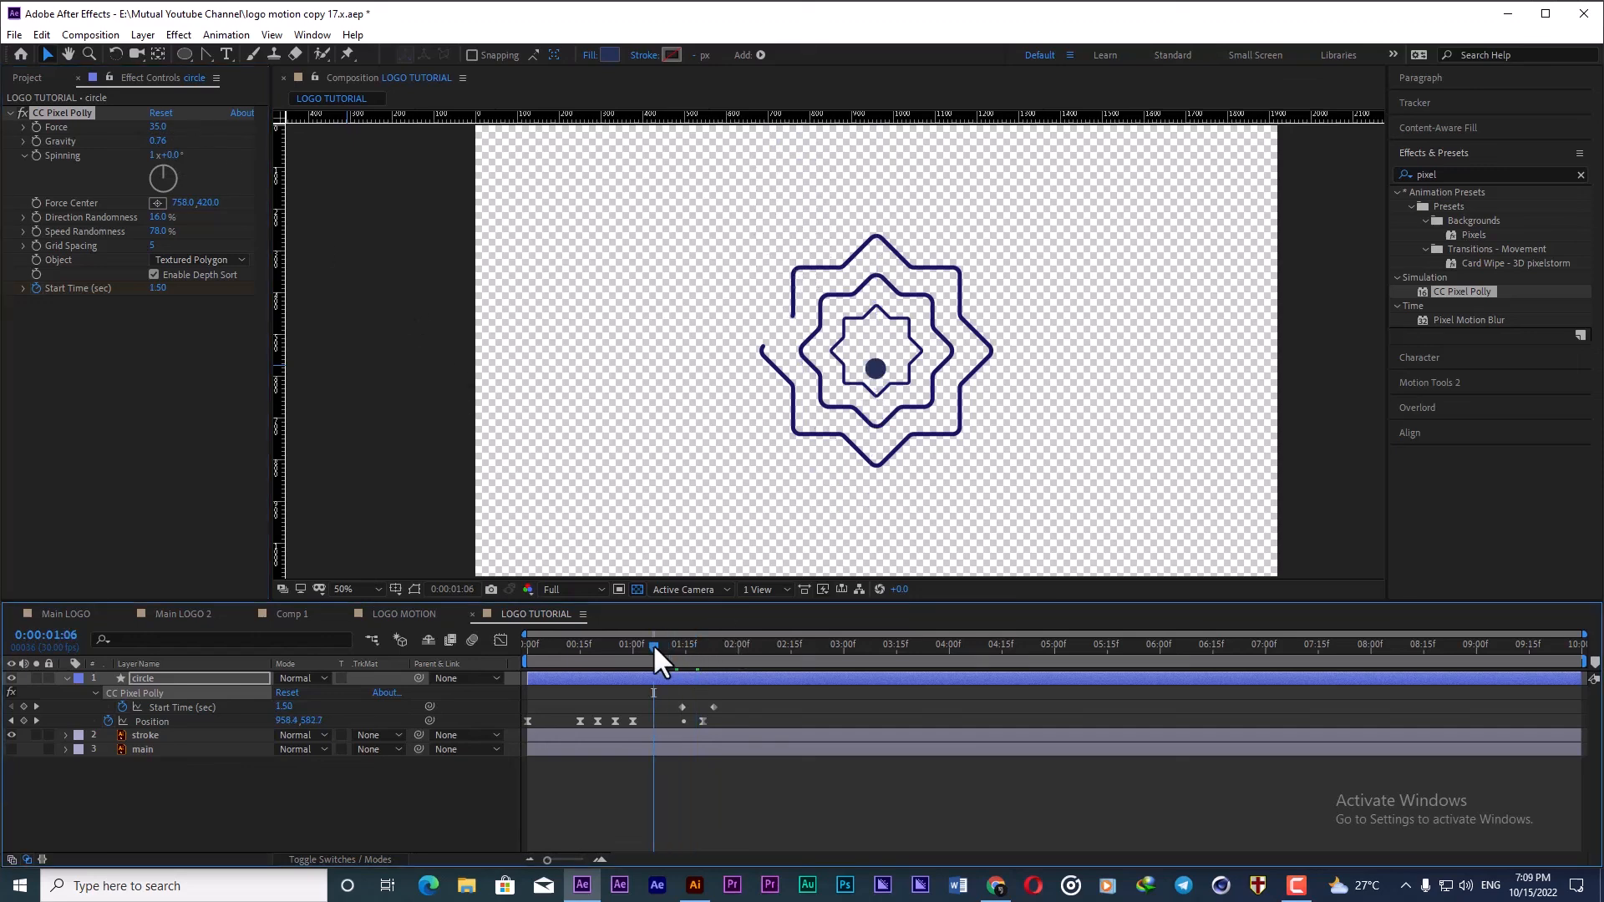
Step: Set the CC Pixel Polly Force to 69 and preview the shatter from 0:00:01:10
drag(654, 644, 703, 649)
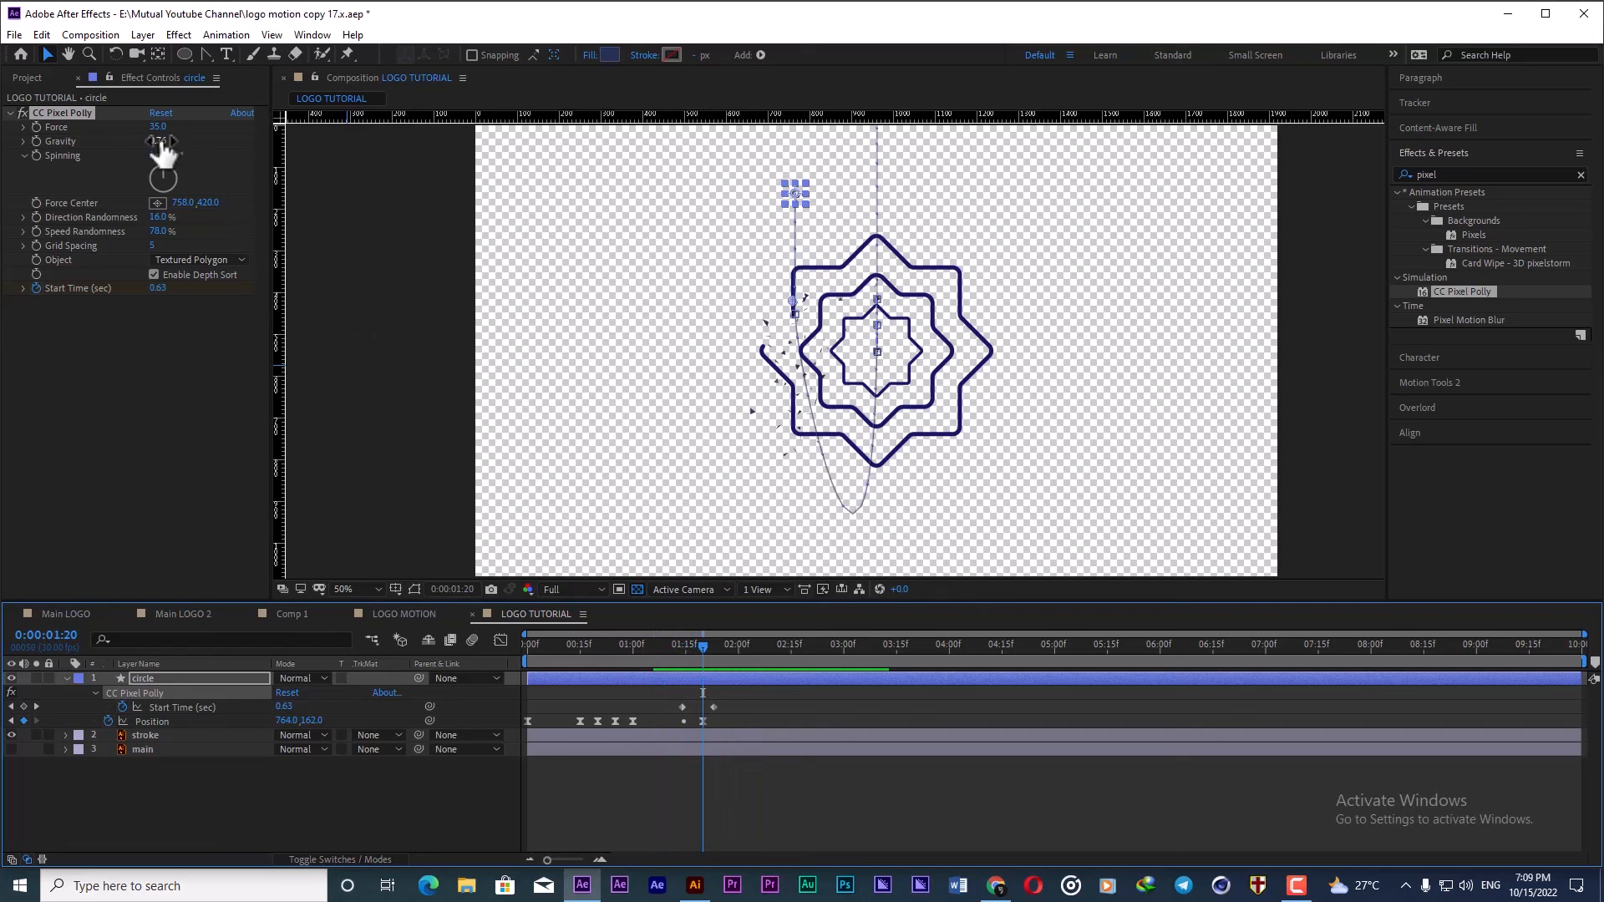
drag(157, 128, 186, 130)
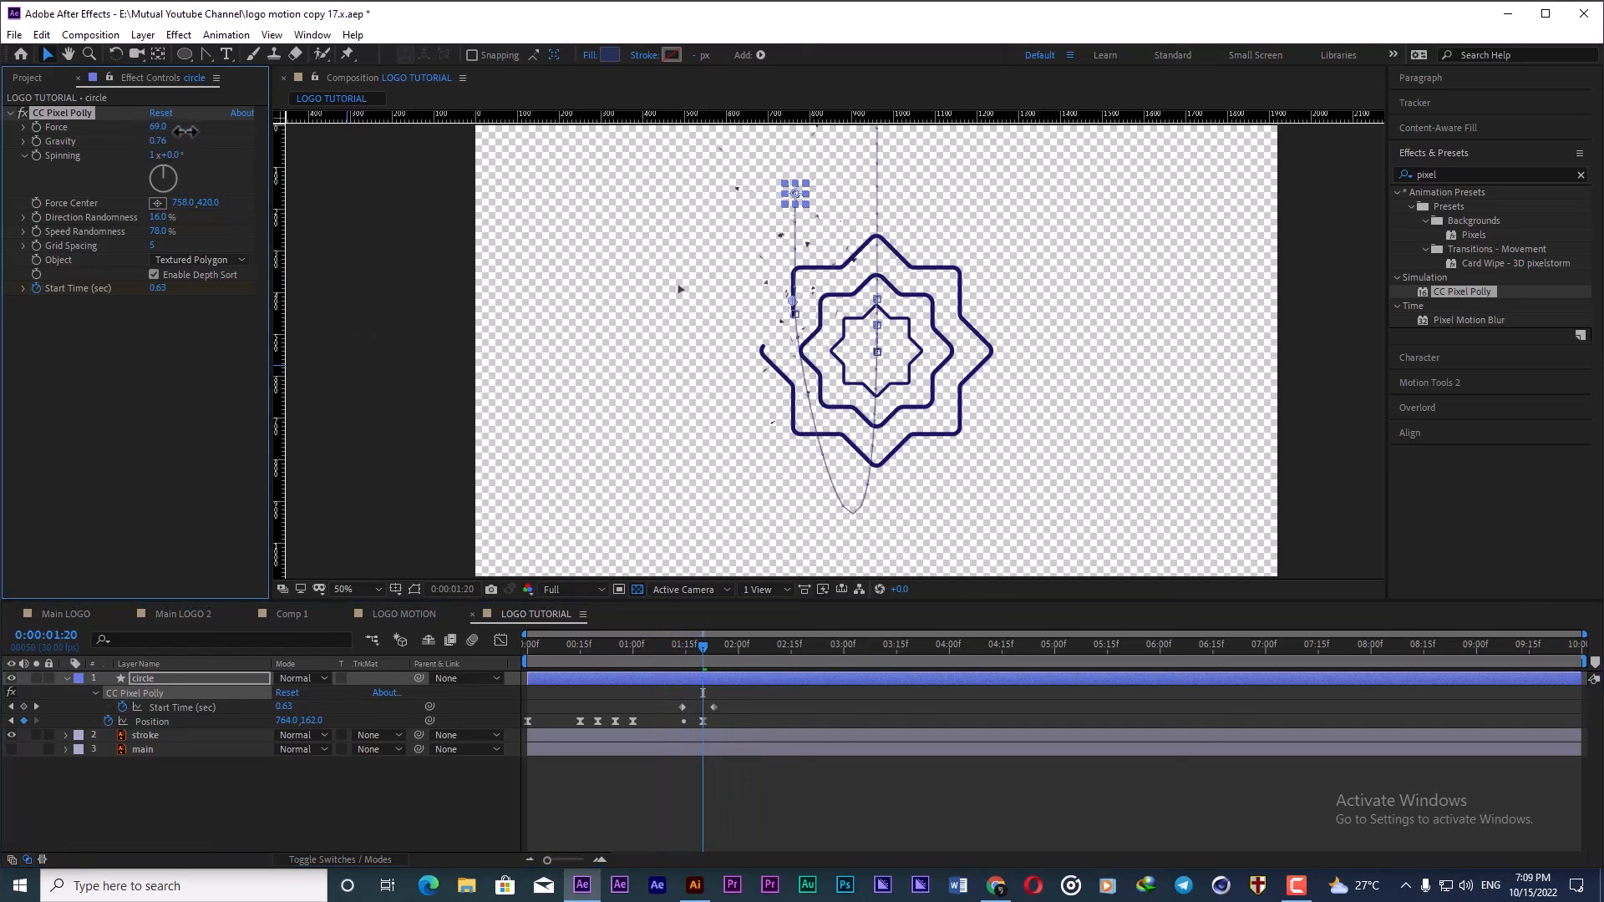
click(668, 647)
key(space)
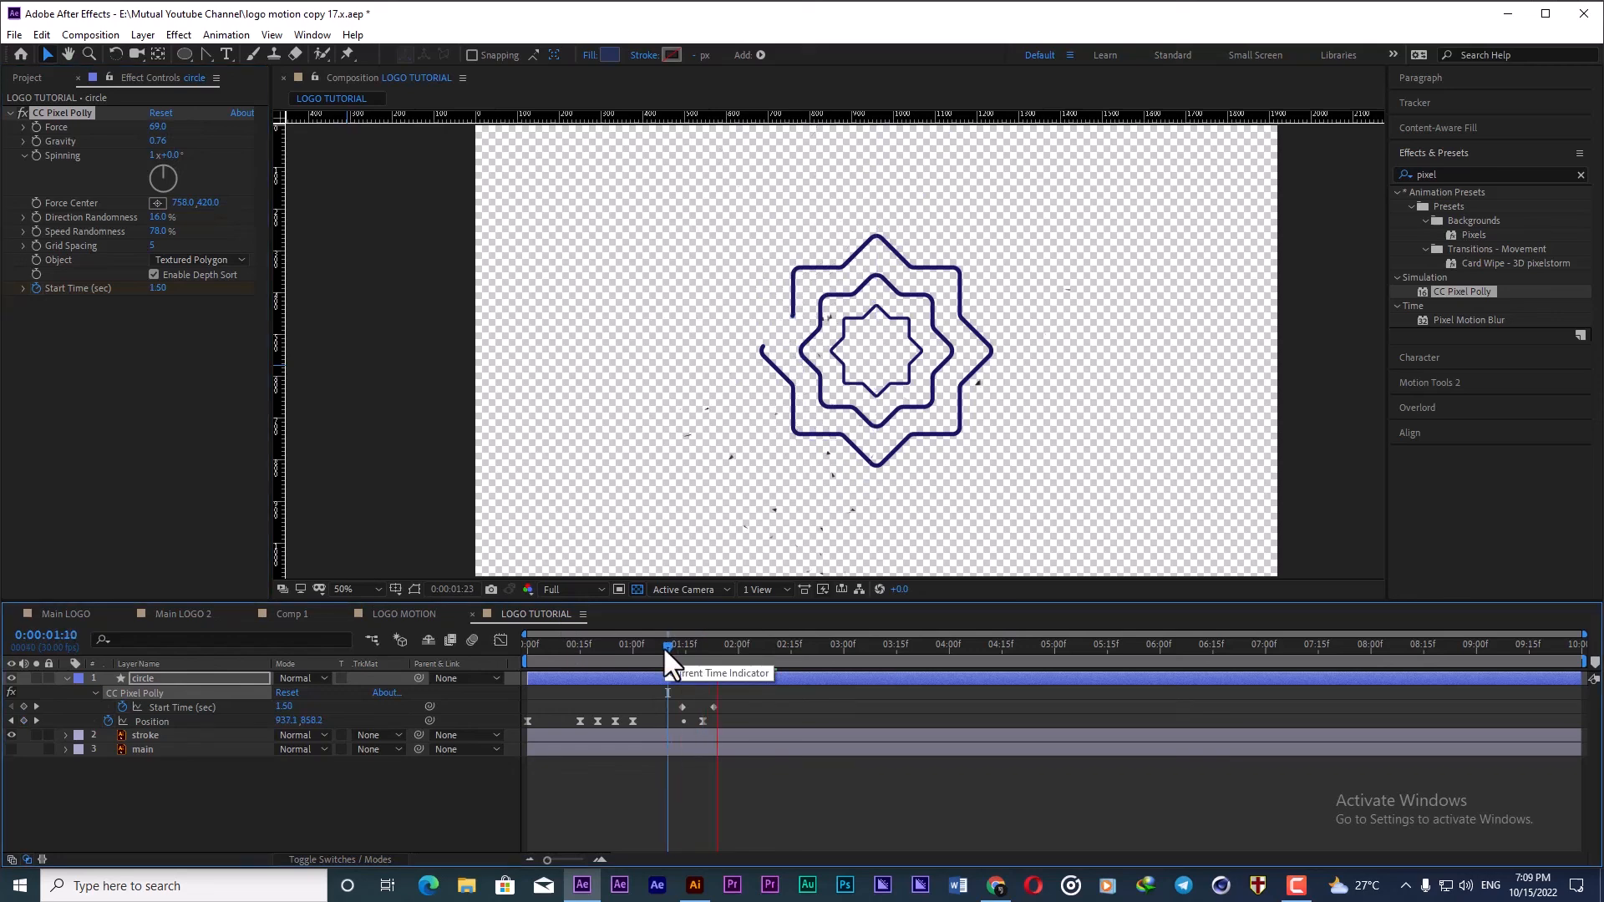
Step: Try moving the second Start Time keyframe to about 0:00:02:08, preview the shatter, and undo the move
click(684, 706)
drag(714, 707, 767, 707)
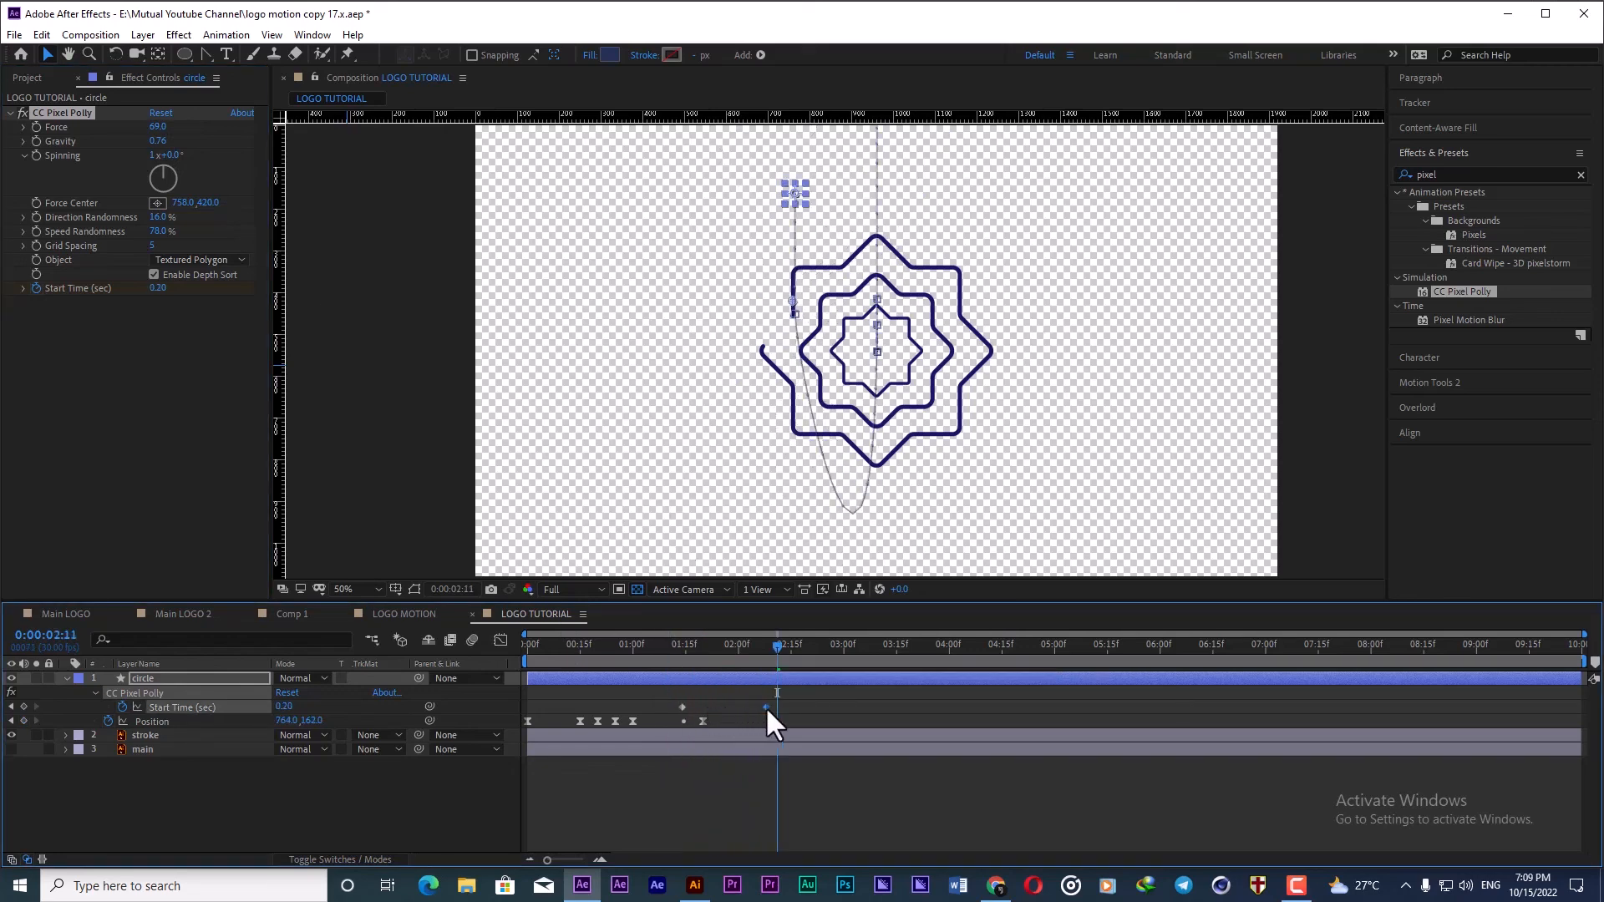
click(669, 647)
key(space)
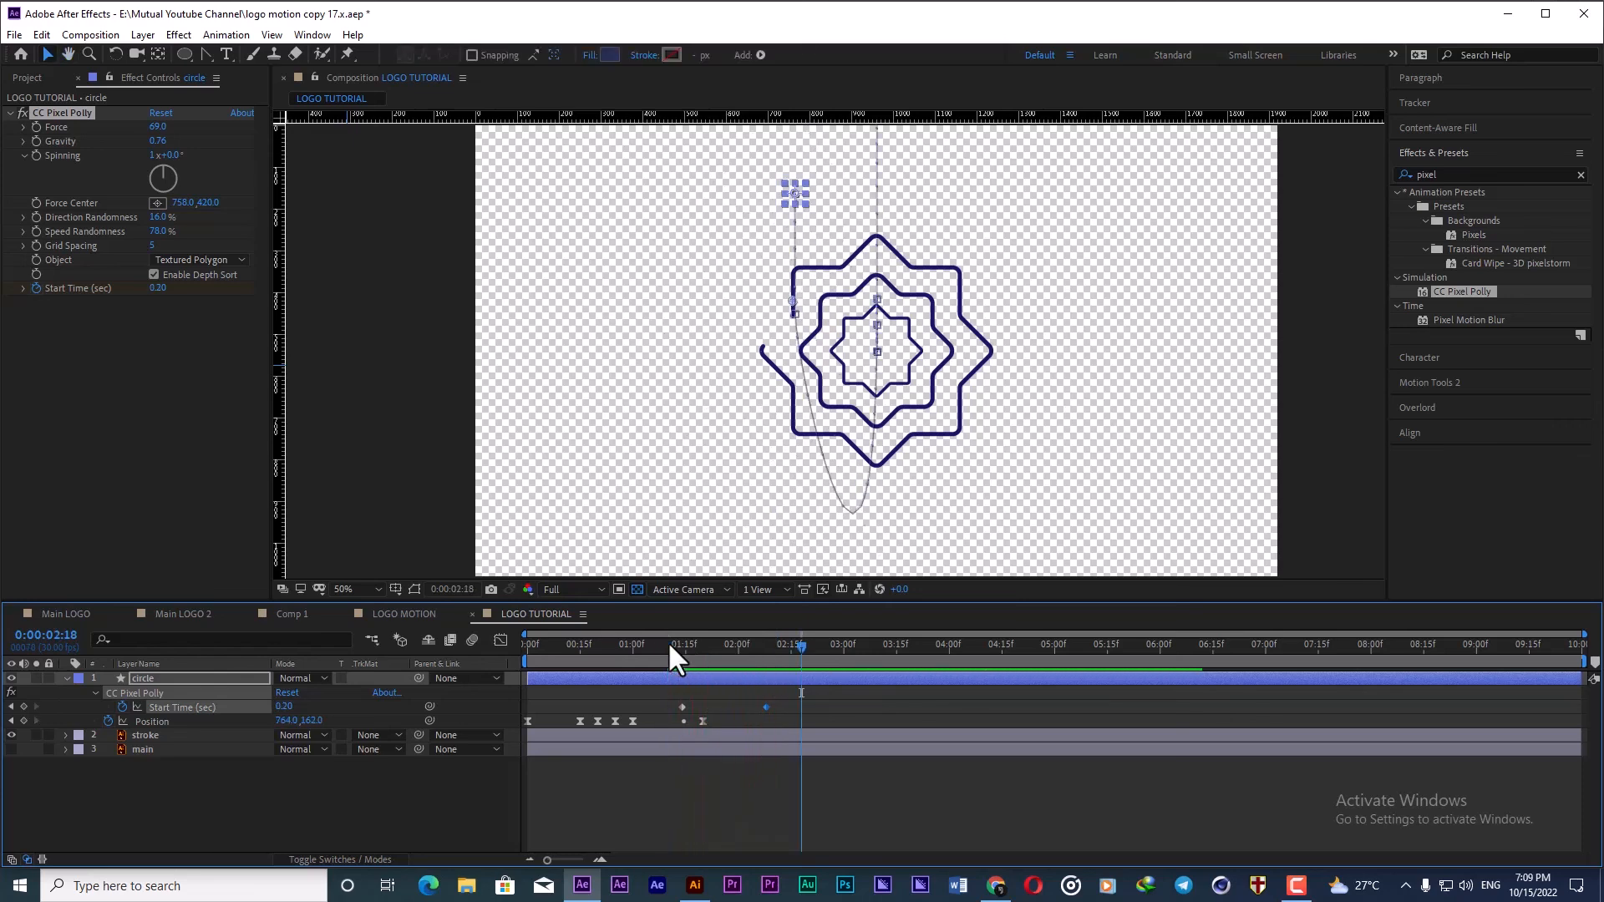
key(ctrl+z)
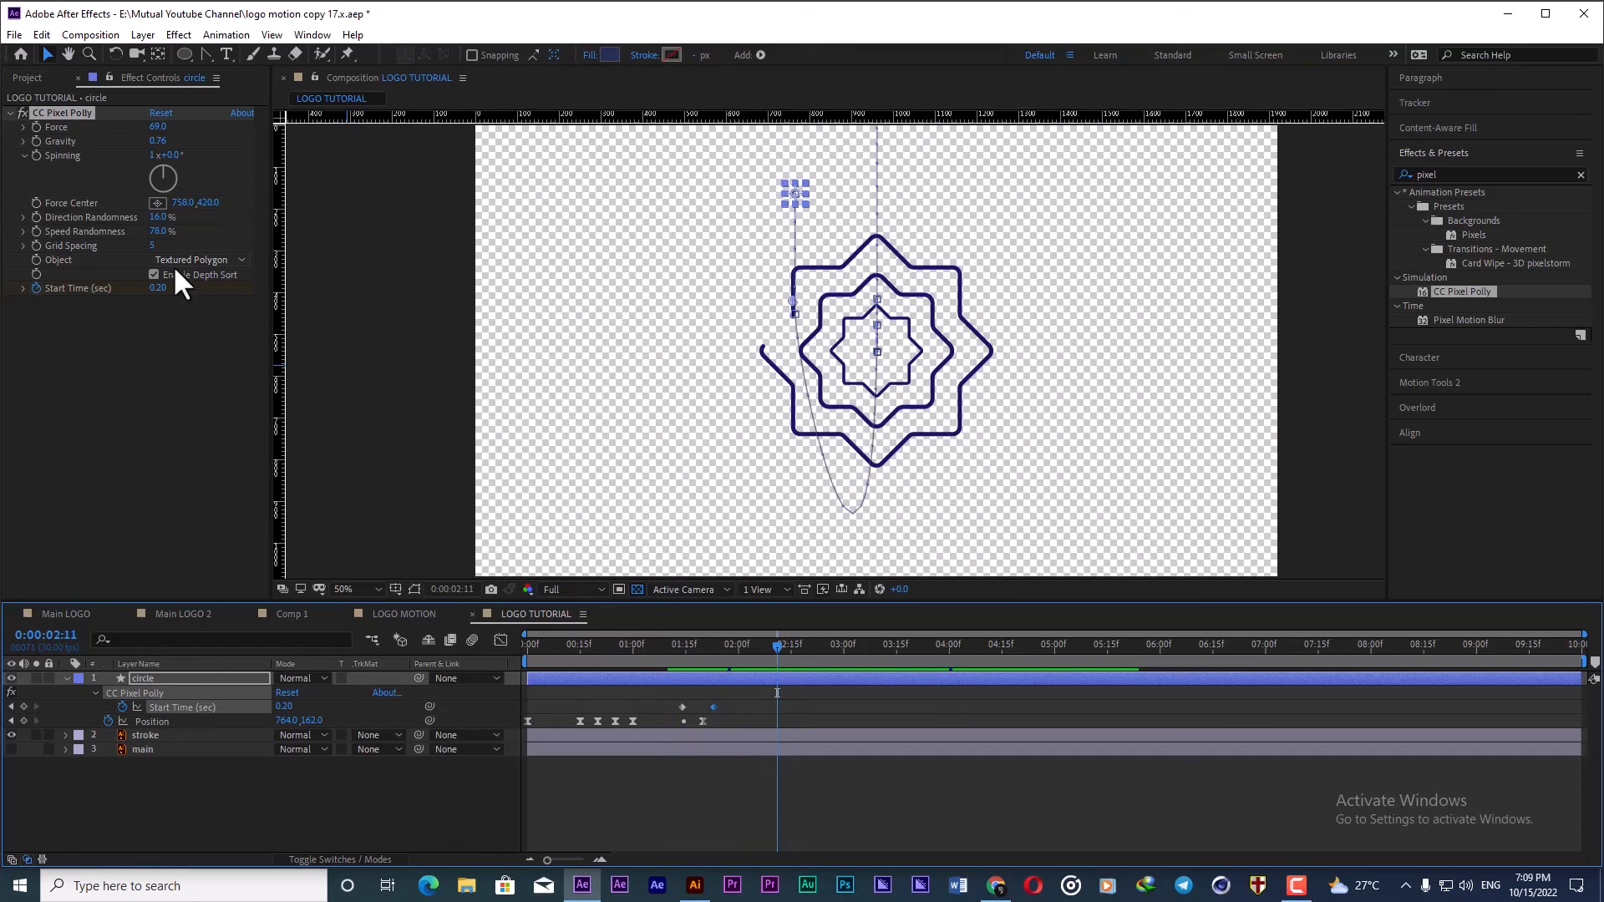
Step: Set the CC Pixel Polly Speed Randomness to 48% and preview the shatter from 0:00:01:07
drag(157, 232, 134, 230)
click(658, 656)
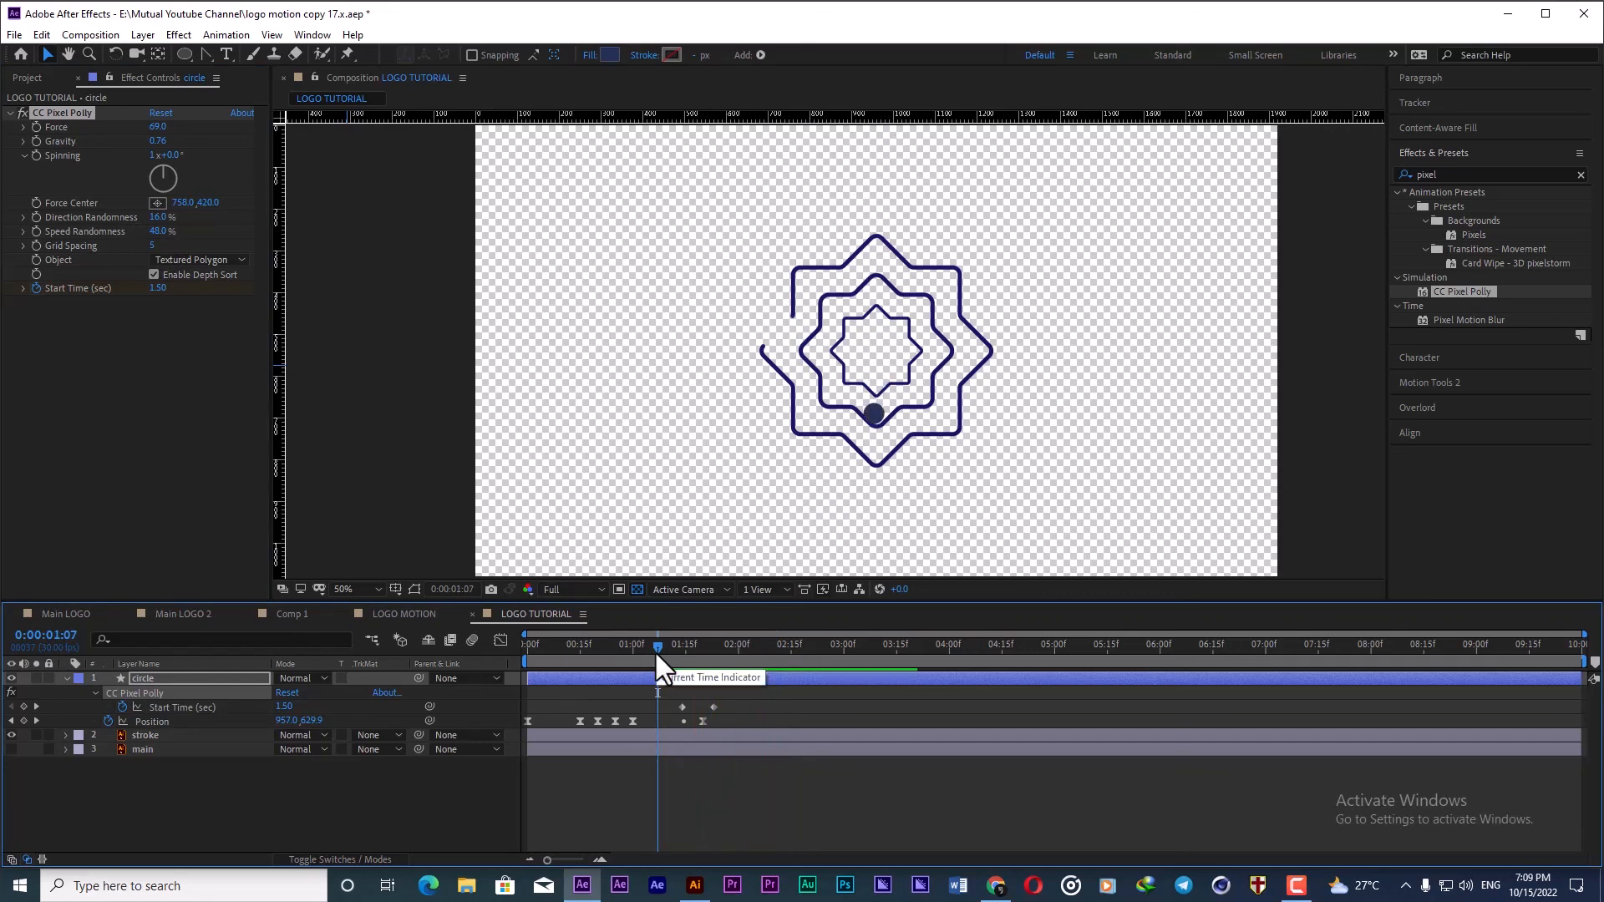
key(space)
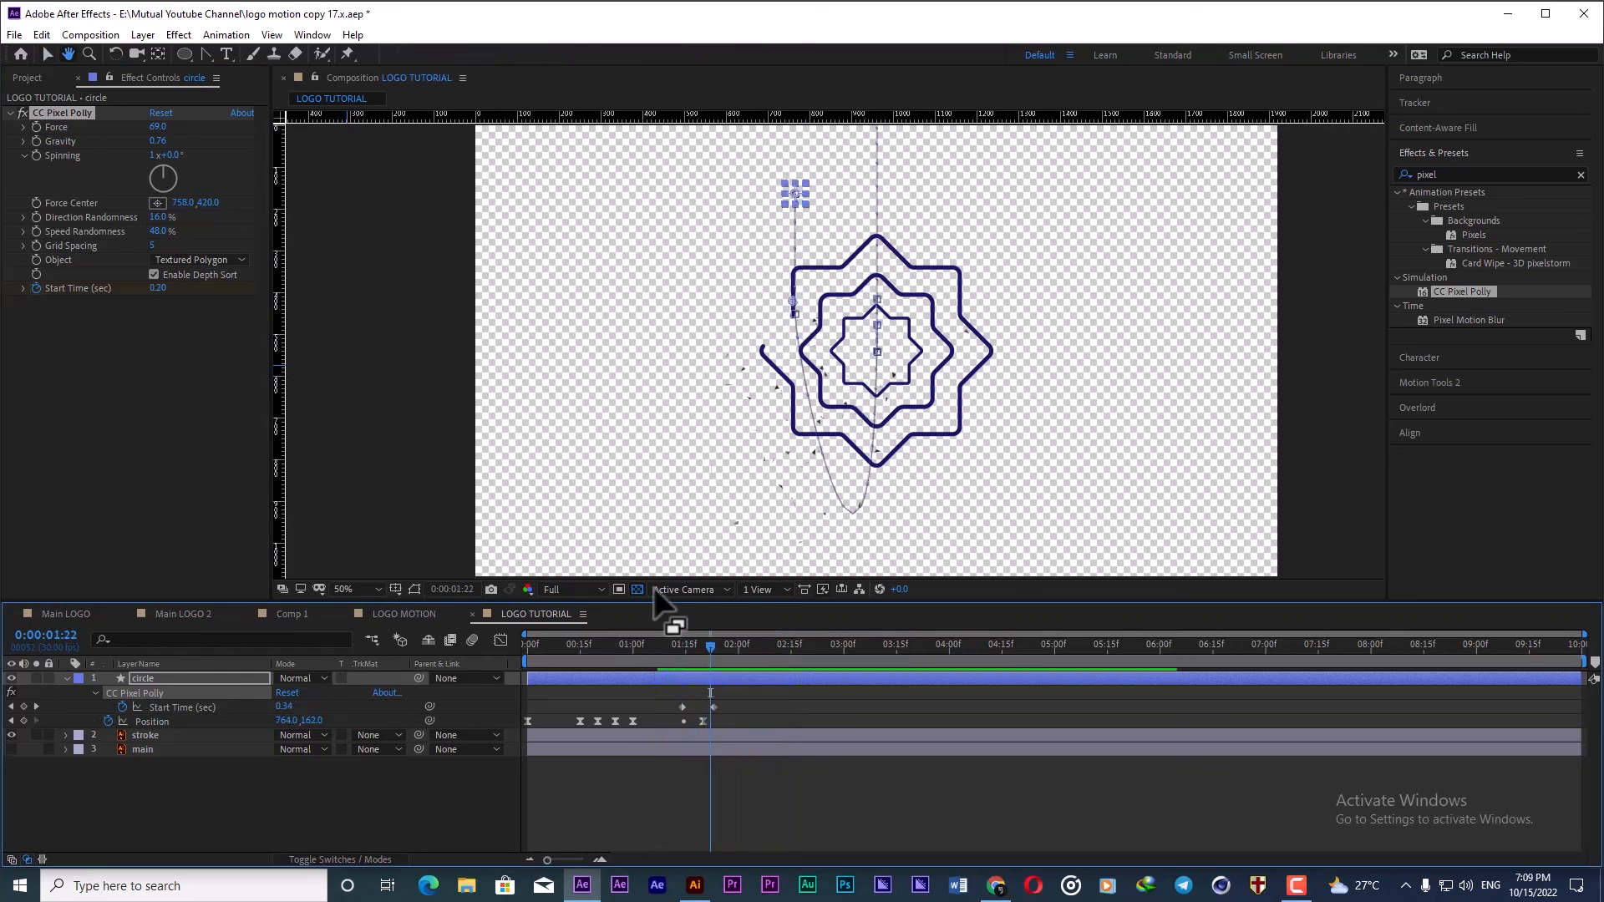
Step: Set the CC Pixel Polly Gravity to 0.35 and preview the scattering pieces from 0:00:01:12
drag(165, 143, 132, 146)
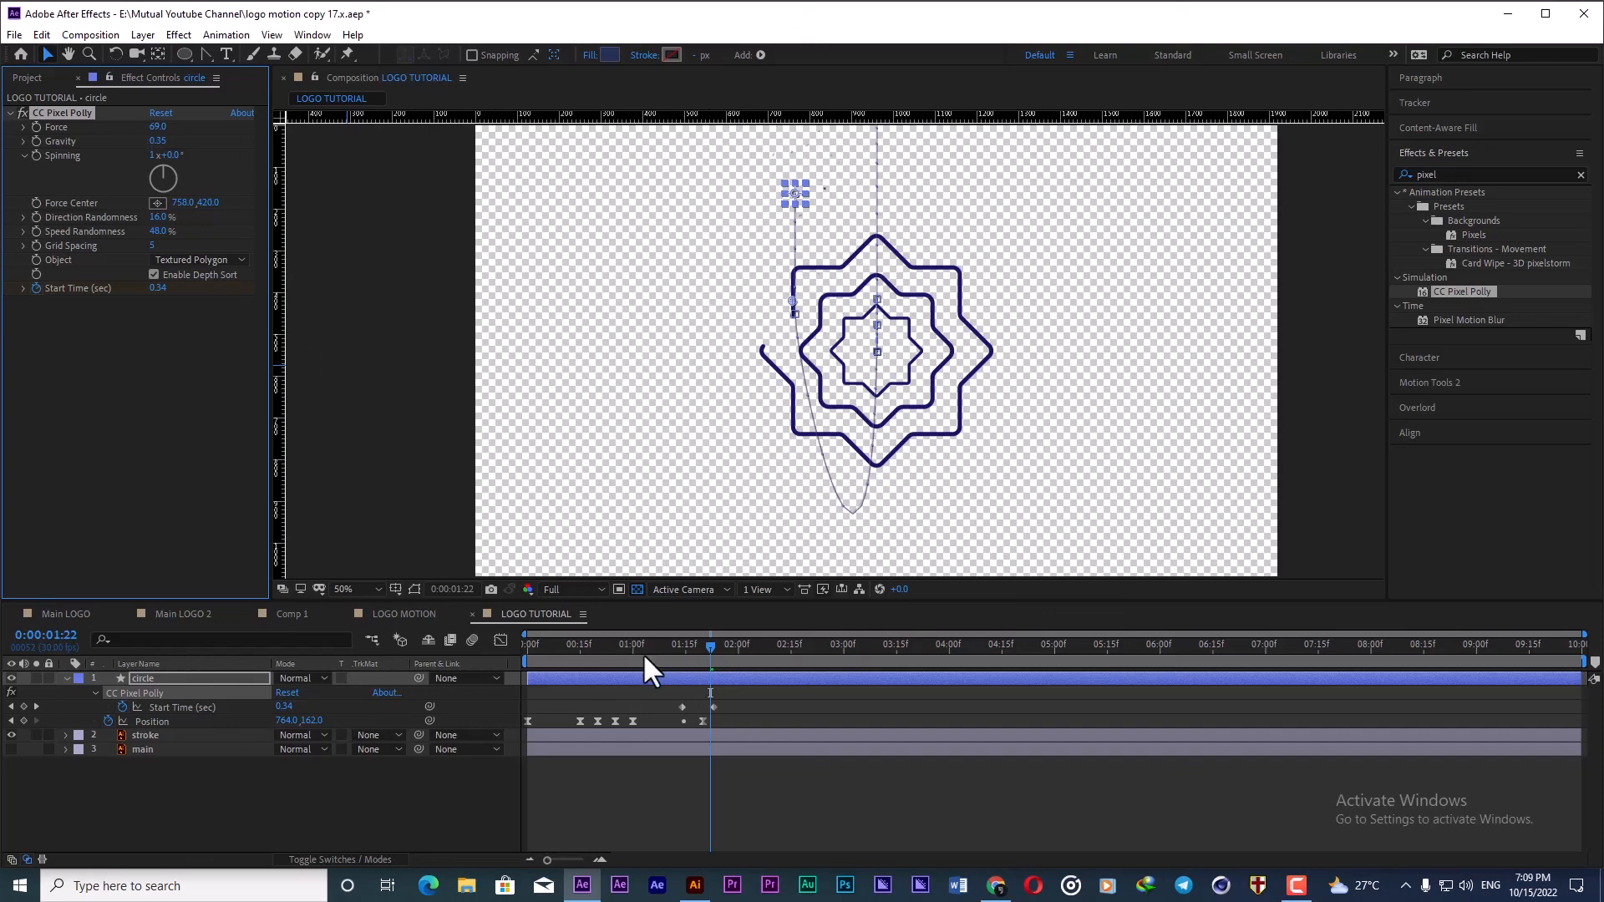
click(674, 660)
key(space)
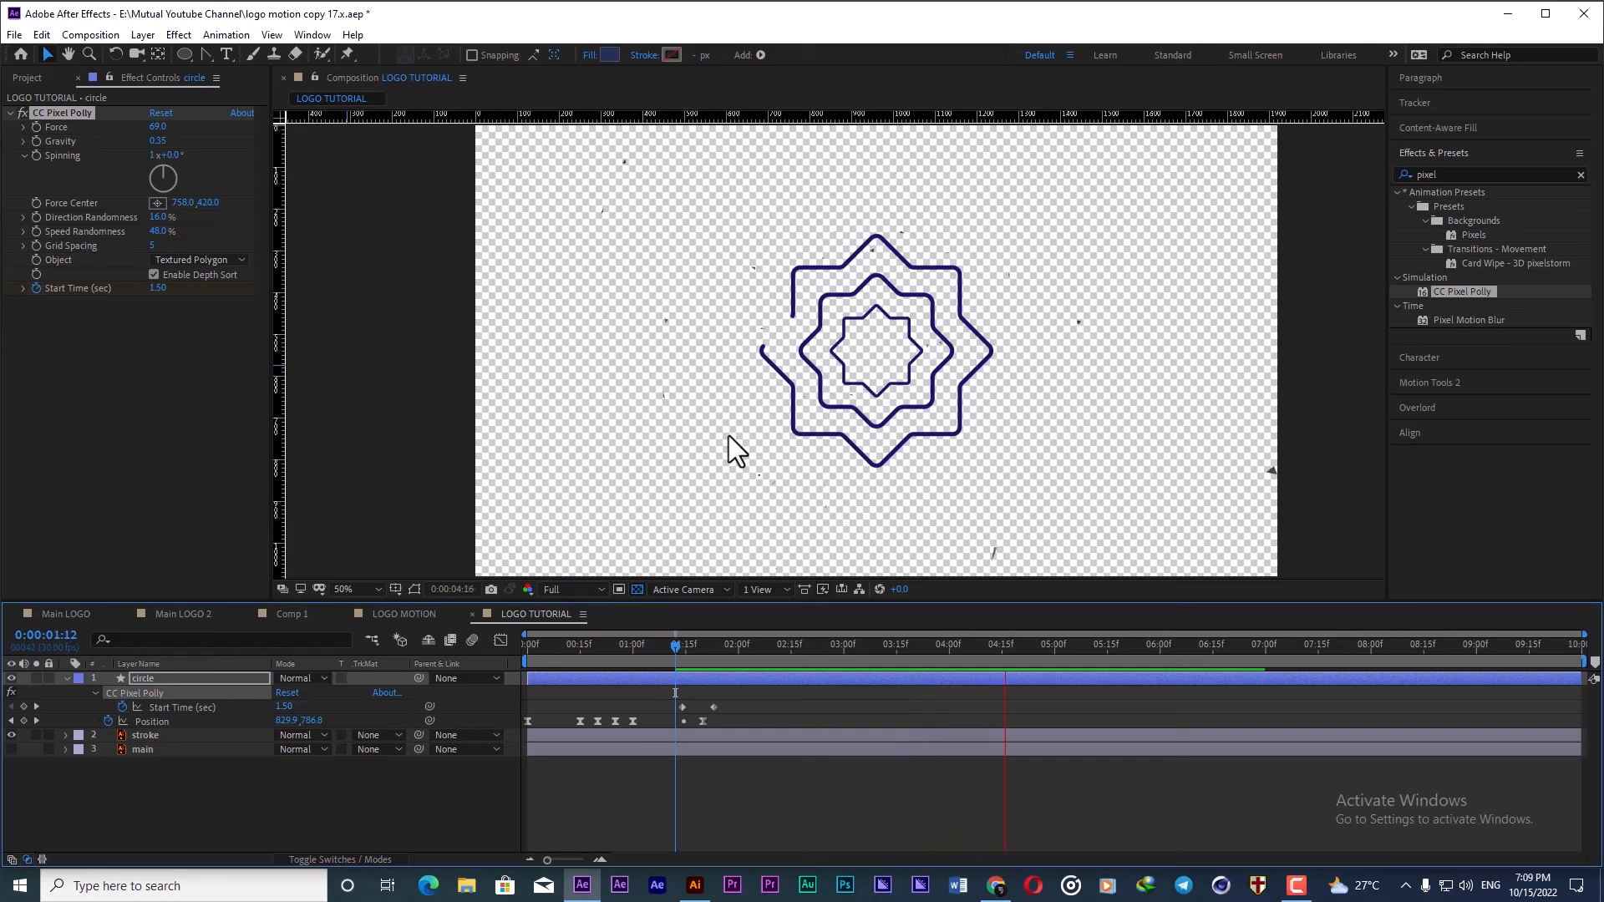
key(space)
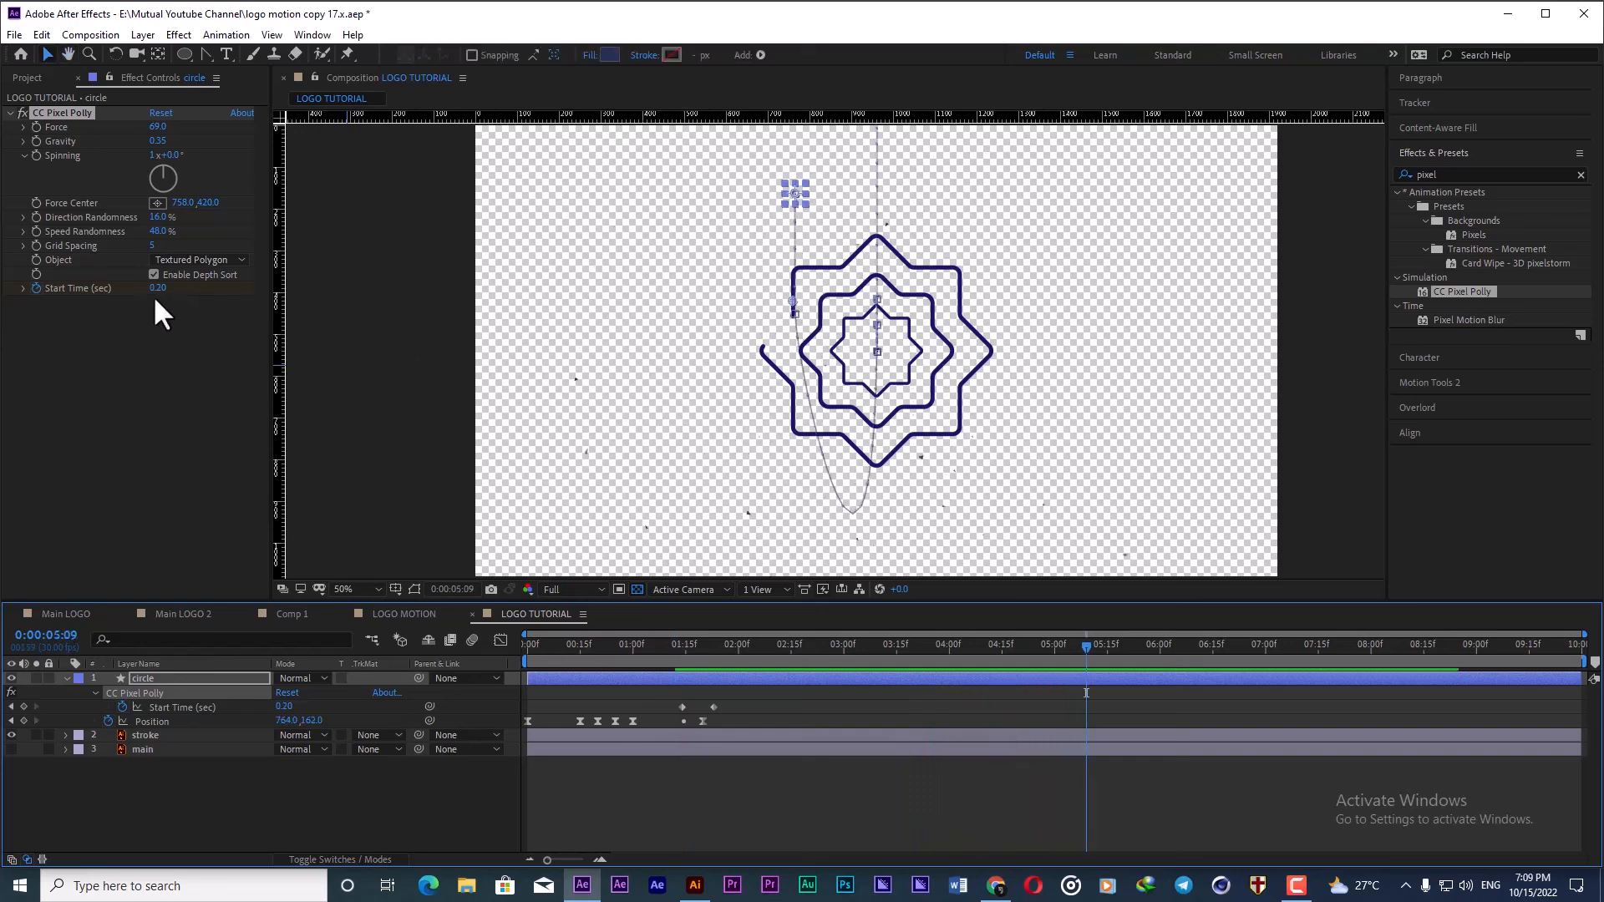
Step: Delete the Start Time keyframe at 0:00:01:23 and preview the shatter from 0:00:01:07
drag(723, 645, 713, 645)
click(709, 701)
click(715, 707)
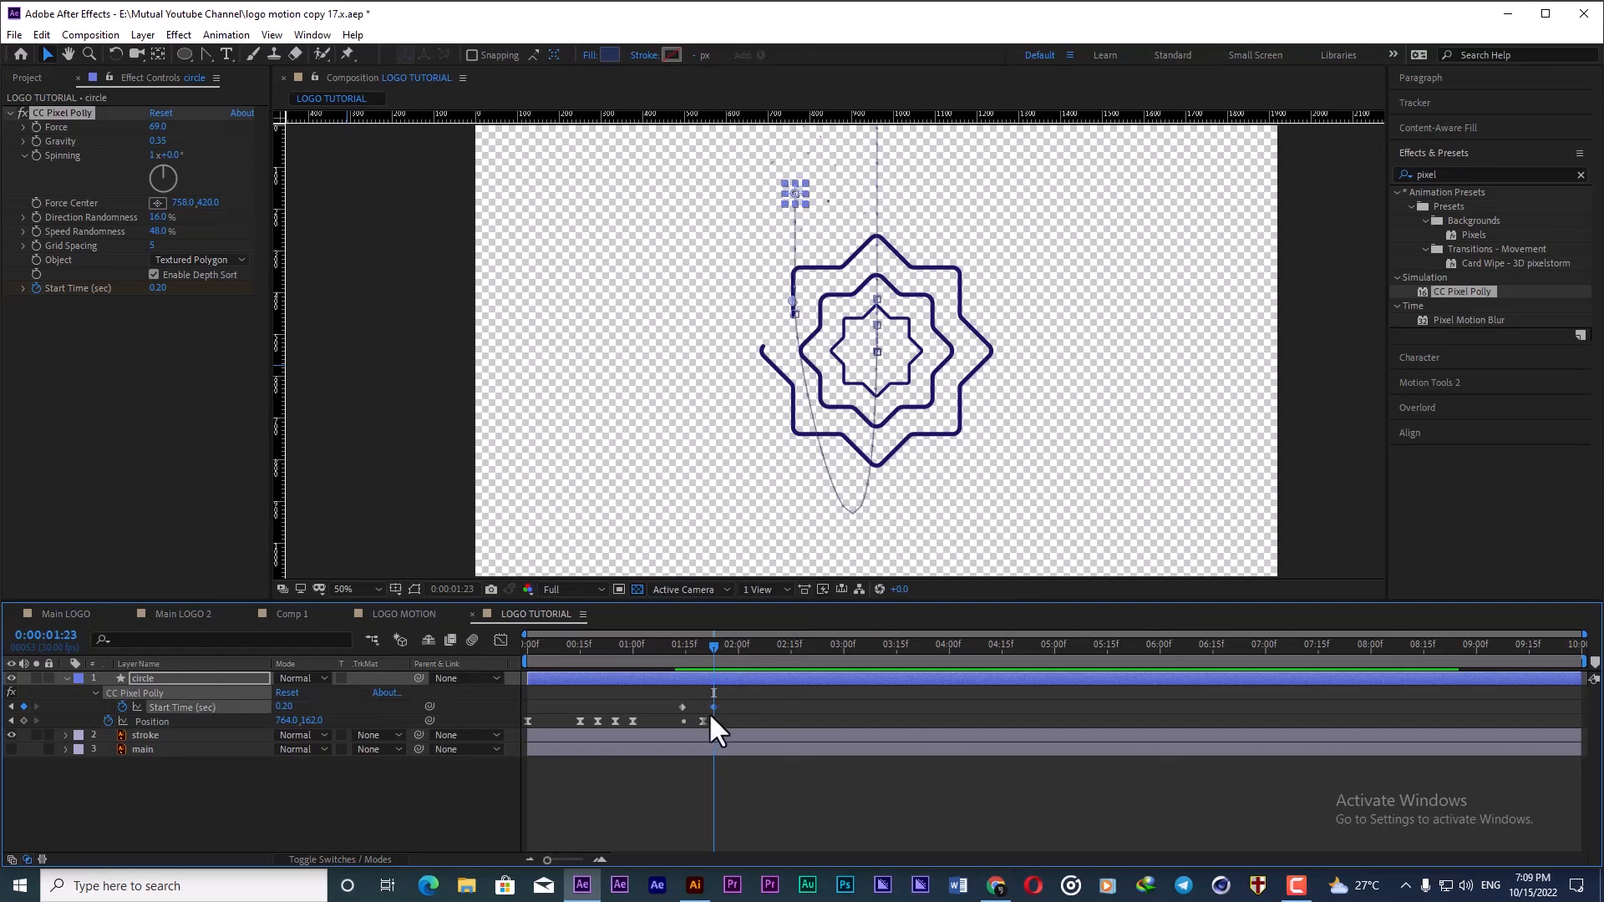
key(Delete)
click(657, 649)
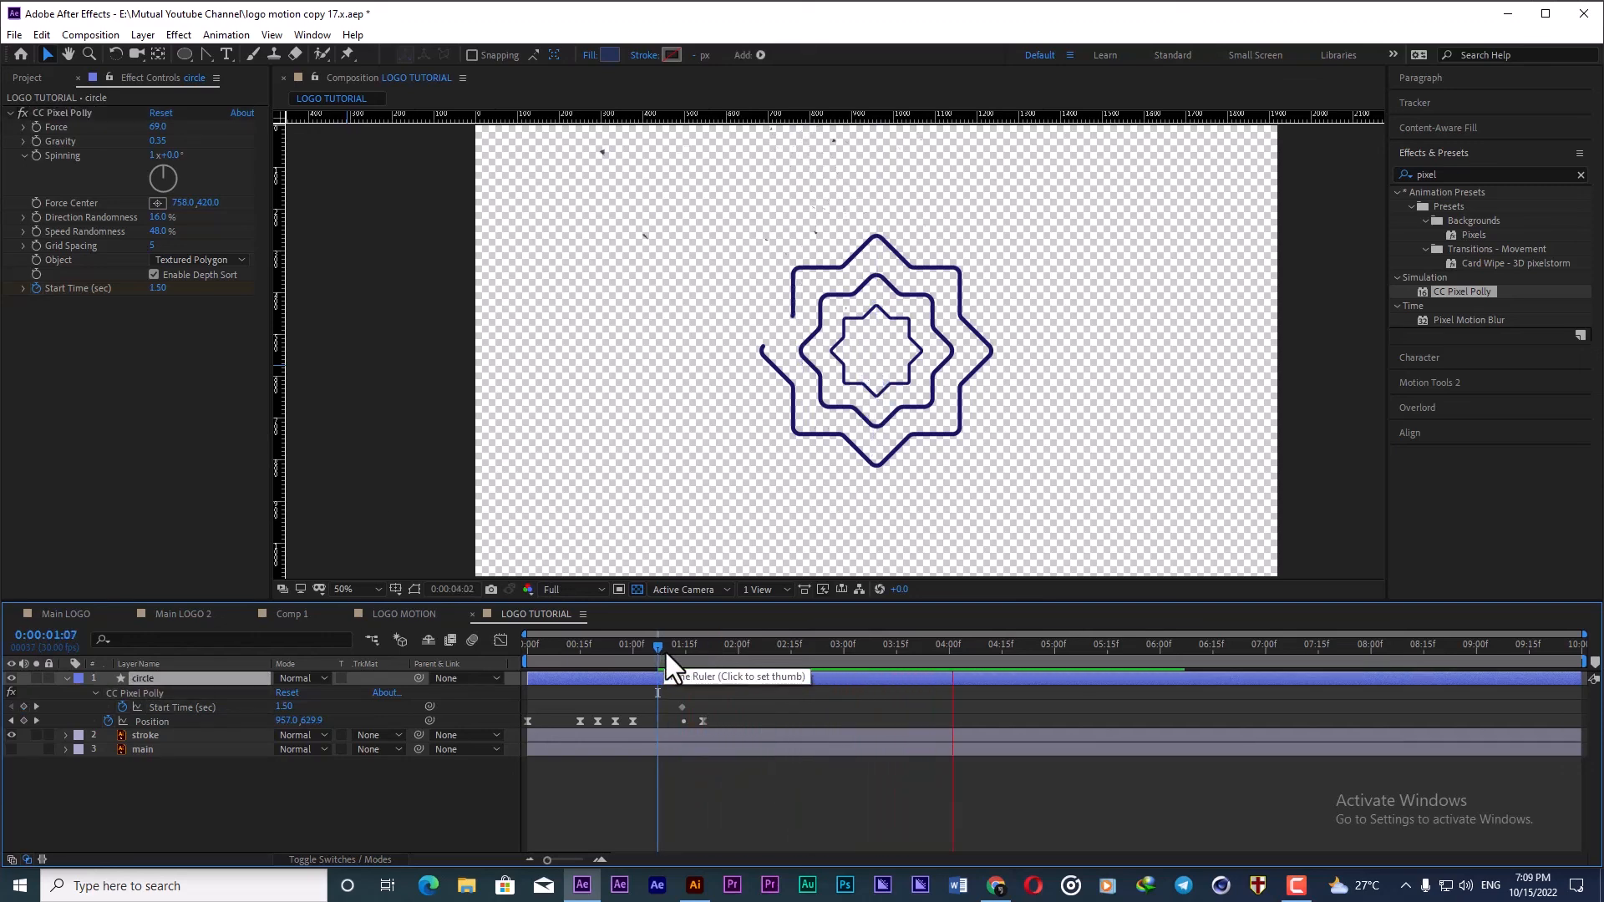
Step: Set the CC Pixel Polly Force to 89 and Gravity to 0.84, and preview the shatter from 0:00:01:07
drag(665, 649, 695, 654)
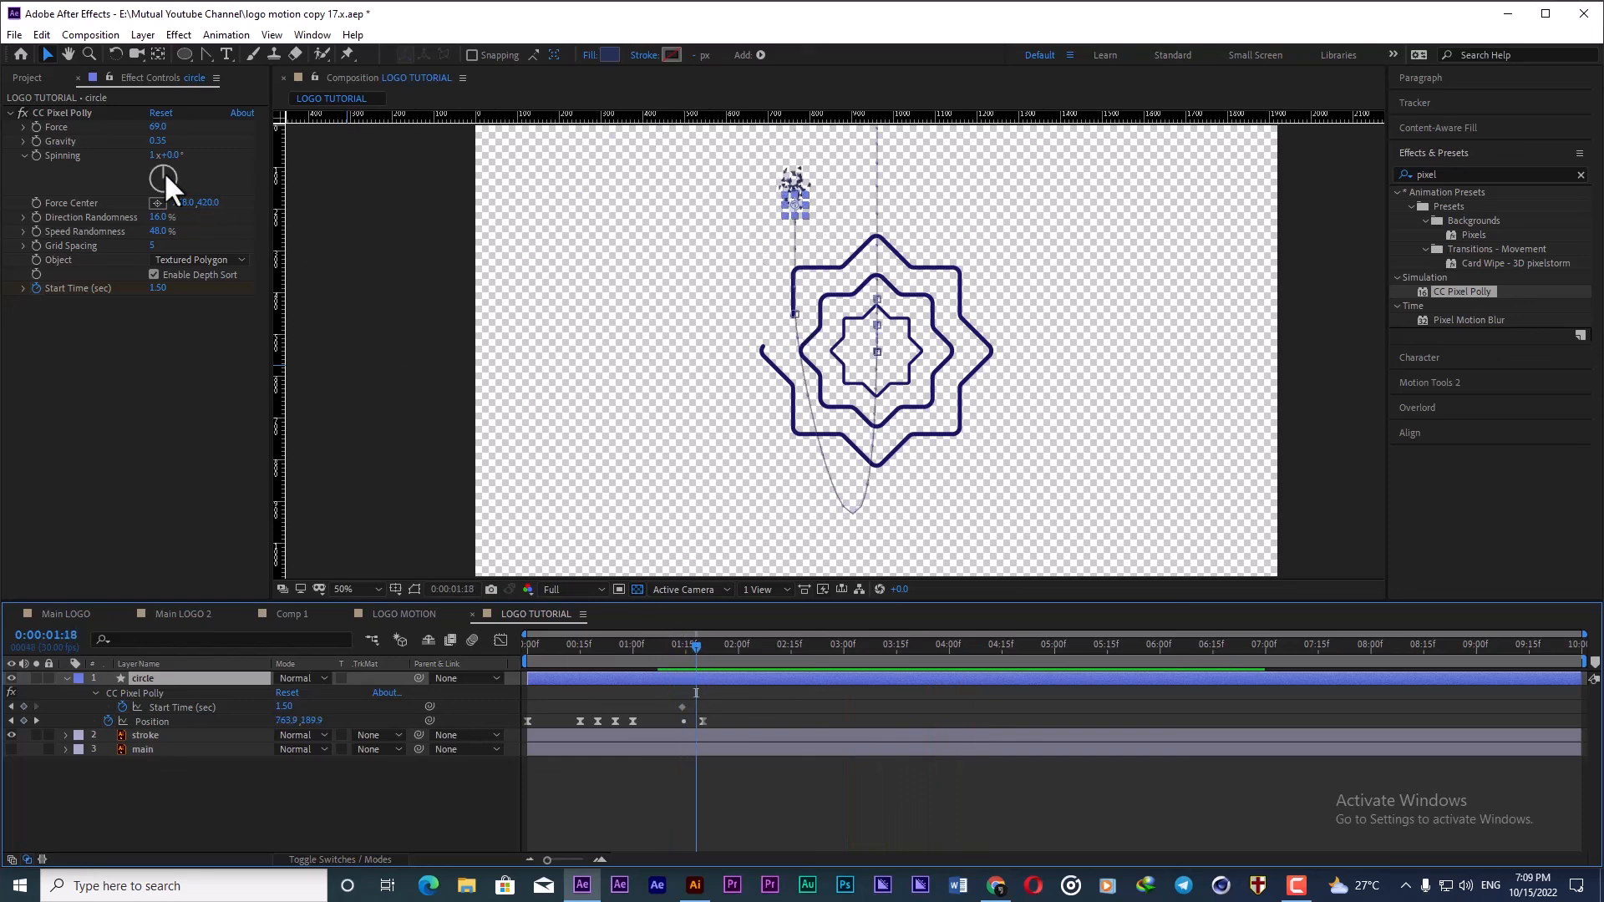
drag(157, 127, 199, 144)
click(655, 651)
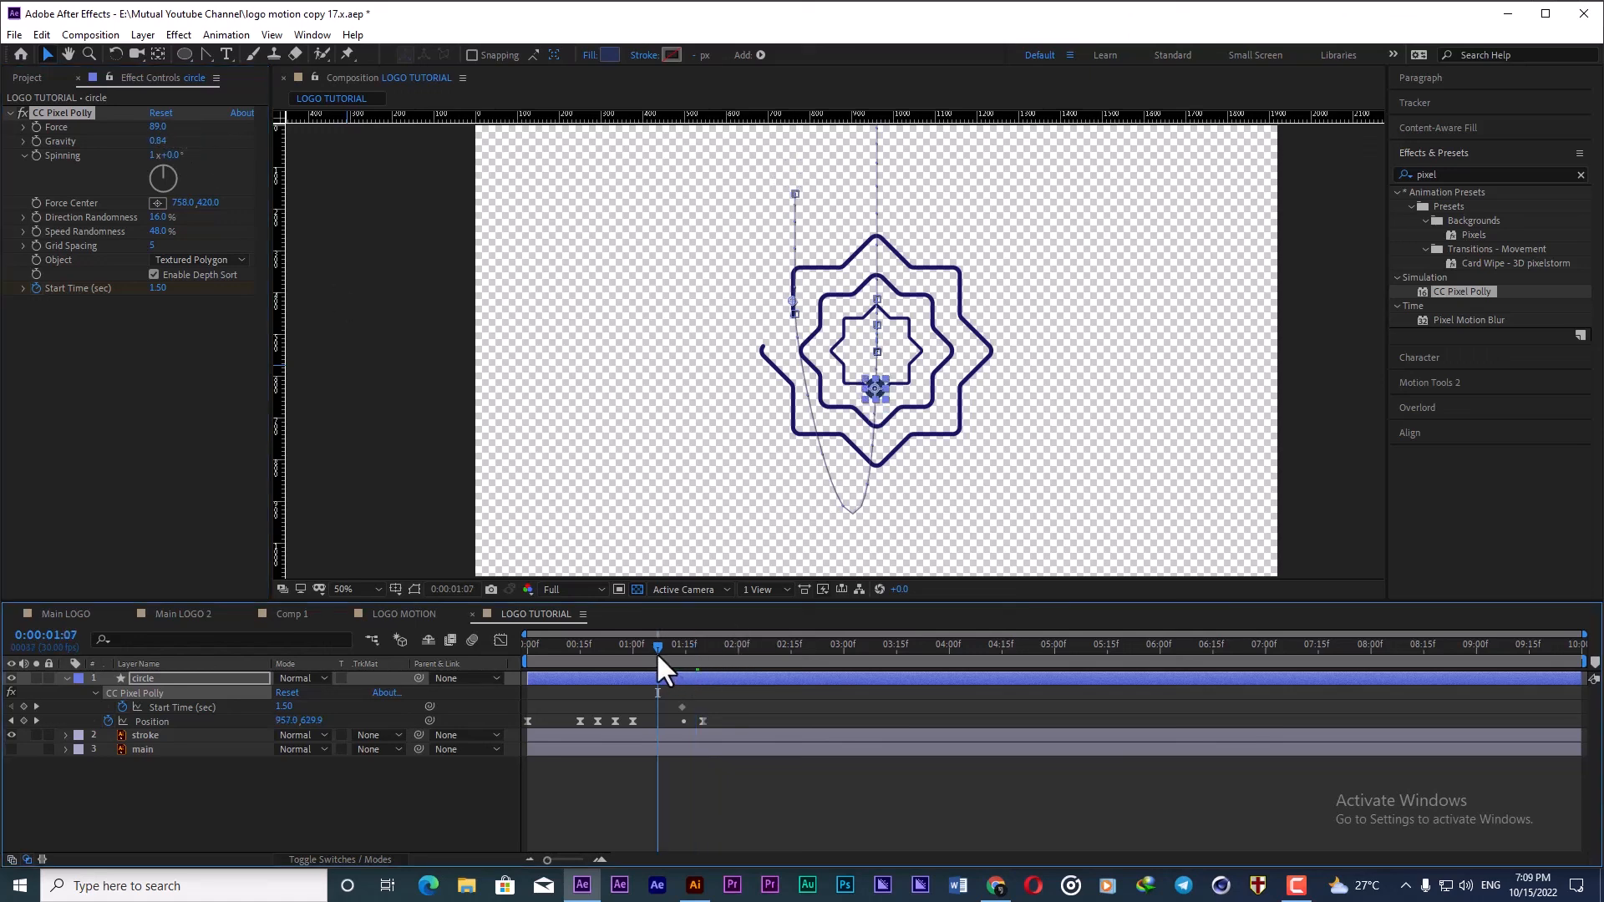
key(space)
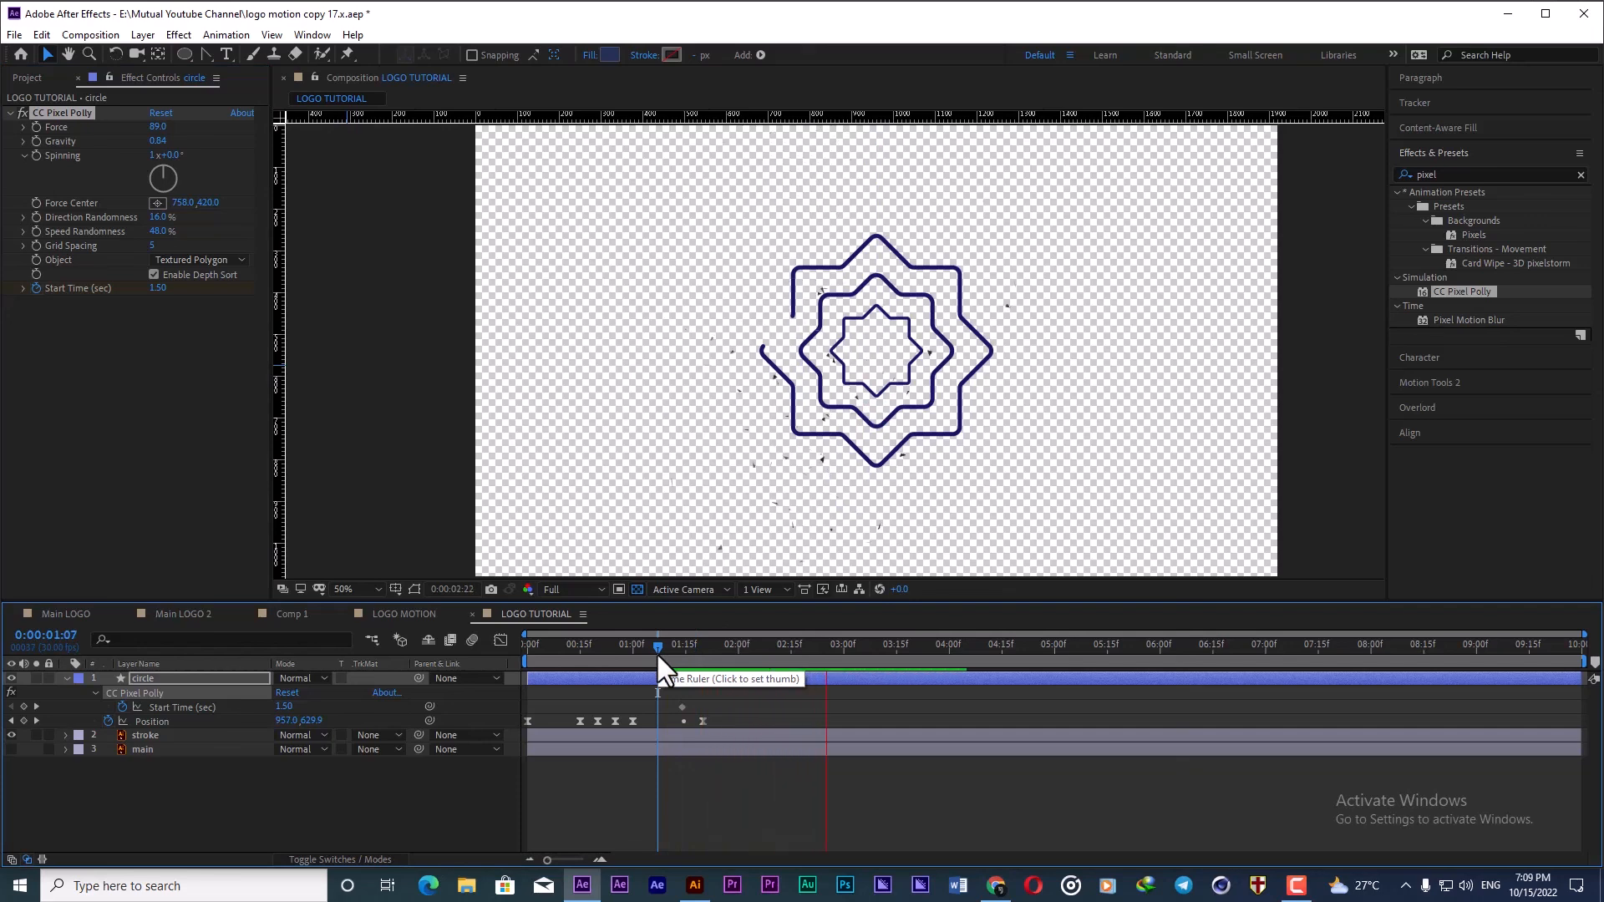
key(space)
key(space)
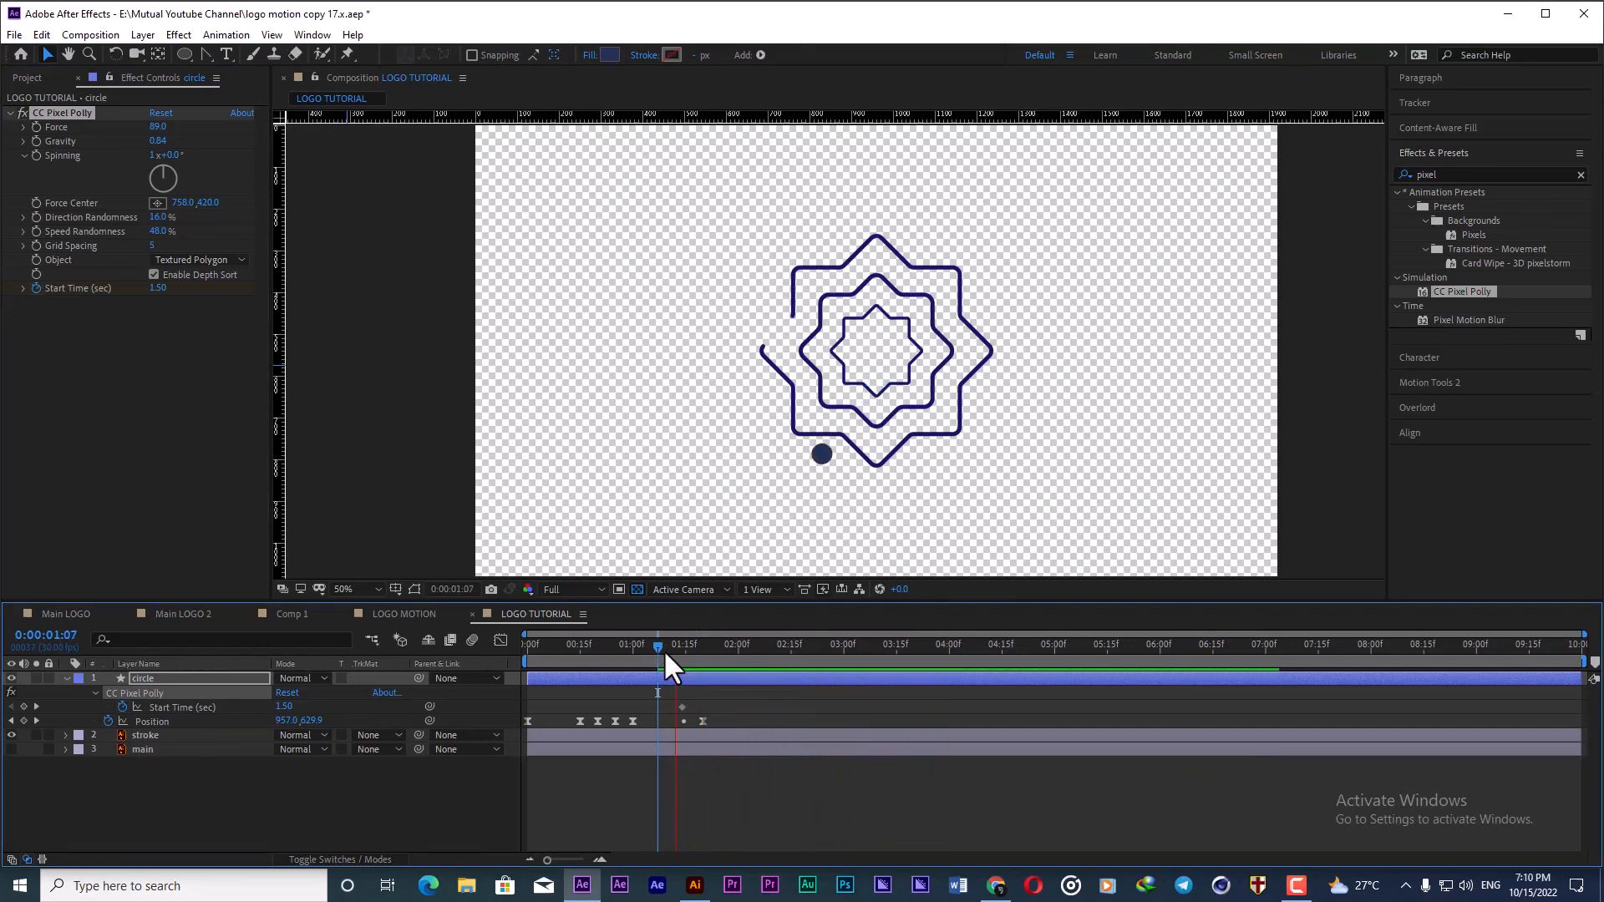
Step: At 0:00:01:14, create a shape layer from the stroke vector layer and delete the original stroke layer
click(678, 650)
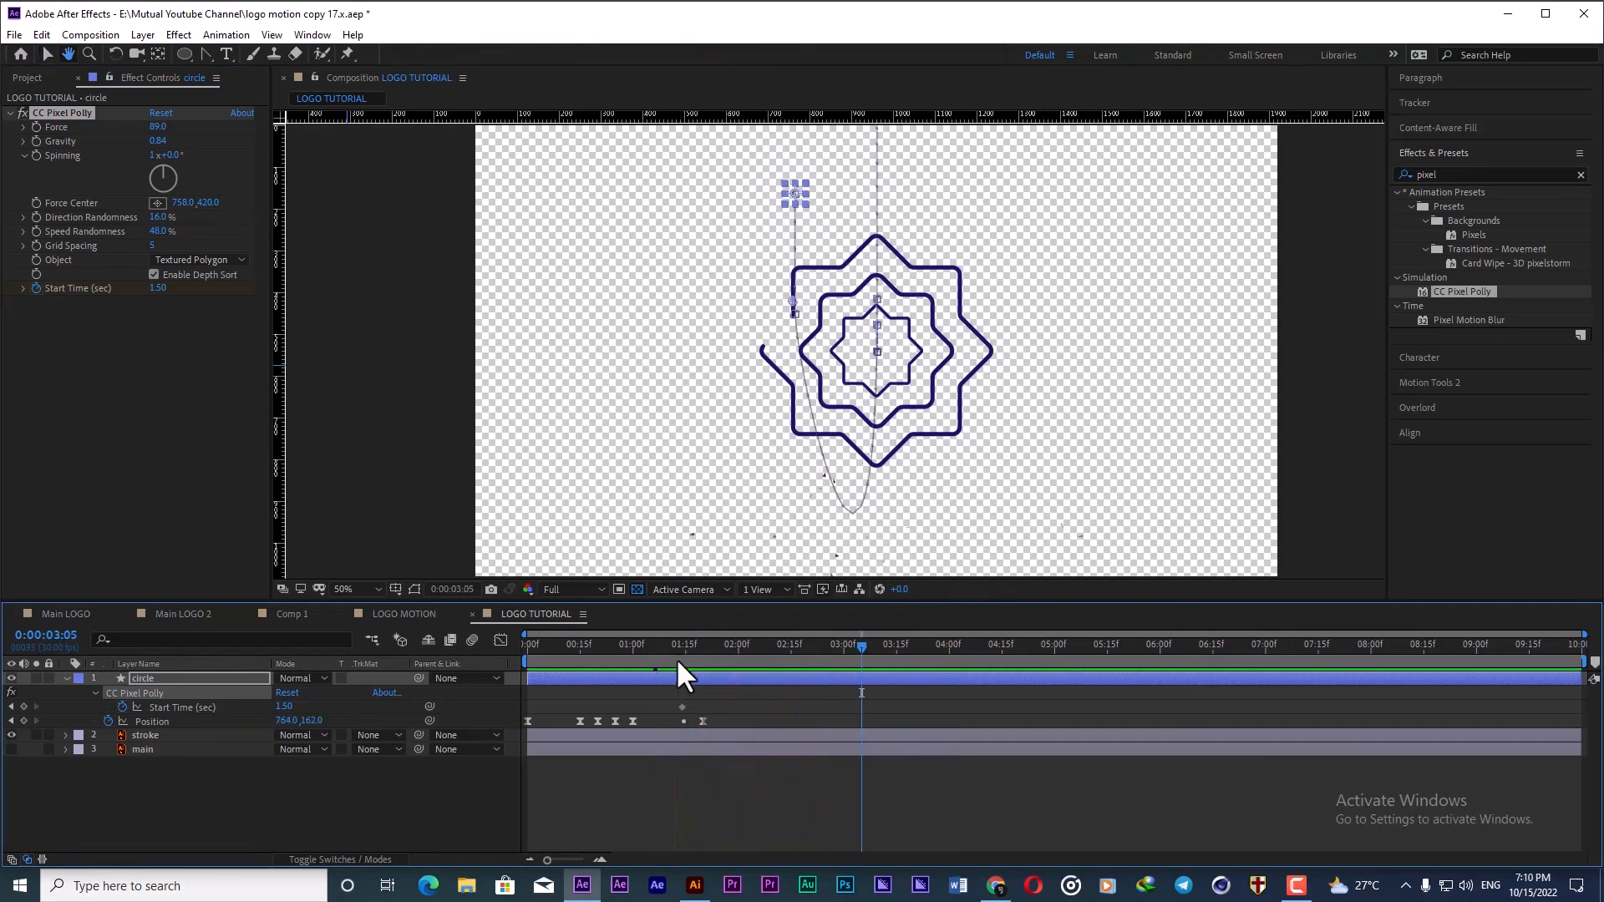
click(143, 811)
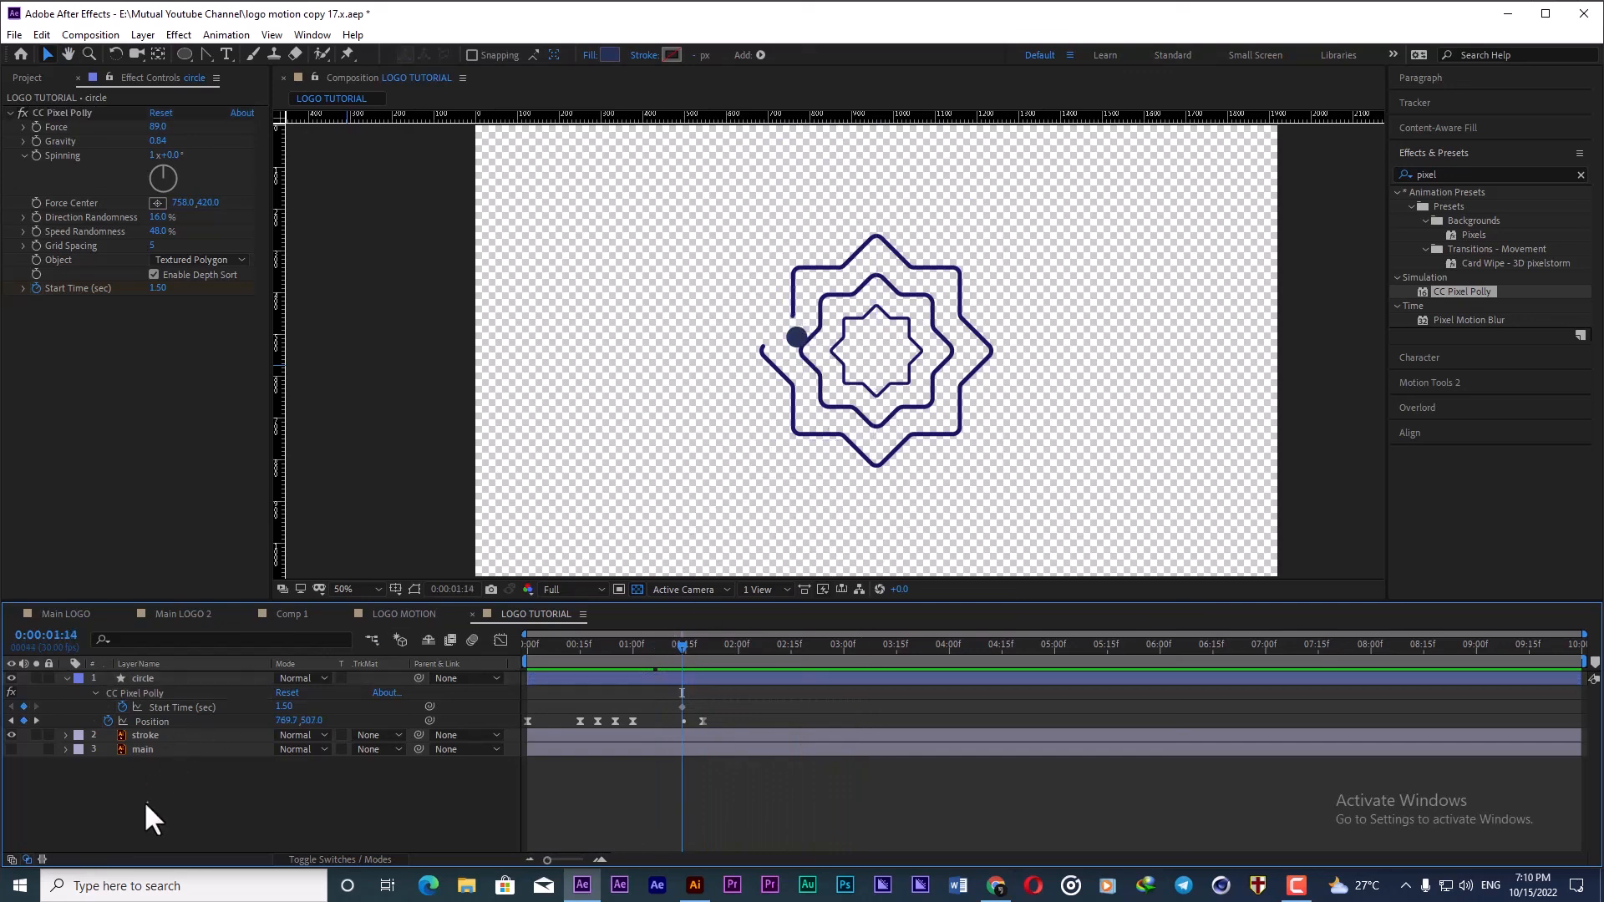
right_click(133, 737)
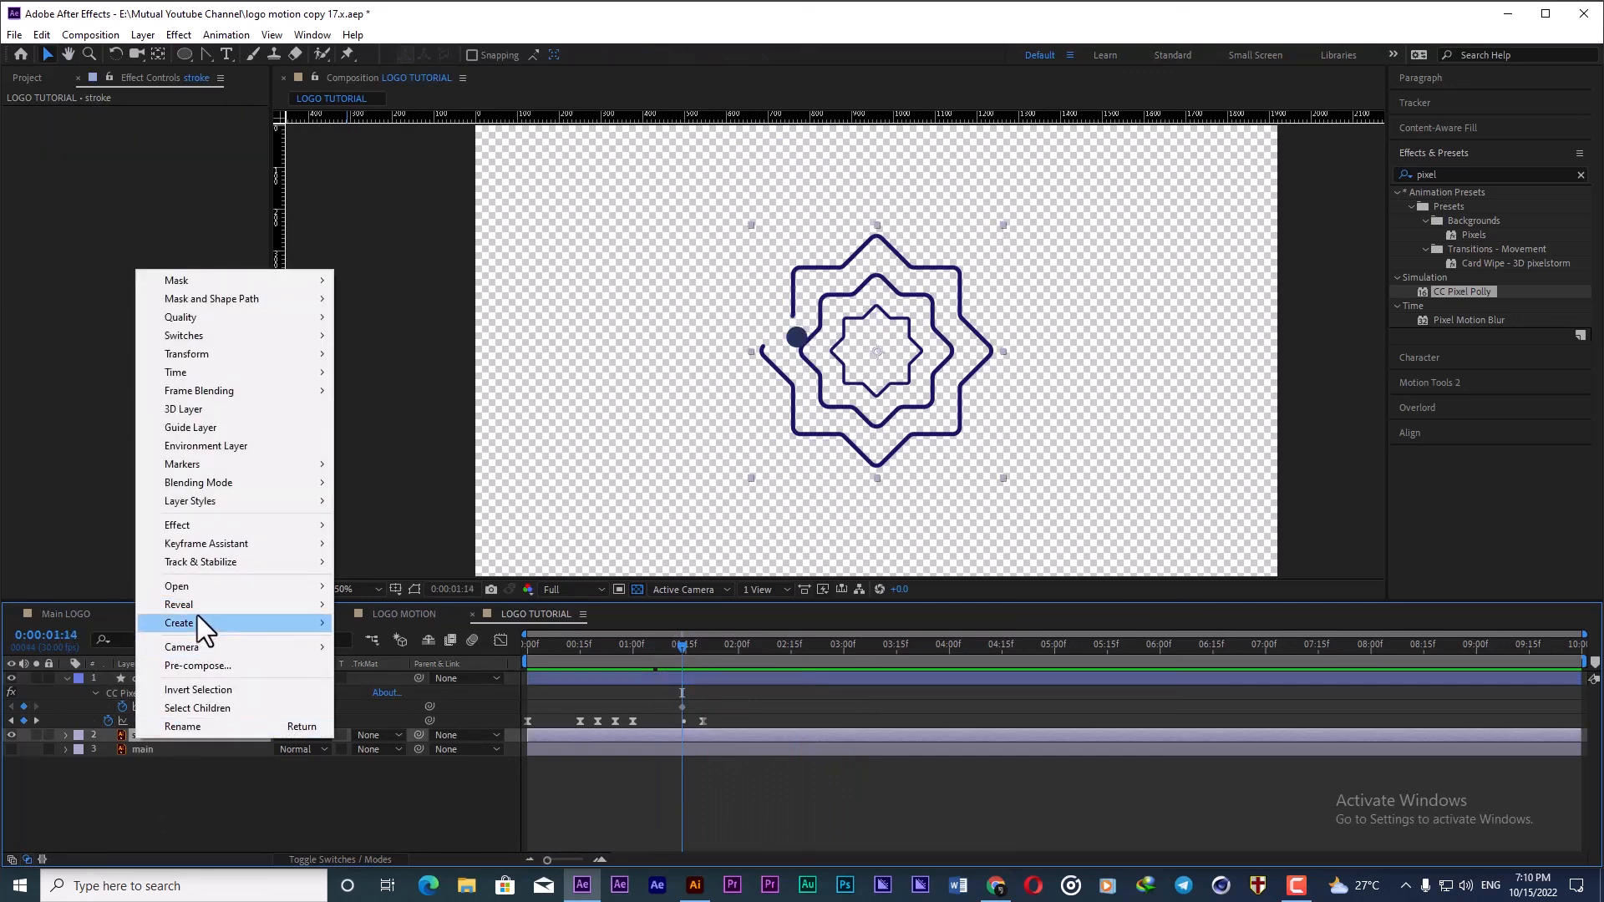
mouse_move(209, 605)
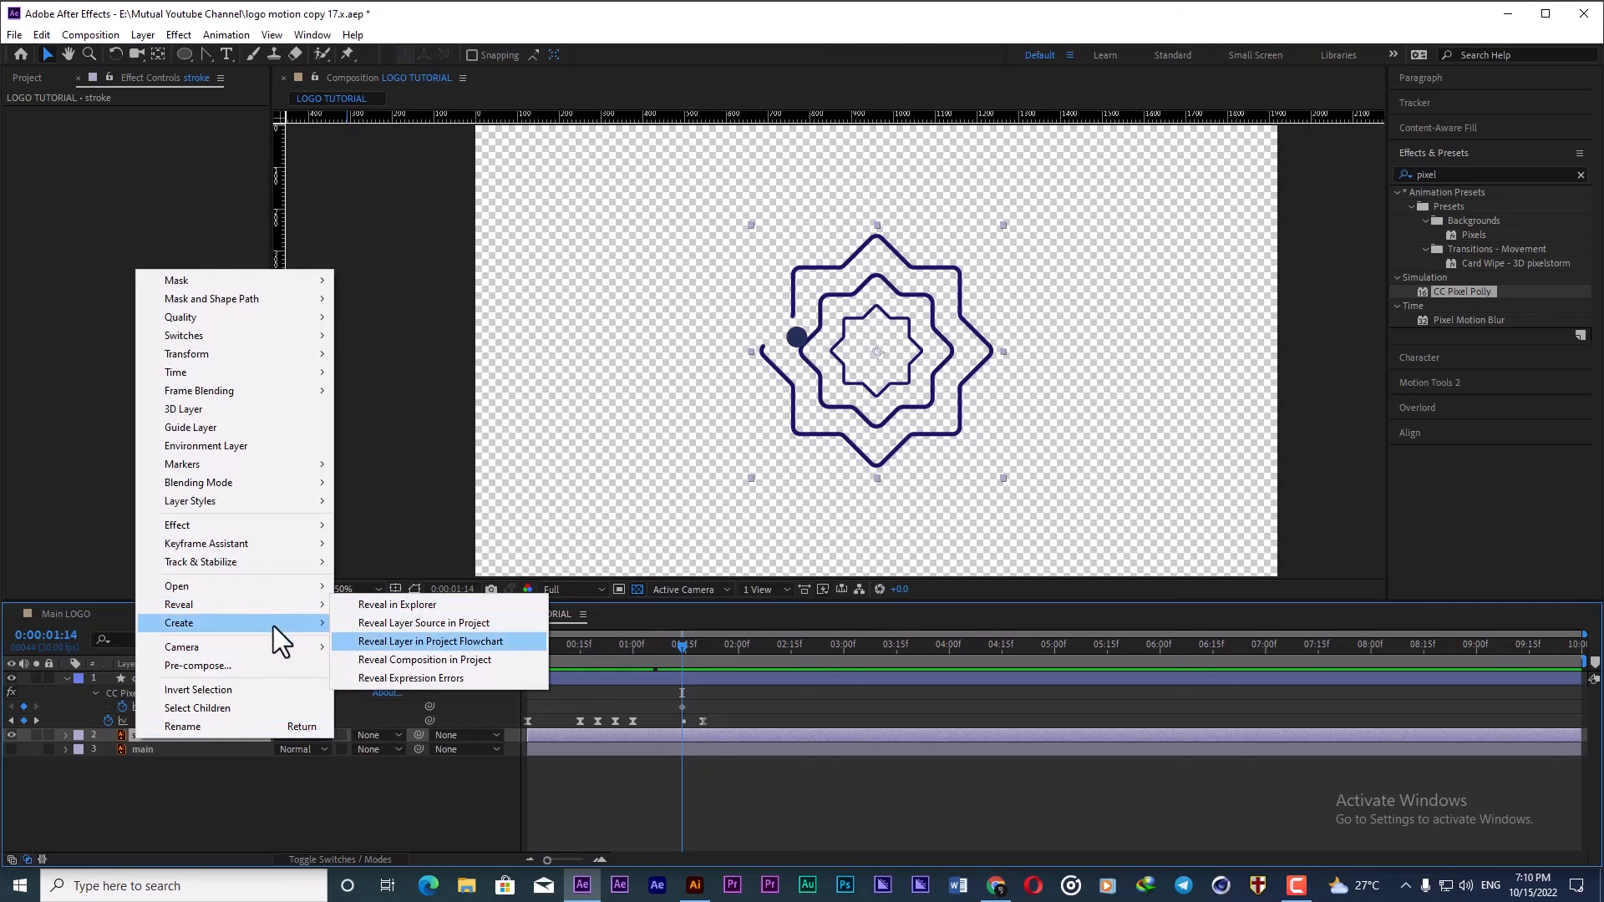
mouse_move(294, 624)
click(422, 679)
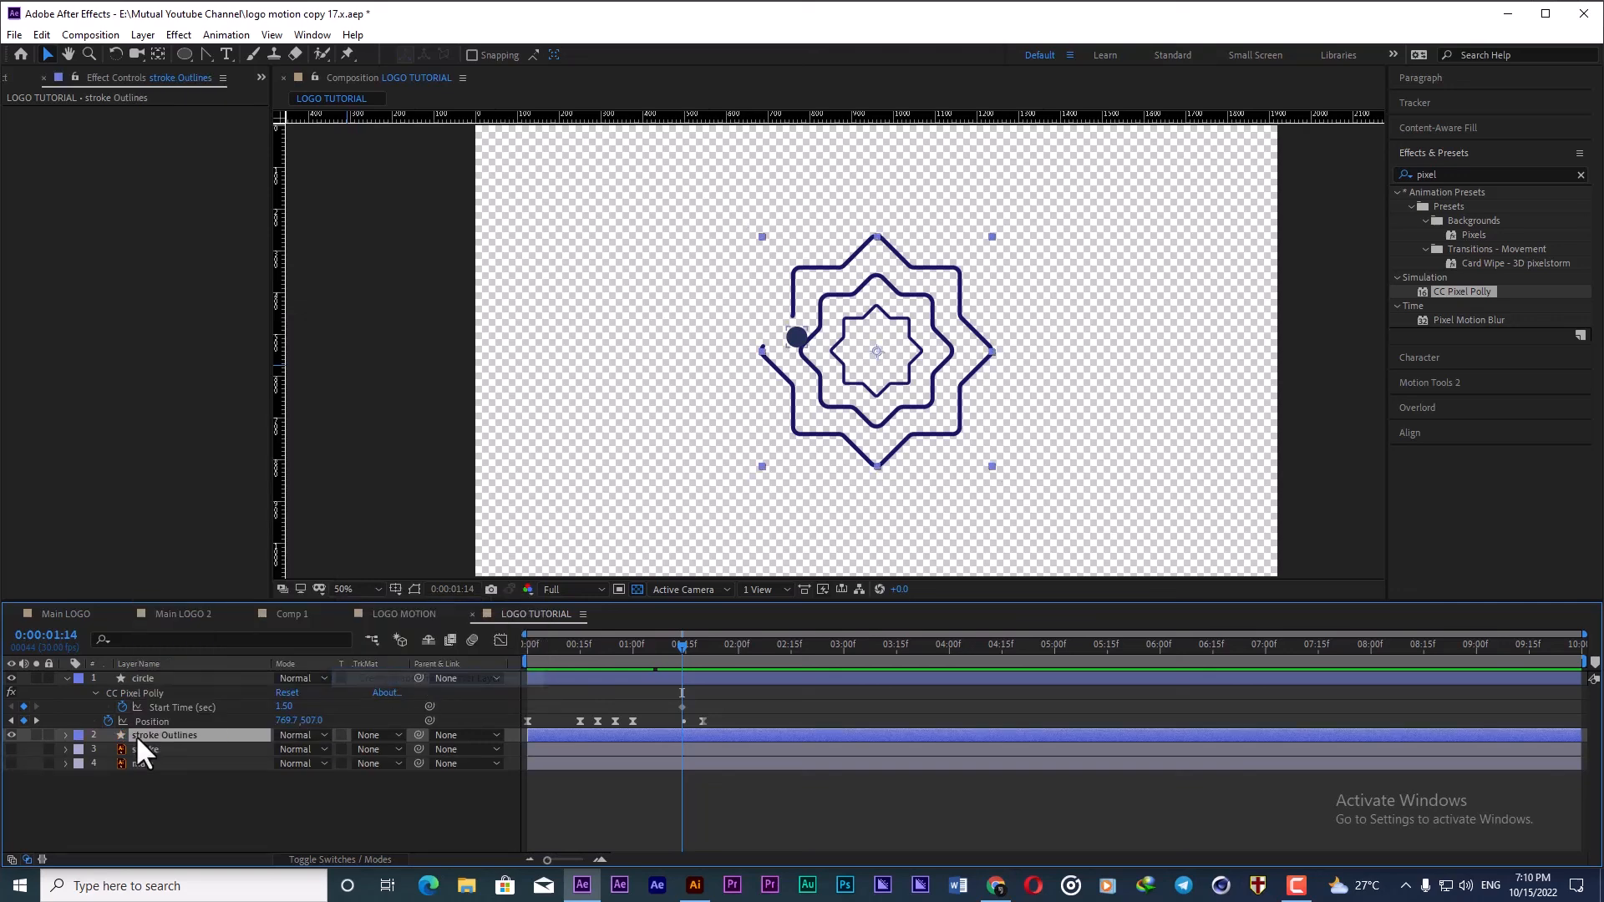
click(143, 750)
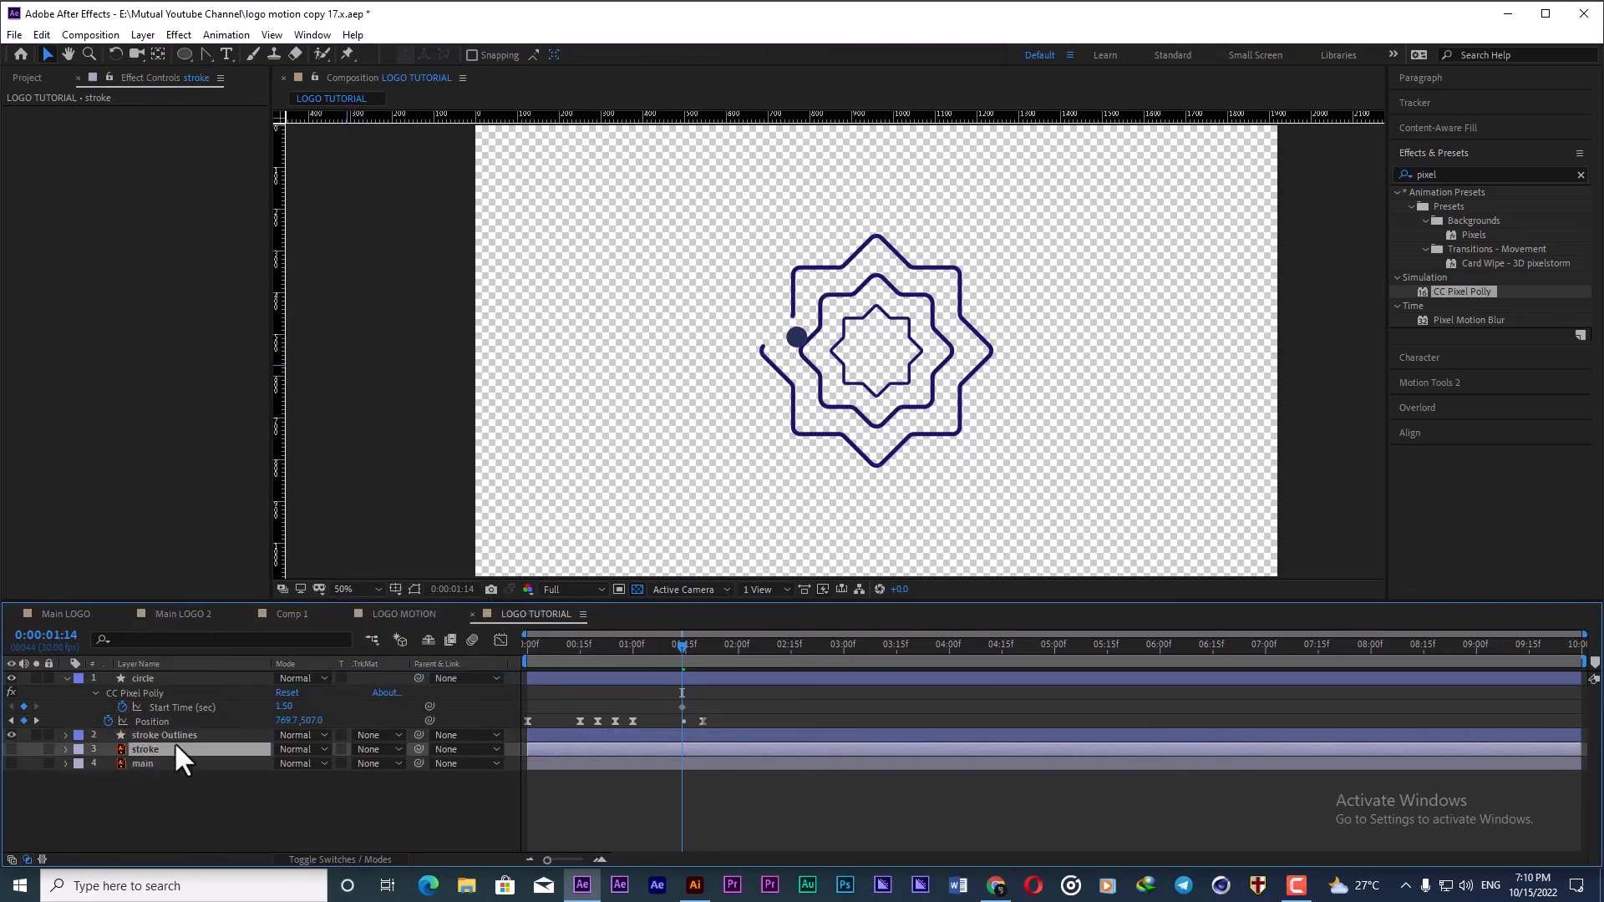
key(Delete)
Step: Add Trim Paths to Group 3 of the stroke Outlines layer and expand its properties
click(158, 734)
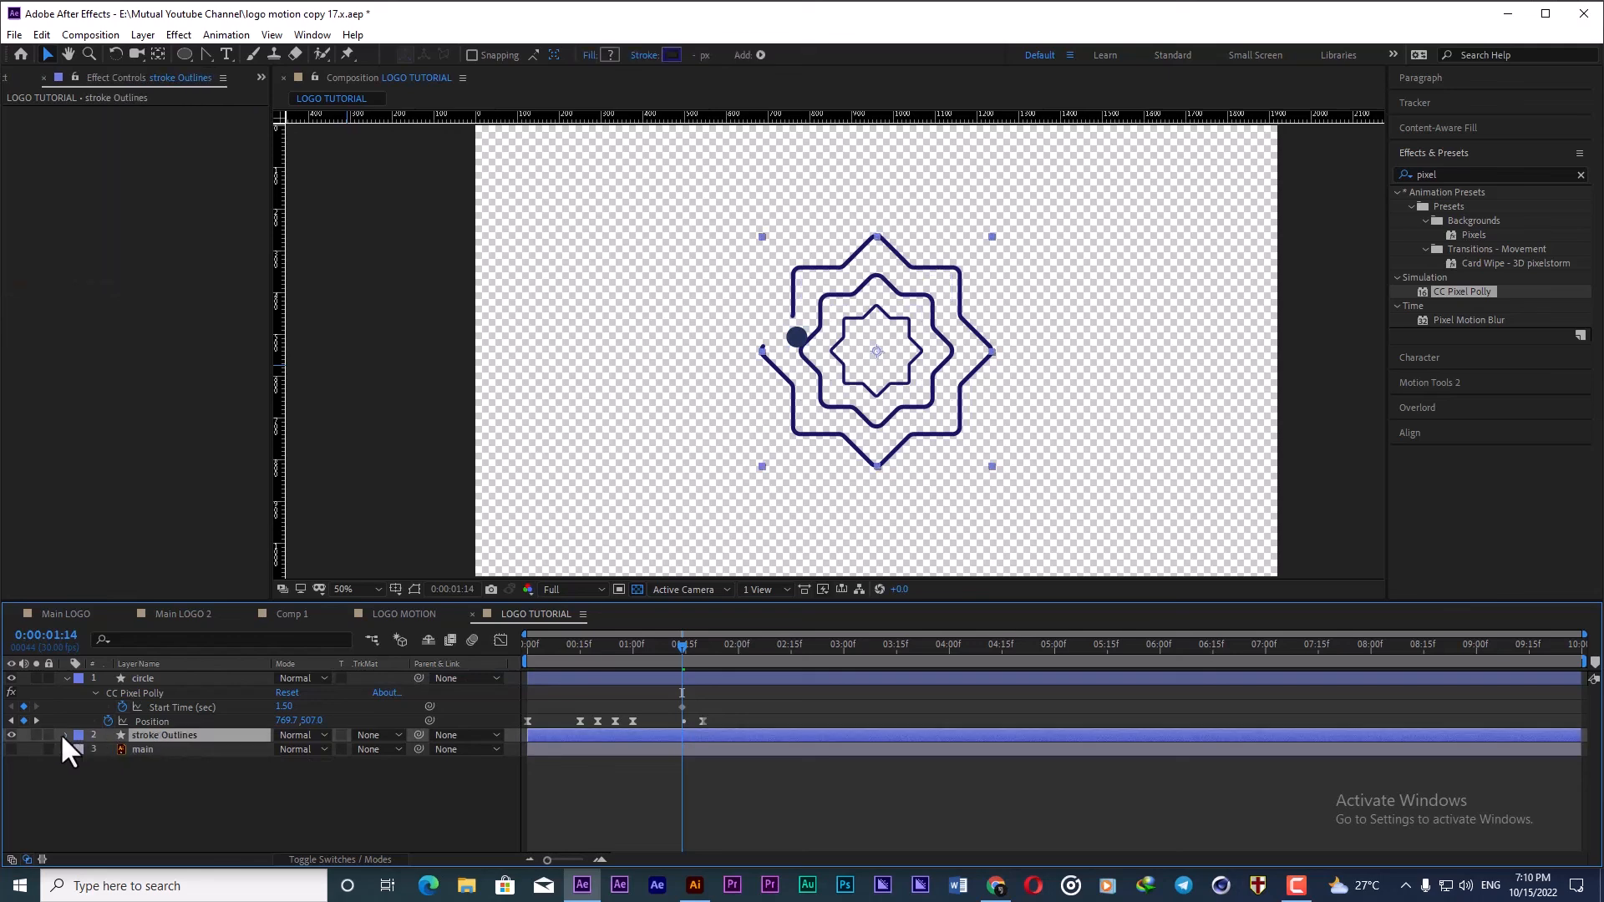
click(65, 735)
click(79, 751)
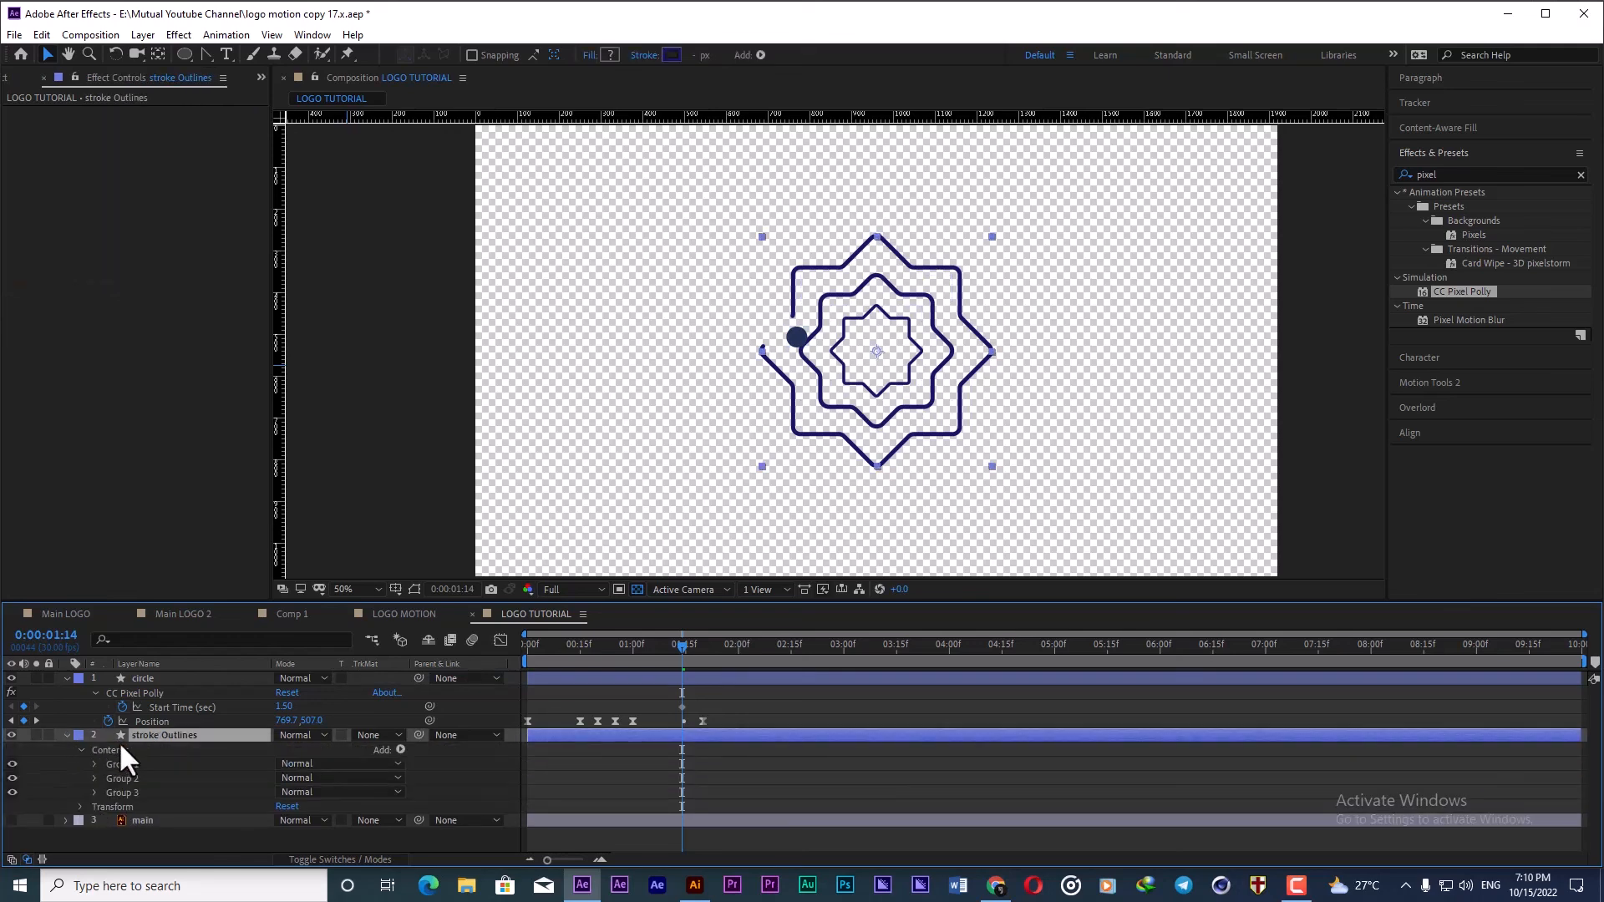
click(125, 793)
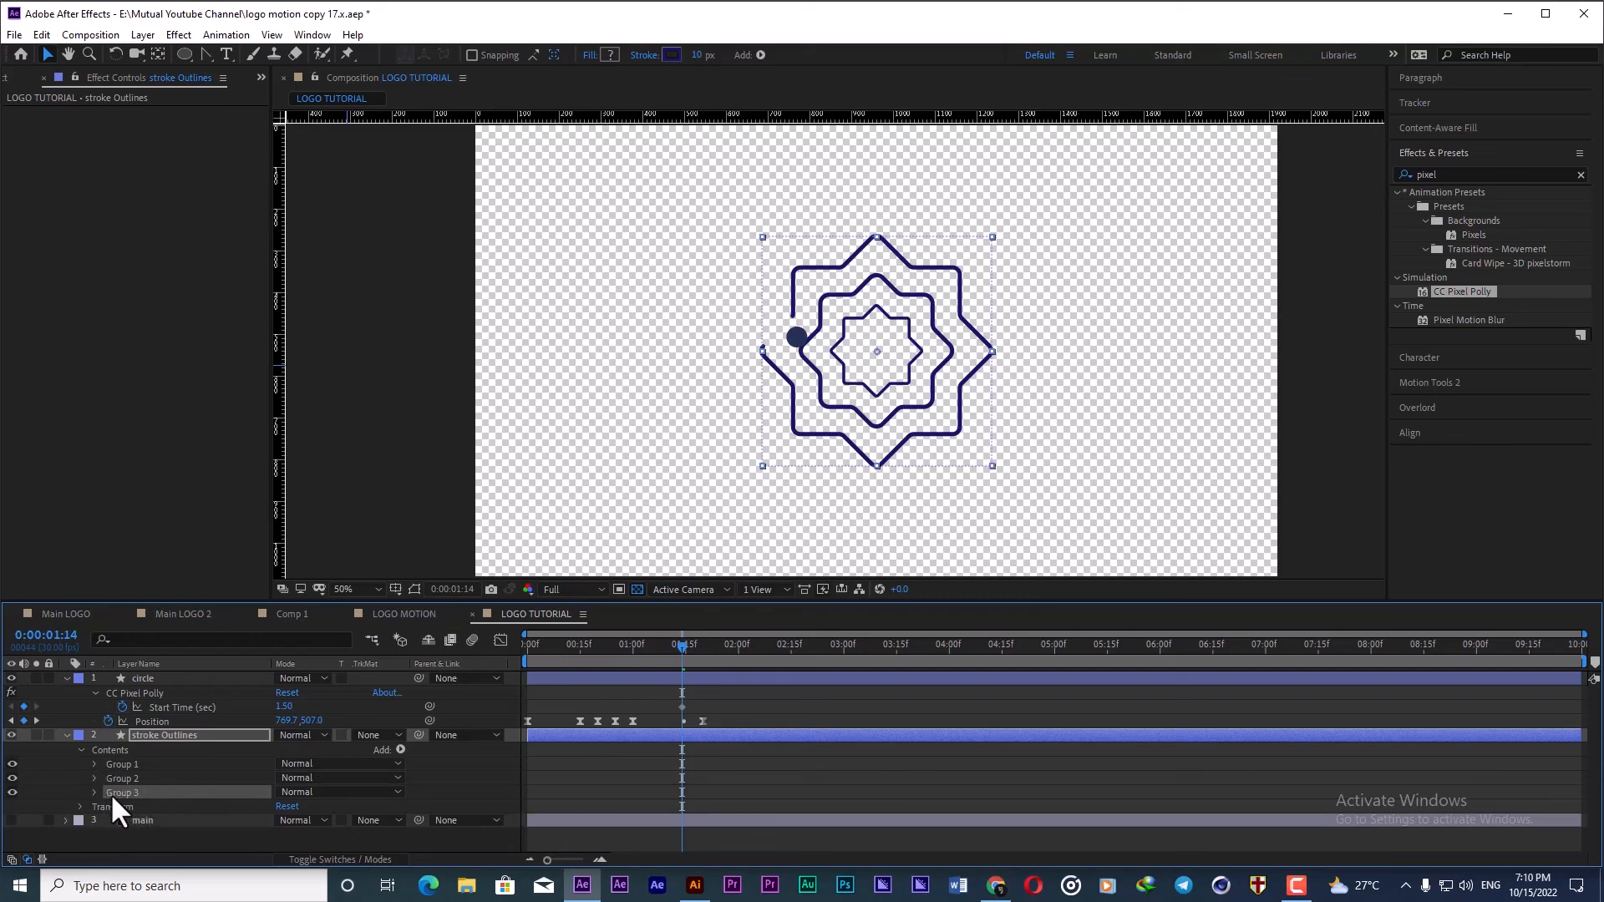
click(399, 750)
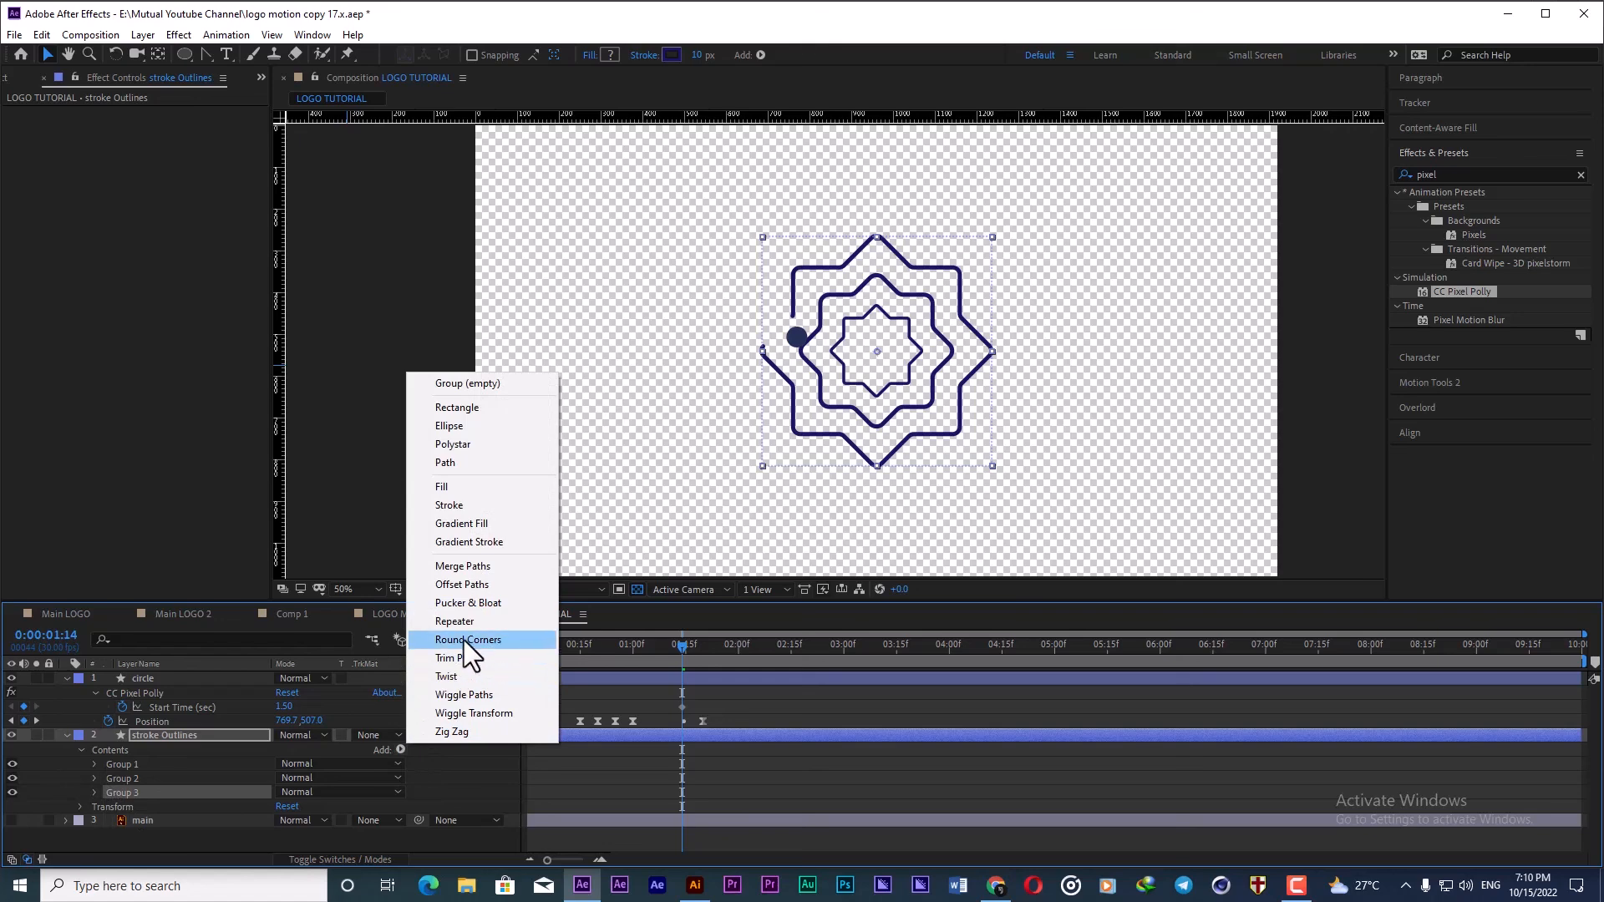
click(464, 657)
scroll(167, 804, down, 1)
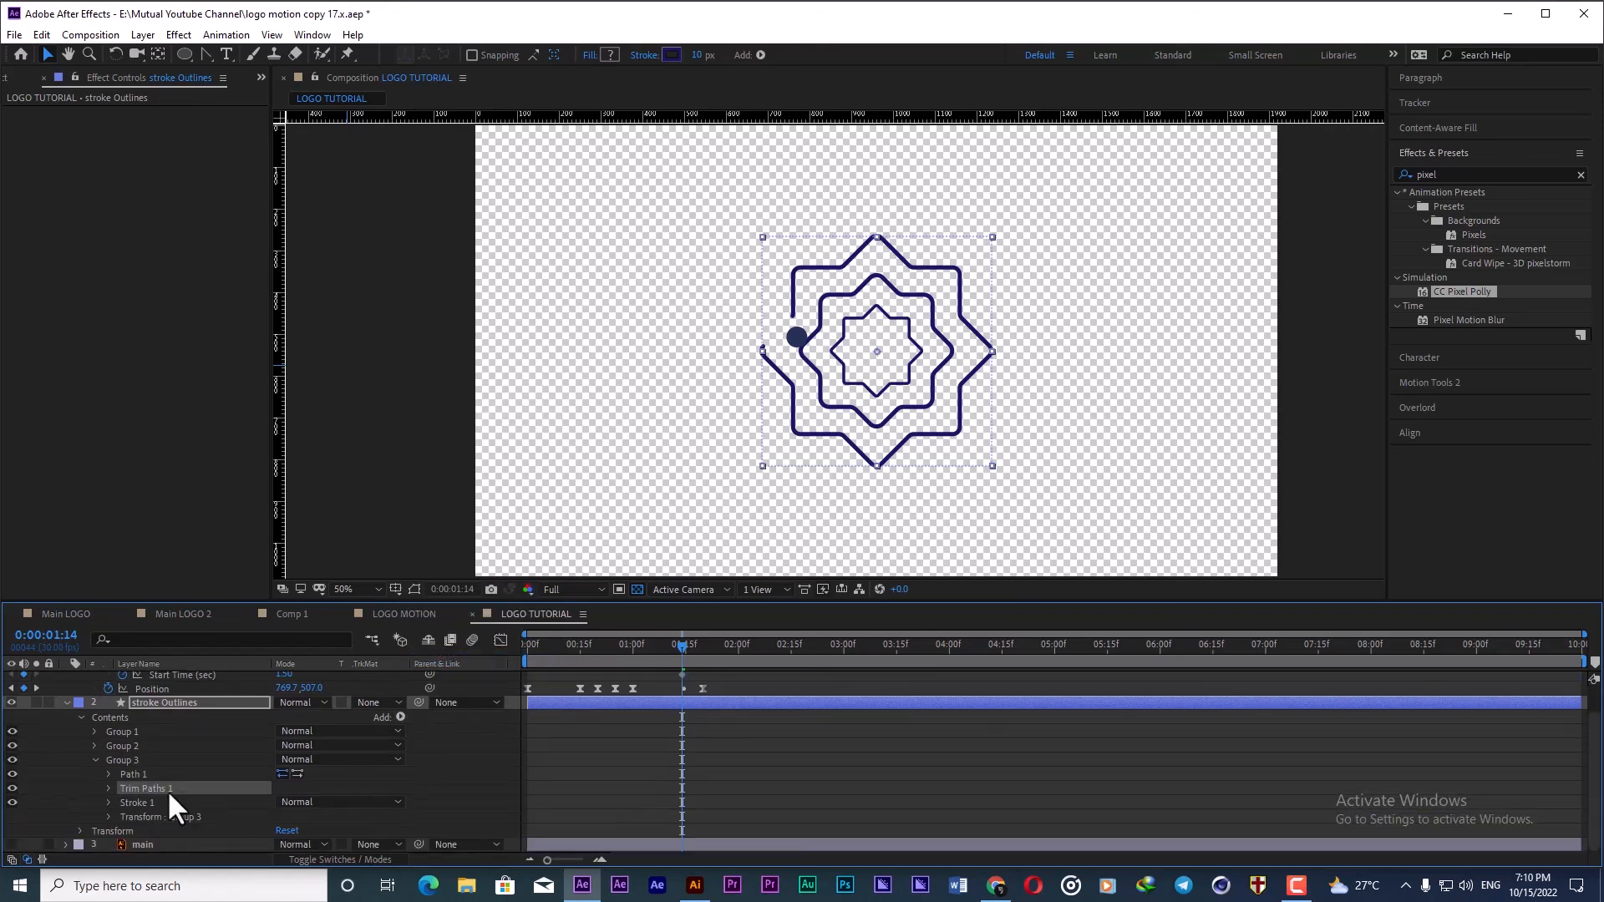
click(109, 789)
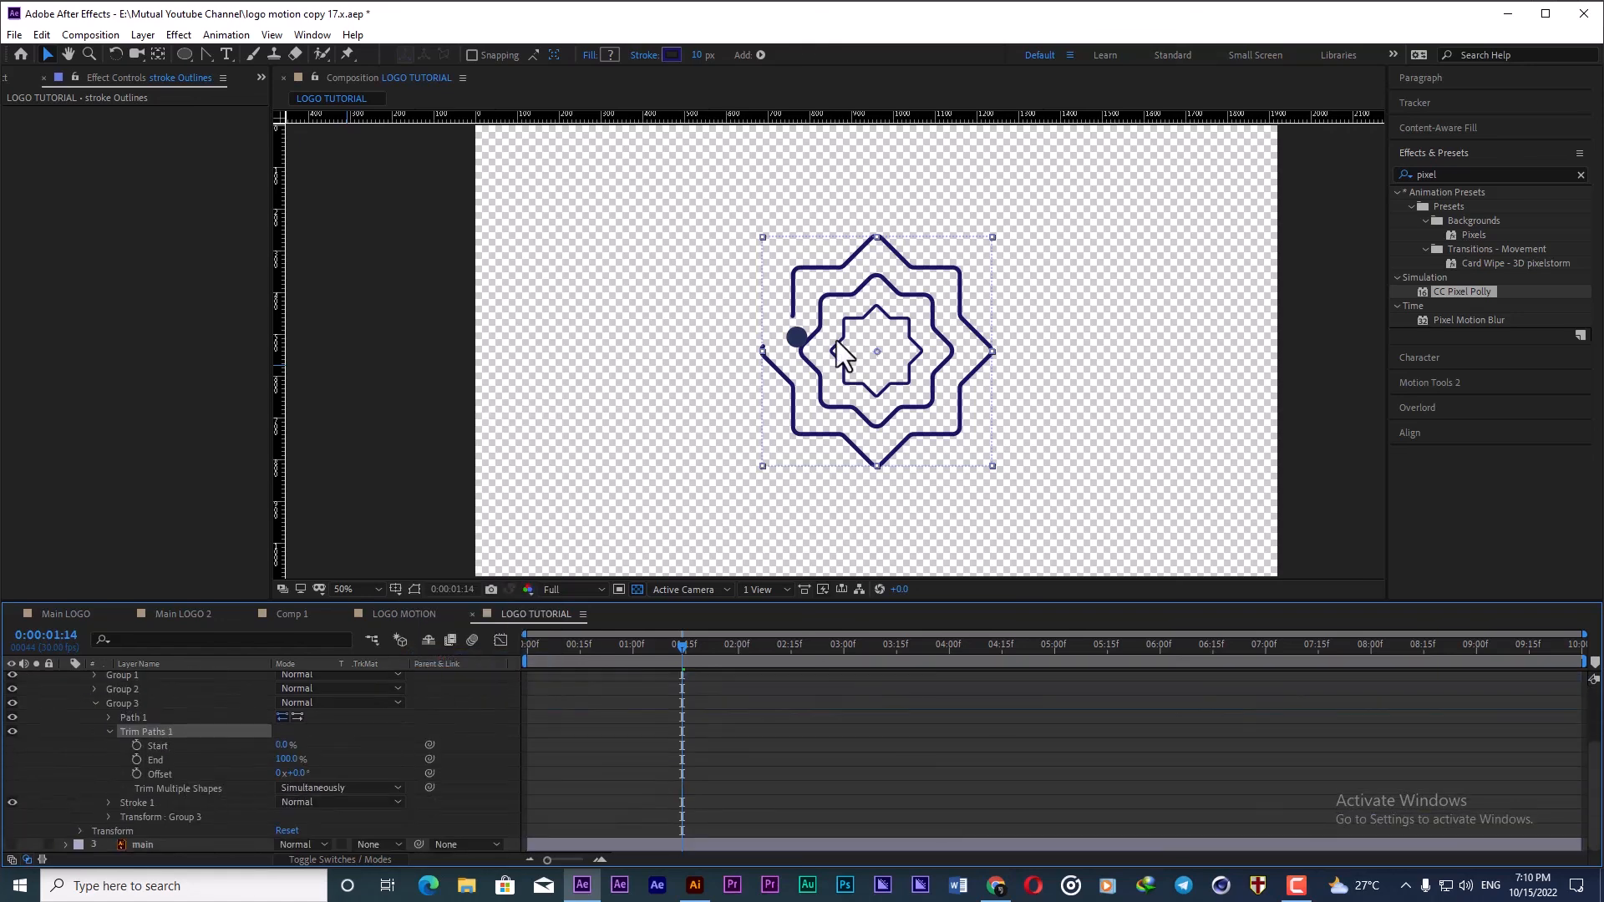
Step: Reverse Group 3's path direction and keyframe its Trim Paths End from 0% at 0:00:01:14 to 100% at 0:00:02:00
scroll(831, 267, up, 2)
drag(287, 760, 200, 763)
click(296, 716)
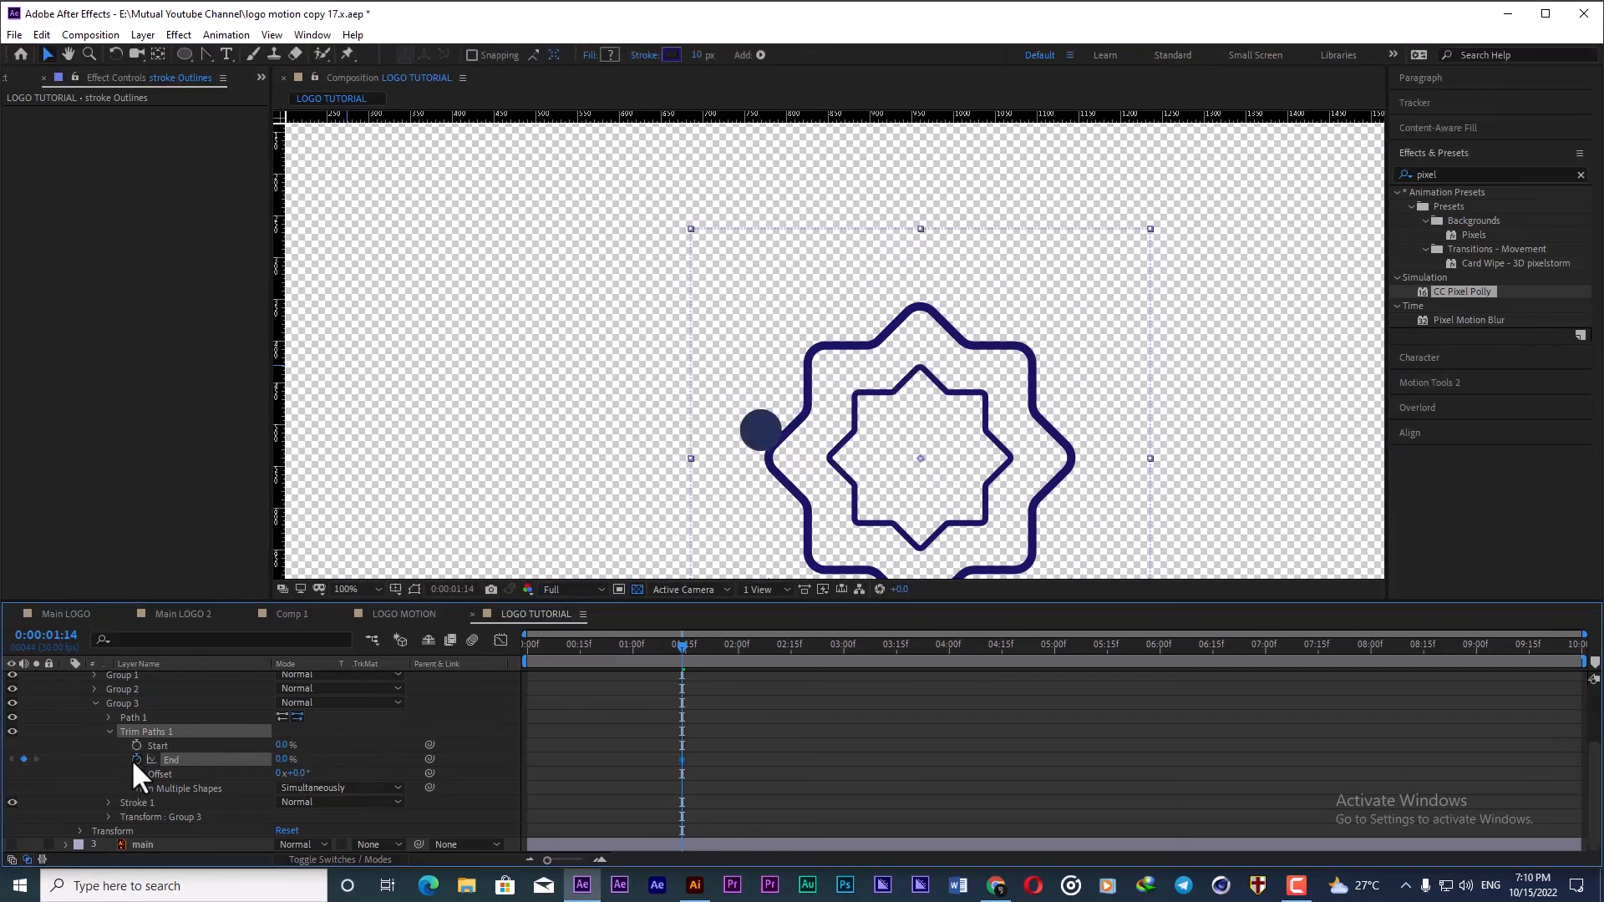
drag(683, 649, 741, 649)
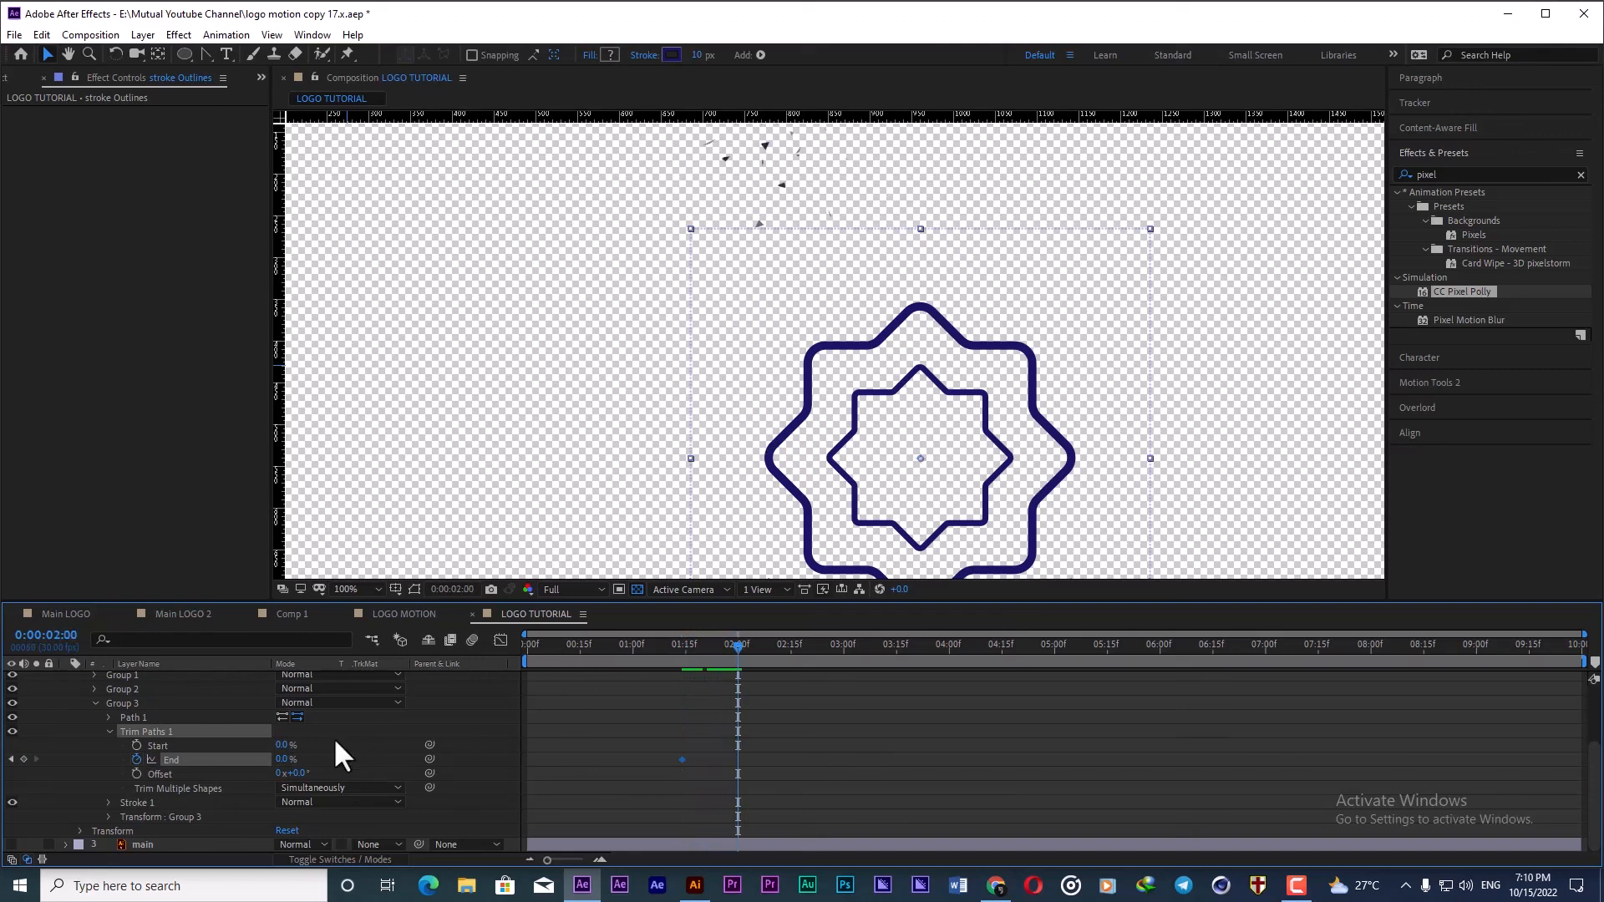
drag(284, 760, 680, 820)
Step: Ease the Trim Paths End keyframes with a speed graph that peaks early and slows into 0:00:02:00, and preview from 0:00:01:10
click(498, 640)
scroll(684, 820, up, 2)
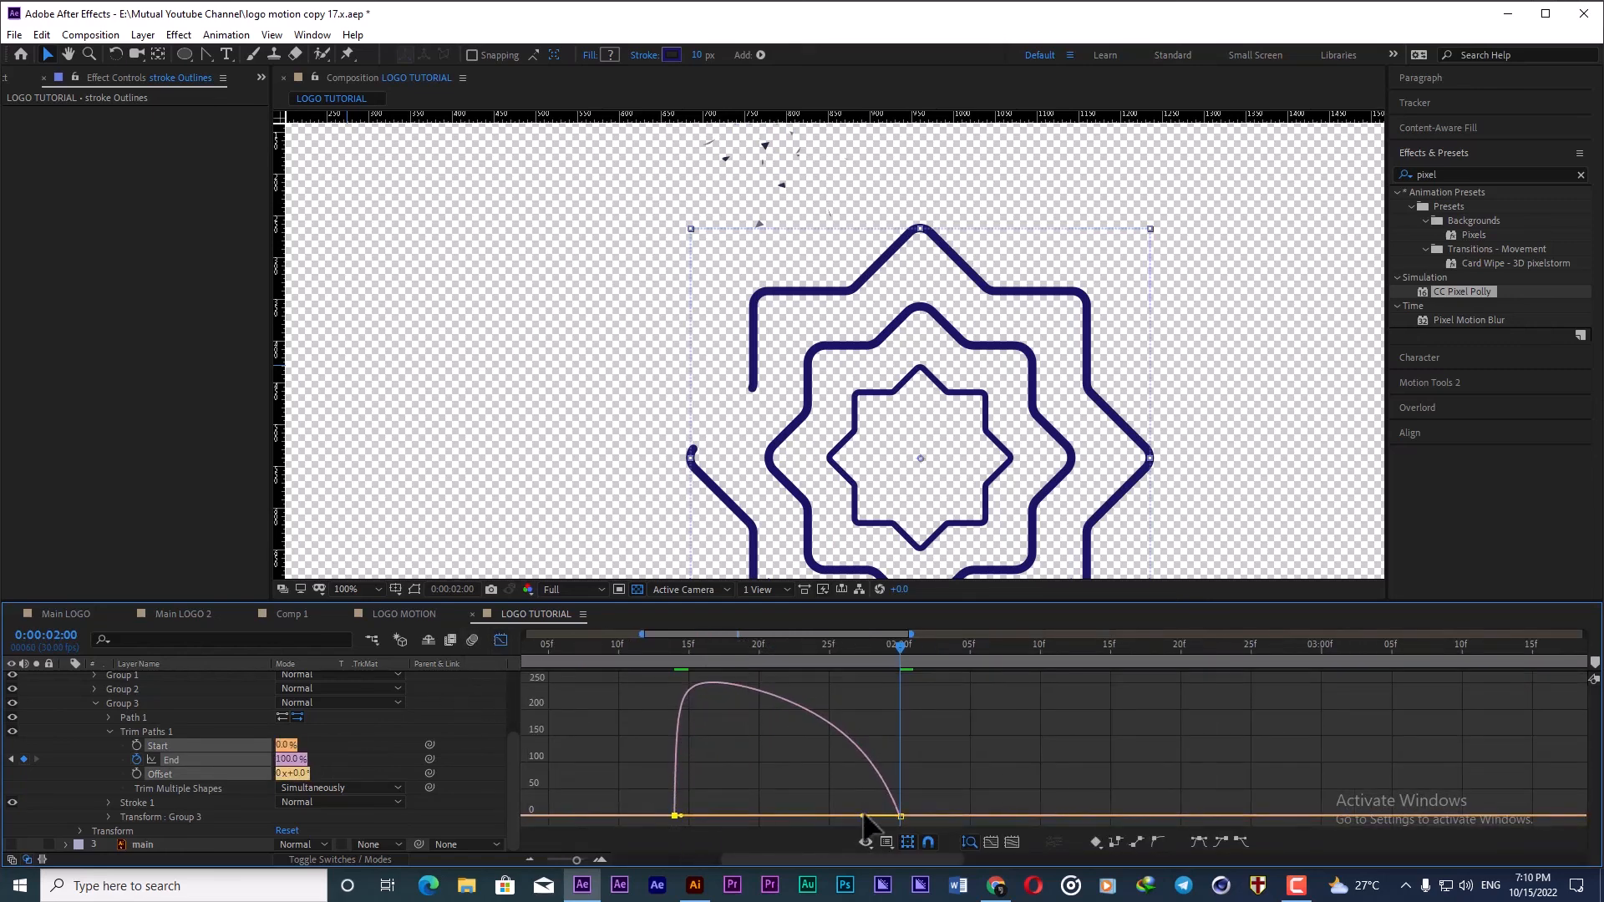
drag(862, 815, 715, 814)
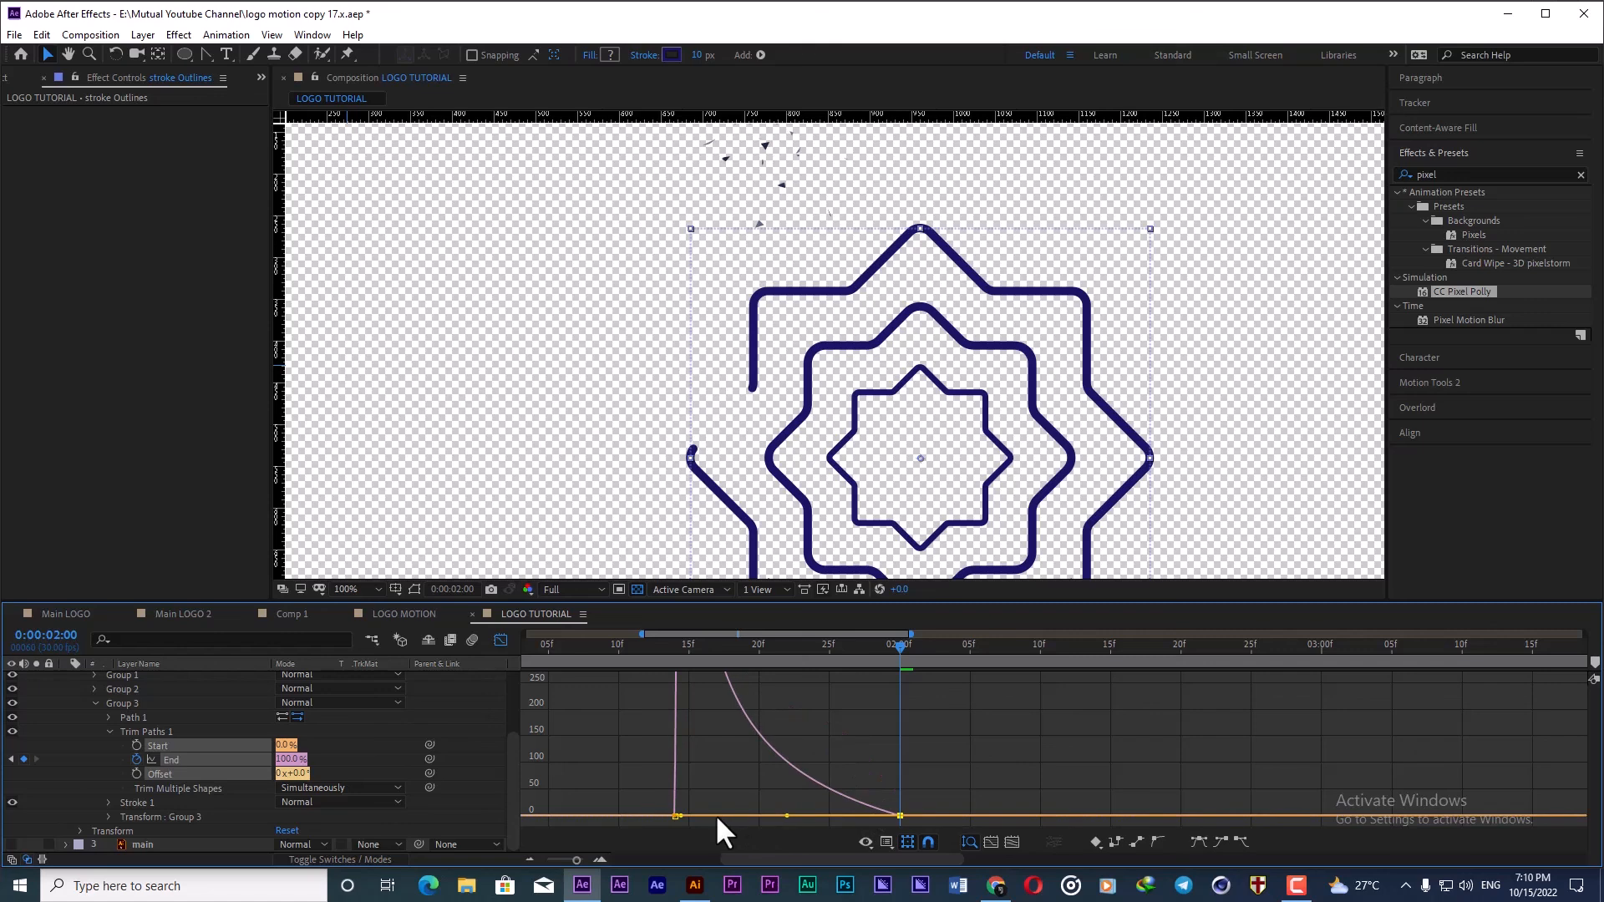
click(501, 640)
scroll(773, 729, down, 2)
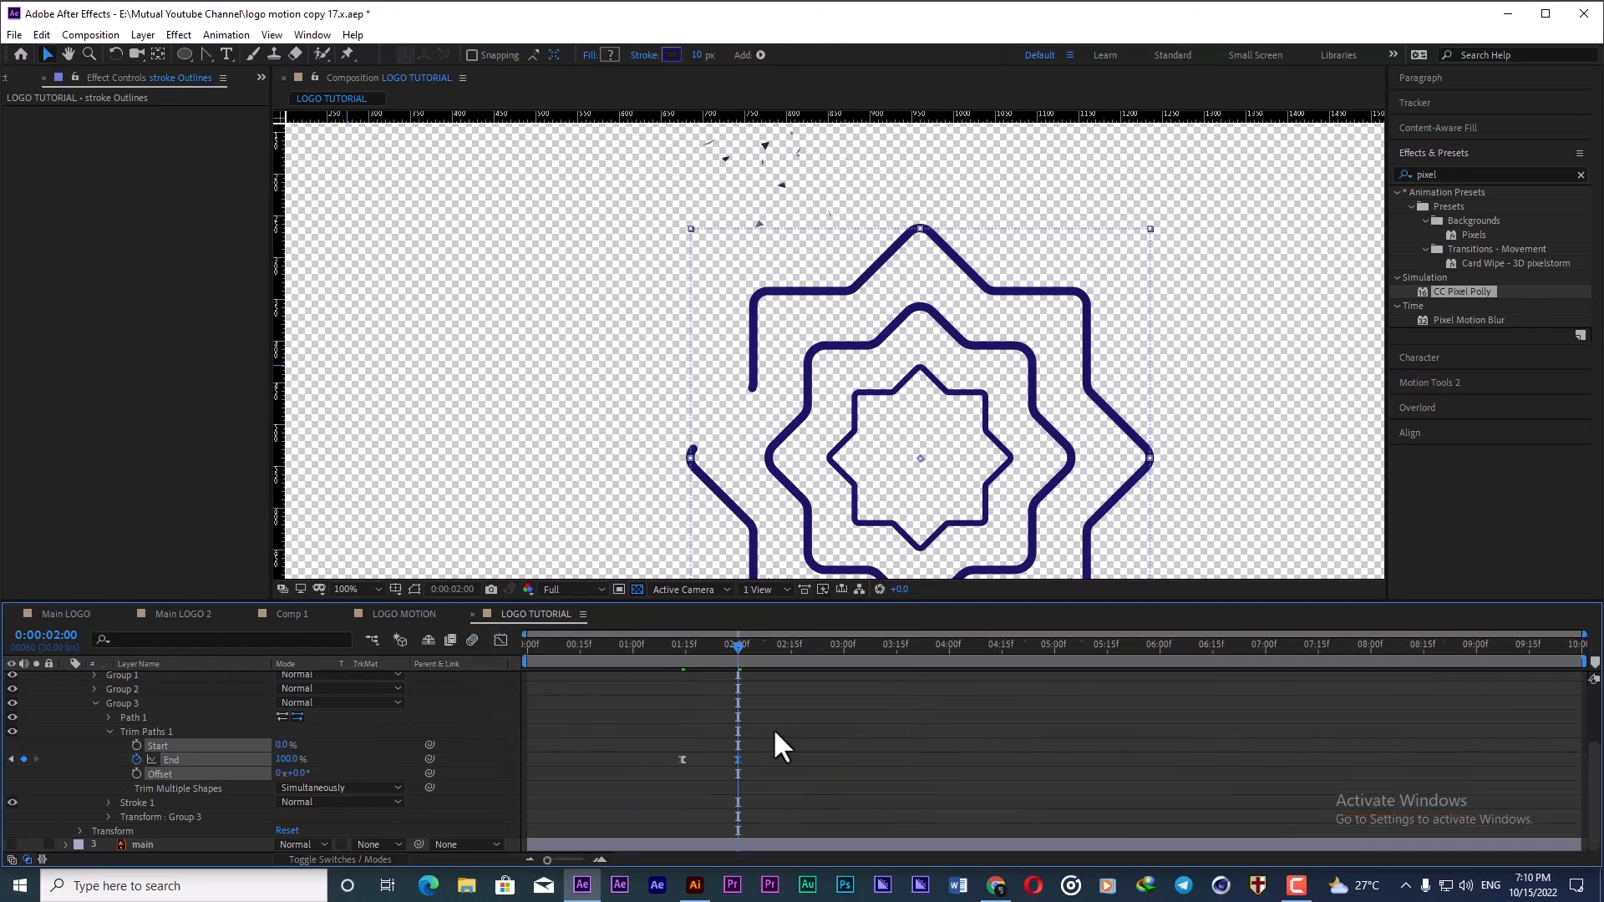
click(669, 649)
key(space)
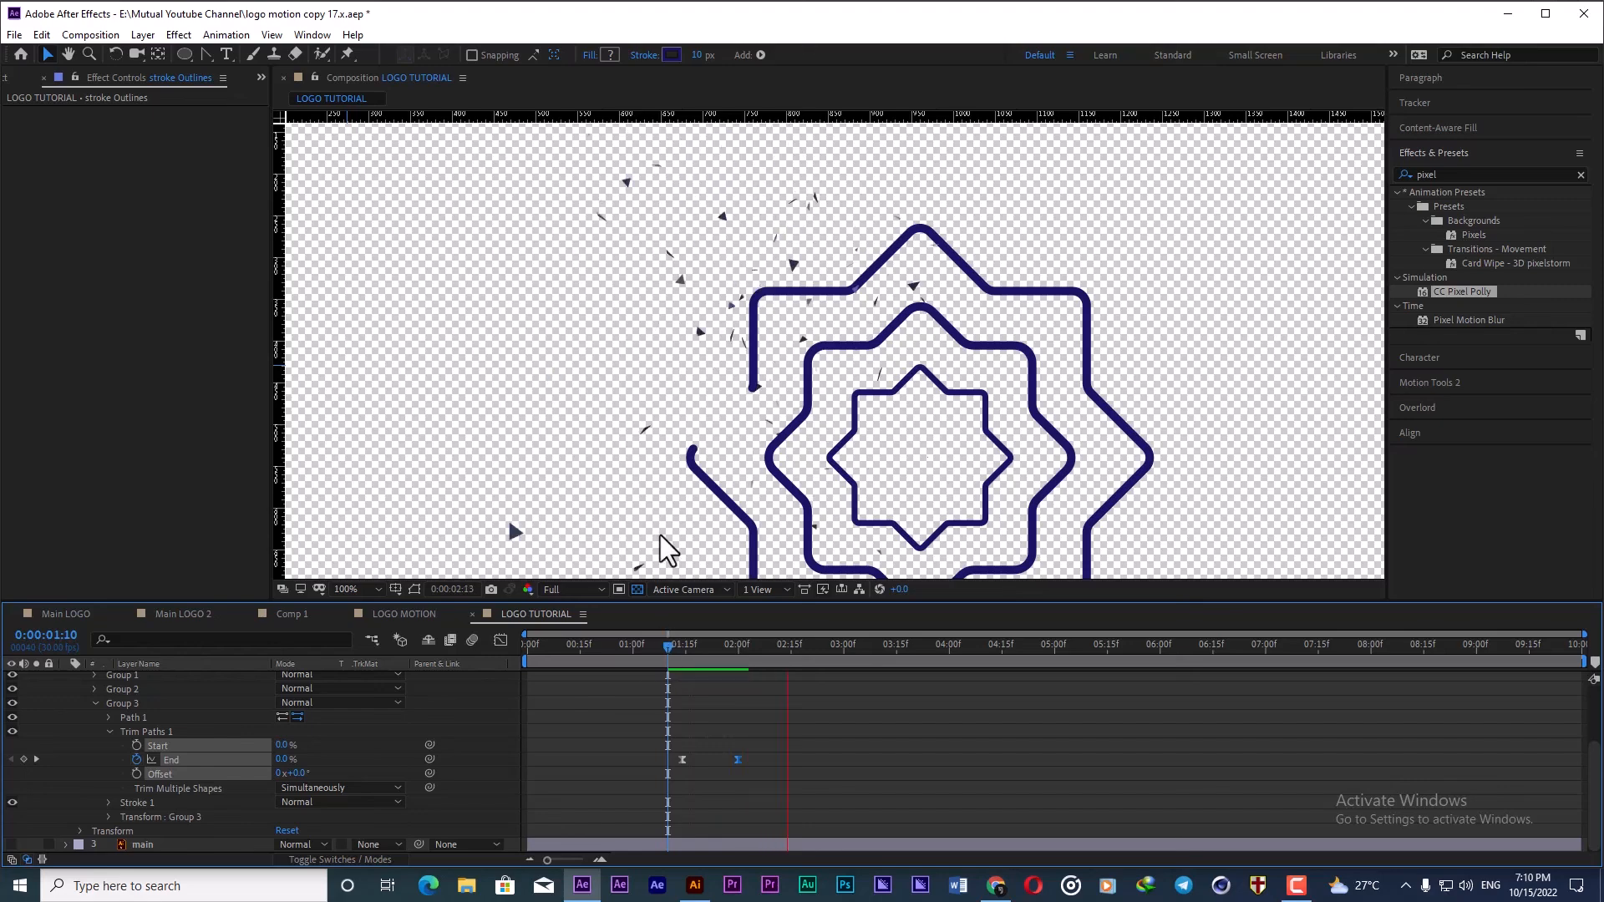
Step: Delay Group 3's second Trim Paths End keyframe to about 0:00:02:06 and preview the outer outline from 0:00:01:12
scroll(674, 490, down, 2)
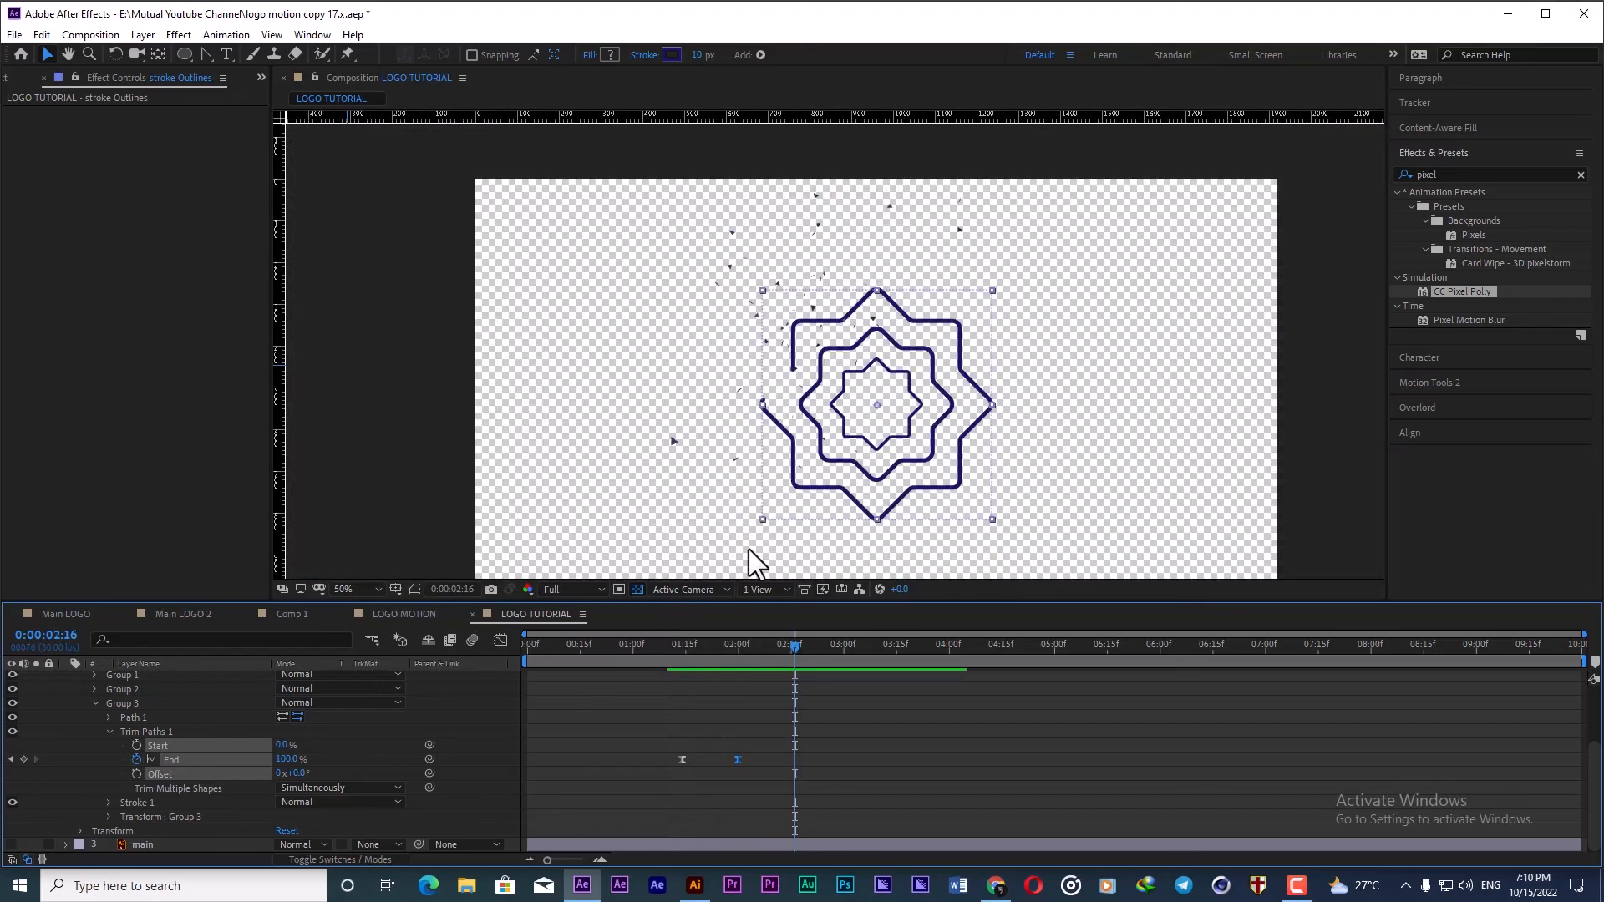
click(594, 660)
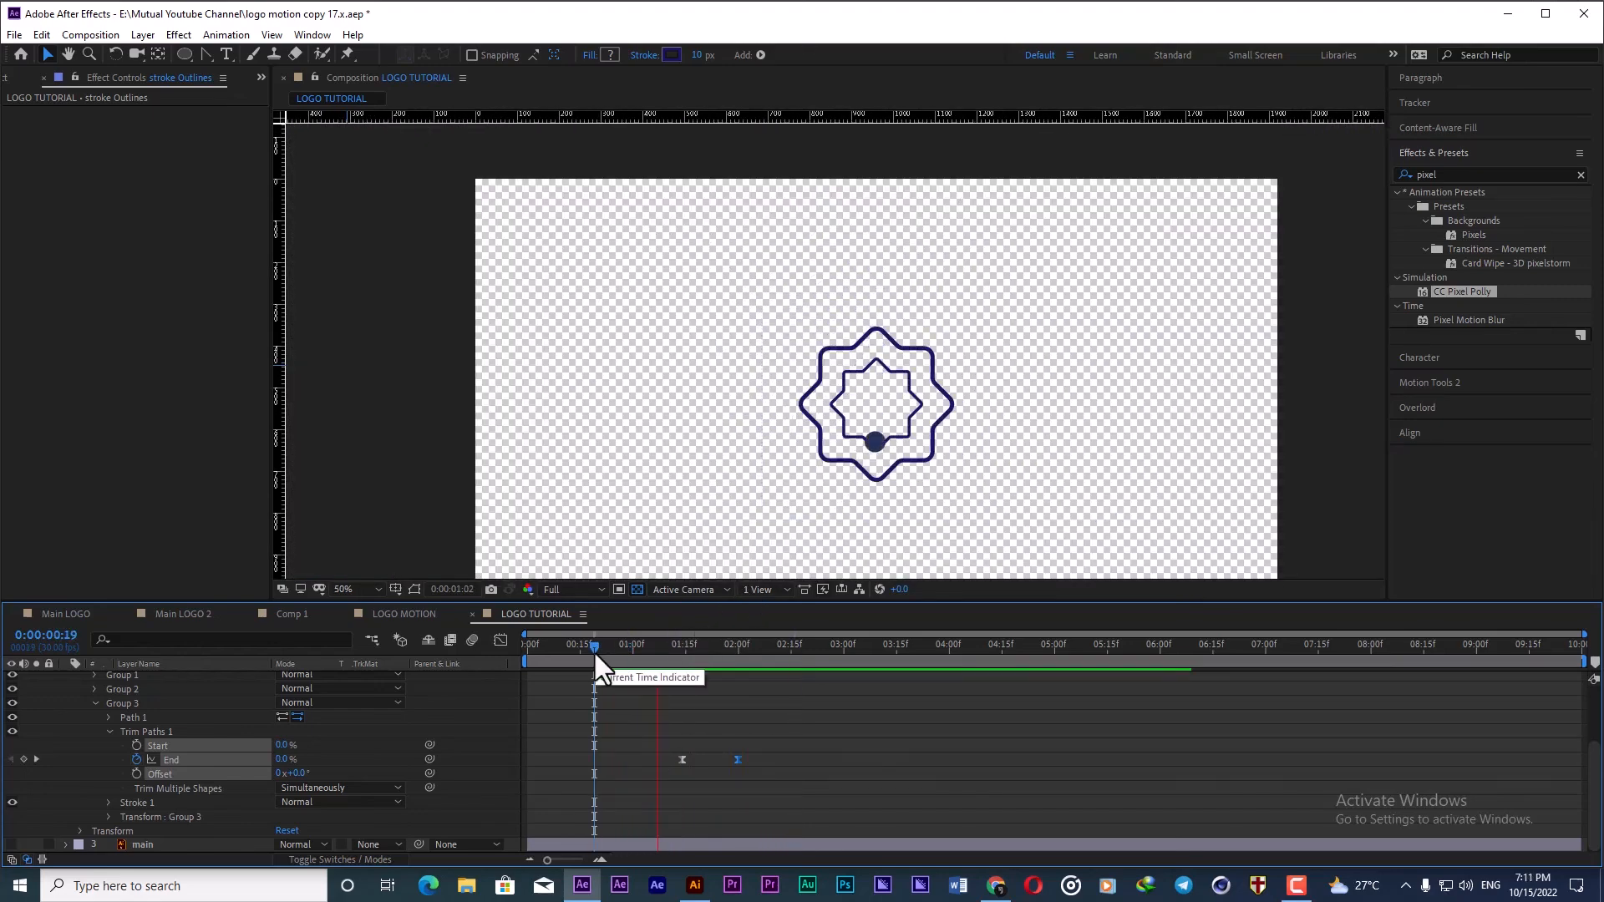
key(space)
mouse_move(765, 745)
mouse_down()
mouse_move(739, 767)
mouse_move(757, 759)
mouse_up()
click(674, 660)
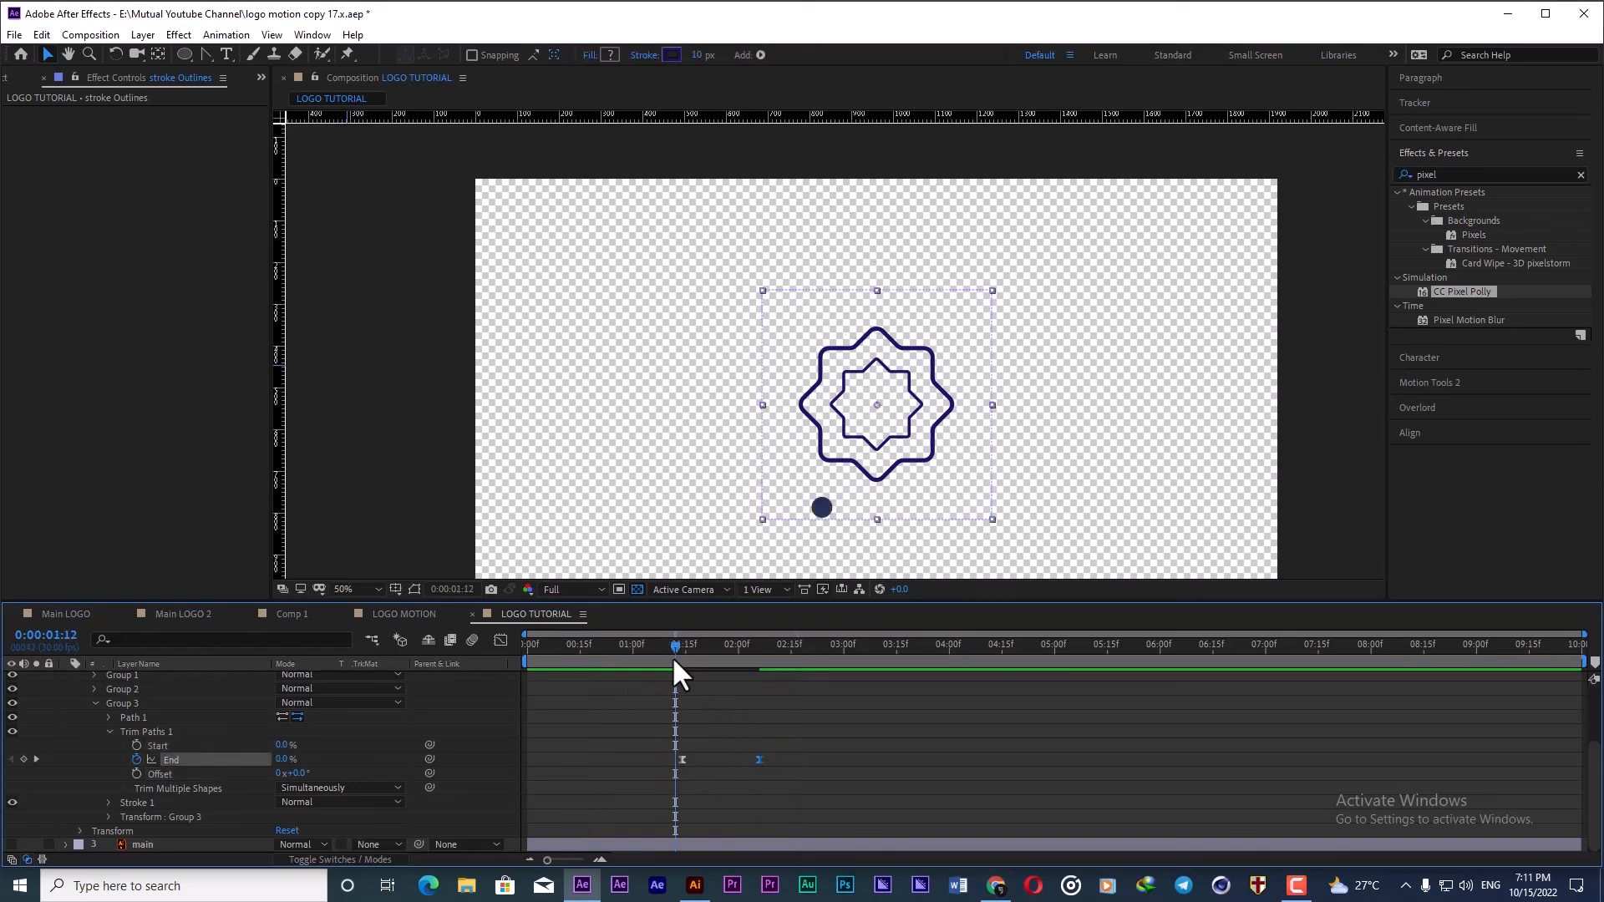
key(space)
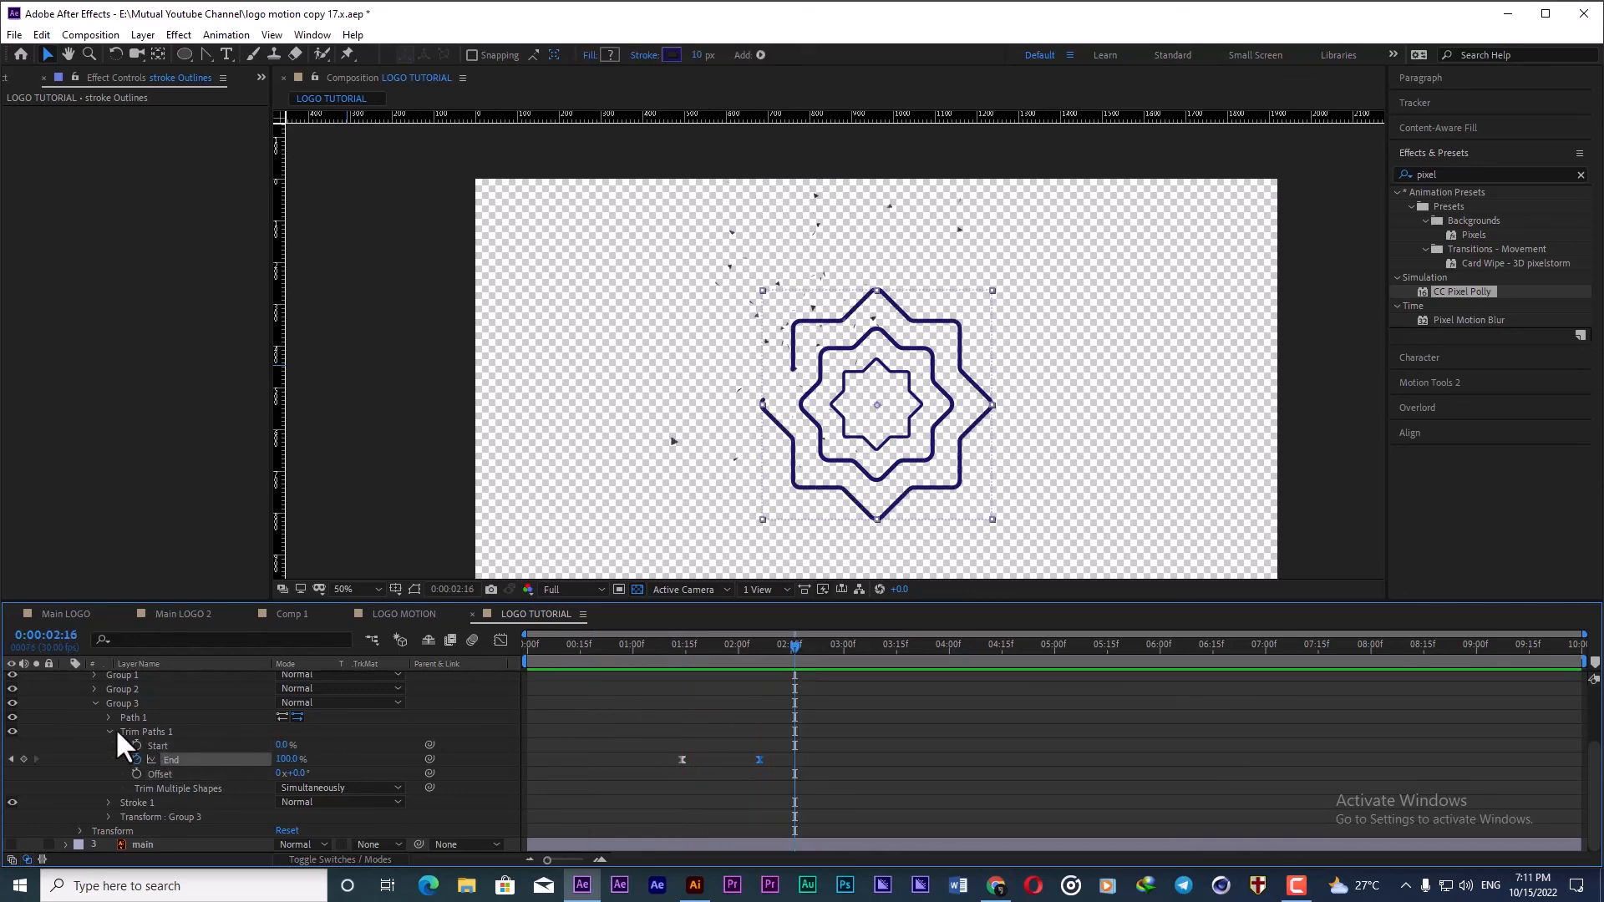
Step: Copy Group 3's Trim Paths and paste it onto Group 2 at 0:00:01:17 and onto Group 1 at 0:00:01:21
click(109, 730)
click(136, 790)
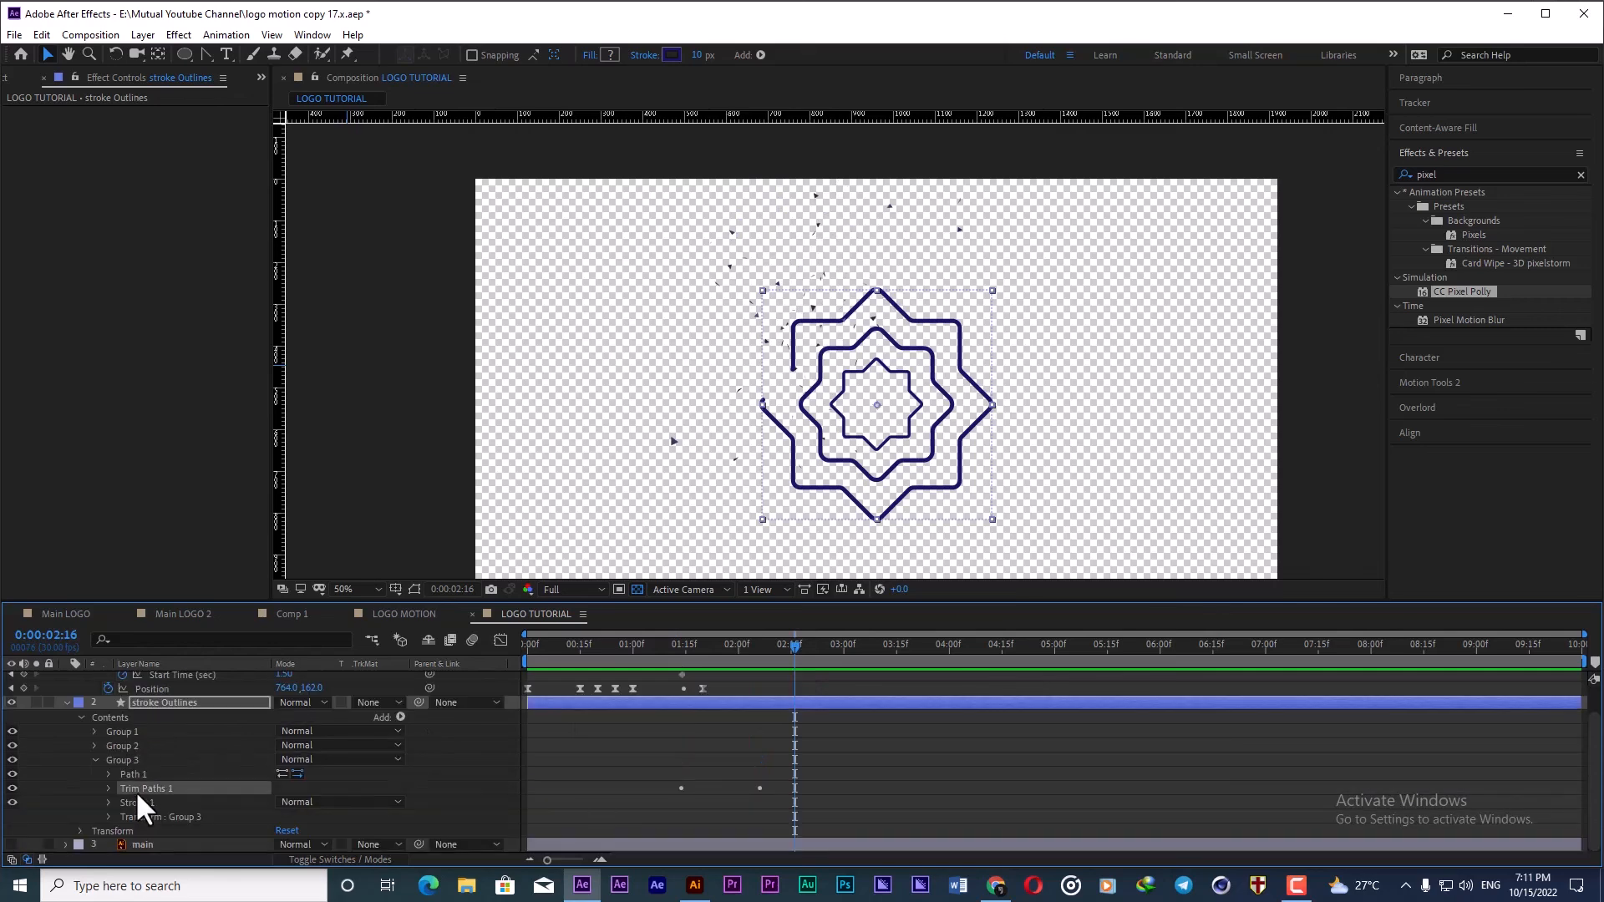
click(118, 746)
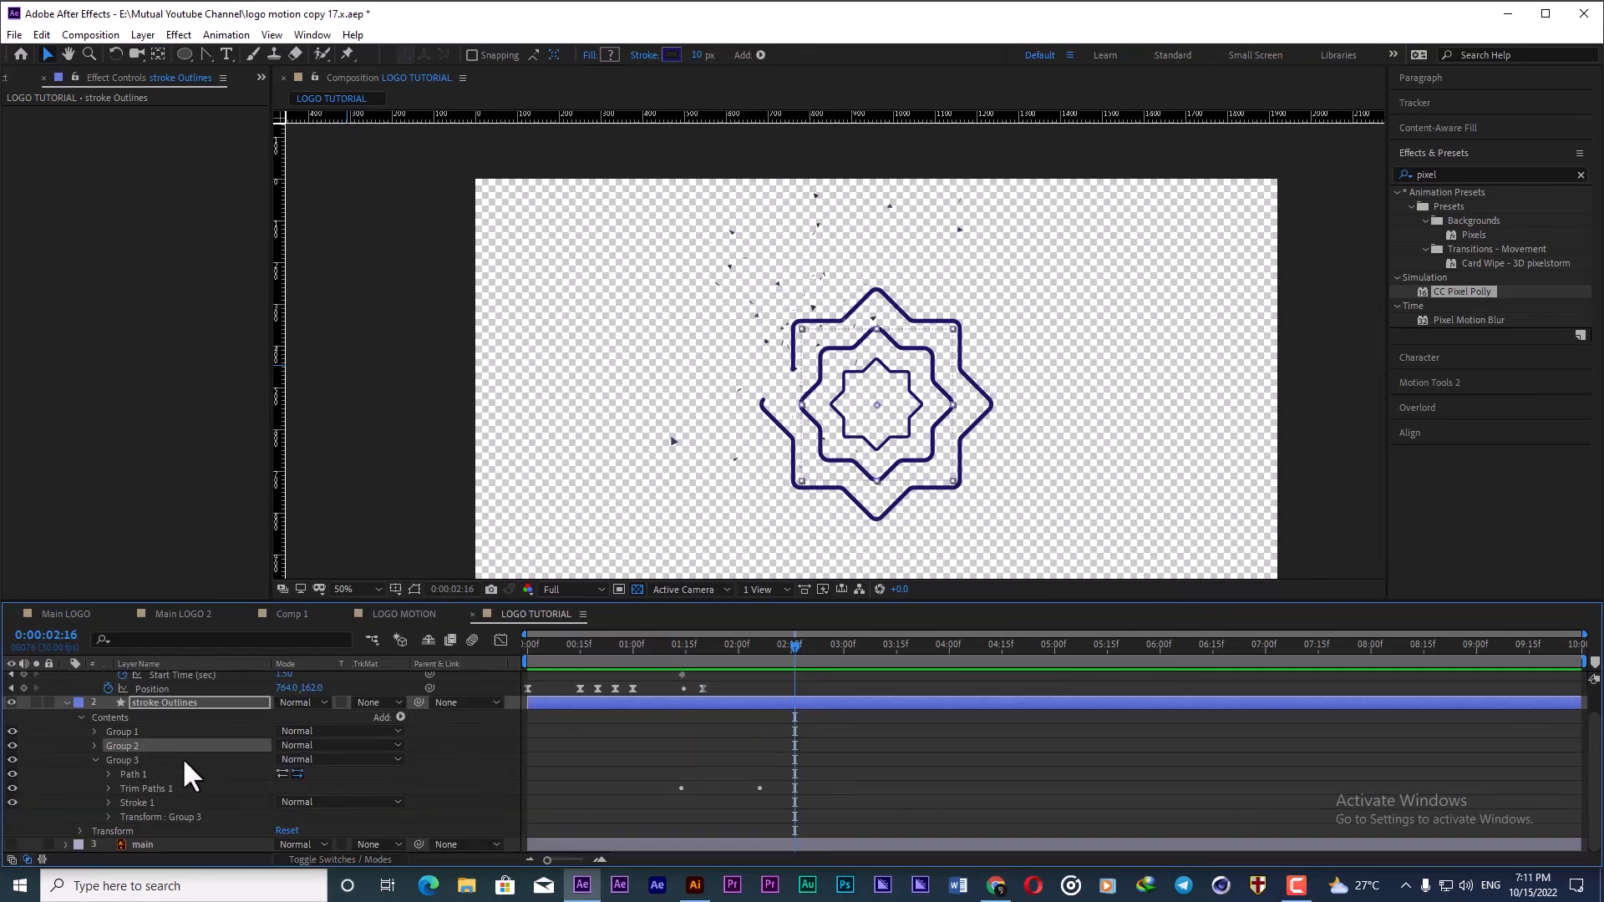
drag(694, 647, 690, 644)
key(ctrl+v)
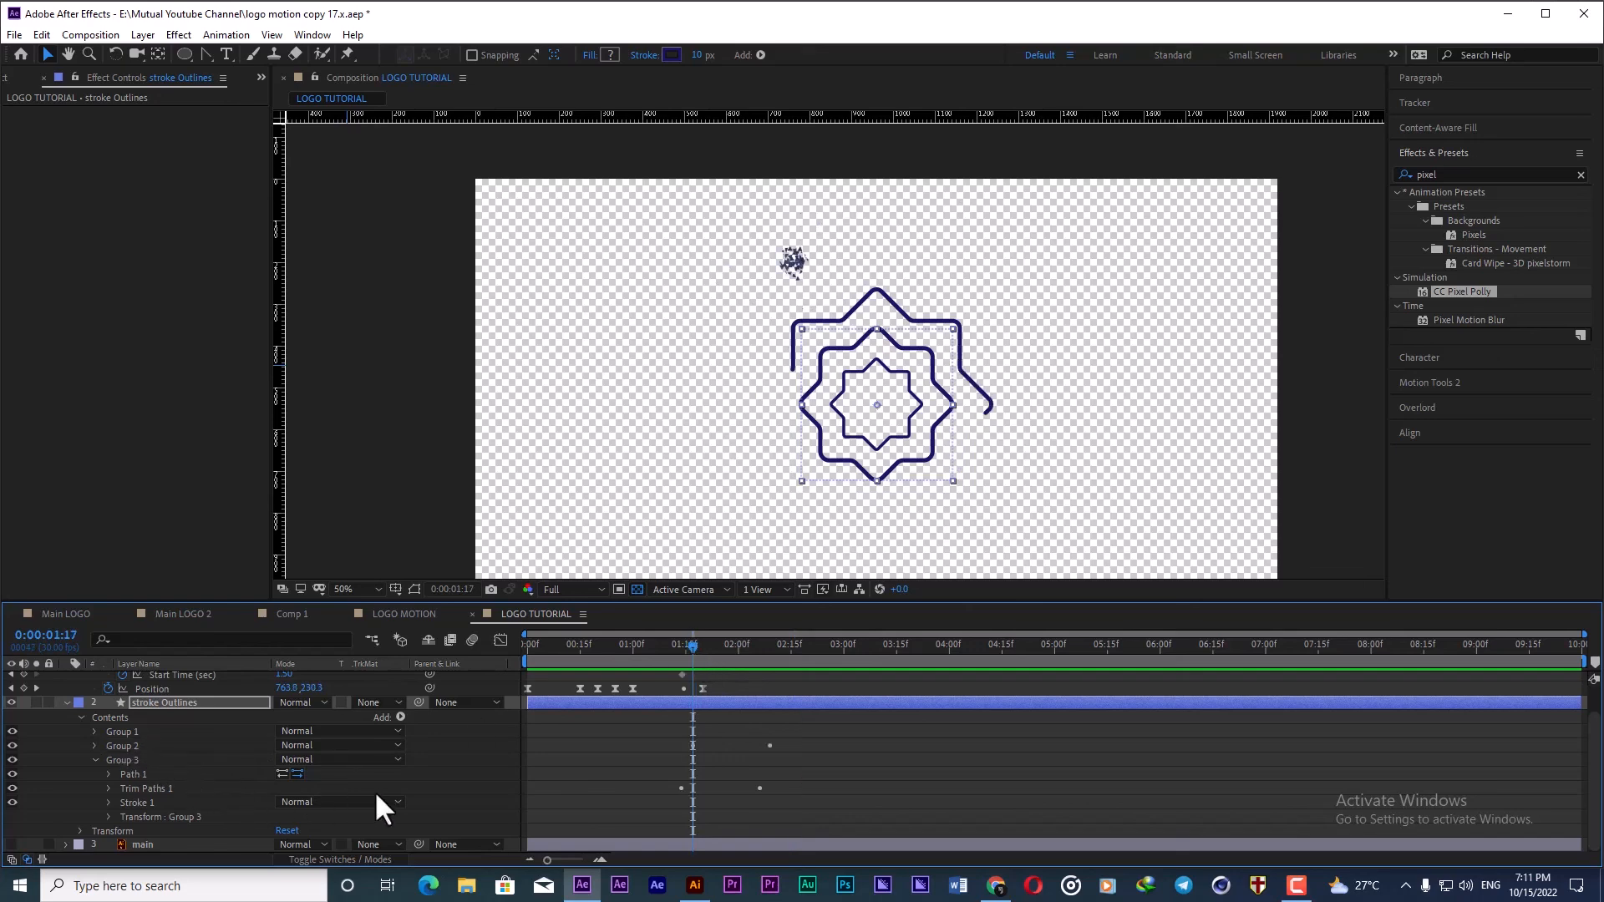
click(124, 727)
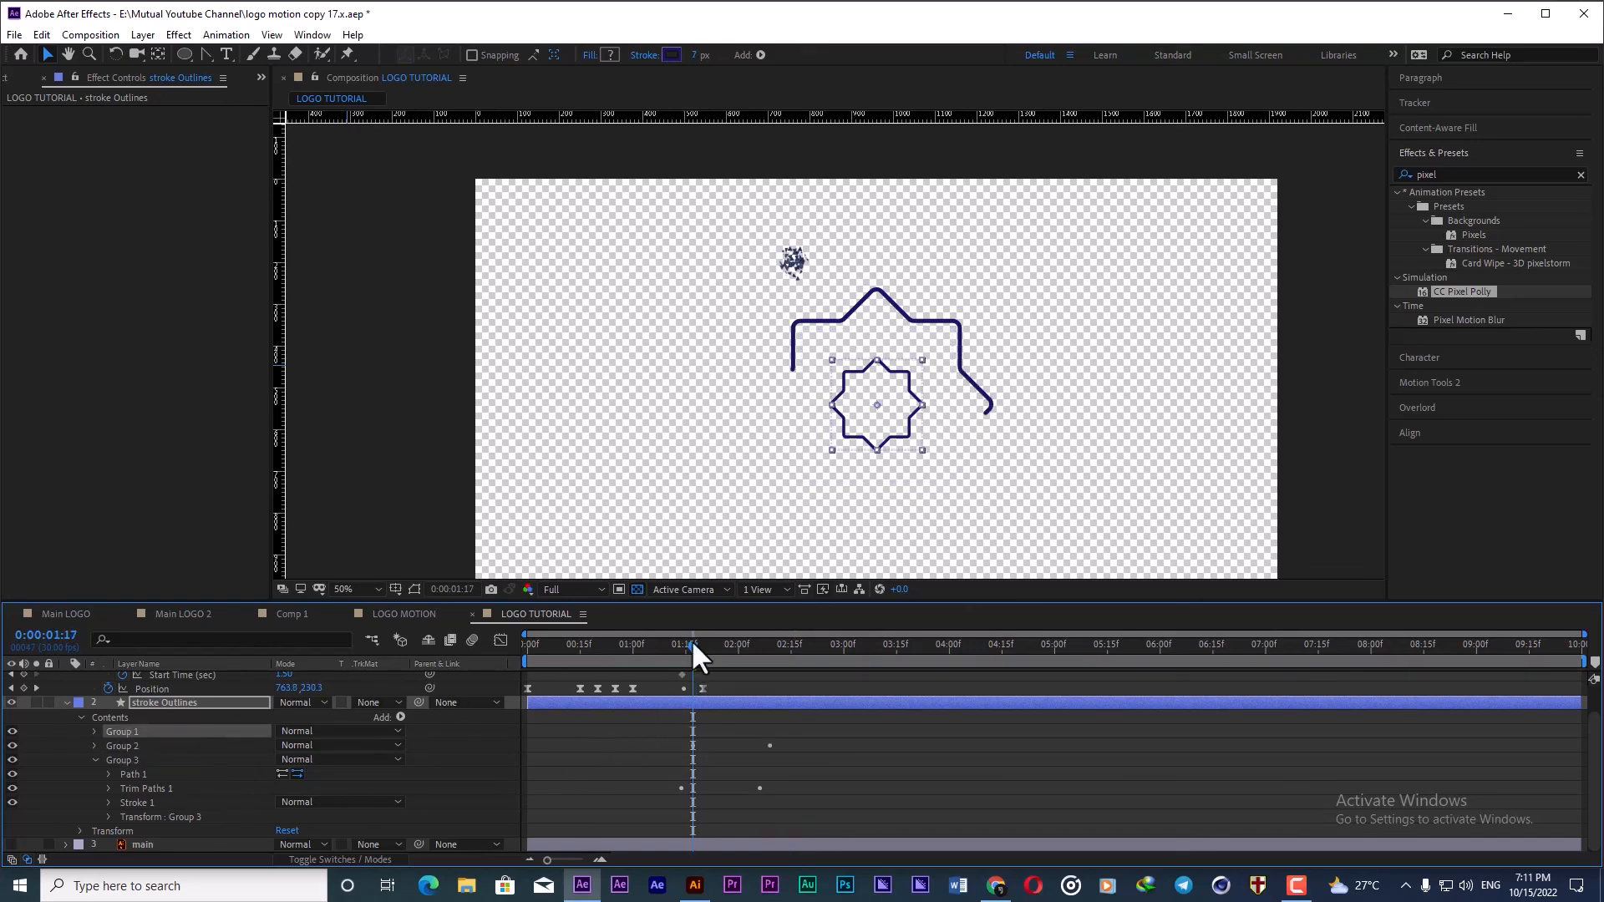
drag(690, 639, 703, 640)
key(ctrl+v)
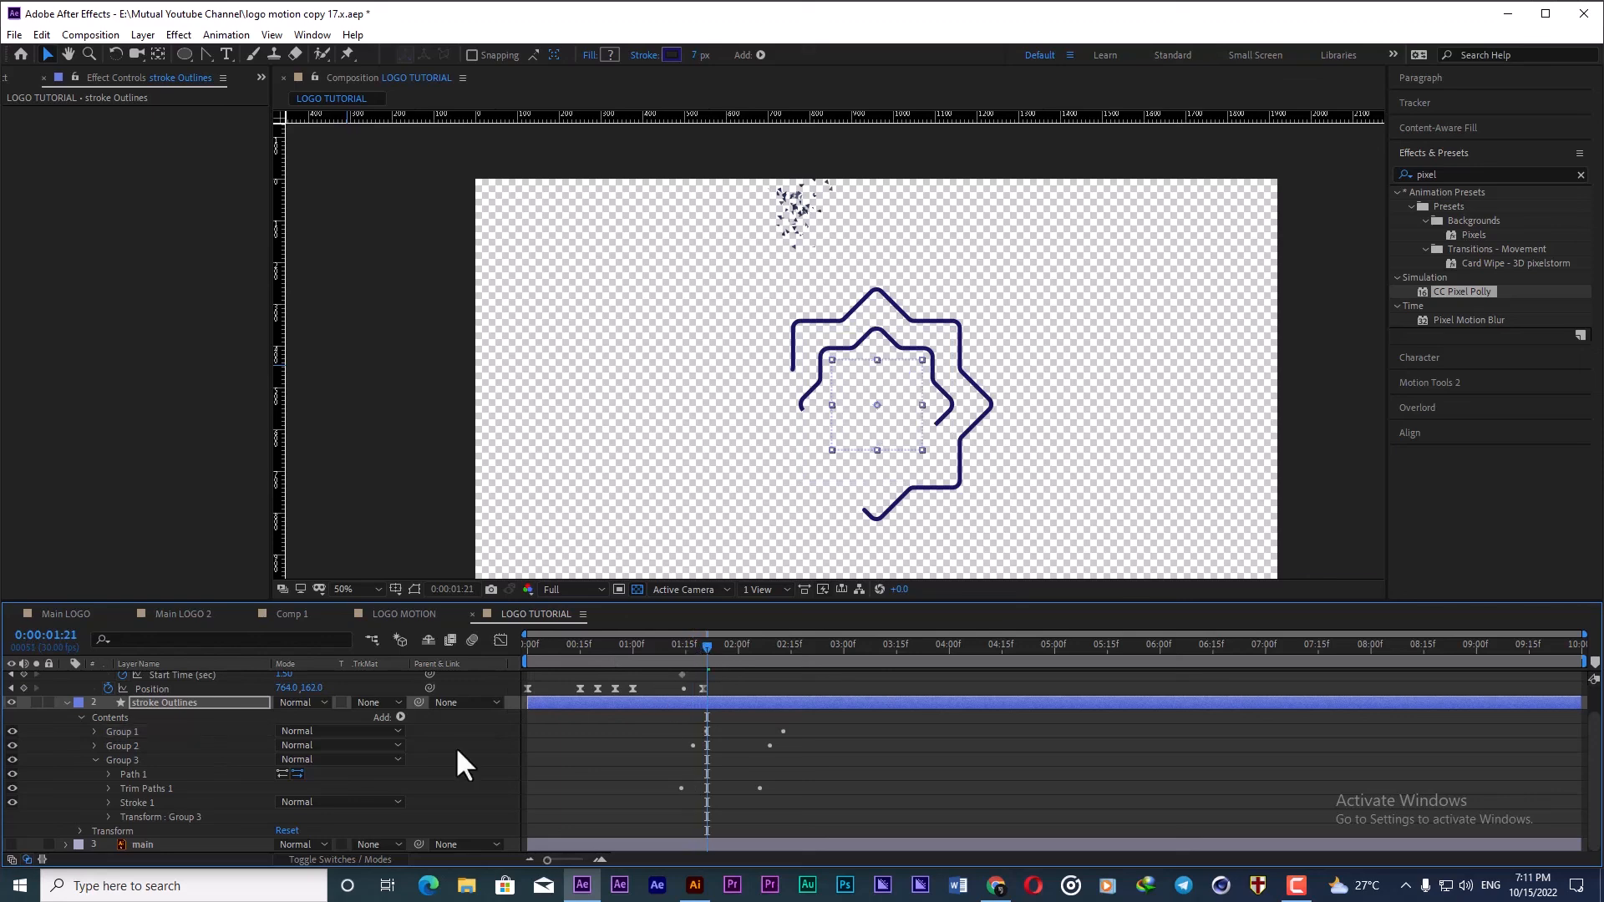
Step: Reverse the path directions of Group 2 and Group 1, and preview the staggered outlines from 0:00:01:12 and 0:00:01:02
click(93, 744)
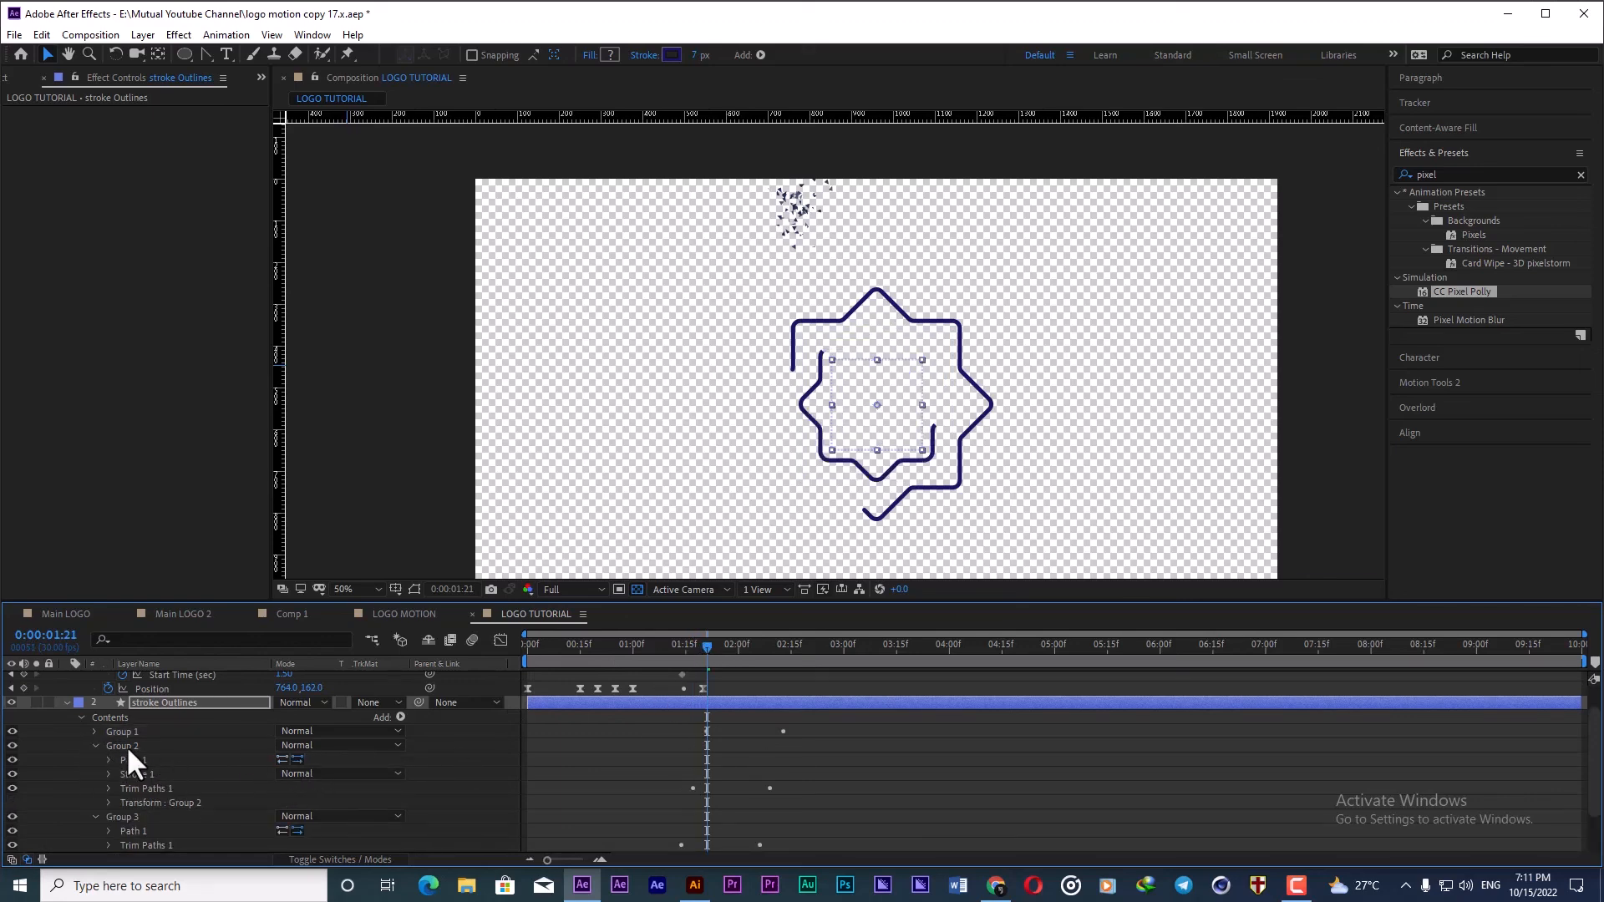
click(94, 732)
click(147, 775)
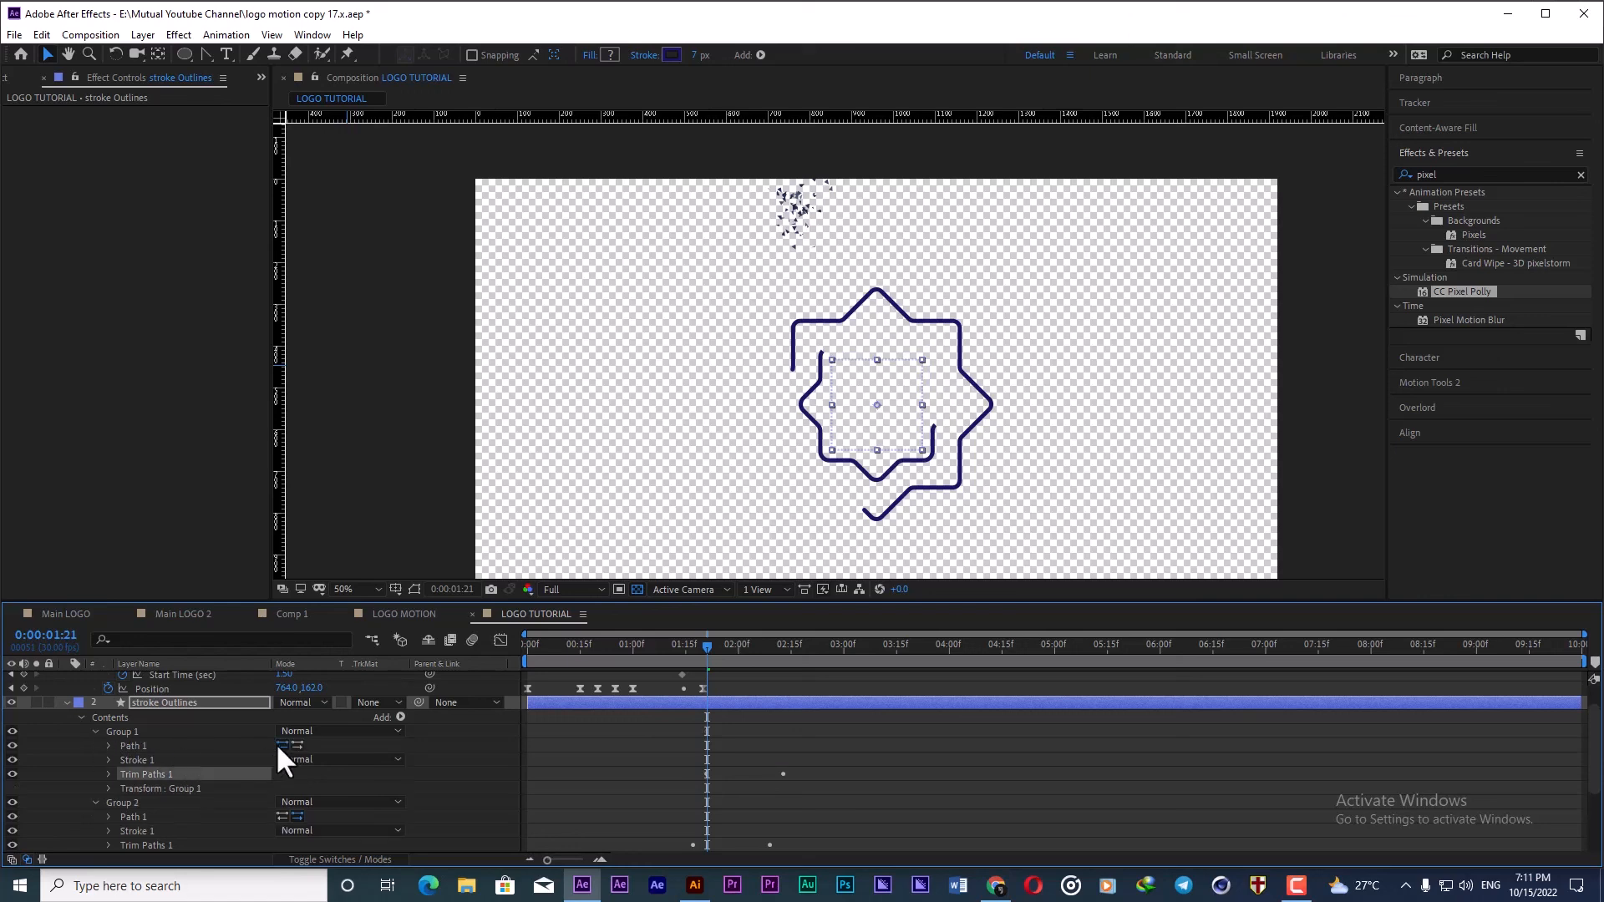
click(94, 732)
click(93, 745)
click(96, 757)
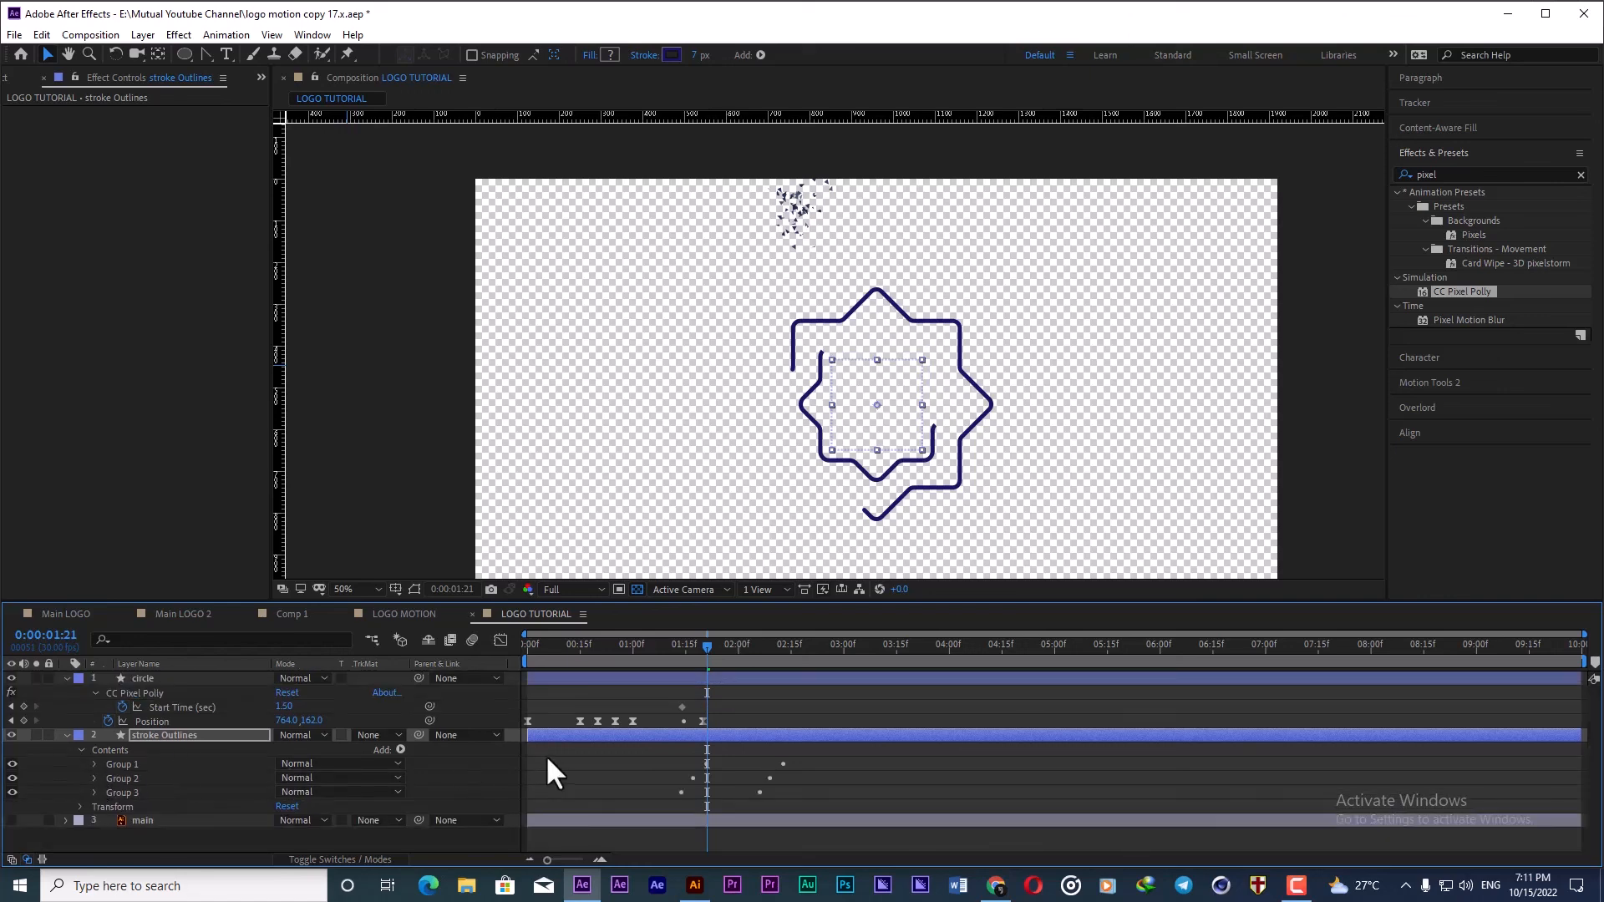
click(674, 649)
key(space)
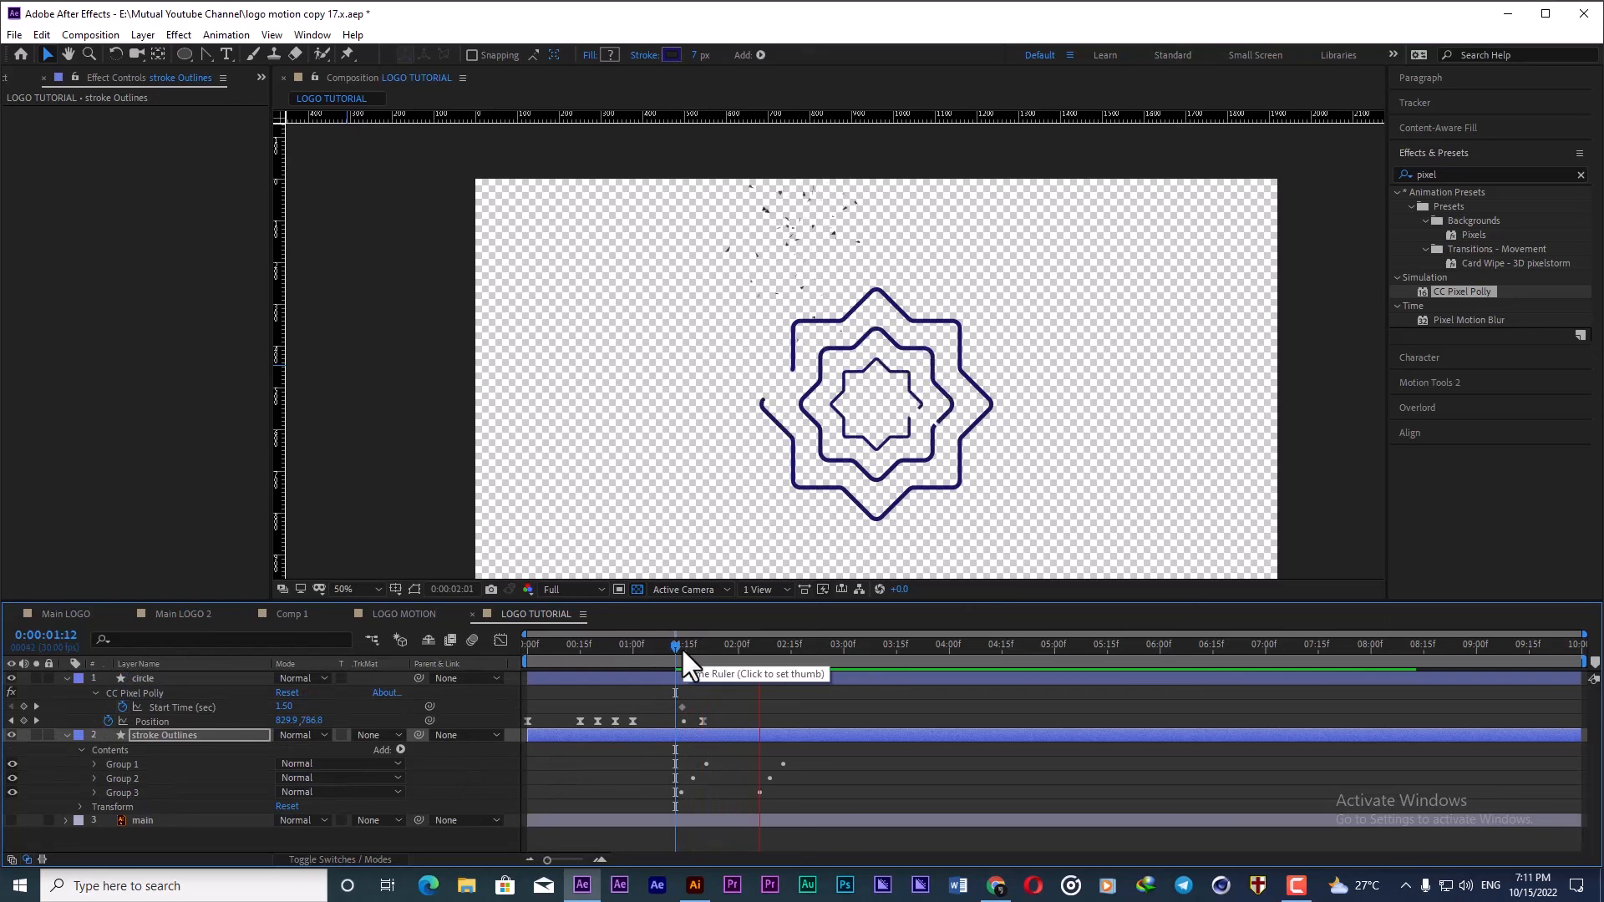
click(639, 649)
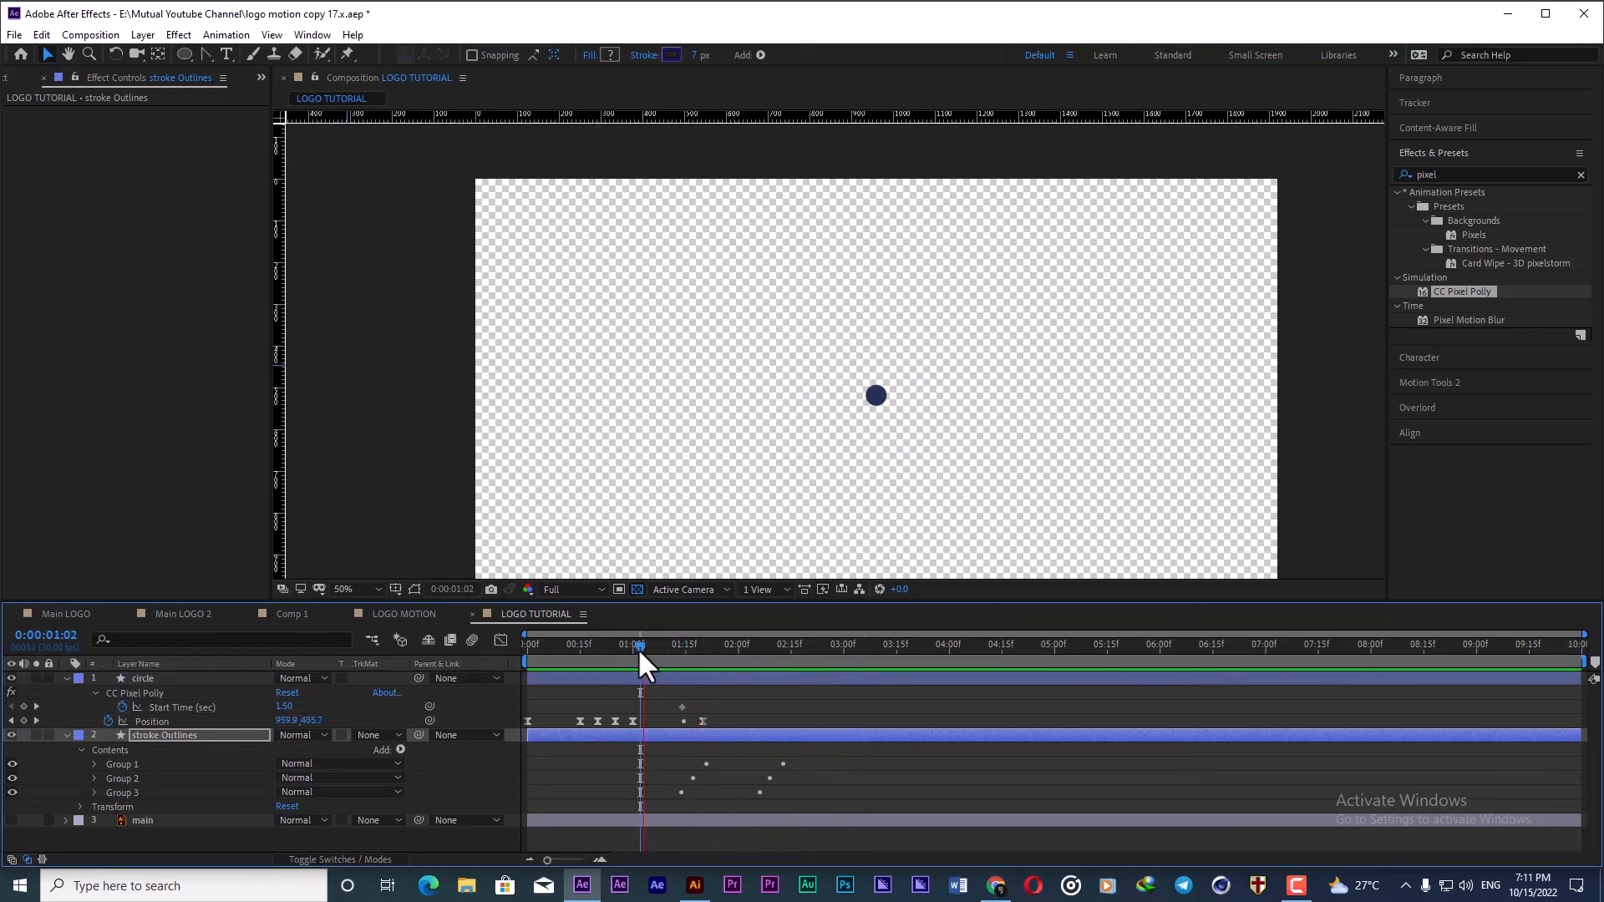
key(space)
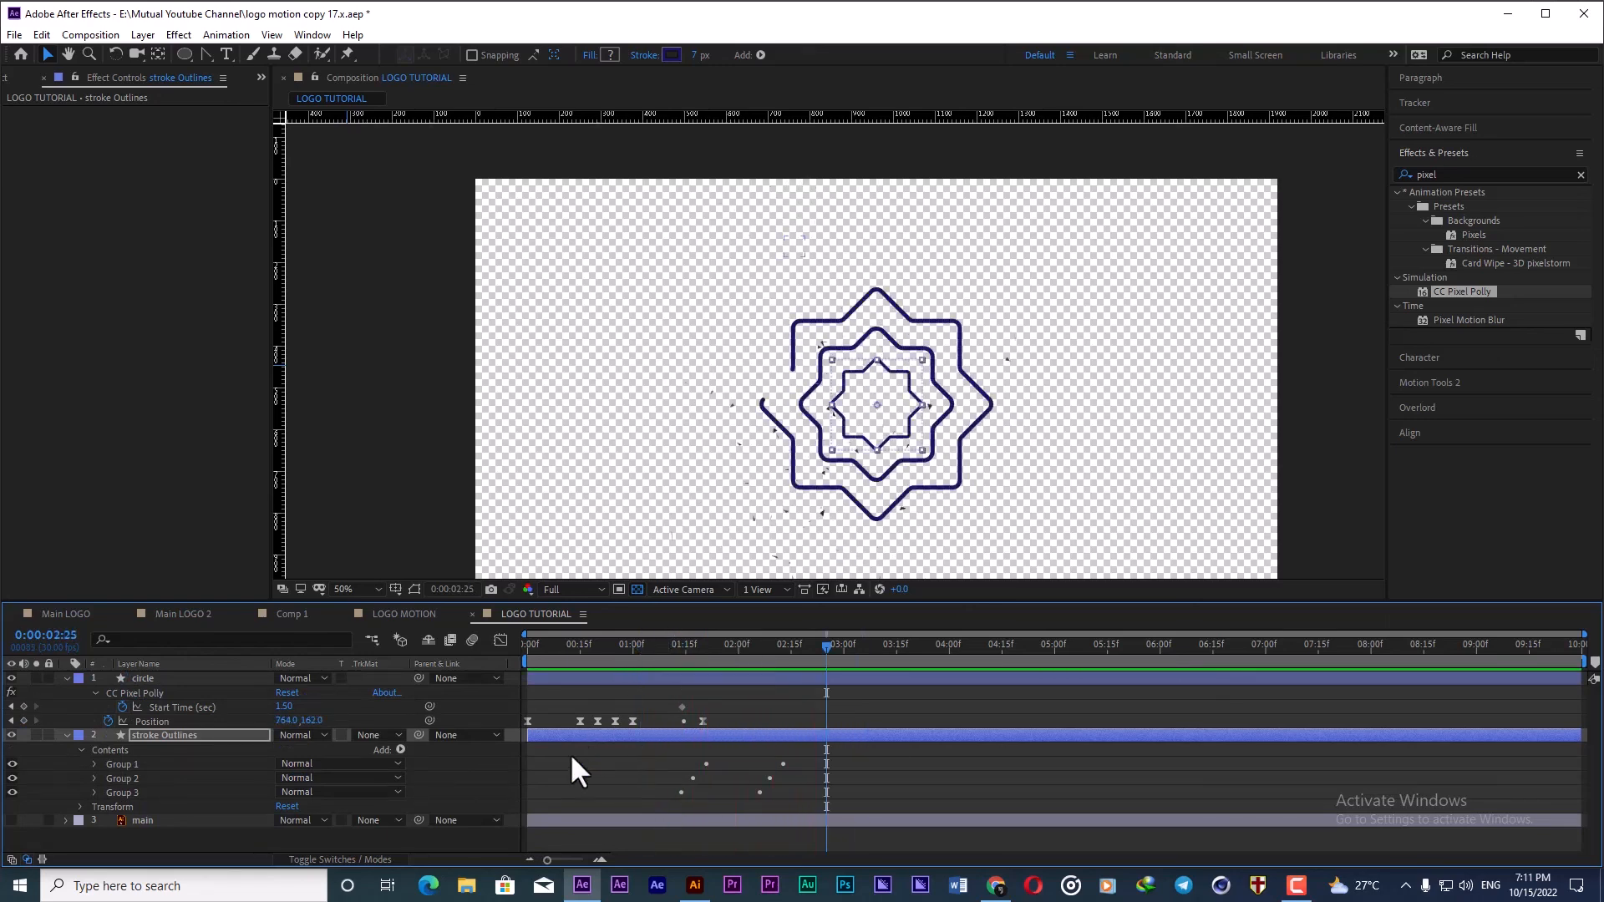
Step: Keyframe the stroke Outlines layer's Rotation from -37° at 0:00:01:13 to 0° at about 0:00:02:12
click(526, 760)
mouse_move(651, 650)
mouse_down()
mouse_move(687, 653)
mouse_move(673, 660)
mouse_up()
click(673, 736)
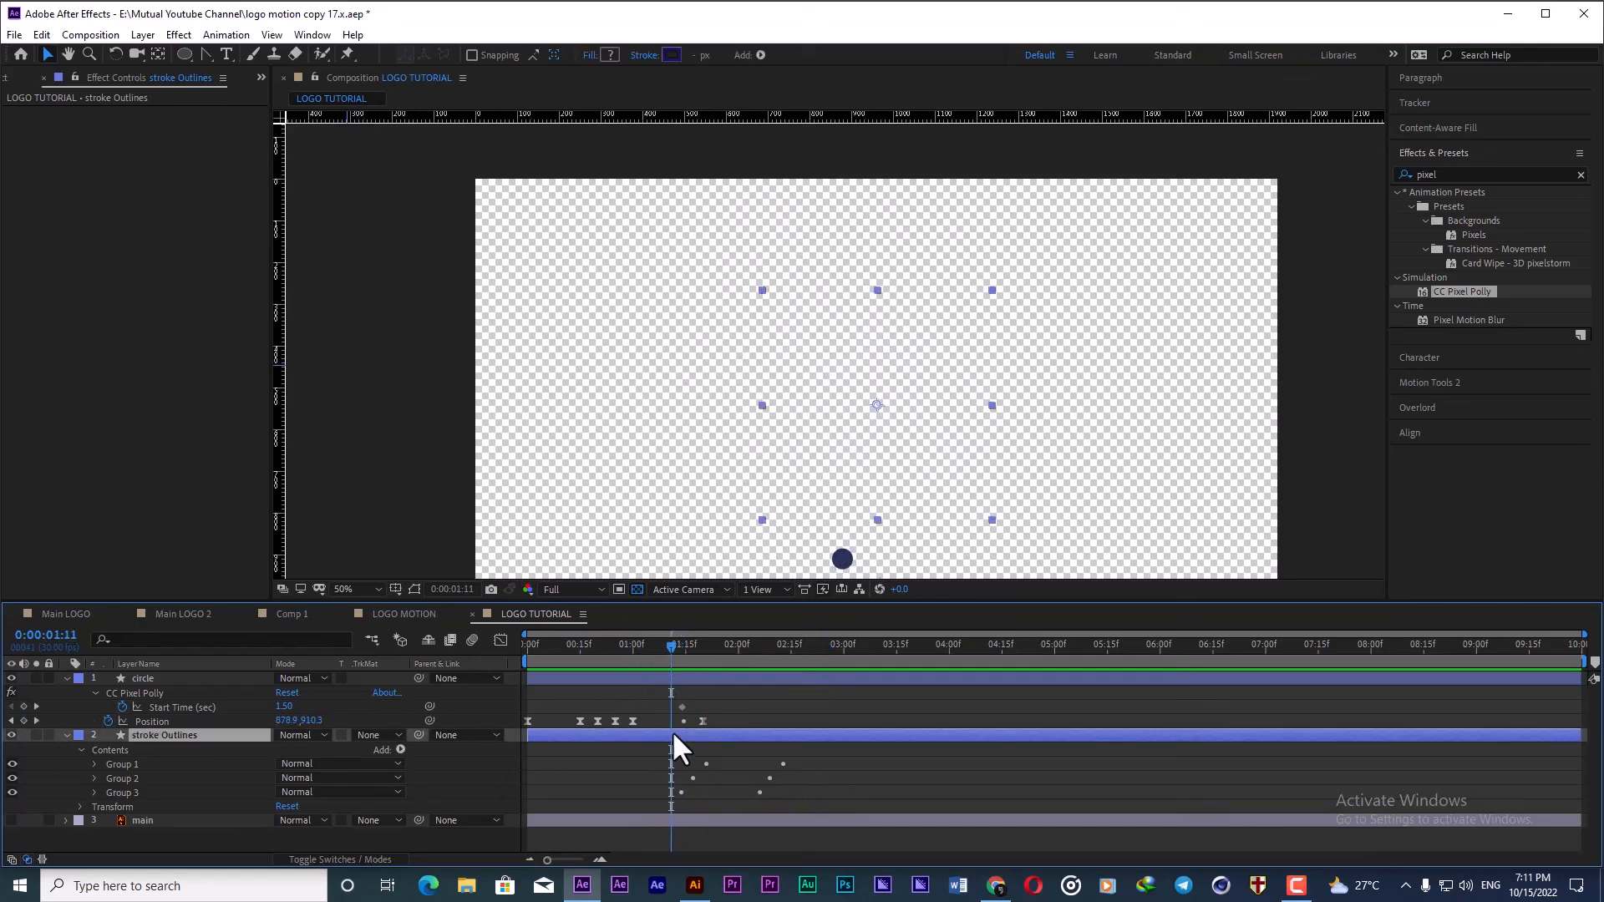
key(r)
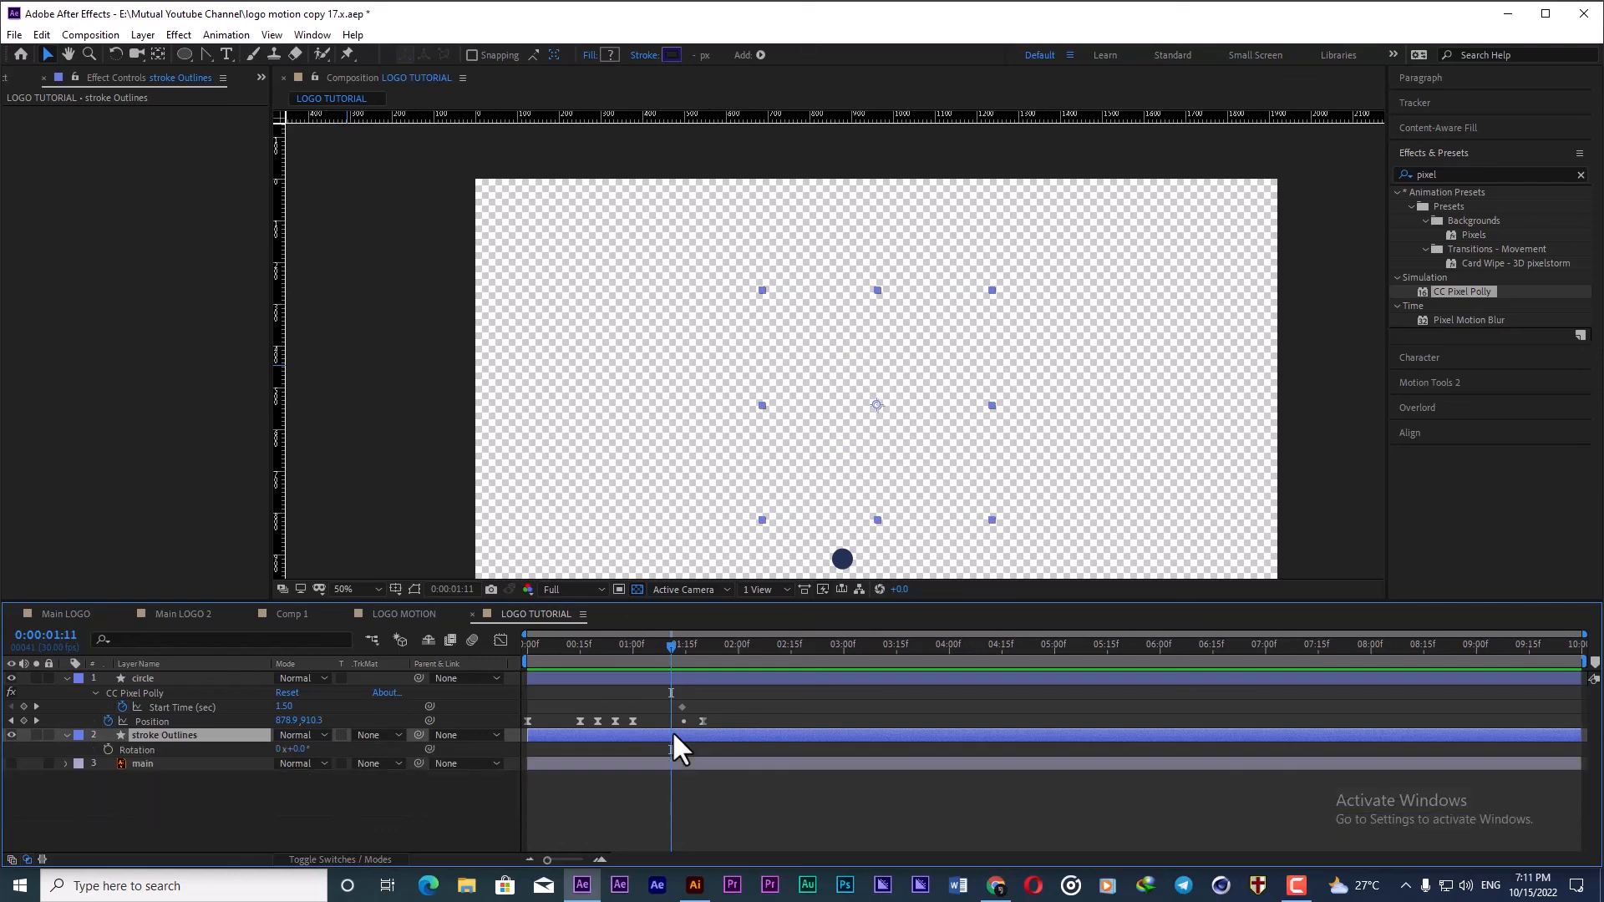
drag(735, 647, 680, 653)
click(108, 750)
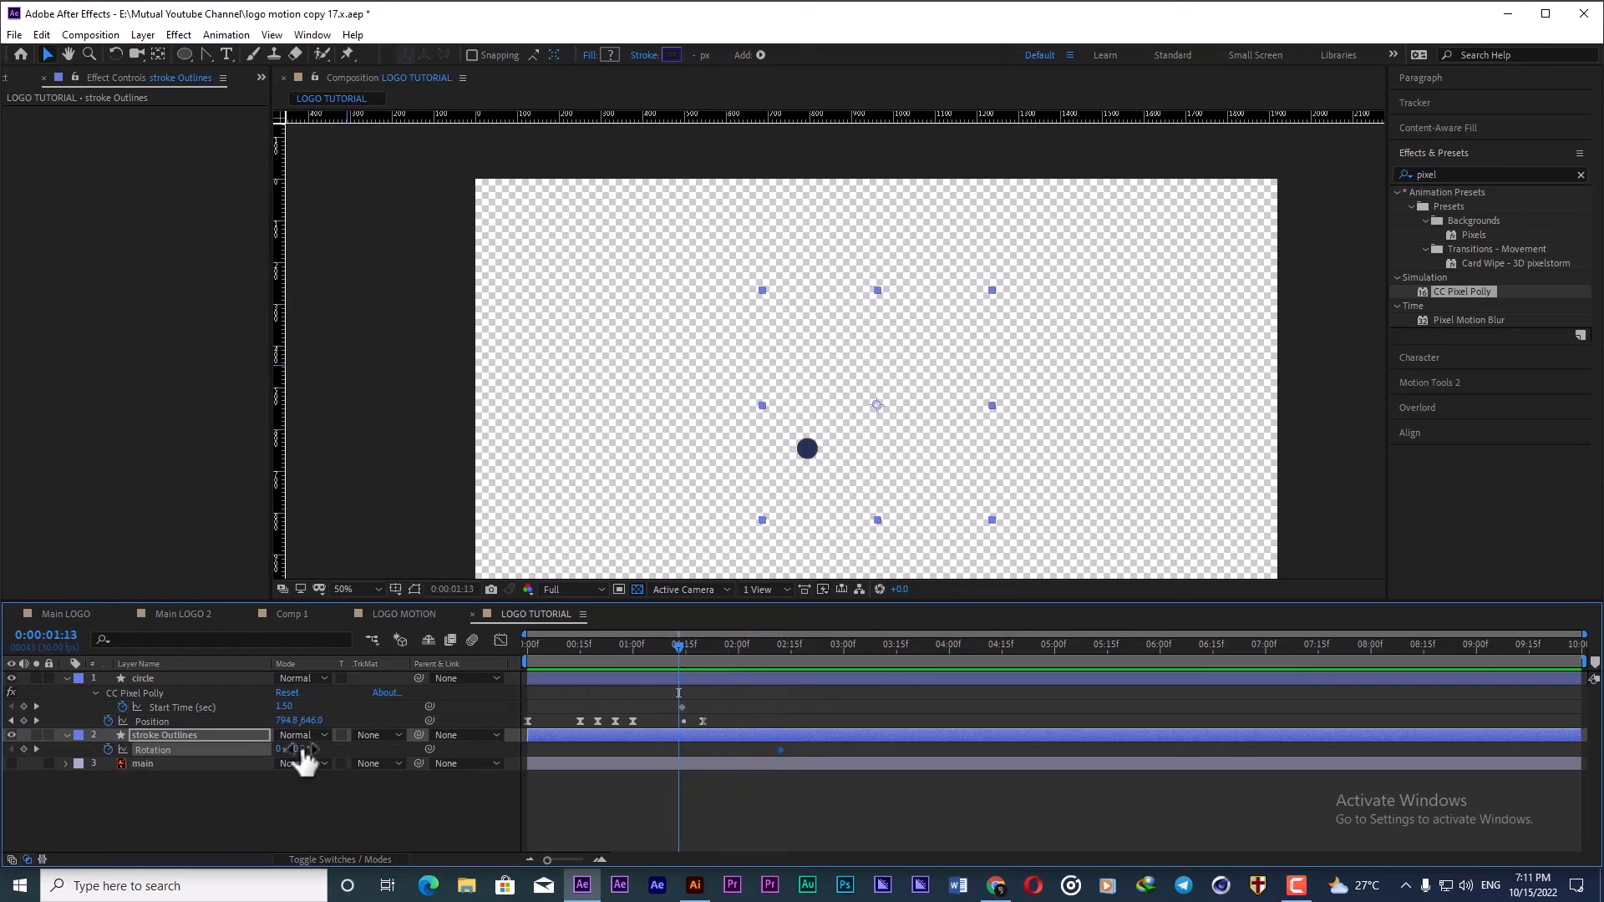
drag(302, 750, 270, 749)
Step: Ease the Rotation keyframes with a speed graph that peaks early and slows toward the end, and preview from 0:00:01:02
drag(794, 746, 648, 772)
click(501, 641)
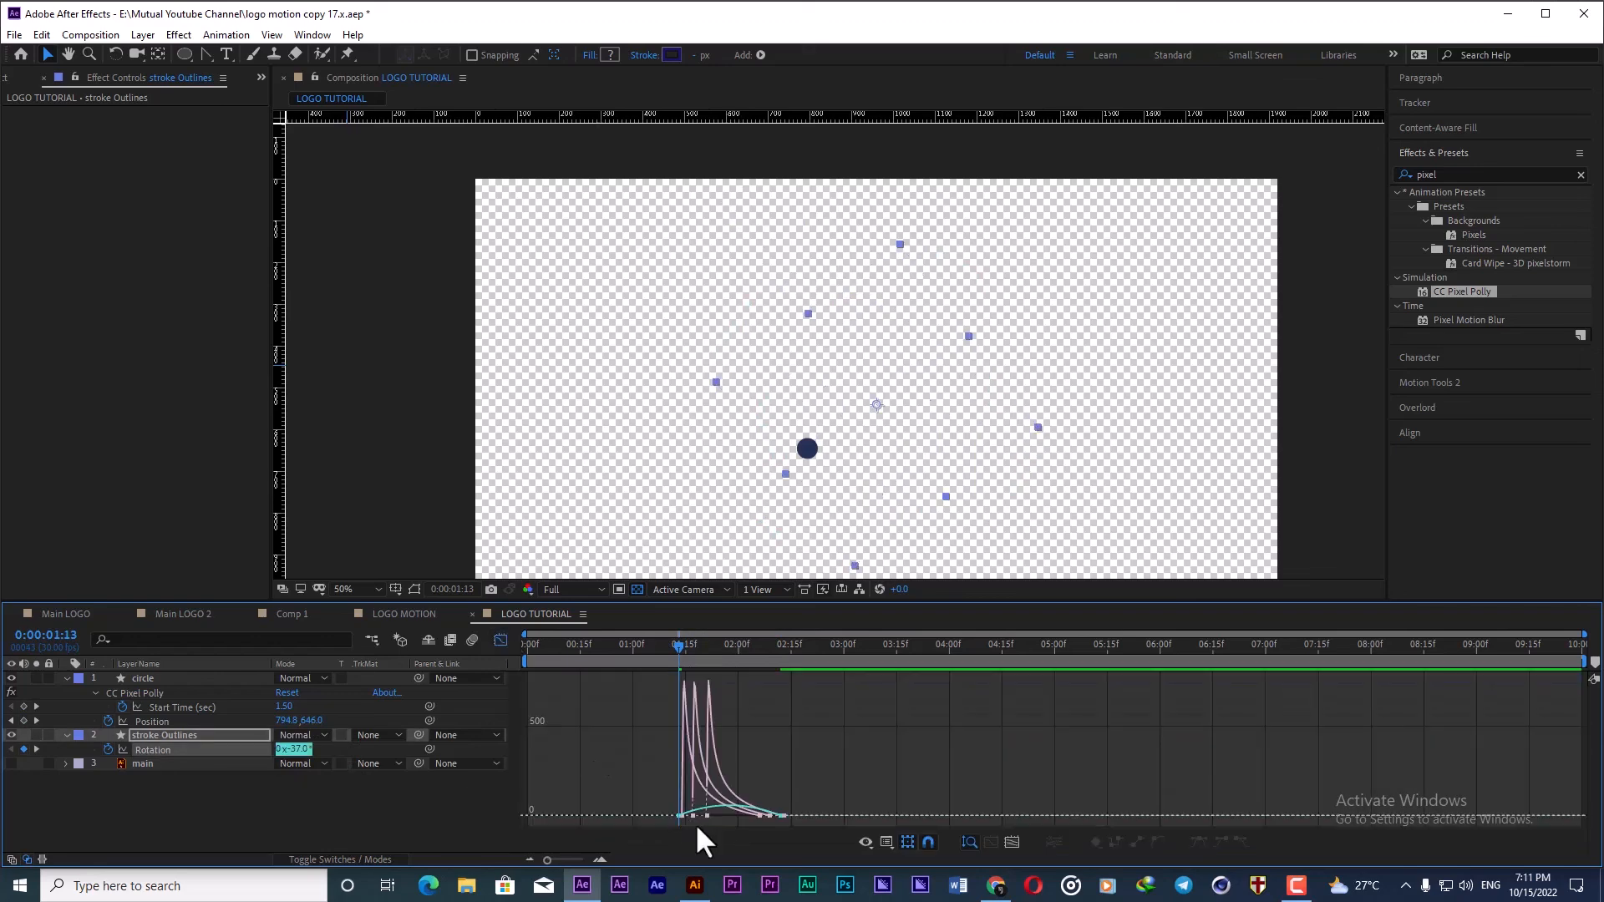
scroll(677, 818, up, 5)
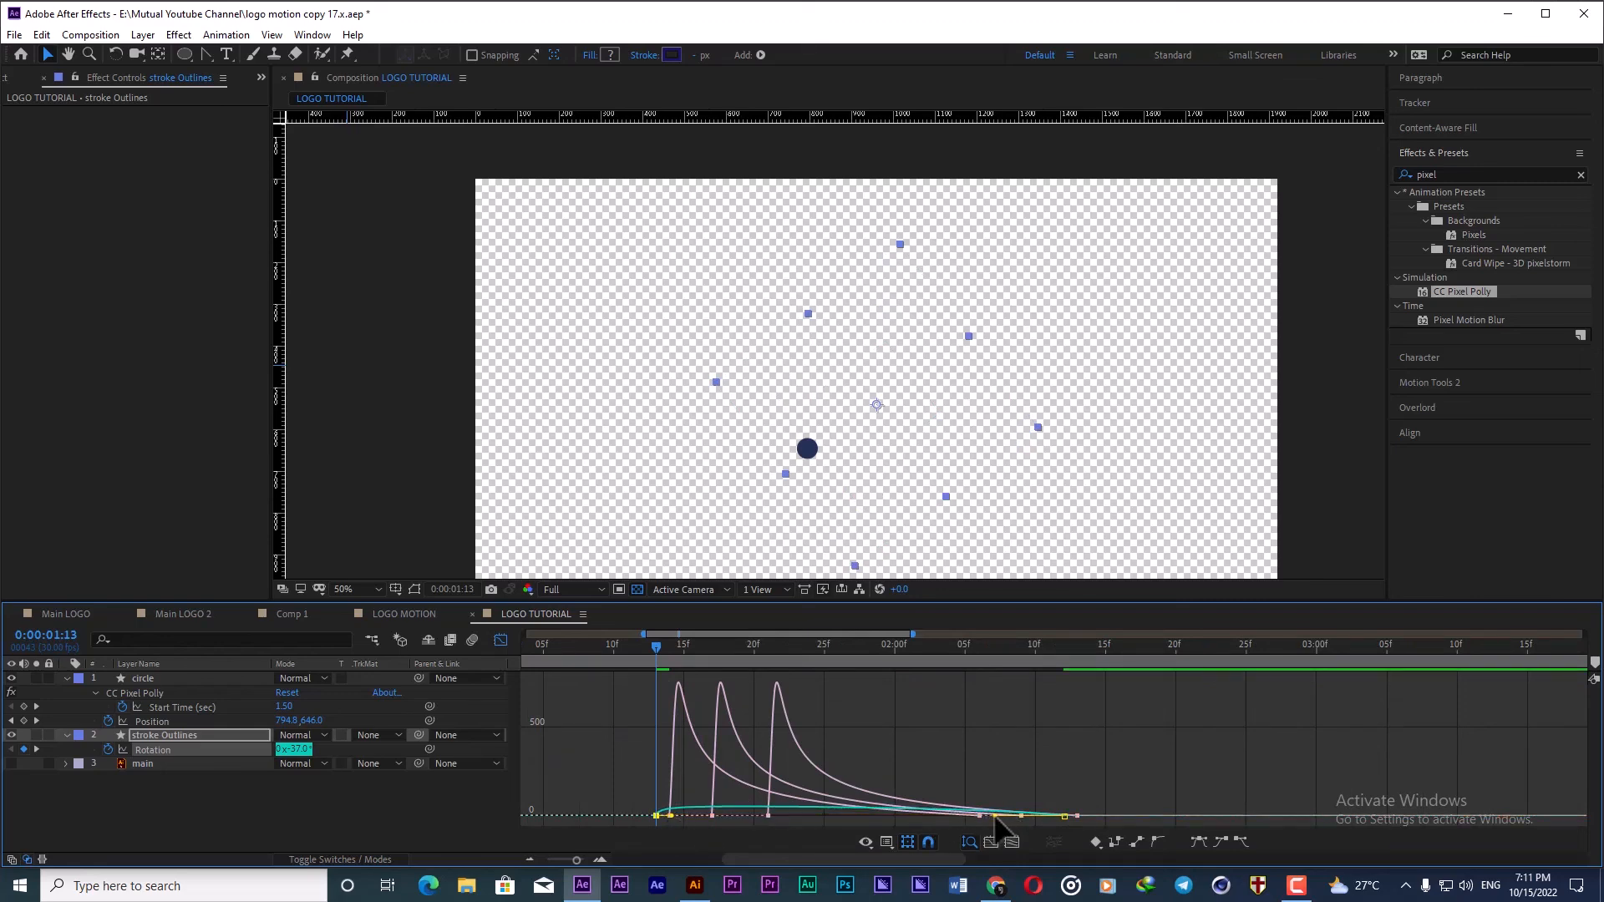
drag(995, 816, 823, 820)
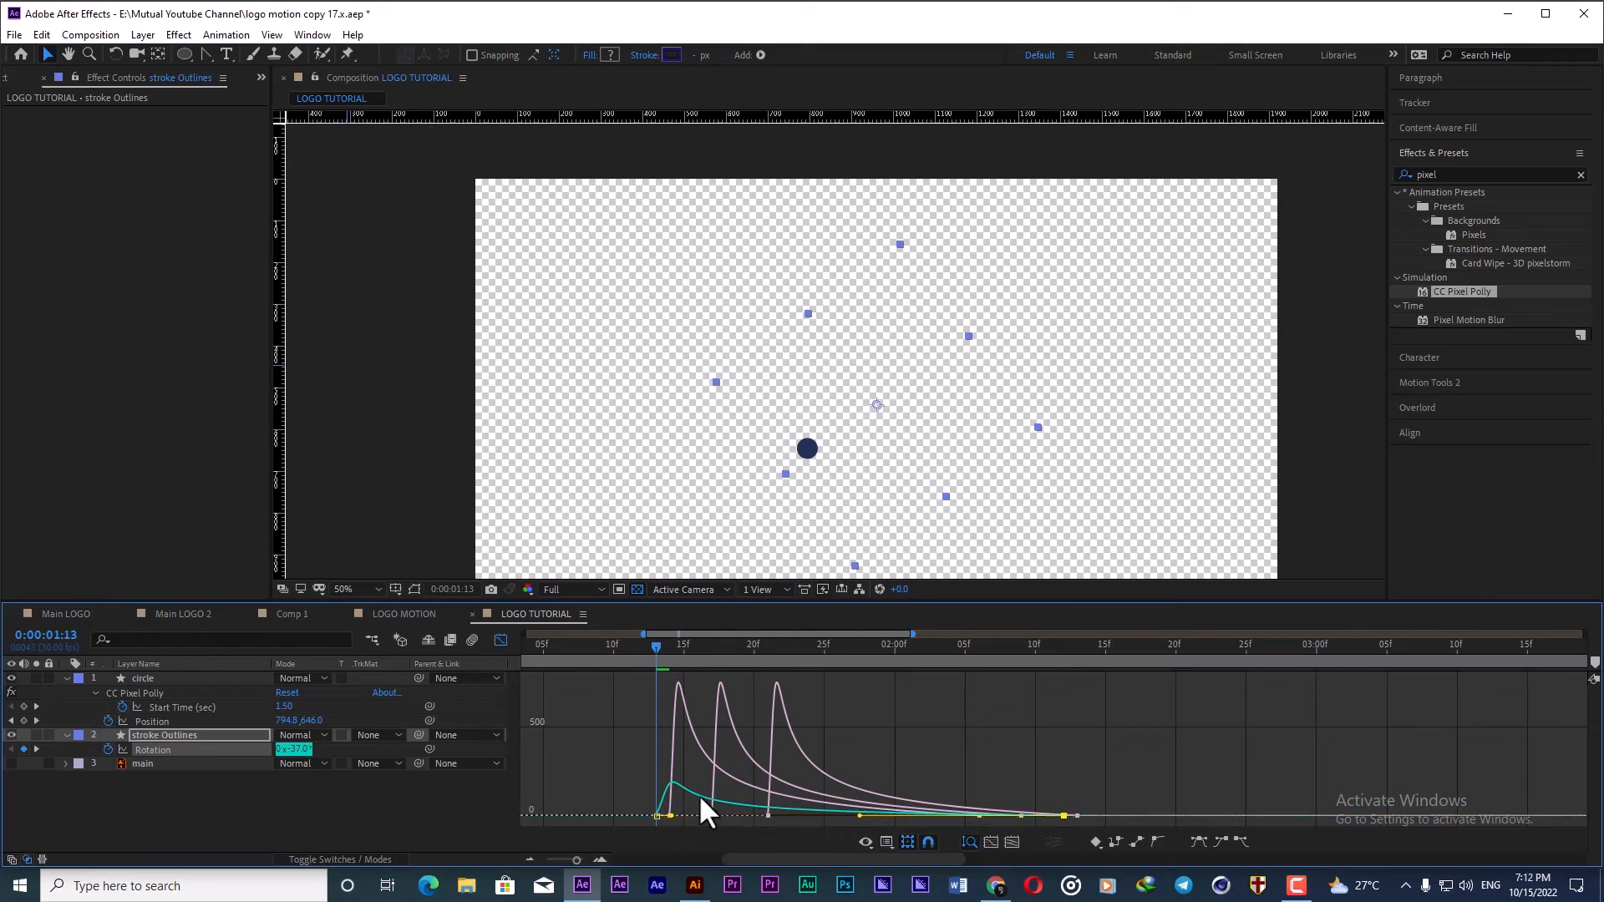
click(500, 640)
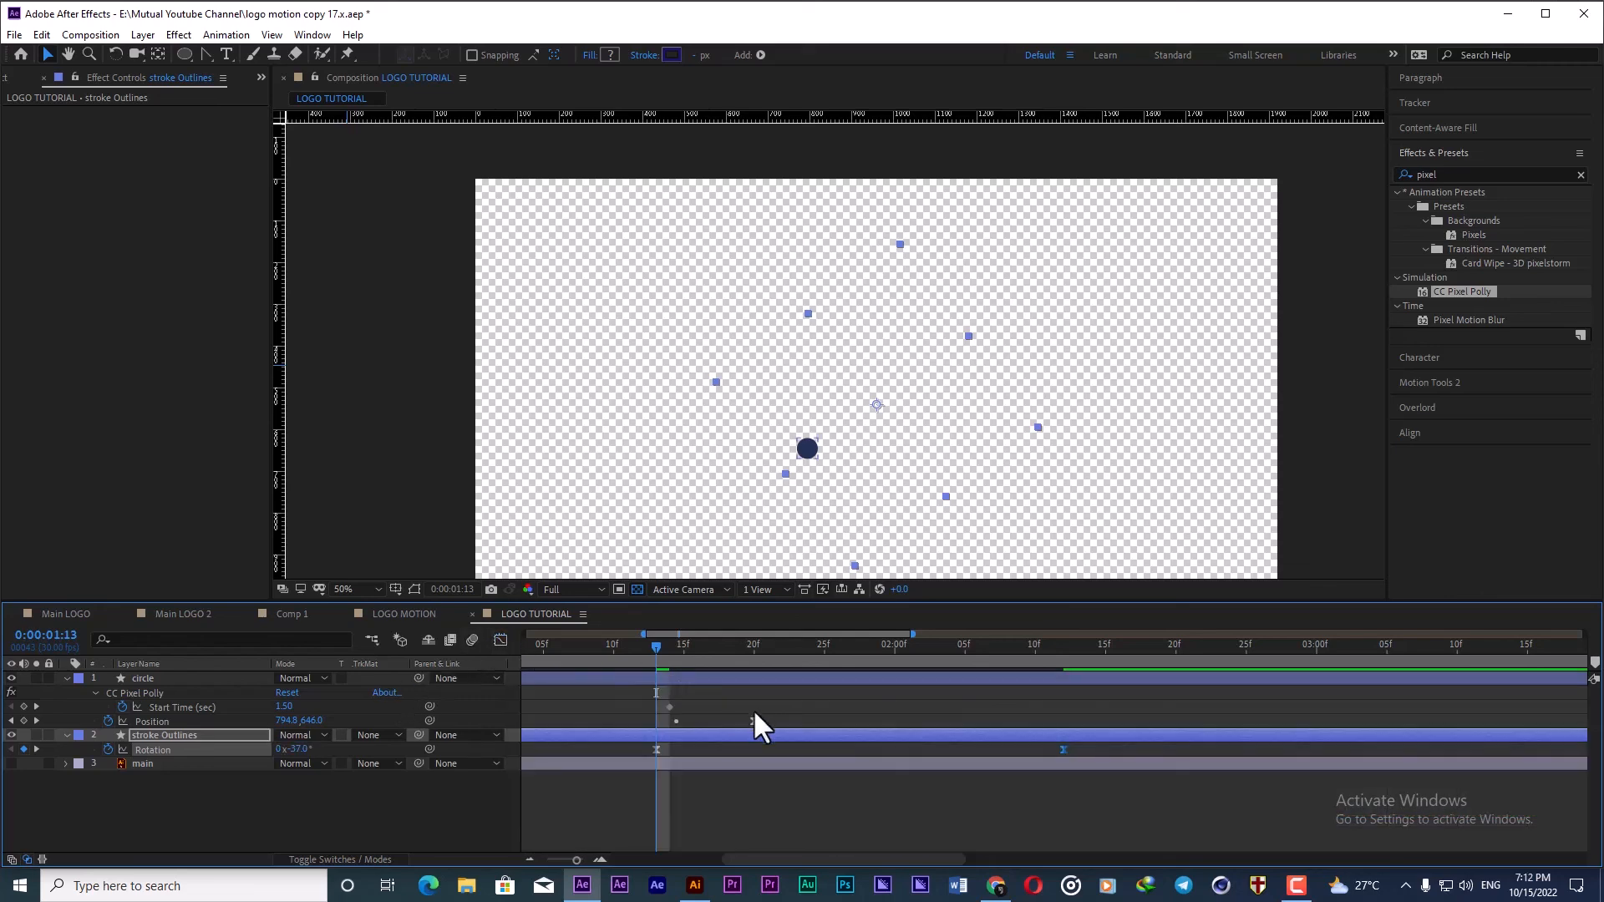
key(semicolon)
drag(684, 655, 644, 645)
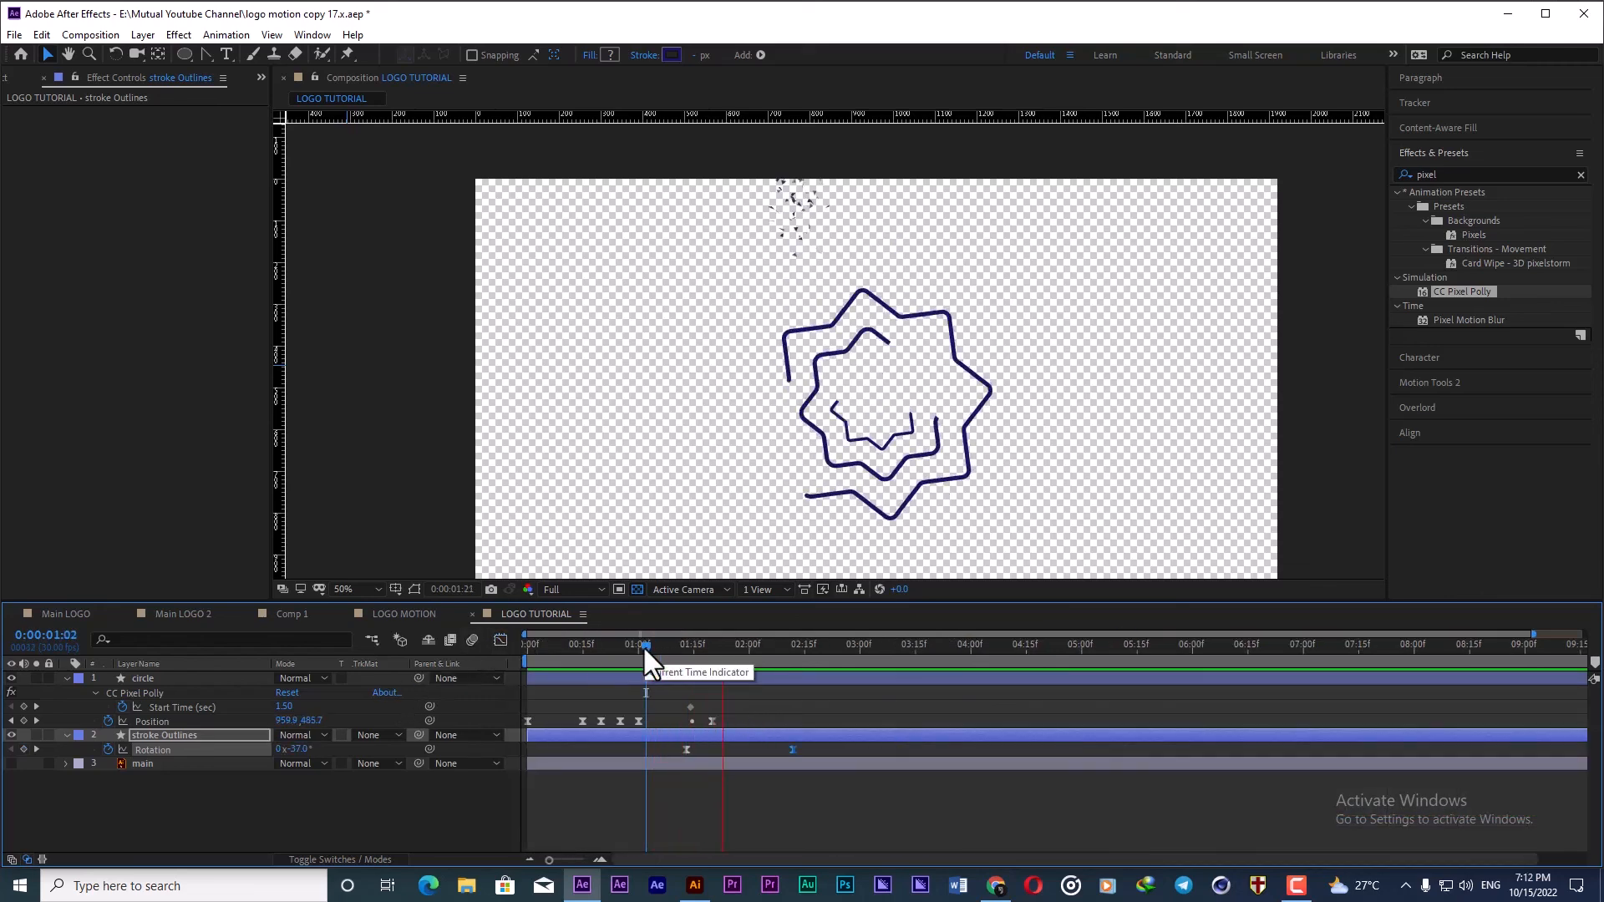
click(117, 775)
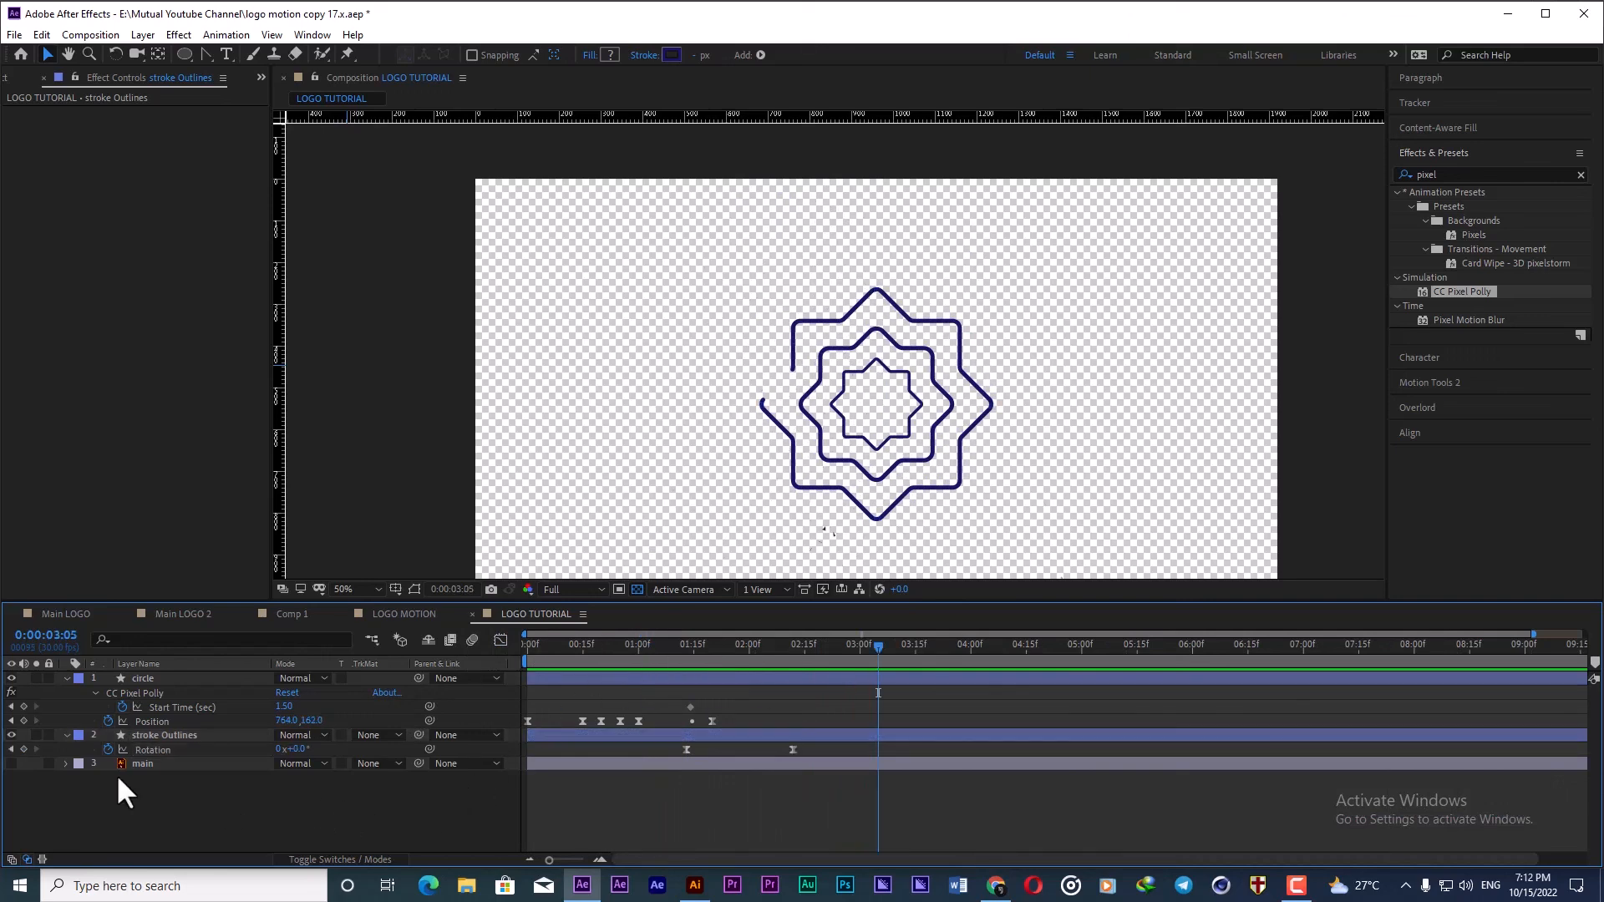
Step: Make the main logo layer visible and move it to the top of the layer stack, above circle
click(66, 678)
click(145, 691)
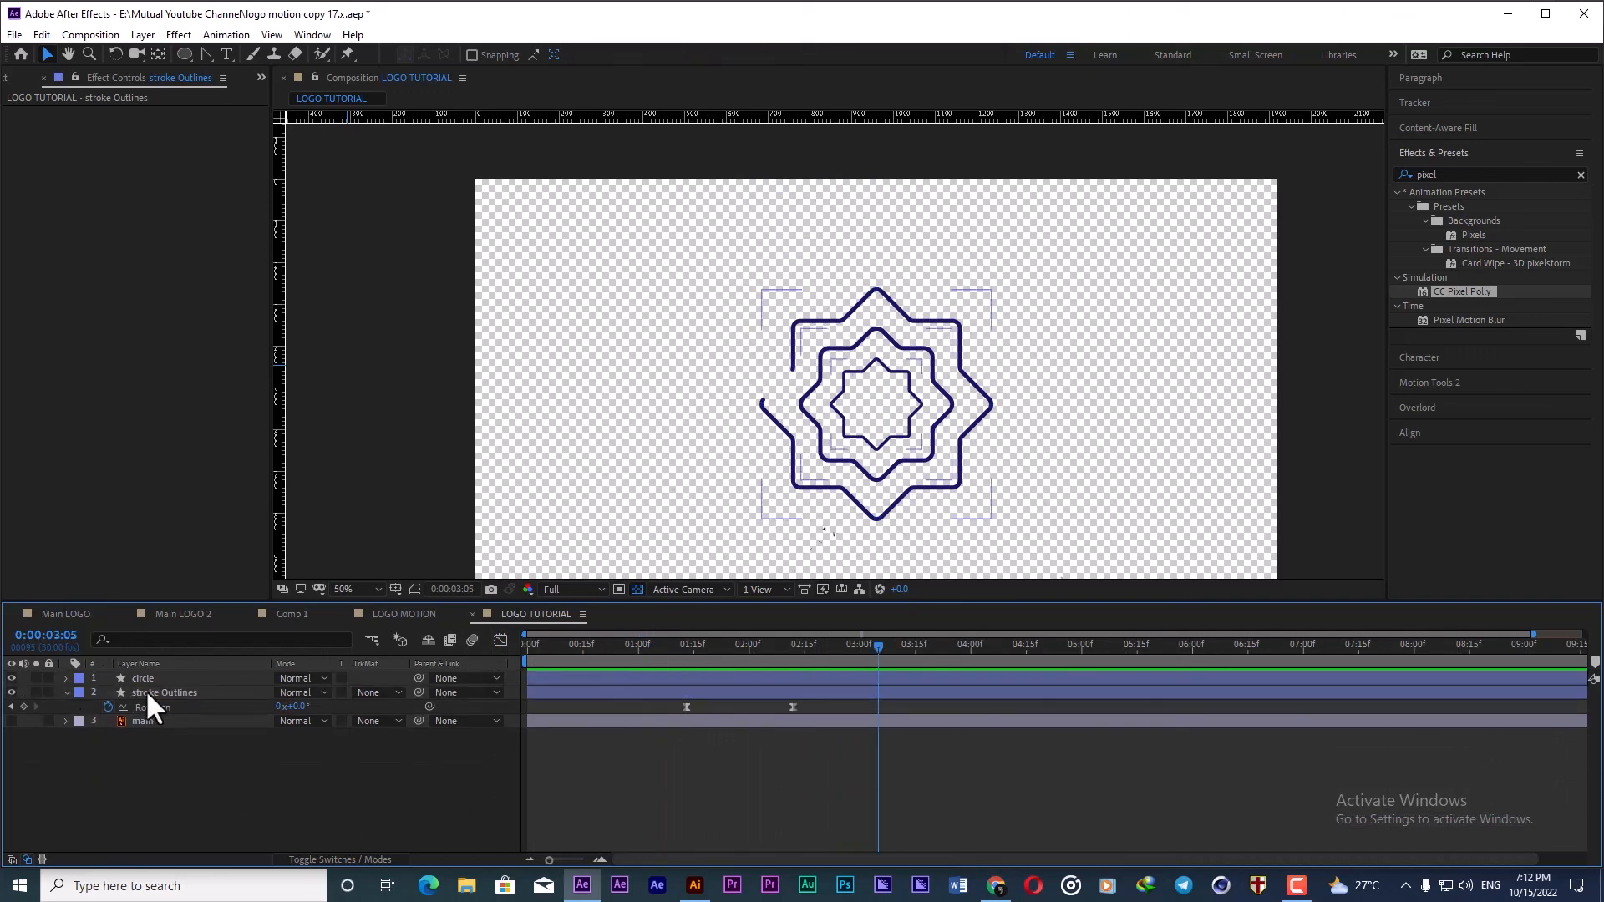
click(160, 735)
click(12, 720)
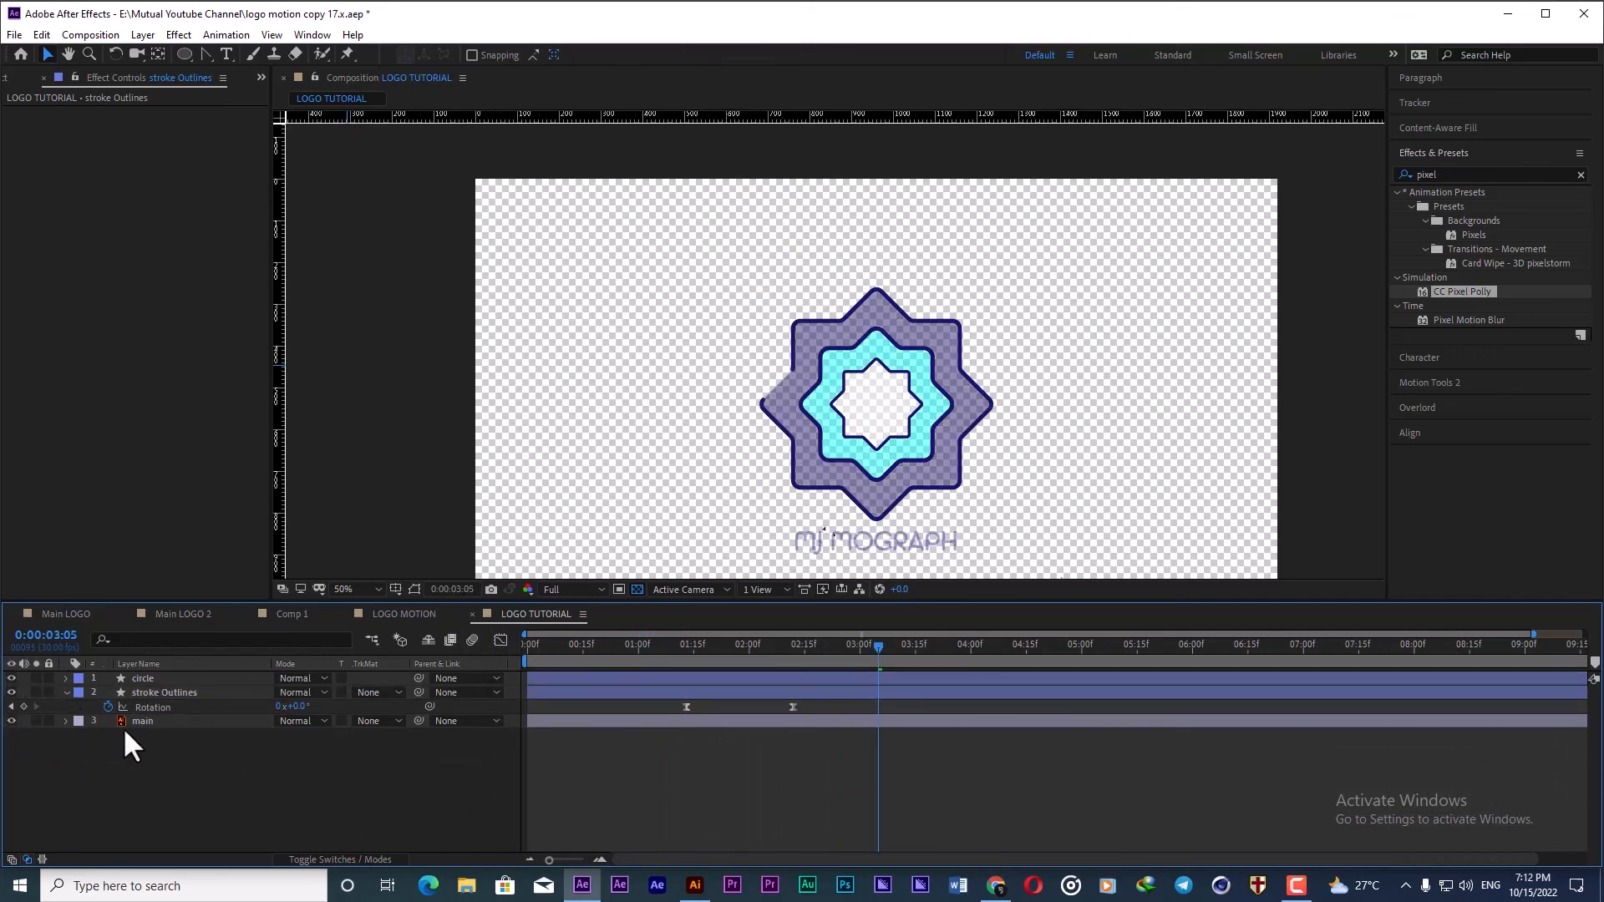
click(147, 720)
drag(147, 724, 149, 673)
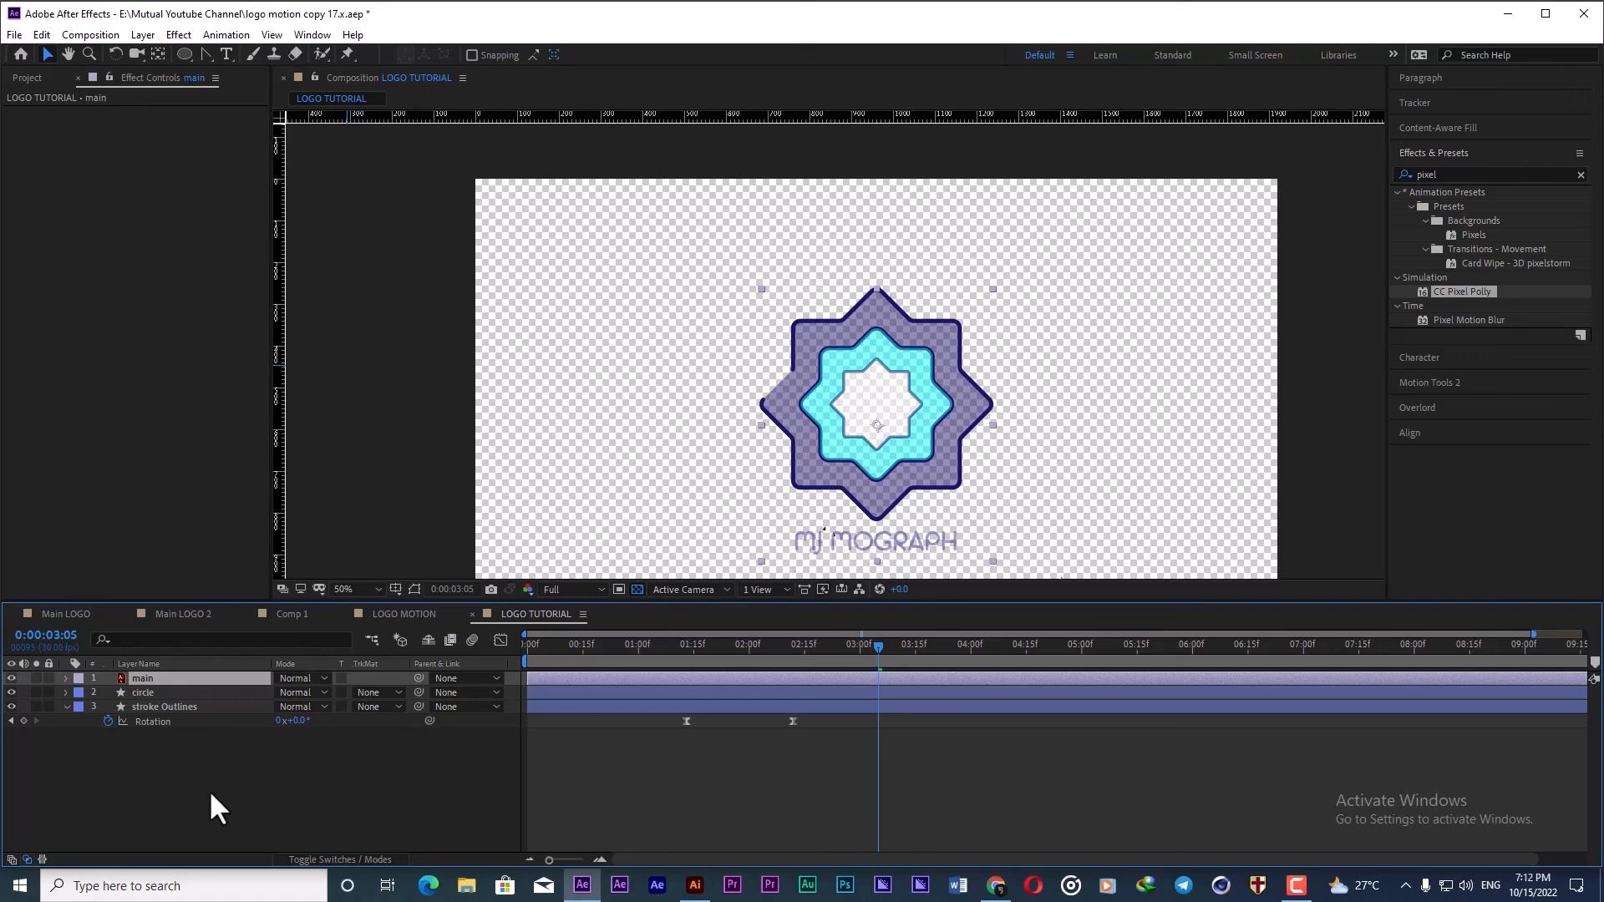
Step: Set the main layer's Opacity to 100% and trim its start to 0:00:01:28
key(t)
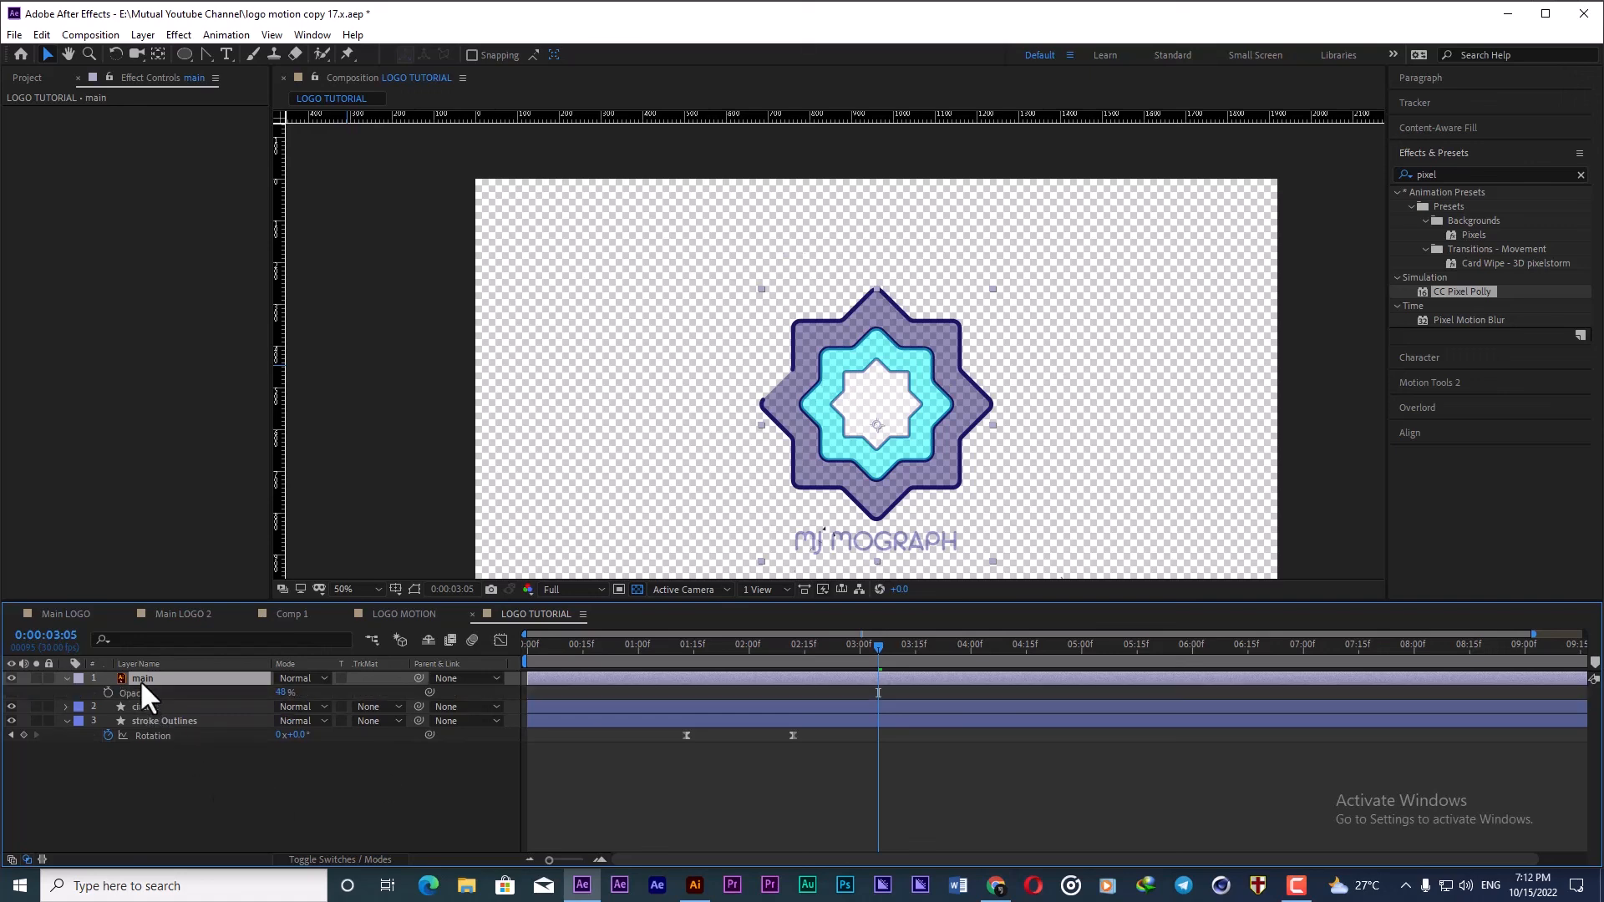
drag(284, 693, 585, 685)
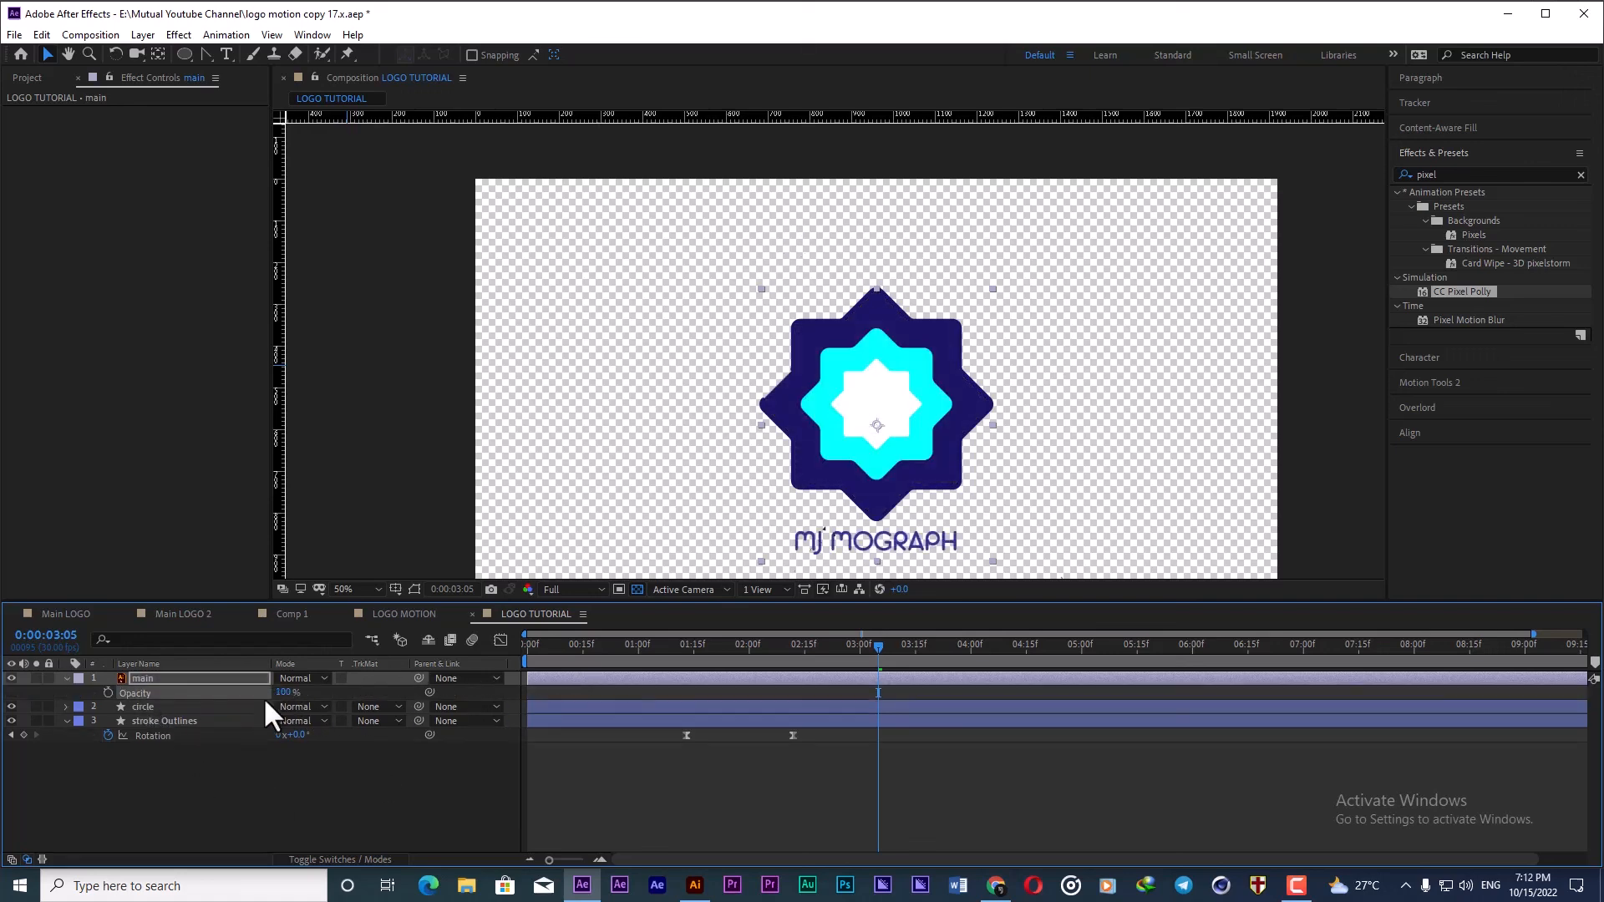
click(163, 676)
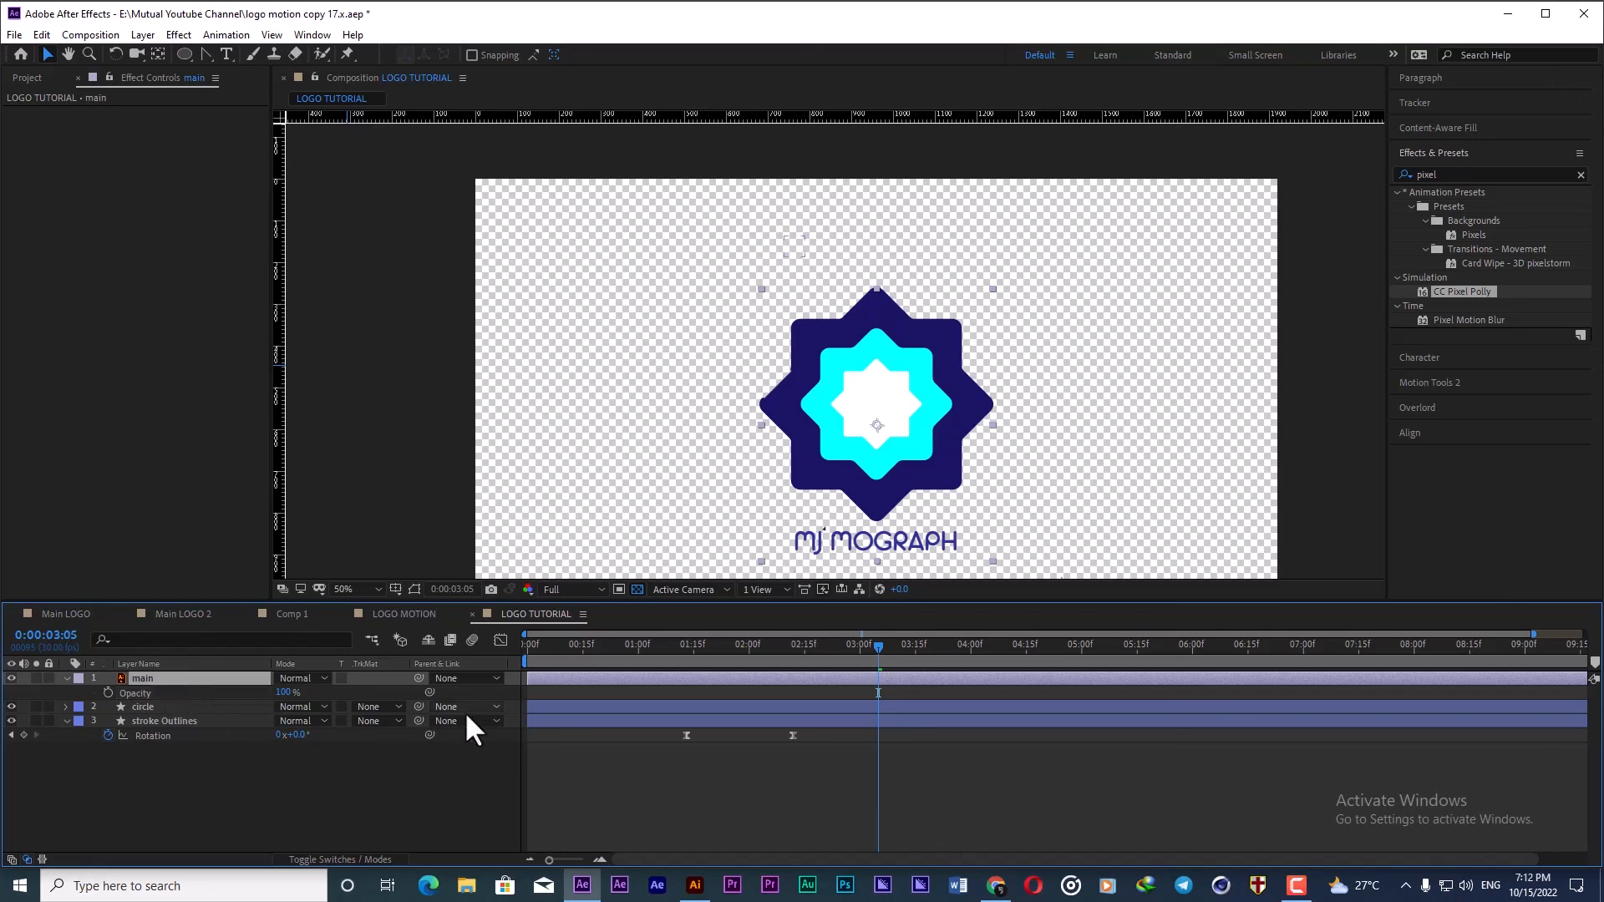
drag(774, 648, 739, 658)
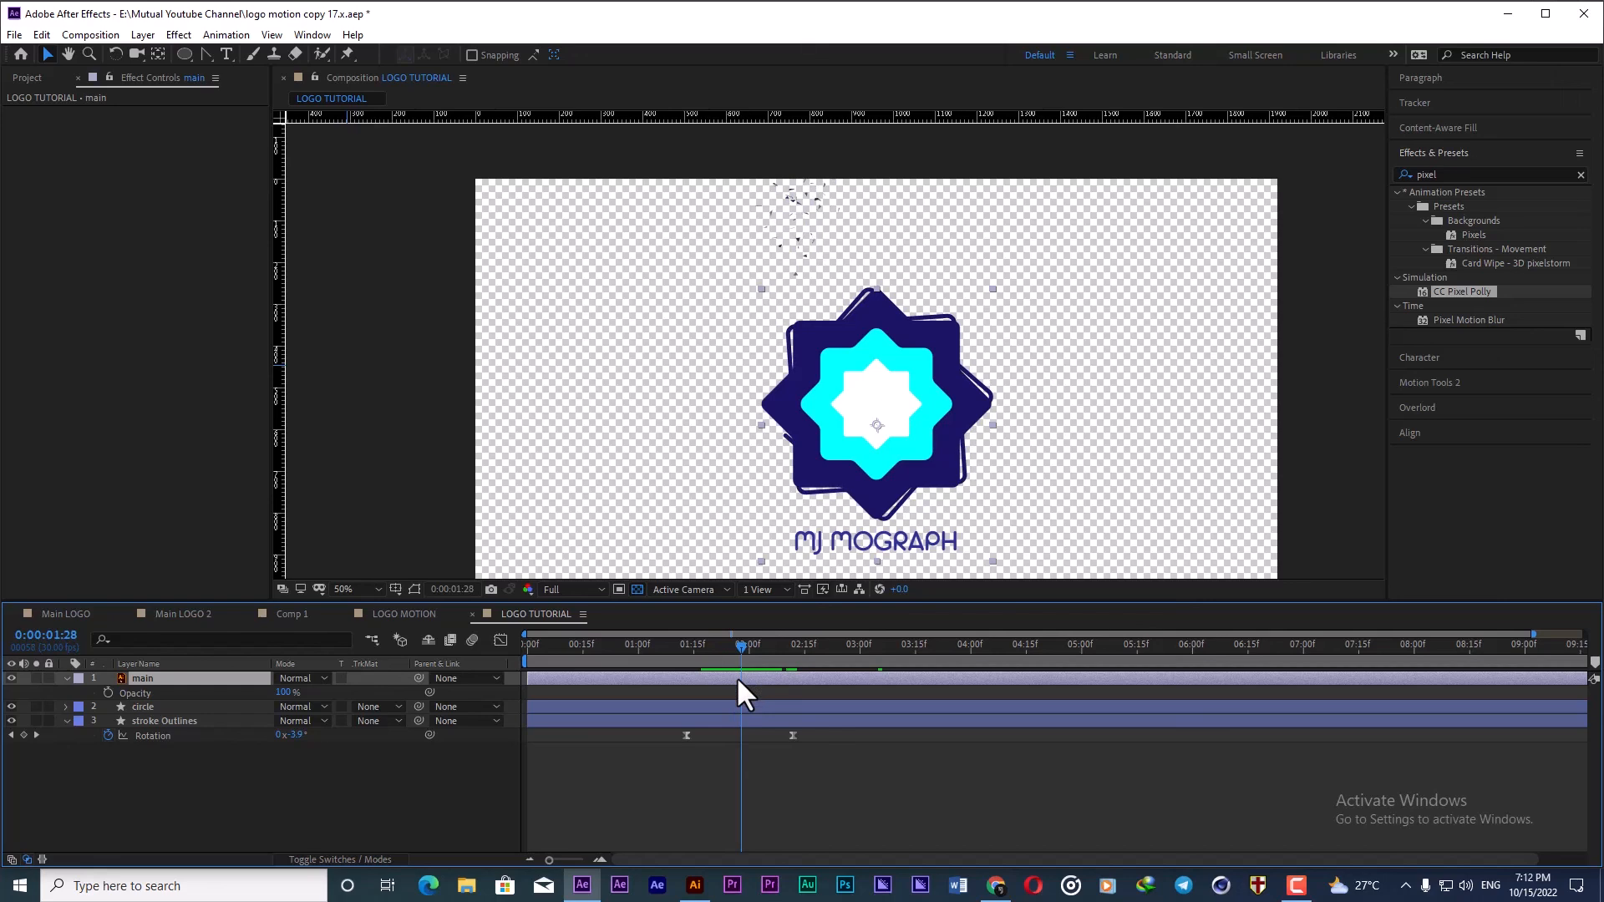
key(alt+bracketleft)
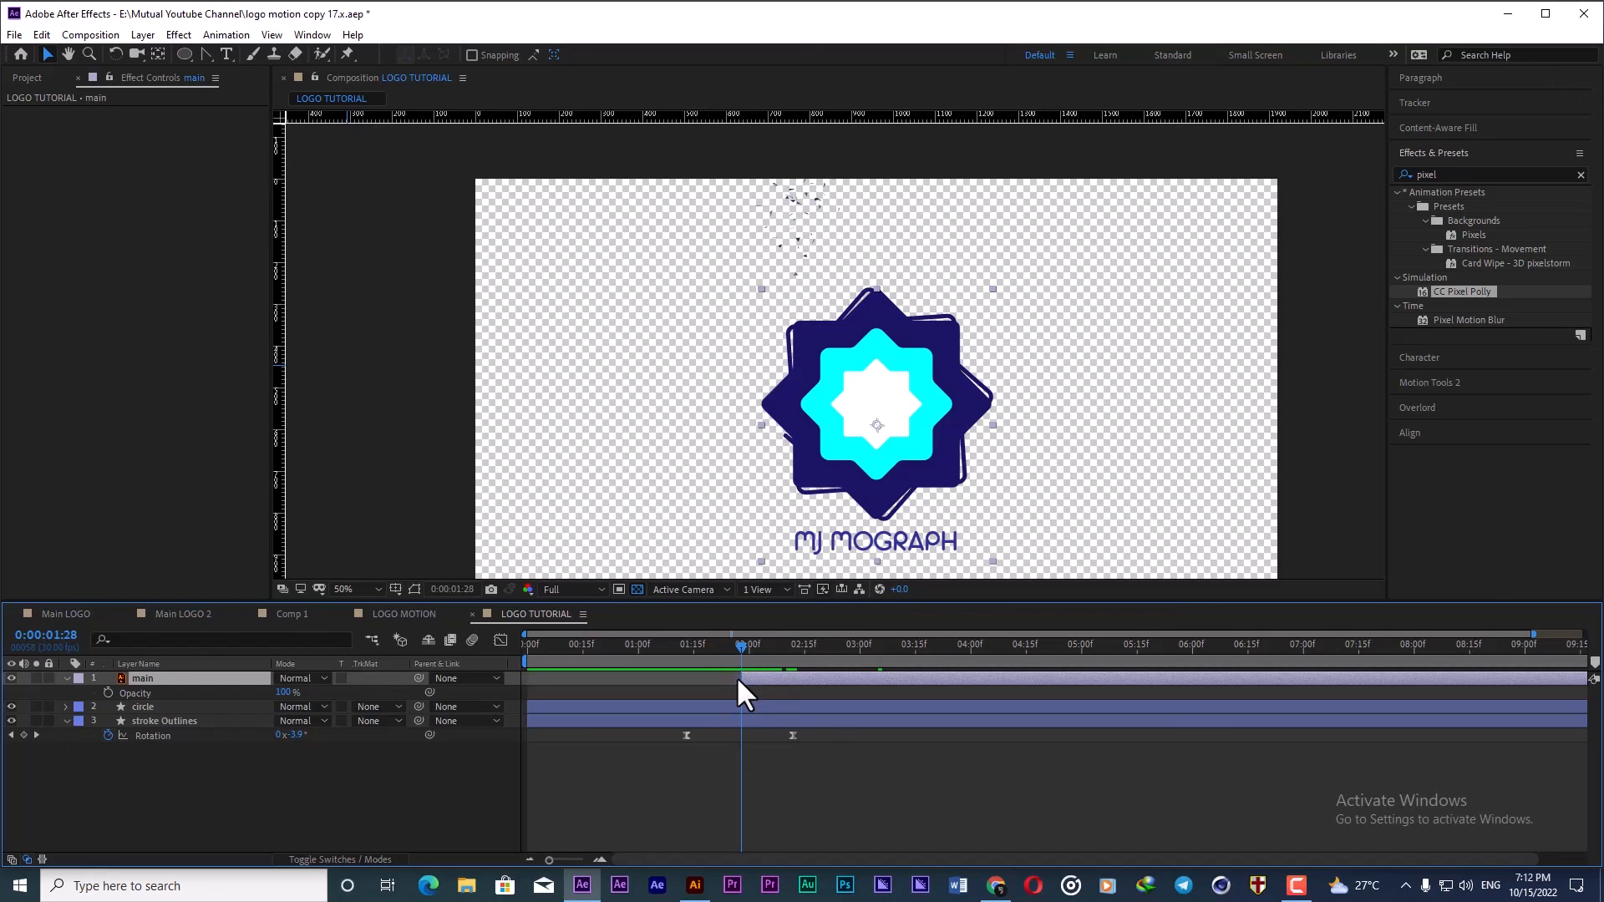
click(314, 776)
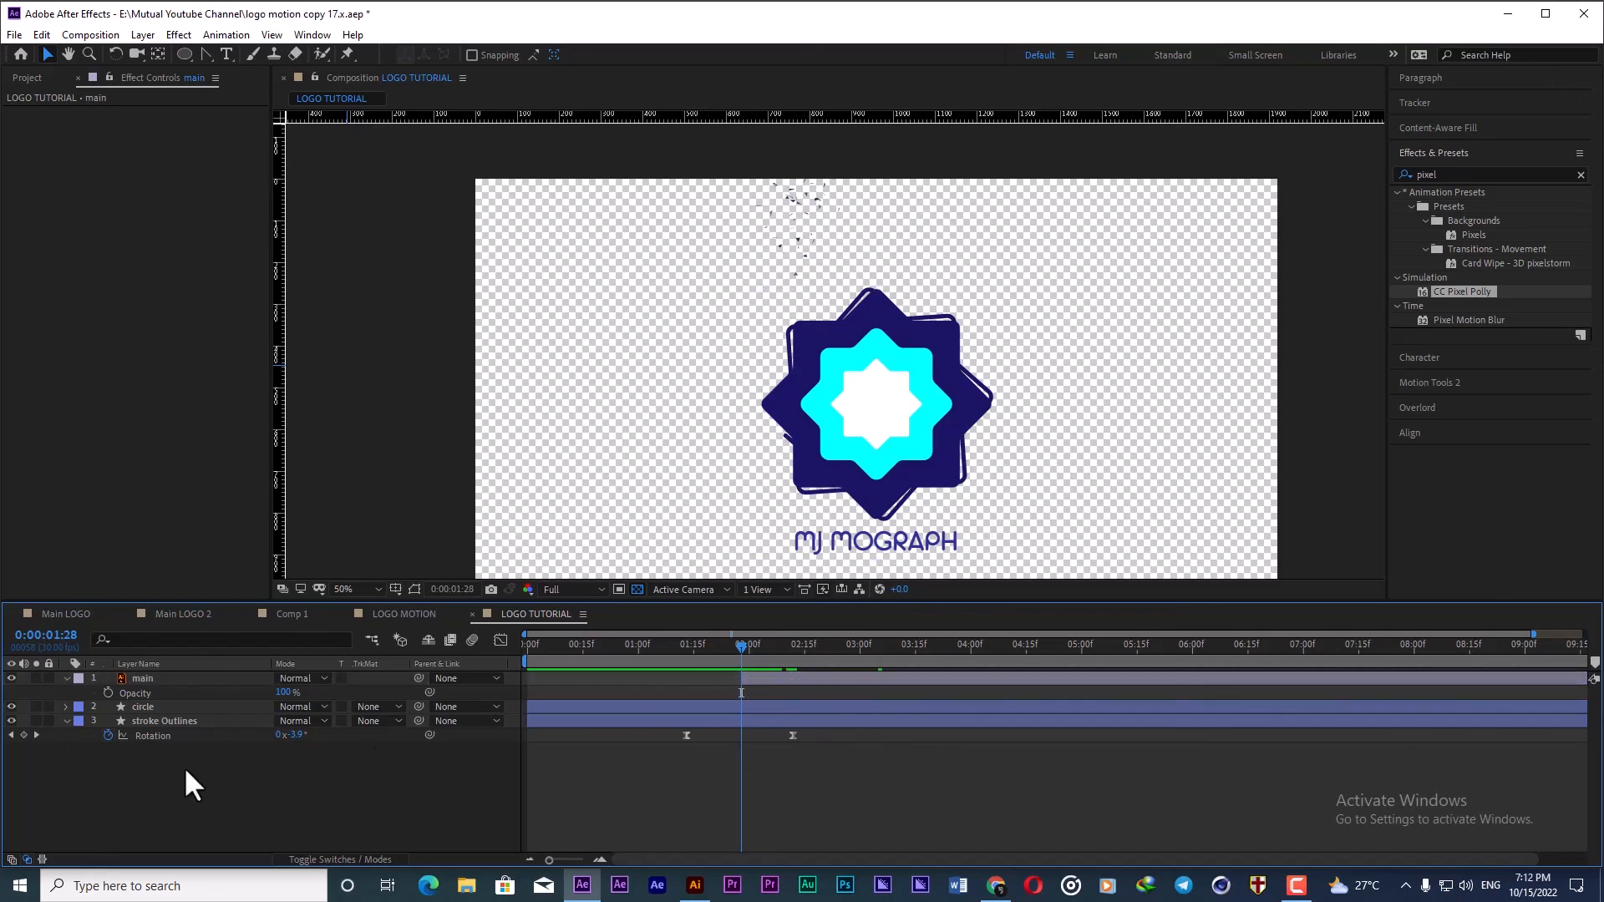
Step: Add a frame-filling ellipse shape layer and set its Ellipse Path Size to 0, 0
double_click(186, 54)
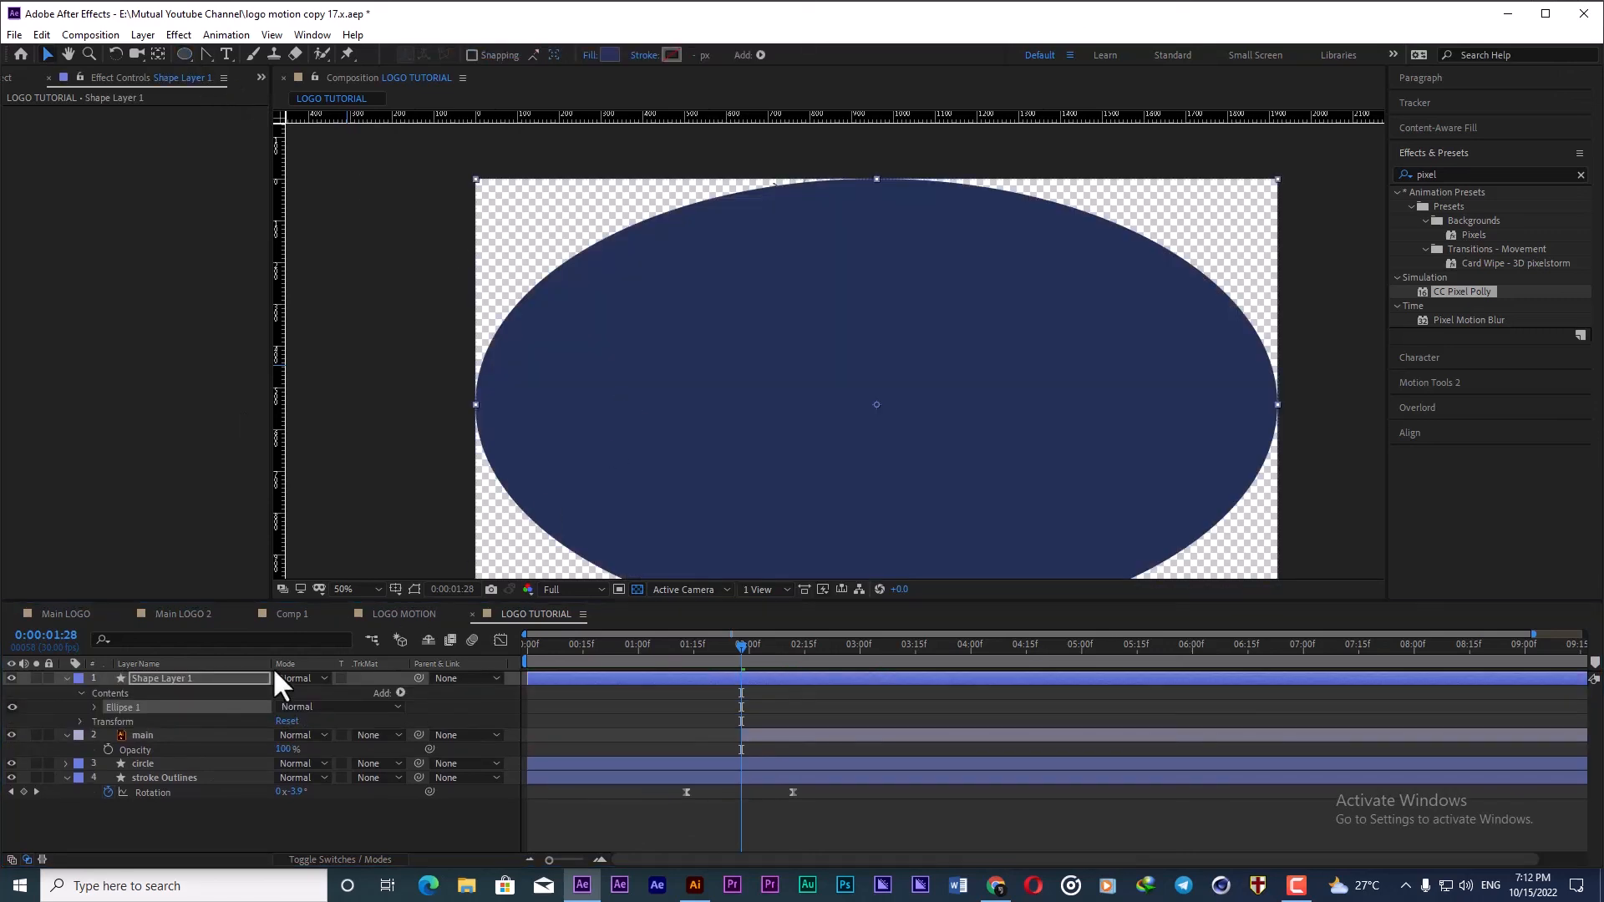
click(92, 707)
click(111, 721)
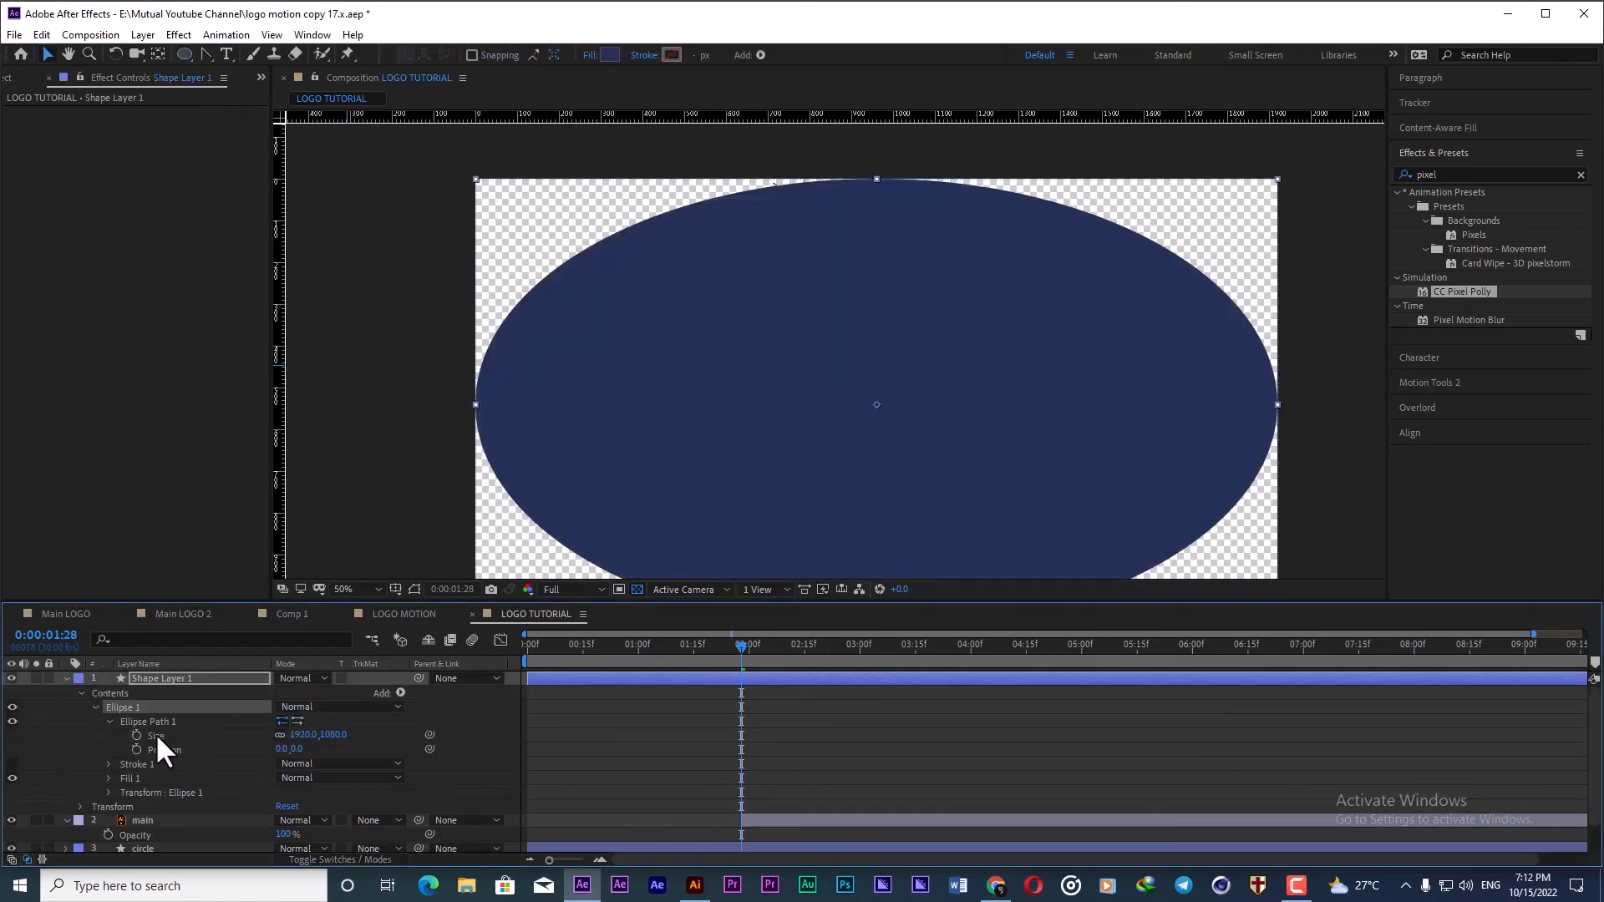
click(303, 735)
text(0)
key(Return)
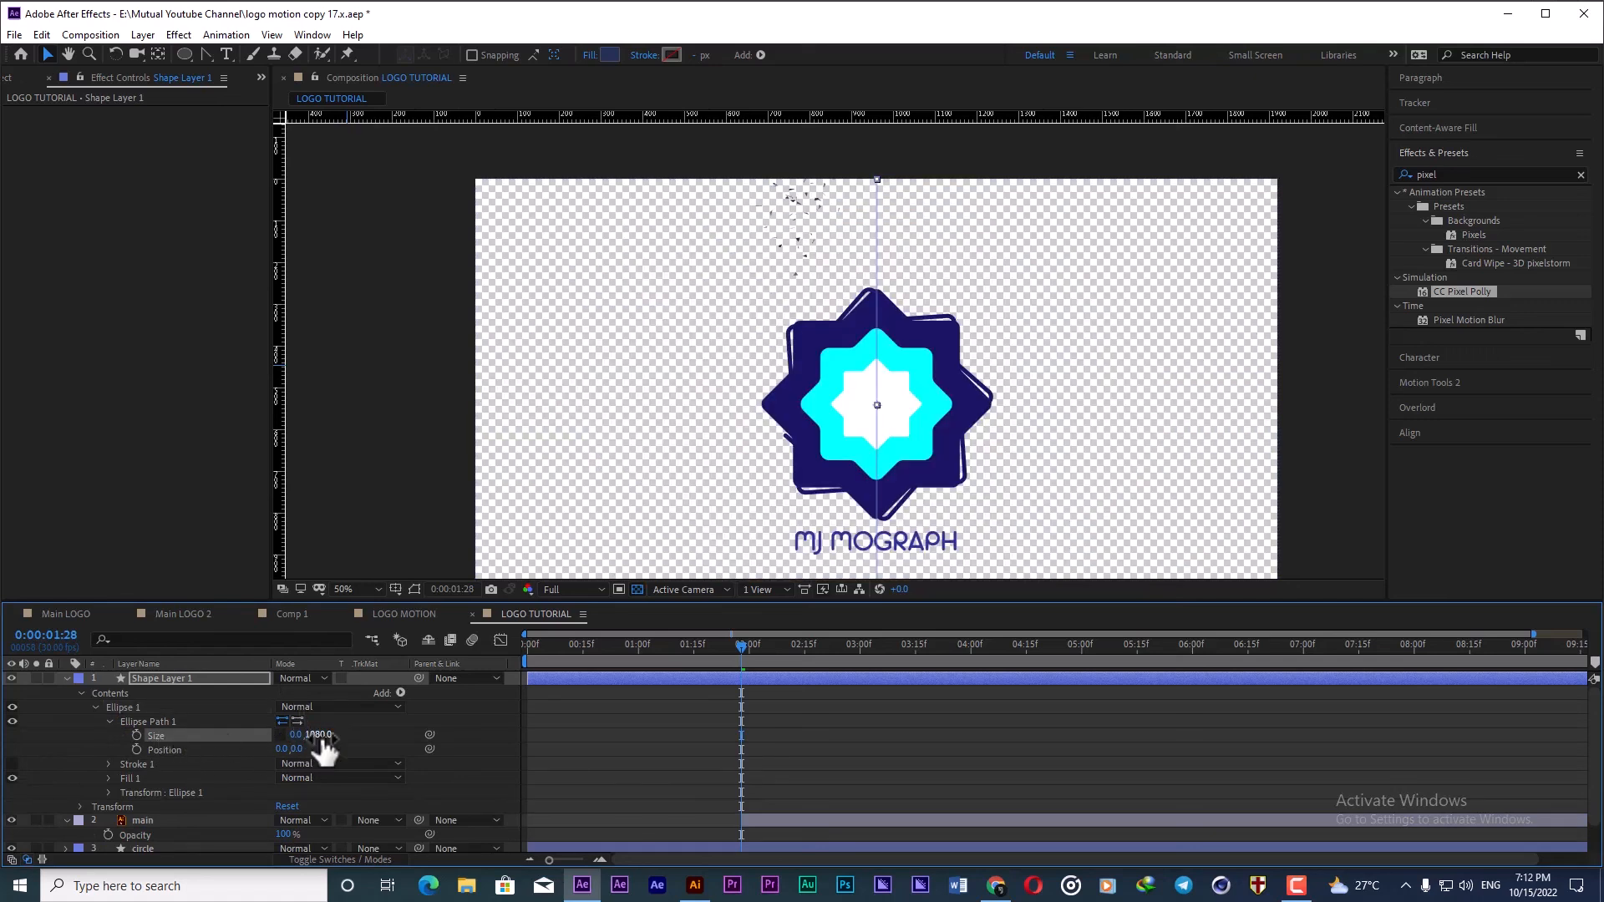
click(319, 735)
text(0)
key(Return)
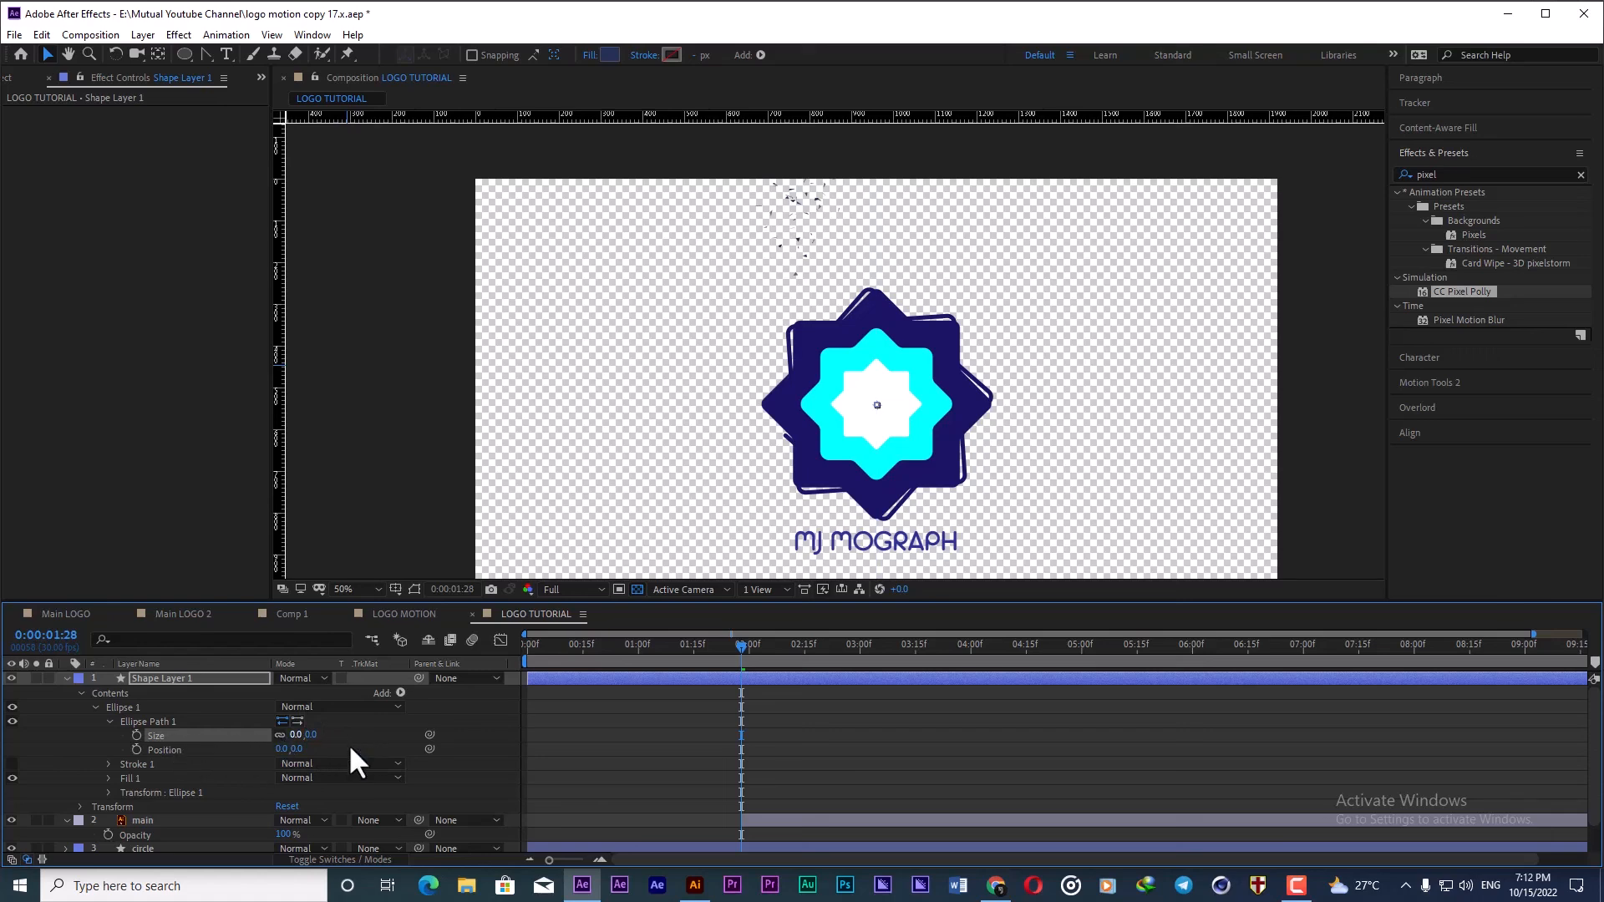
Step: Trim the ellipse layer's start to 0:00:01:28 and keyframe its Size from 0 there to 1033 at 0:00:03:00
click(725, 684)
key(alt+bracketleft)
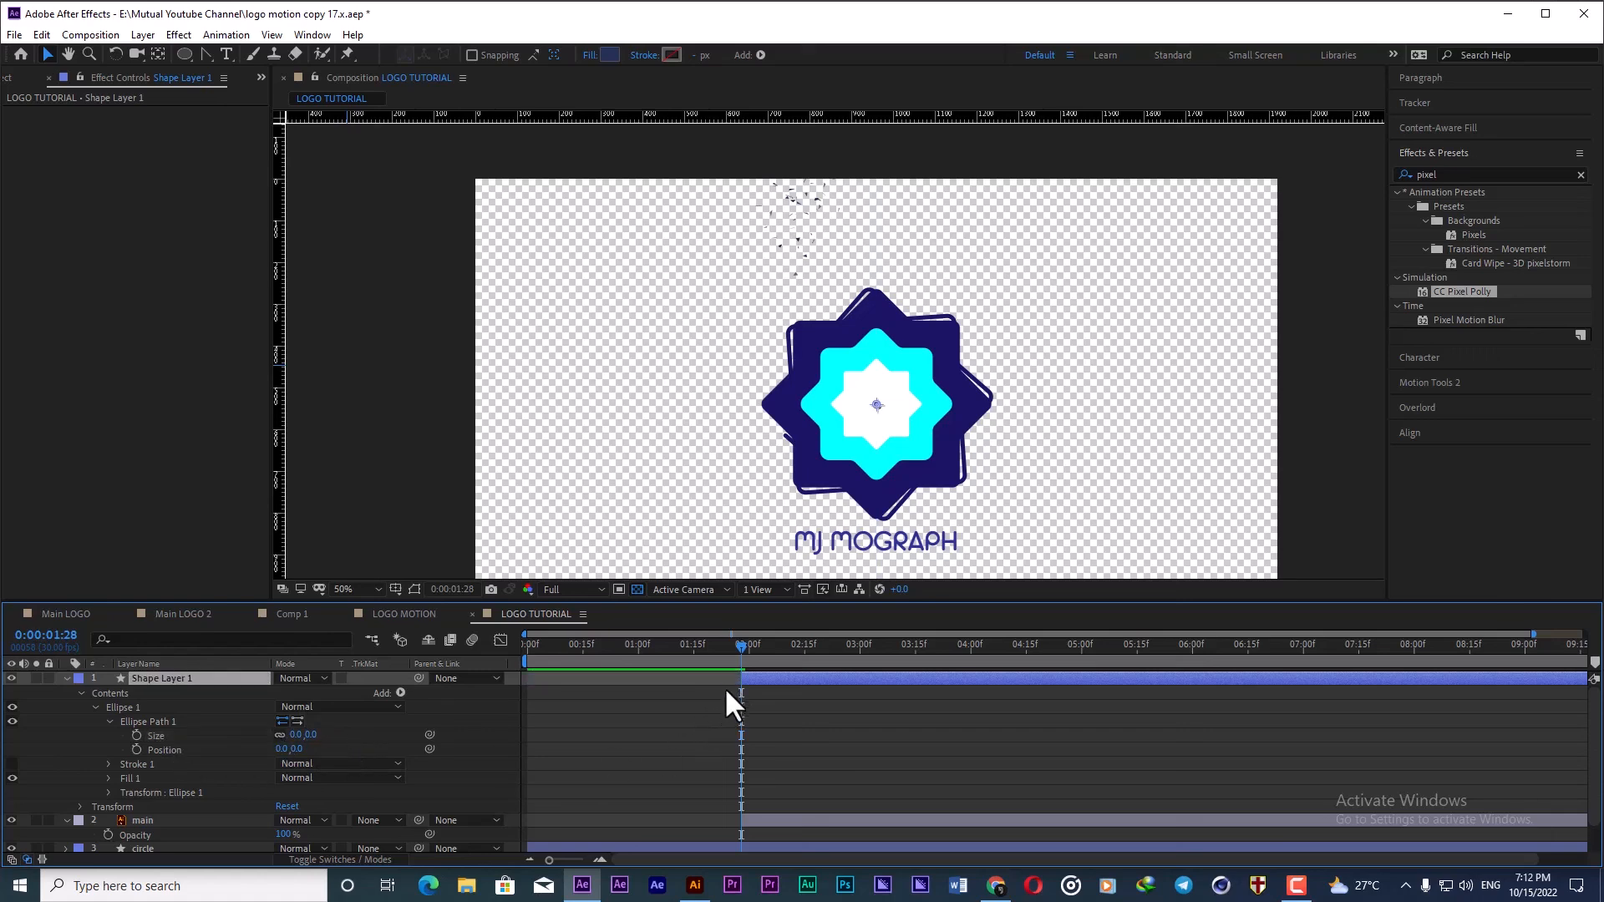
click(137, 735)
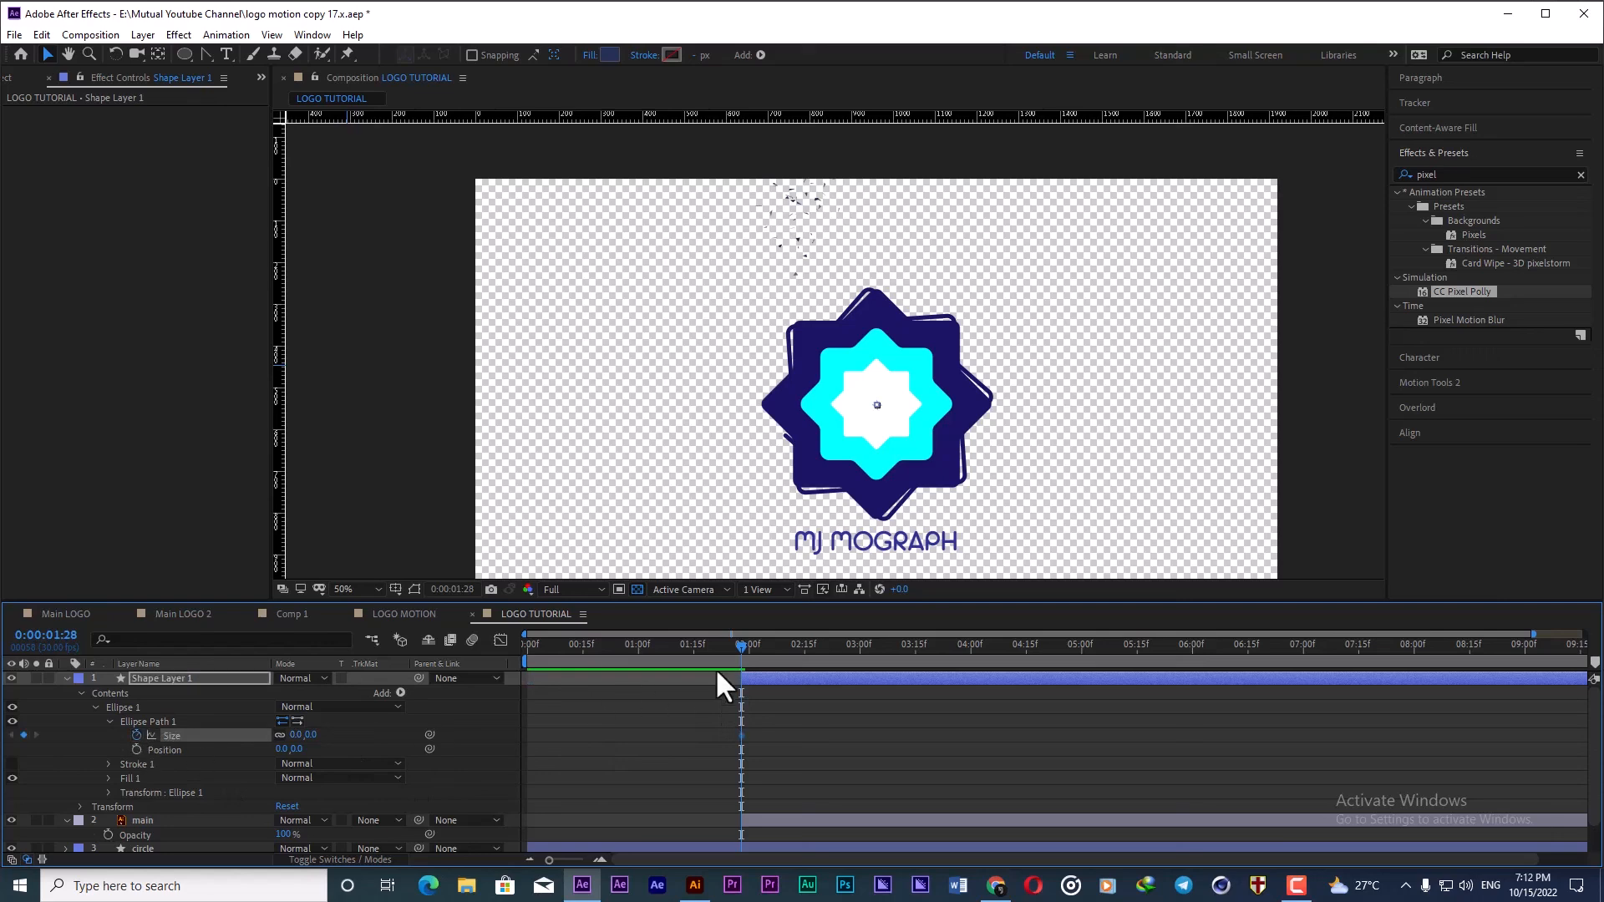
drag(769, 645, 860, 649)
drag(309, 735, 1124, 745)
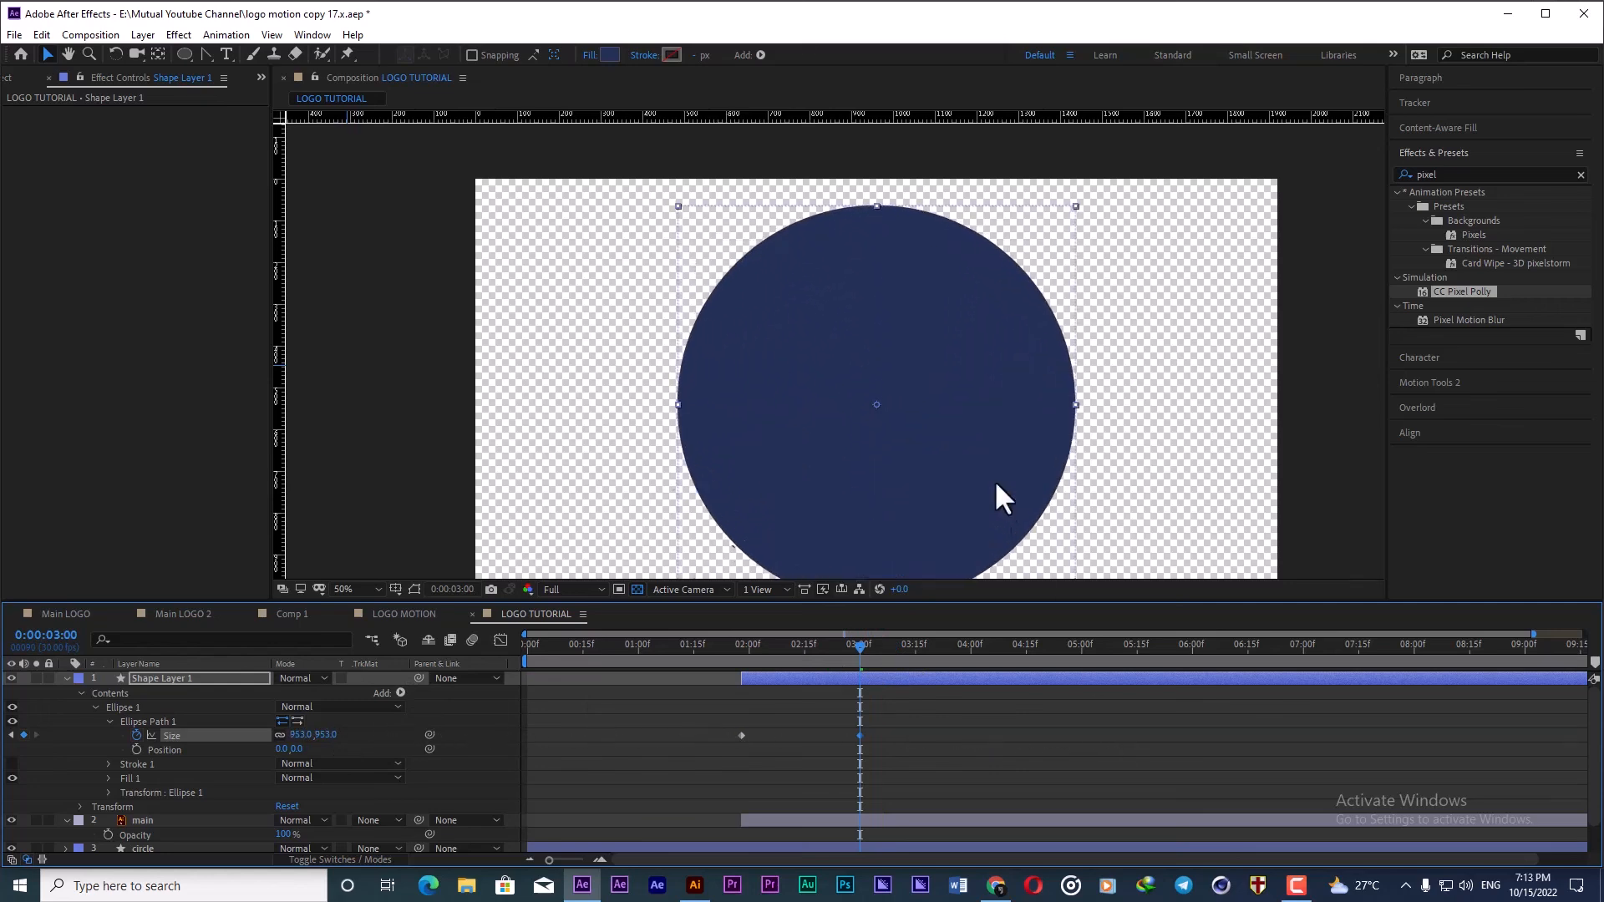
scroll(994, 479, down, 2)
key(space)
drag(944, 464, 938, 416)
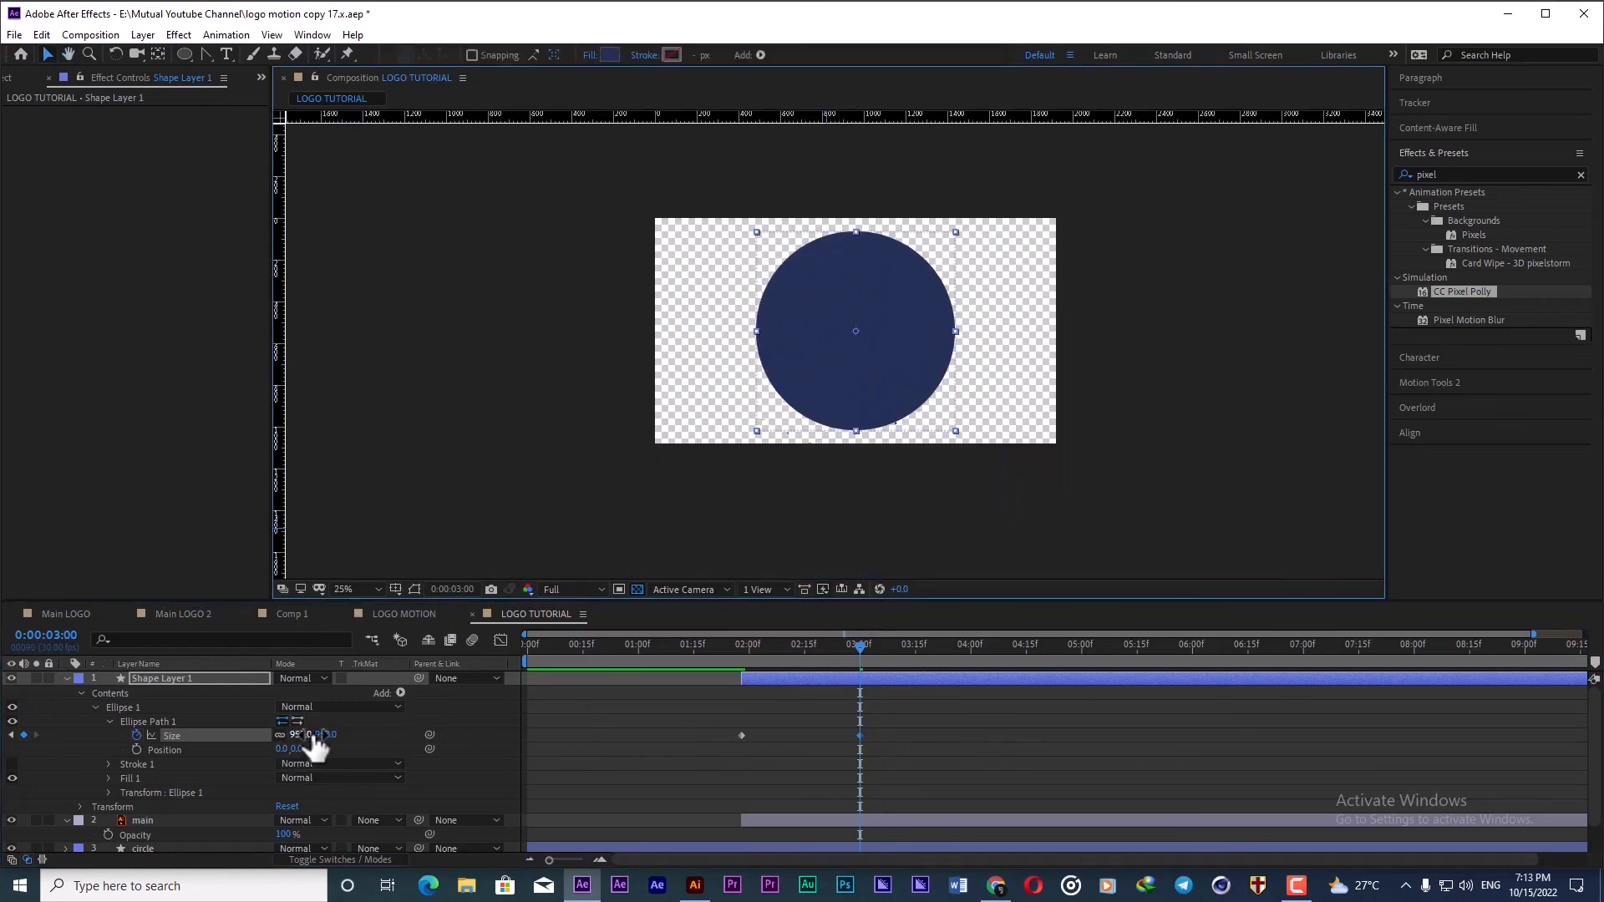
drag(309, 736, 397, 735)
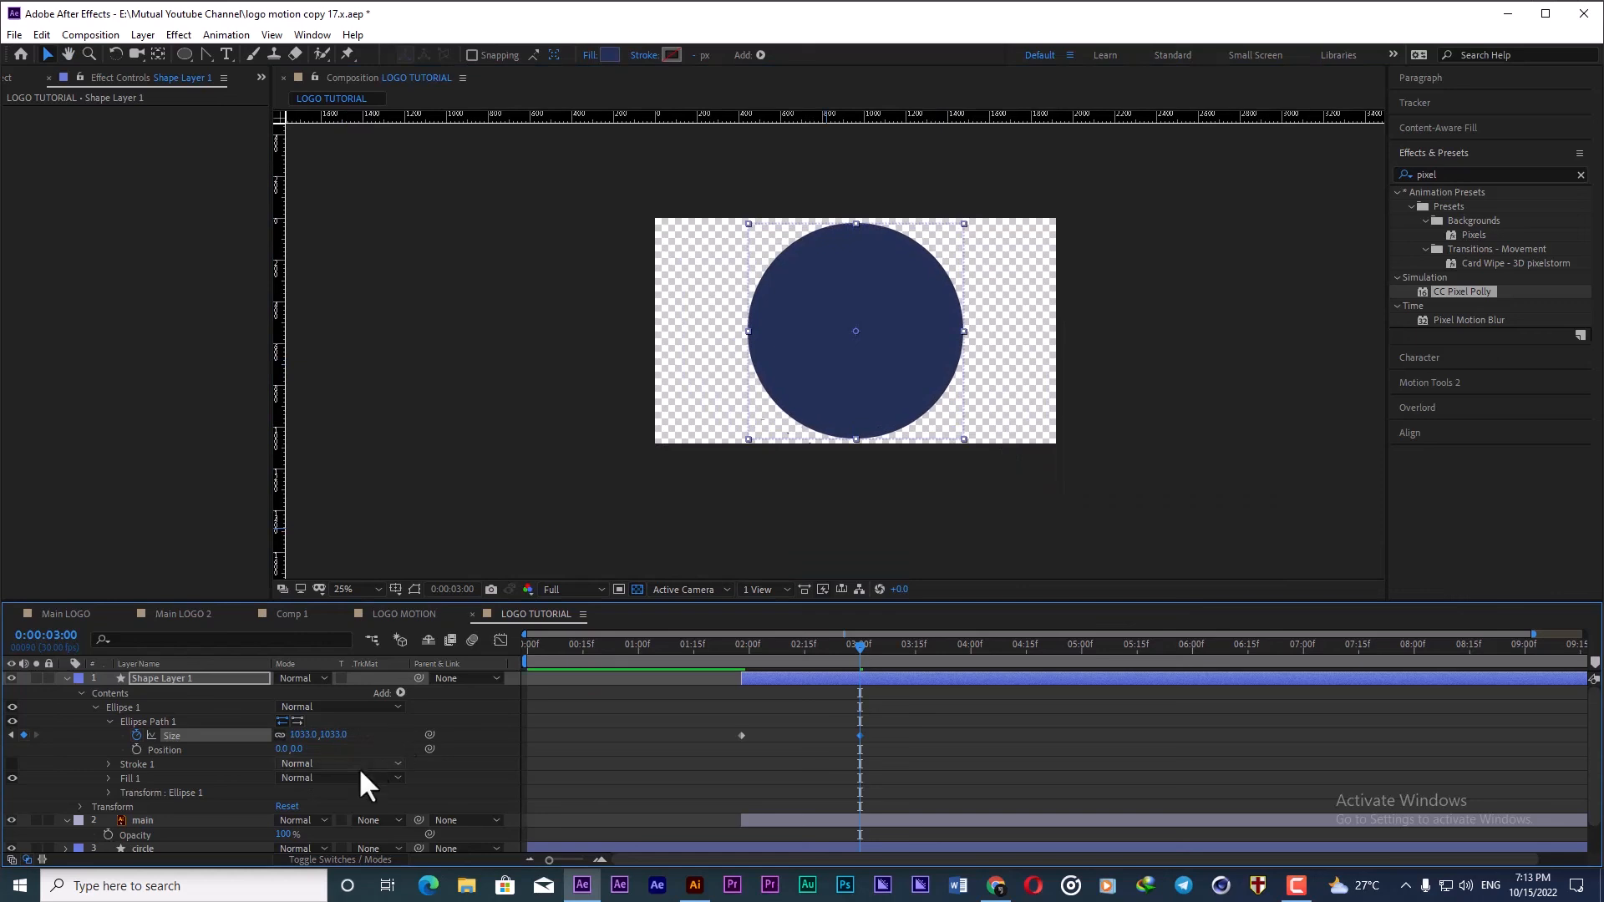
Step: Ease the ellipse's Size keyframes with a speed graph that peaks early and slows toward the end, and preview from 0:00:01:25
key(F9)
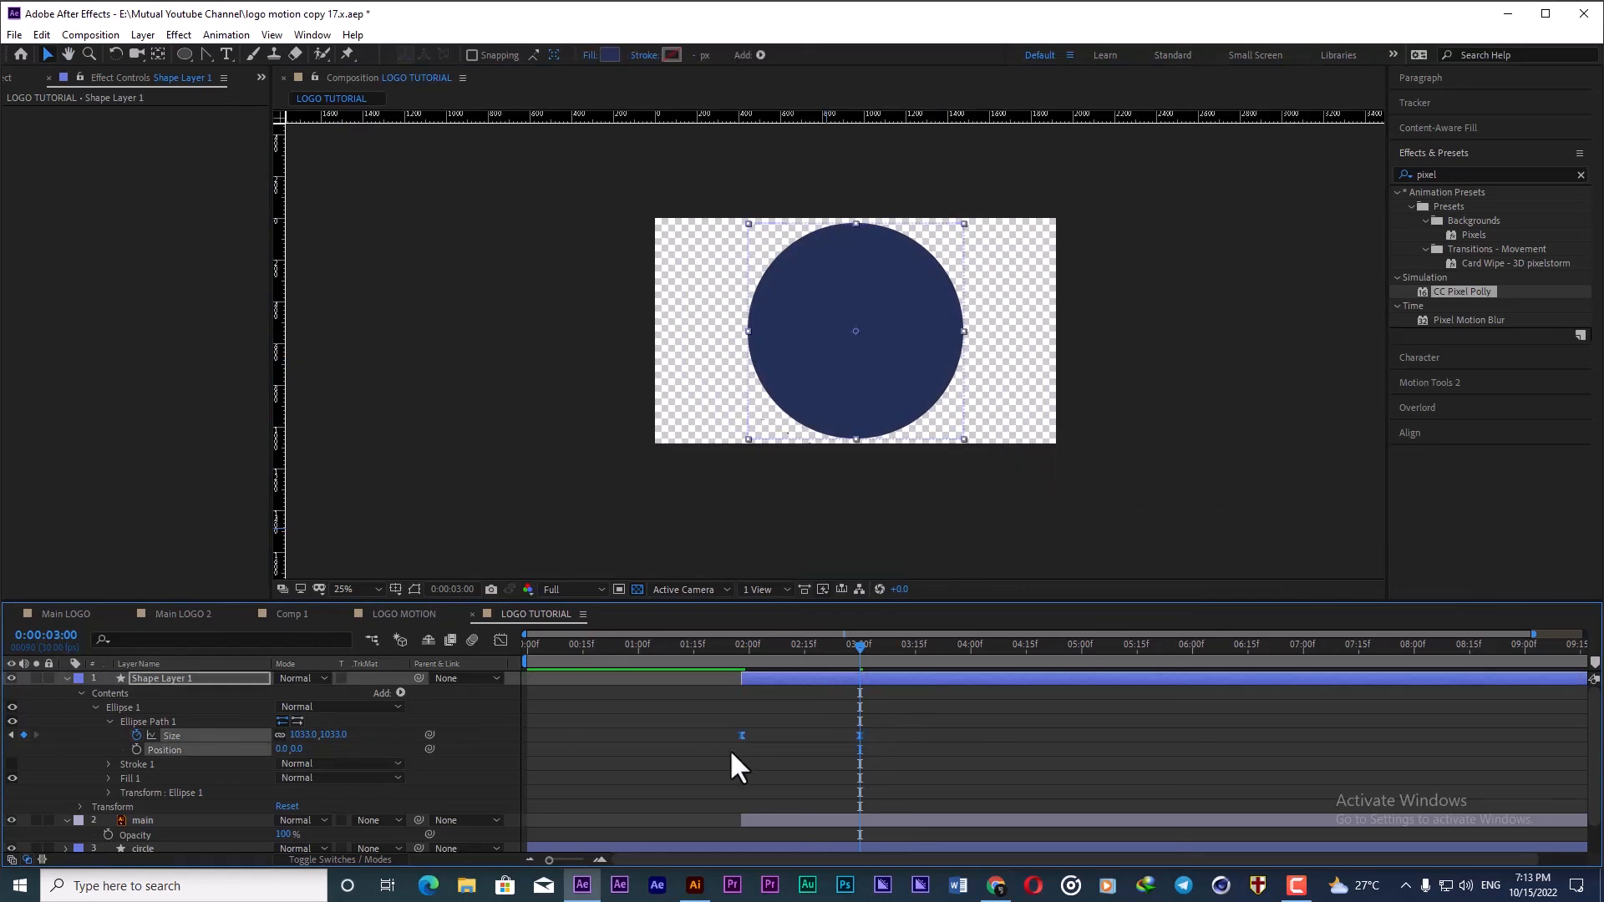
click(501, 641)
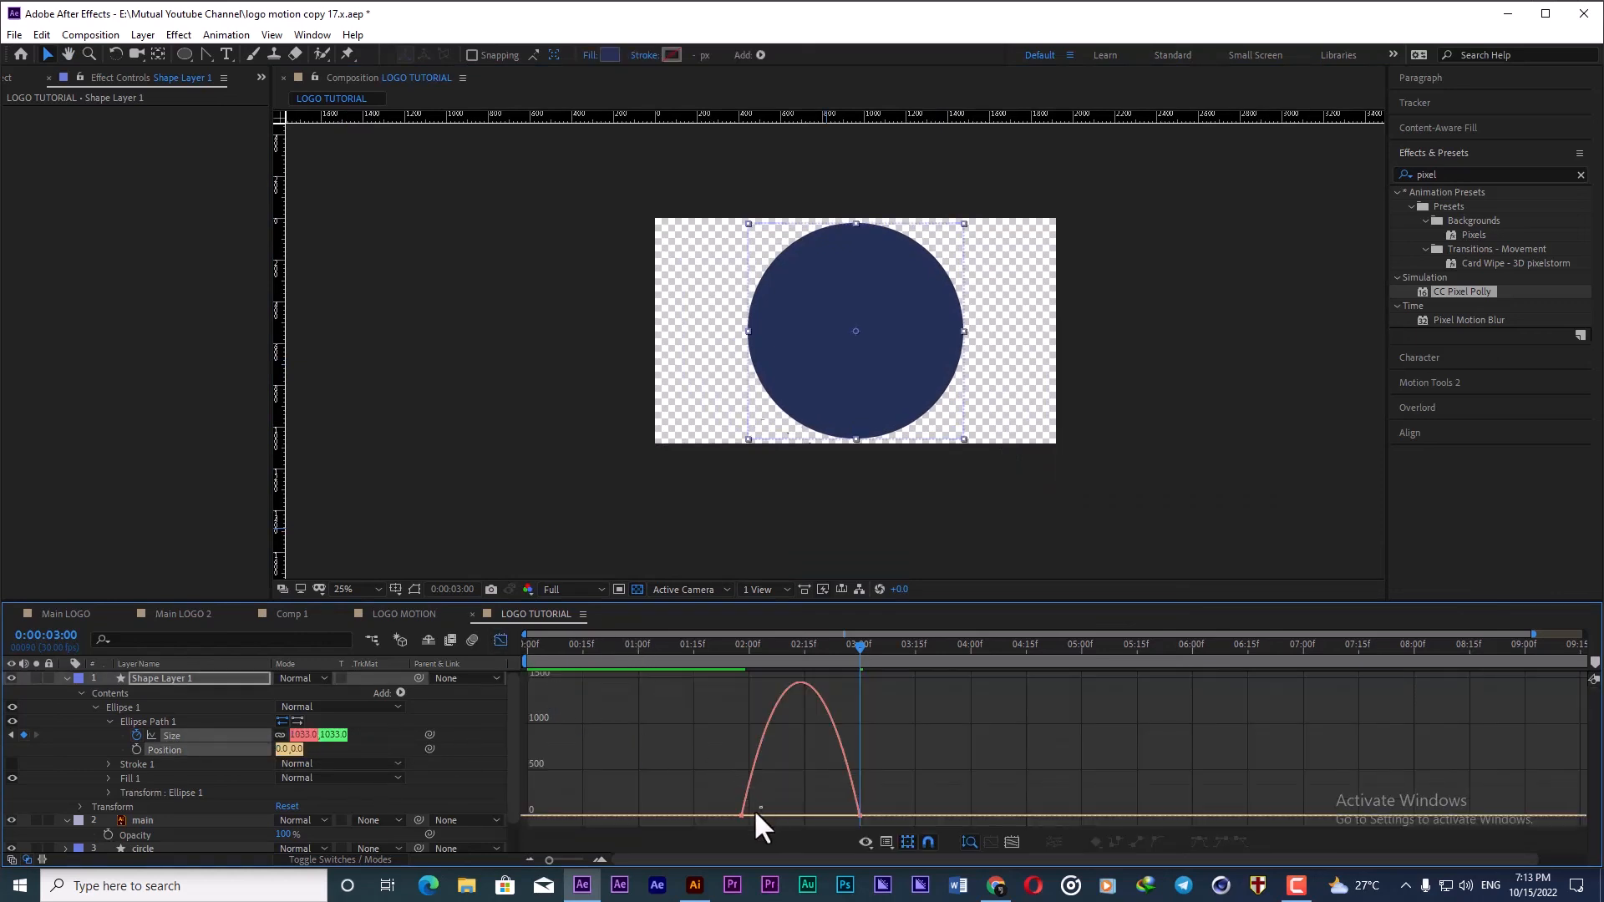
drag(754, 809, 776, 816)
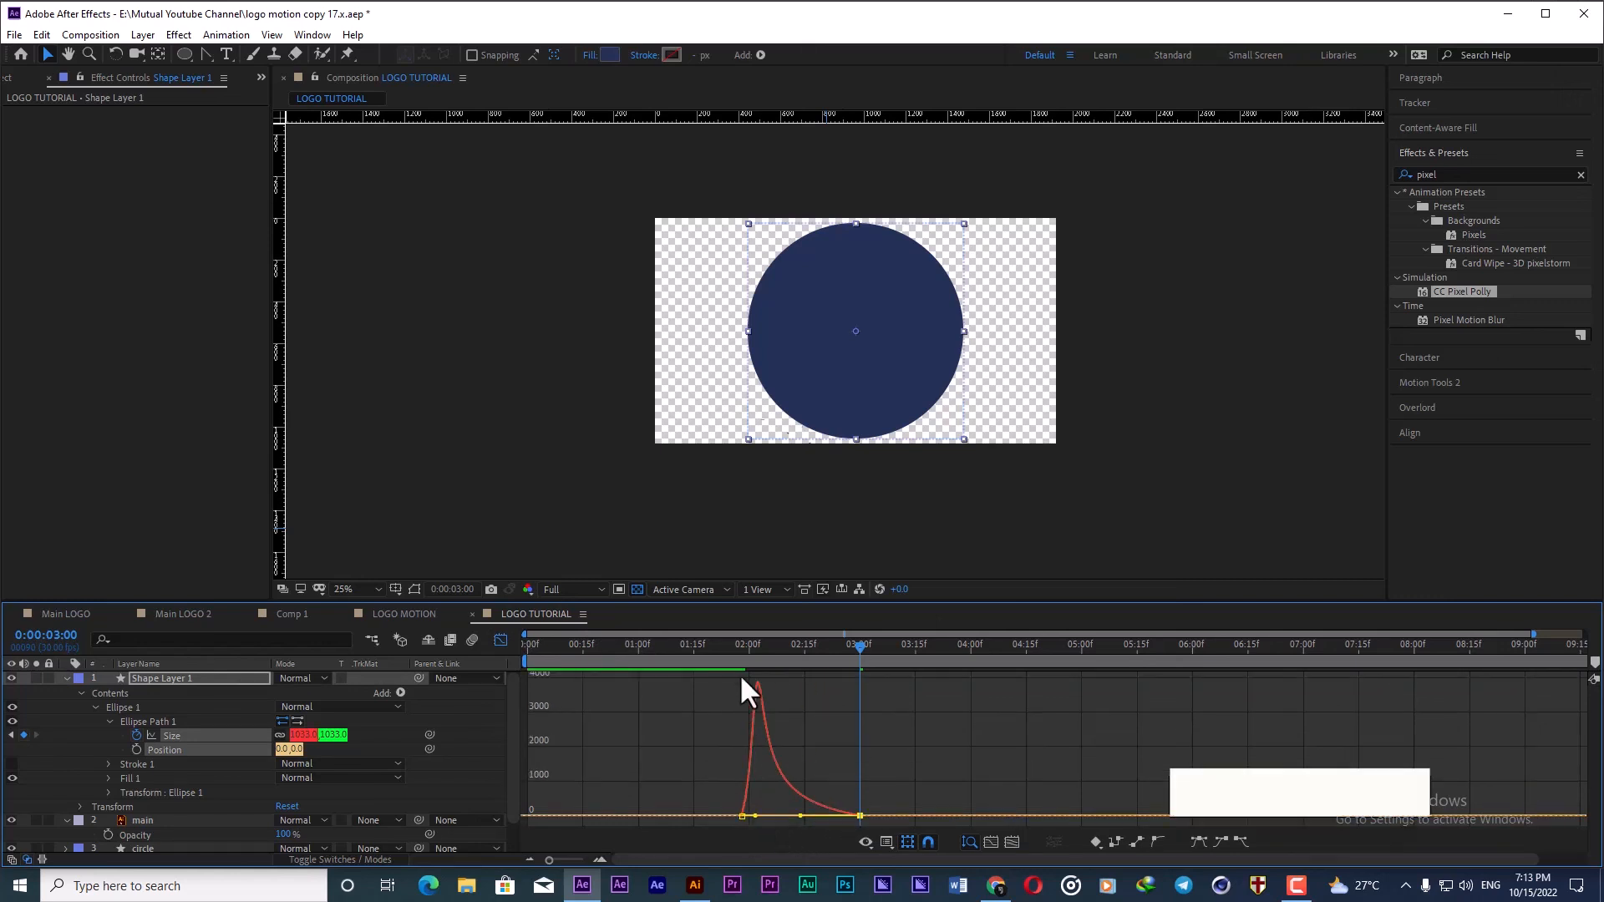
click(731, 651)
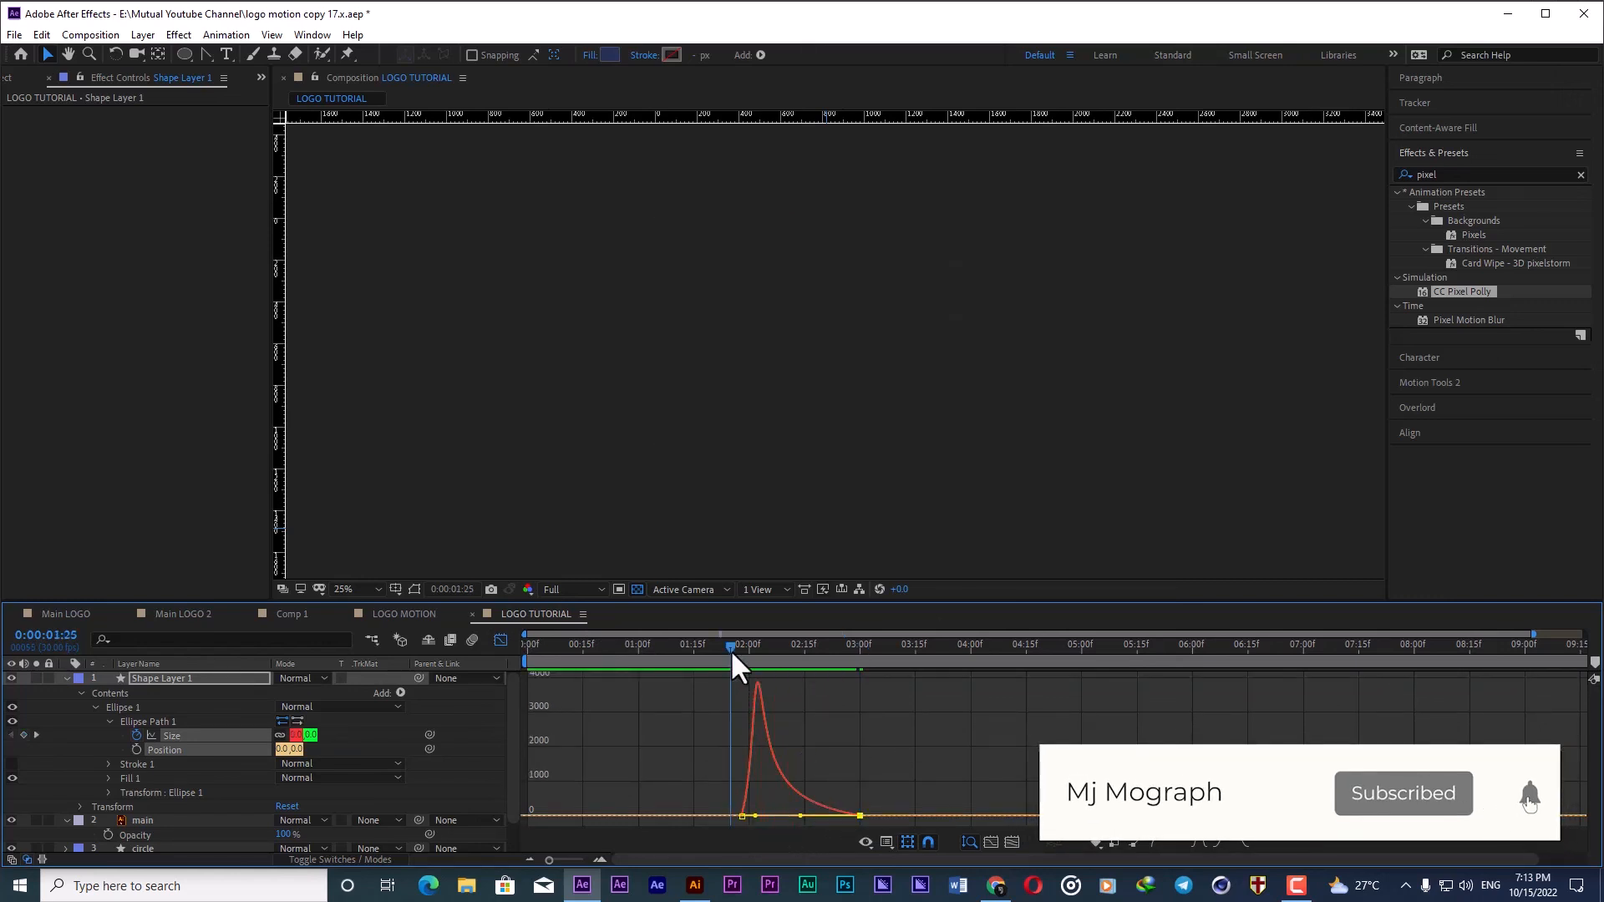
key(space)
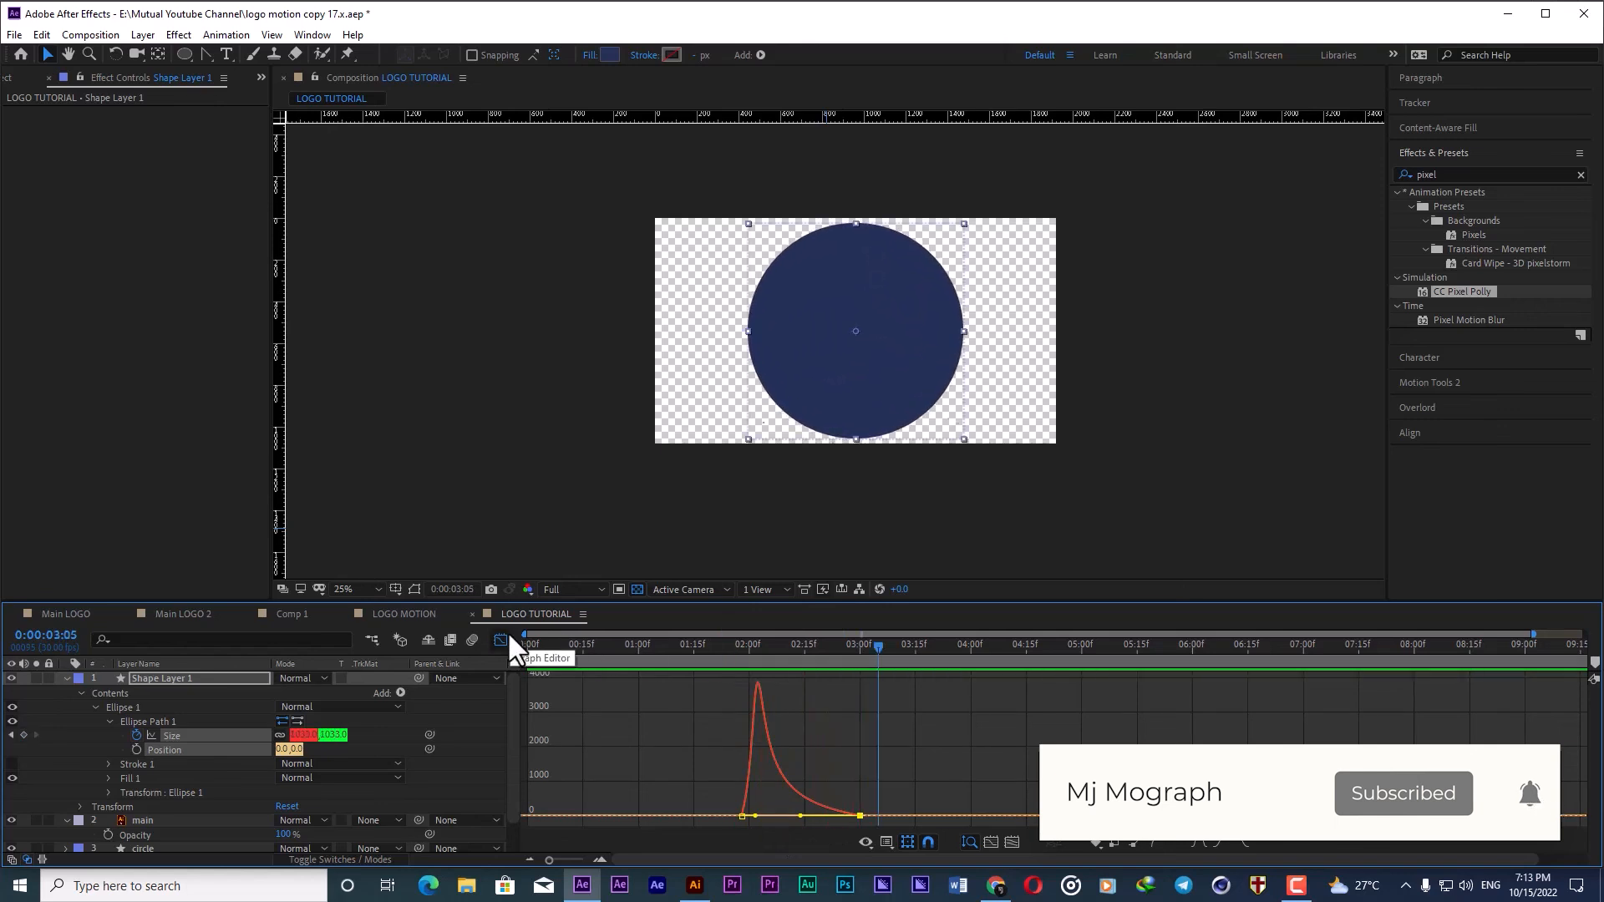
click(506, 640)
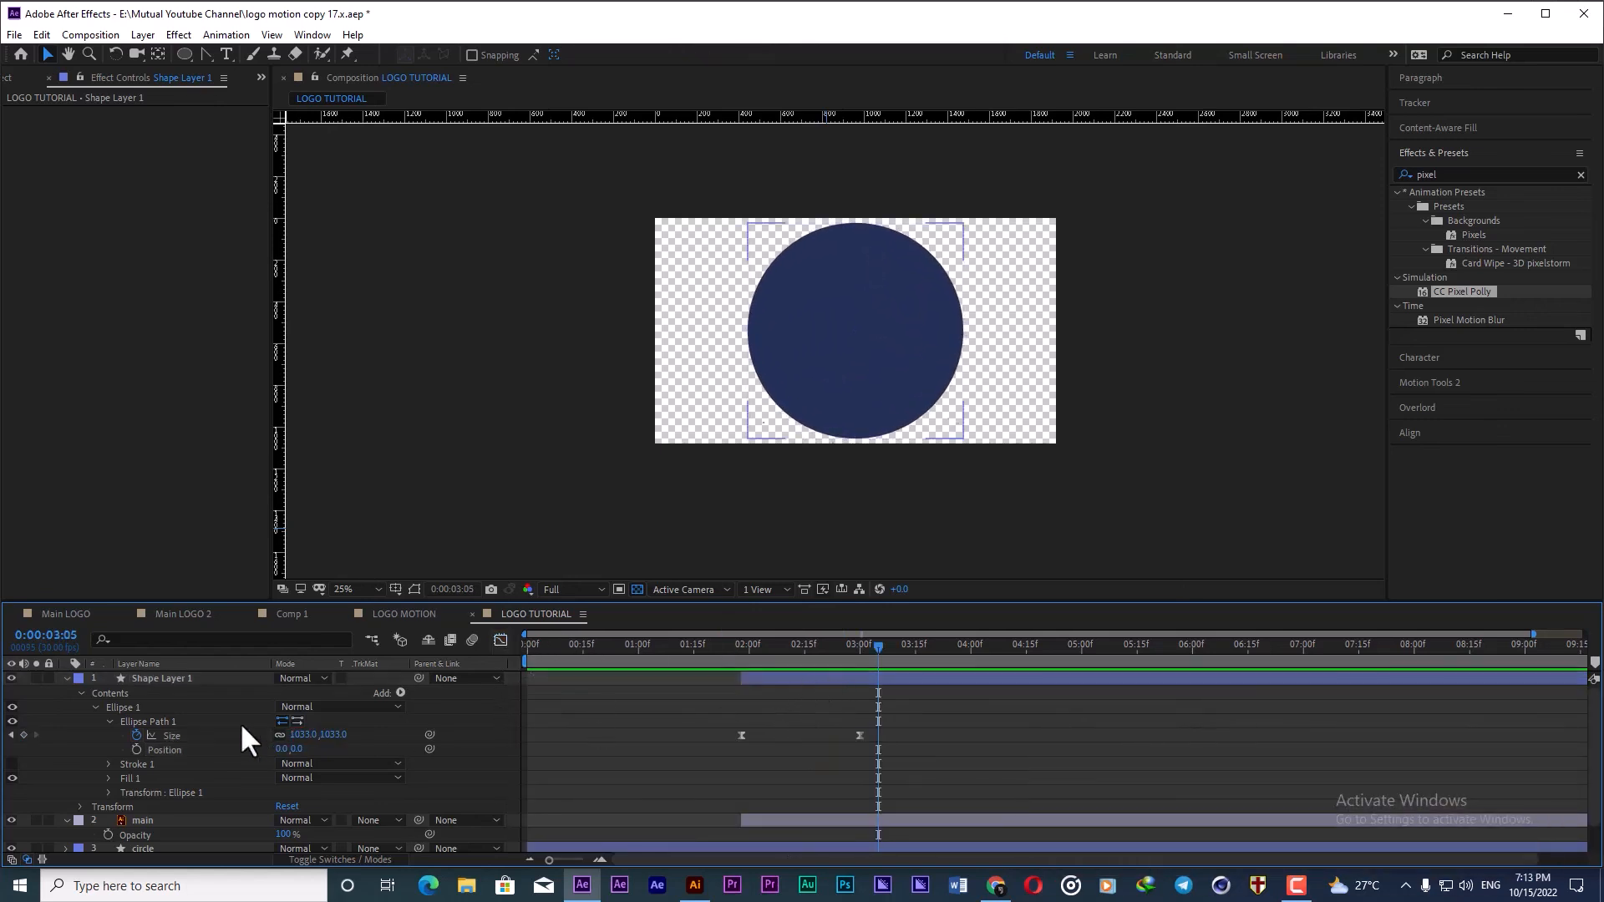
Step: Collapse the ellipse shape layer and rename it mask
click(67, 678)
click(156, 675)
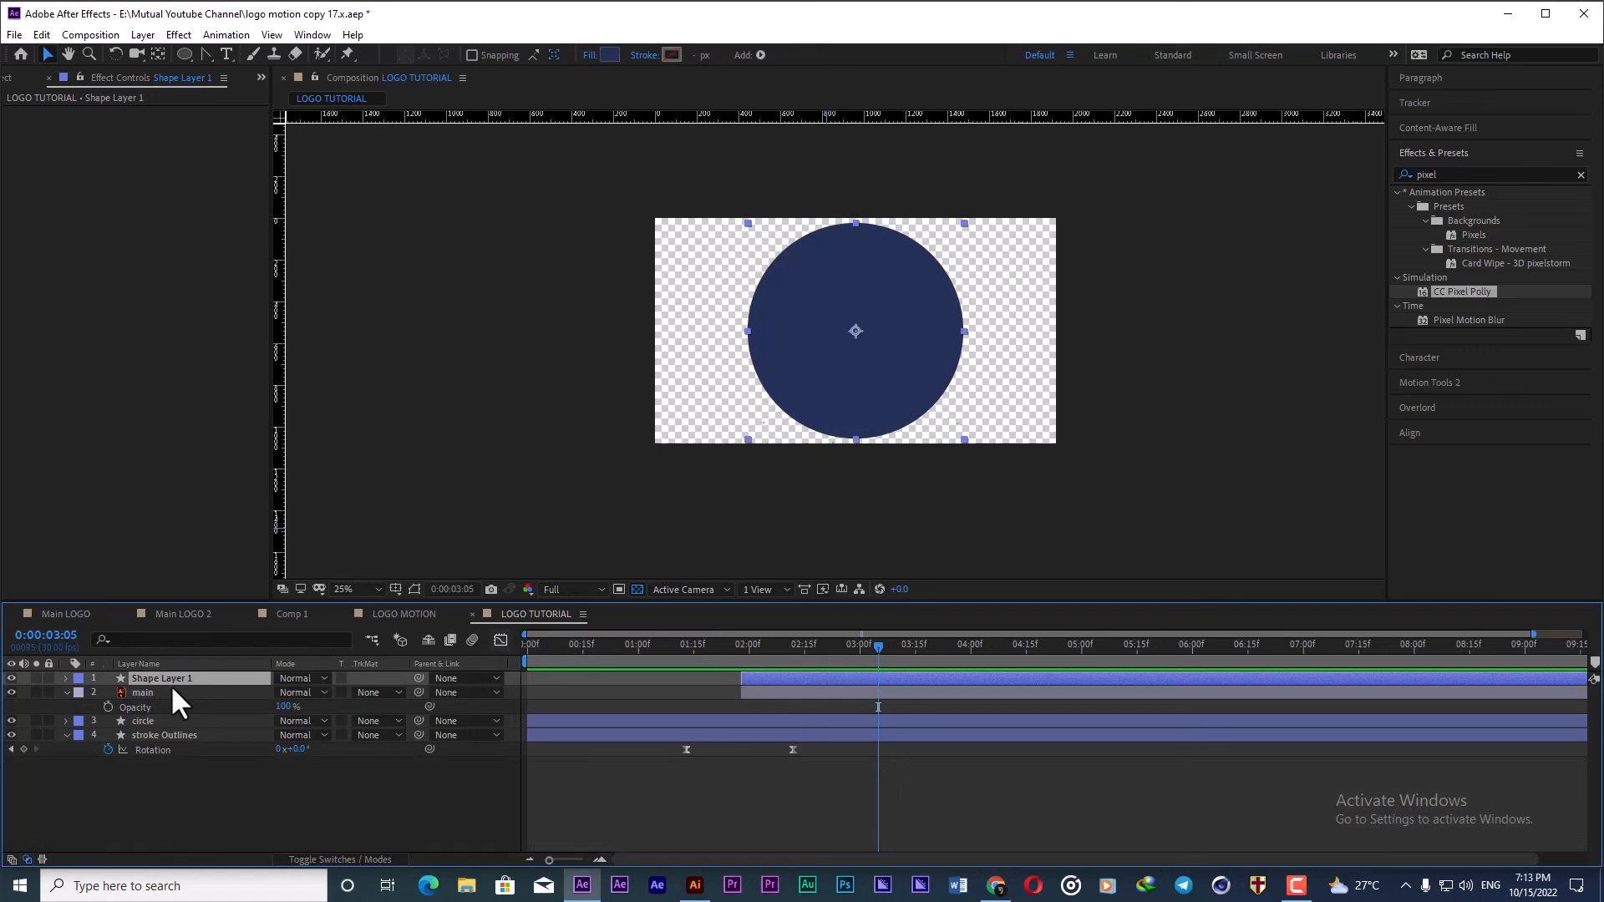
key(Return)
text(mask)
key(Return)
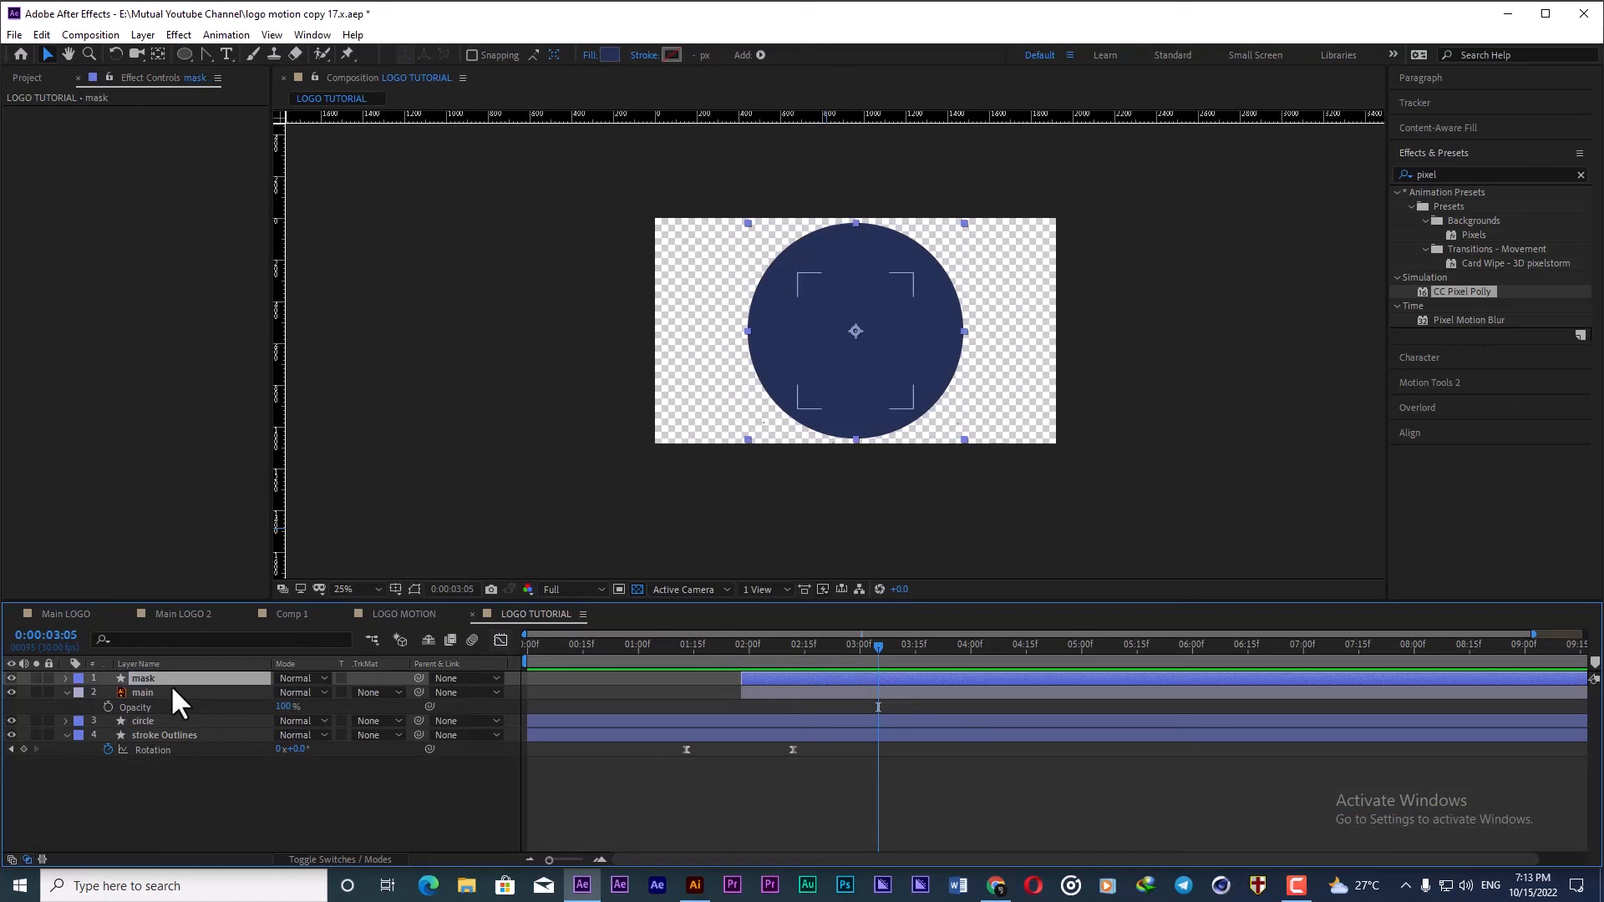
Step: Set the main layer's track matte to Alpha Matte "mask" and preview the reveal from 0:00:01:28 and 0:00:01:17
click(168, 692)
click(375, 693)
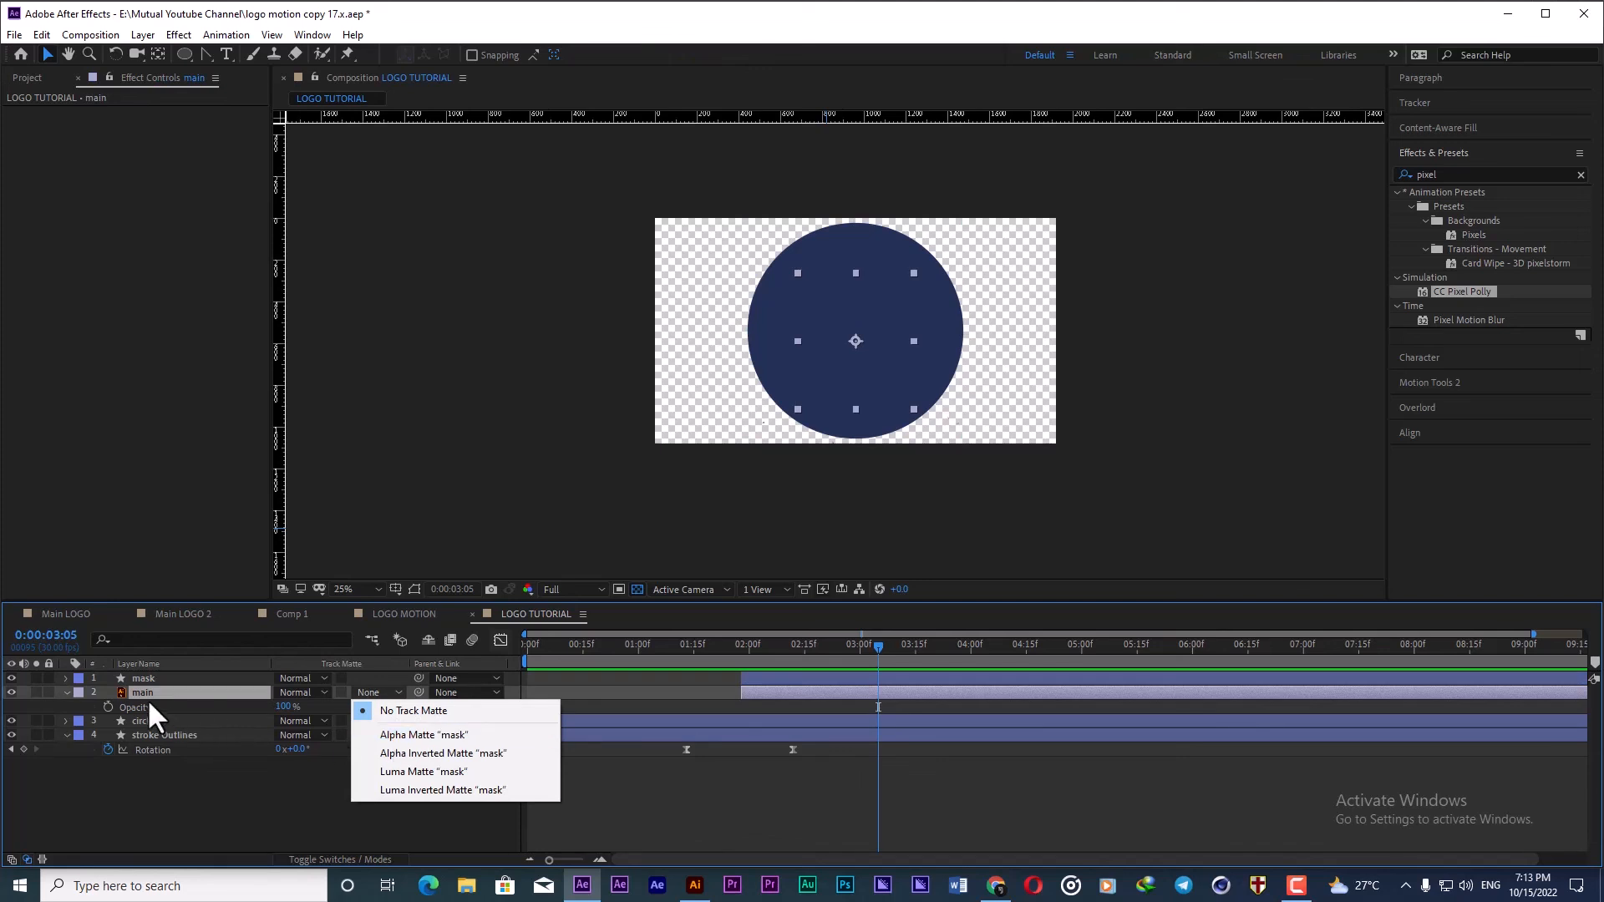
click(418, 734)
click(727, 650)
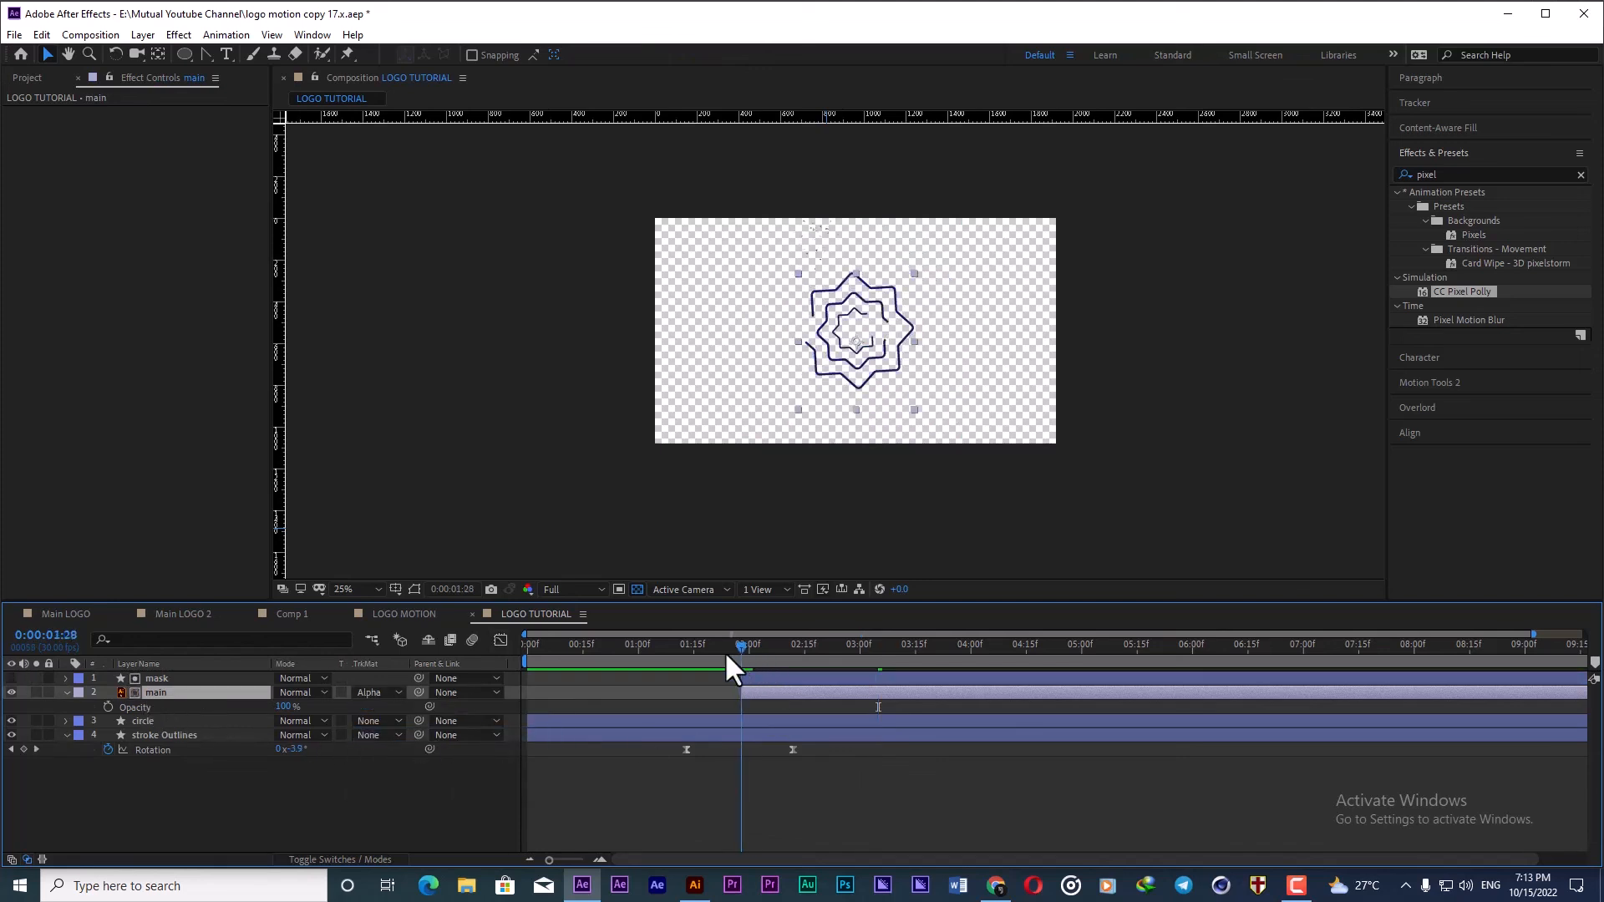
key(space)
key(space)
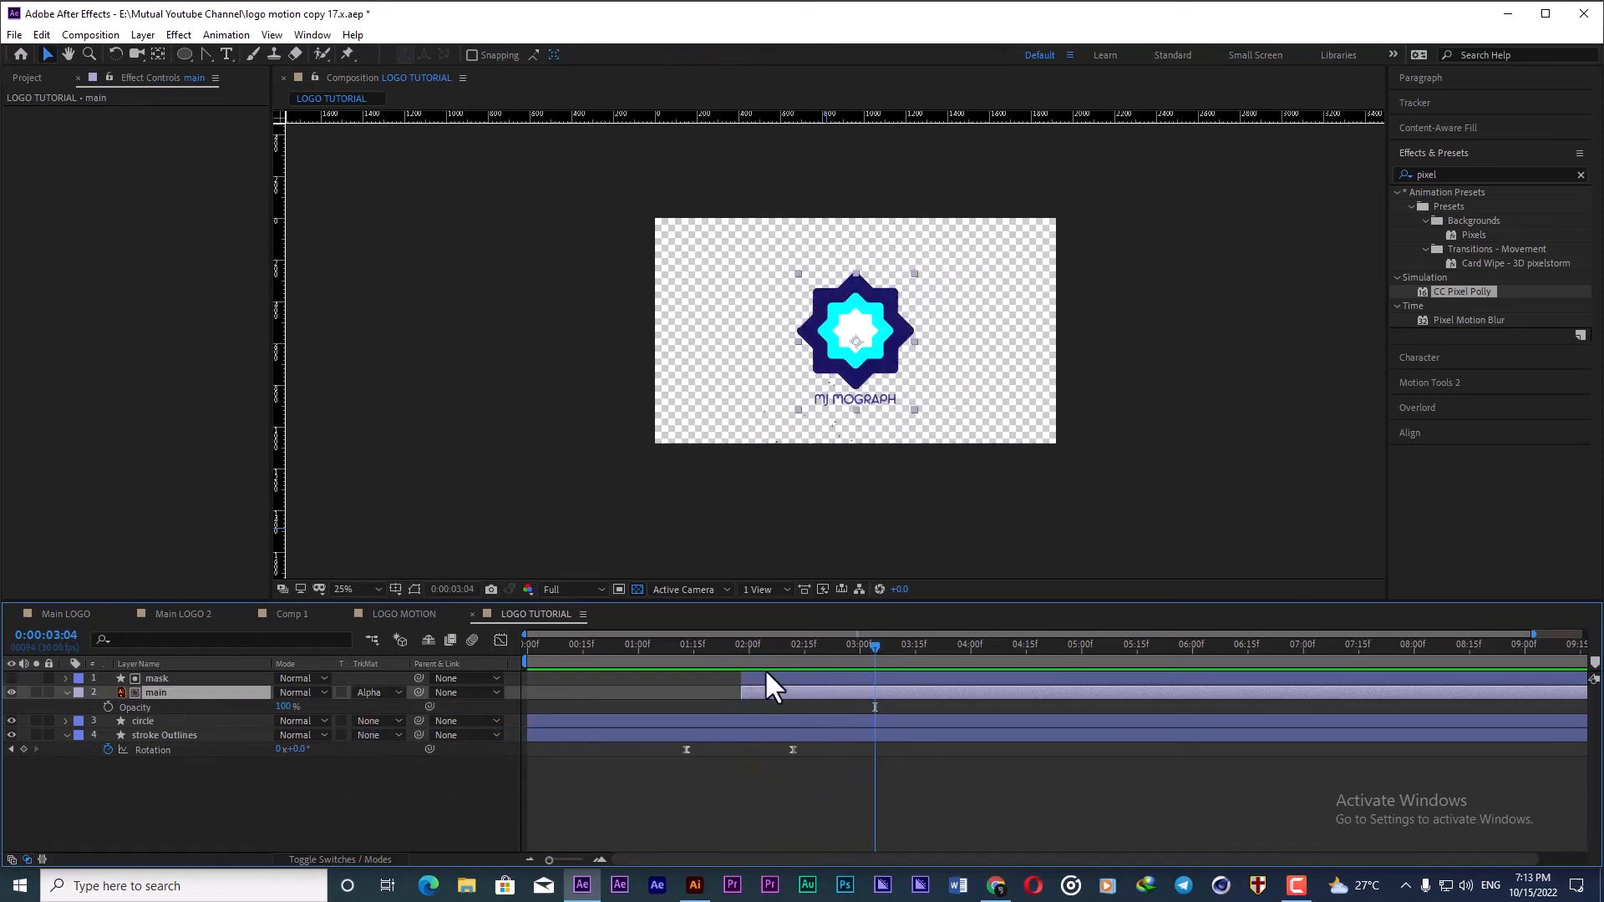
scroll(824, 370, up, 2)
drag(707, 644, 700, 645)
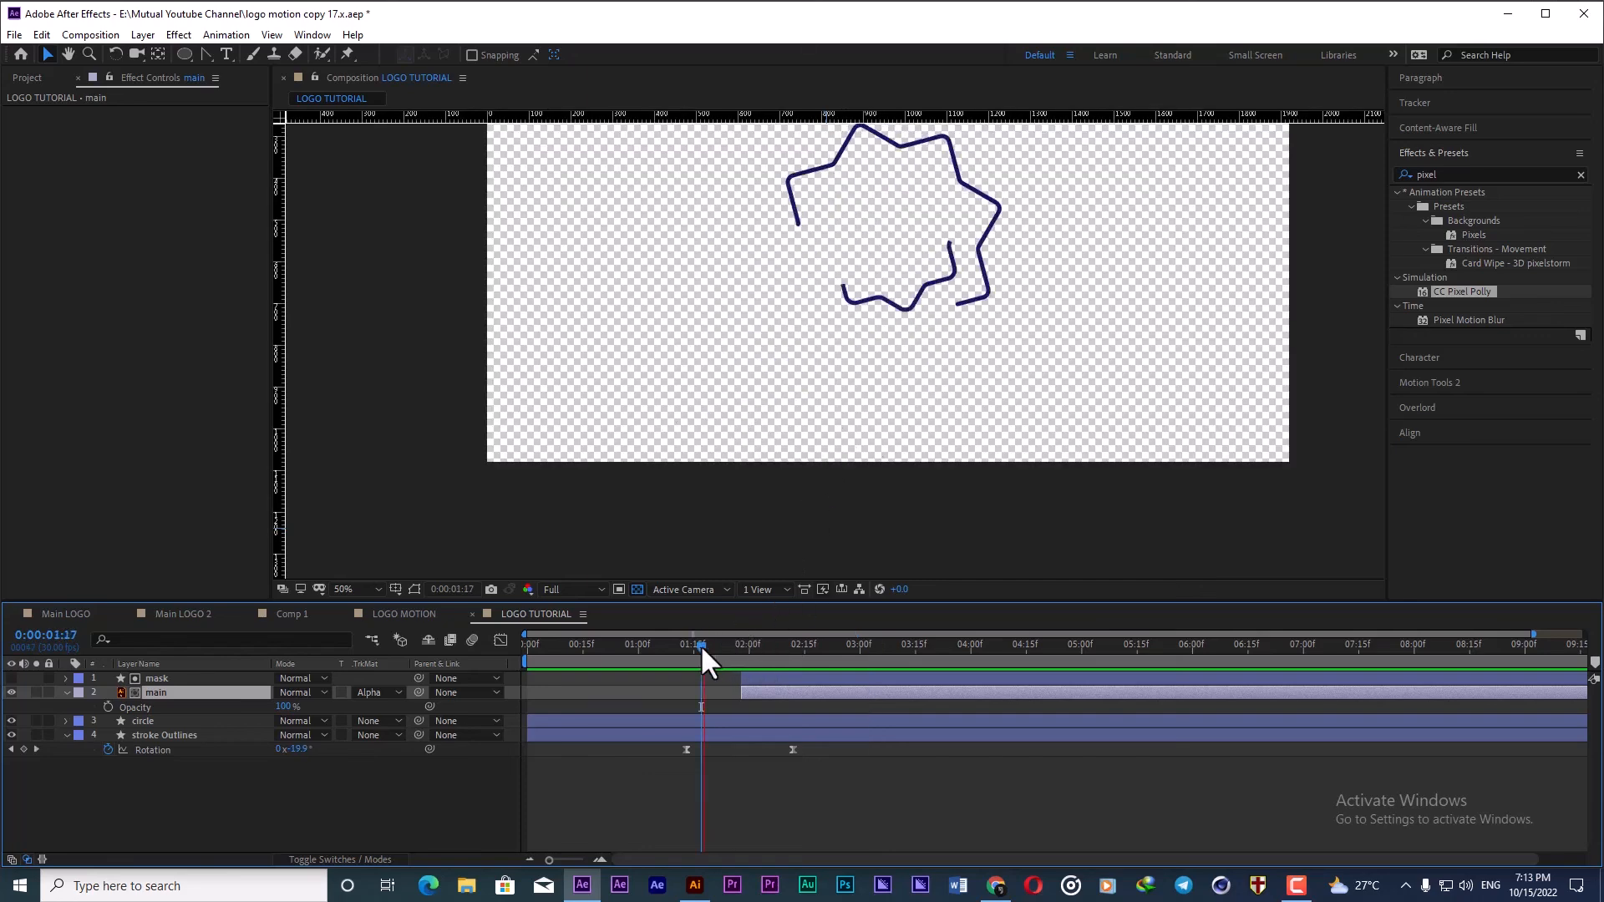
key(space)
key(space)
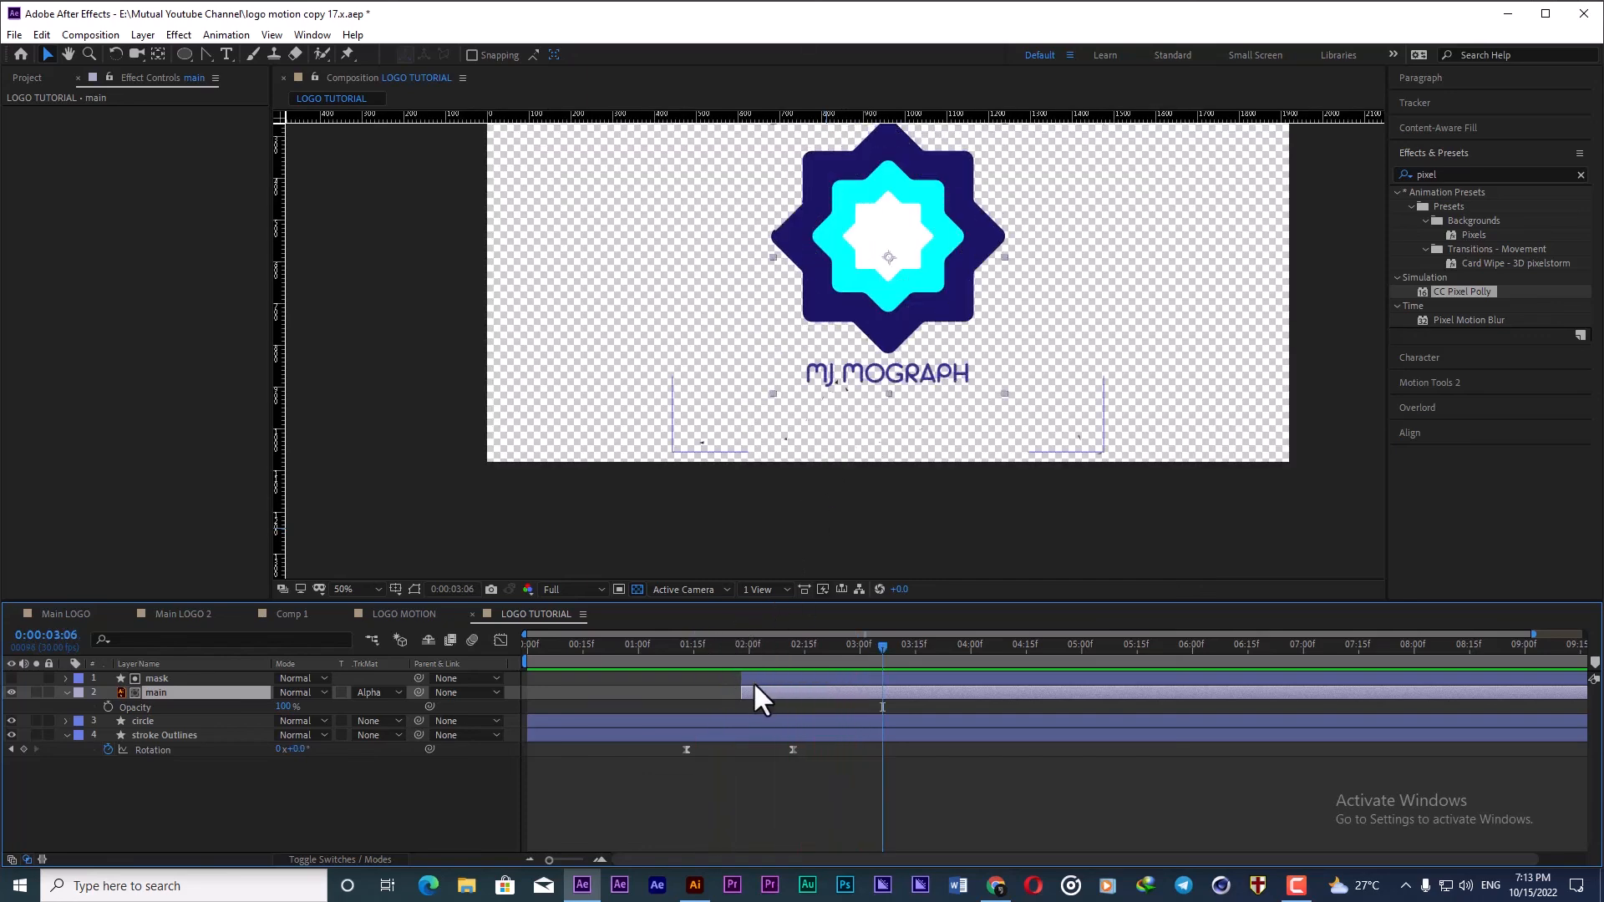
Step: Move the mask layer's last Size keyframe to about 0:00:03:16 and preview from 0:00:01:18
click(769, 679)
key(u)
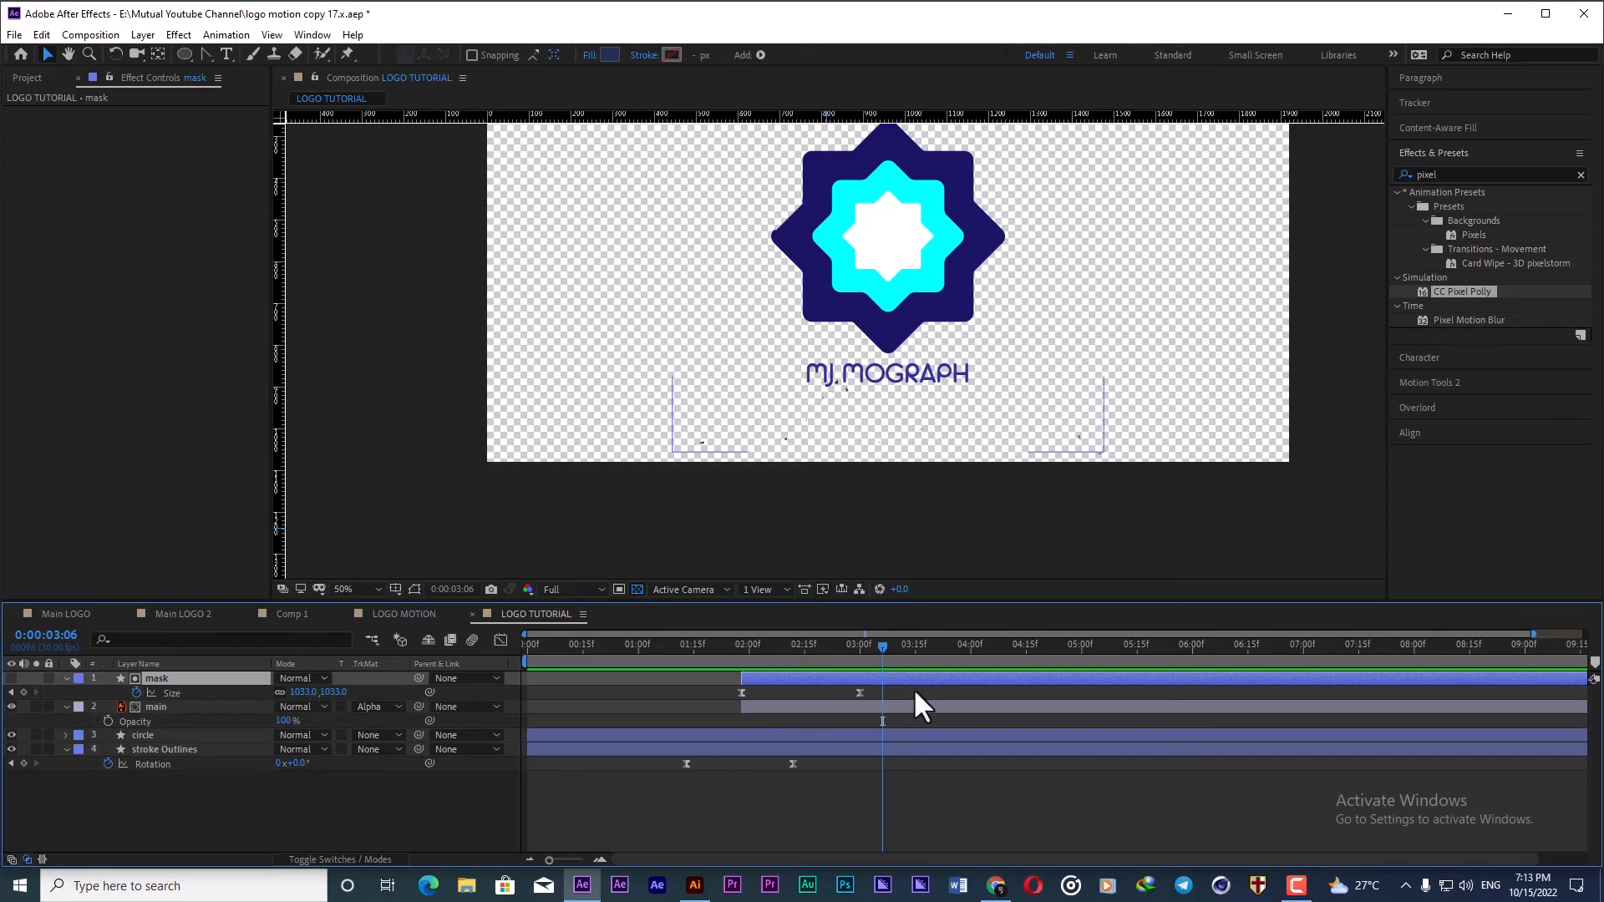
drag(858, 692, 915, 692)
drag(809, 648, 705, 654)
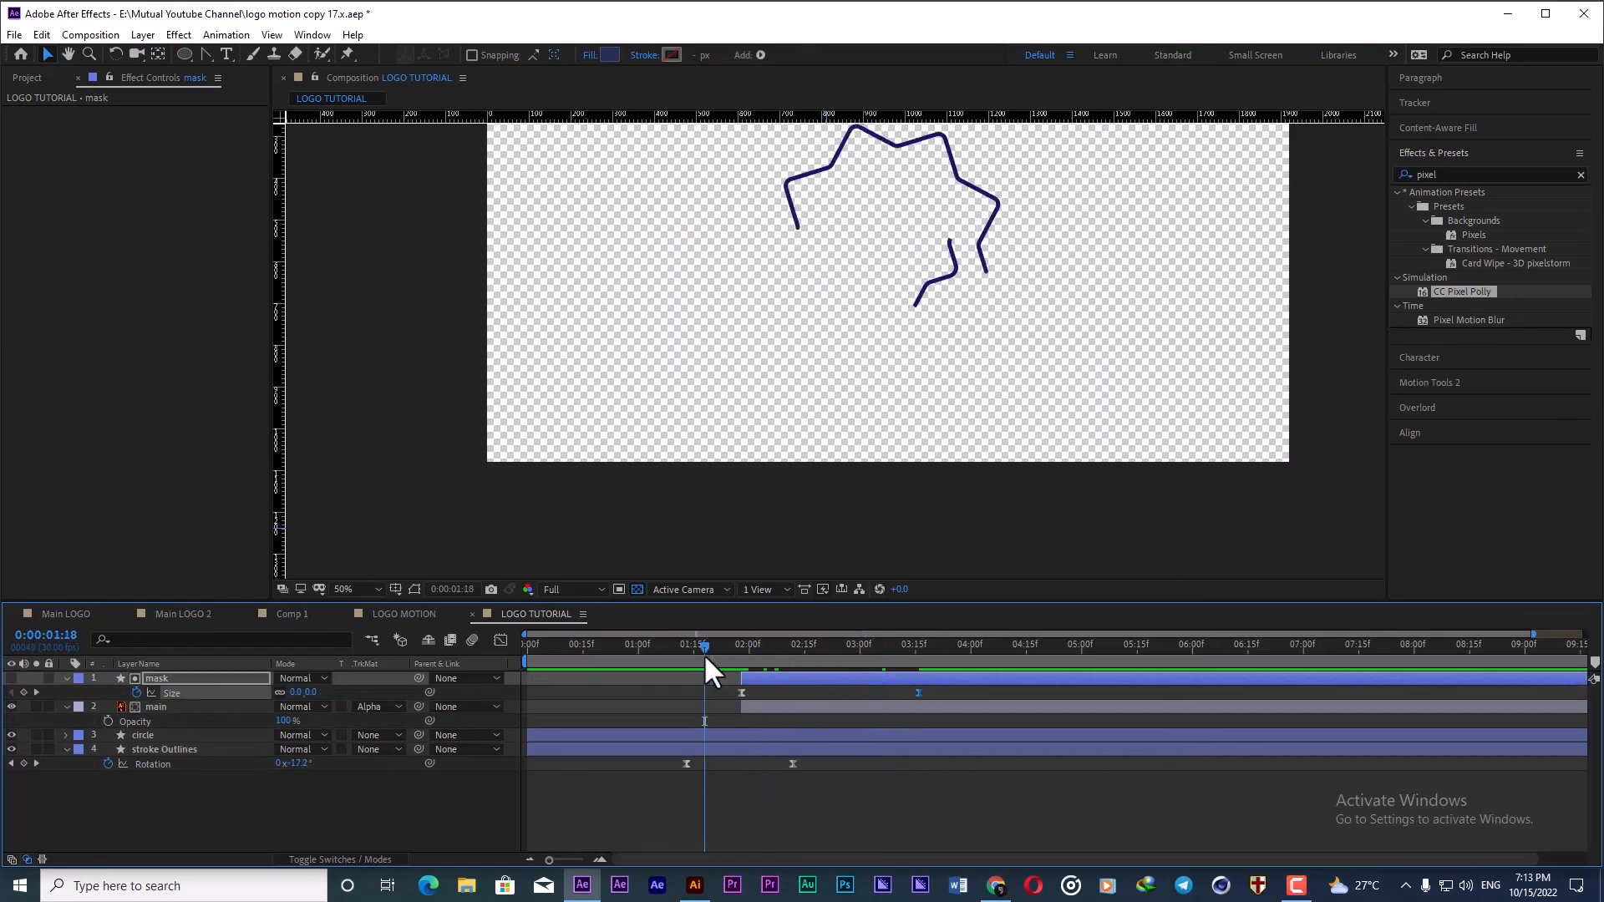
key(space)
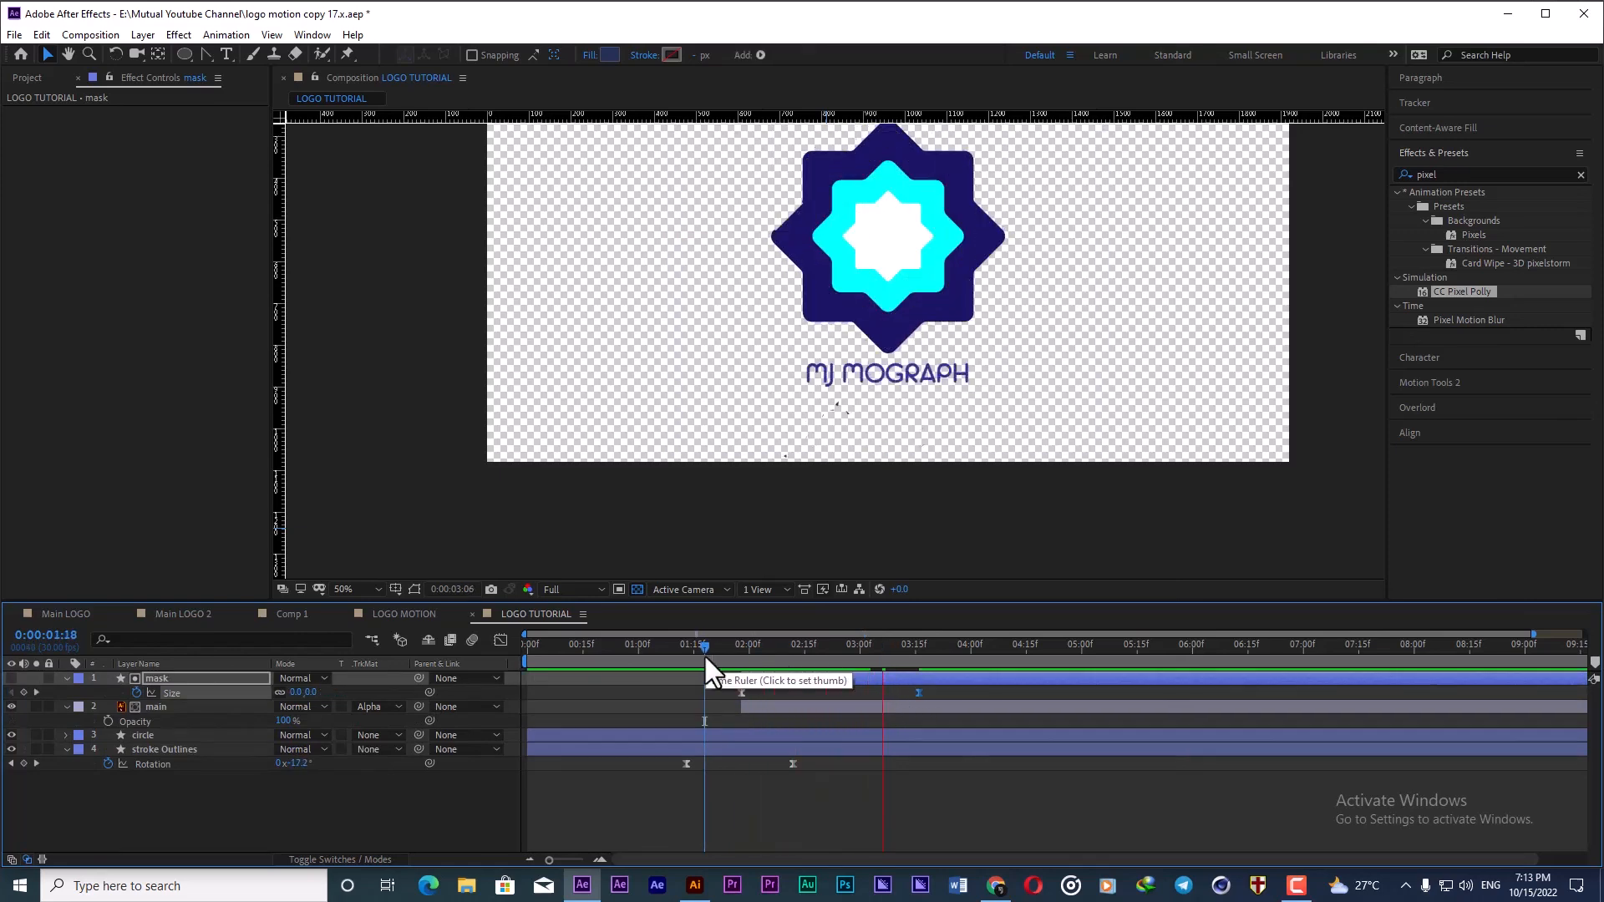
key(space)
Step: Parent the mask layer to main and the main layer to stroke Outlines
click(817, 706)
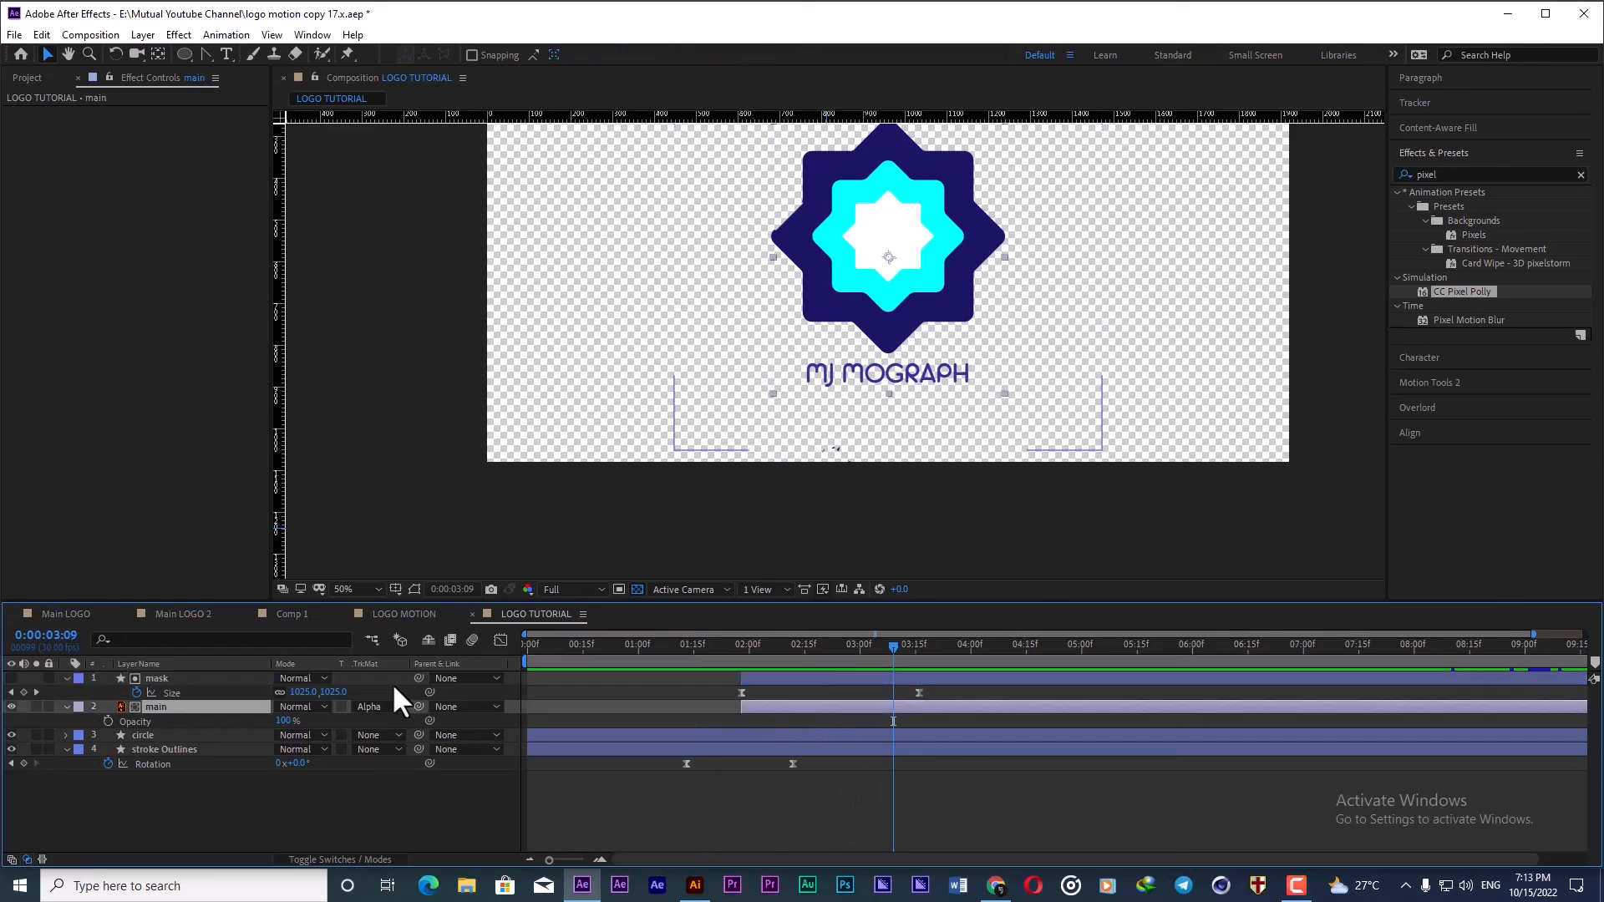
drag(418, 678, 149, 705)
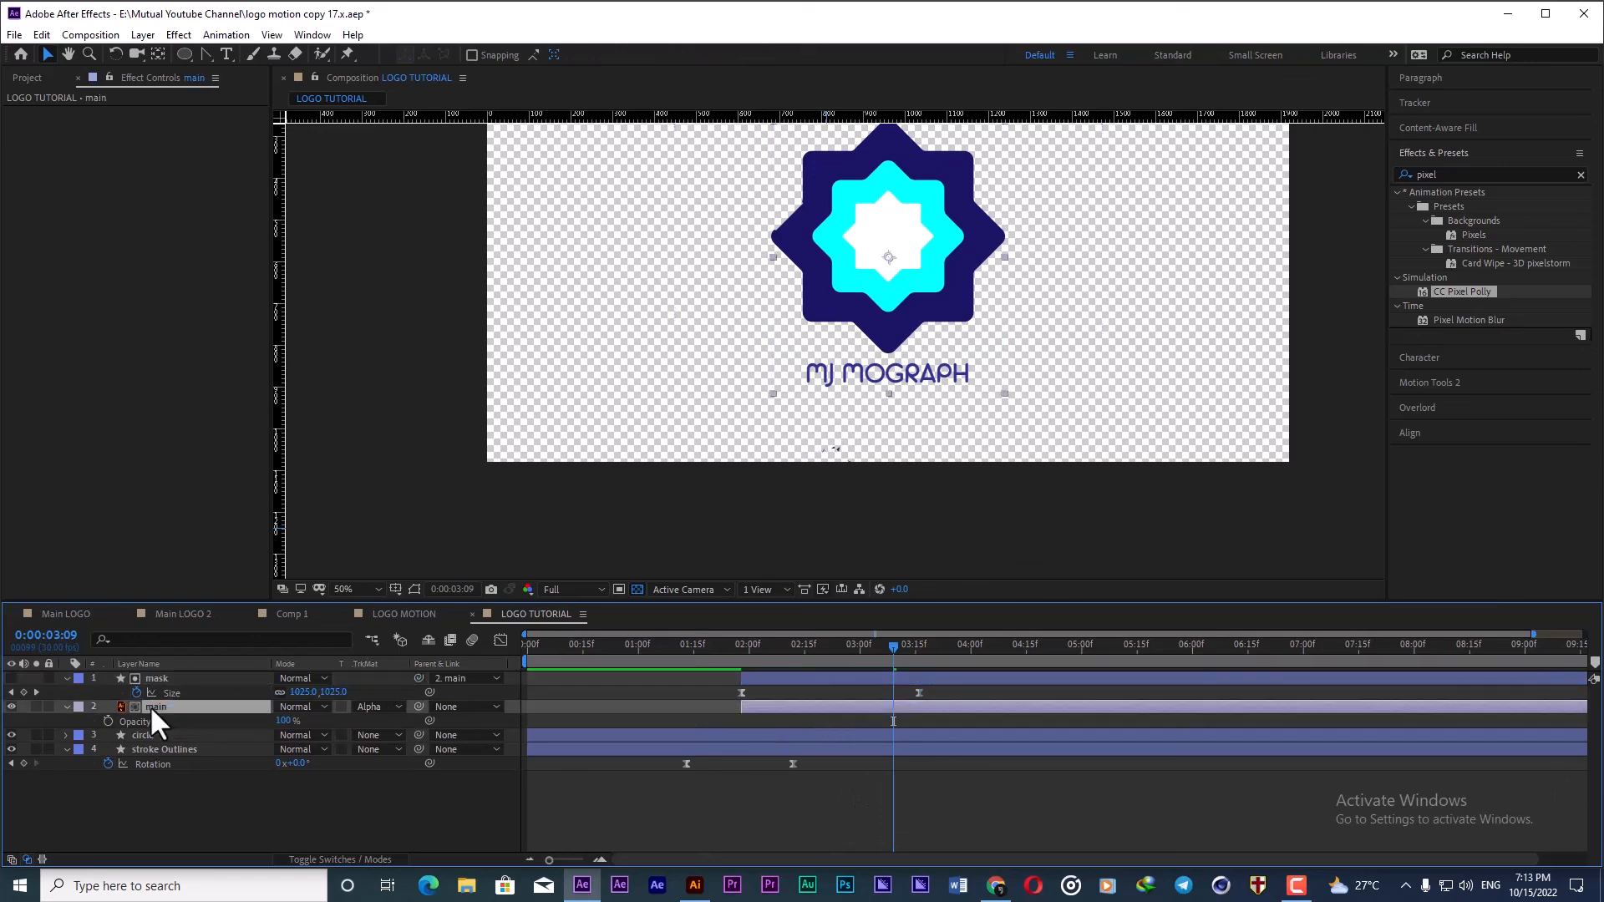
drag(414, 702, 184, 749)
Step: Move the last Rotation keyframe of stroke Outlines to about 0:00:02:18 and preview from 0:00:01:11
drag(673, 648, 757, 653)
drag(793, 764, 815, 764)
drag(694, 656, 679, 653)
key(space)
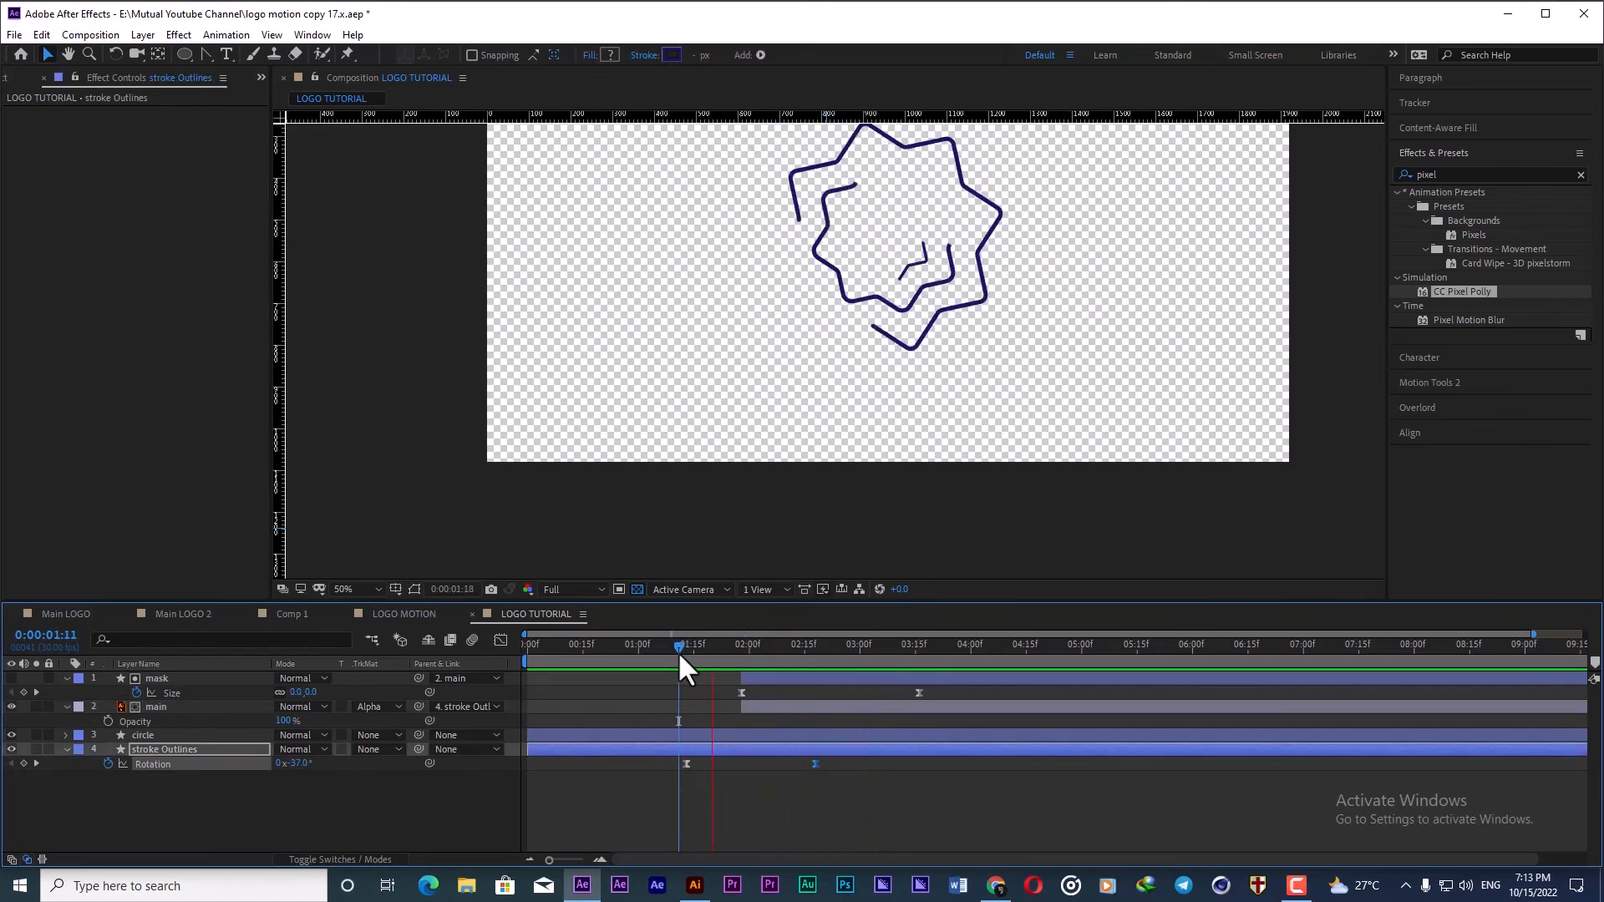
Step: Shift the mask and main layers together to start at about 0:00:01:23, and preview from 0:00:01:09 and 0:00:01:08
click(809, 708)
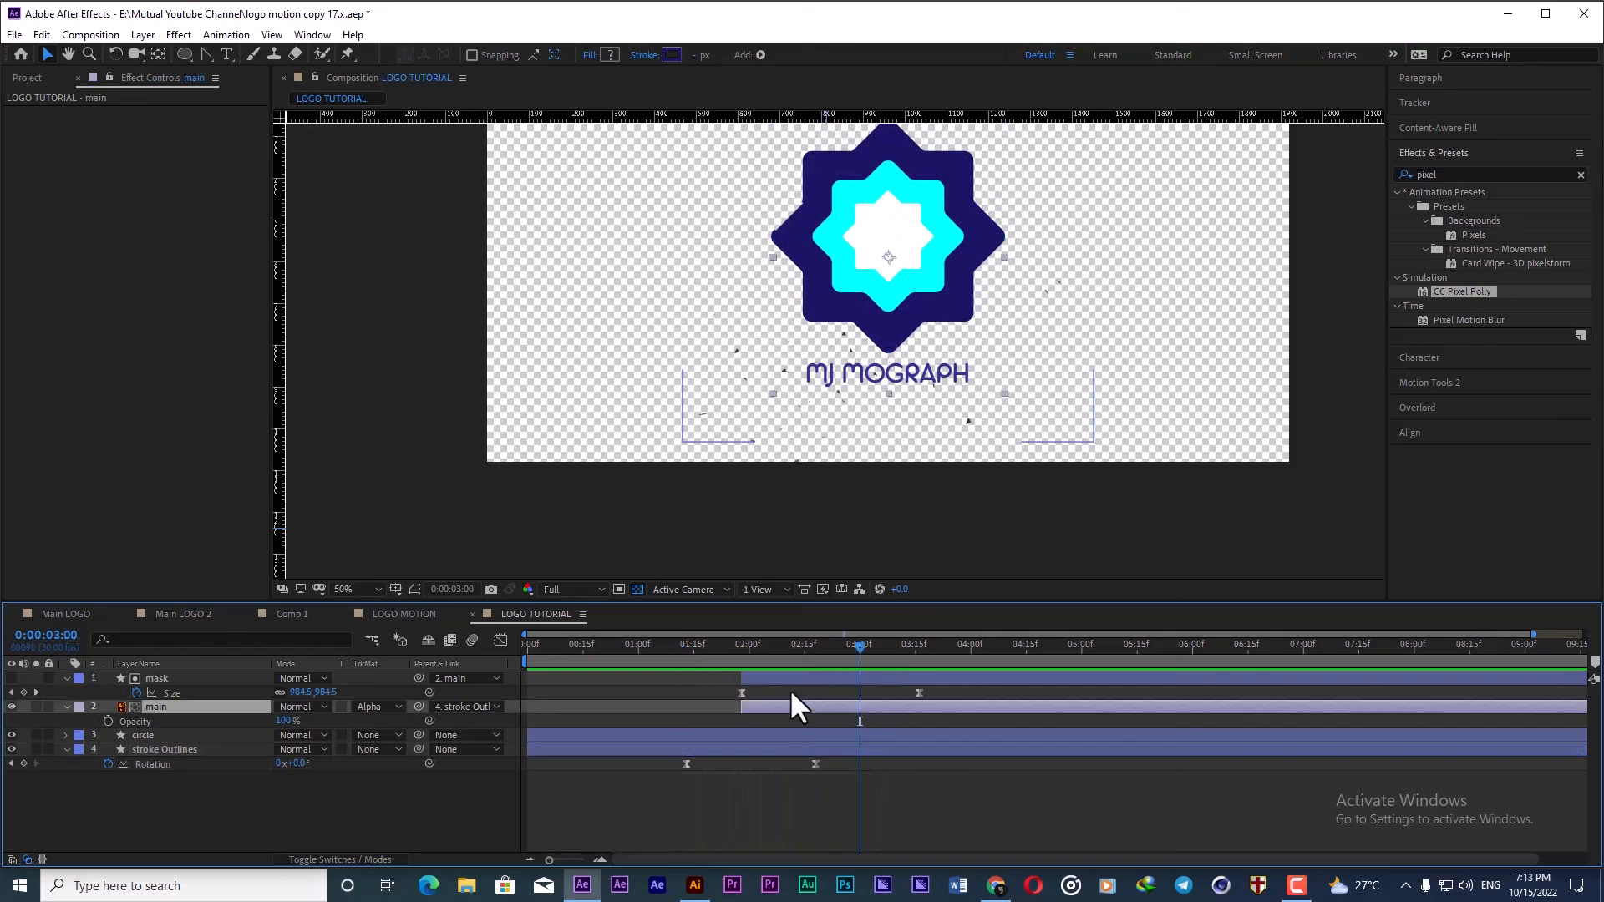
ctrl+click(784, 678)
drag(771, 707, 754, 705)
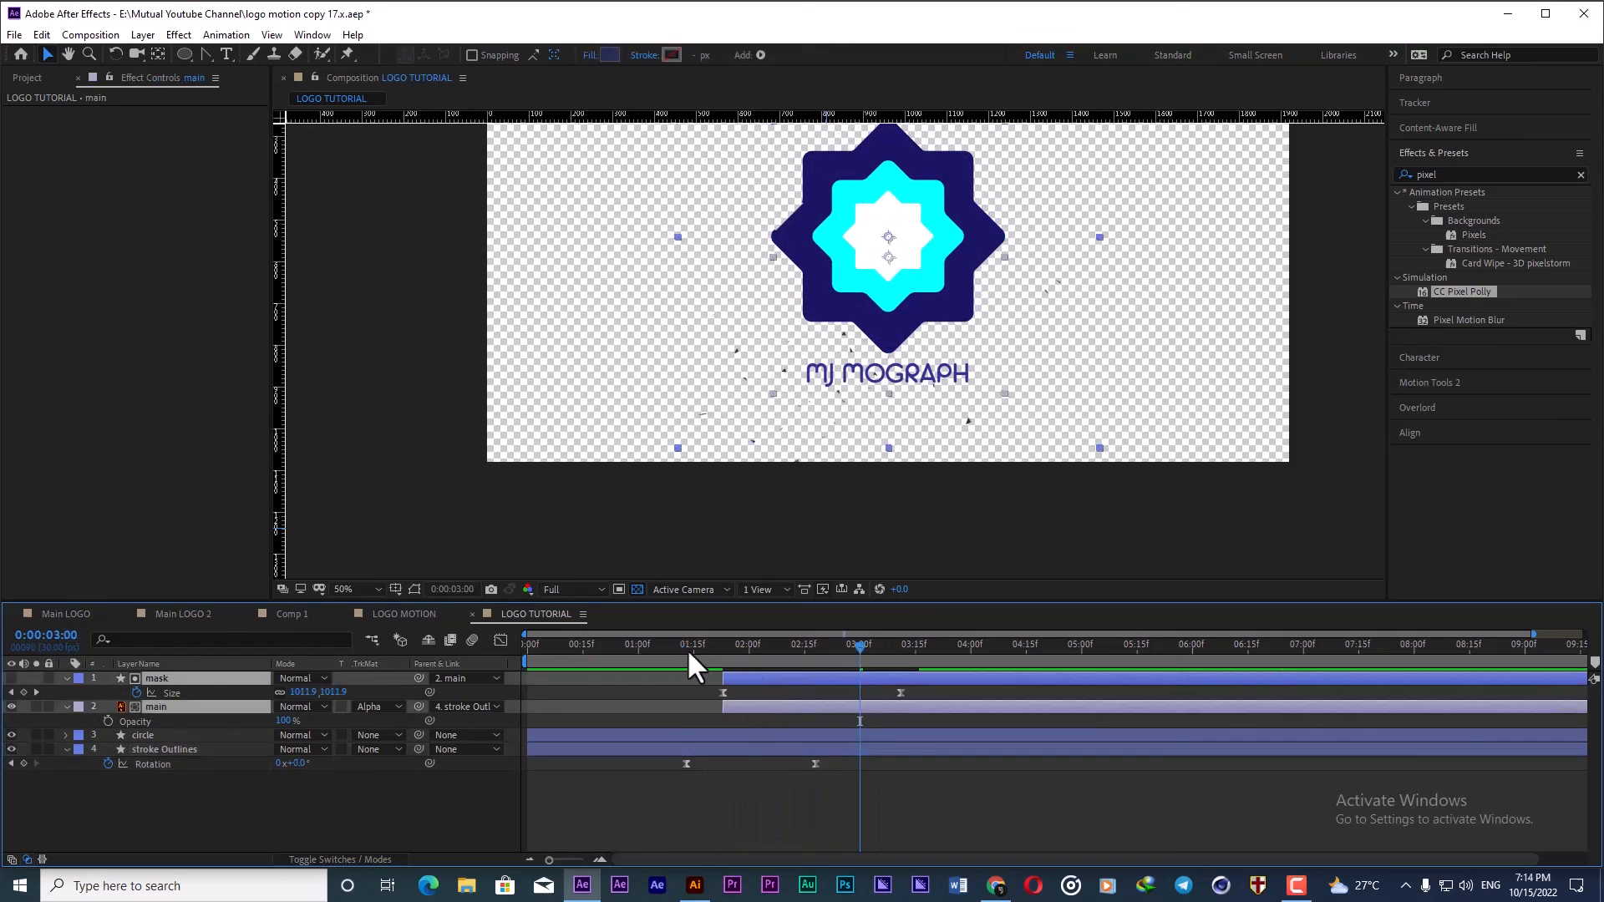
drag(687, 648, 670, 647)
key(space)
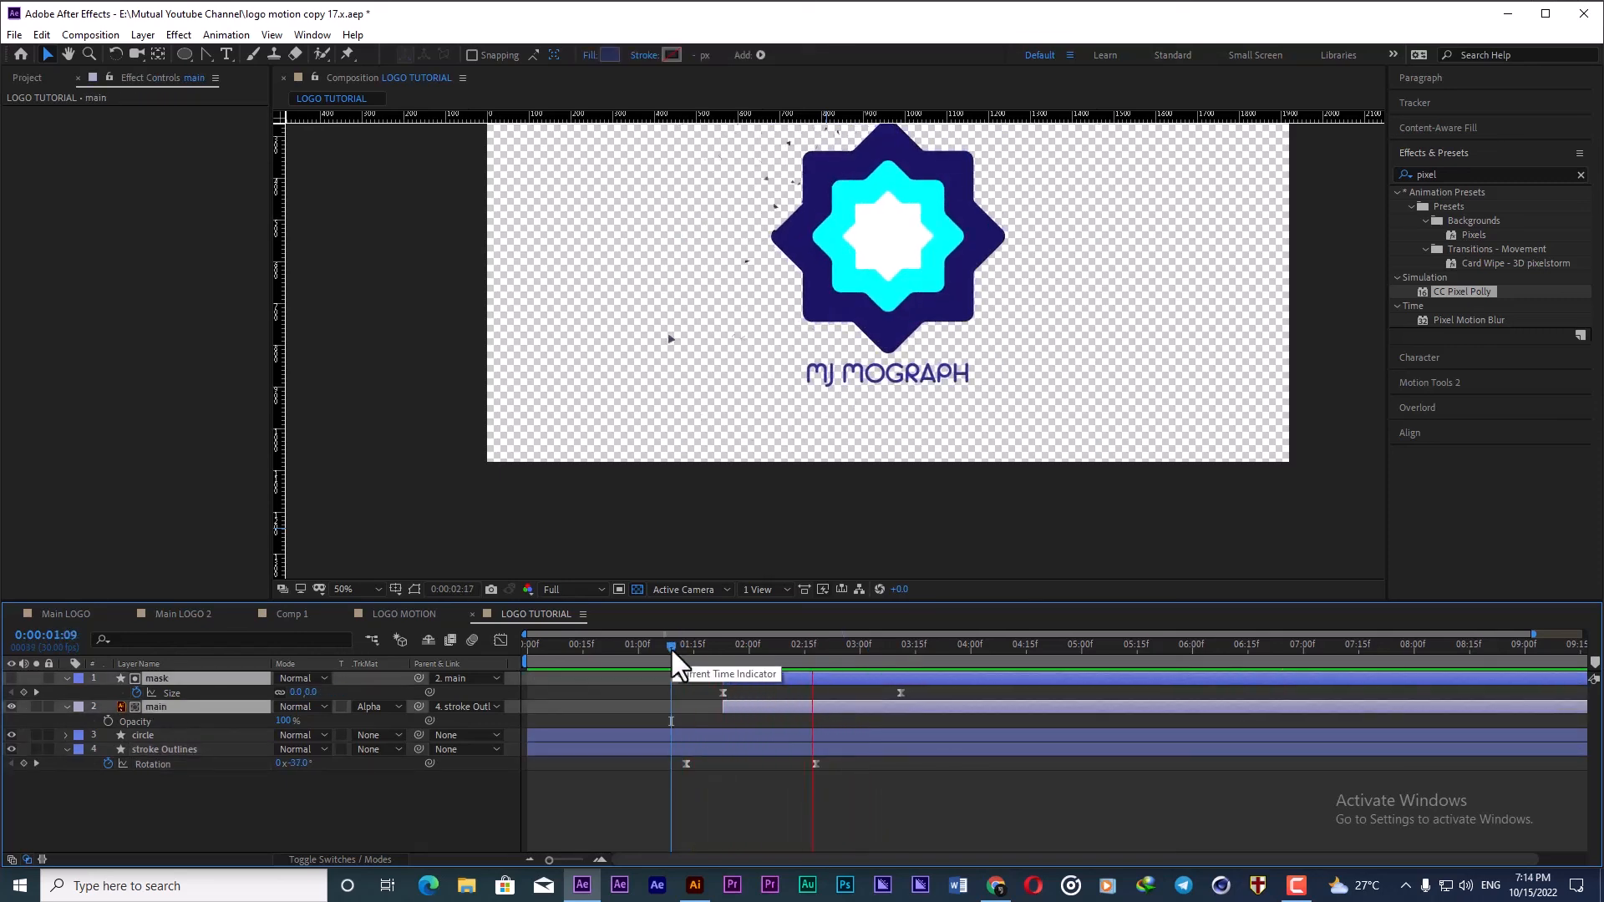
key(space)
scroll(802, 458, up, 2)
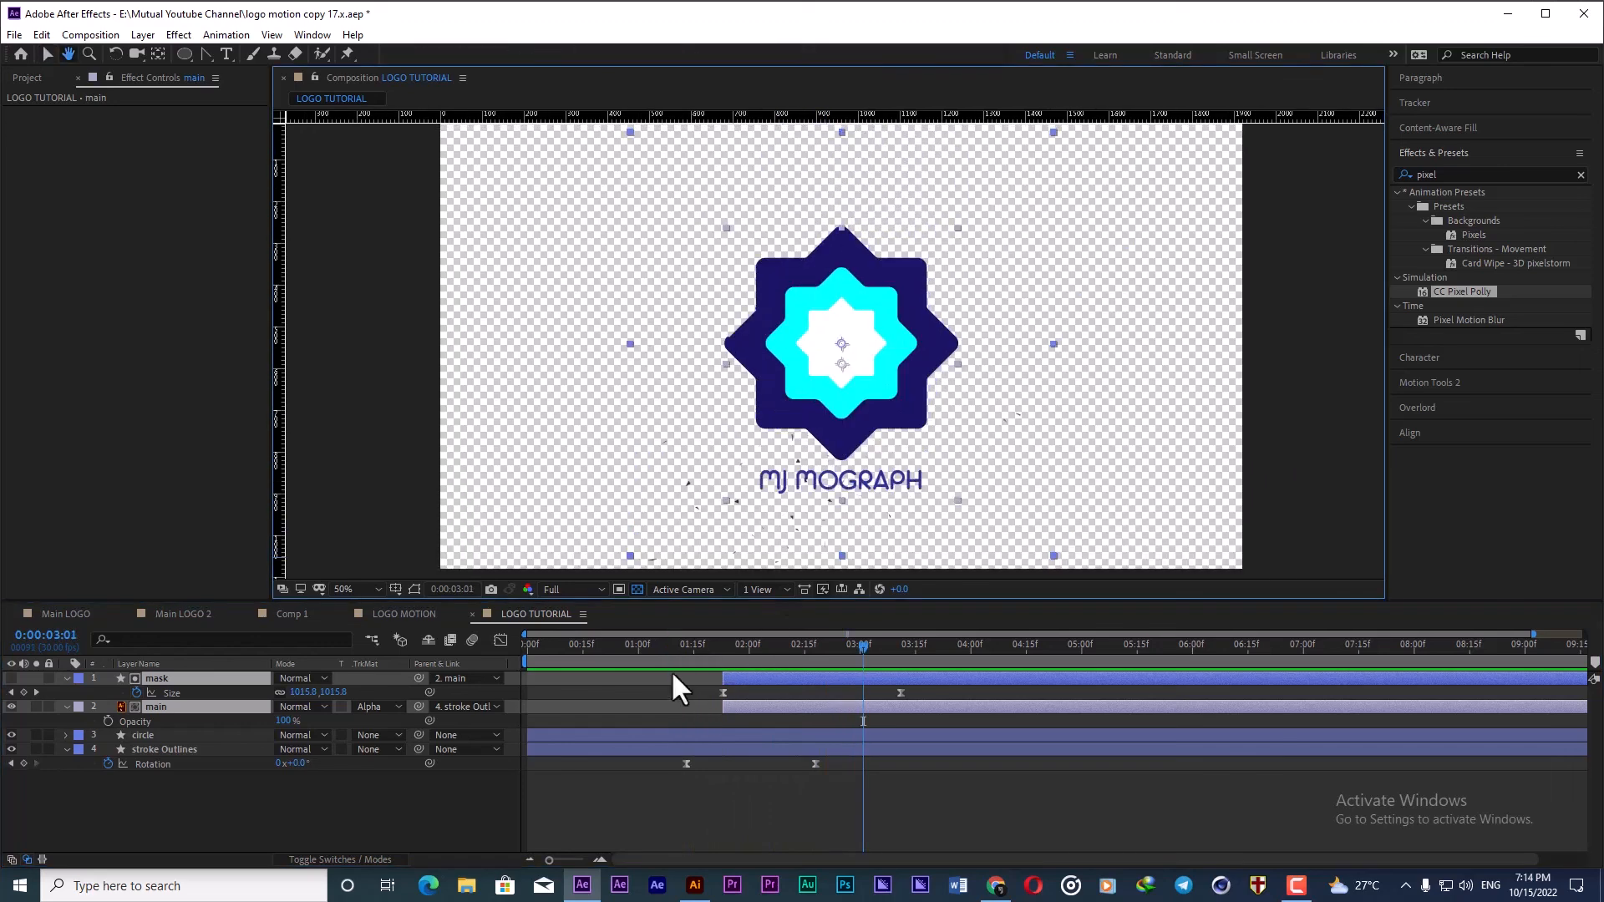
click(667, 645)
key(space)
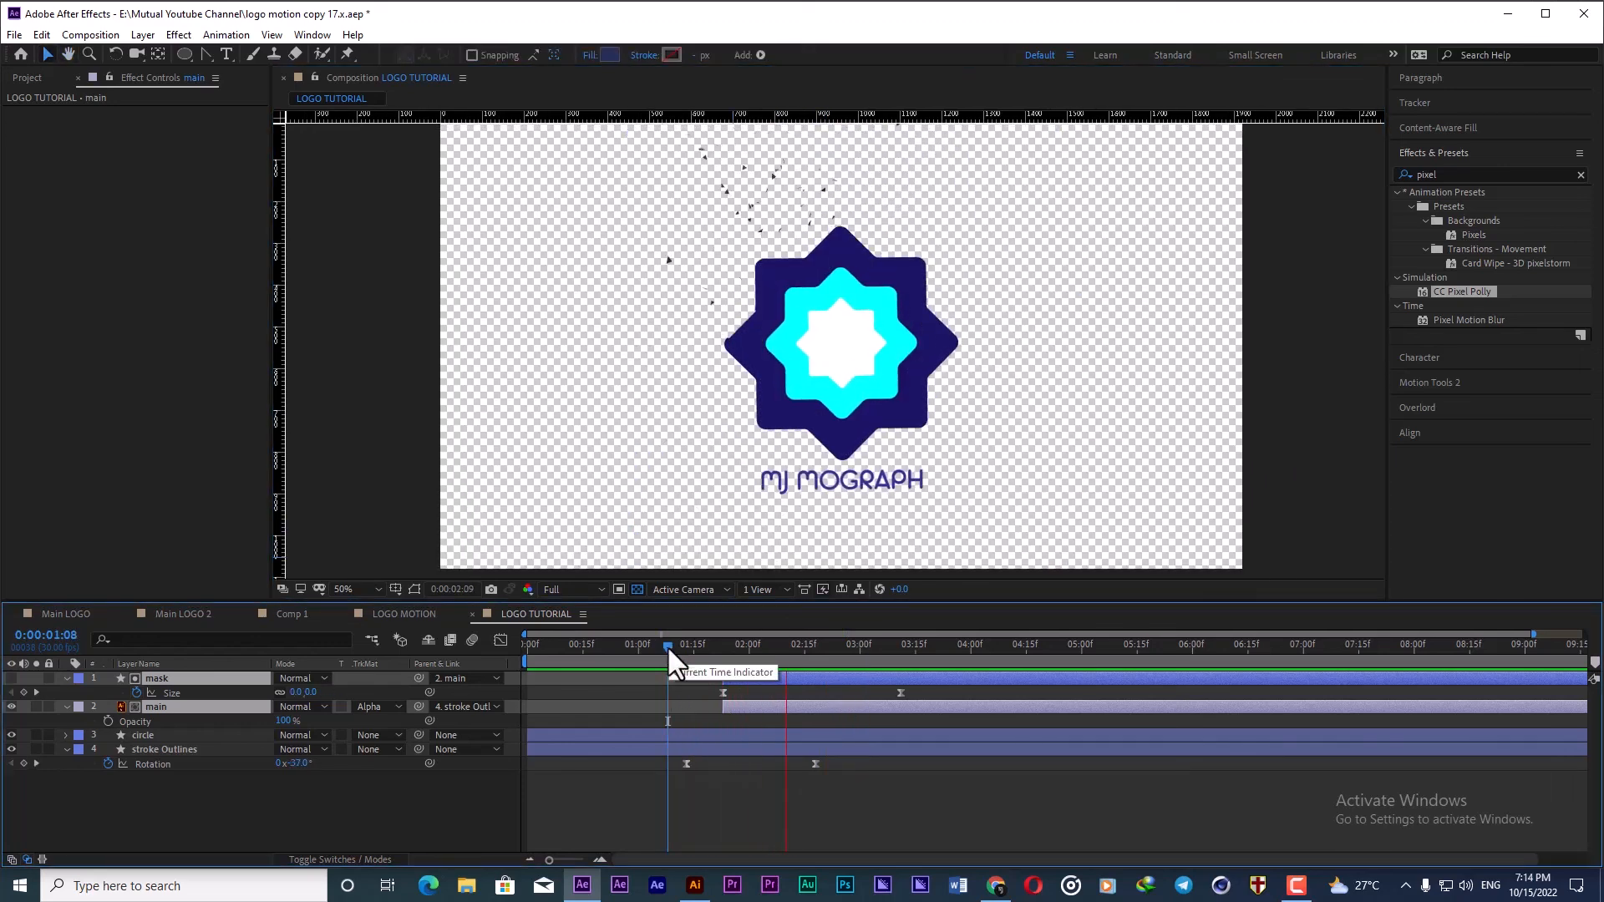
key(space)
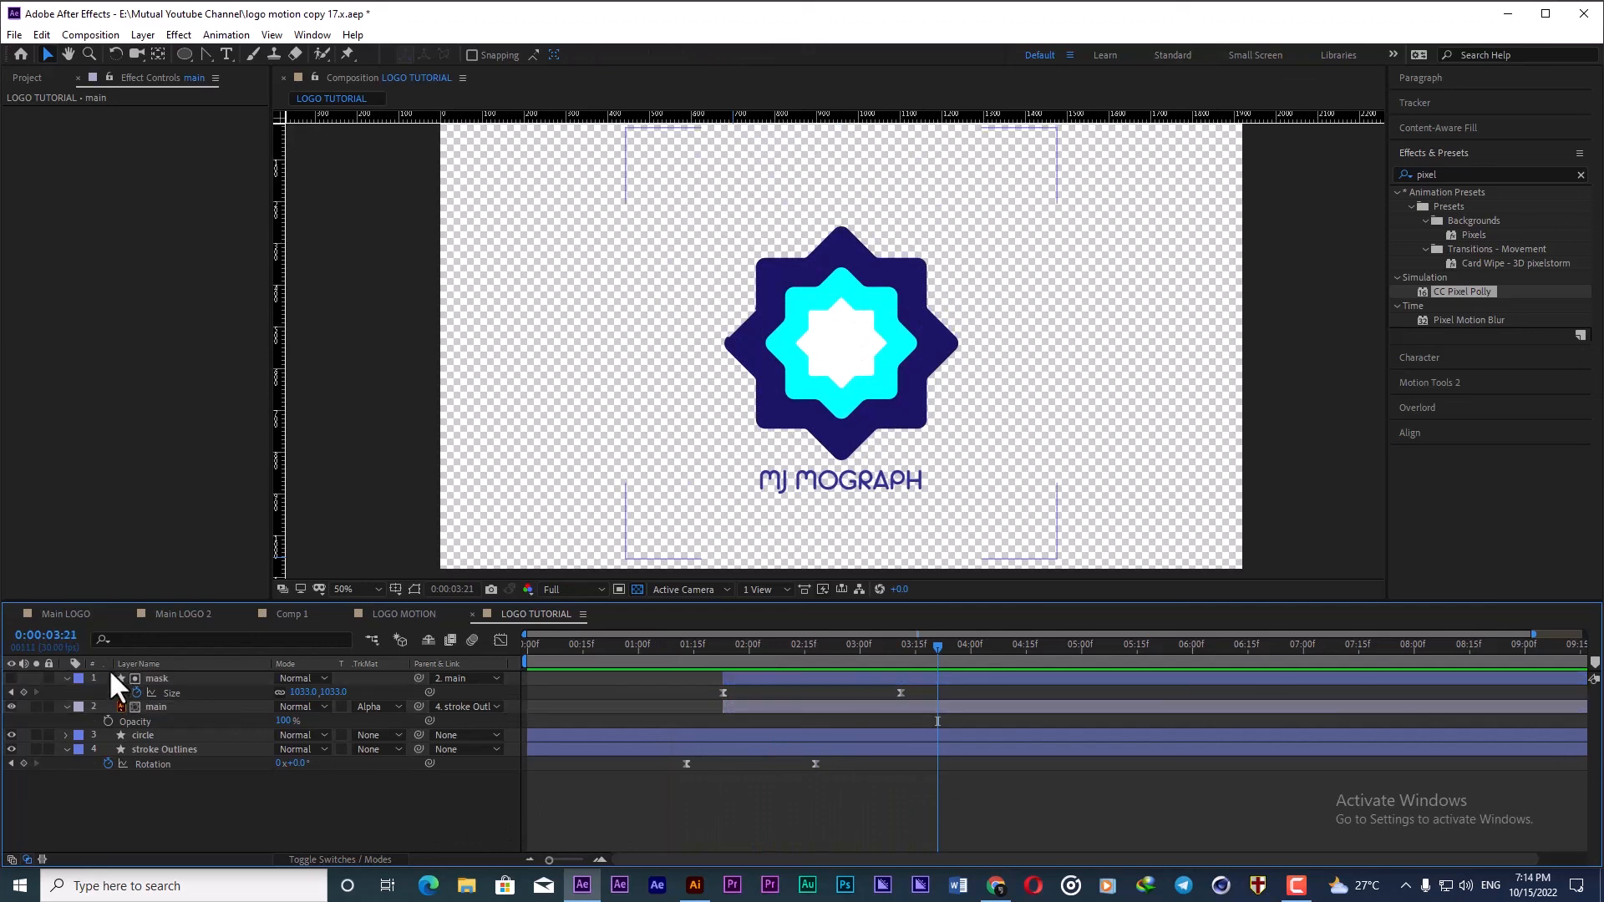
Step: Apply the Fast Box Blur effect to the mask layer
click(158, 679)
click(826, 645)
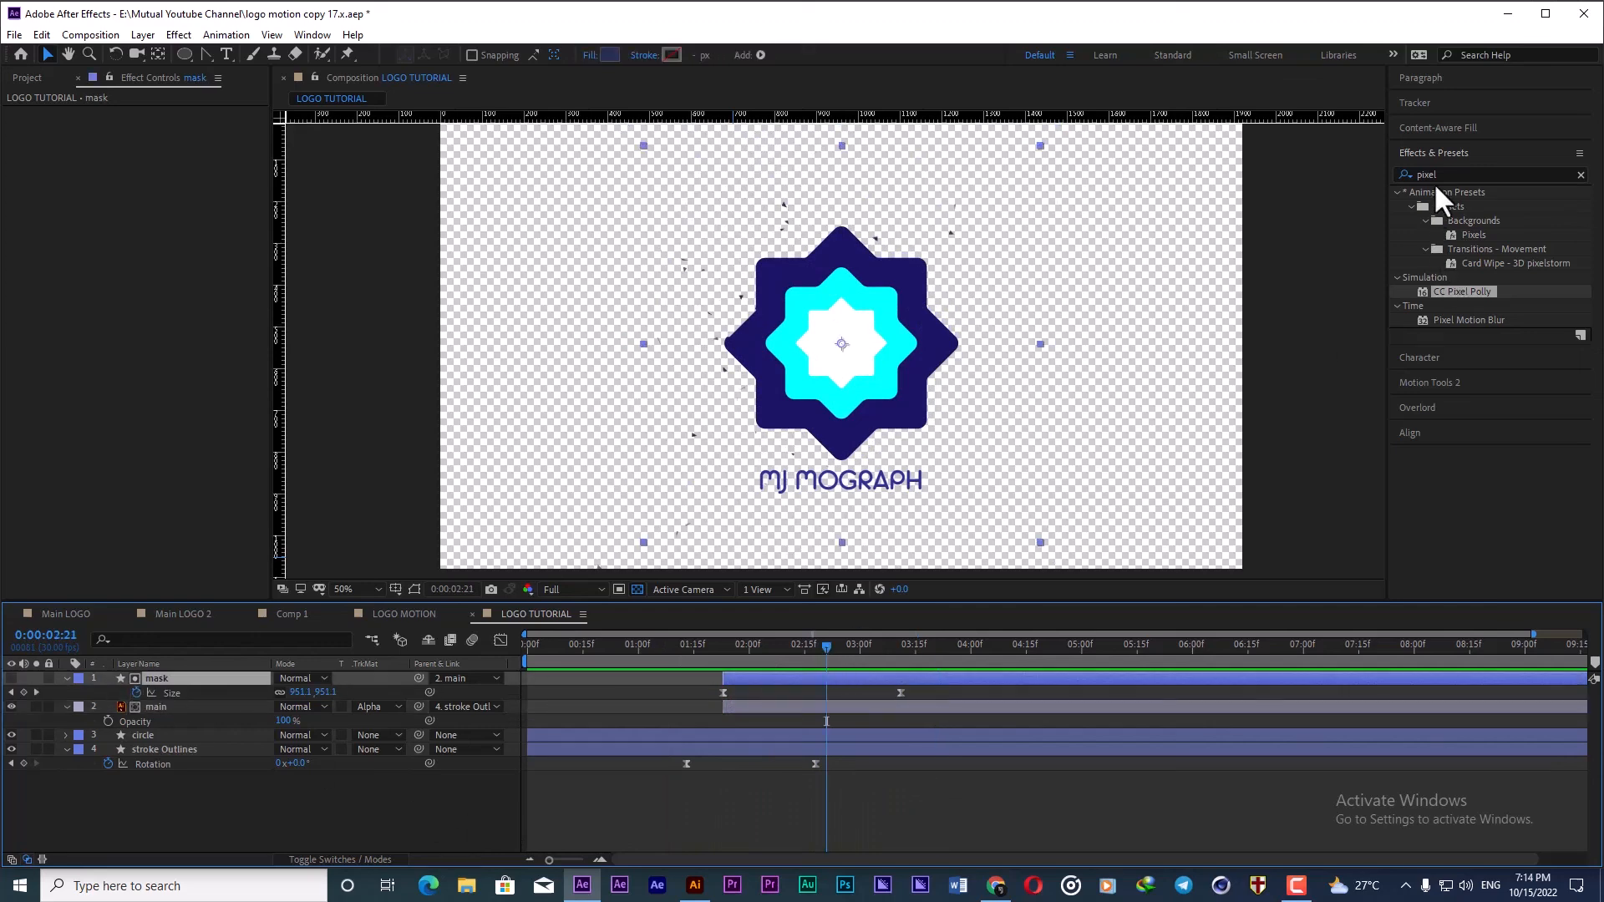
drag(1439, 175, 1396, 177)
text(fast)
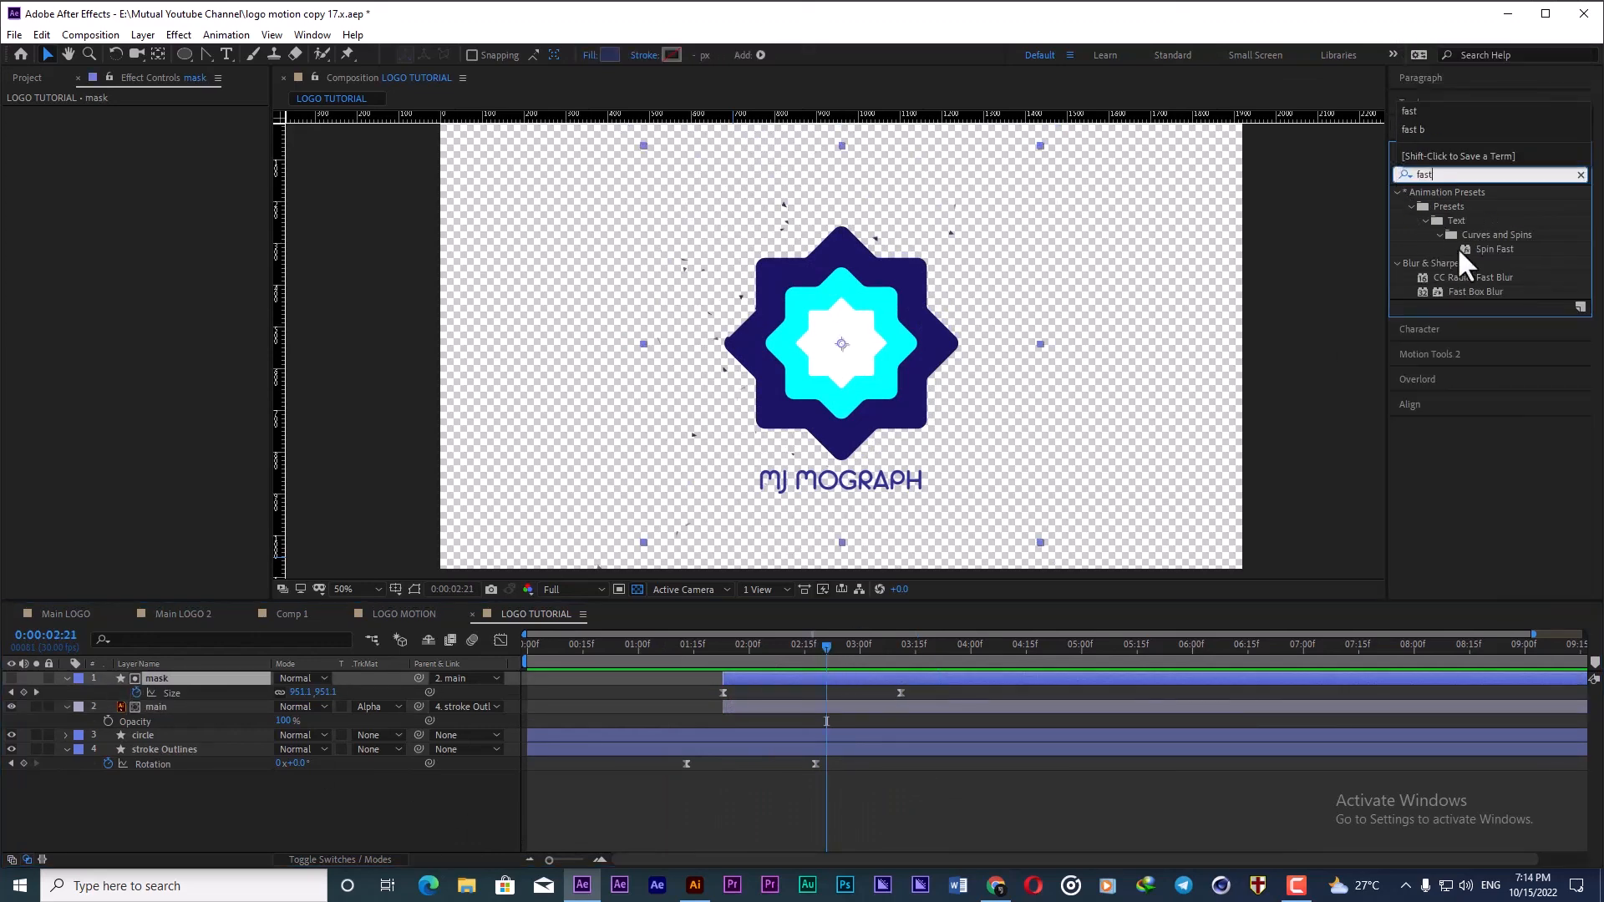
double_click(1471, 290)
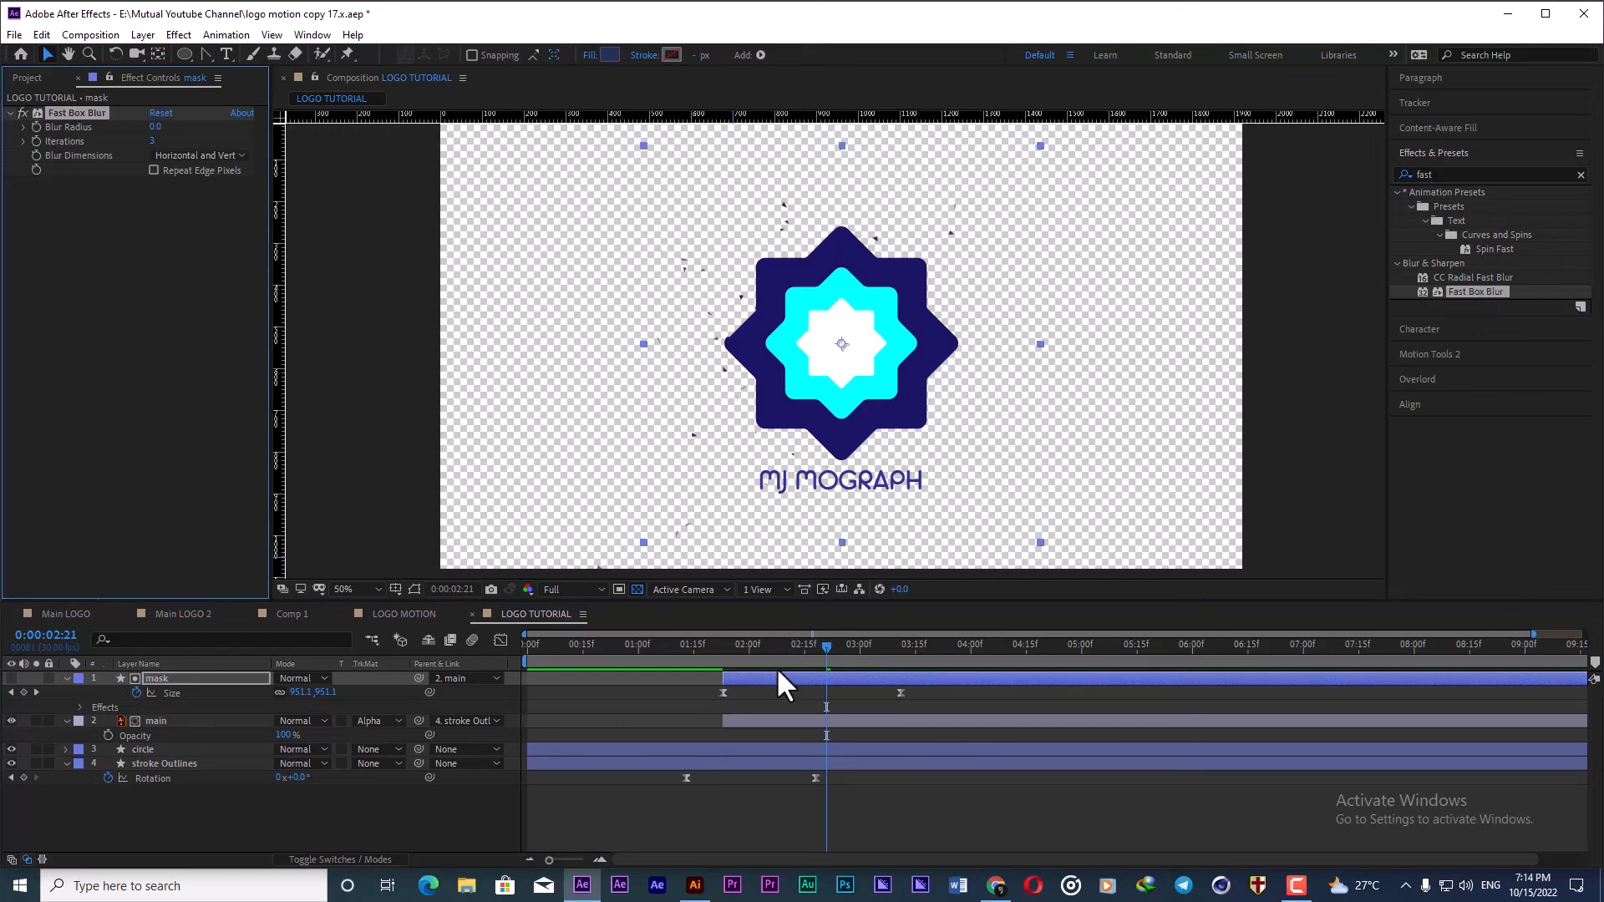
Step: Set the mask layer's Blur Radius to 25 and preview the softened reveal from 0:00:01:15
drag(773, 645, 752, 643)
drag(155, 128, 168, 128)
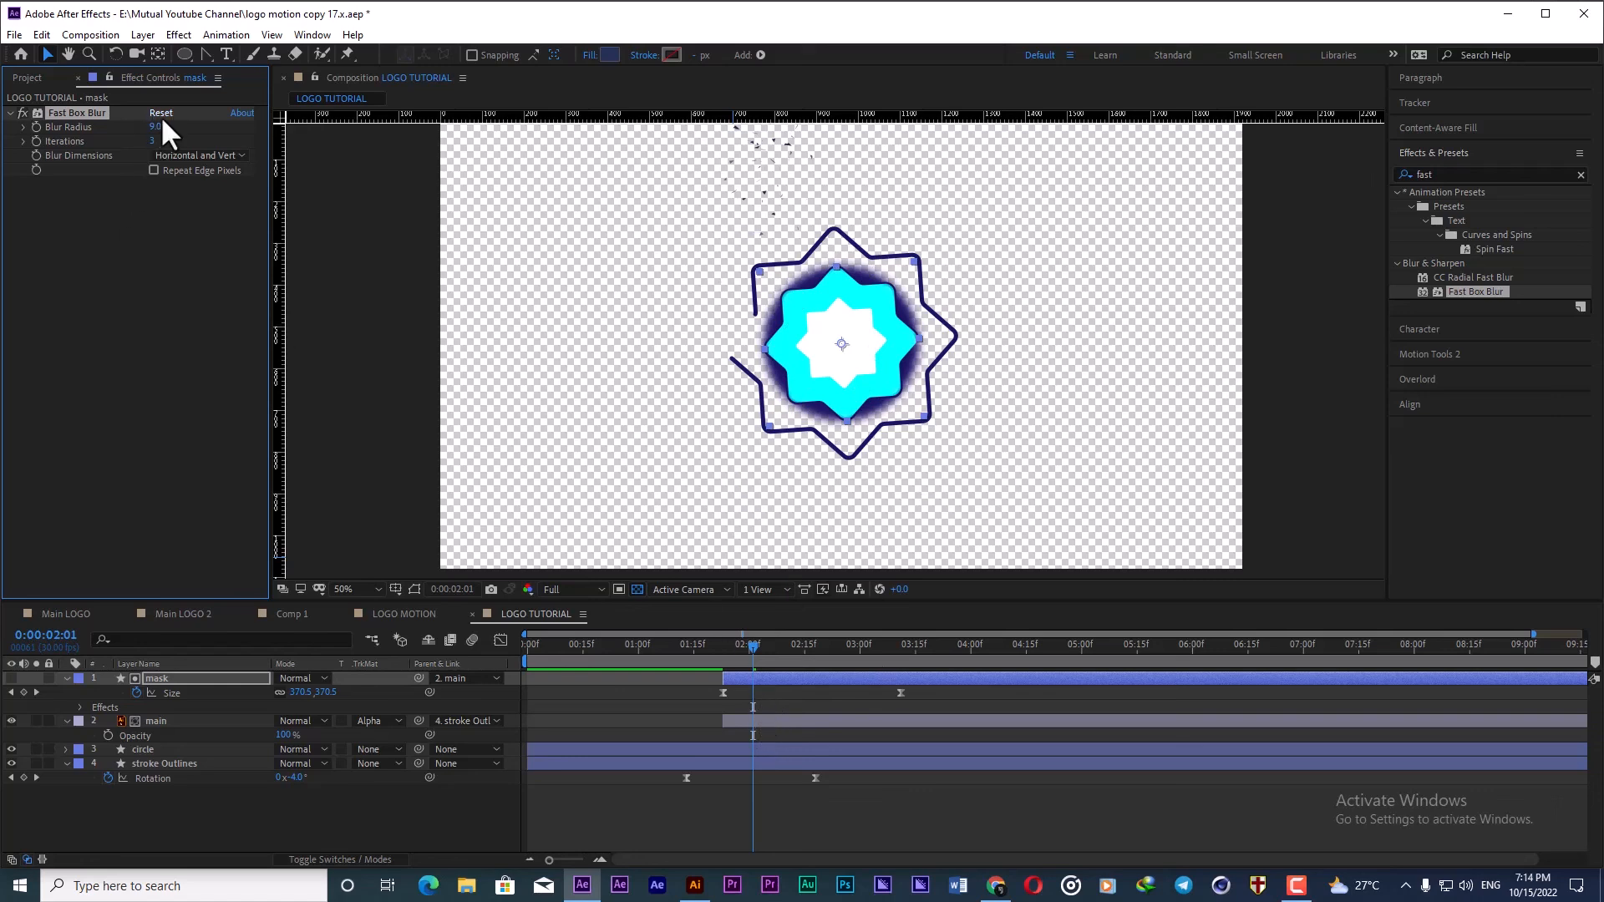
mouse_move(163, 127)
mouse_down()
mouse_move(196, 127)
mouse_move(167, 127)
mouse_up()
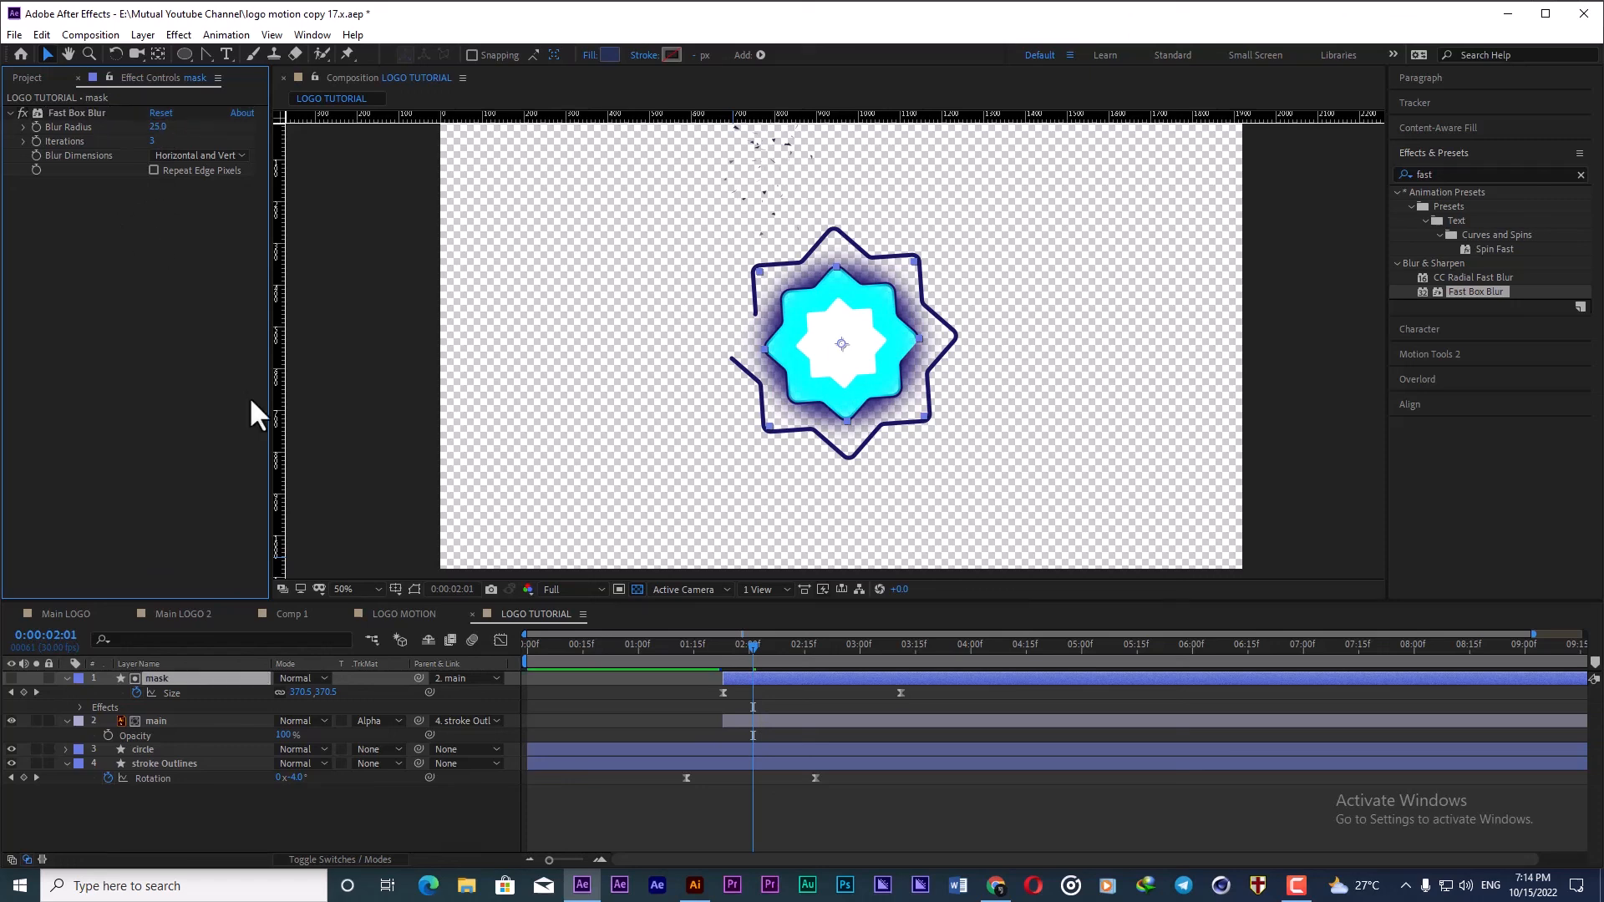
drag(753, 648, 692, 650)
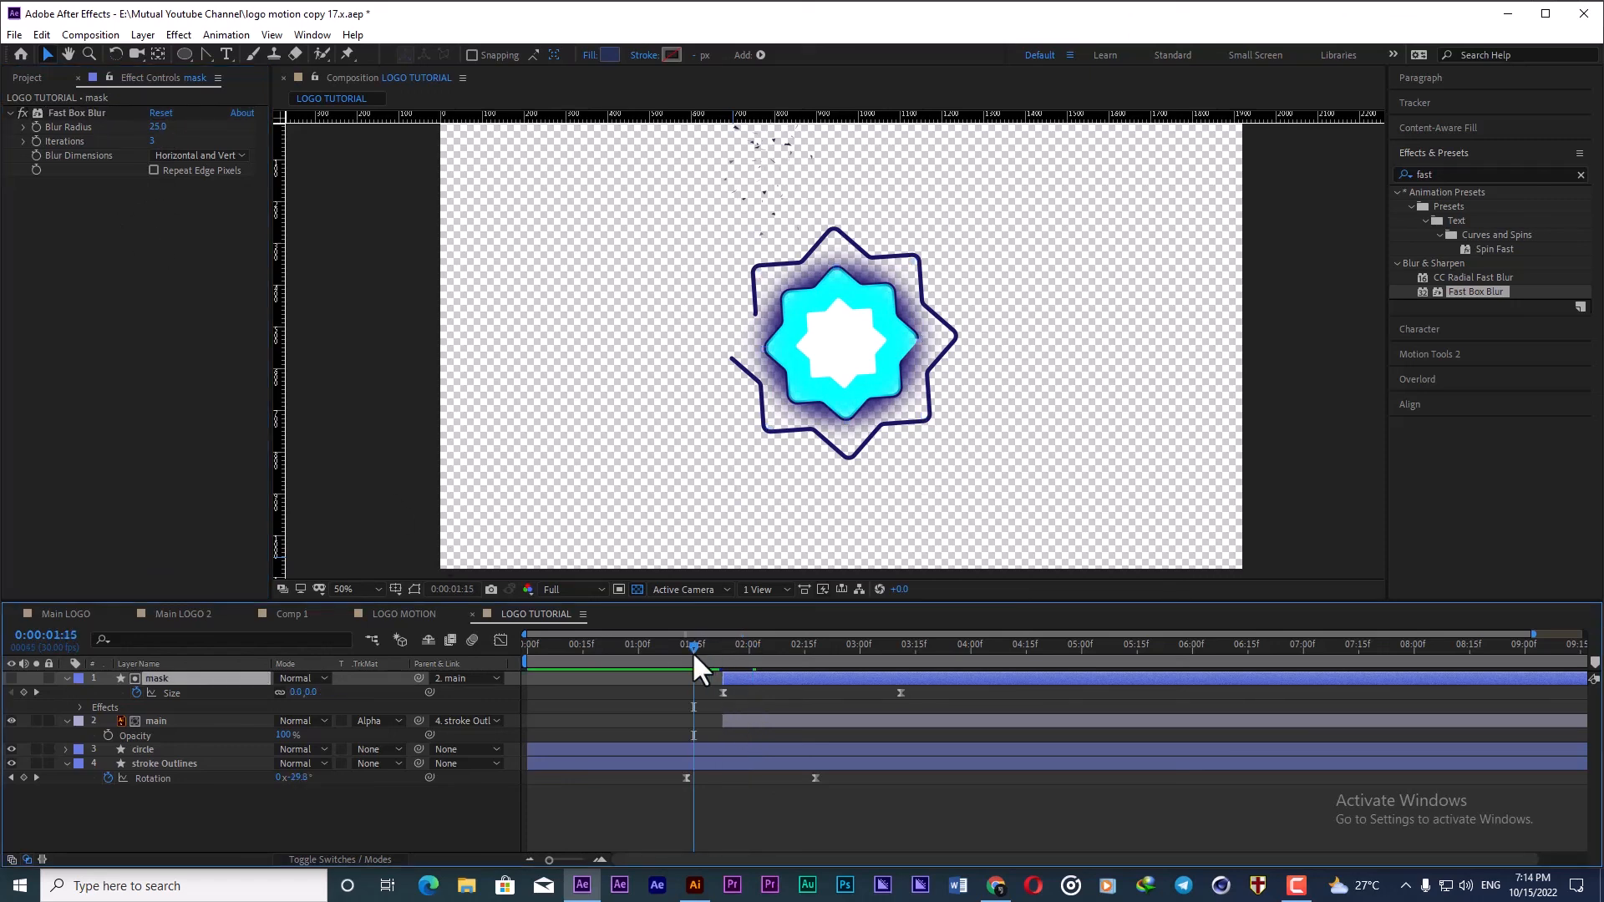
key(space)
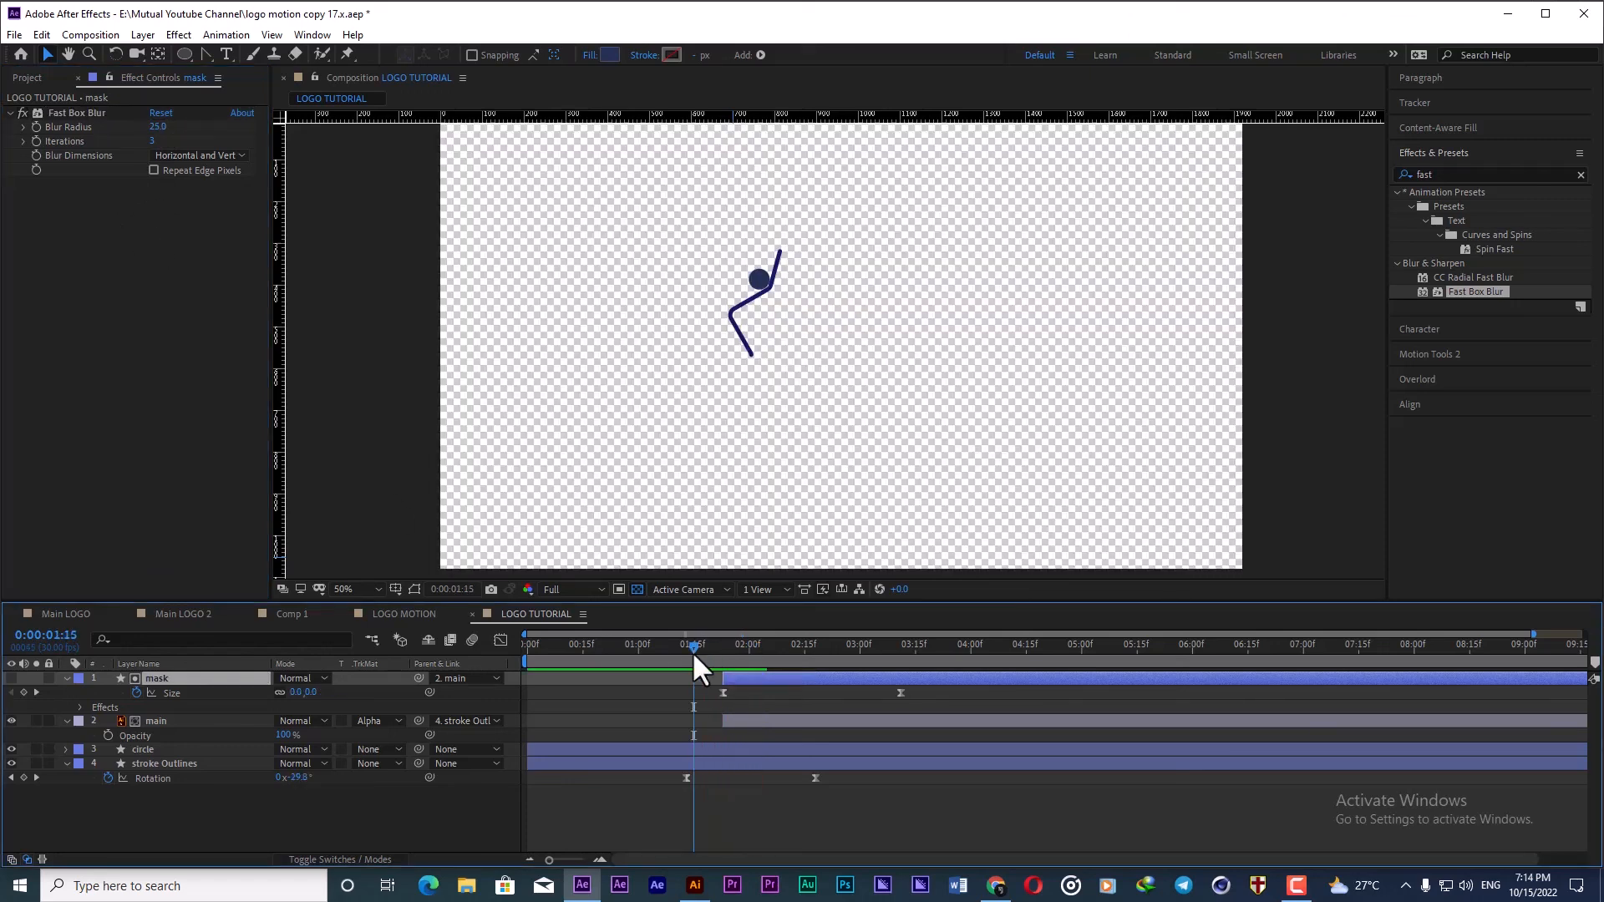
key(space)
key(space)
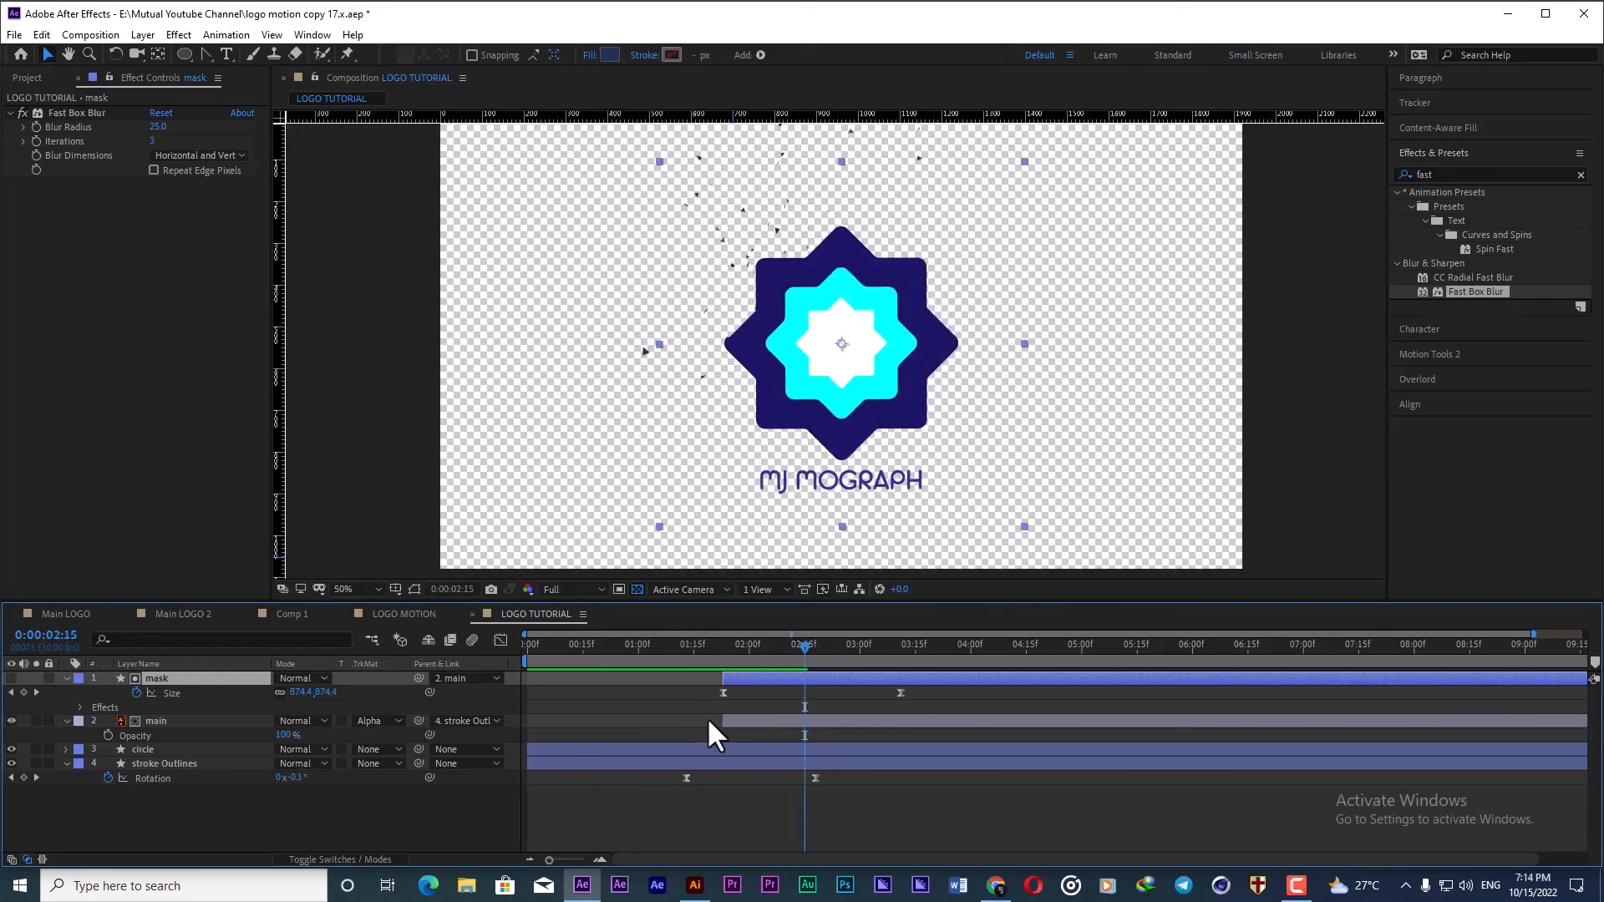
Step: Collapse the open layer properties, fit the composition in the viewer, and preview the animation from 0:00:01:16
click(67, 679)
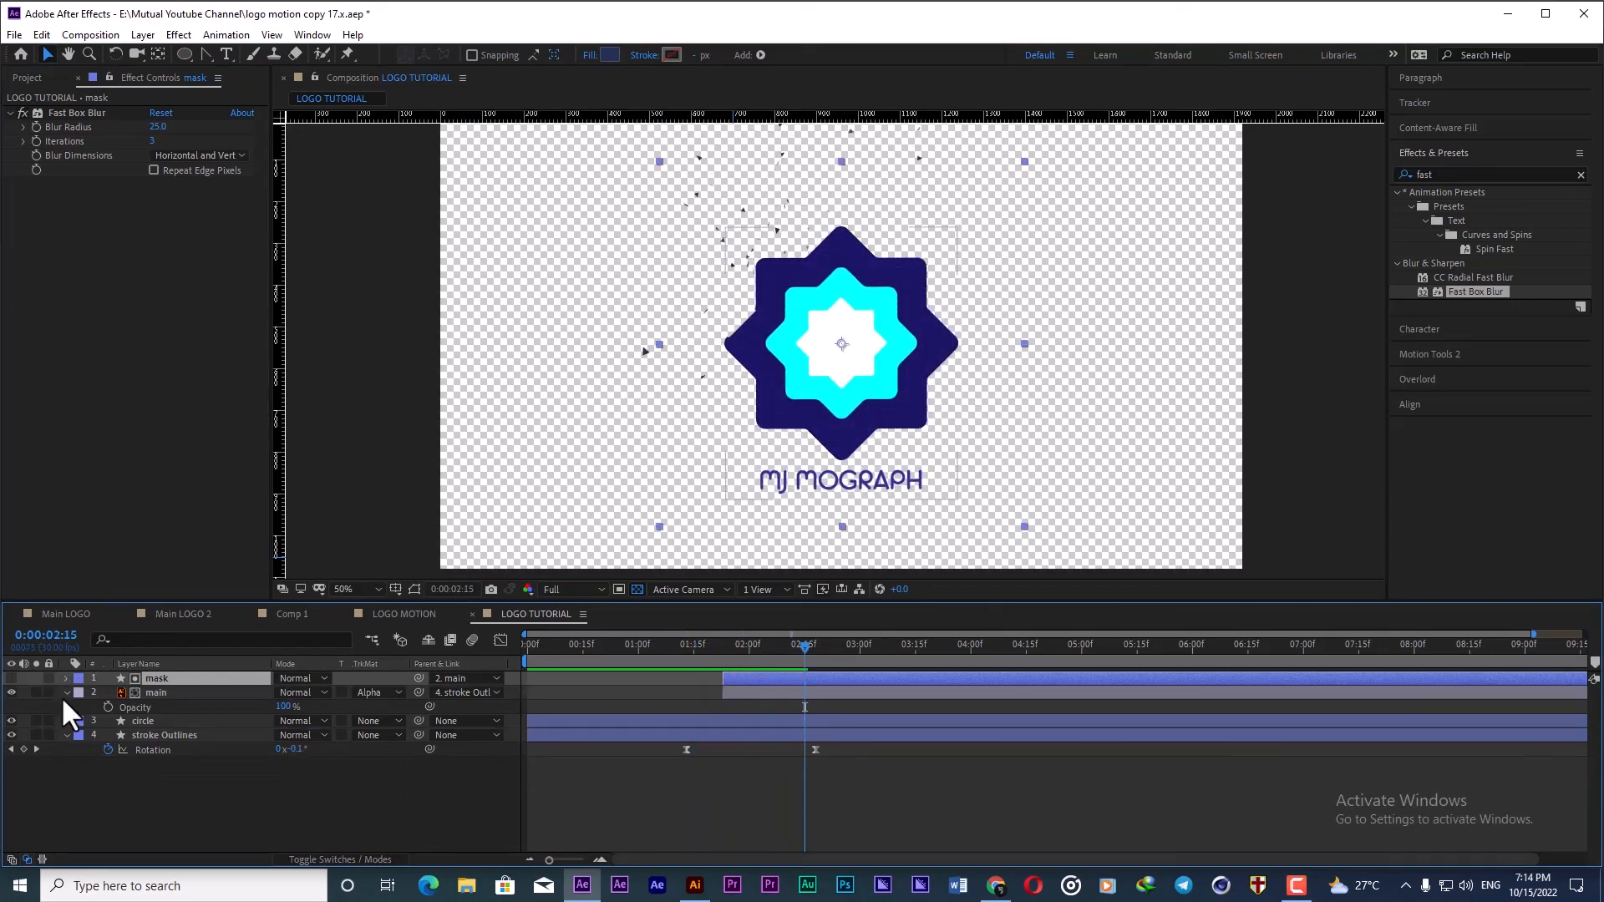
click(67, 692)
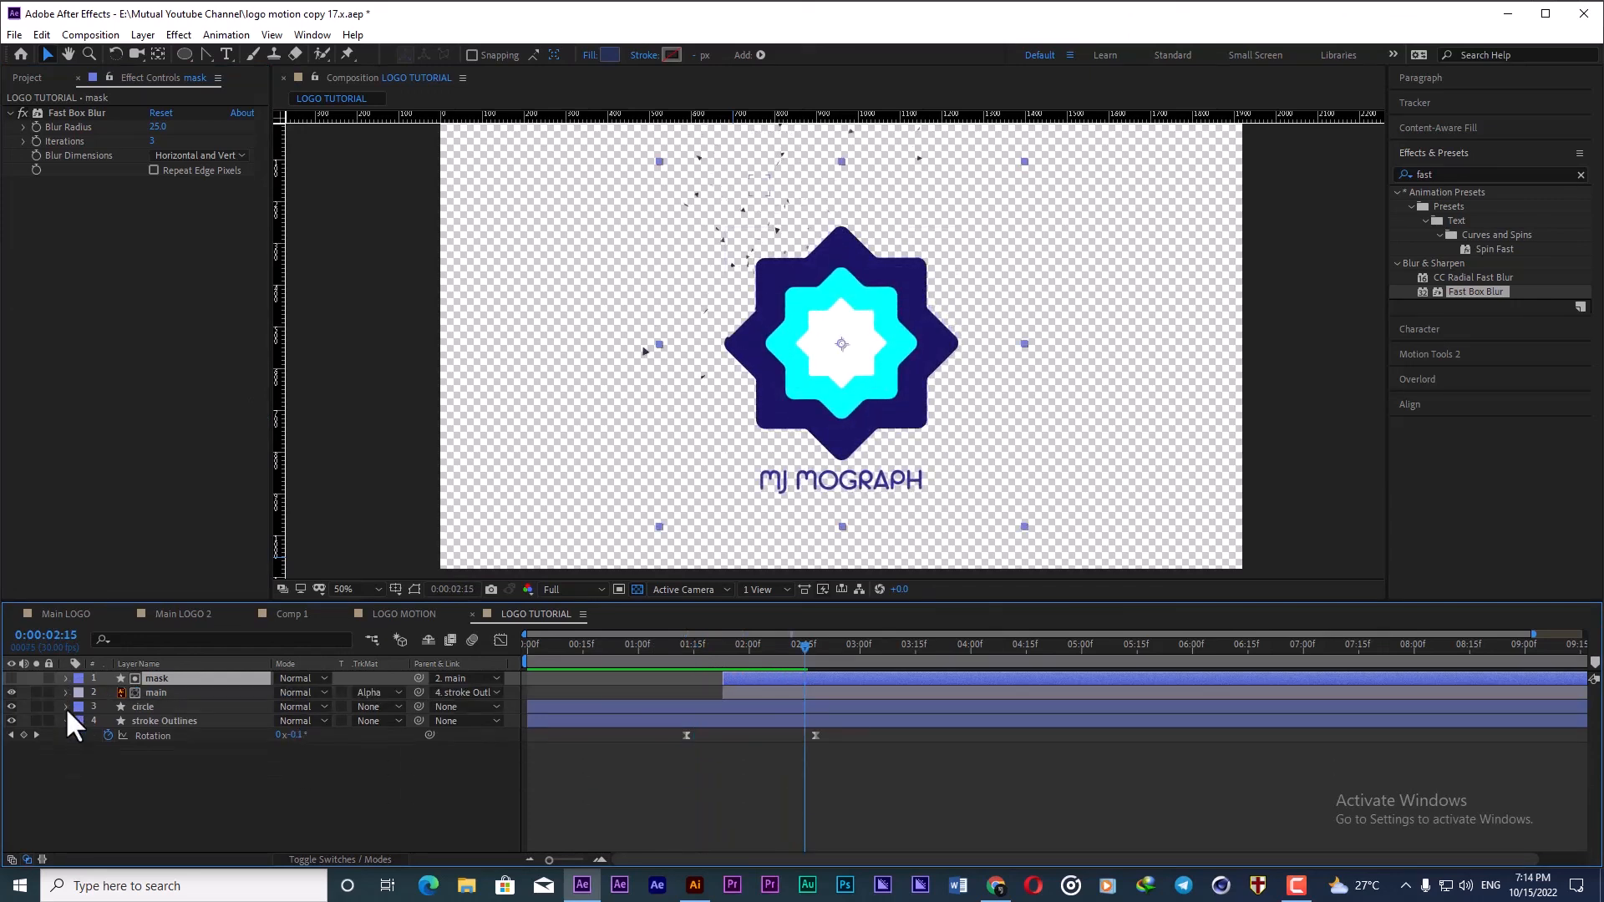
click(358, 592)
click(393, 322)
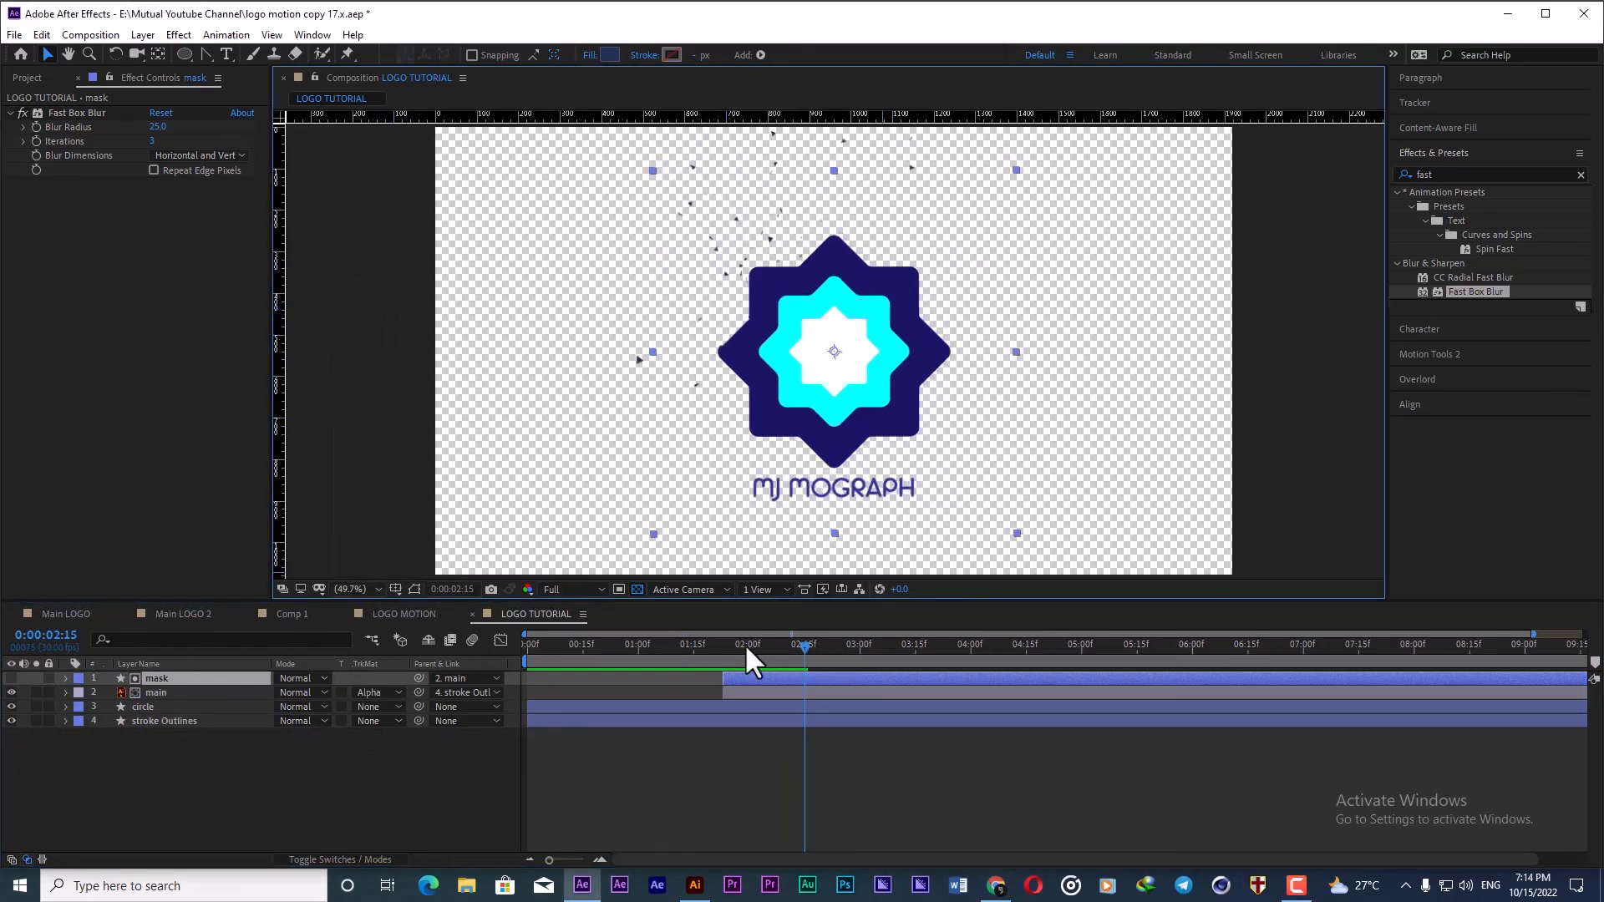
drag(746, 643, 697, 659)
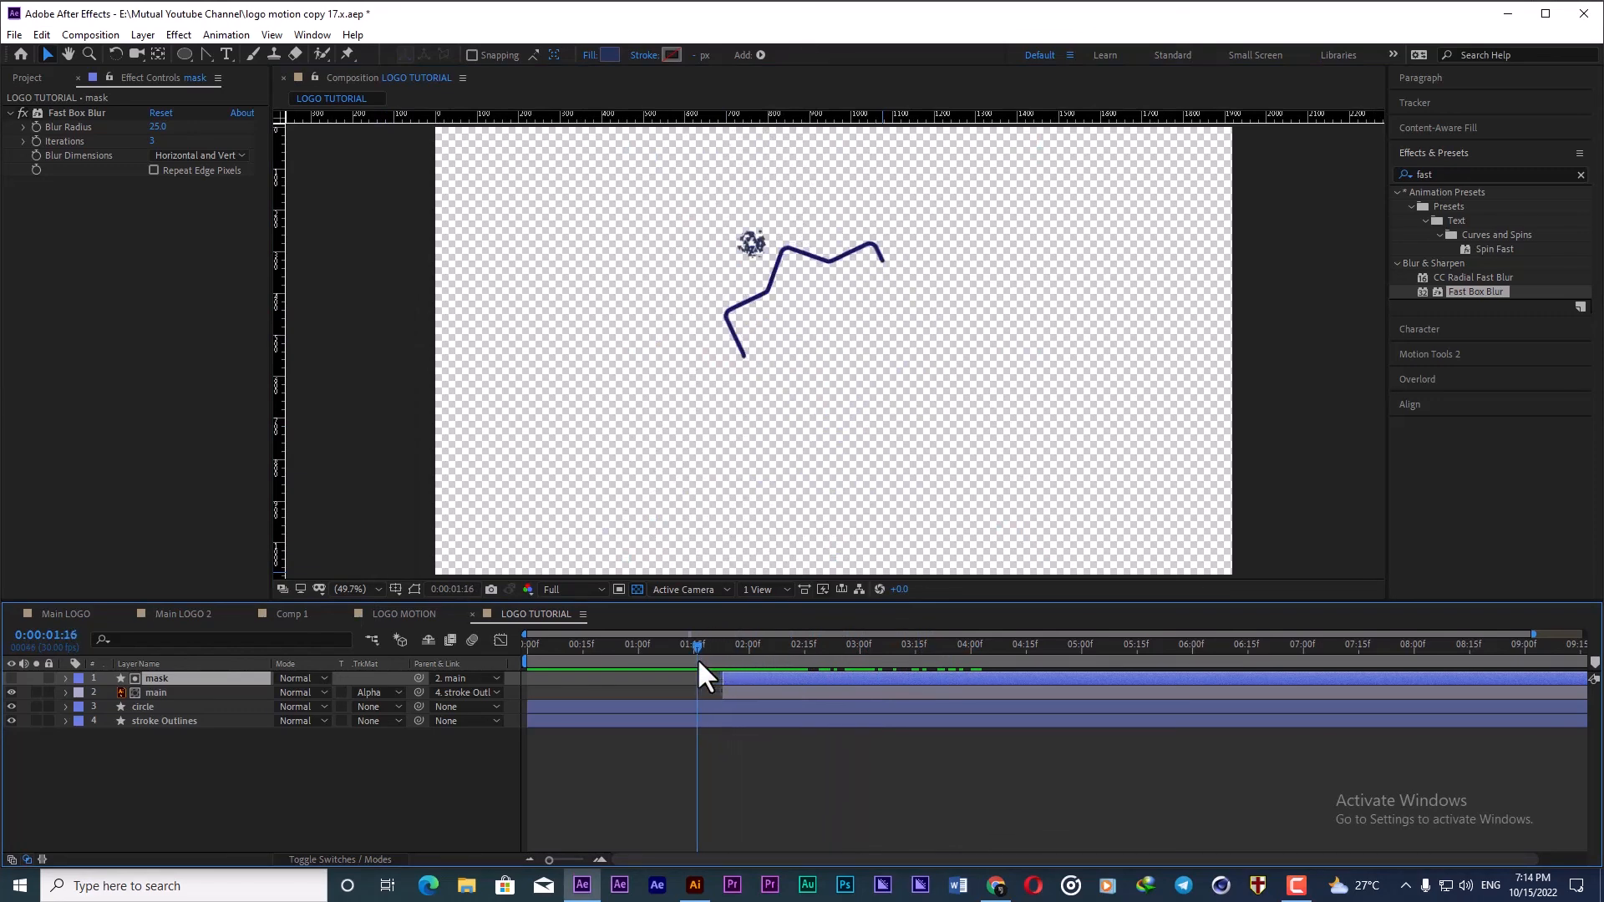
key(space)
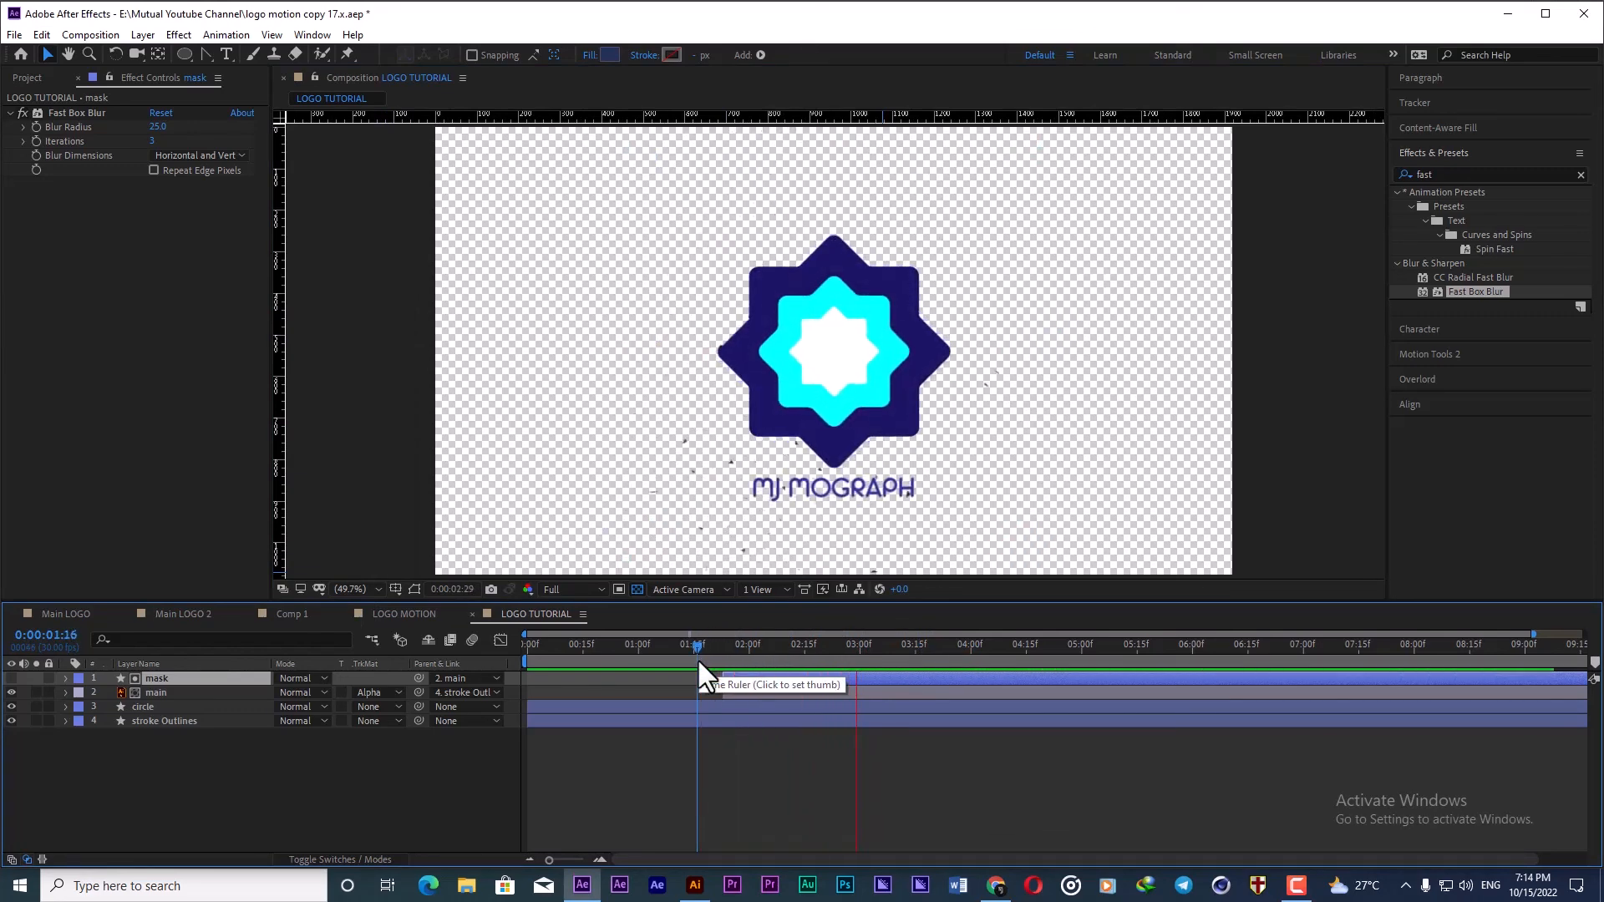
Step: Create a white 1920 × 1080 px solid named BG and place it beneath all other layers
right_click(276, 780)
mouse_move(348, 600)
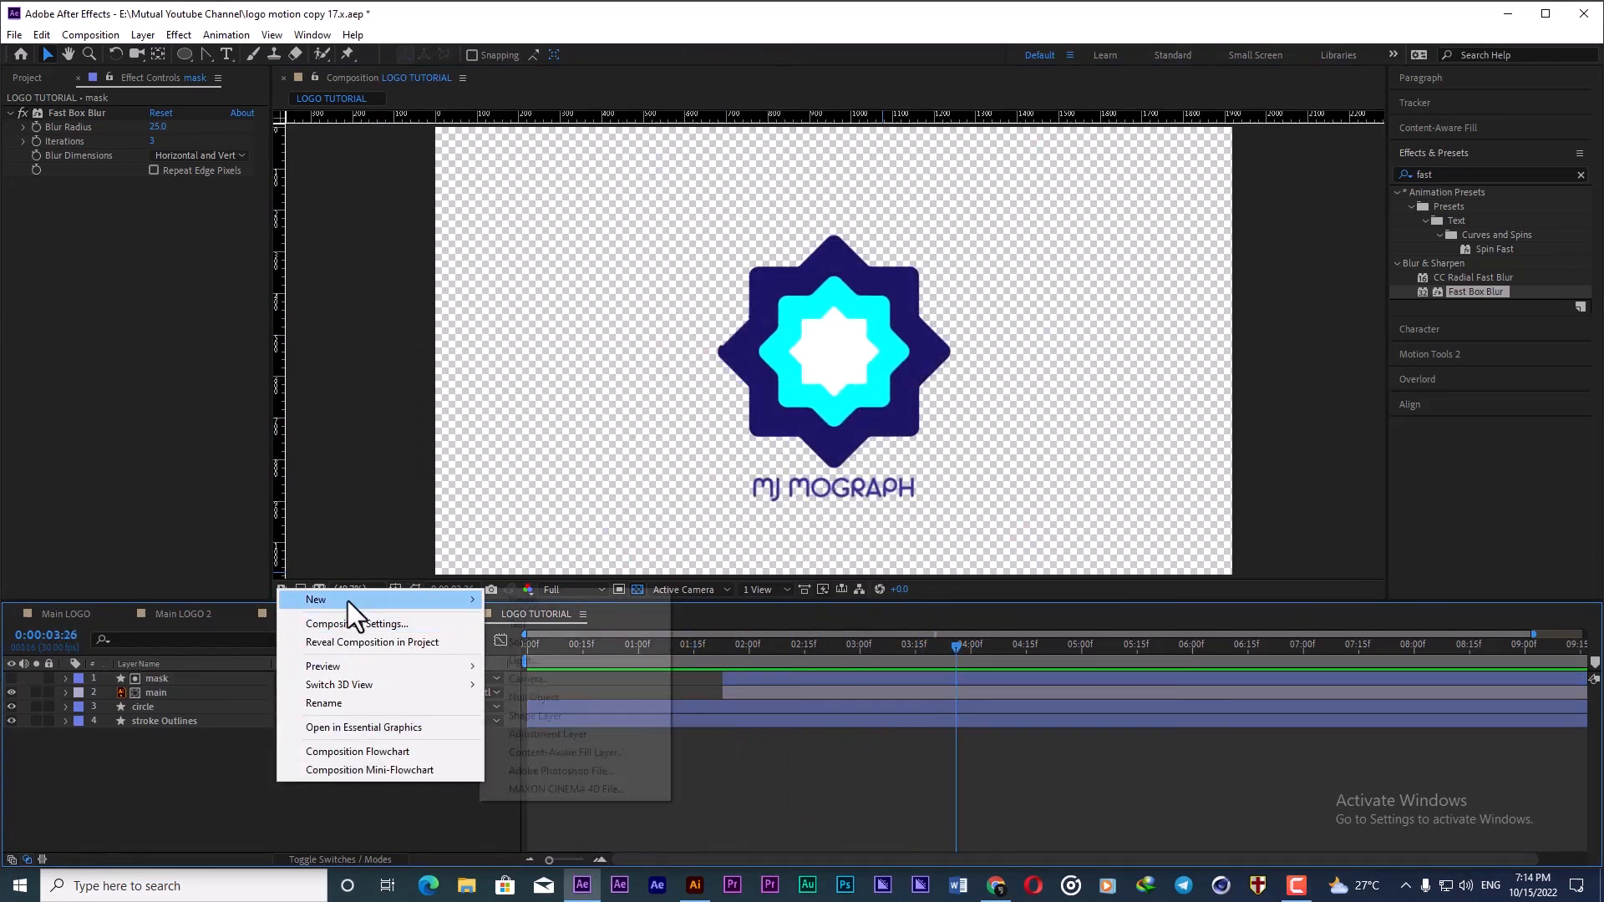
click(541, 648)
text(BG)
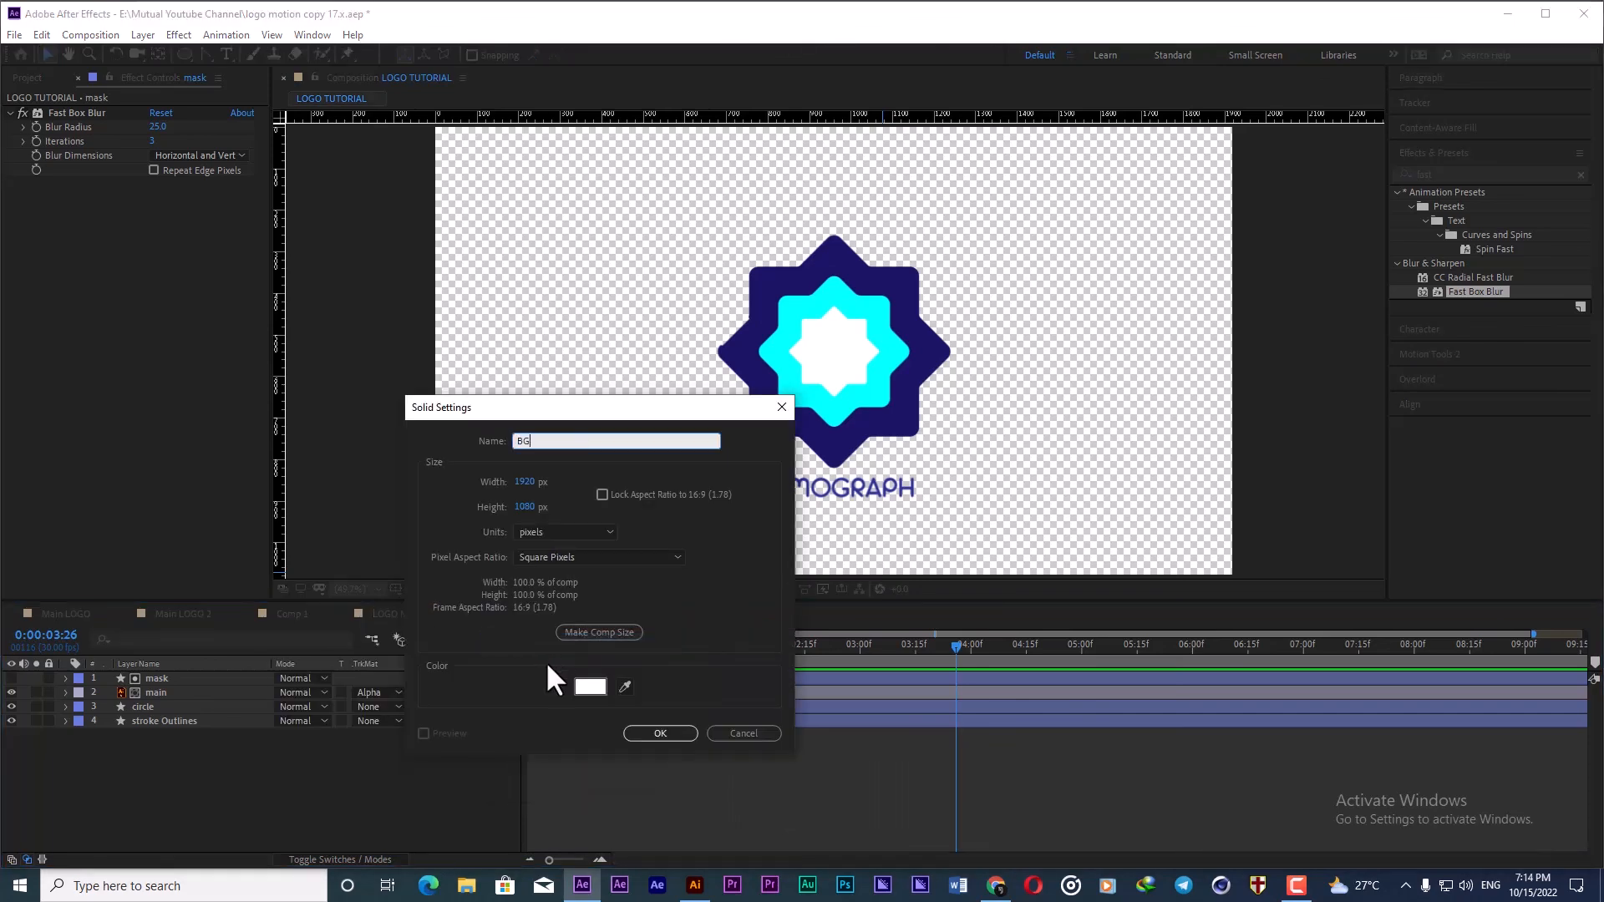
click(683, 738)
drag(155, 678, 155, 756)
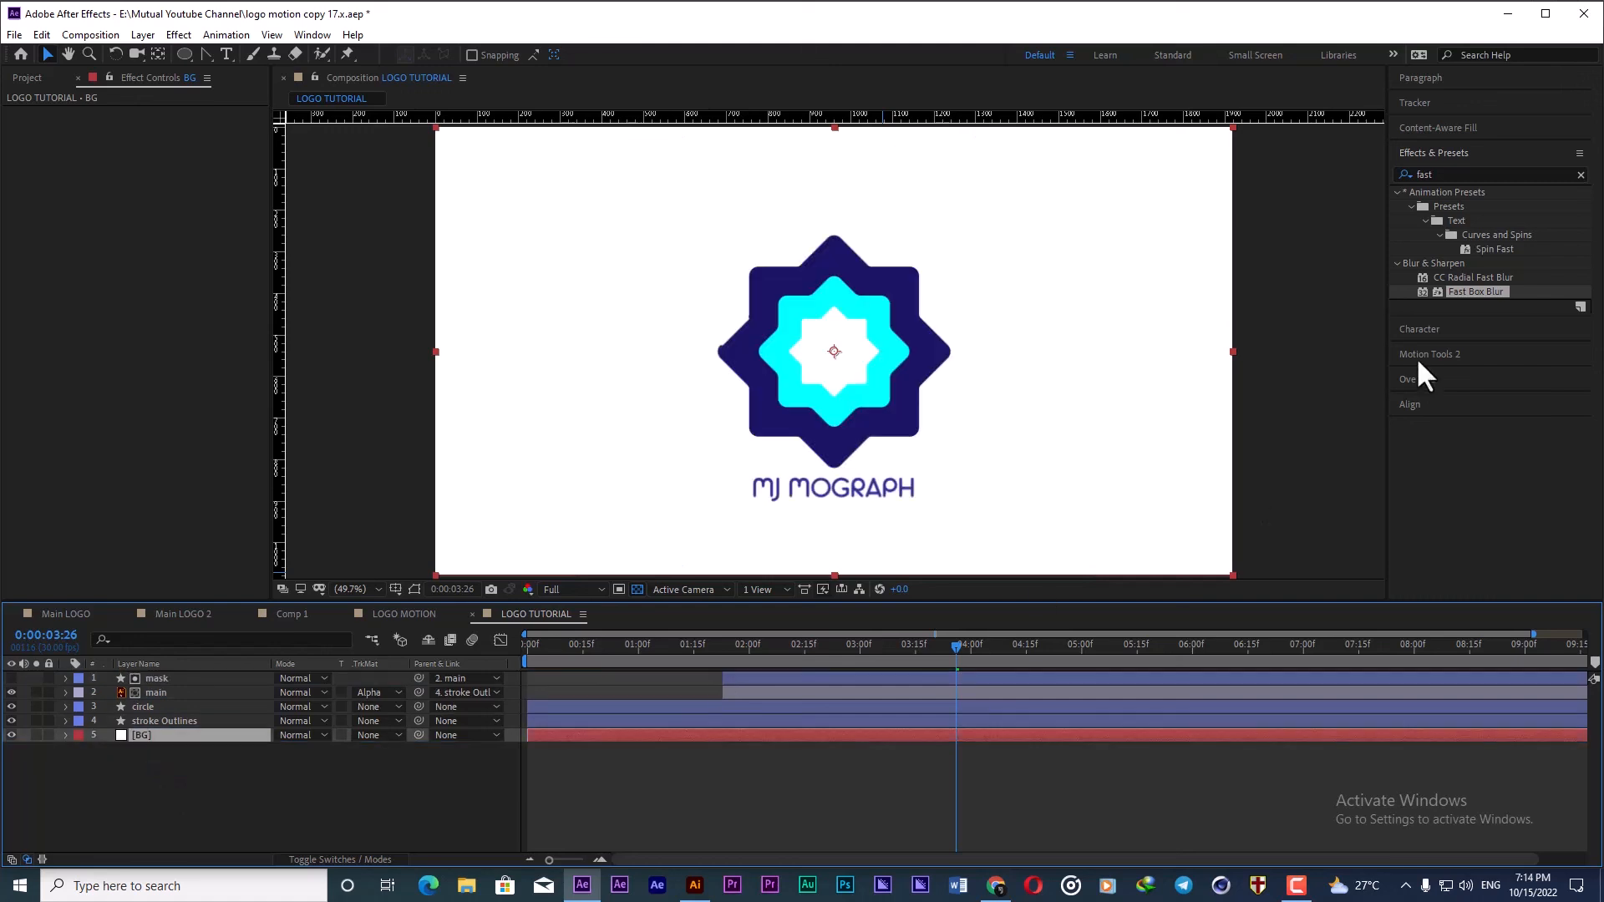
Step: Apply Gradient Ramp to the BG layer and sample its start color from the logo's cyan star
click(1393, 173)
text(ramp)
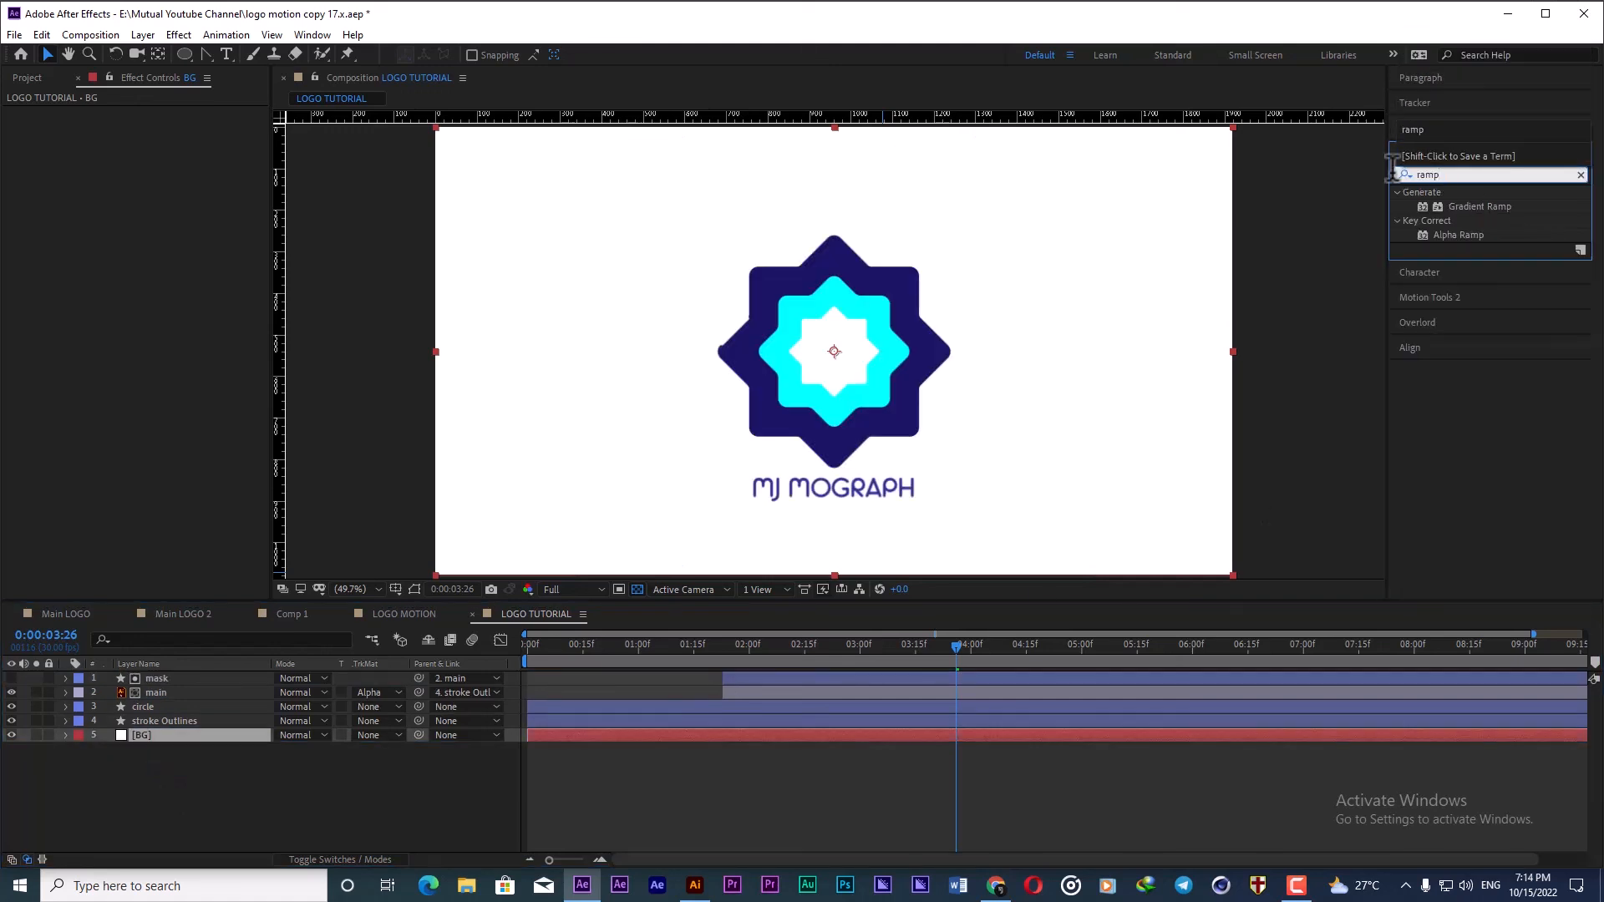
double_click(1464, 207)
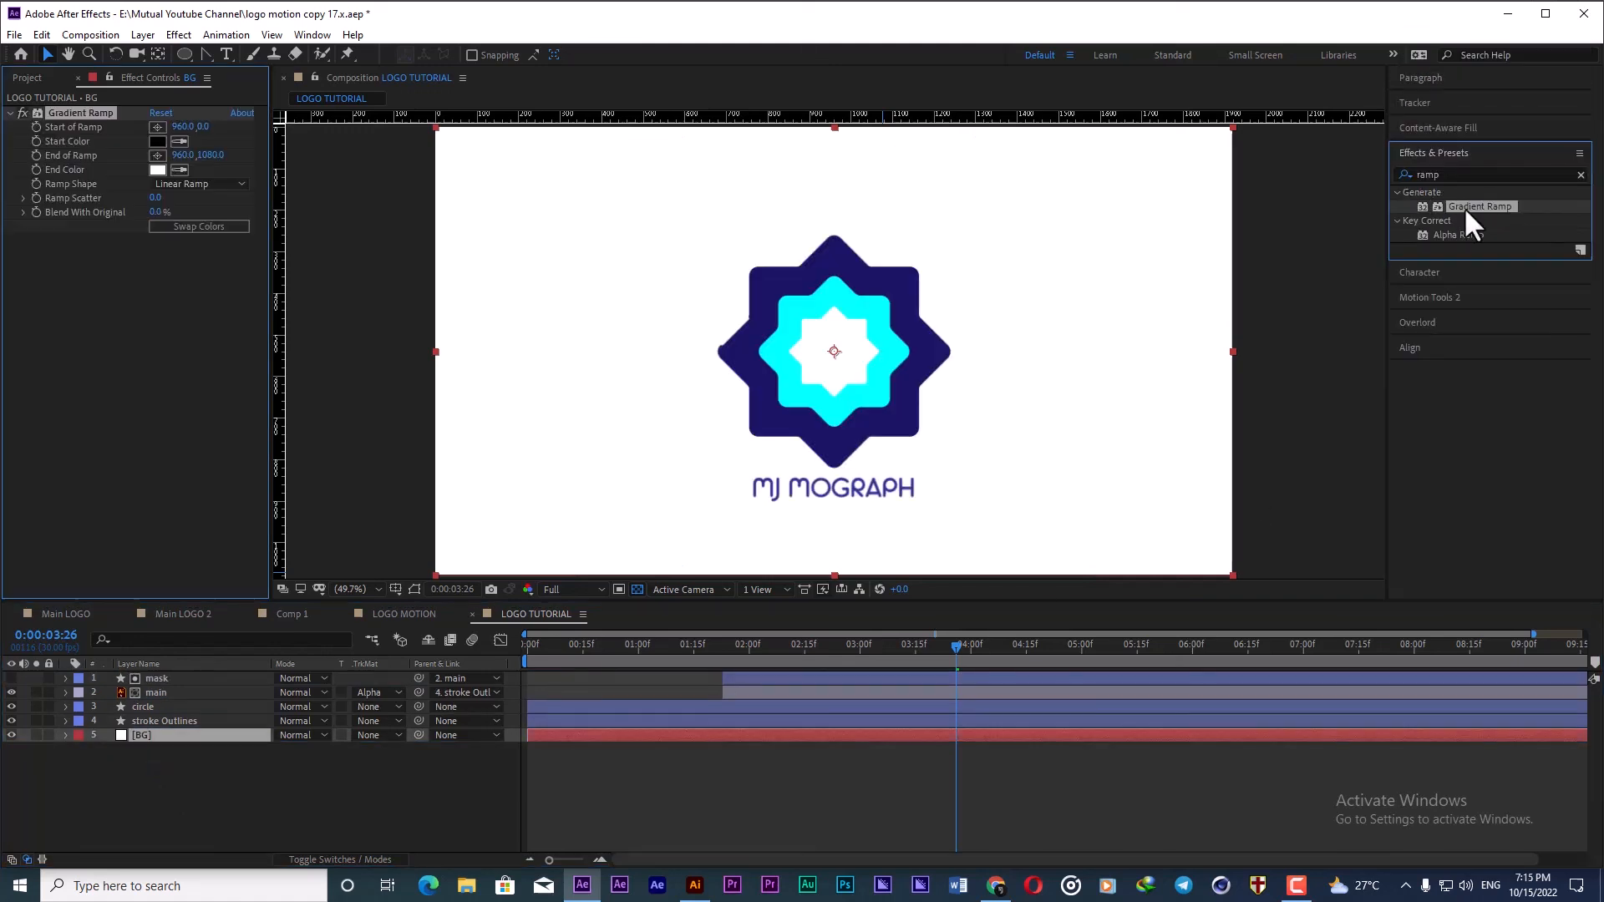
click(179, 142)
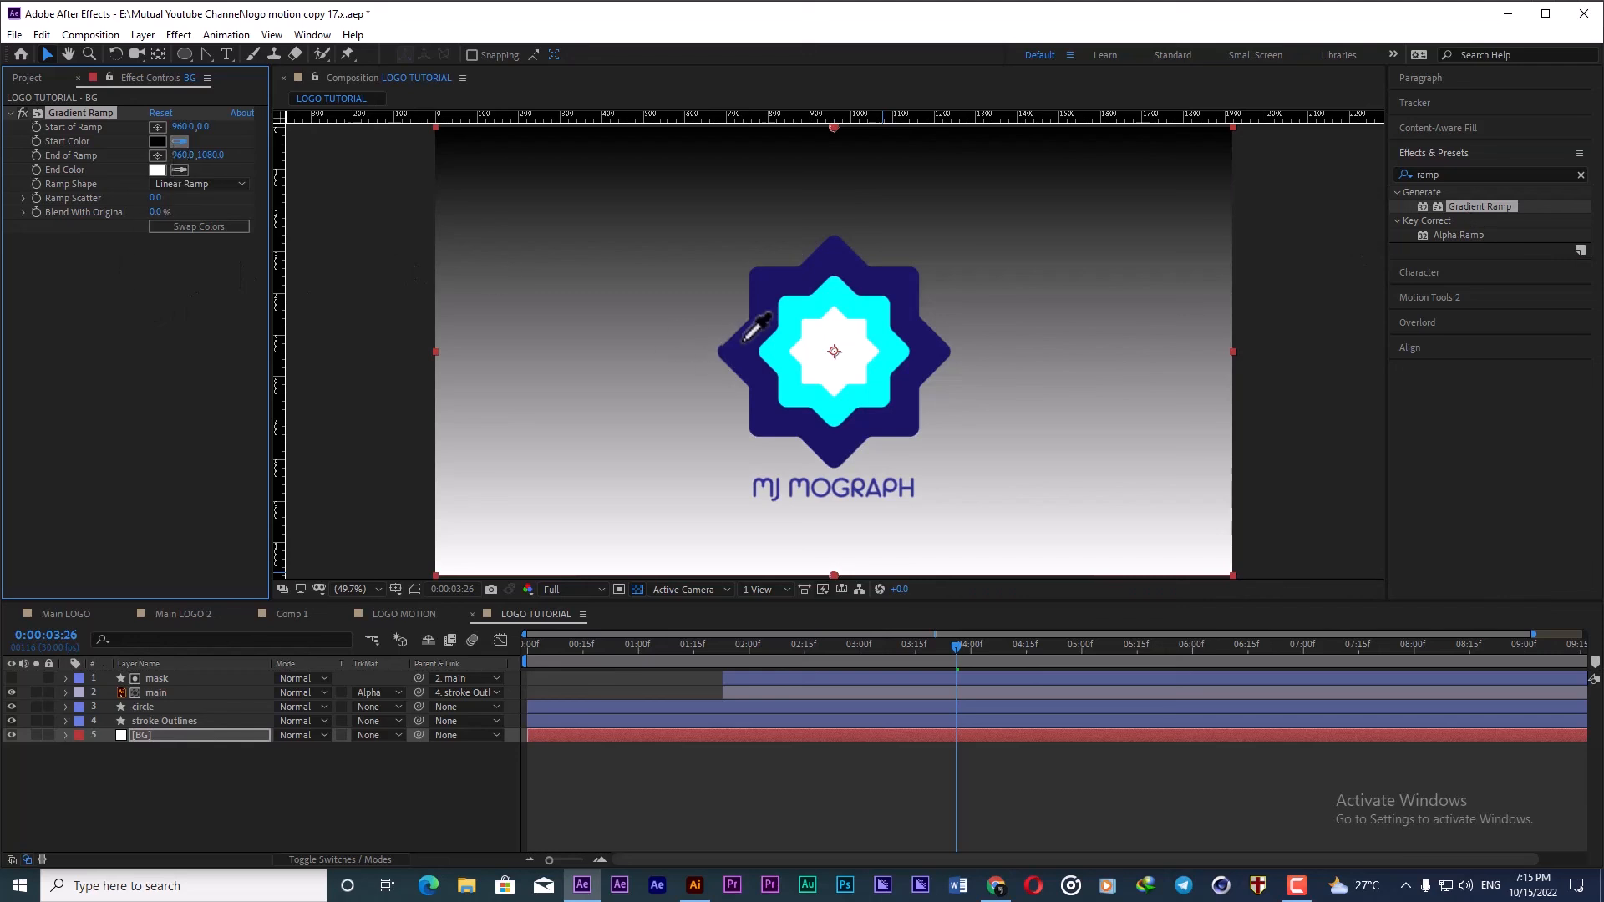
click(807, 294)
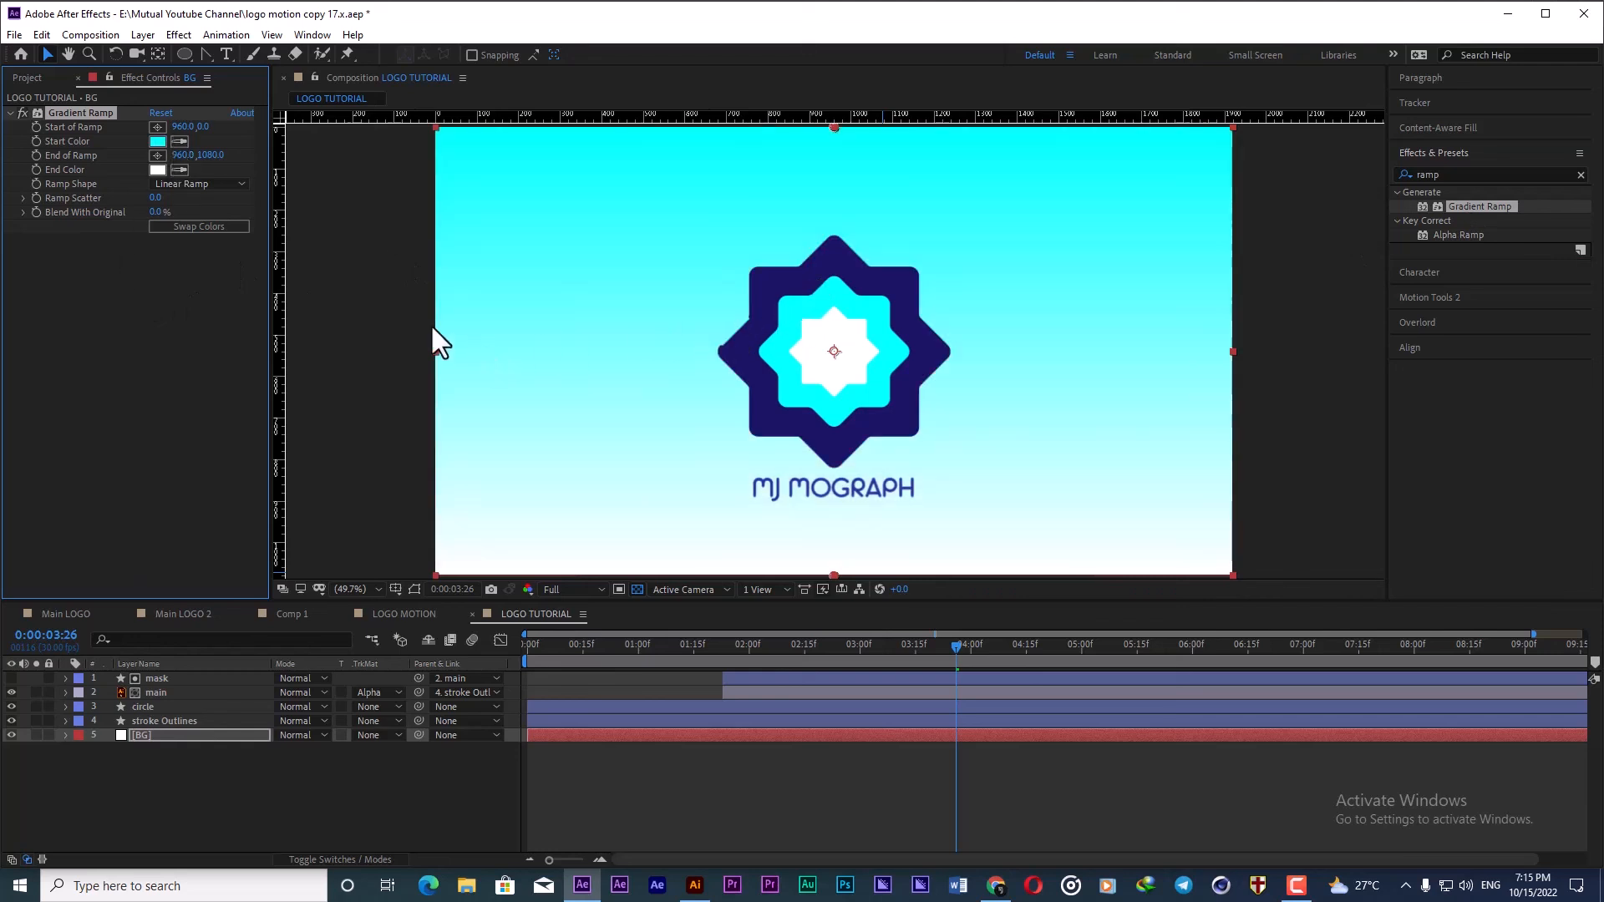
Step: Reposition the BG gradient's start point to about 960, 68 and its end point to about 948, 1028
key(comma)
key(comma)
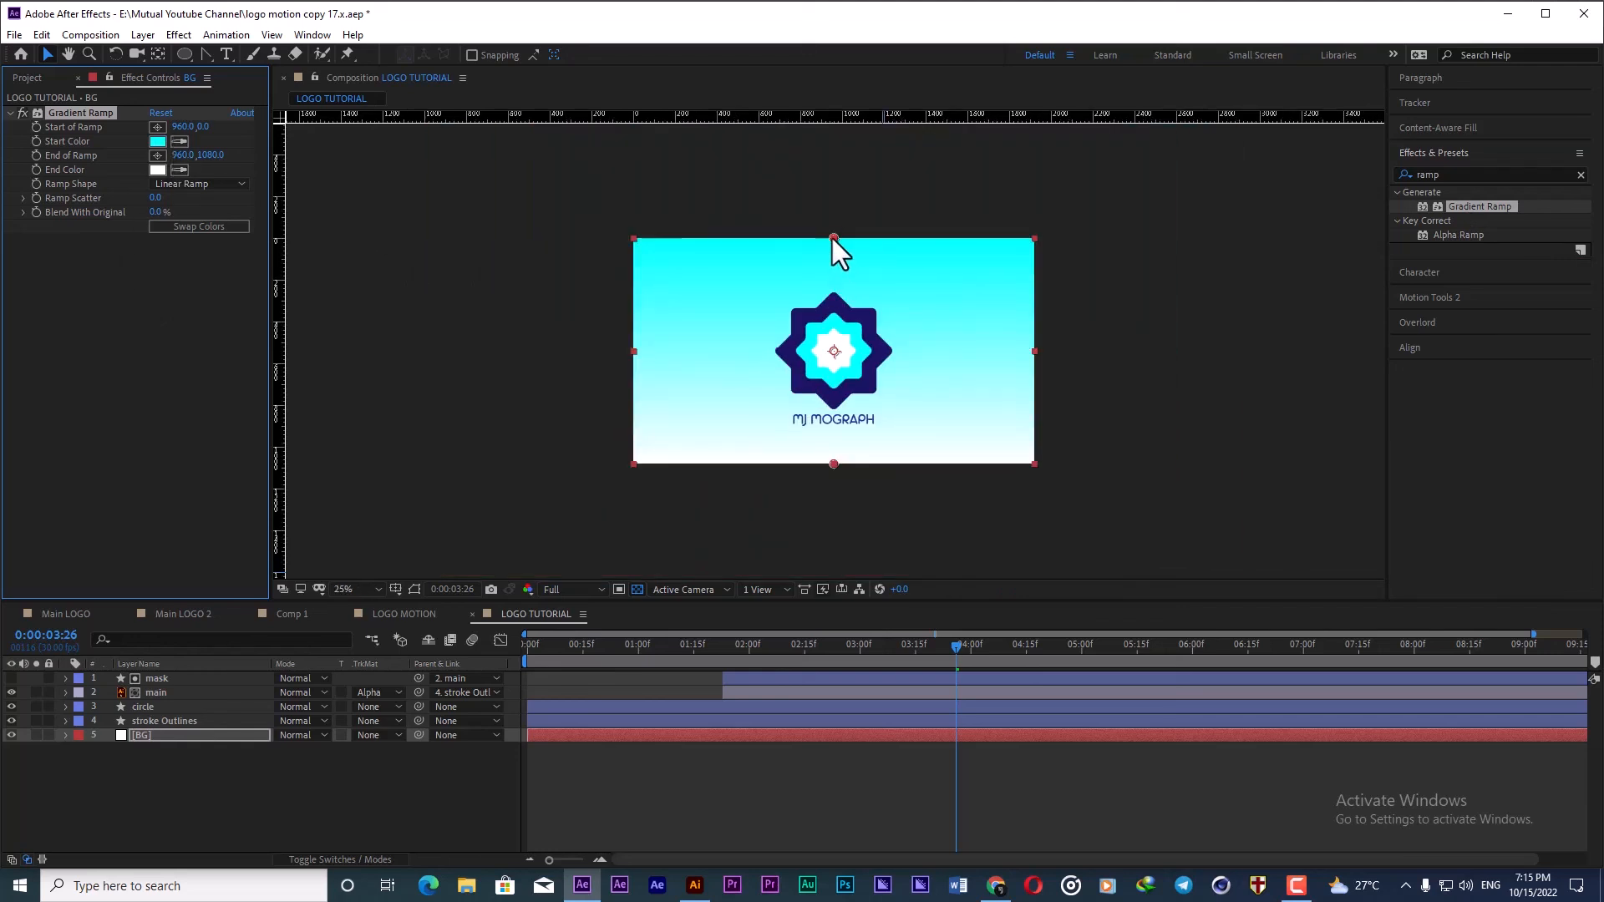
drag(832, 238, 834, 252)
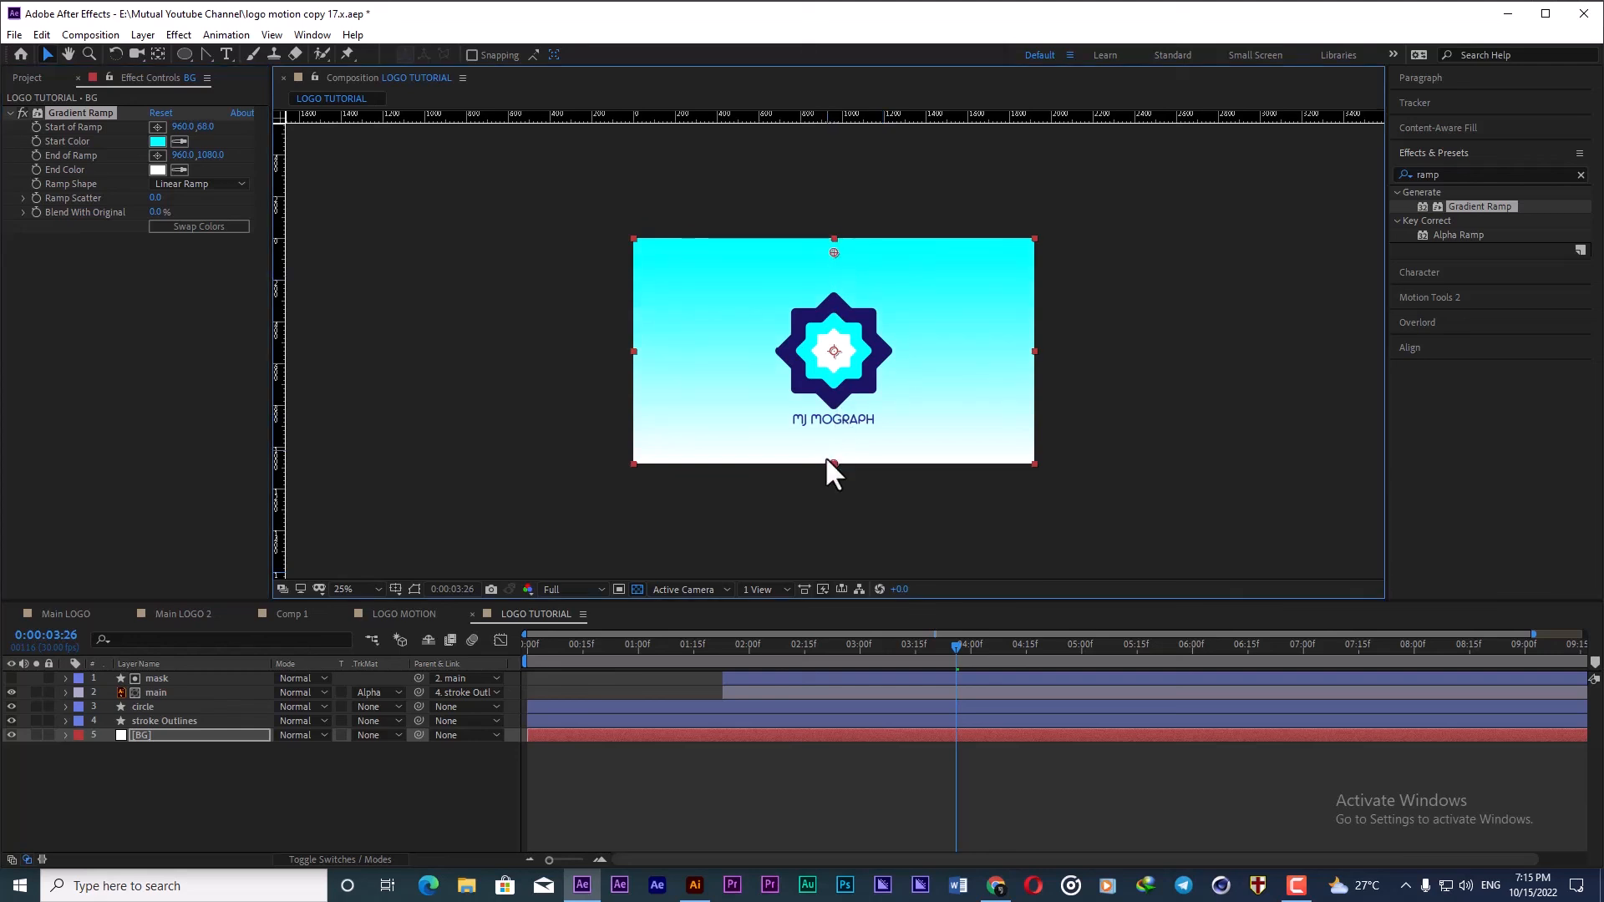
drag(834, 464, 835, 548)
drag(831, 493, 829, 450)
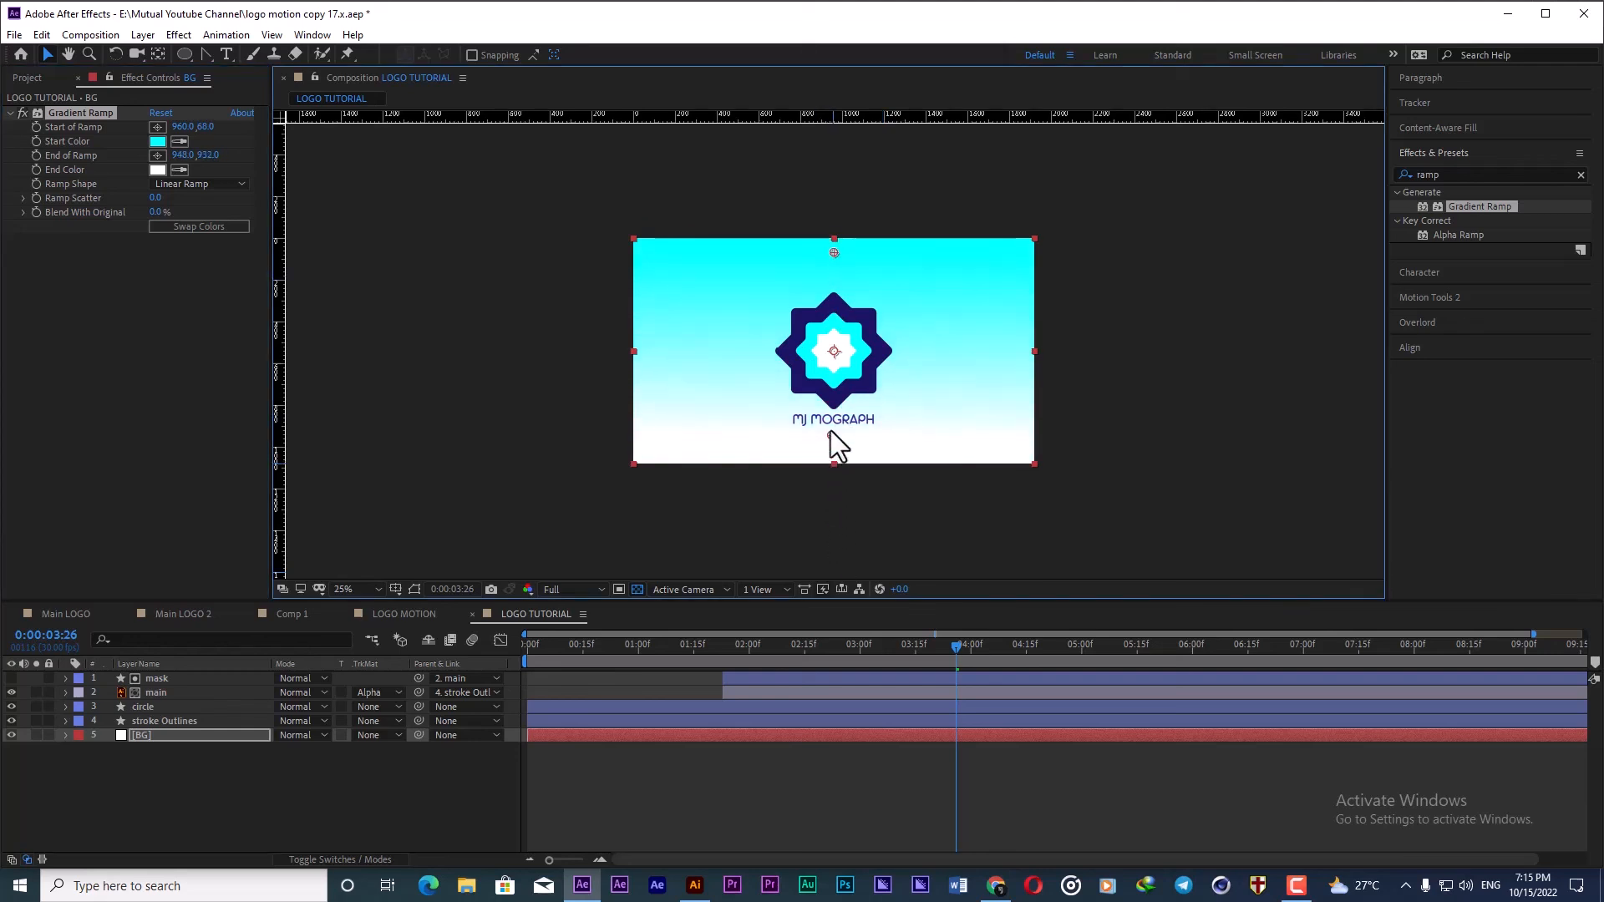
key(period)
key(period)
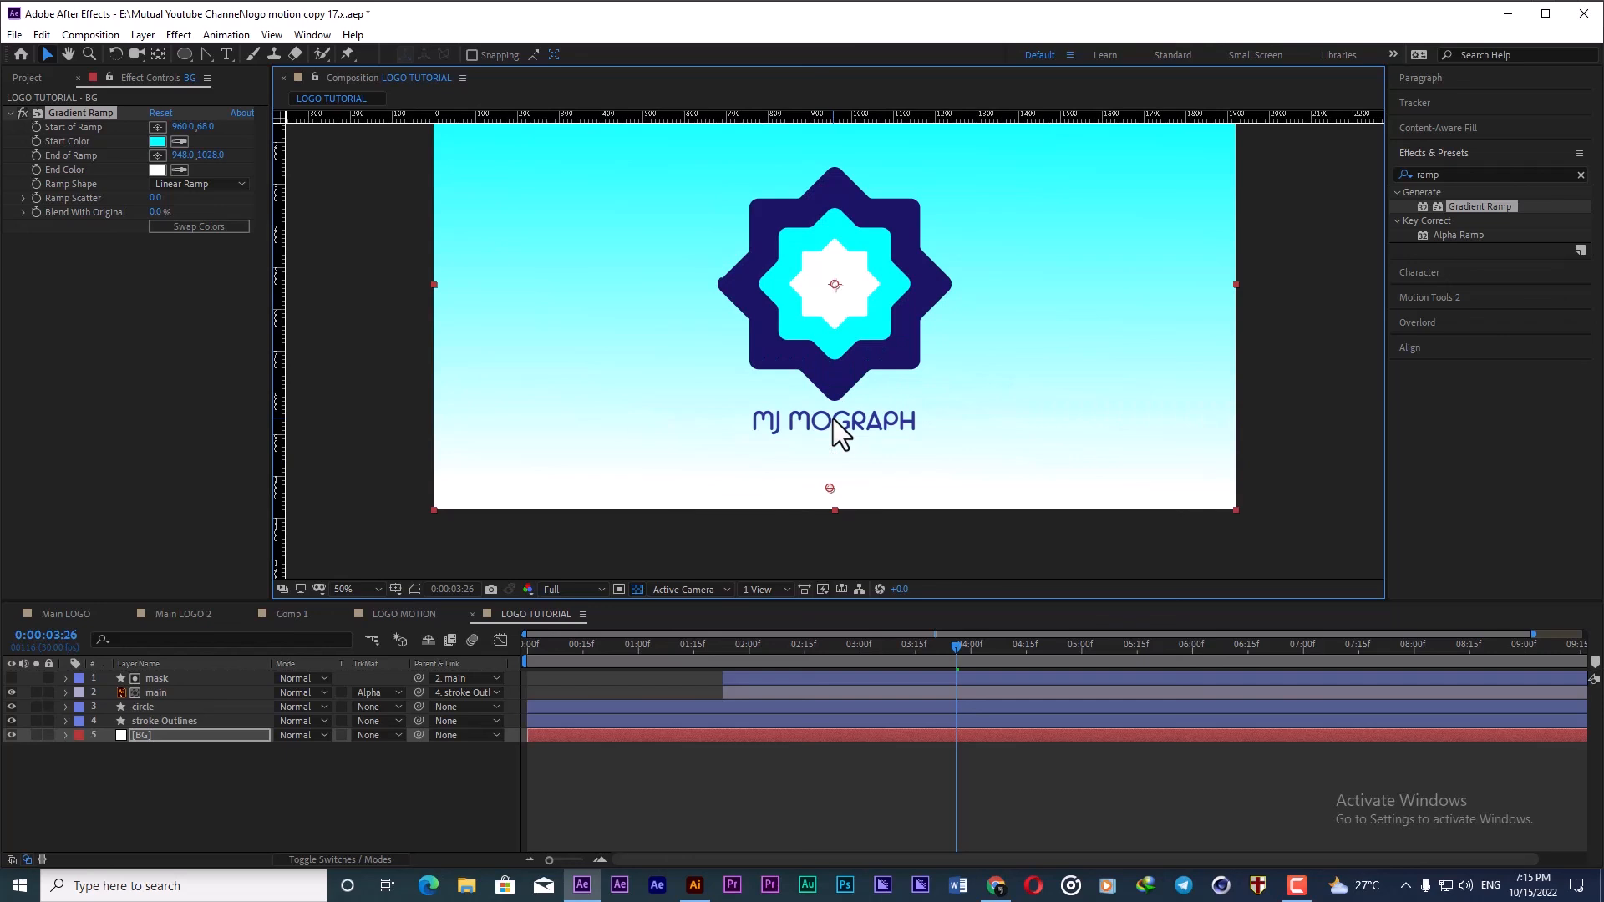
drag(845, 308, 840, 335)
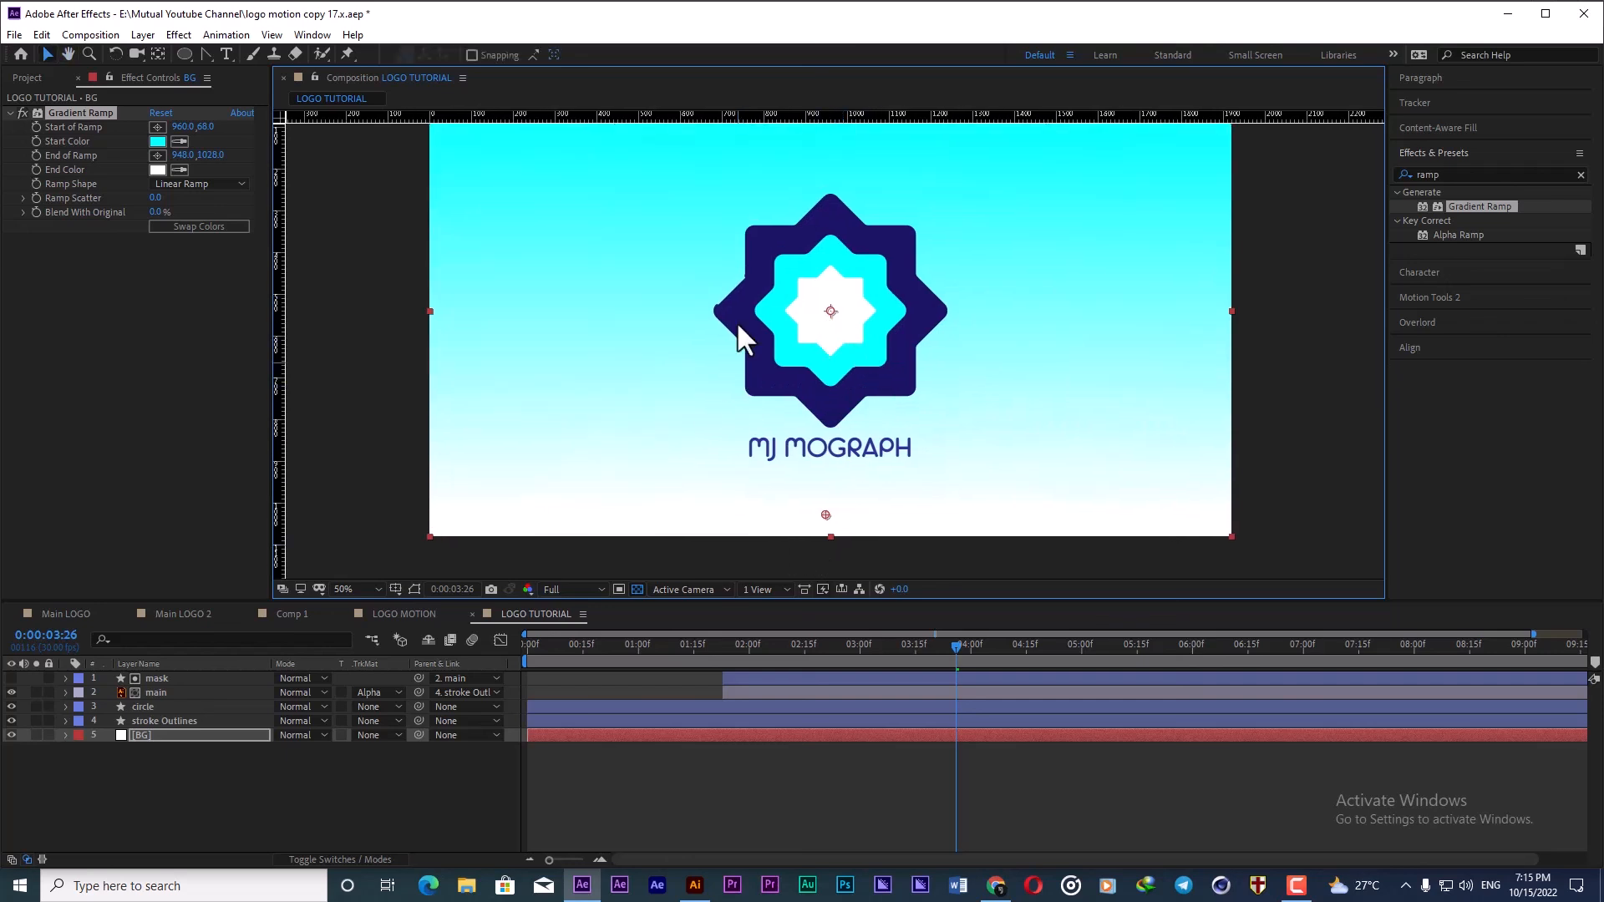
Step: Inspect the logo's outer edge up close and split the stroke Outlines layer at 0:00:01:23
scroll(735, 320, up, 4)
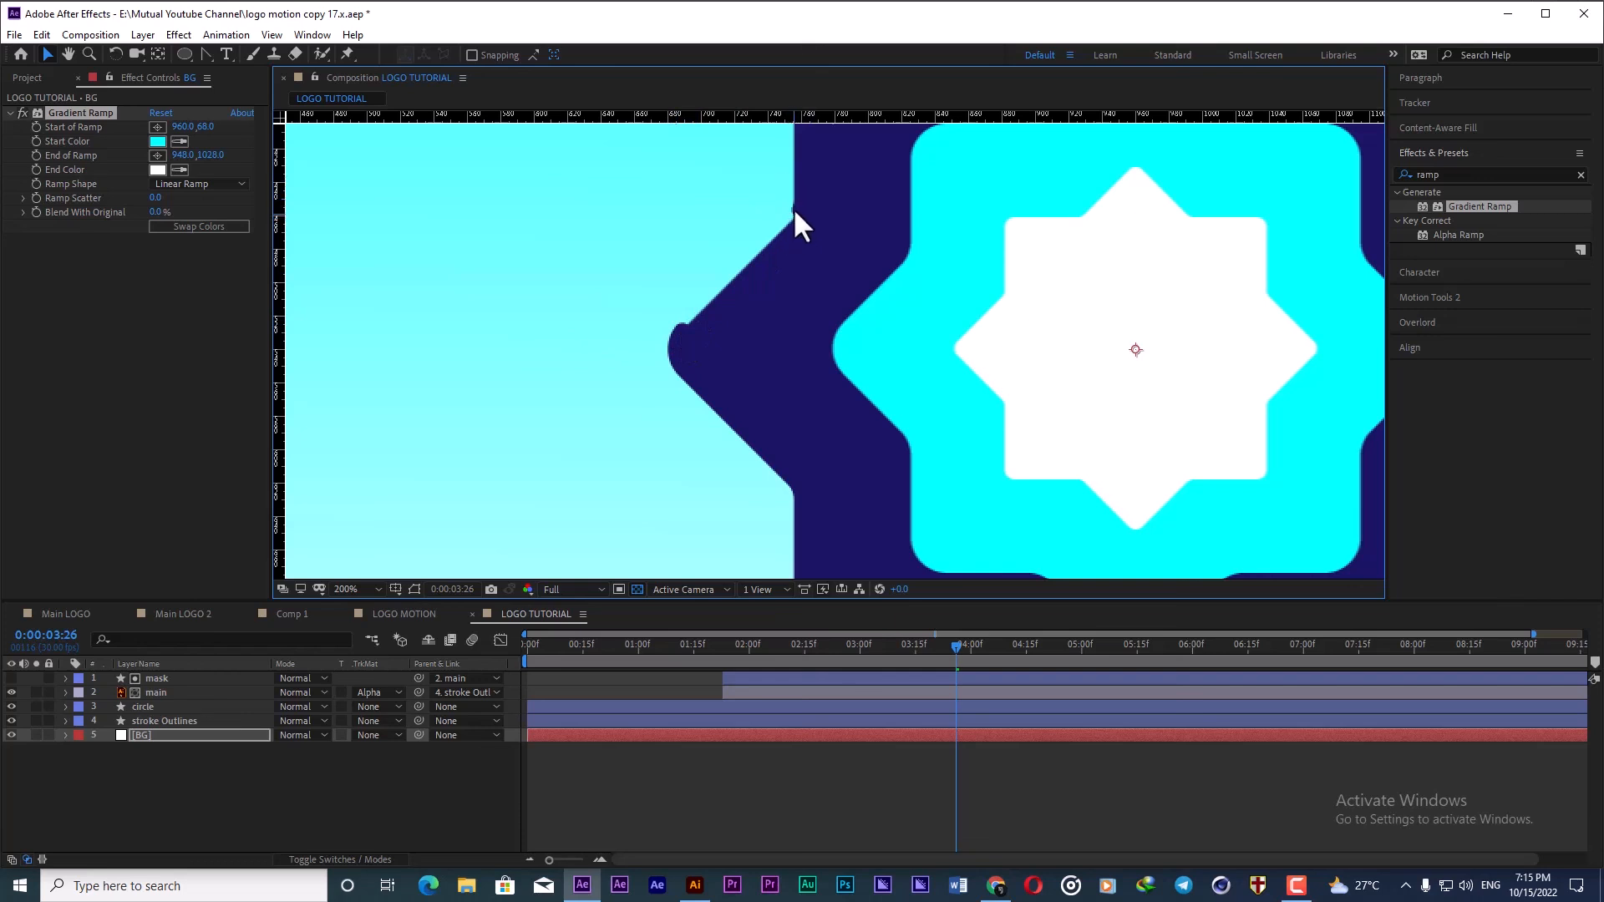
click(149, 719)
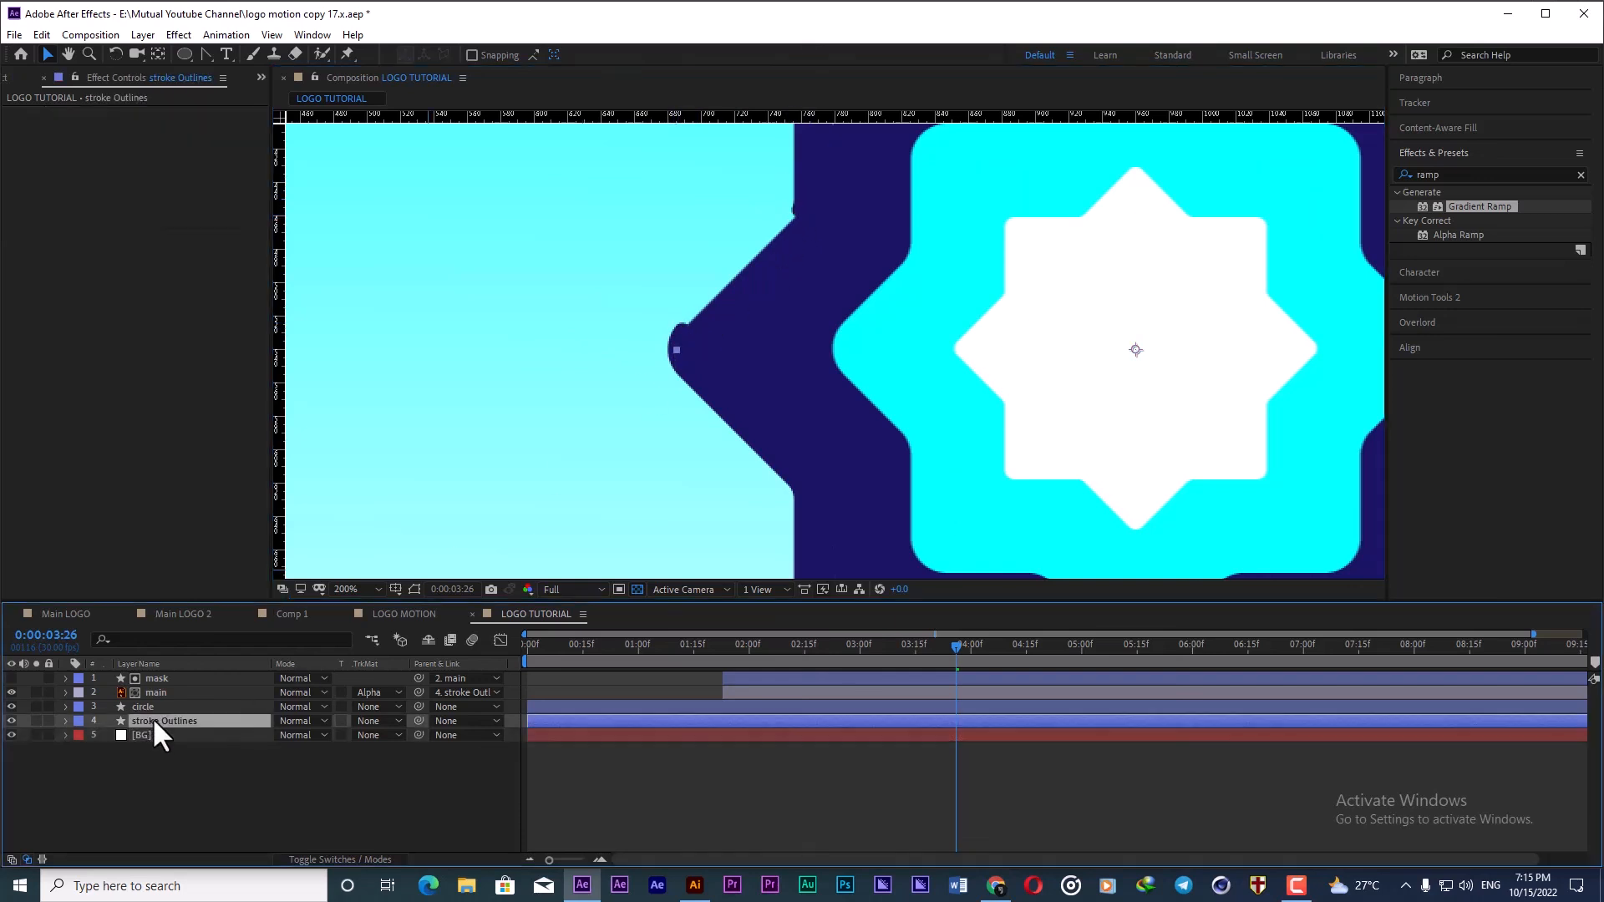
click(748, 682)
click(740, 707)
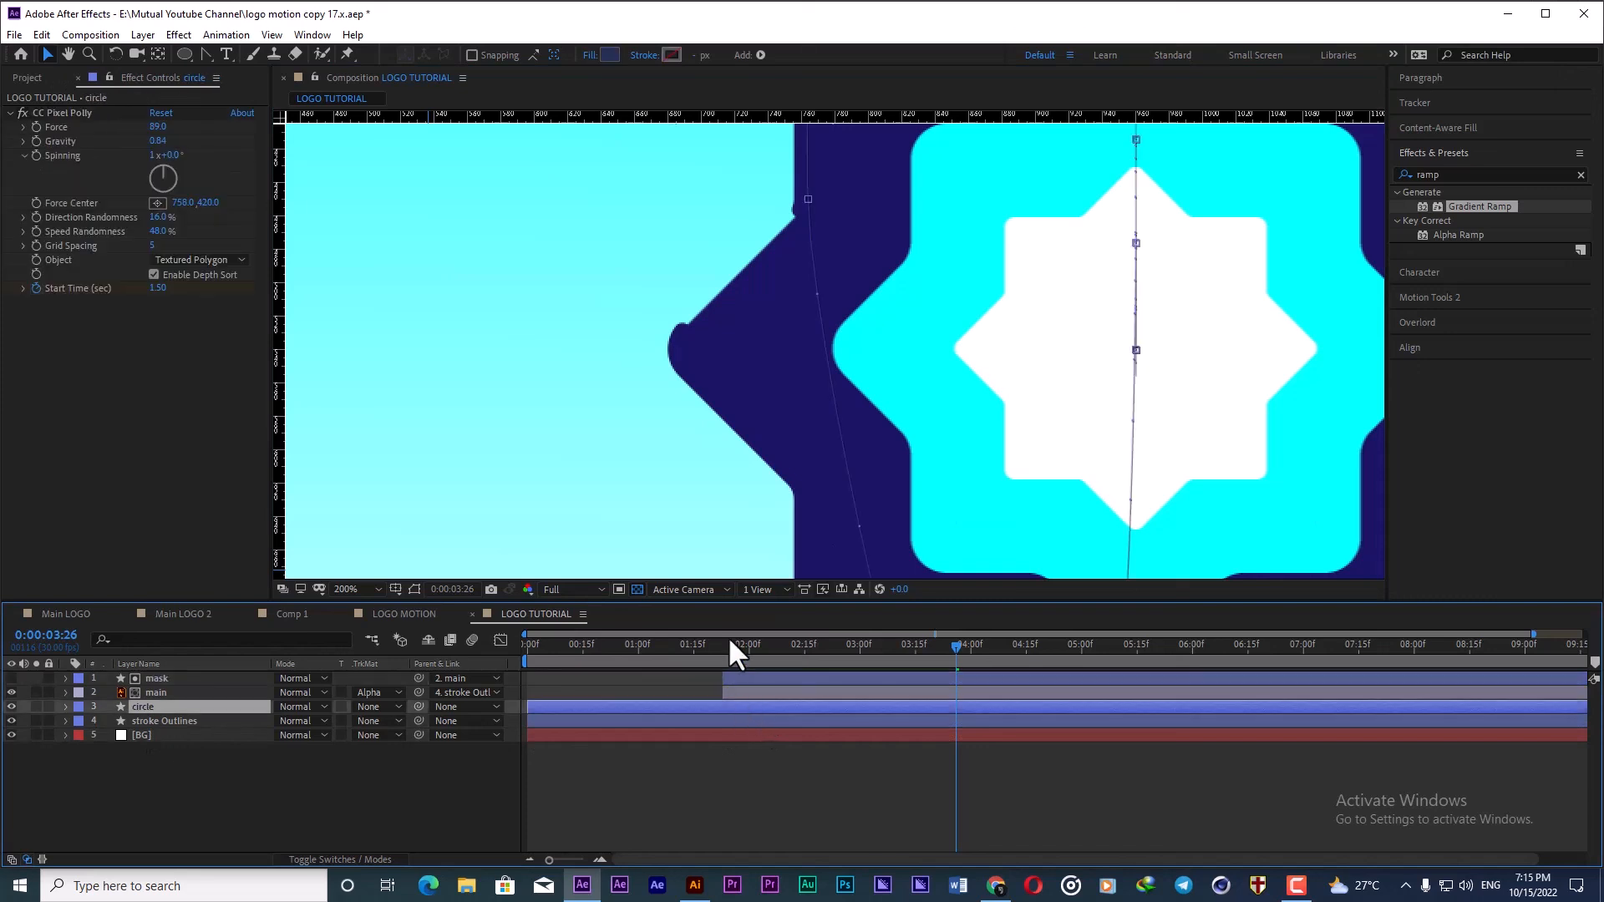
click(720, 644)
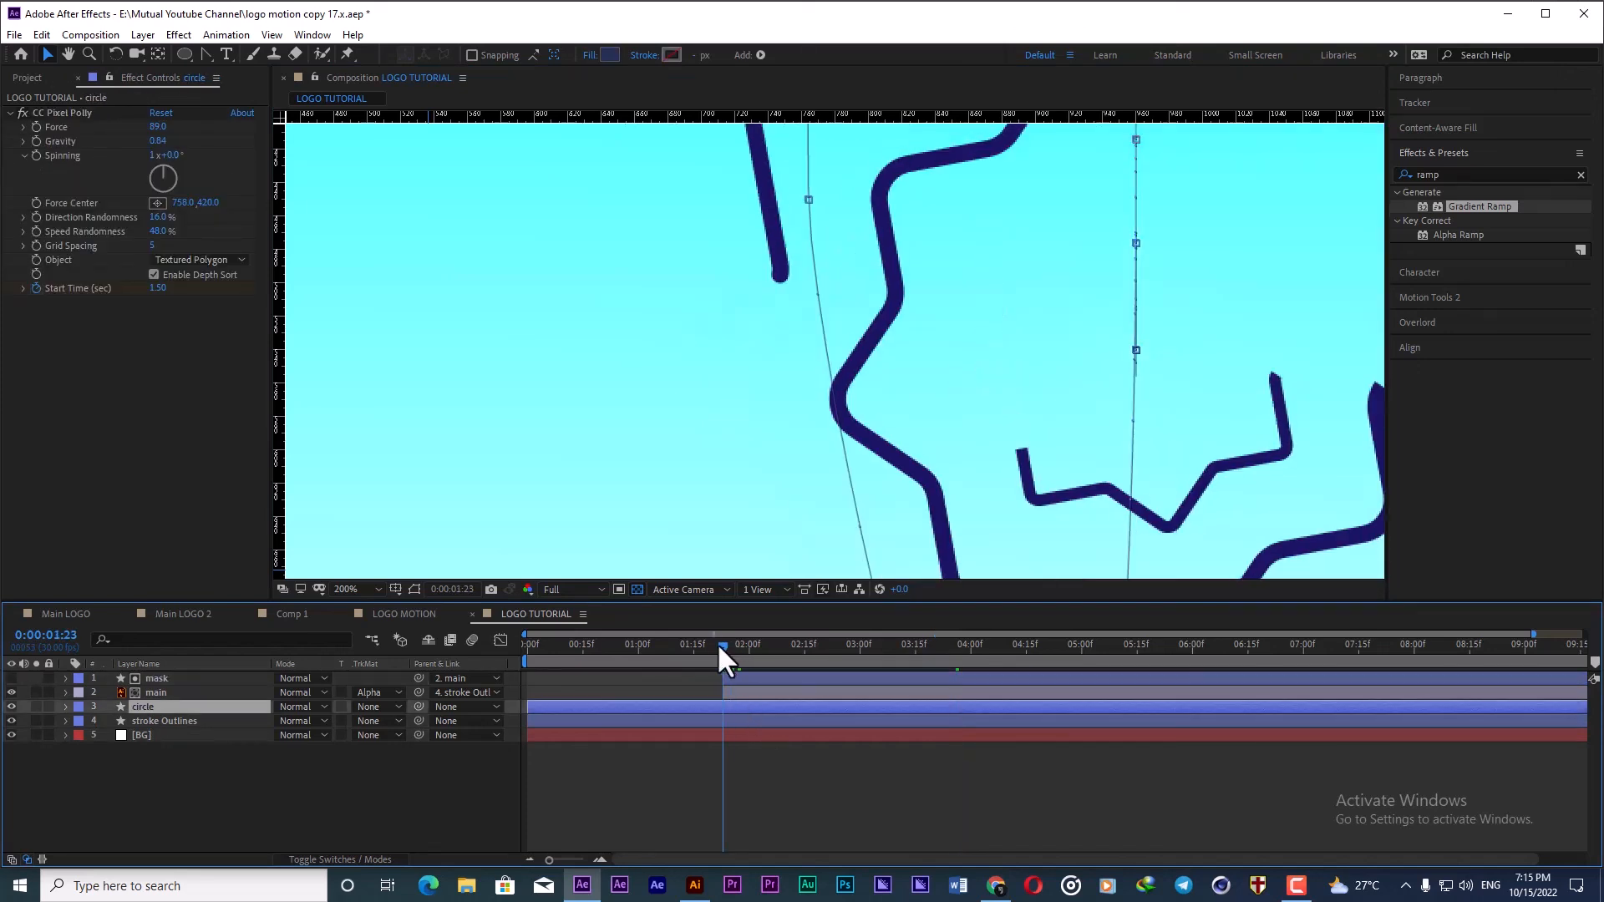
click(729, 721)
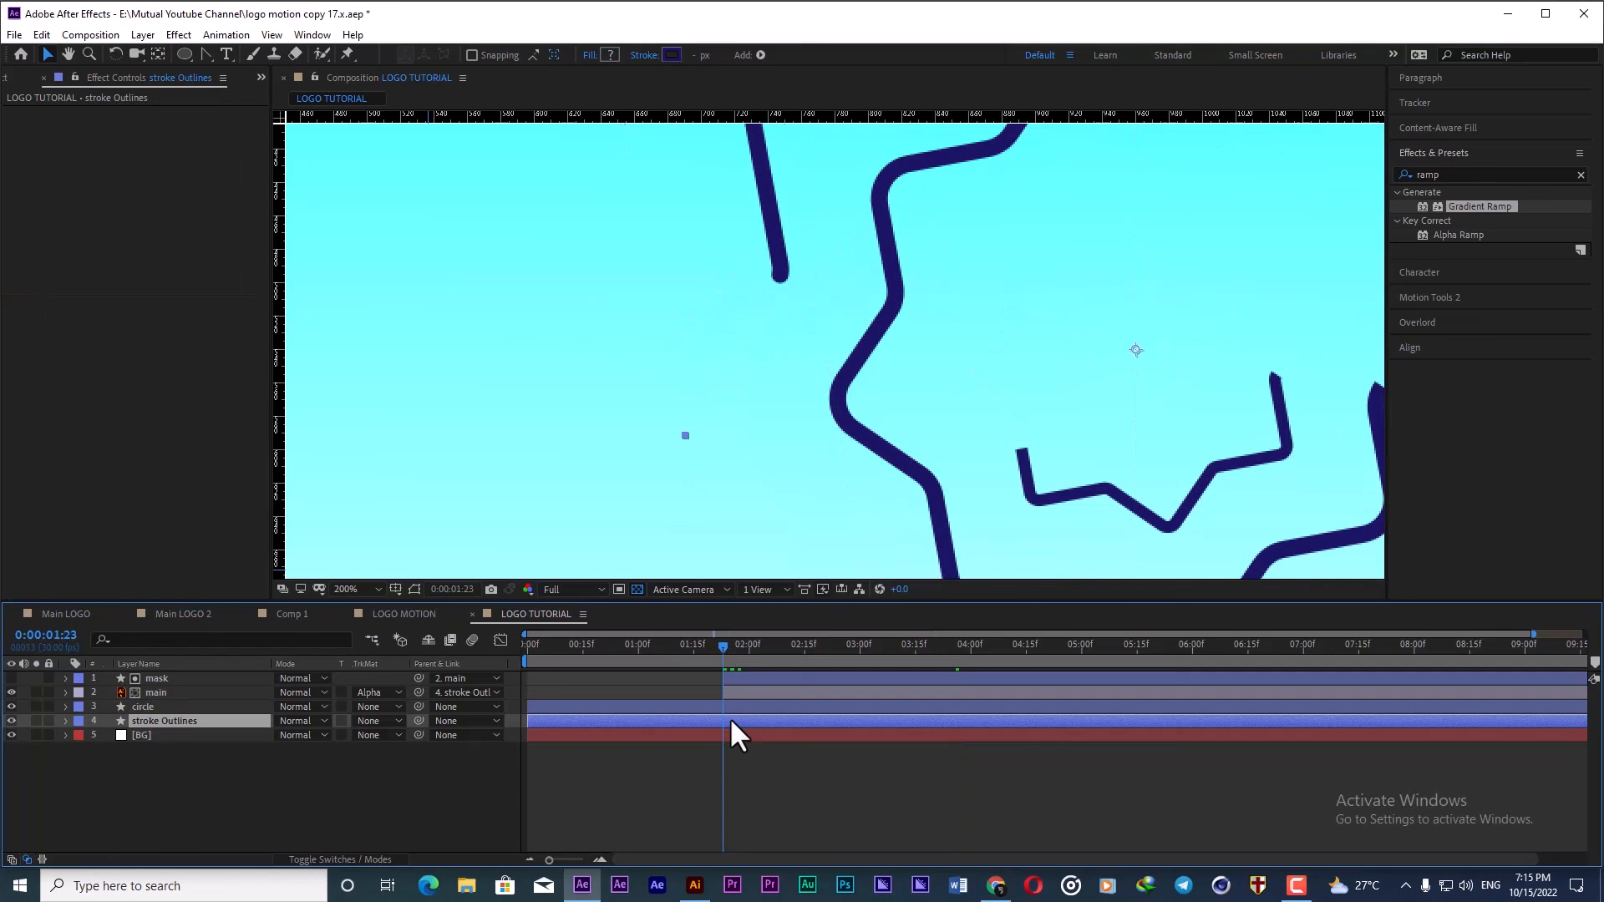
key(ctrl+shift+d)
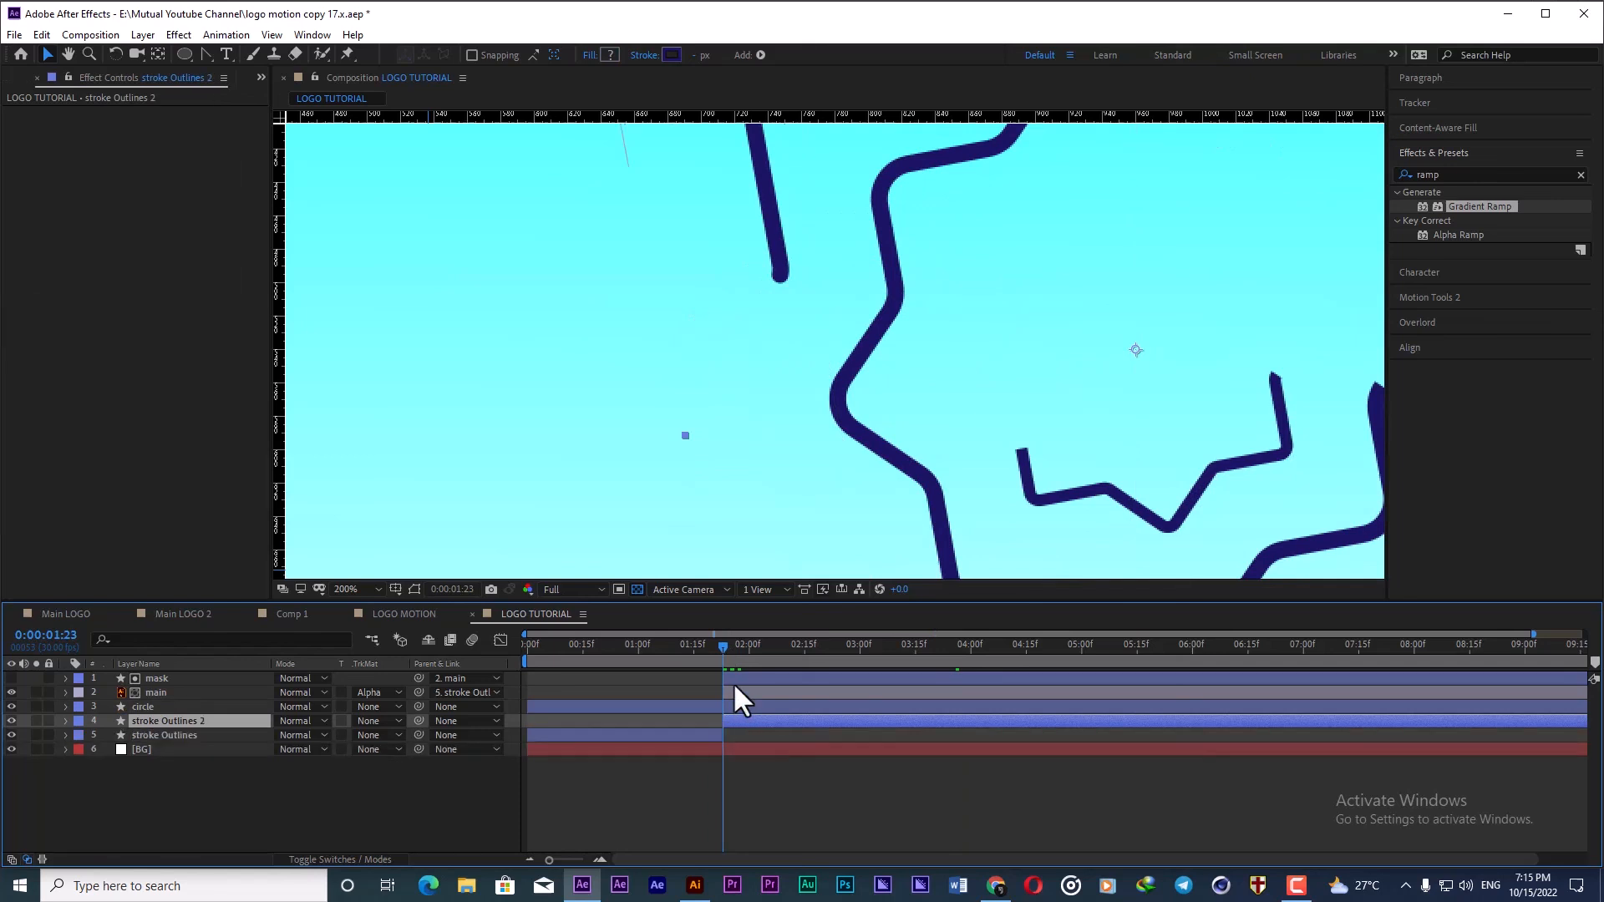
Step: Duplicate the mask layer and place the copy directly above stroke Outlines 2
click(734, 676)
key(ctrl+d)
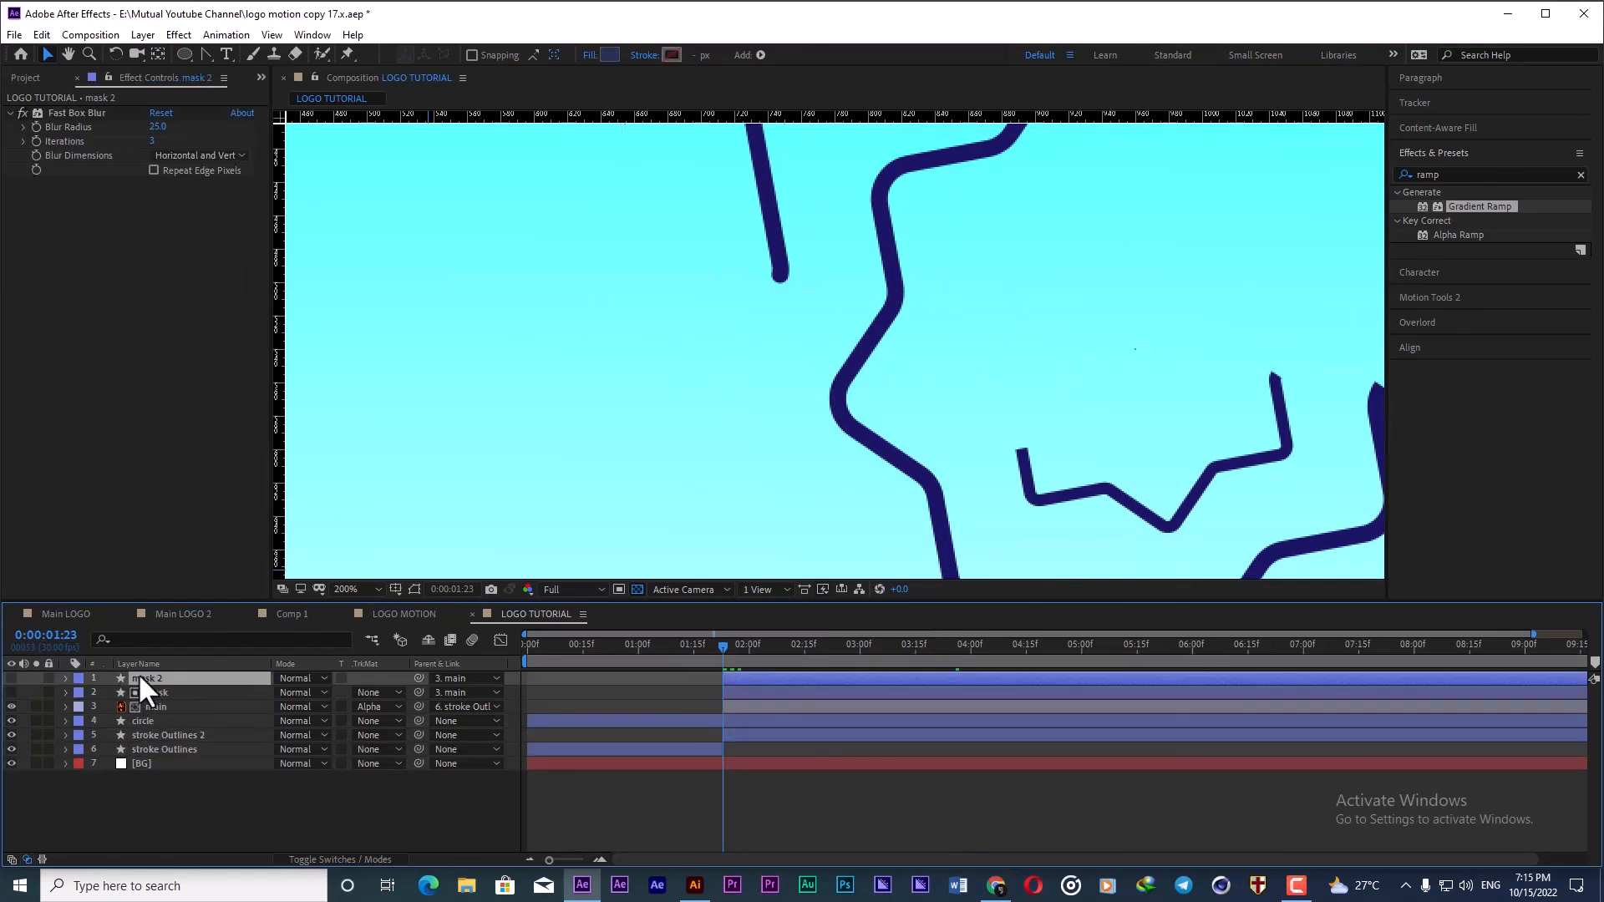
drag(139, 678, 147, 729)
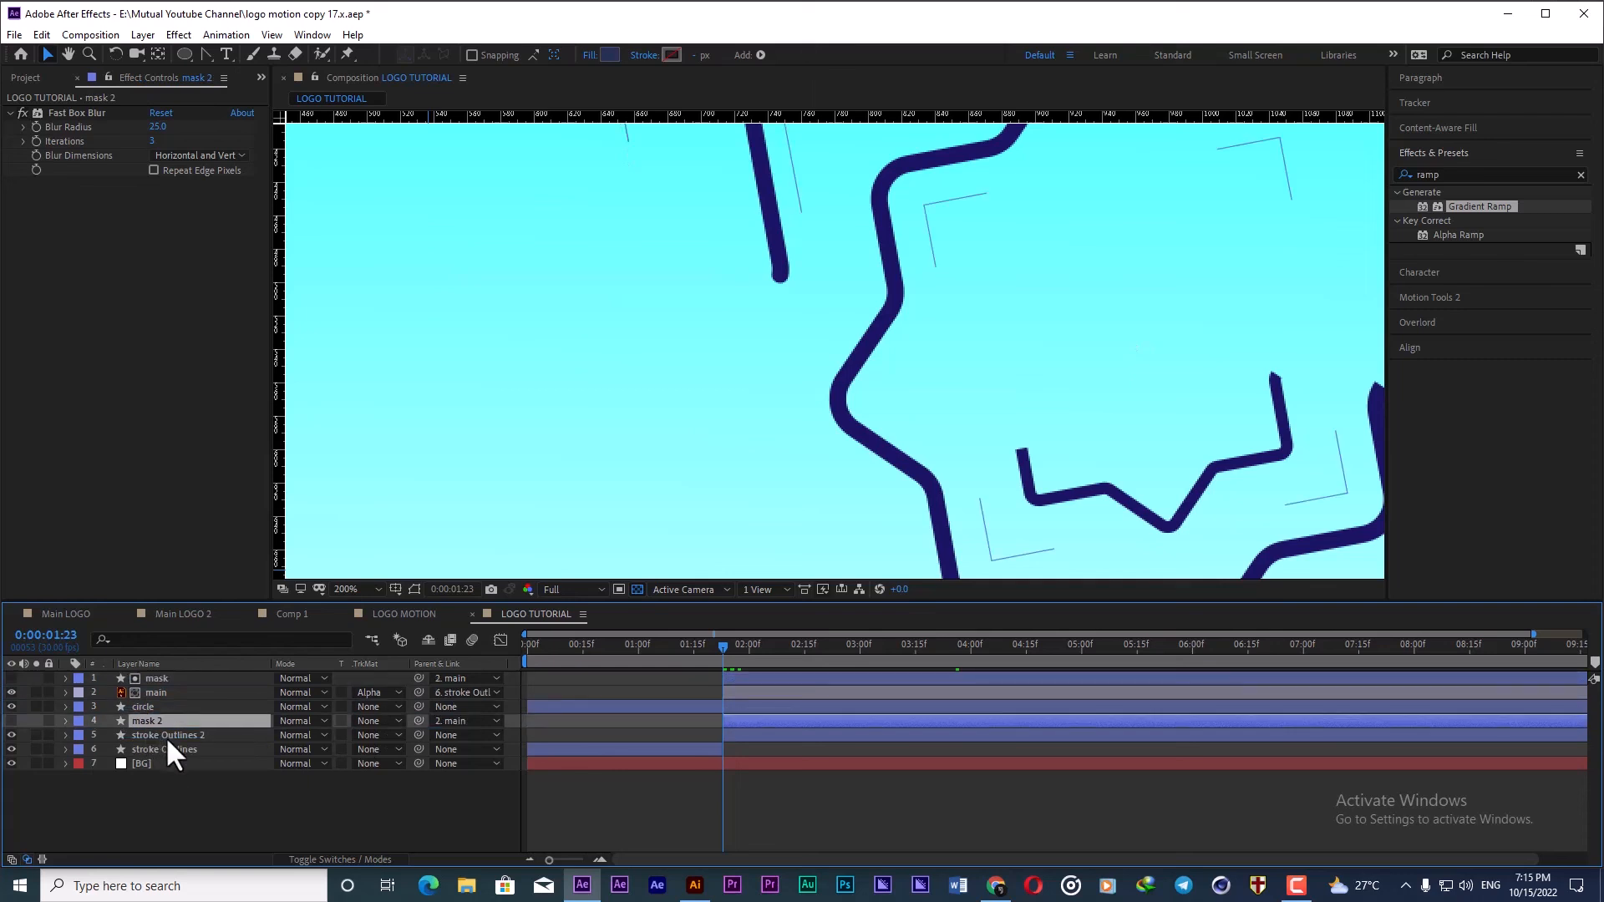
Step: Set stroke Outlines 2 to use Alpha Inverted Matte "mask 2" and preview the logo animation
click(167, 736)
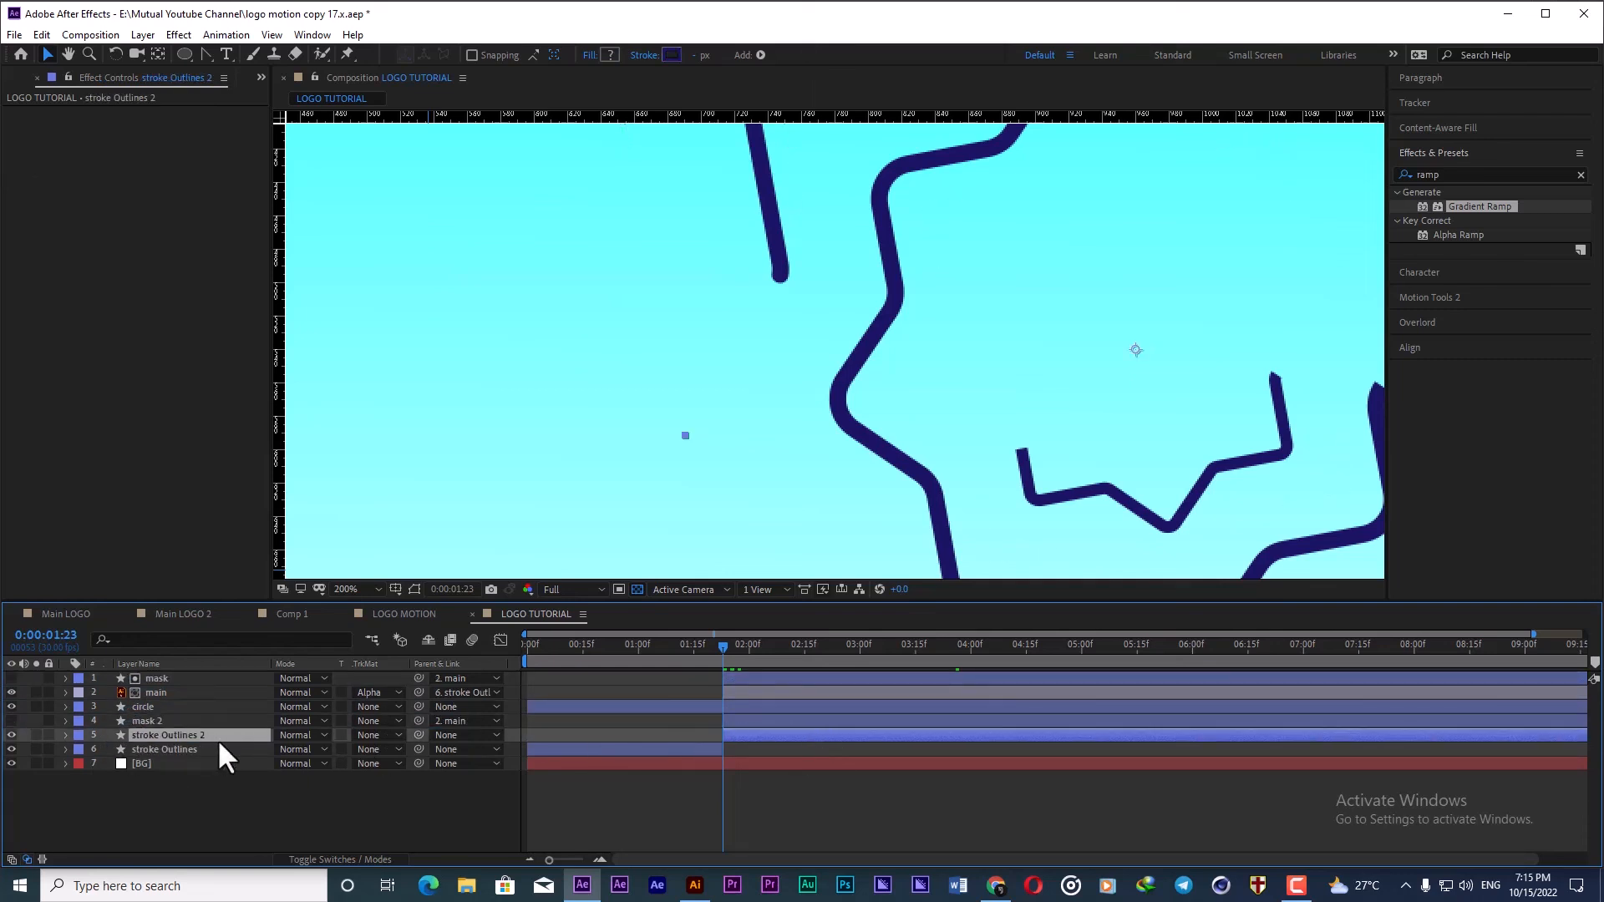
click(371, 735)
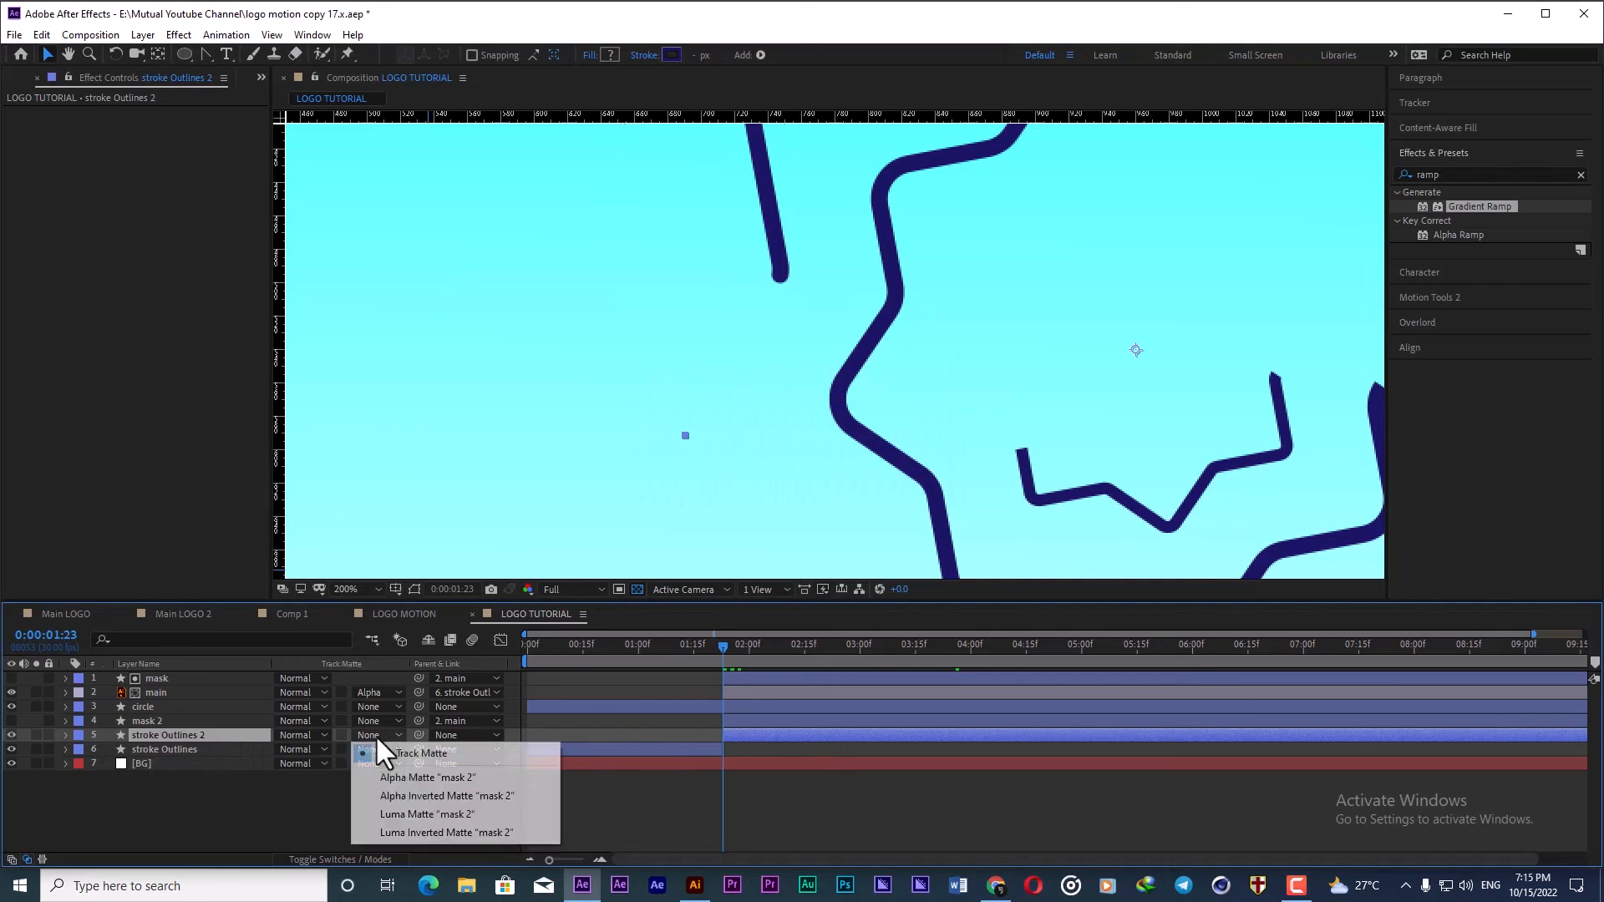
click(402, 795)
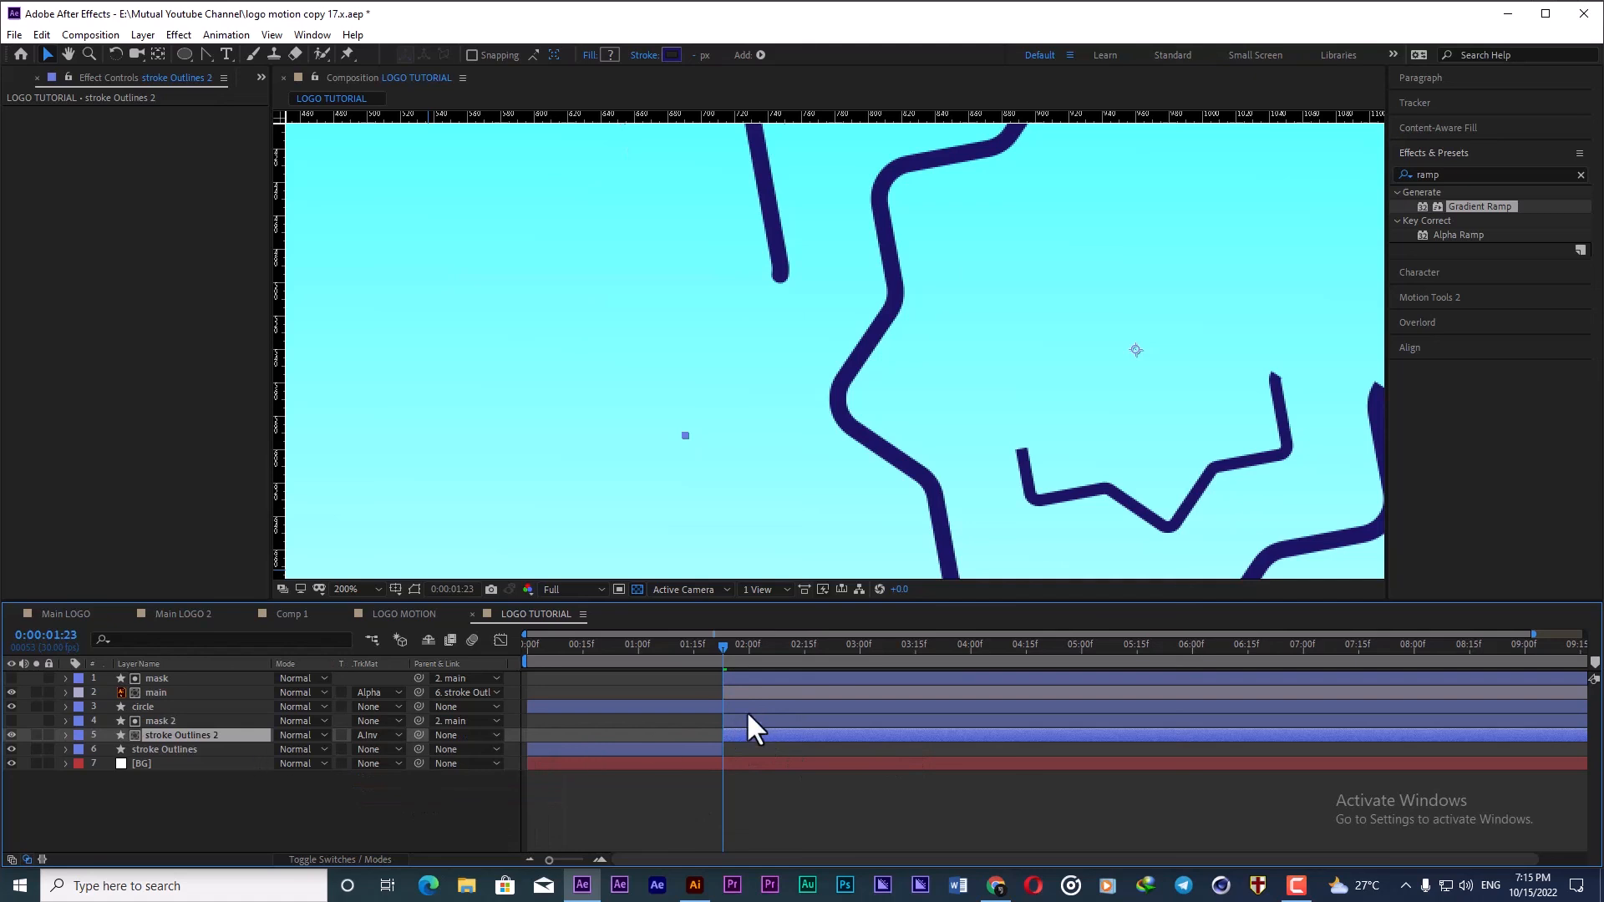
scroll(827, 347, down, 2)
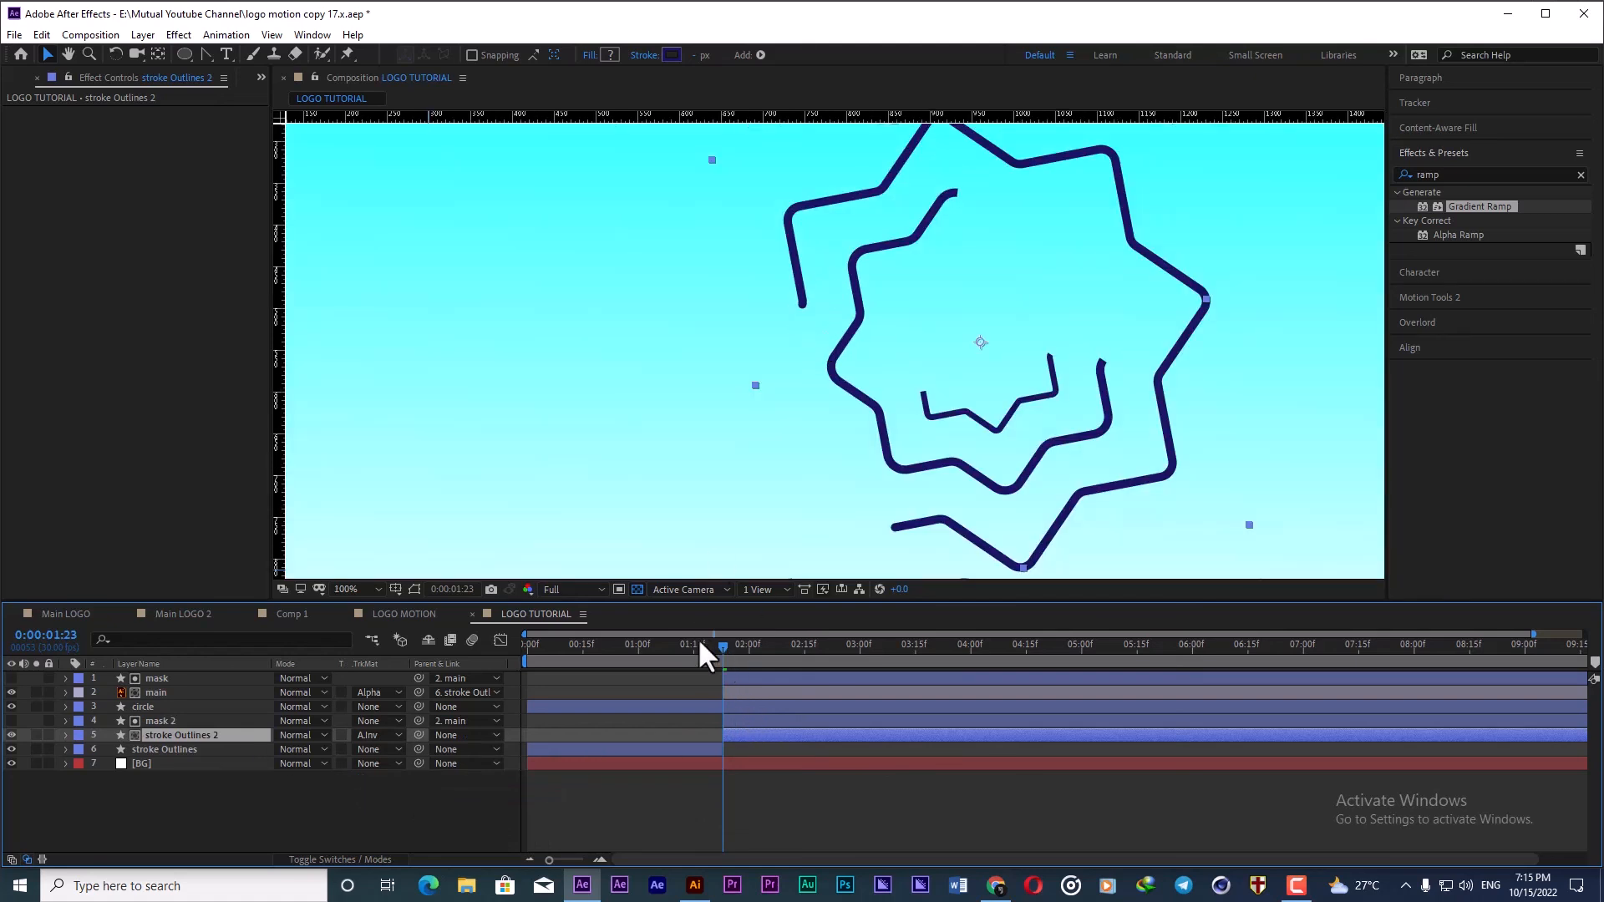
key(space)
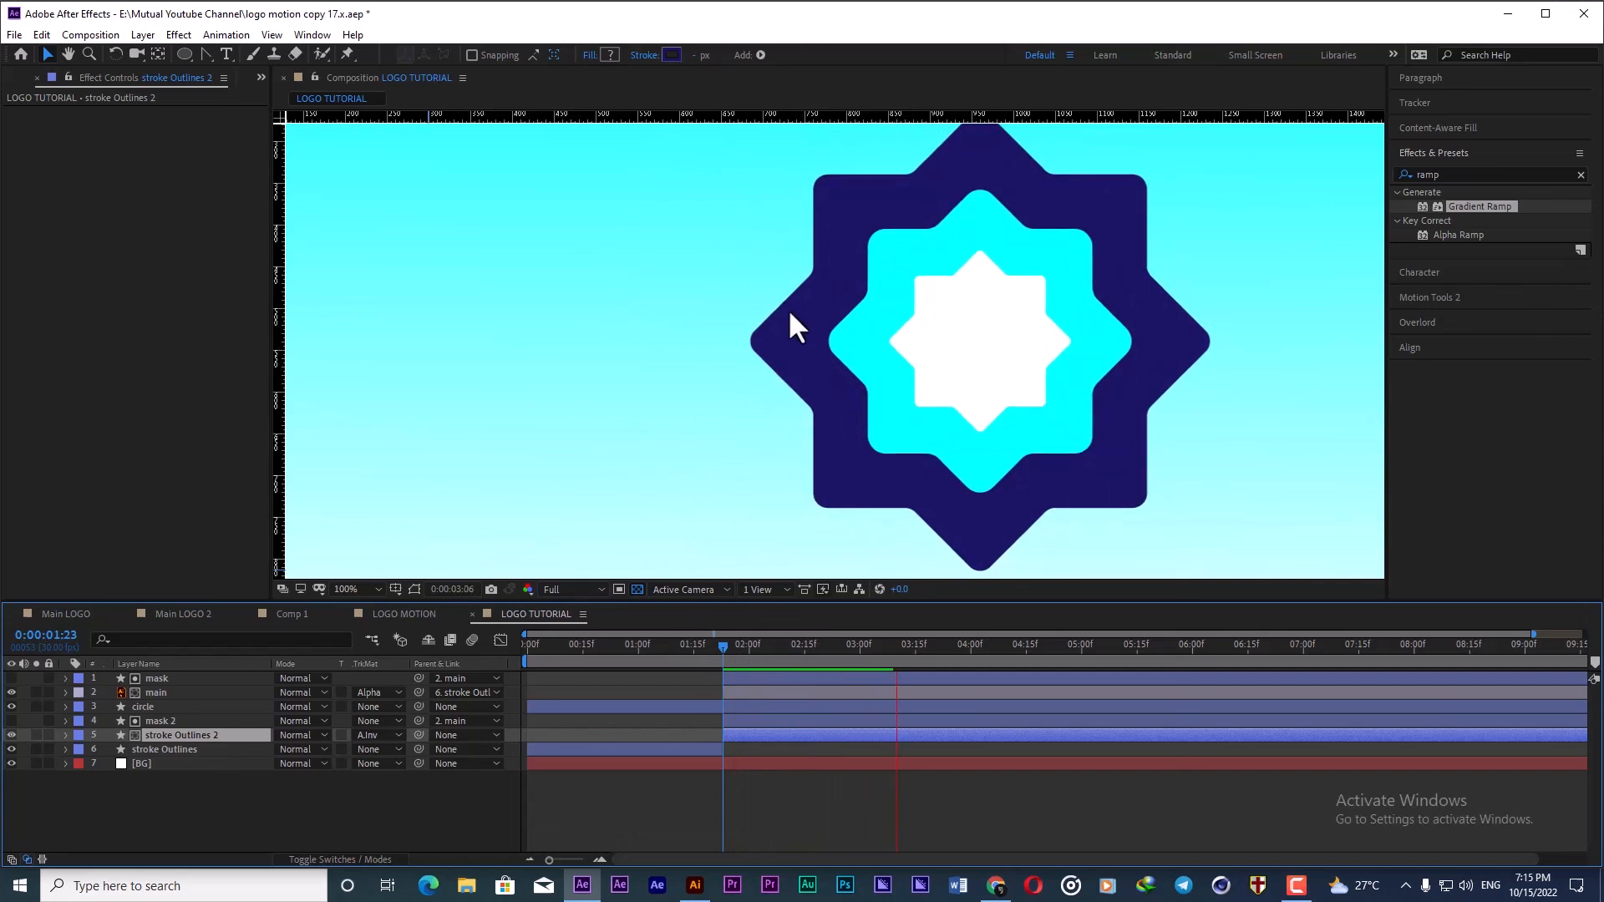
scroll(1014, 330, down, 2)
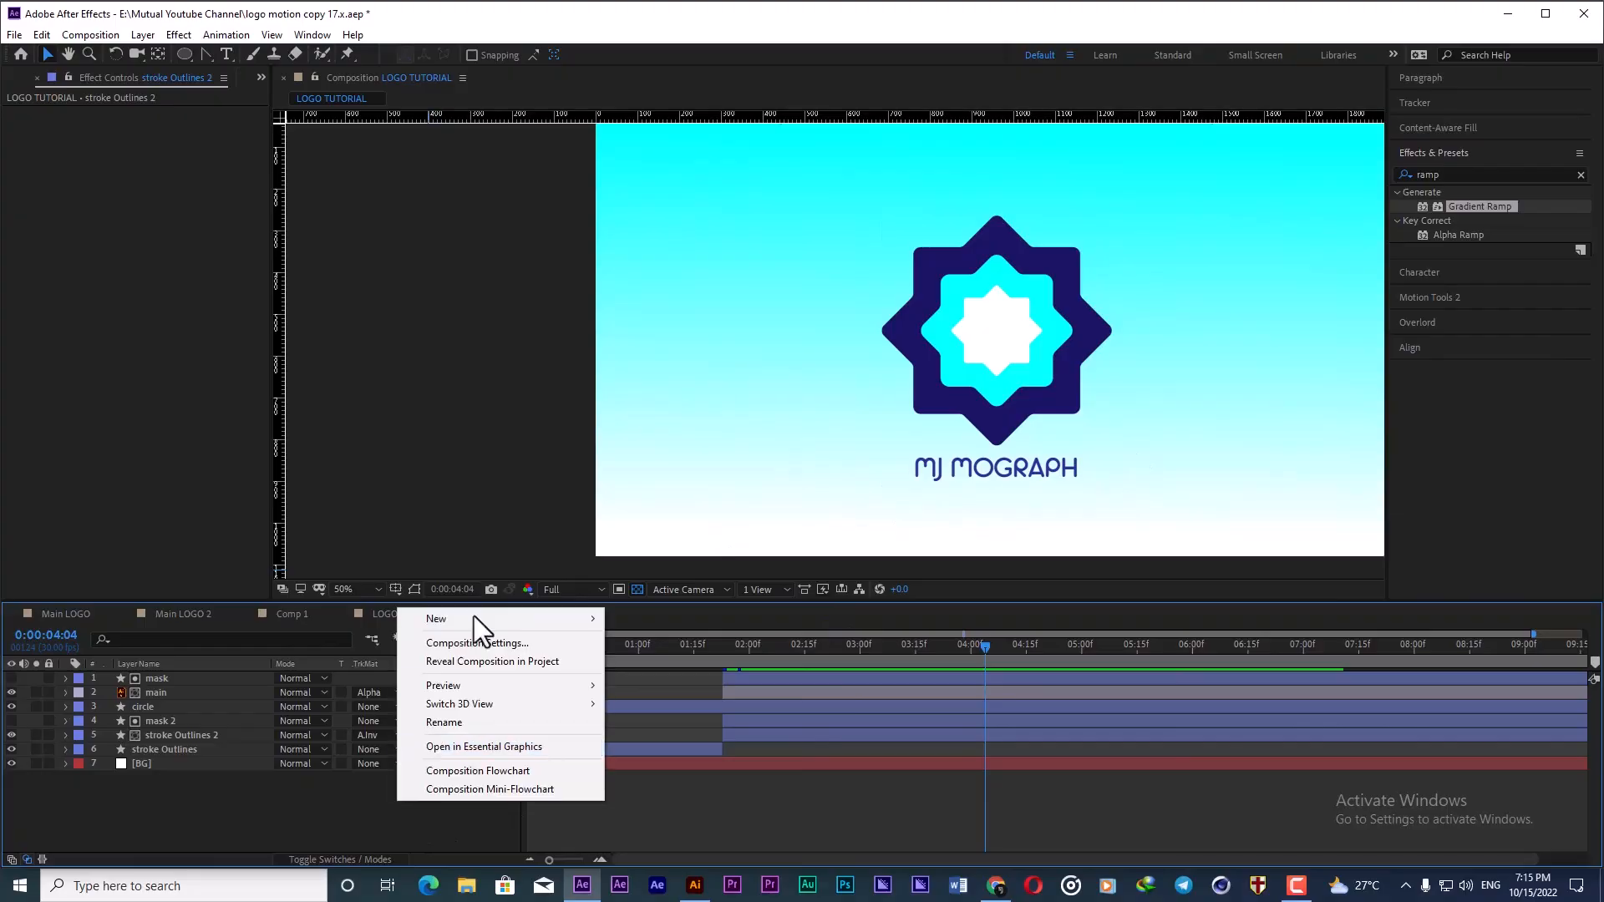
Step: Add a new adjustment layer to the LOGO TUTORIAL composition
mouse_move(478, 618)
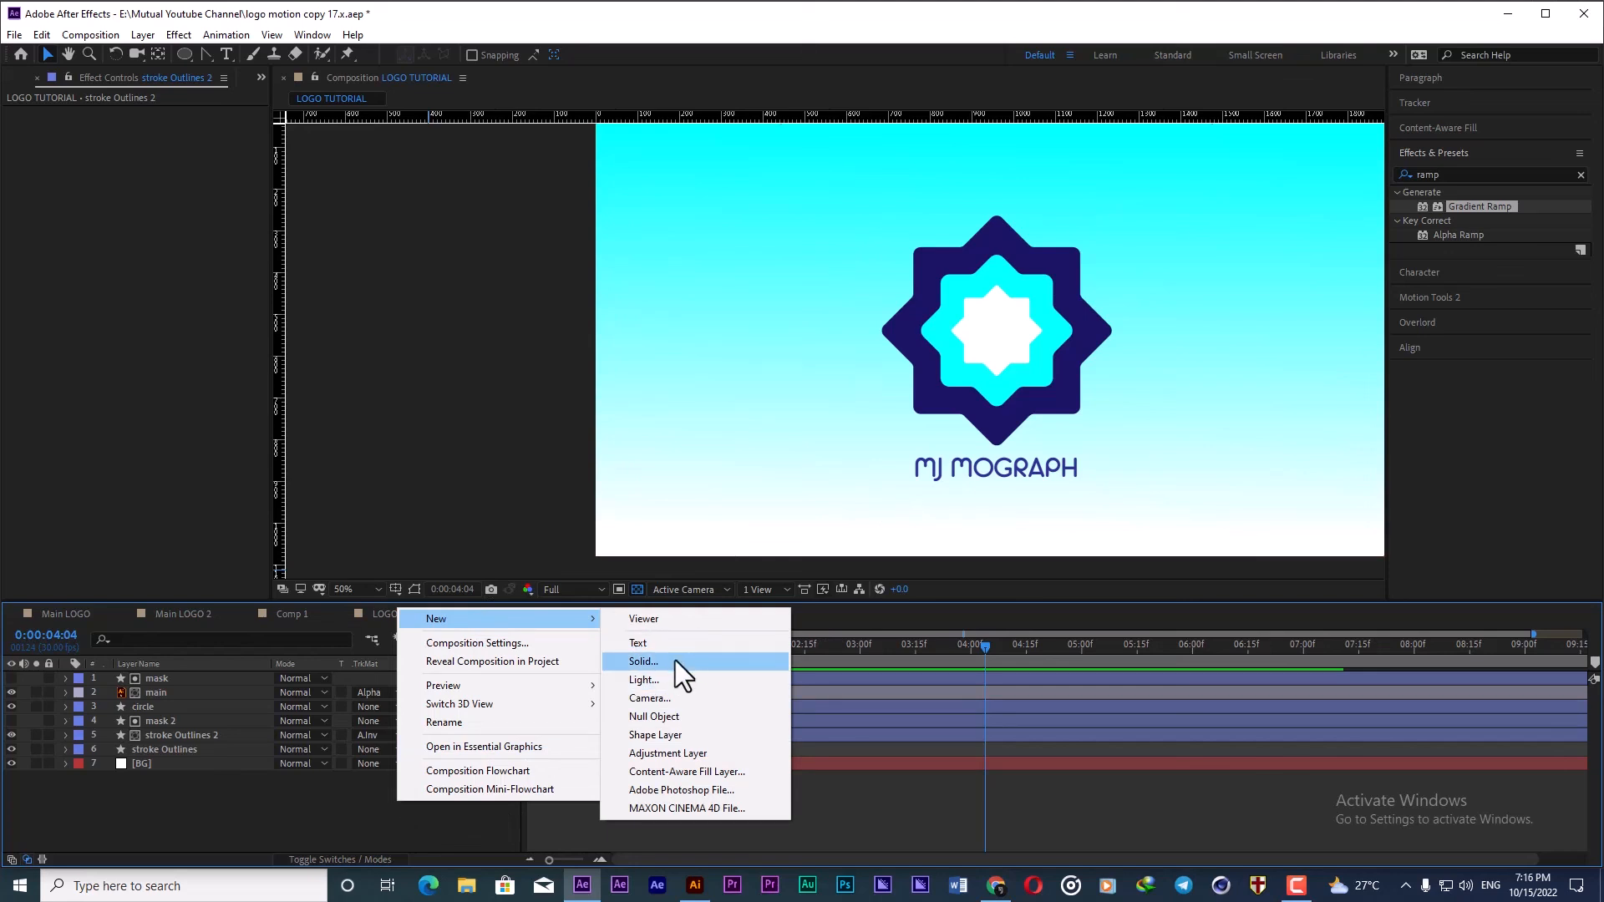
click(675, 661)
click(744, 733)
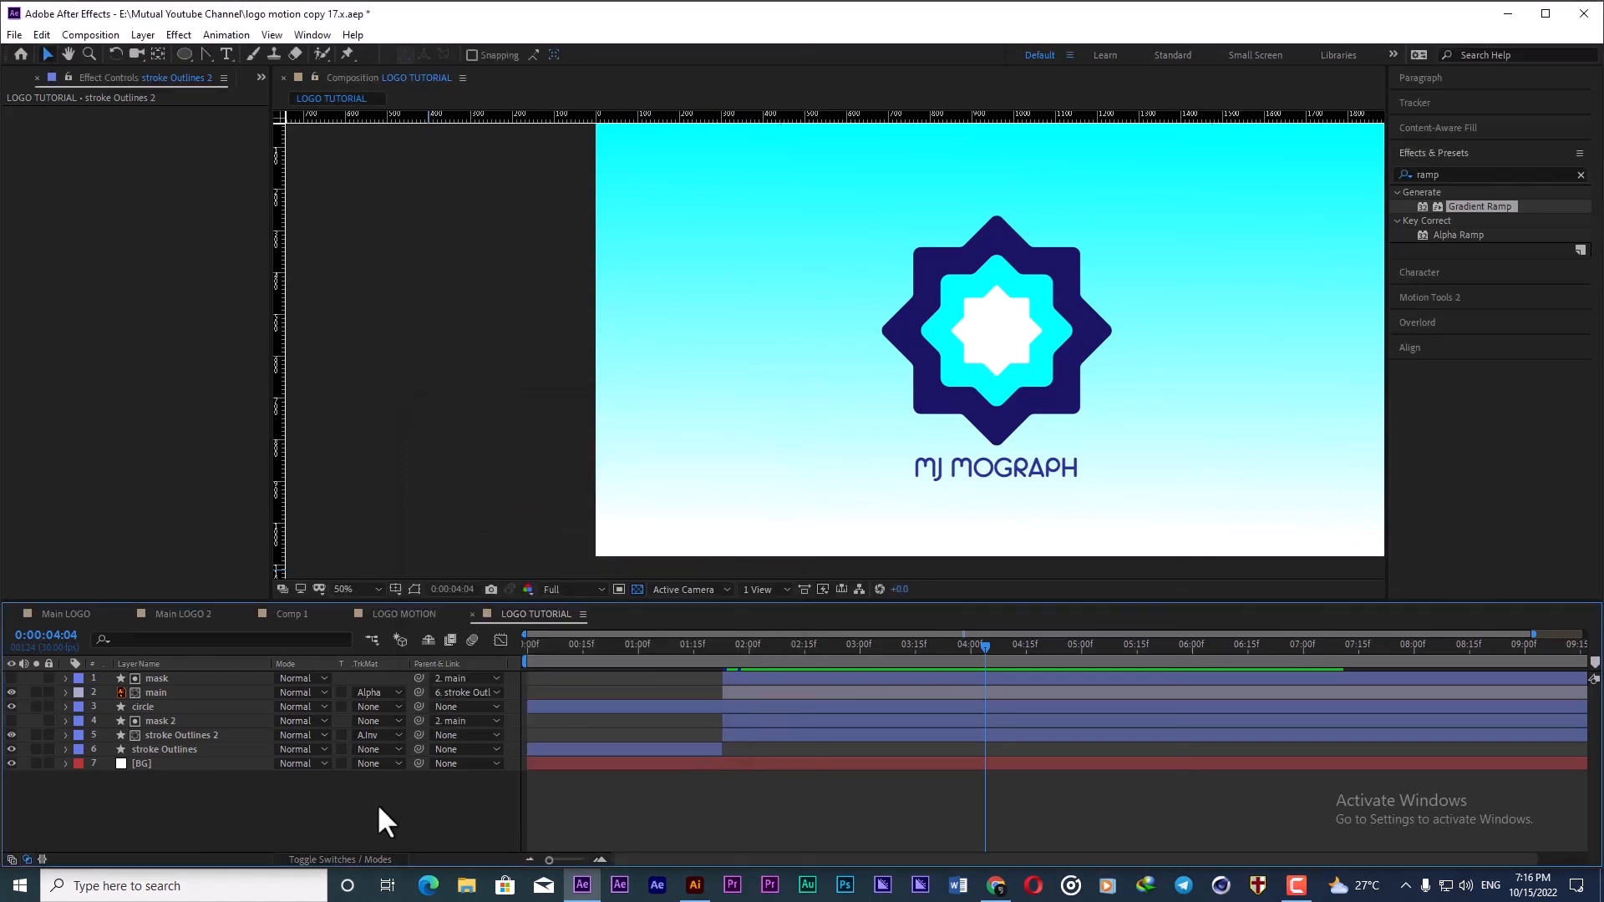
right_click(377, 804)
mouse_move(535, 623)
click(640, 757)
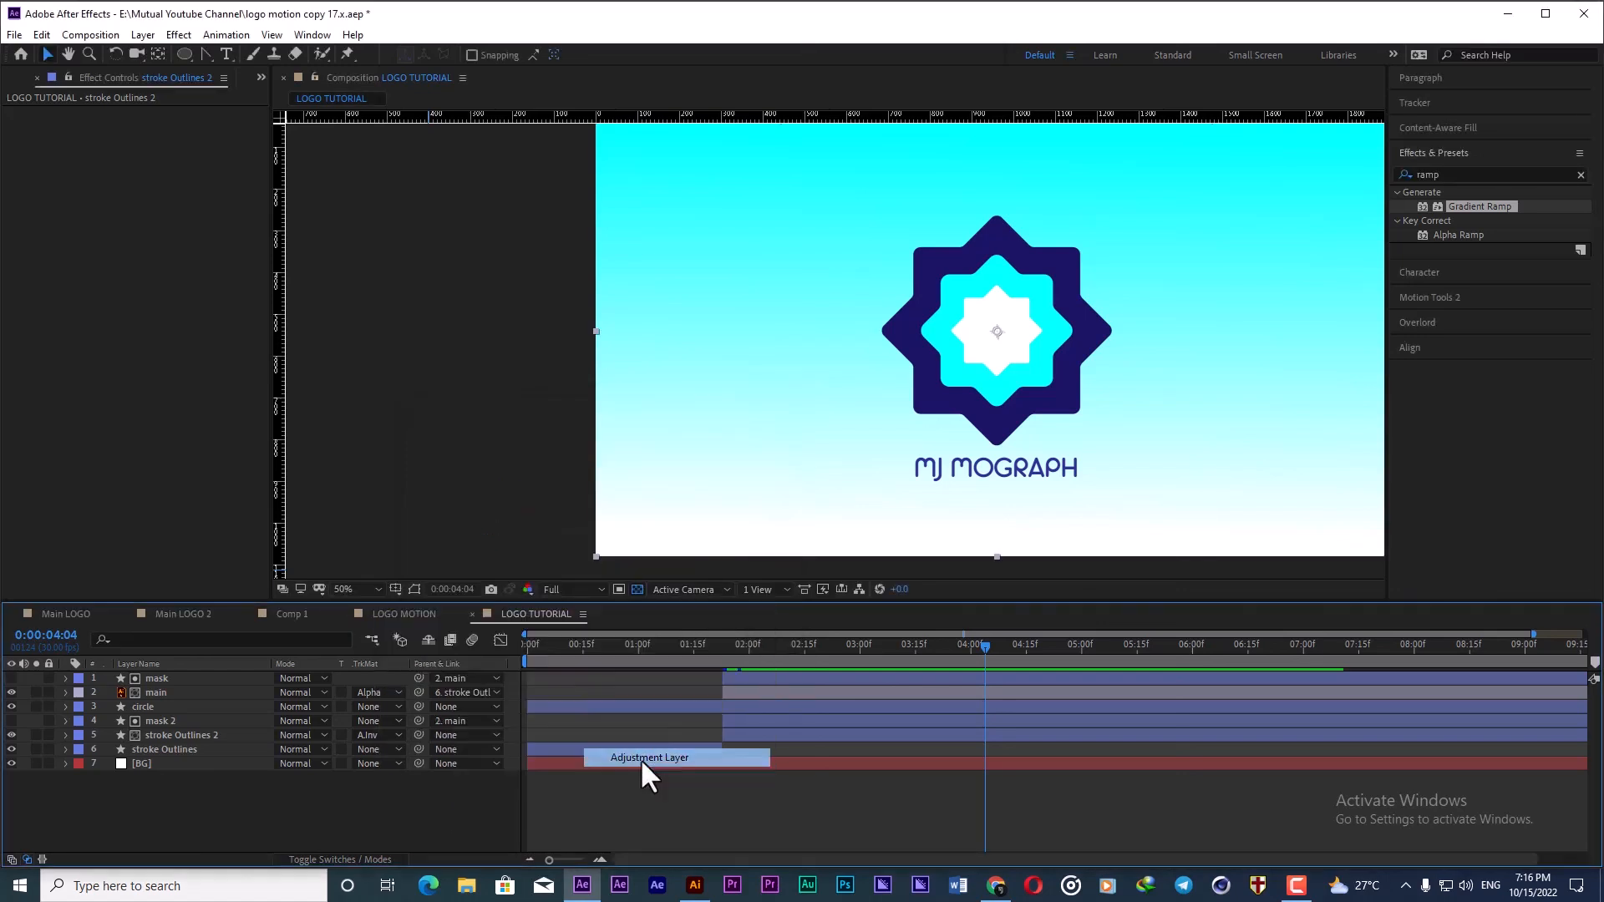
Step: Apply Deep Glow to the adjustment layer with Radius 200 and Exposure 0.1
click(1458, 175)
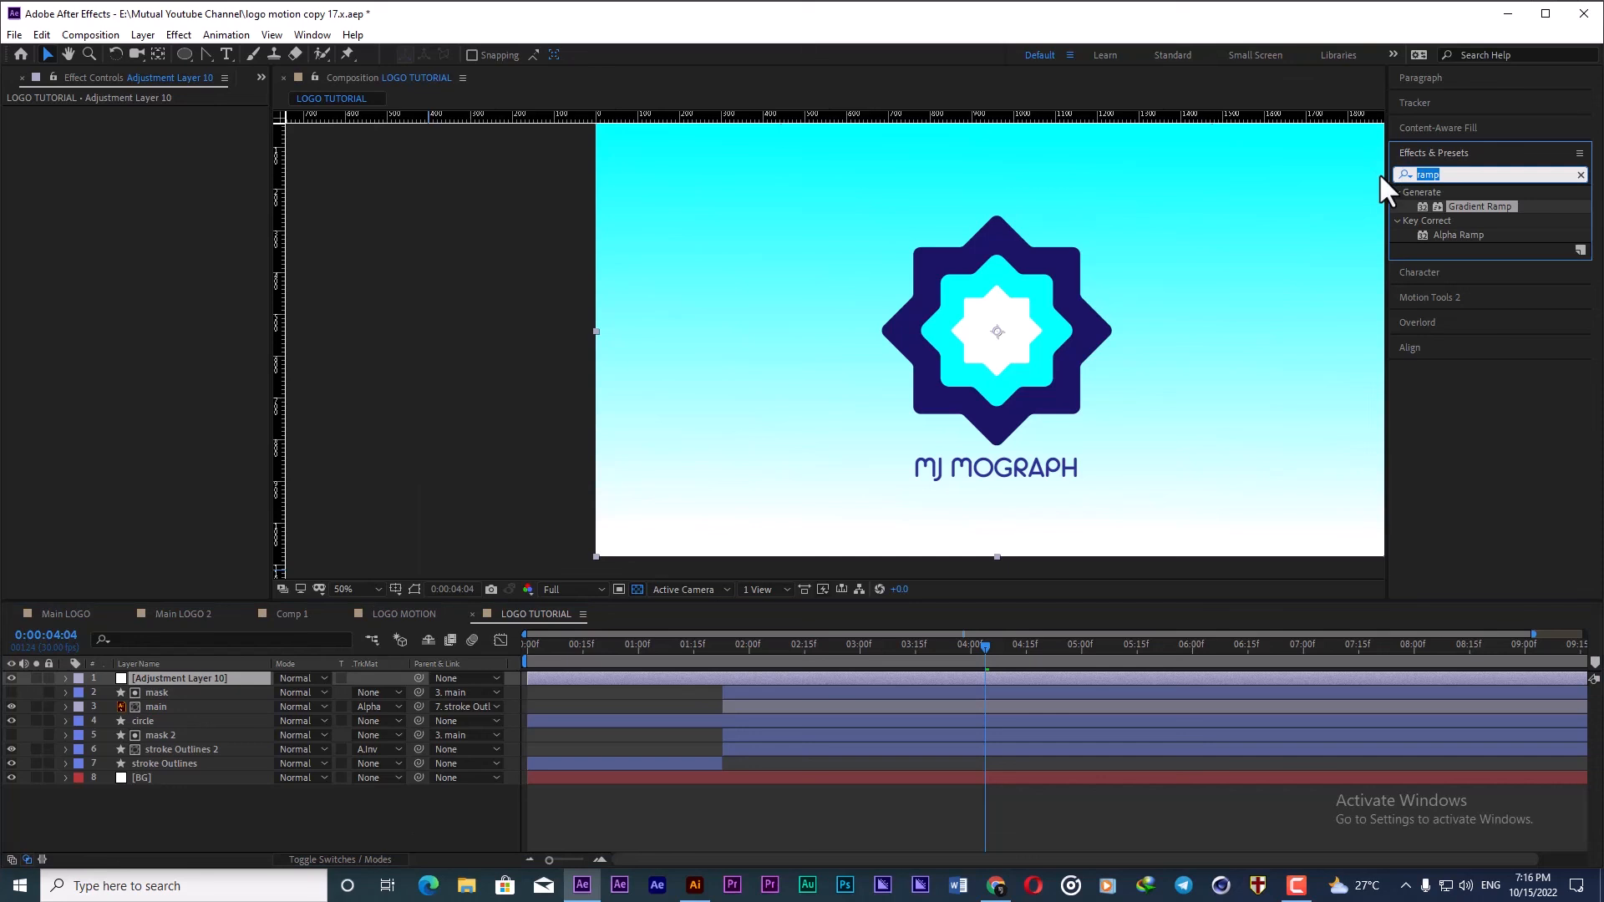
text(deep)
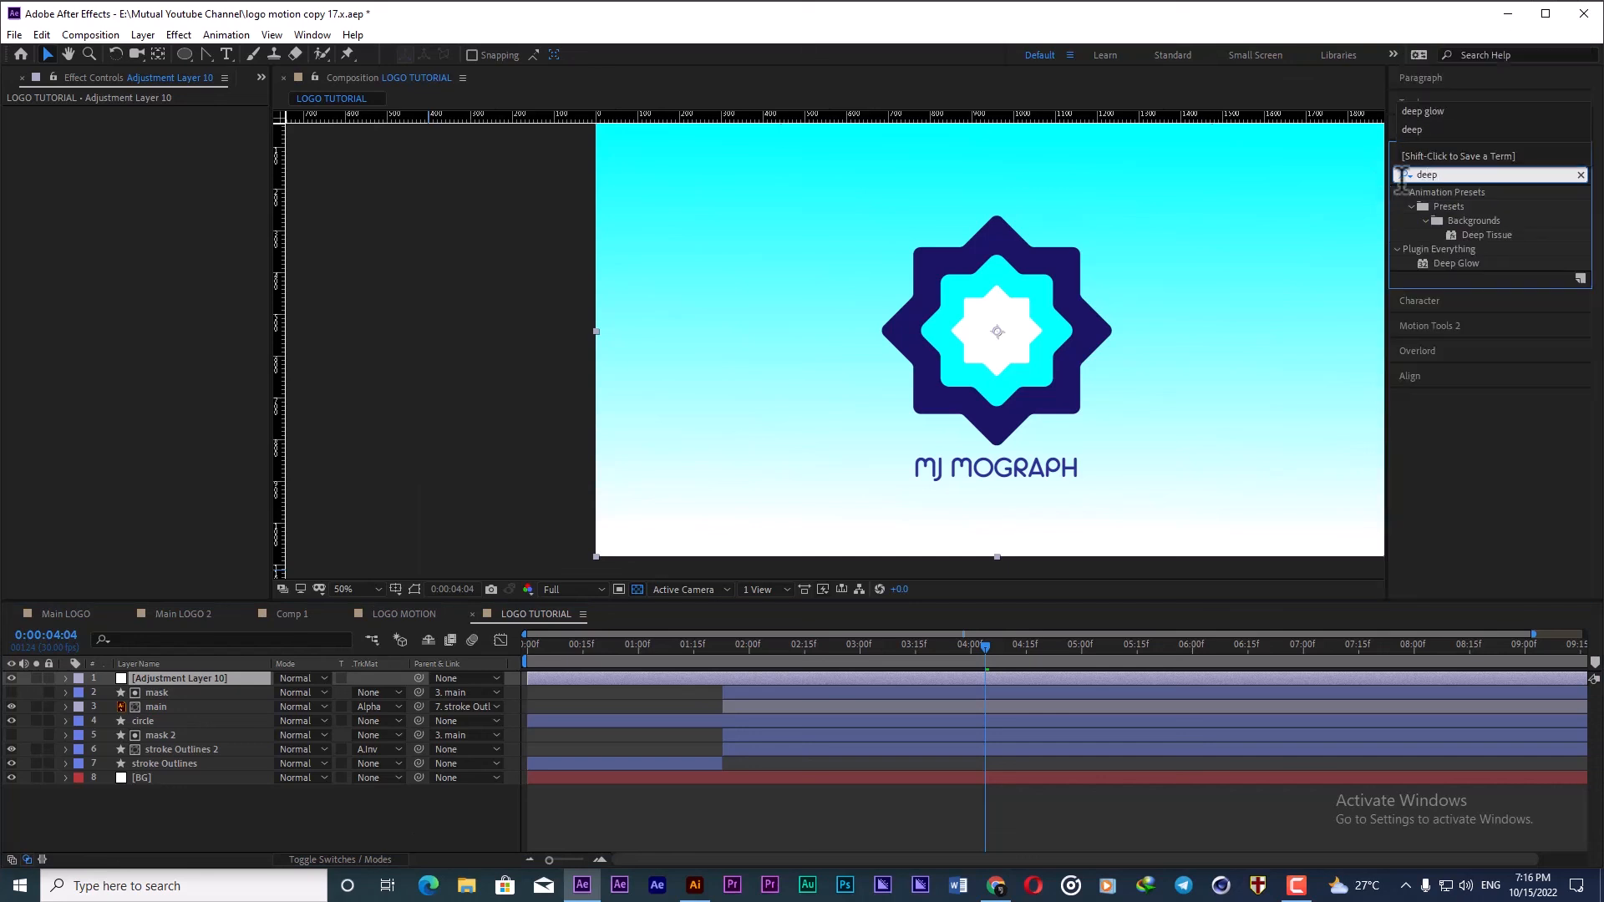
drag(1452, 263, 168, 261)
click(162, 127)
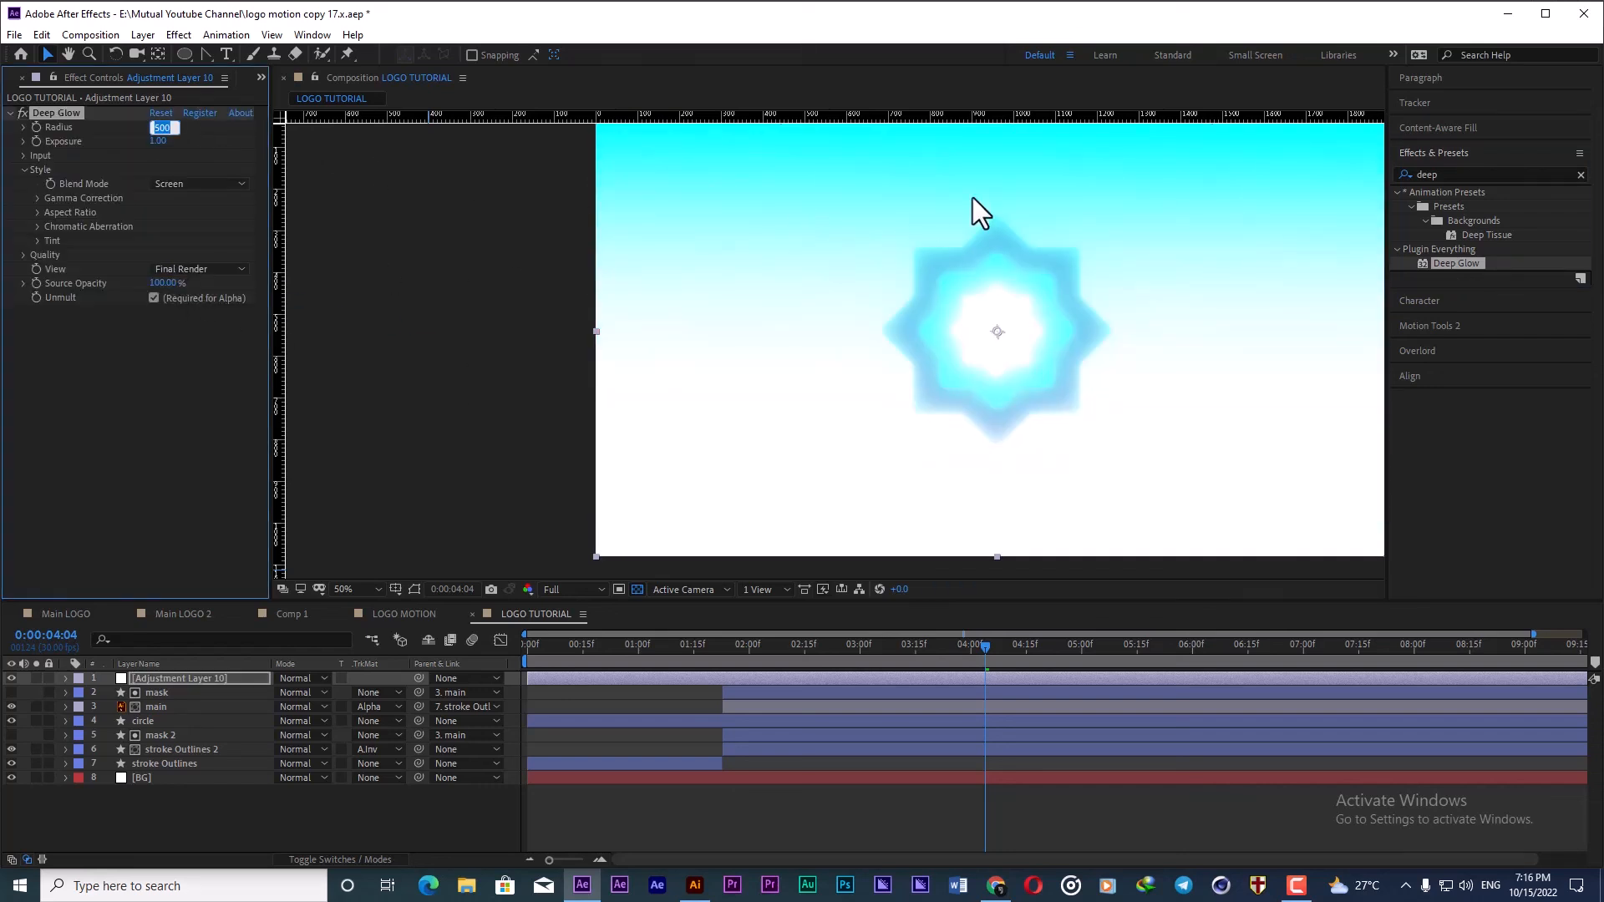
text(200)
key(Tab)
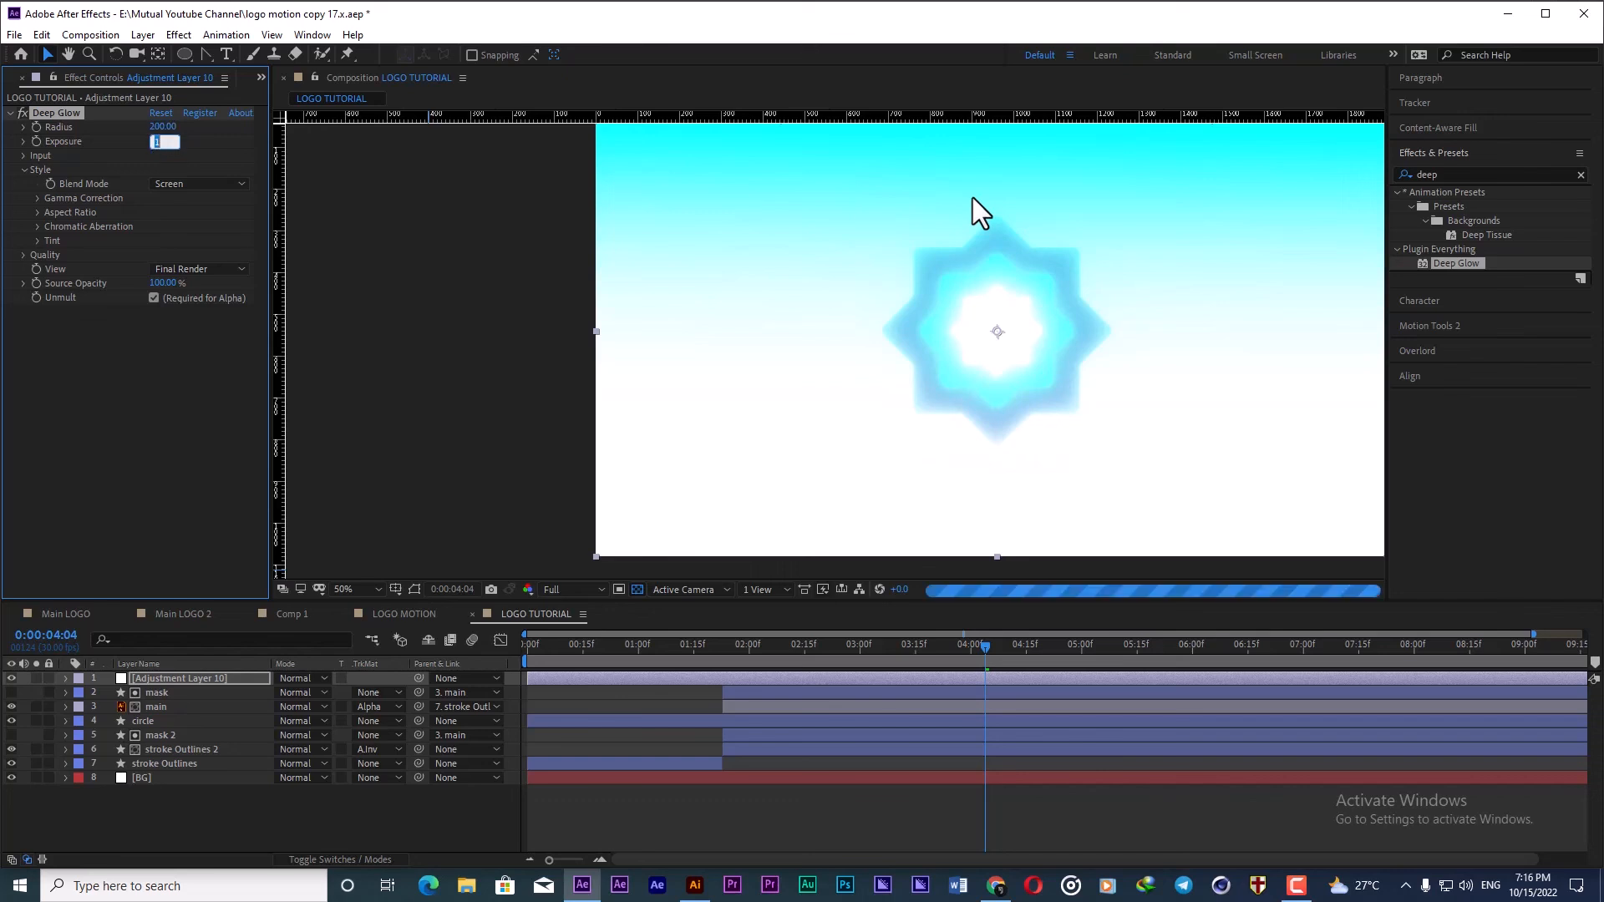
text(0.1)
key(Return)
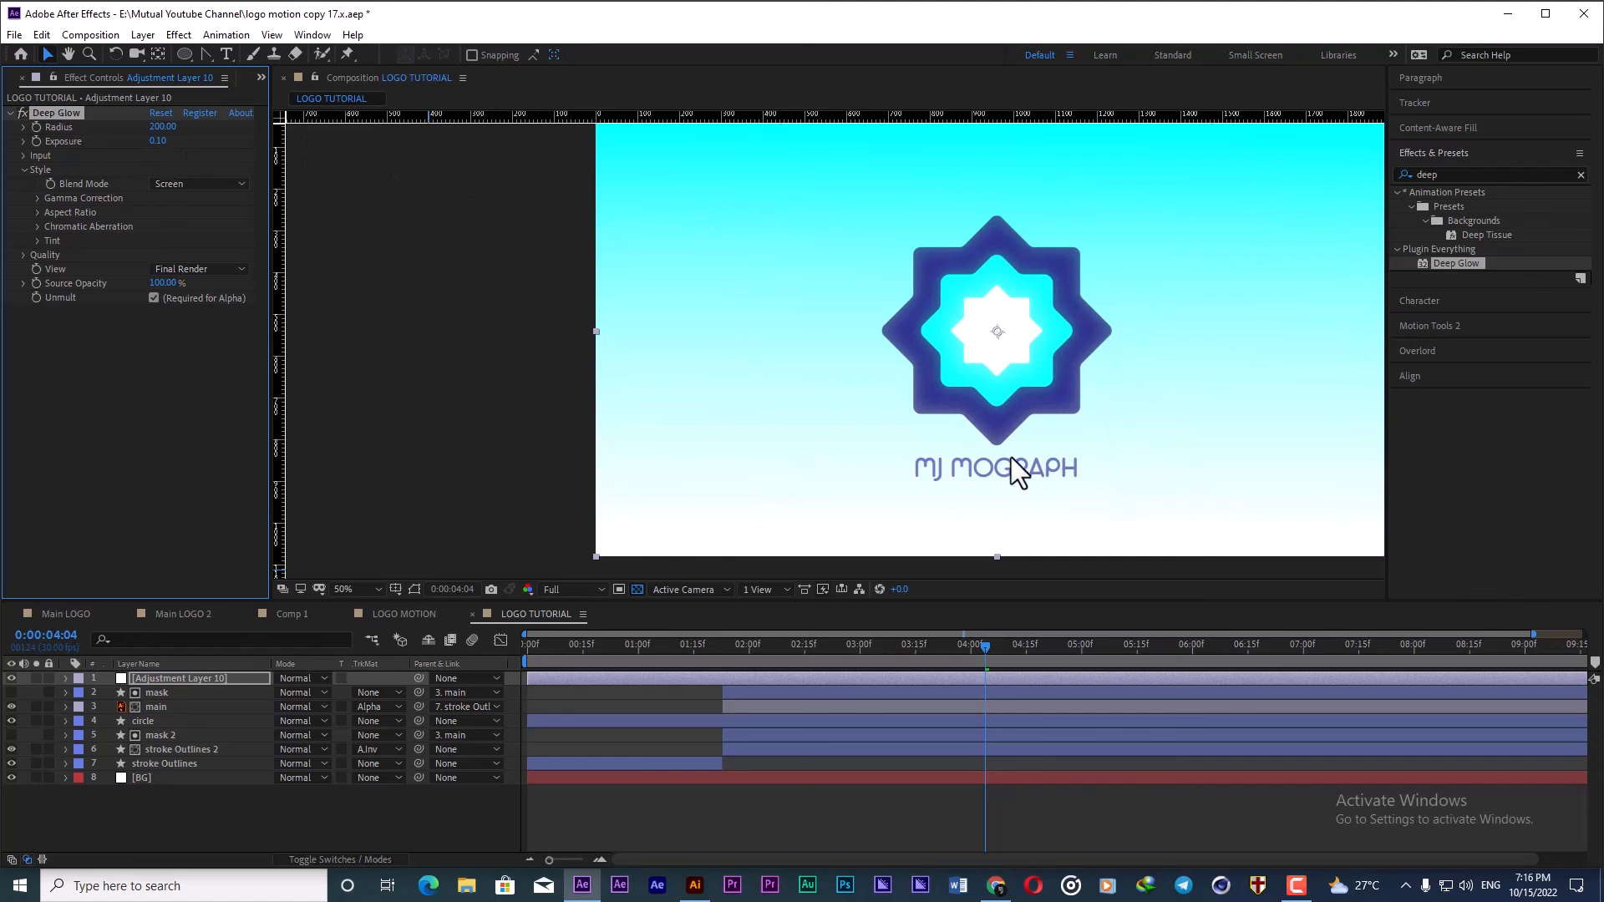
click(133, 488)
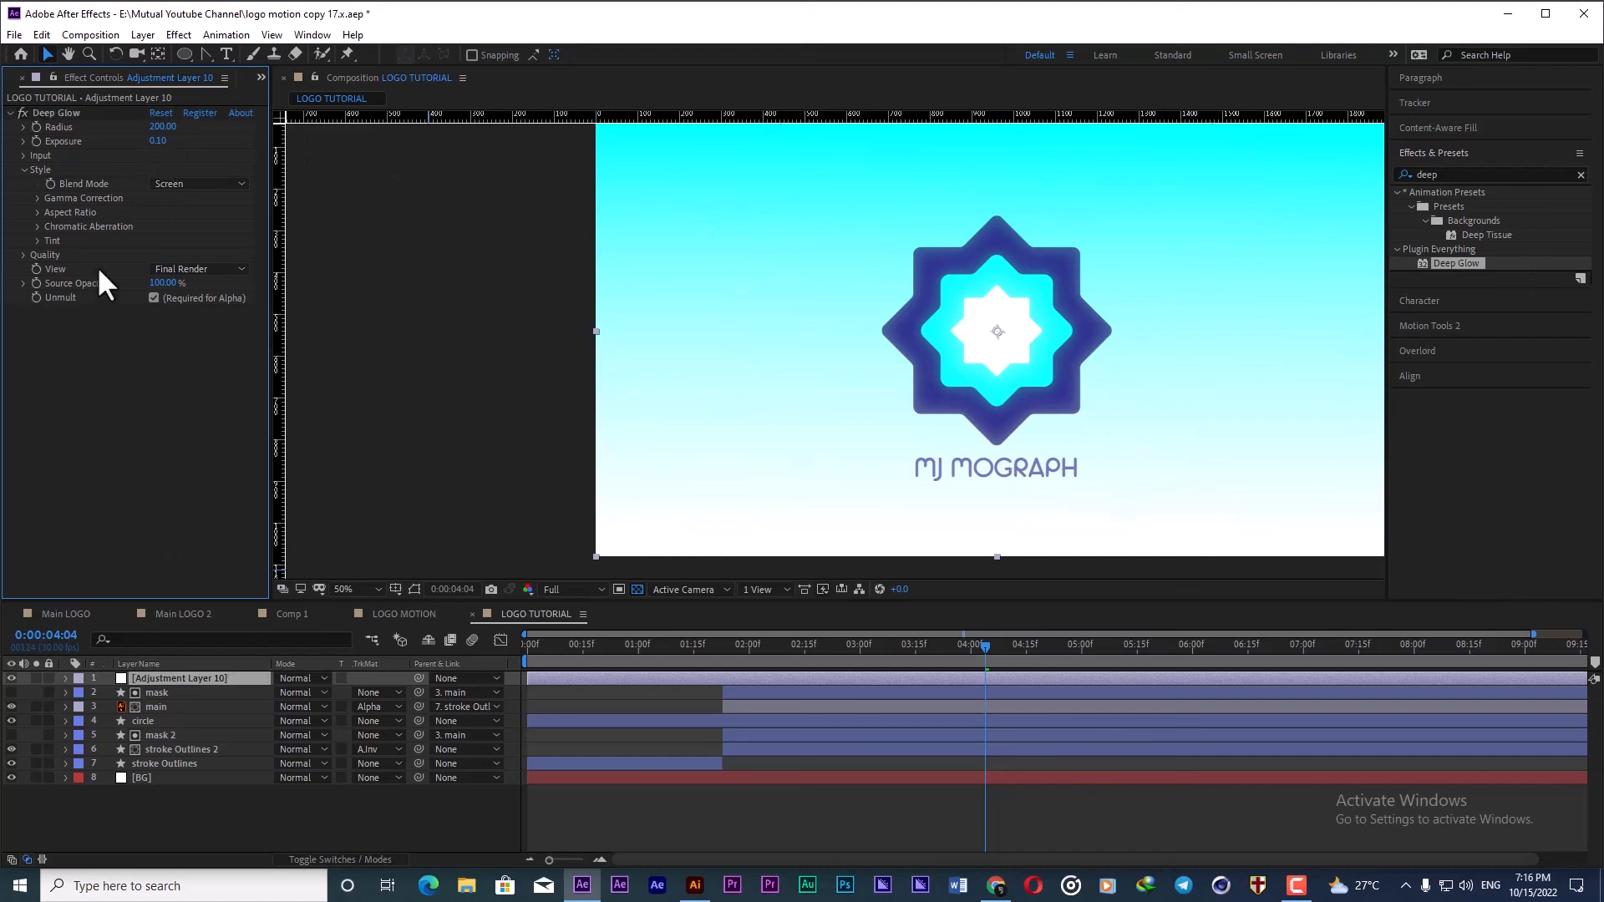
Step: Try a copy of Deep Glow on the main layer, compare it with the adjustment layer hidden and shown, and remove the copy
click(48, 113)
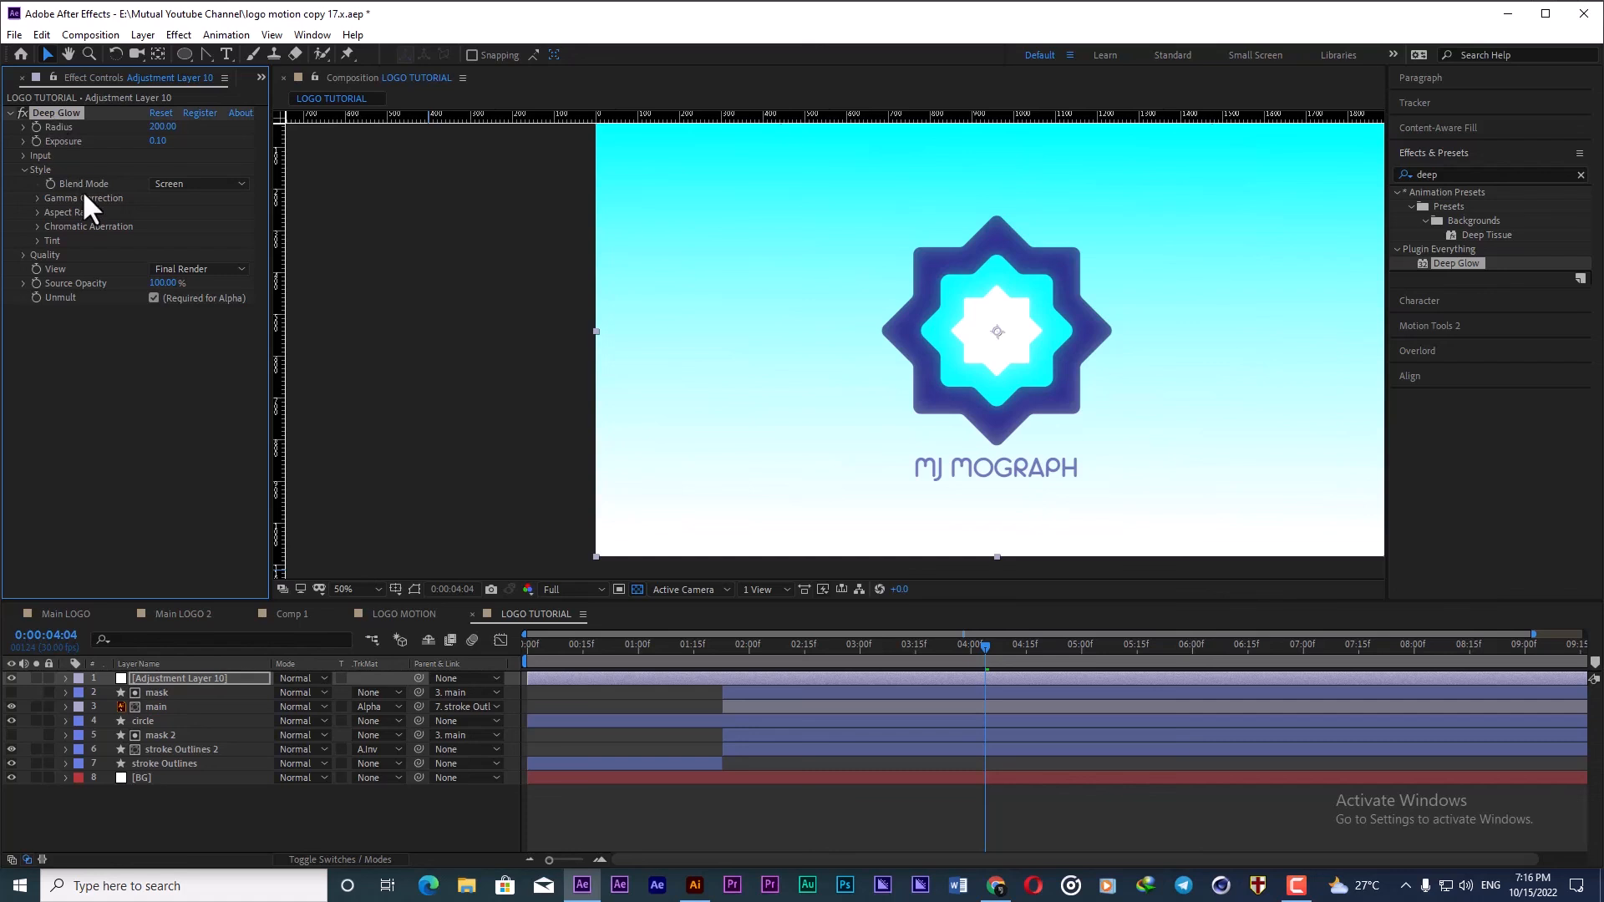
click(158, 707)
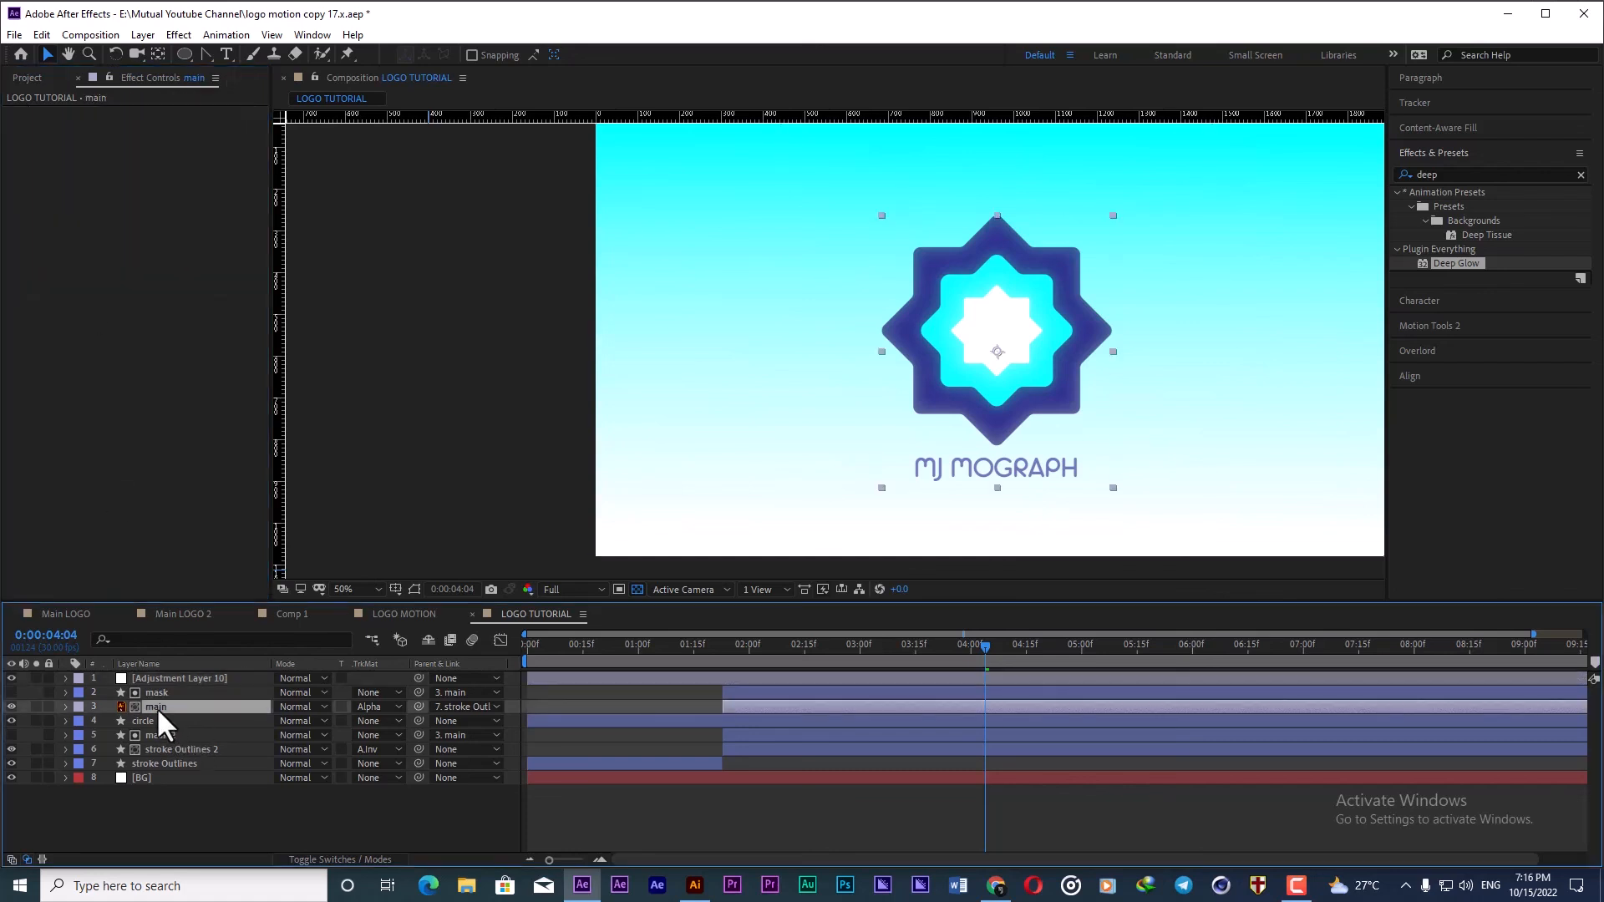
key(ctrl+v)
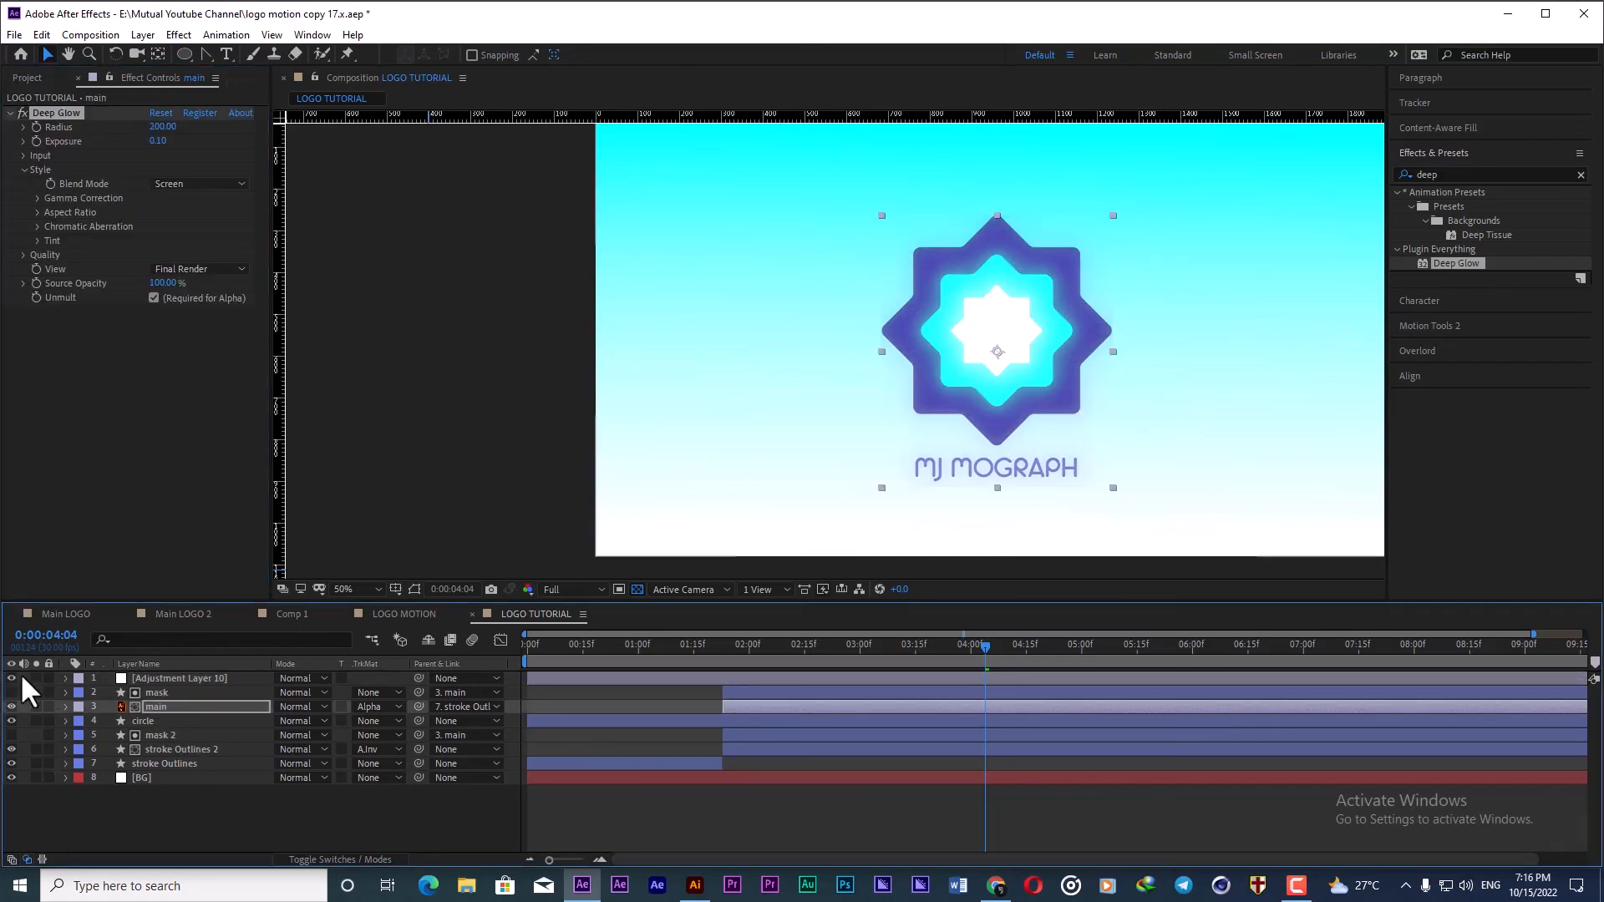
click(11, 678)
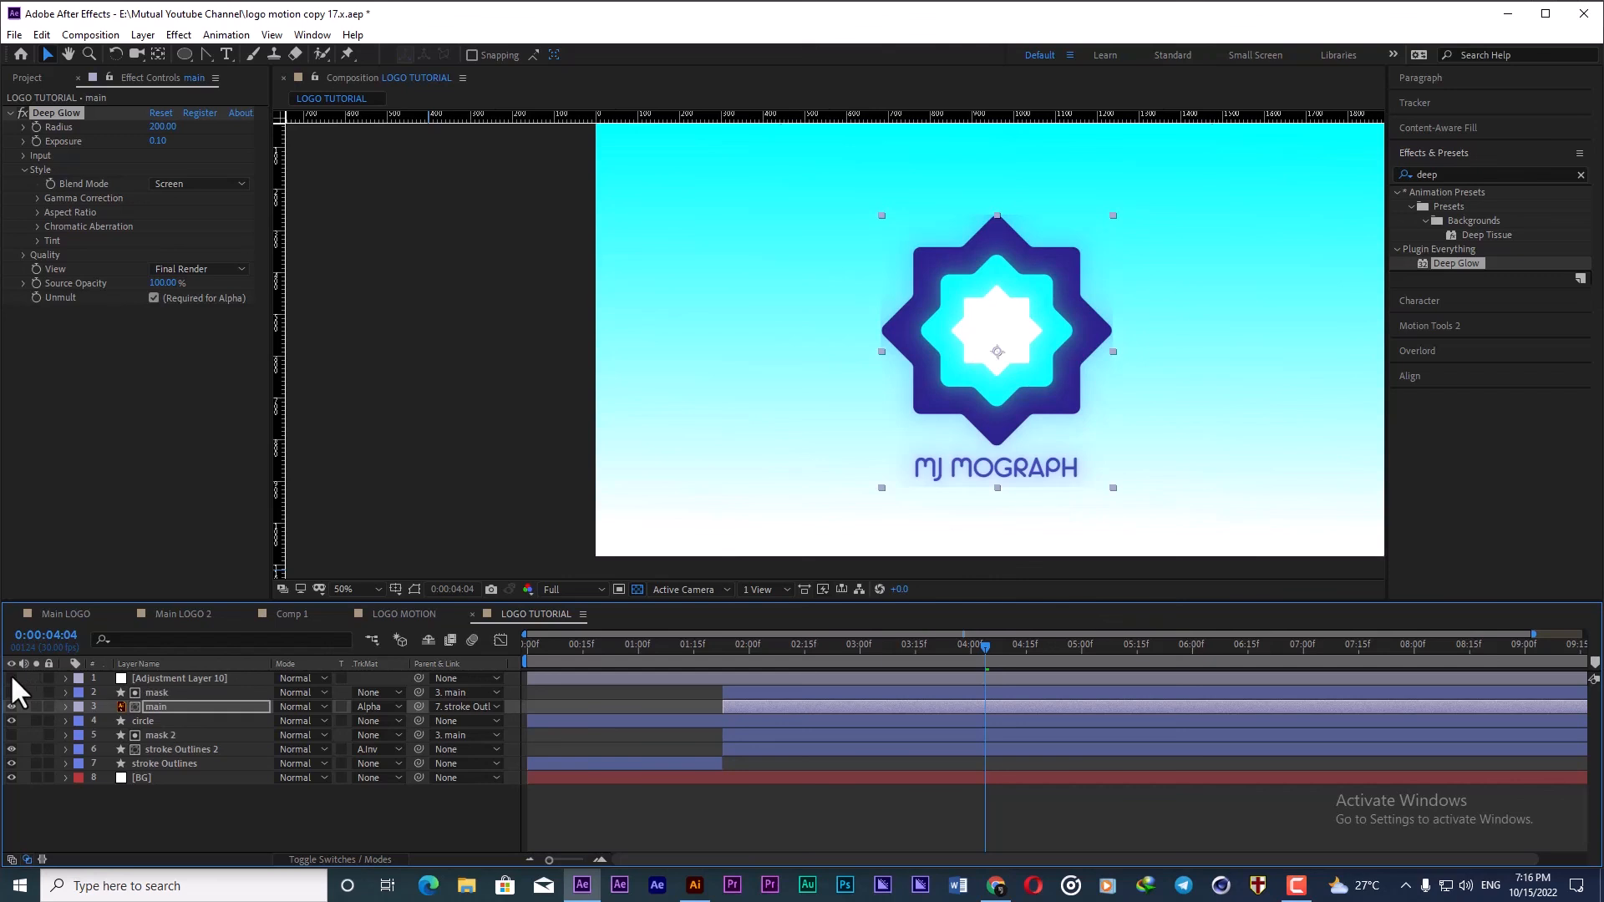
click(11, 677)
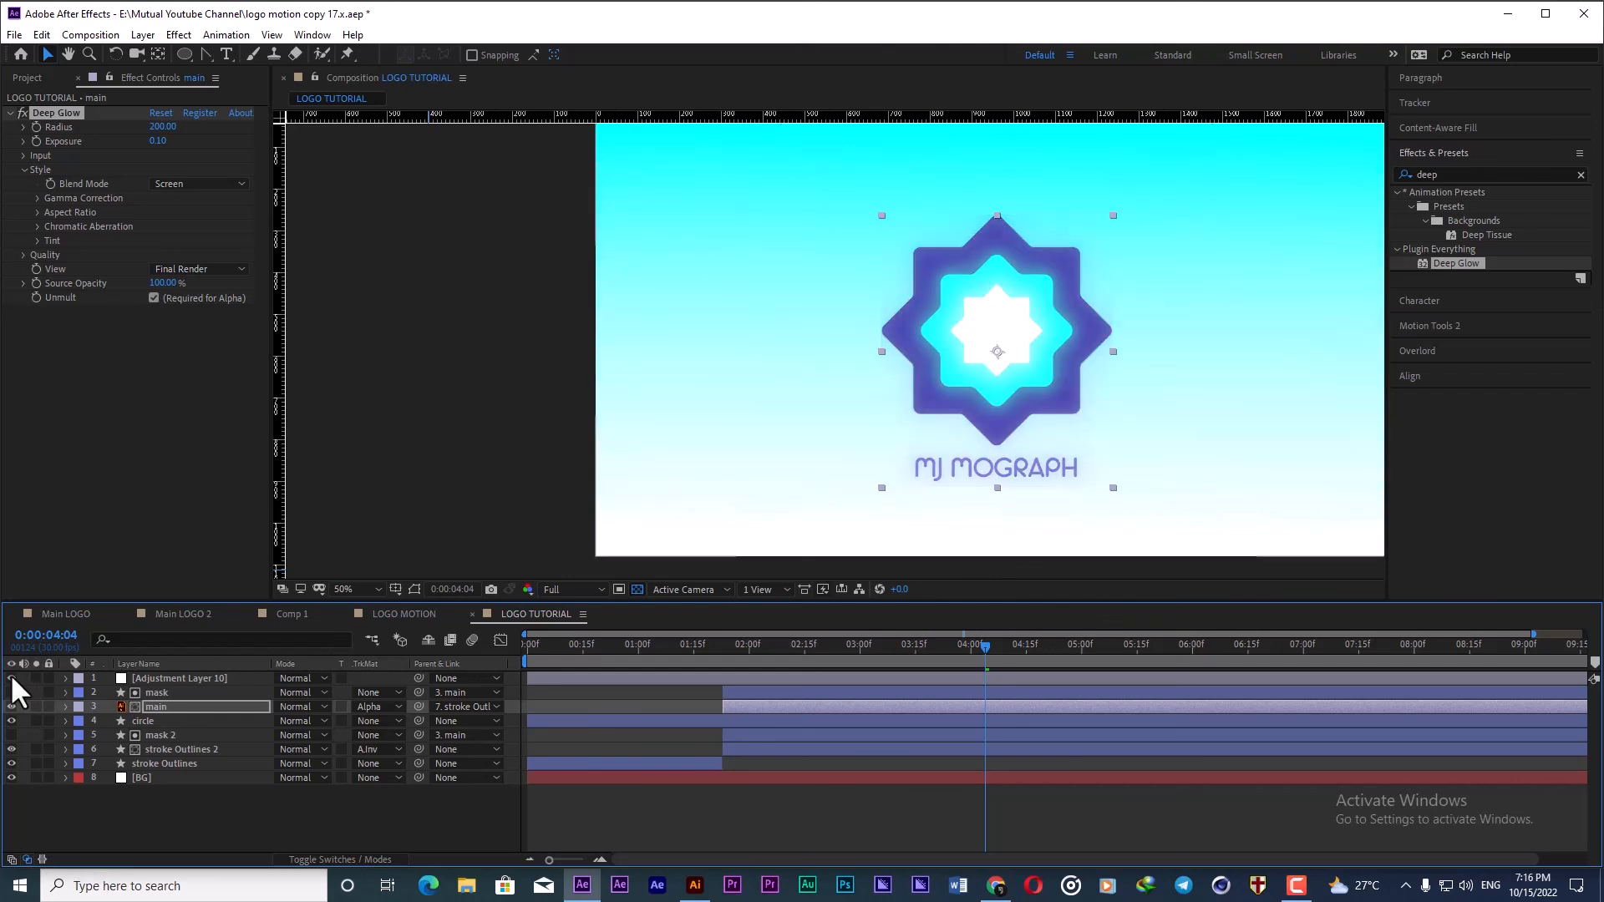
click(139, 703)
click(52, 112)
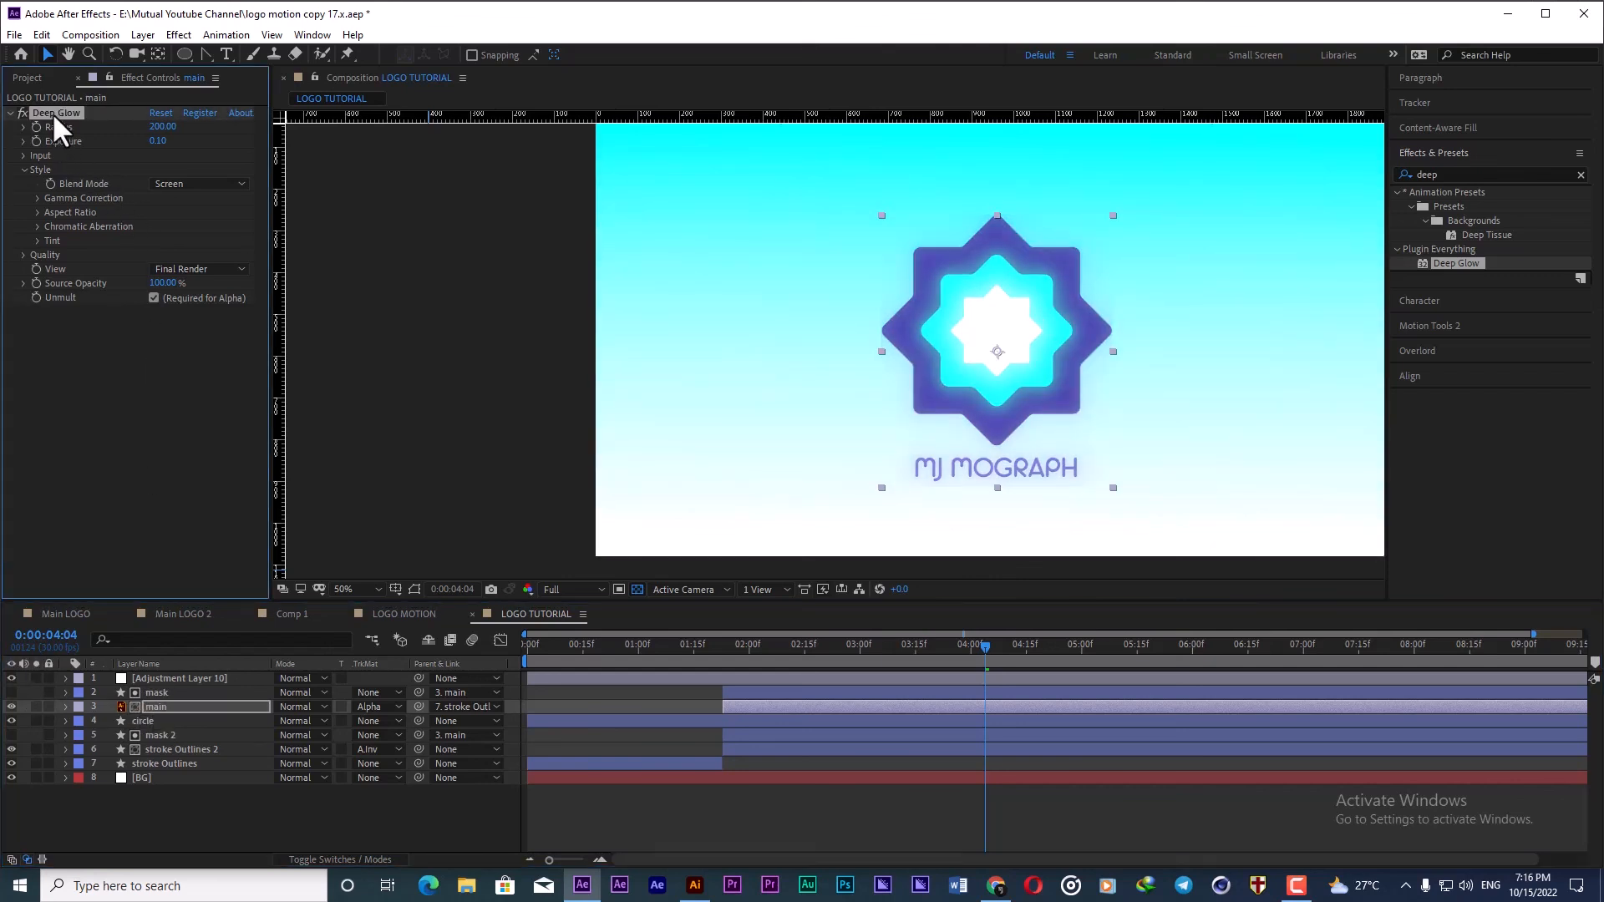
Step: Rename the adjustment layer carrying the glow as "deep glow"
click(182, 677)
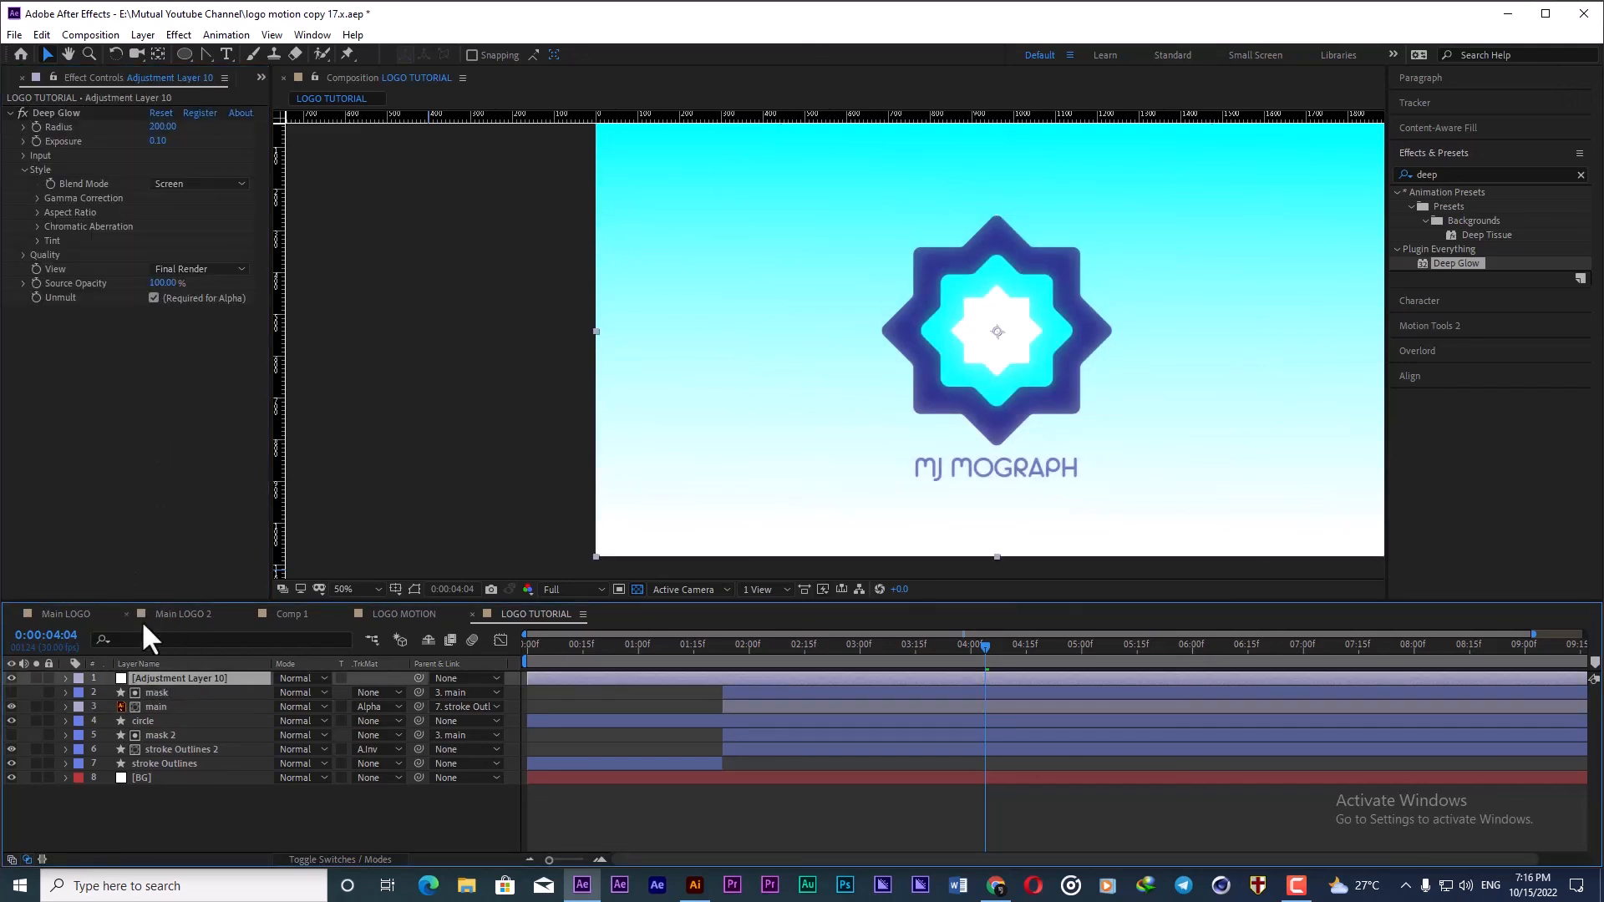
key(Return)
text(deep)
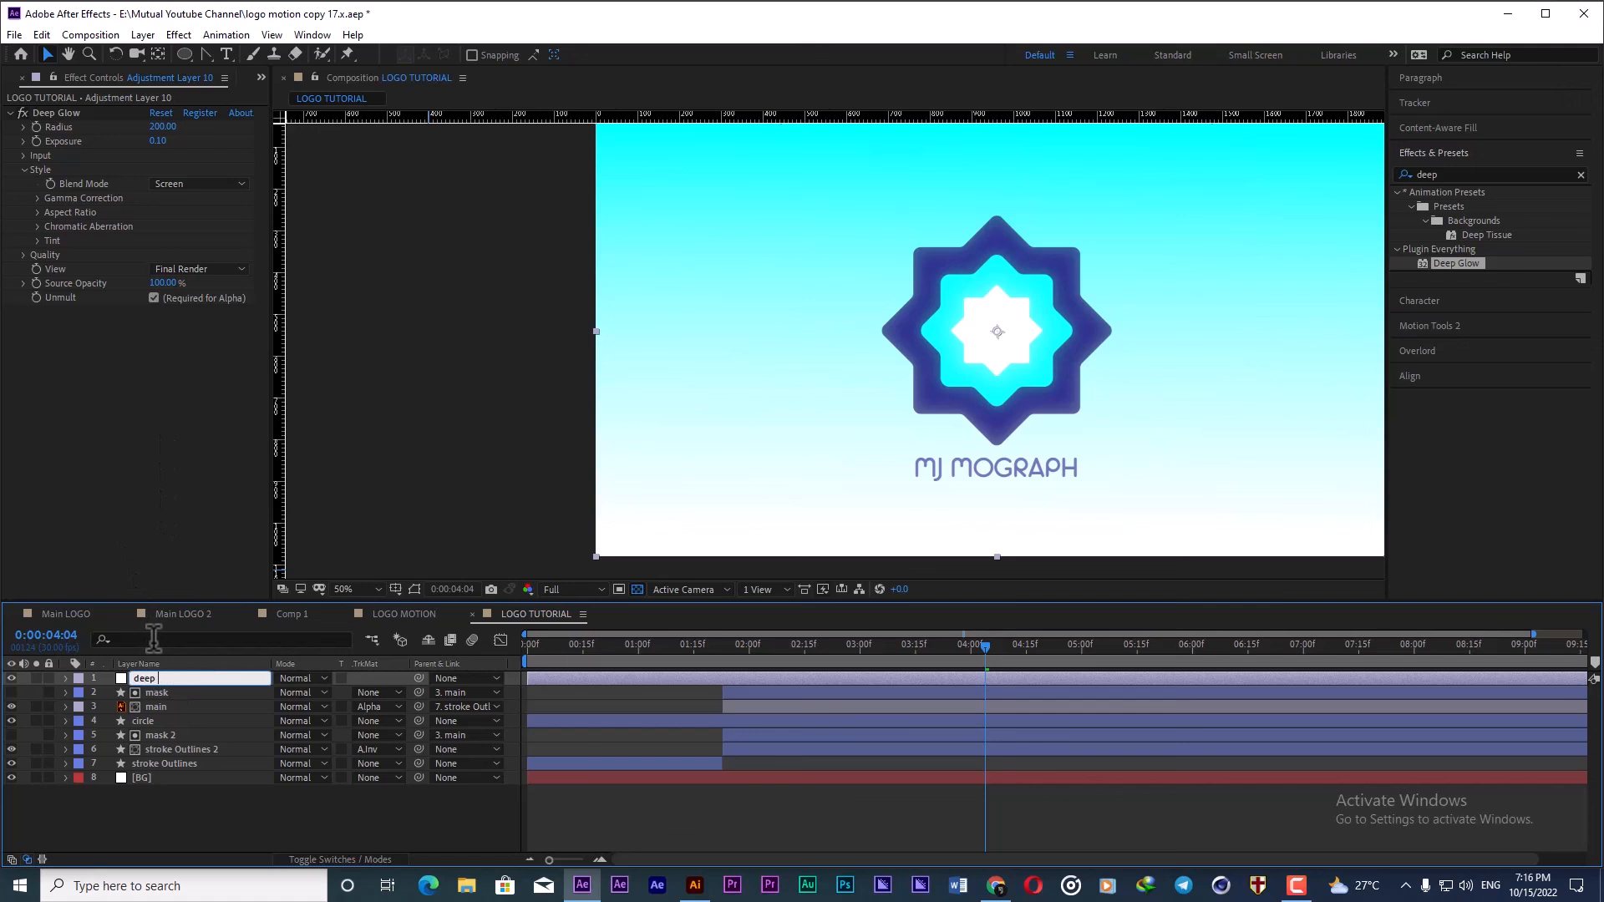
text( glow)
key(Return)
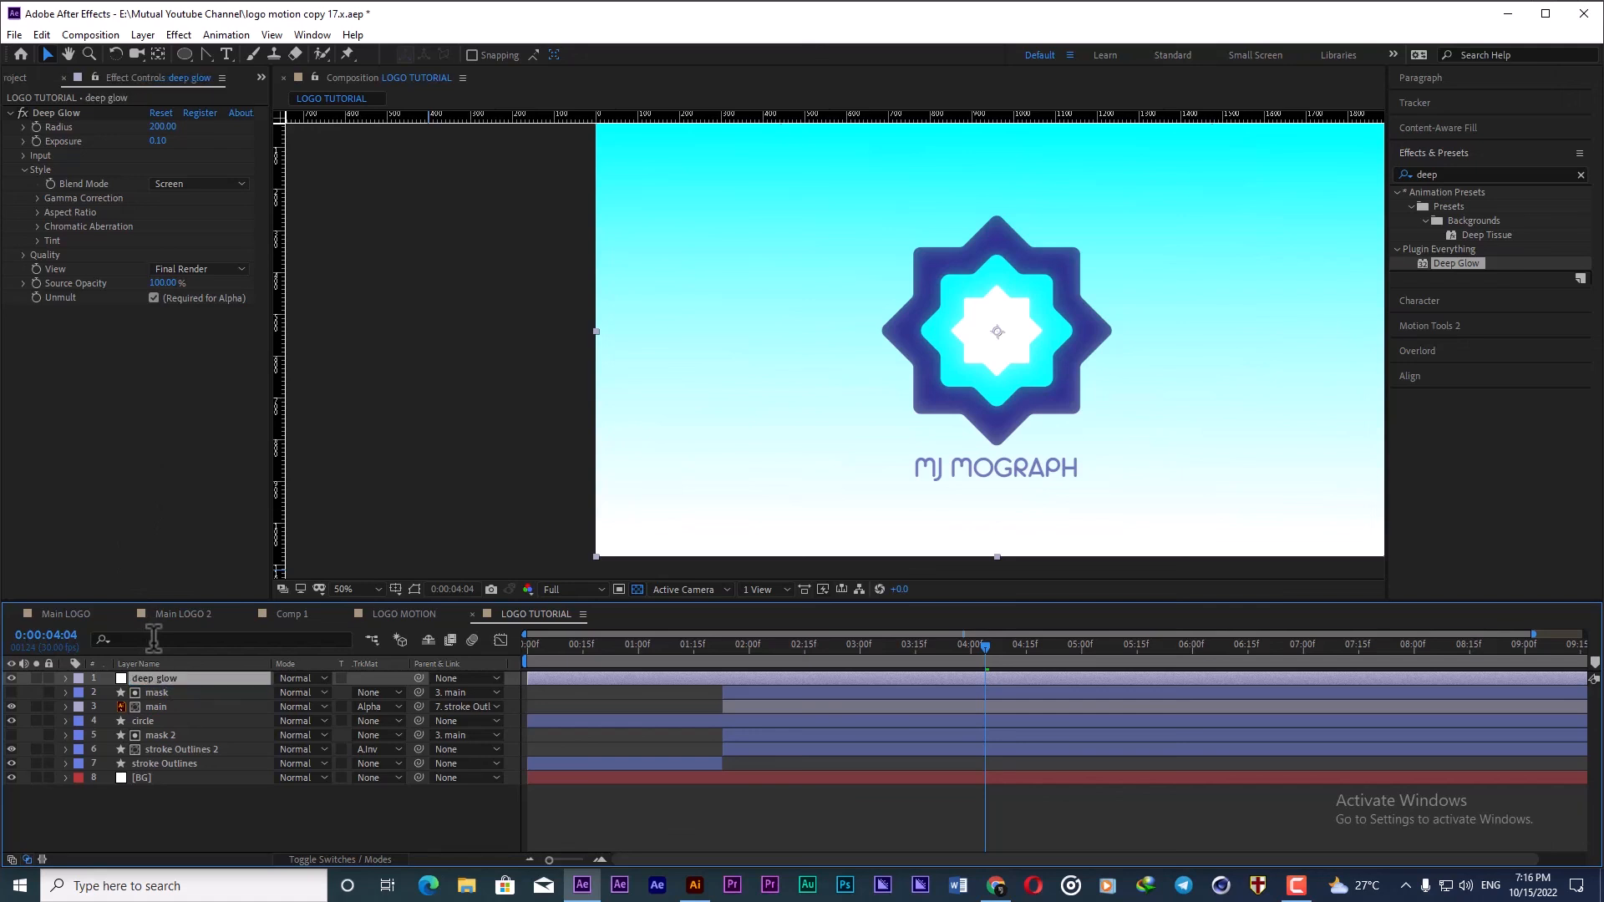
Step: Add a second adjustment layer above the others and name it "noise effect"
right_click(339, 809)
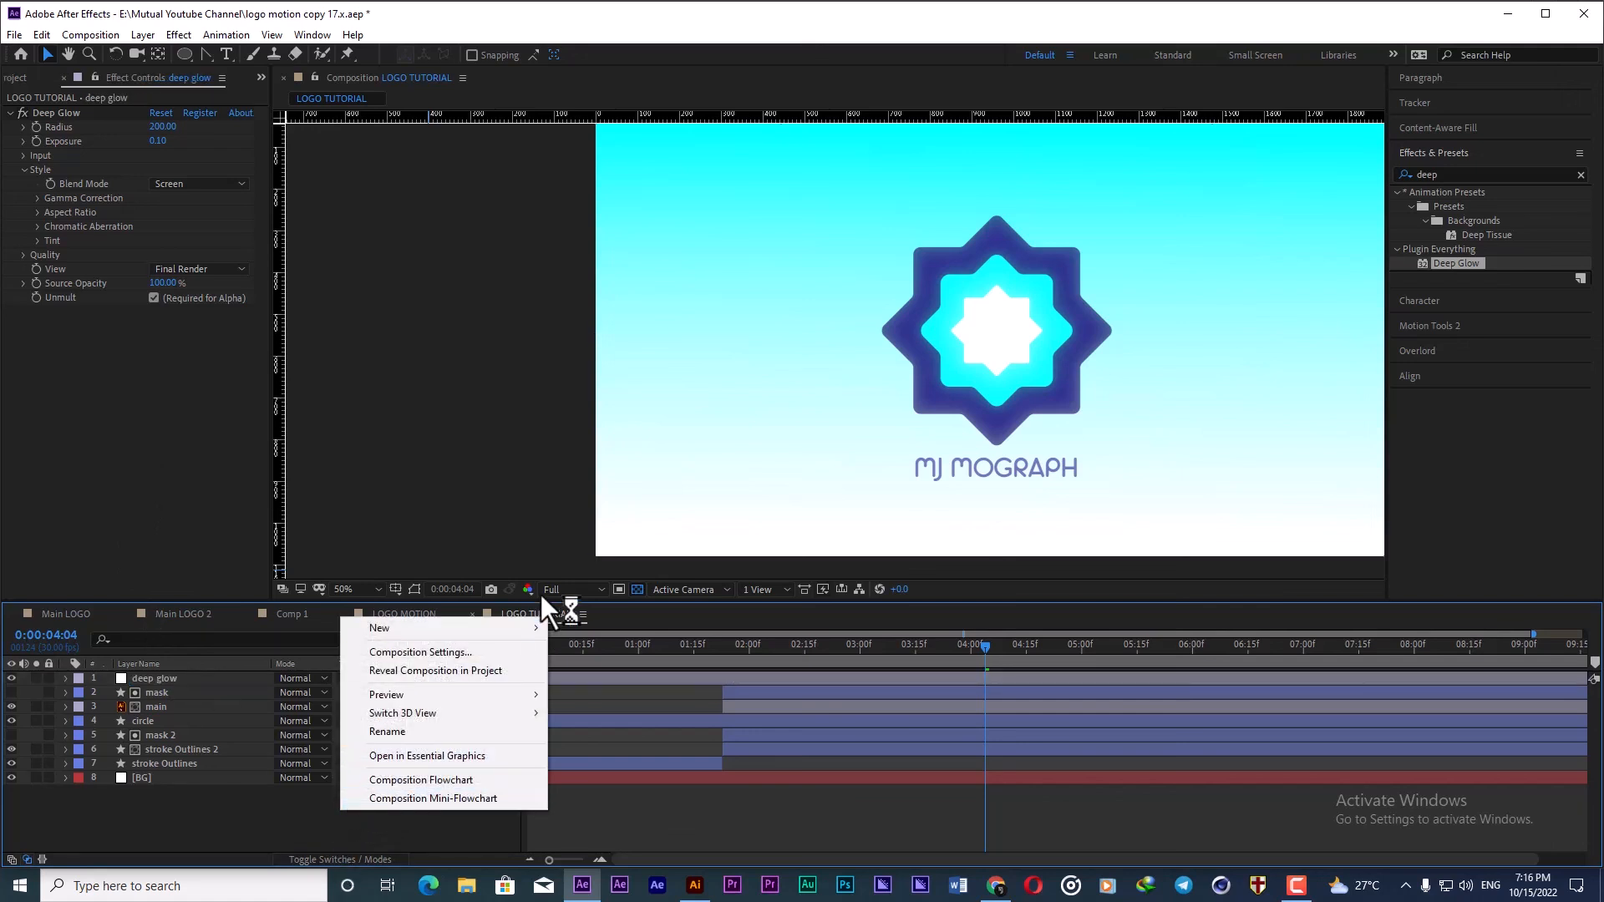
click(625, 760)
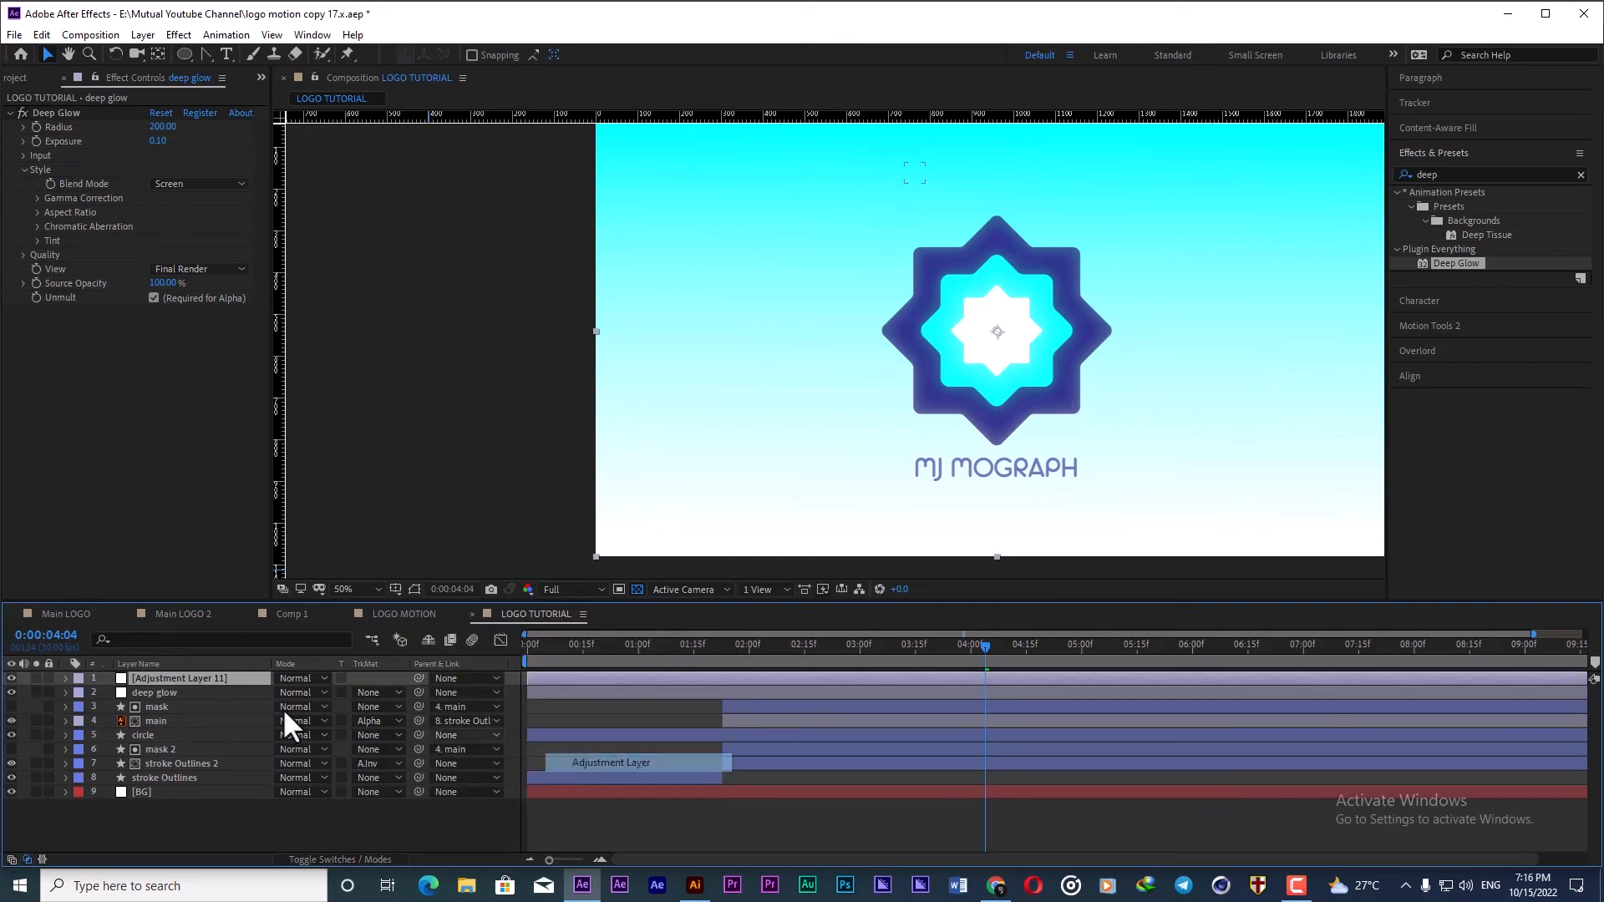
key(Return)
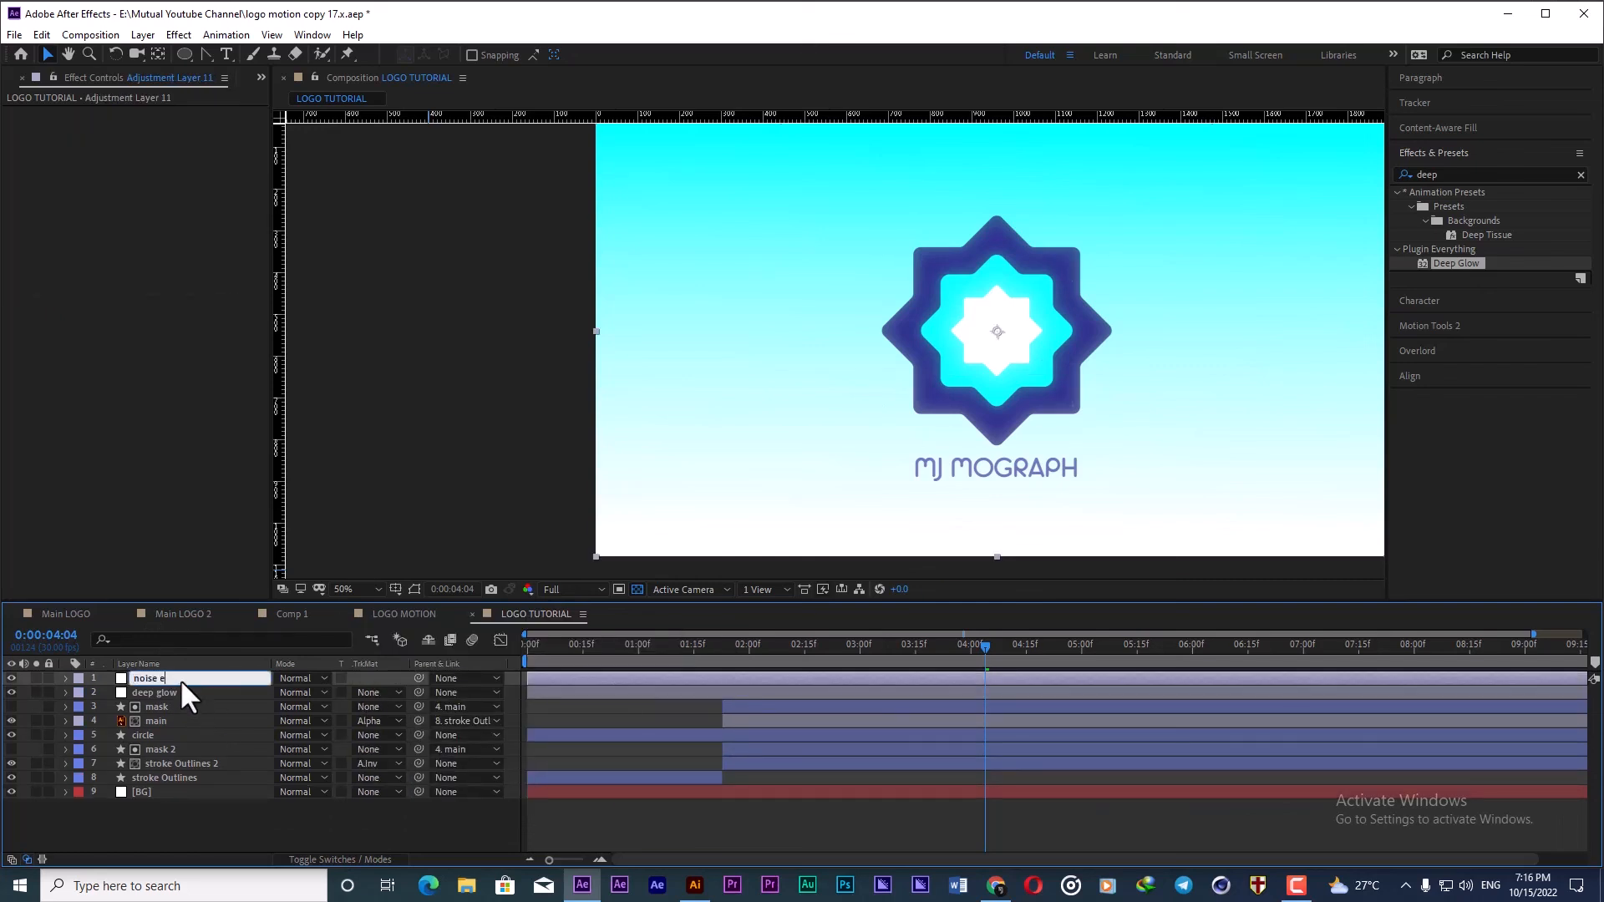
text(noise effect)
key(Return)
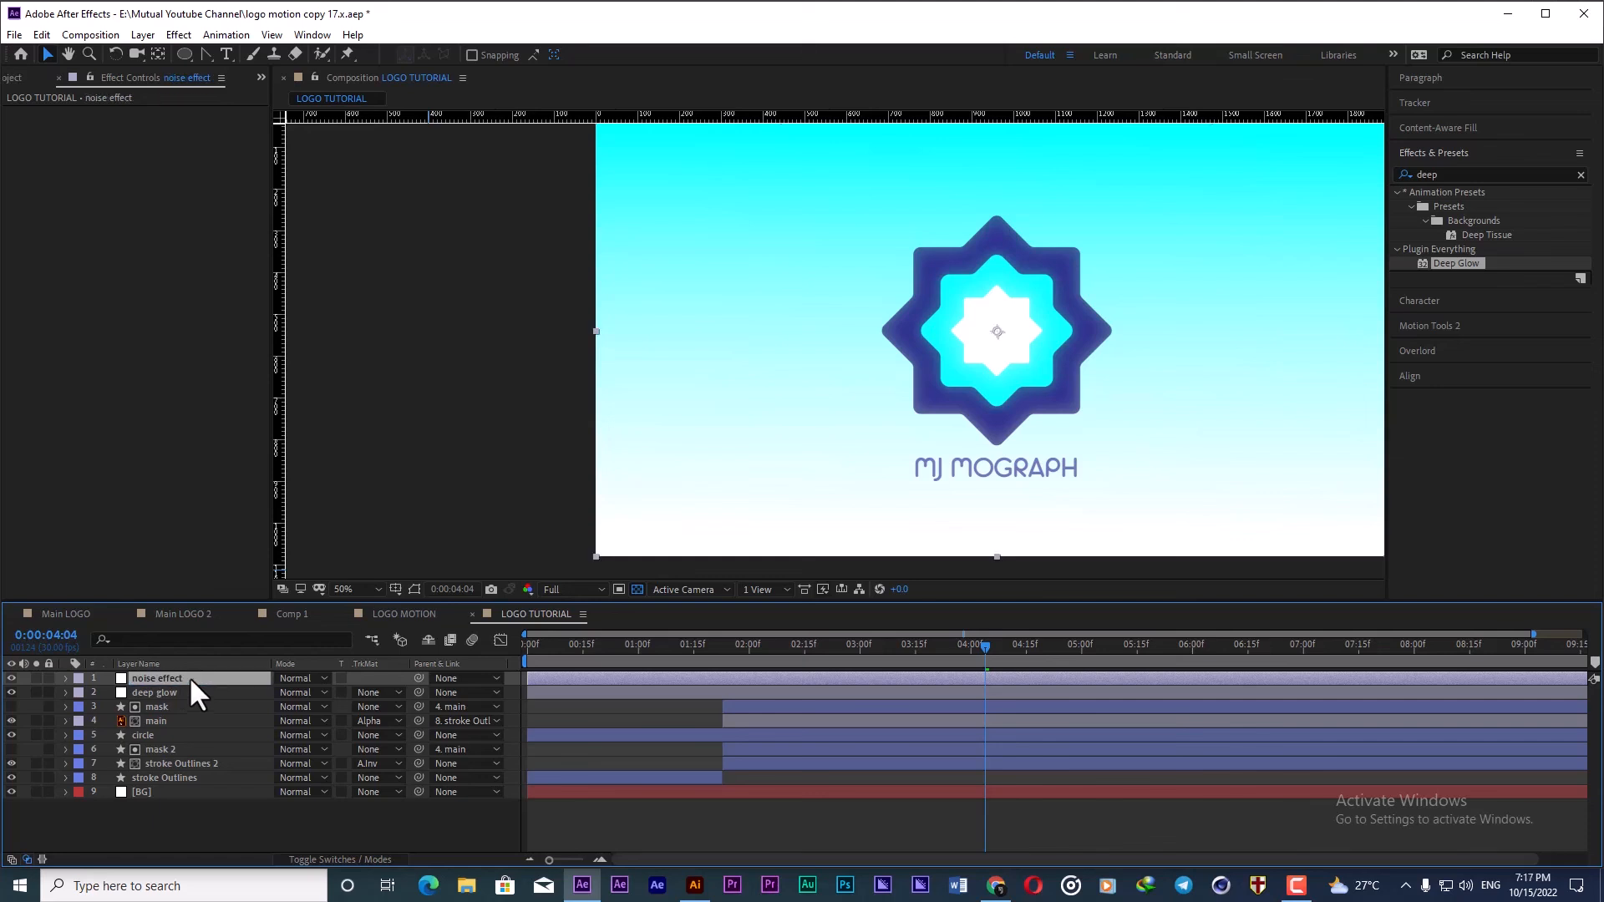
Step: Apply the Noise effect to the noise effect layer and set Amount of Noise to 15%
click(1458, 174)
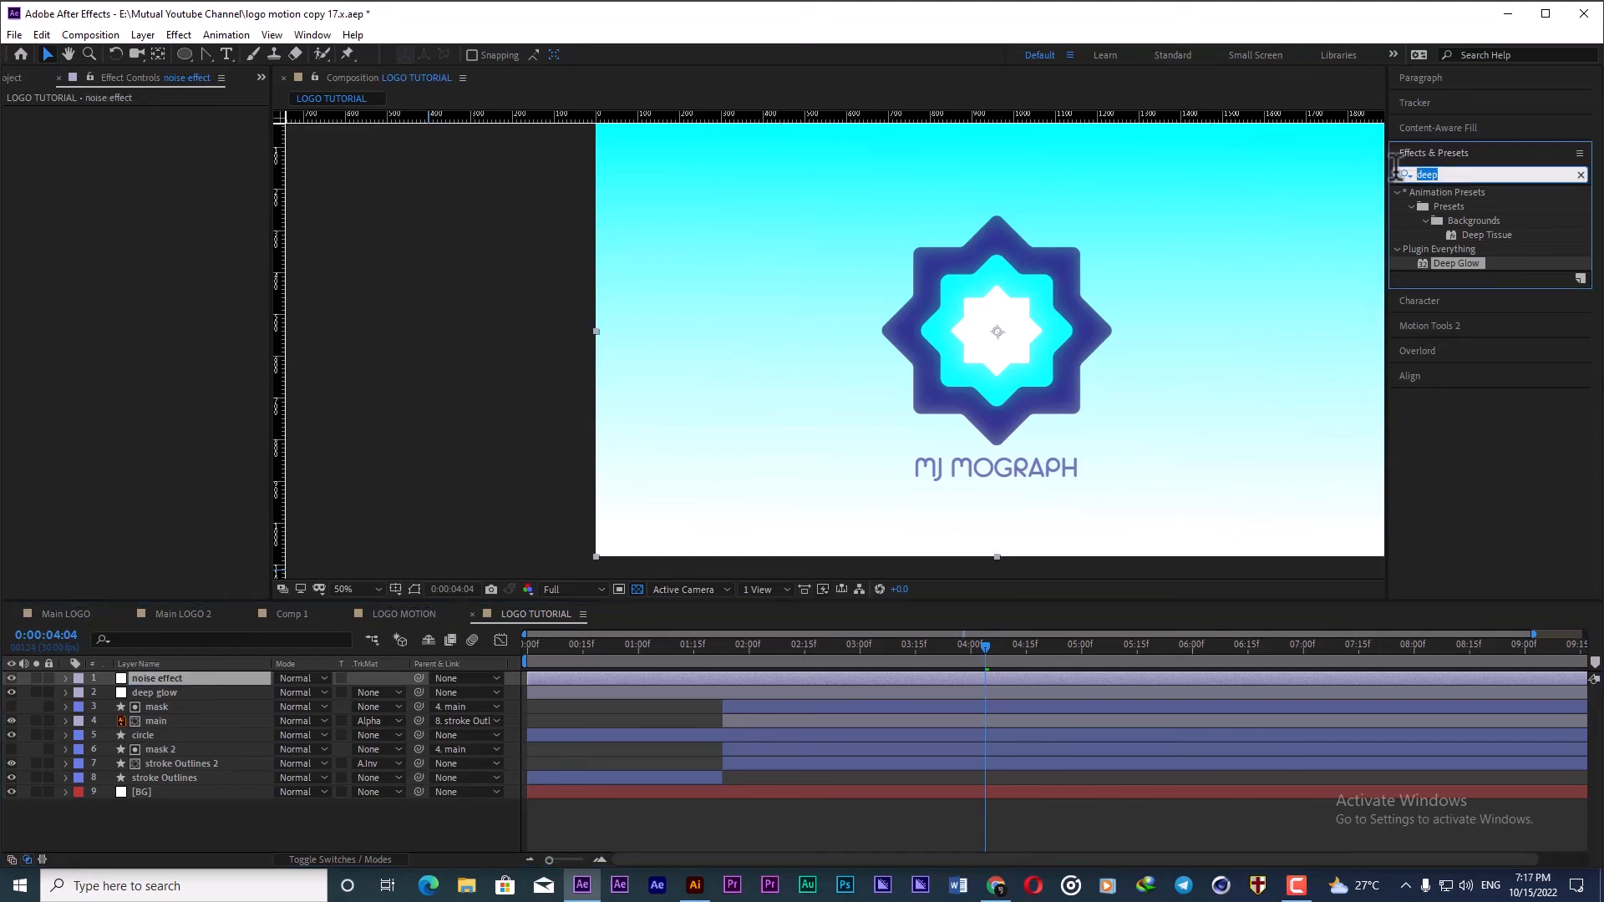
text(noise)
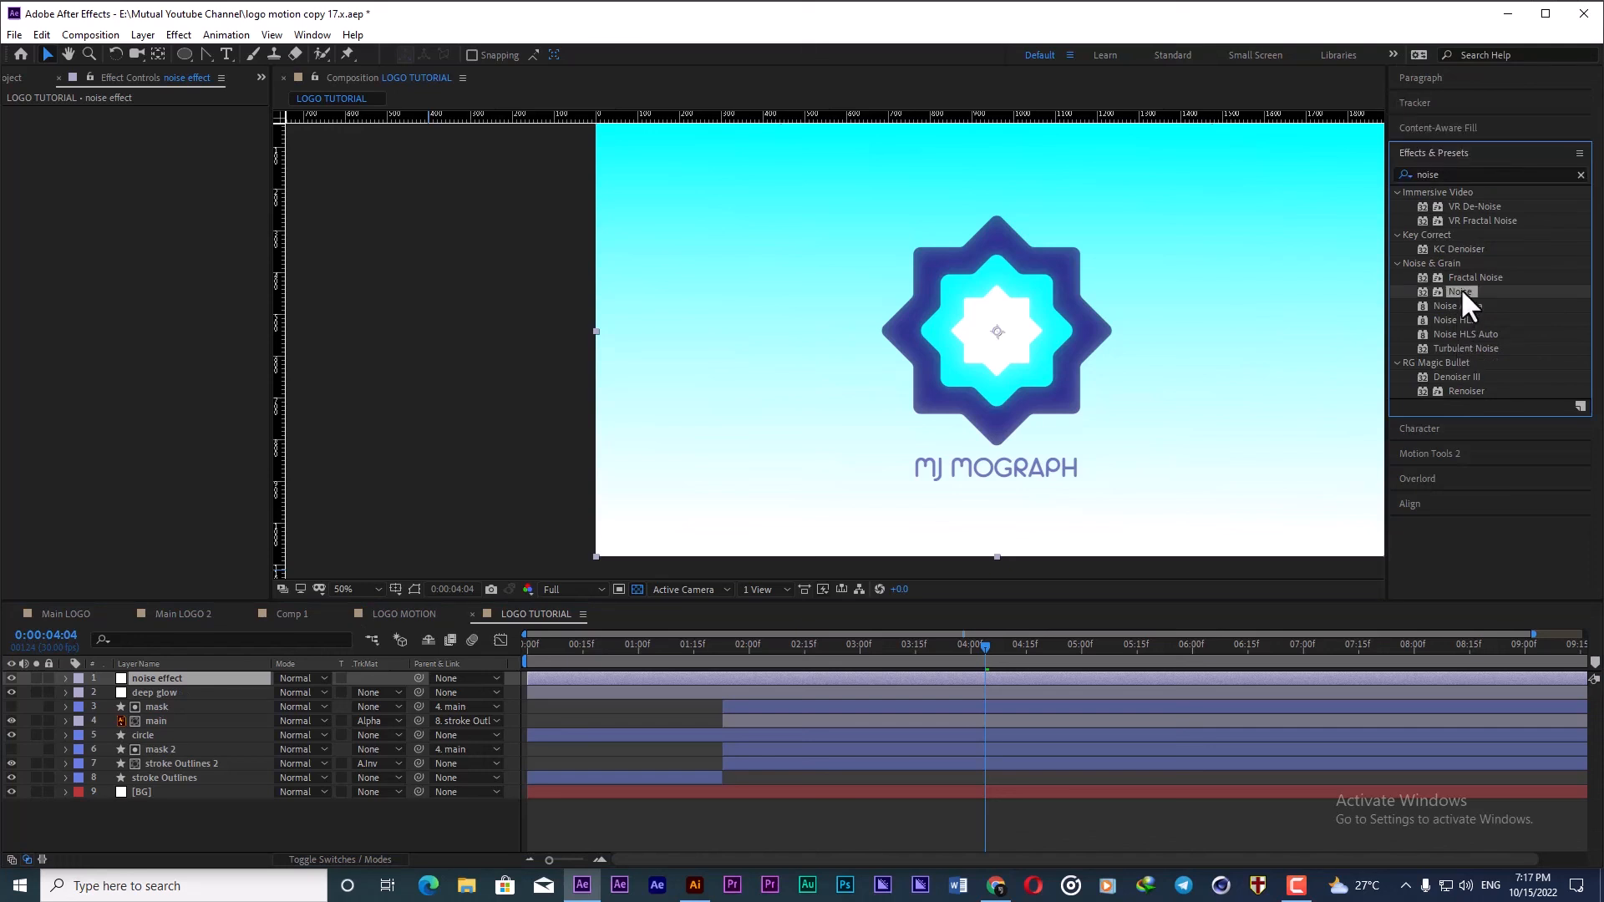
double_click(1460, 290)
click(159, 127)
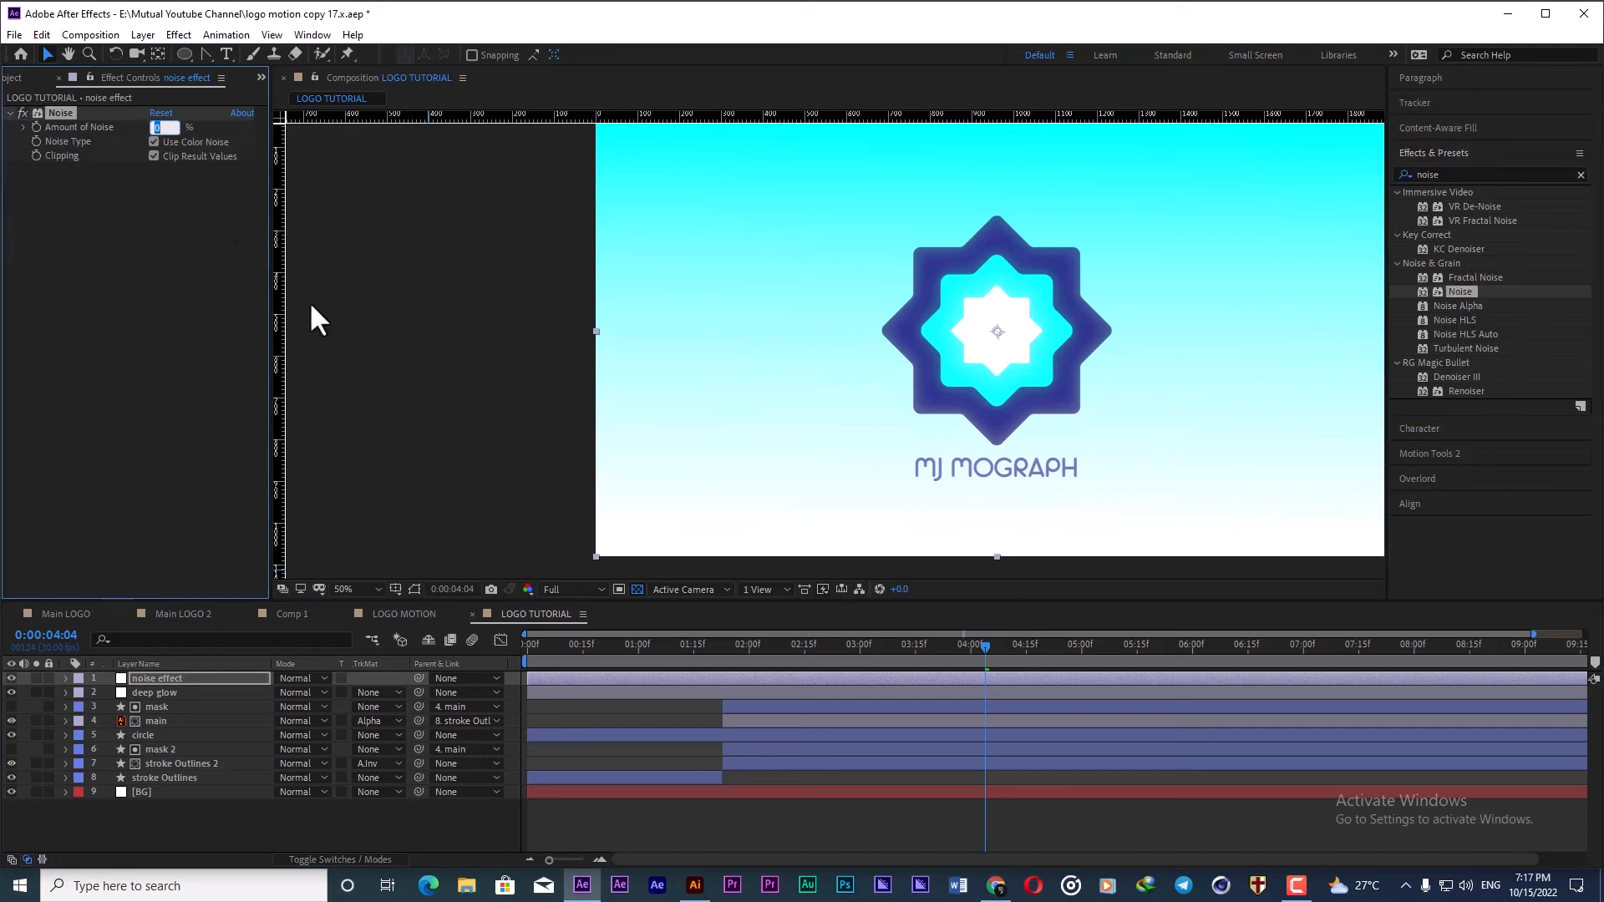
text(15)
key(Return)
Step: Apply Turbulent Displace to the noise effect layer with Amount 60 and Size 2
drag(1477, 174, 1407, 177)
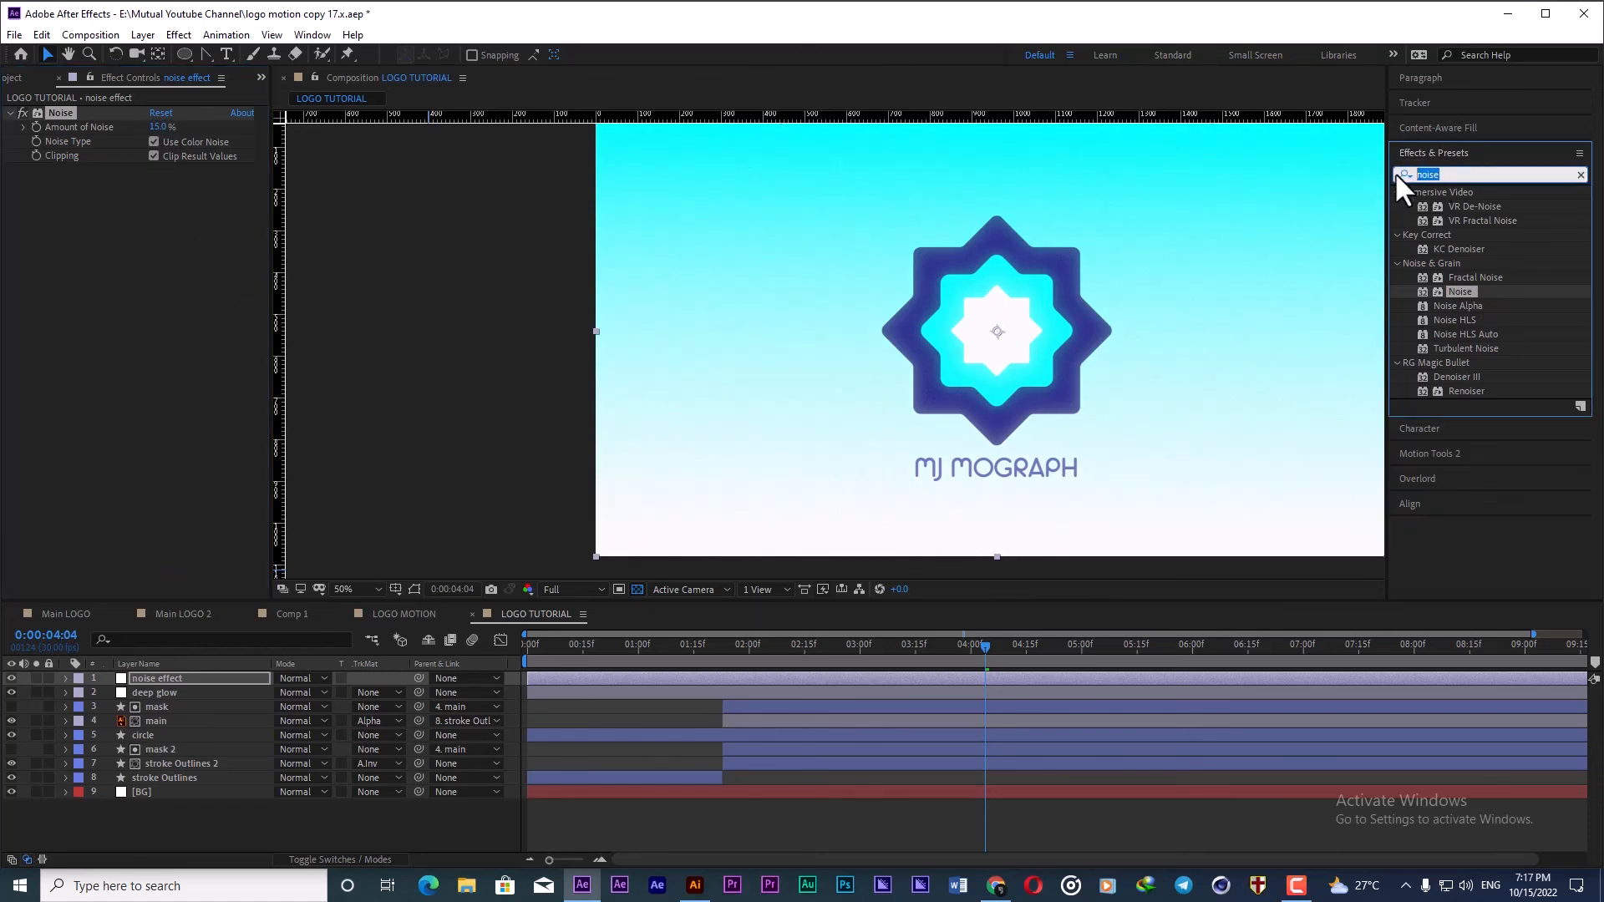
text(turb)
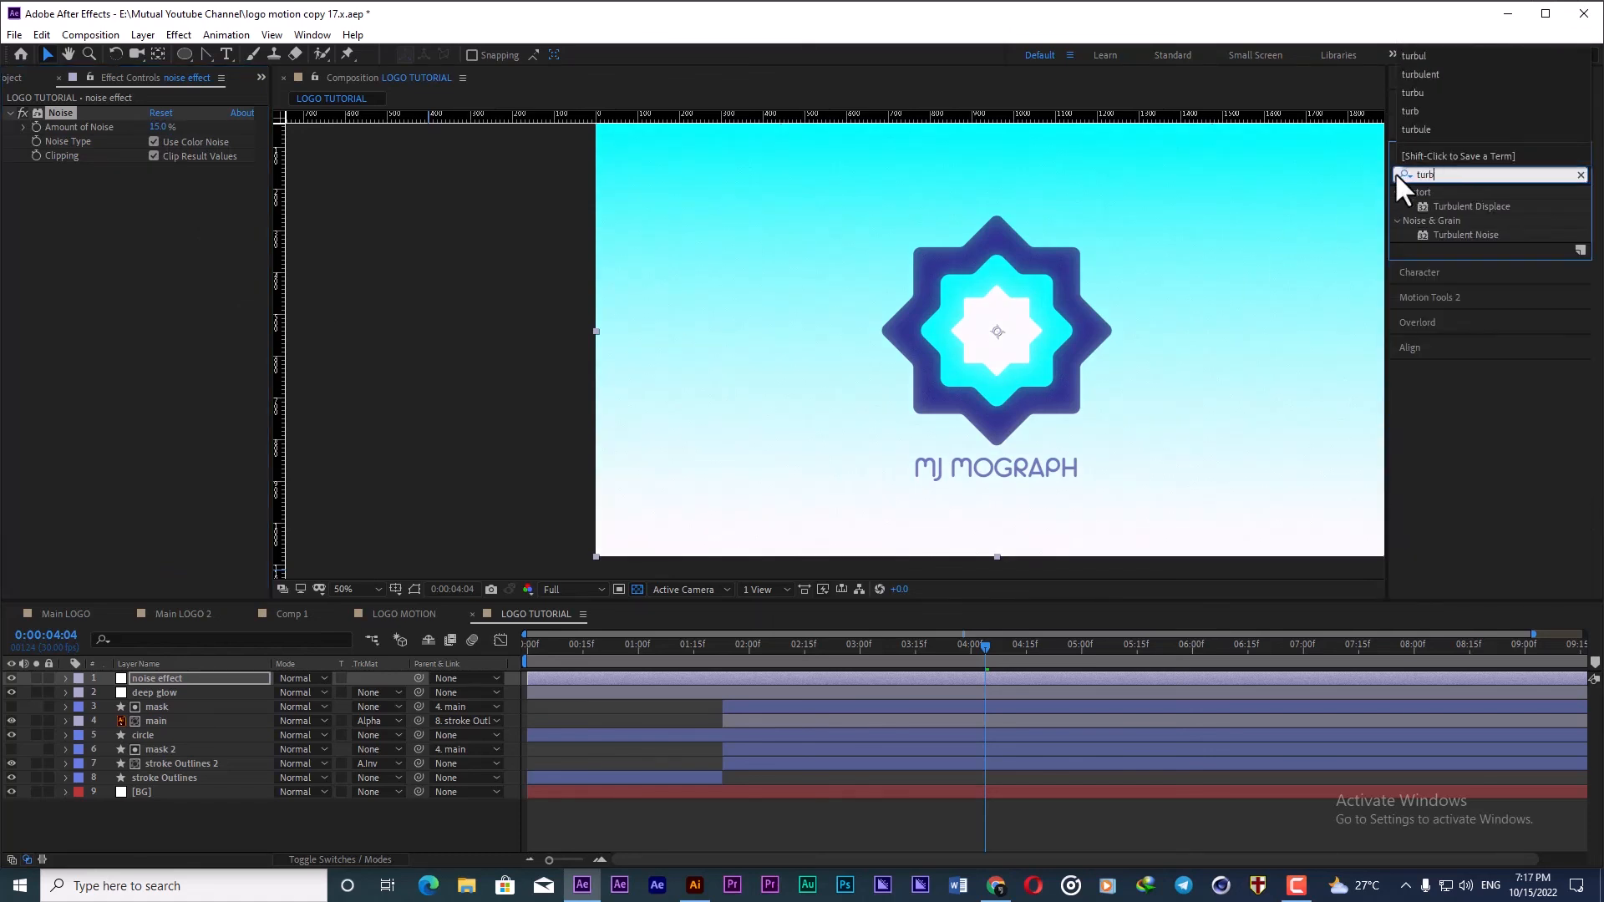
double_click(1462, 206)
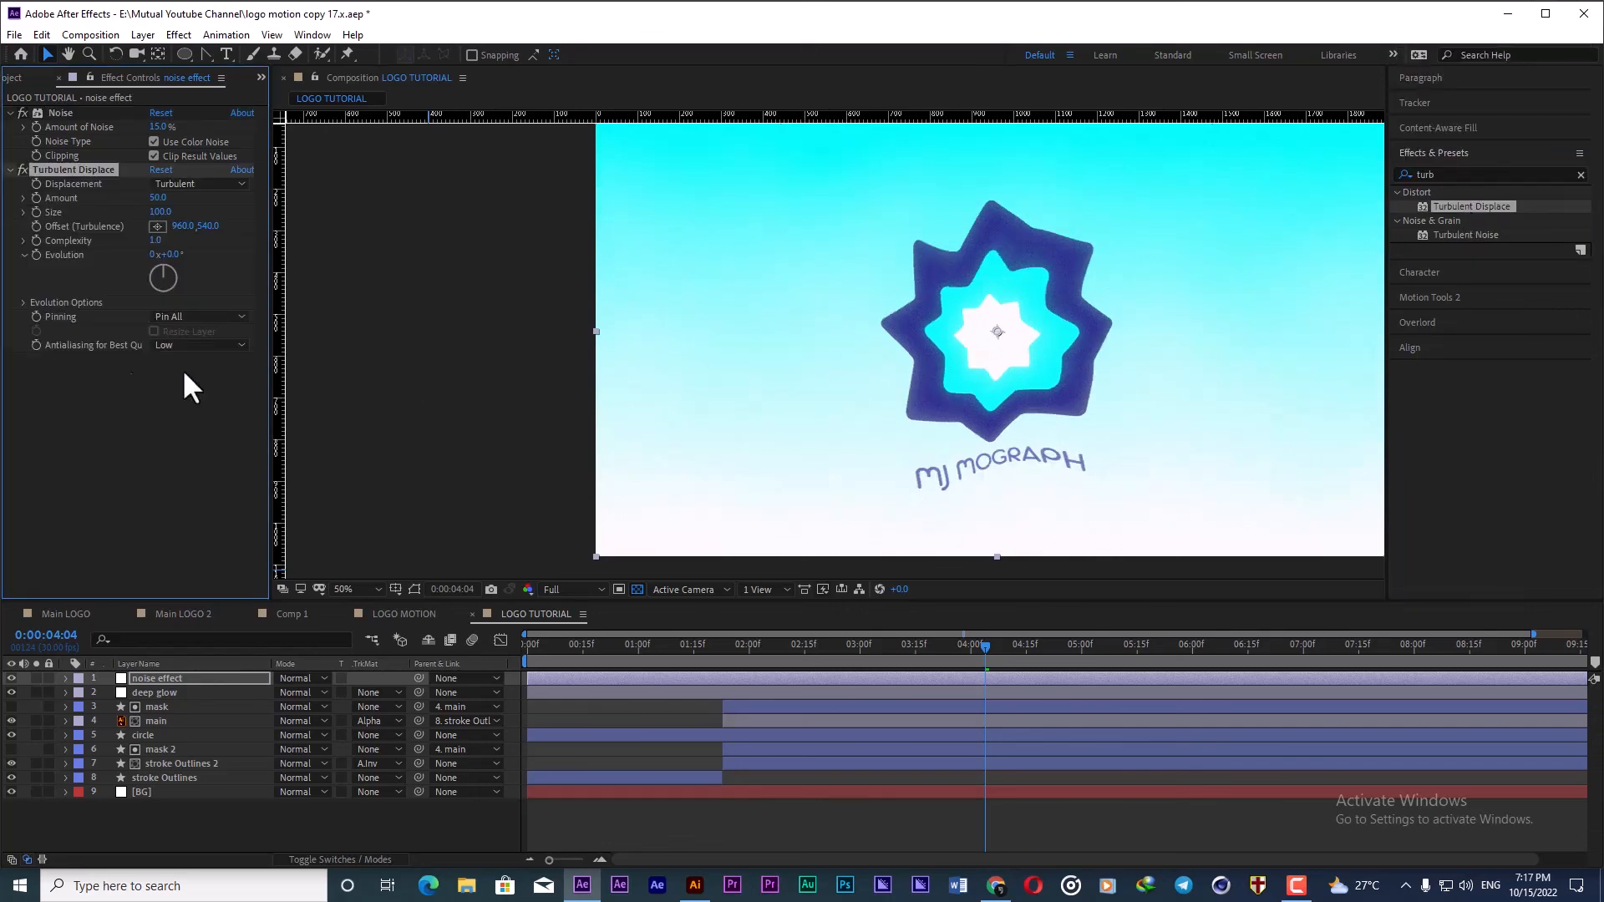
click(158, 198)
text(60)
key(Return)
key(Tab)
click(162, 213)
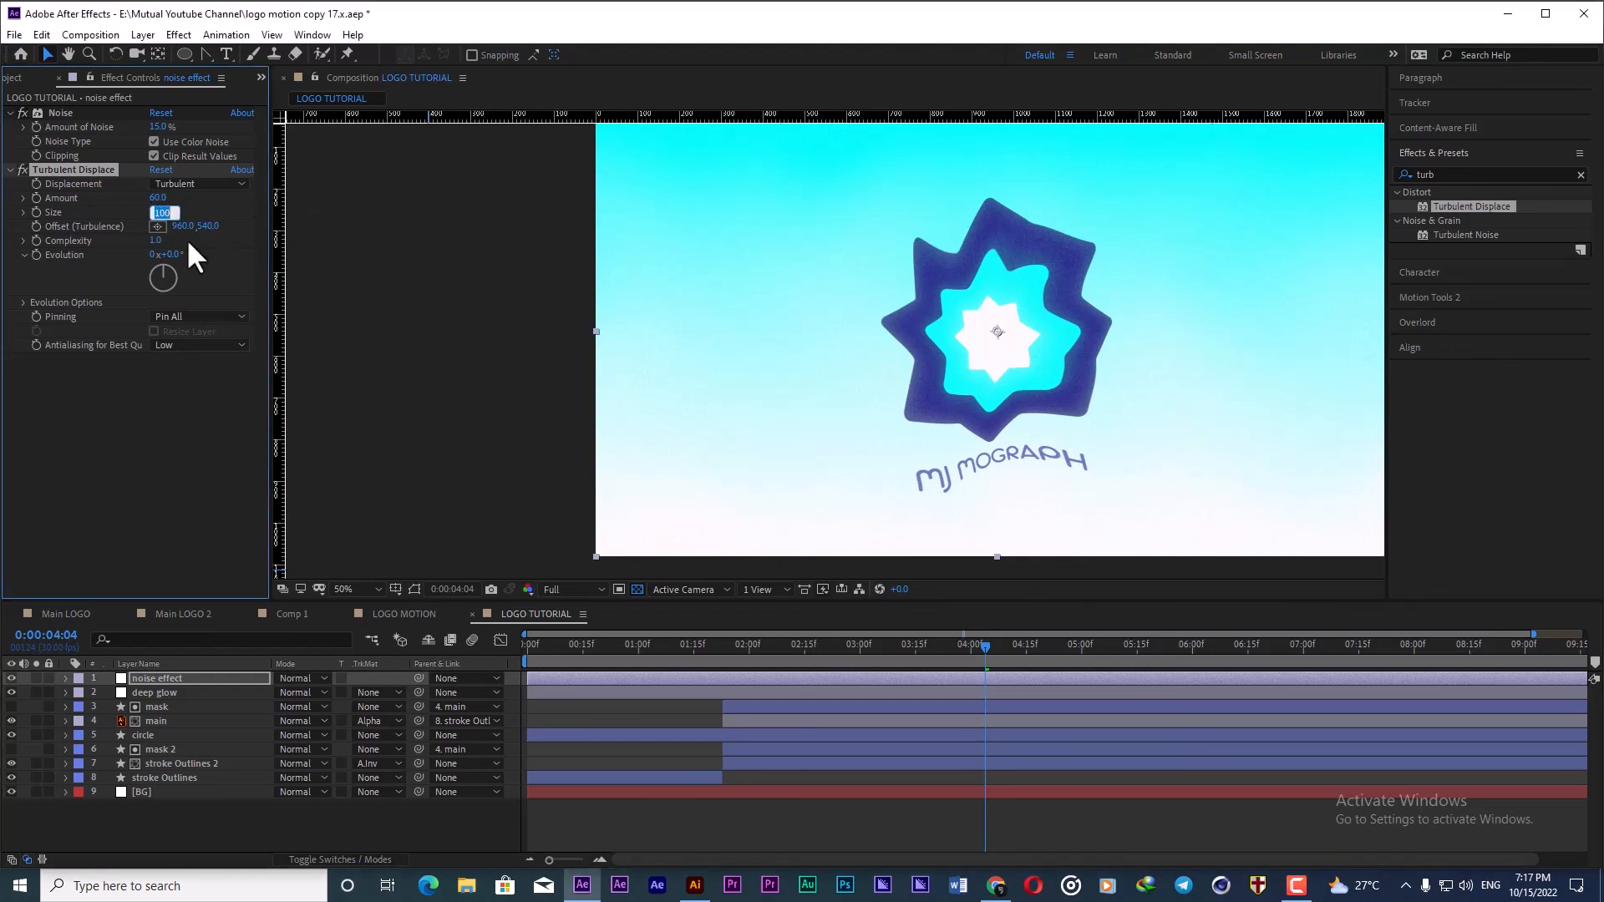
text(2)
key(Return)
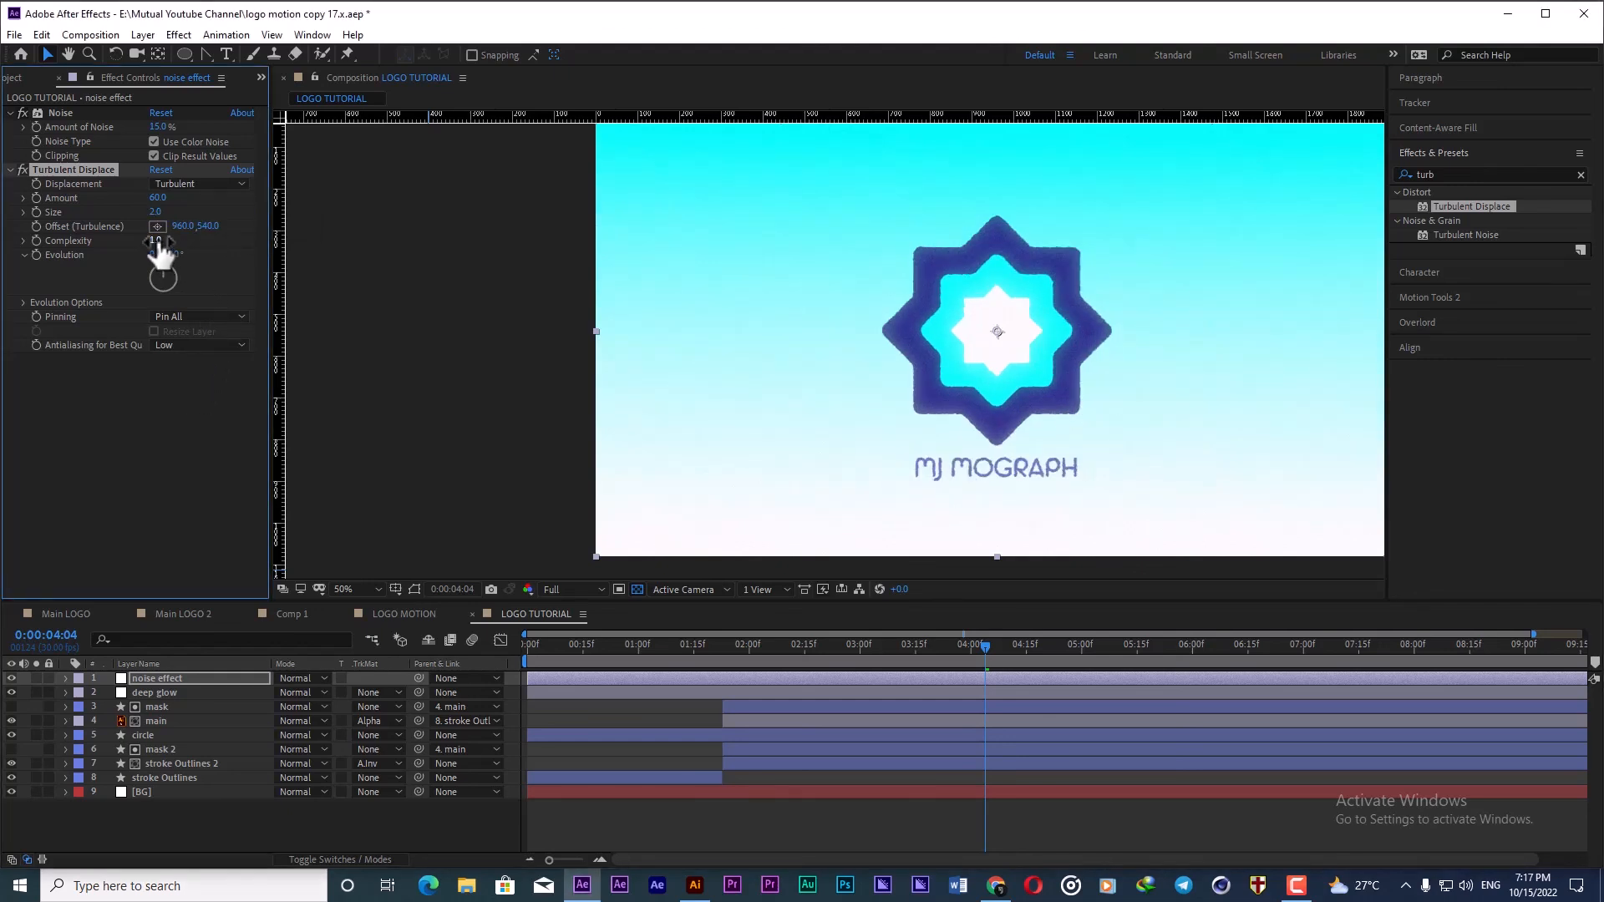
click(65, 335)
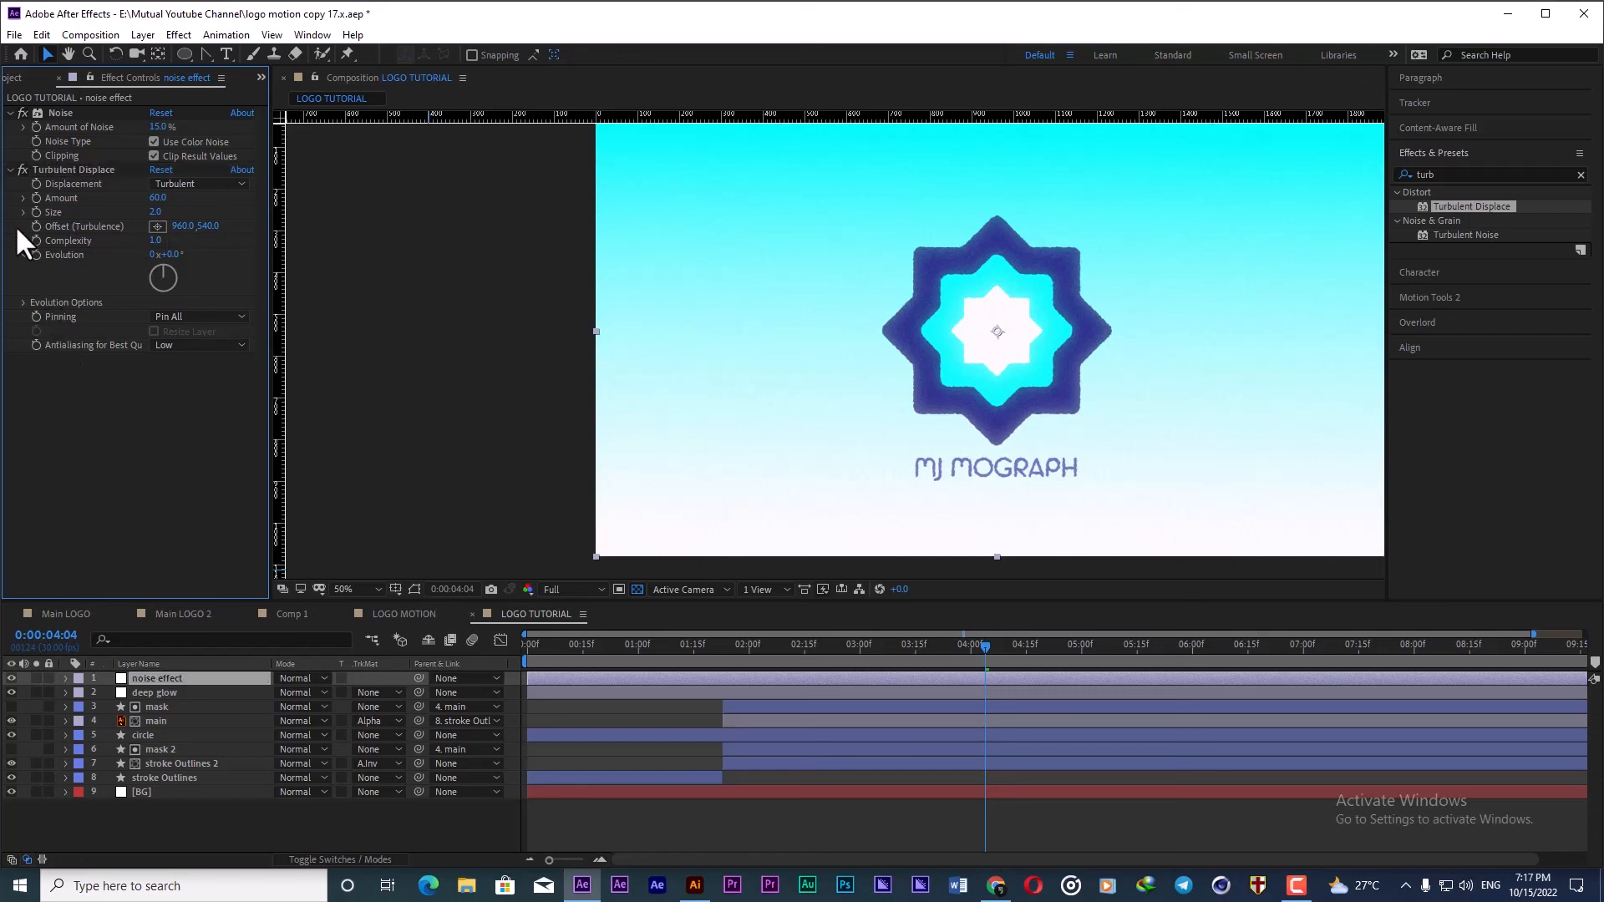
Step: Add the Sharpen effect to the noise effect layer and set Sharpen Amount to 15
click(1411, 173)
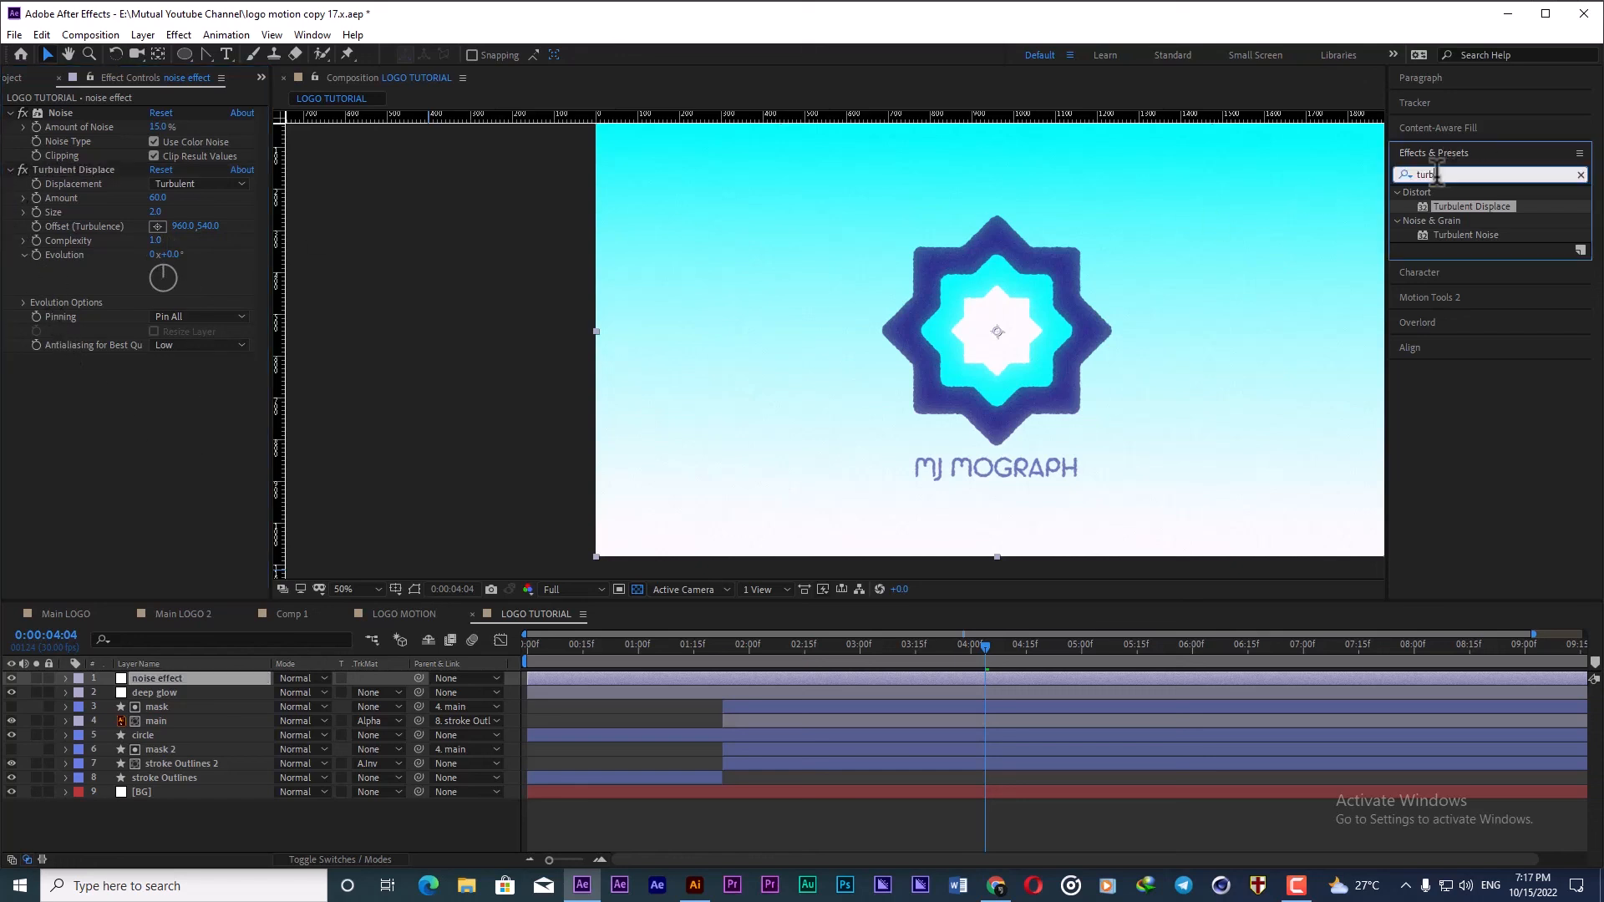
text(sha)
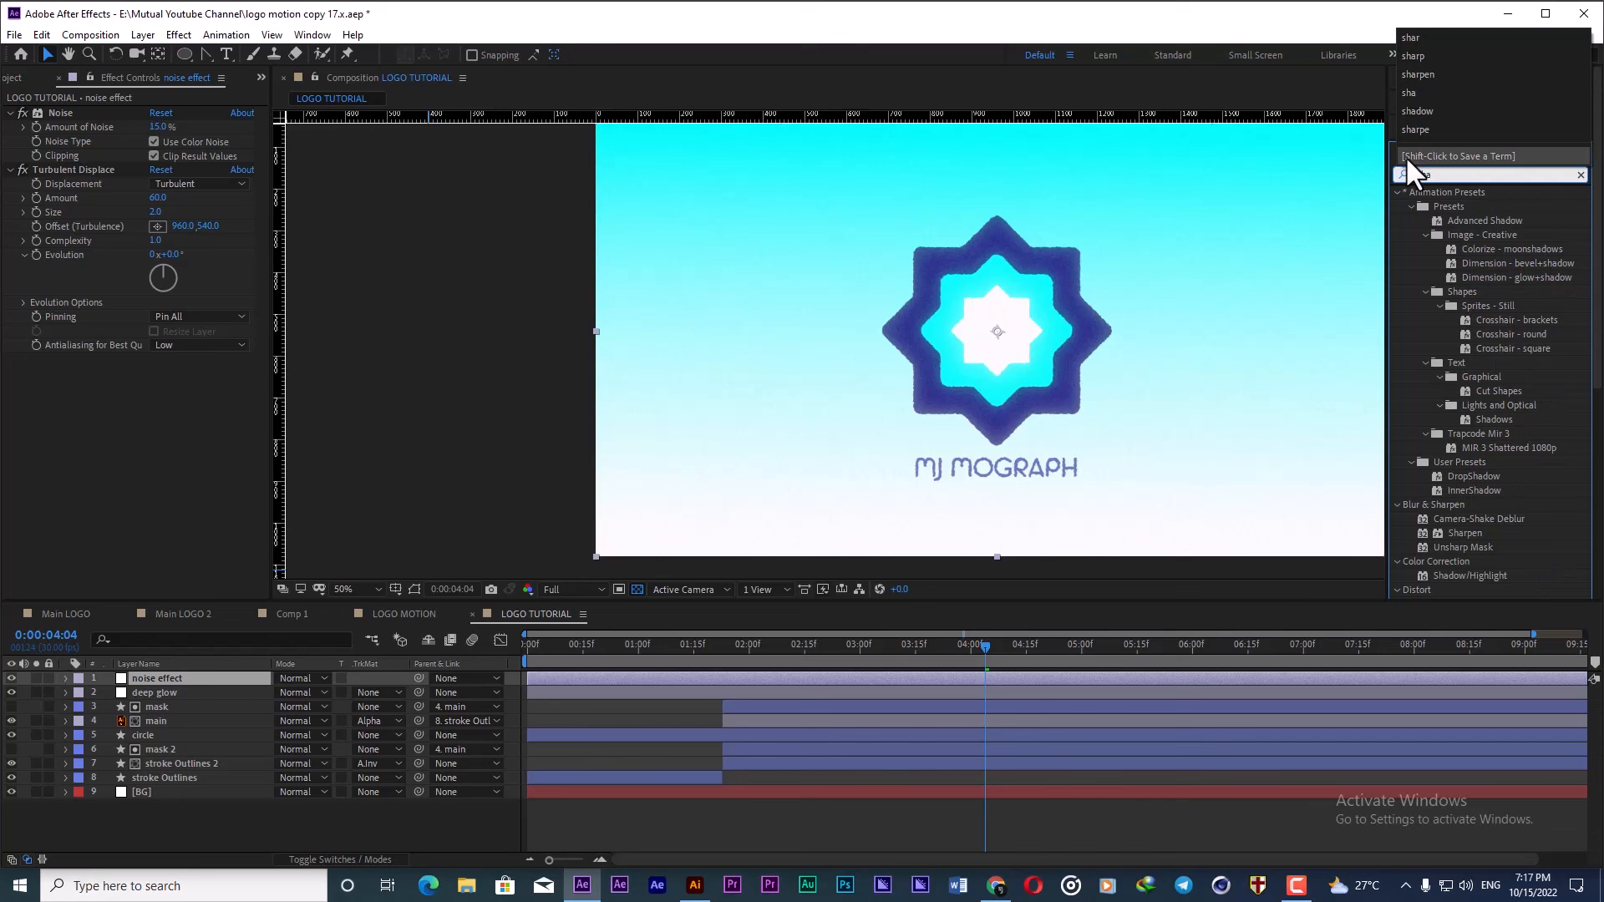
text(rp)
click(1466, 207)
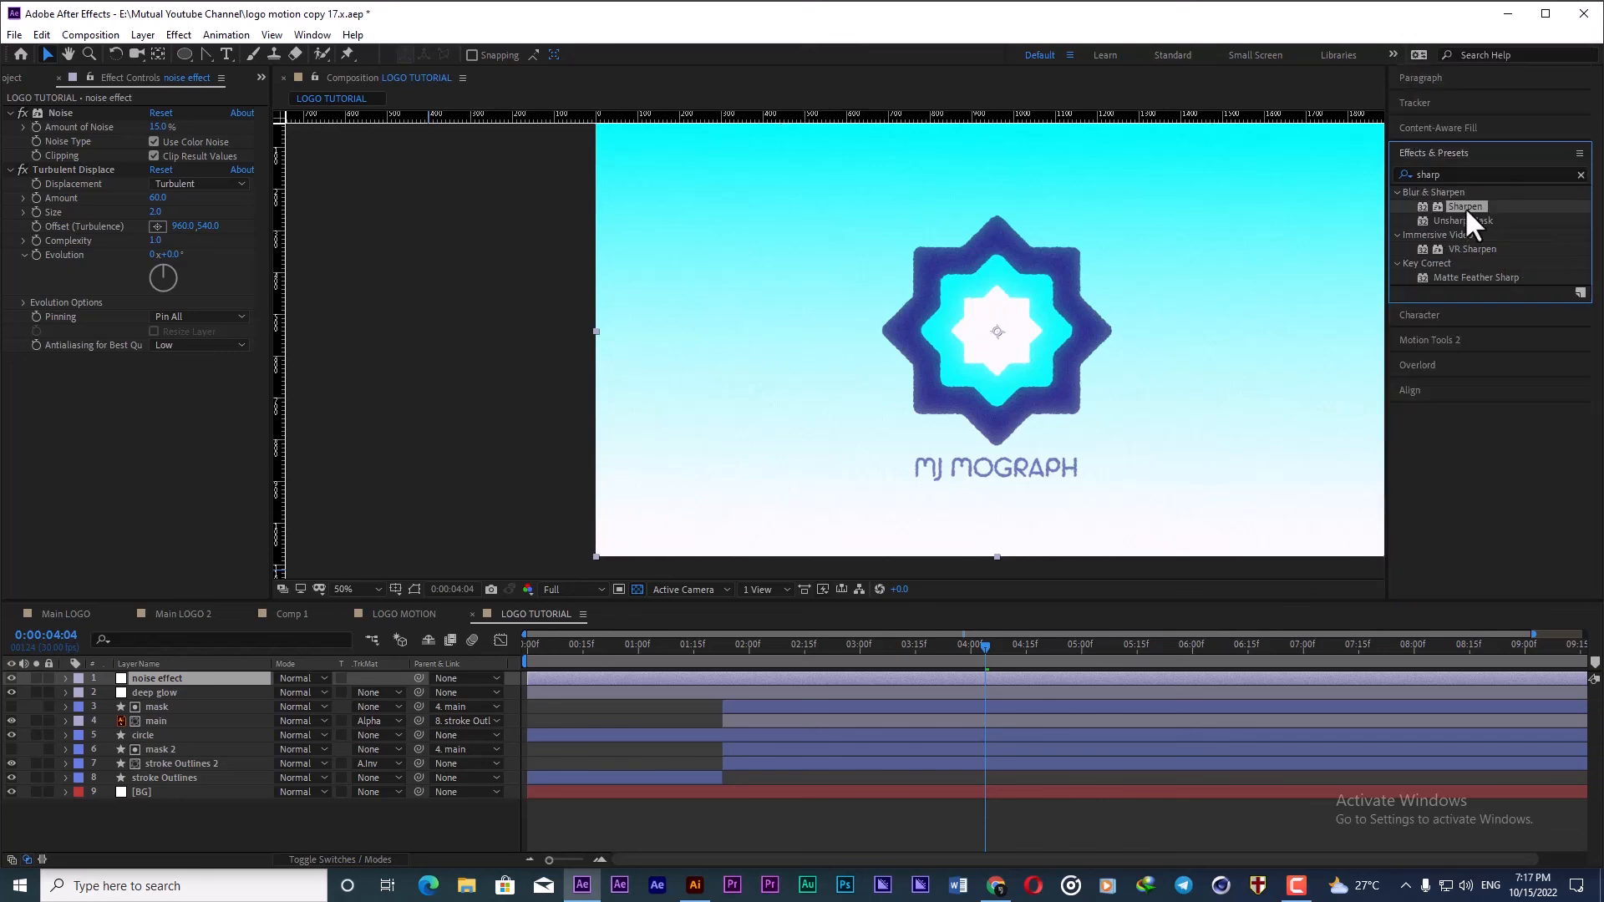
drag(1465, 208, 757, 301)
click(154, 374)
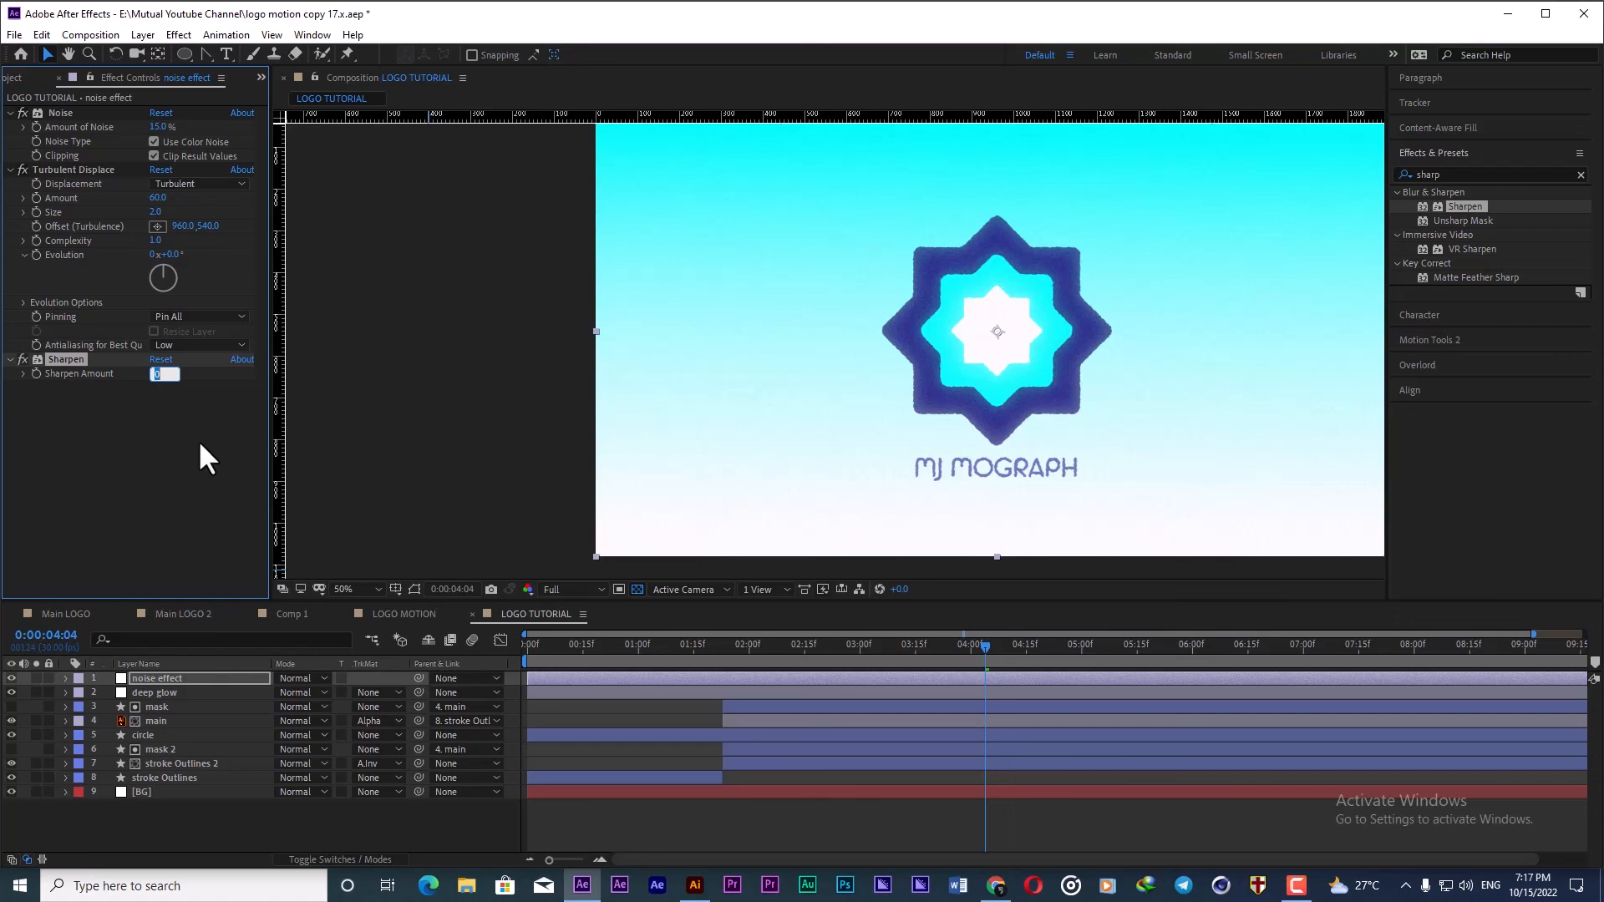
text(15)
key(Return)
click(274, 812)
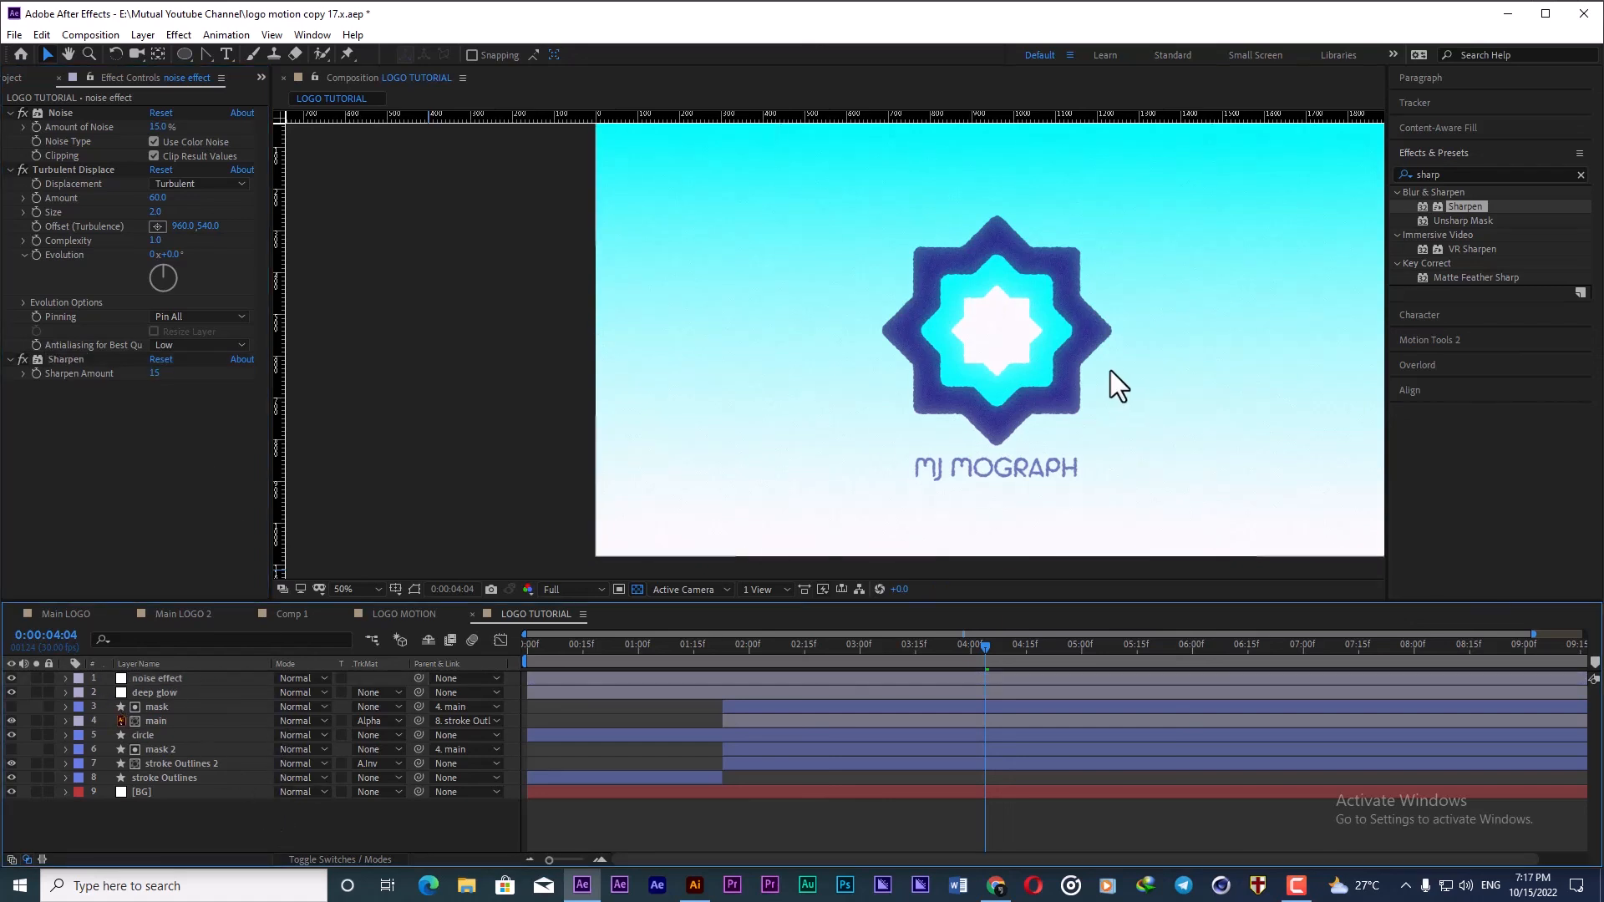
Step: End the work area at 0:00:04:00 and preview the logo animation from the start
scroll(1028, 411, up, 4)
scroll(1096, 409, down, 4)
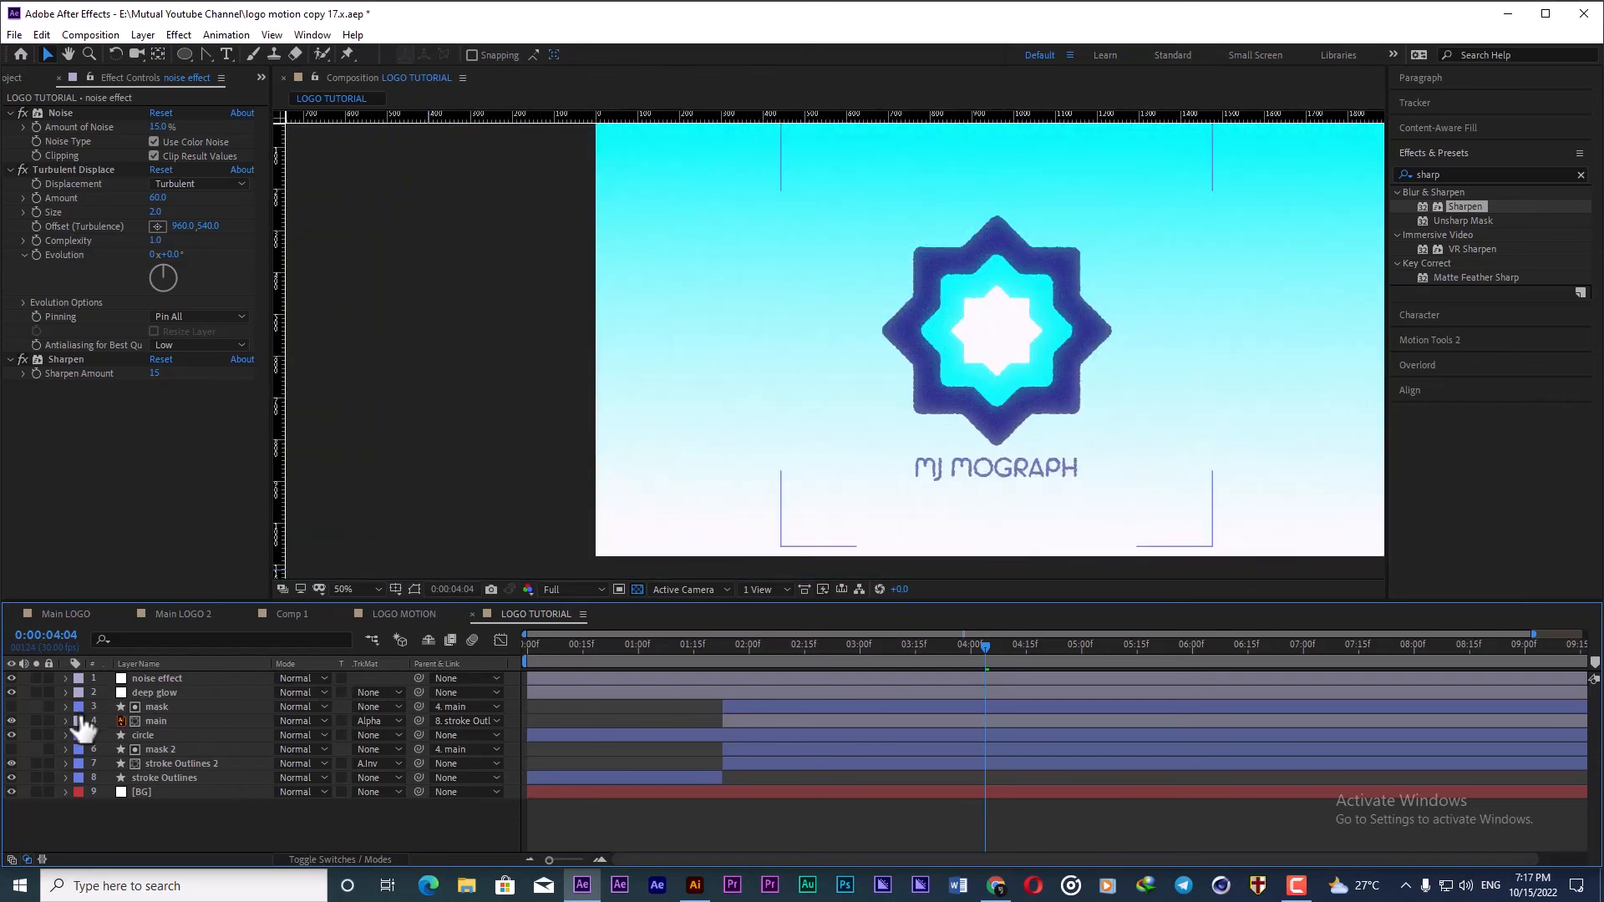
click(971, 644)
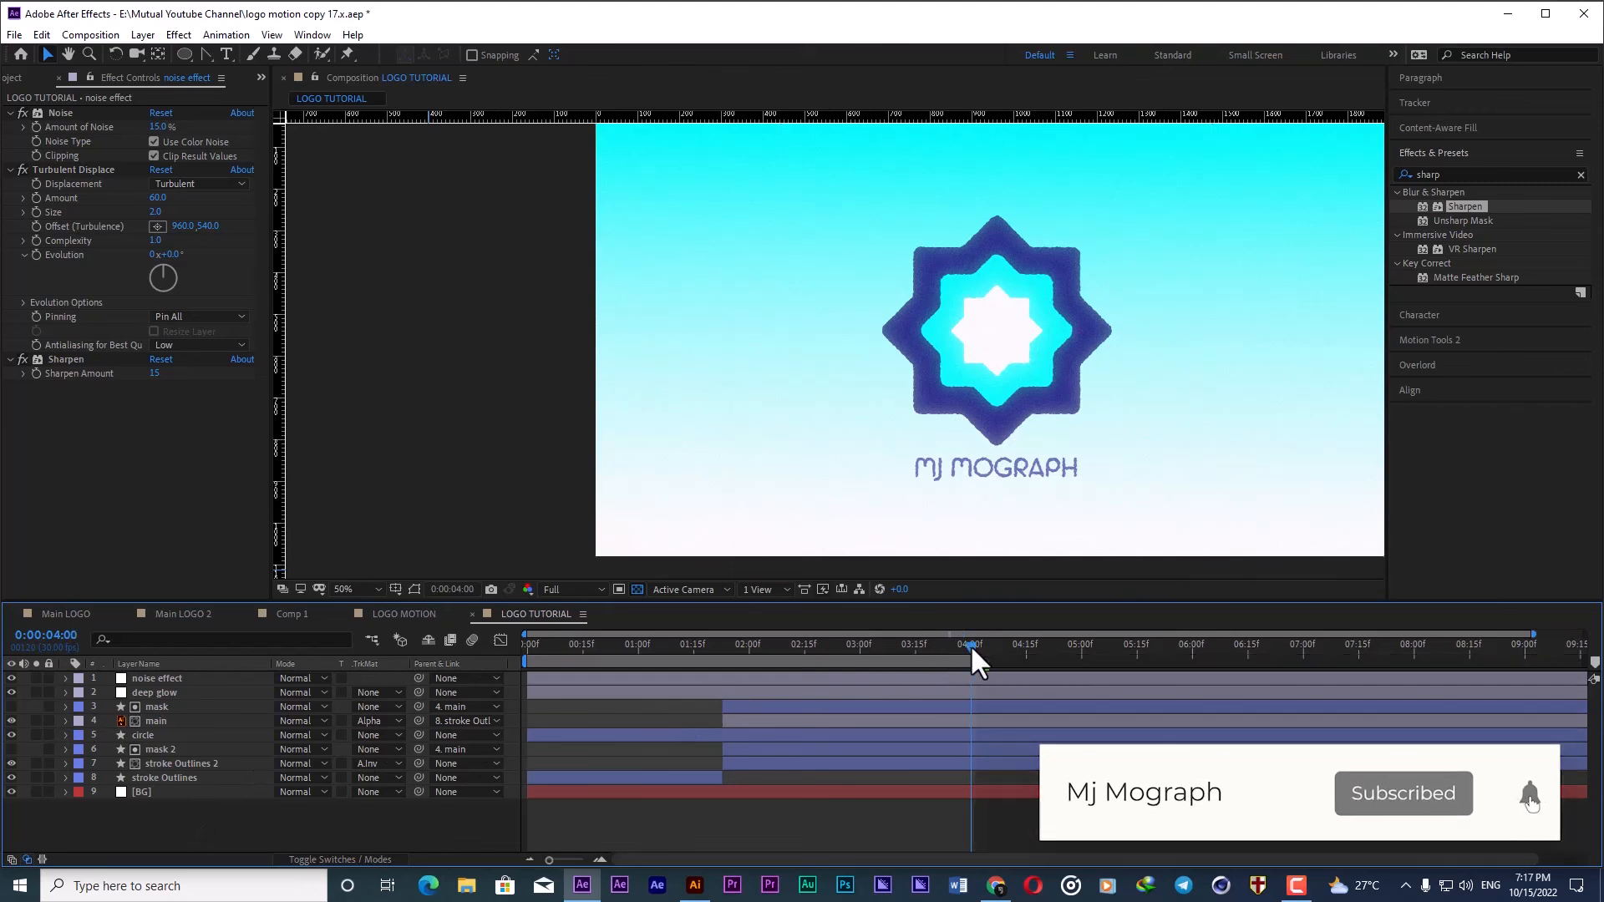
key(space)
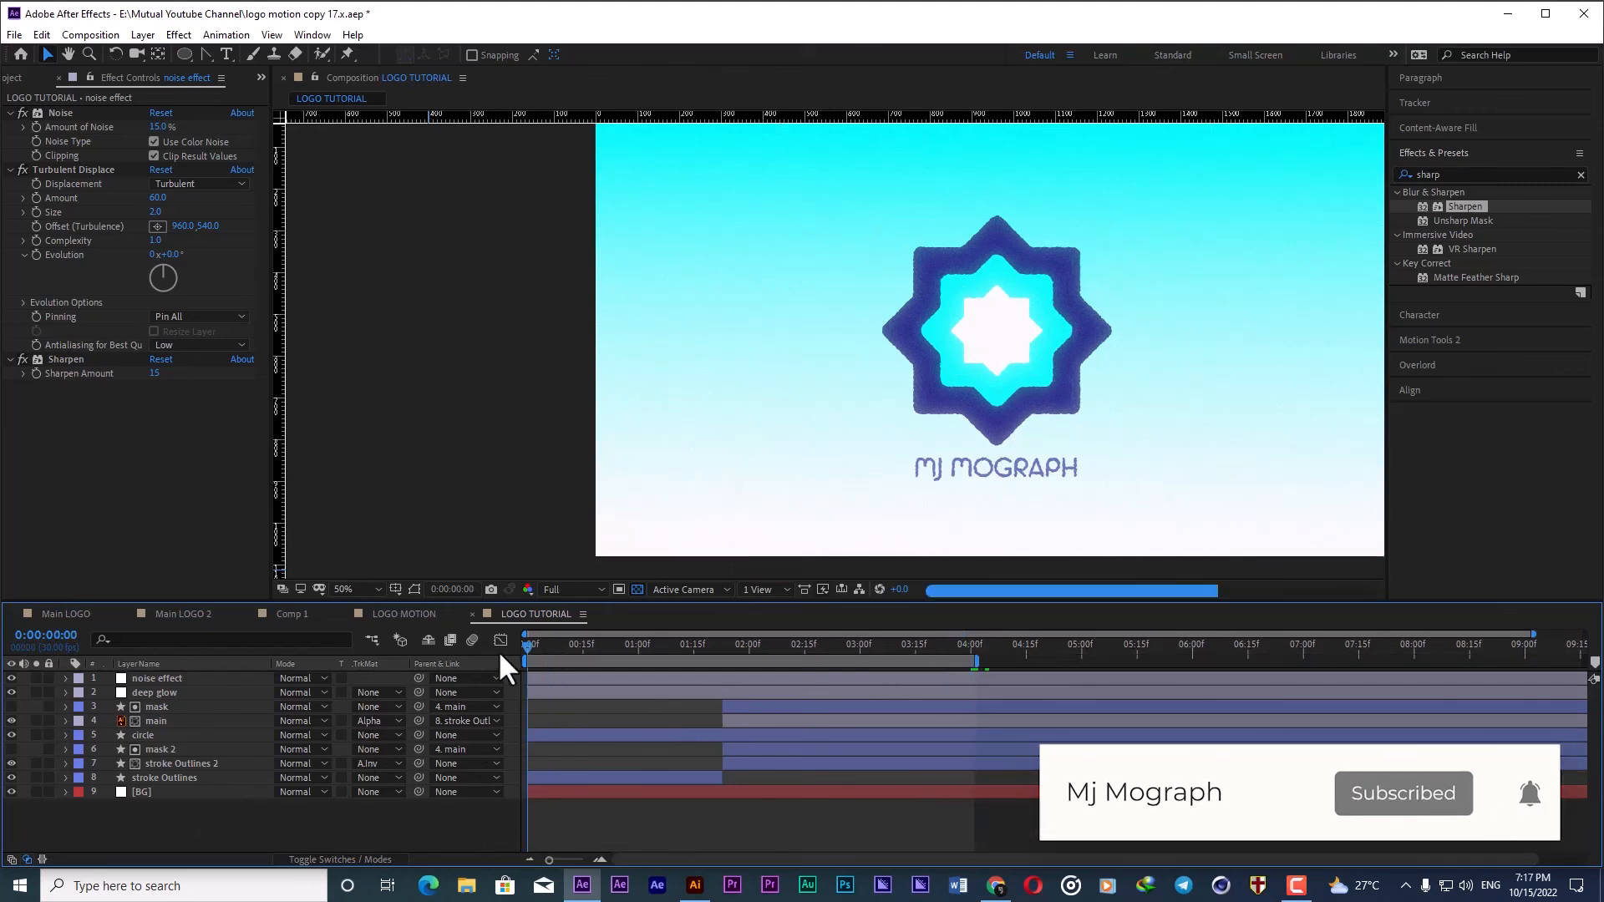